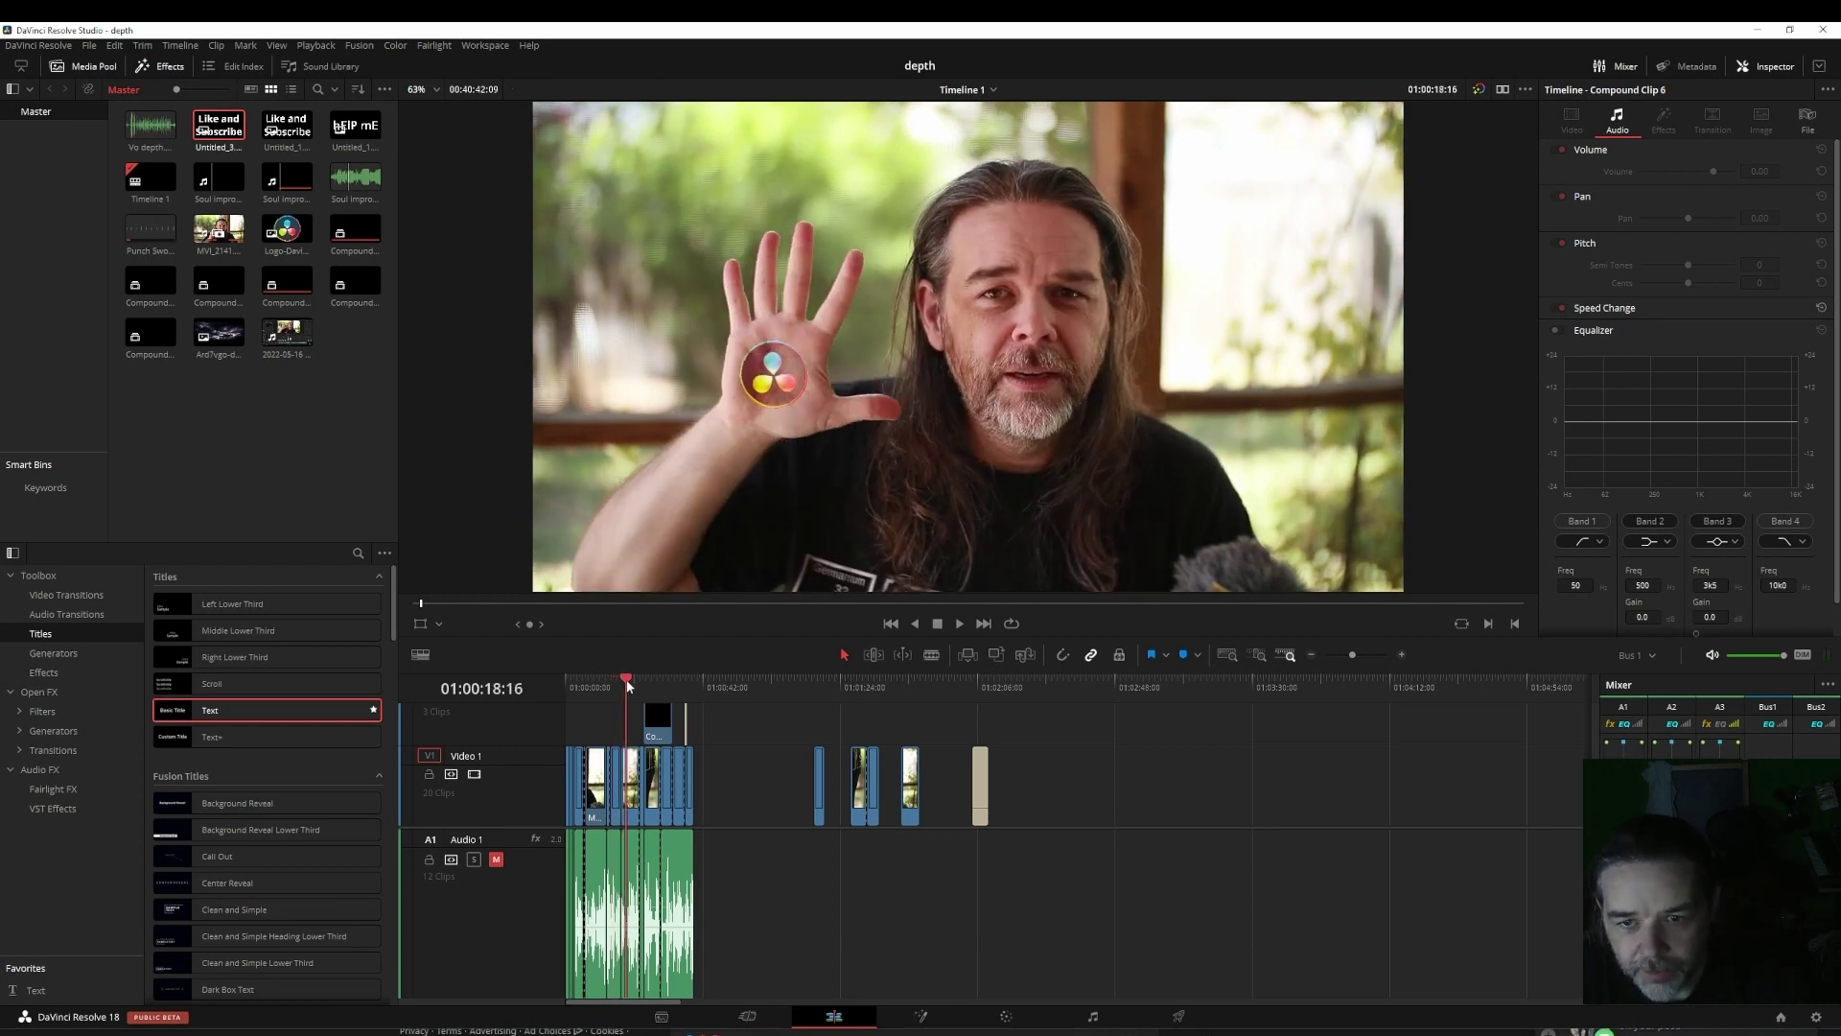
Step: Scrub and play the timeline around the logo and "Depth Map" title sections to review the existing effects
drag(630, 686, 657, 687)
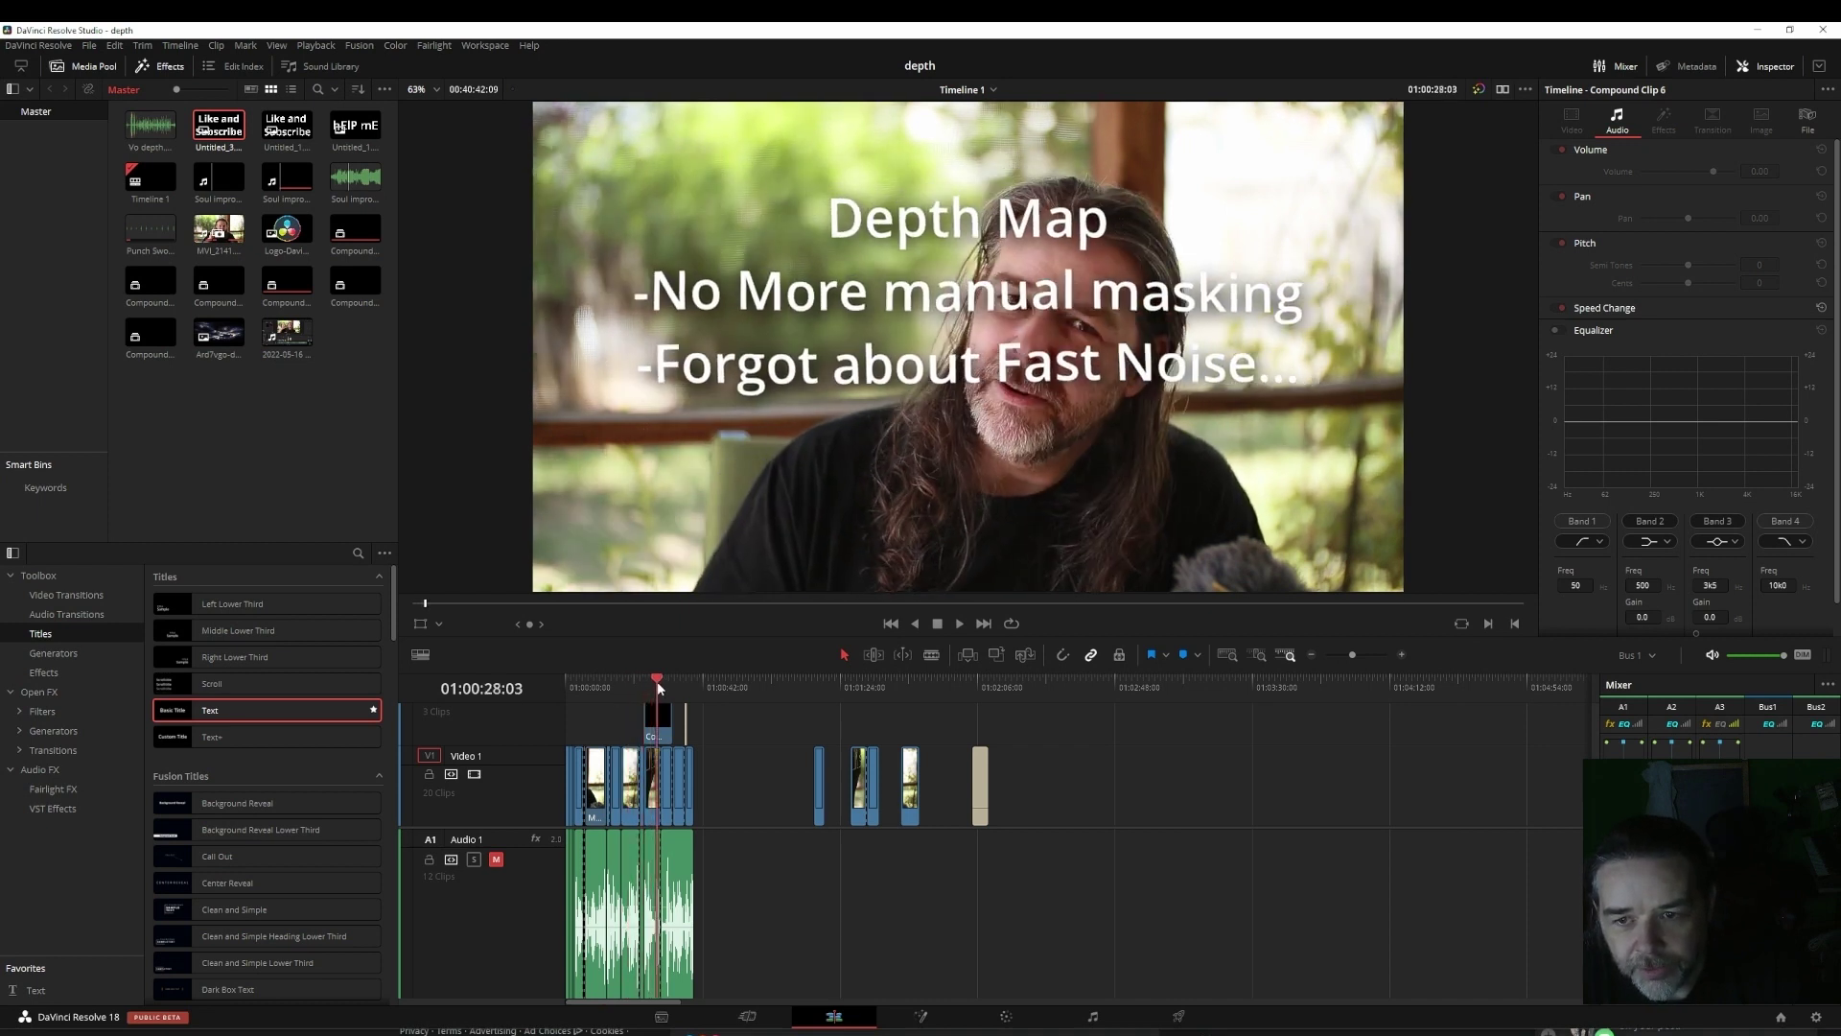
drag(662, 687, 658, 692)
key(space)
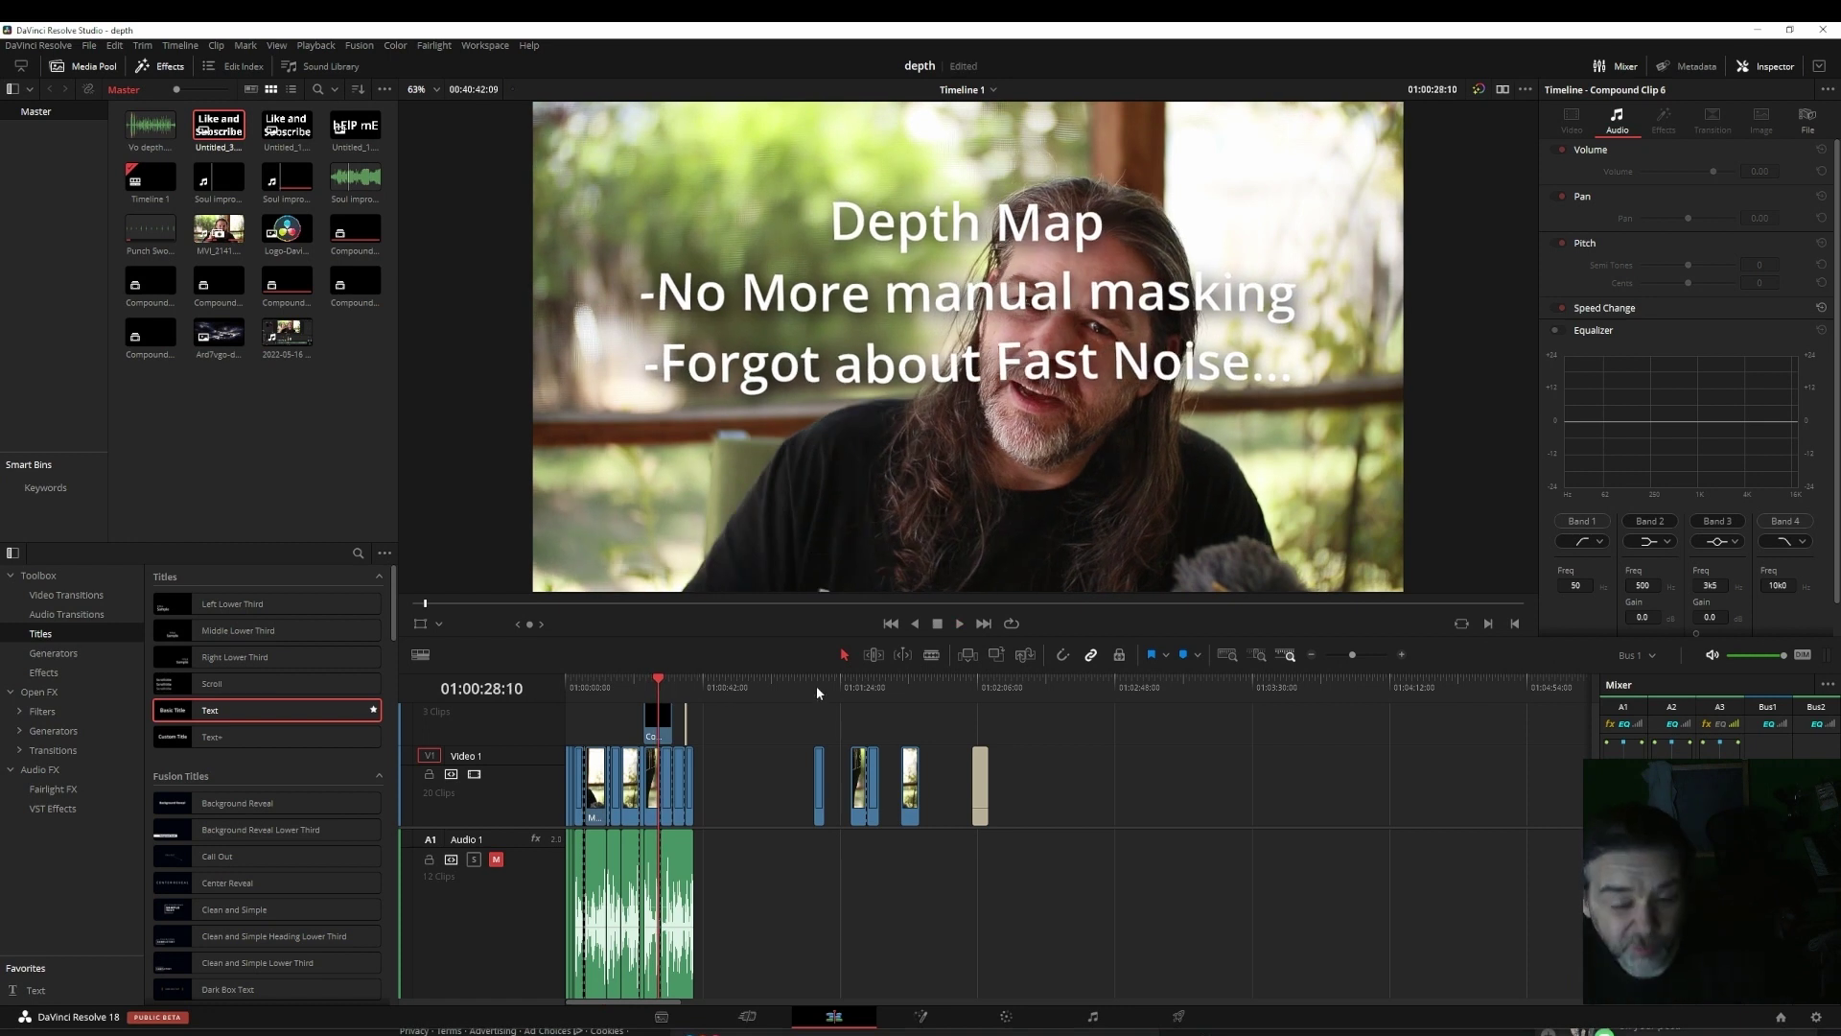
Step: Park the playhead on the "Like and Subscribe" title clip and select the clip's rich text
drag(815, 685, 979, 683)
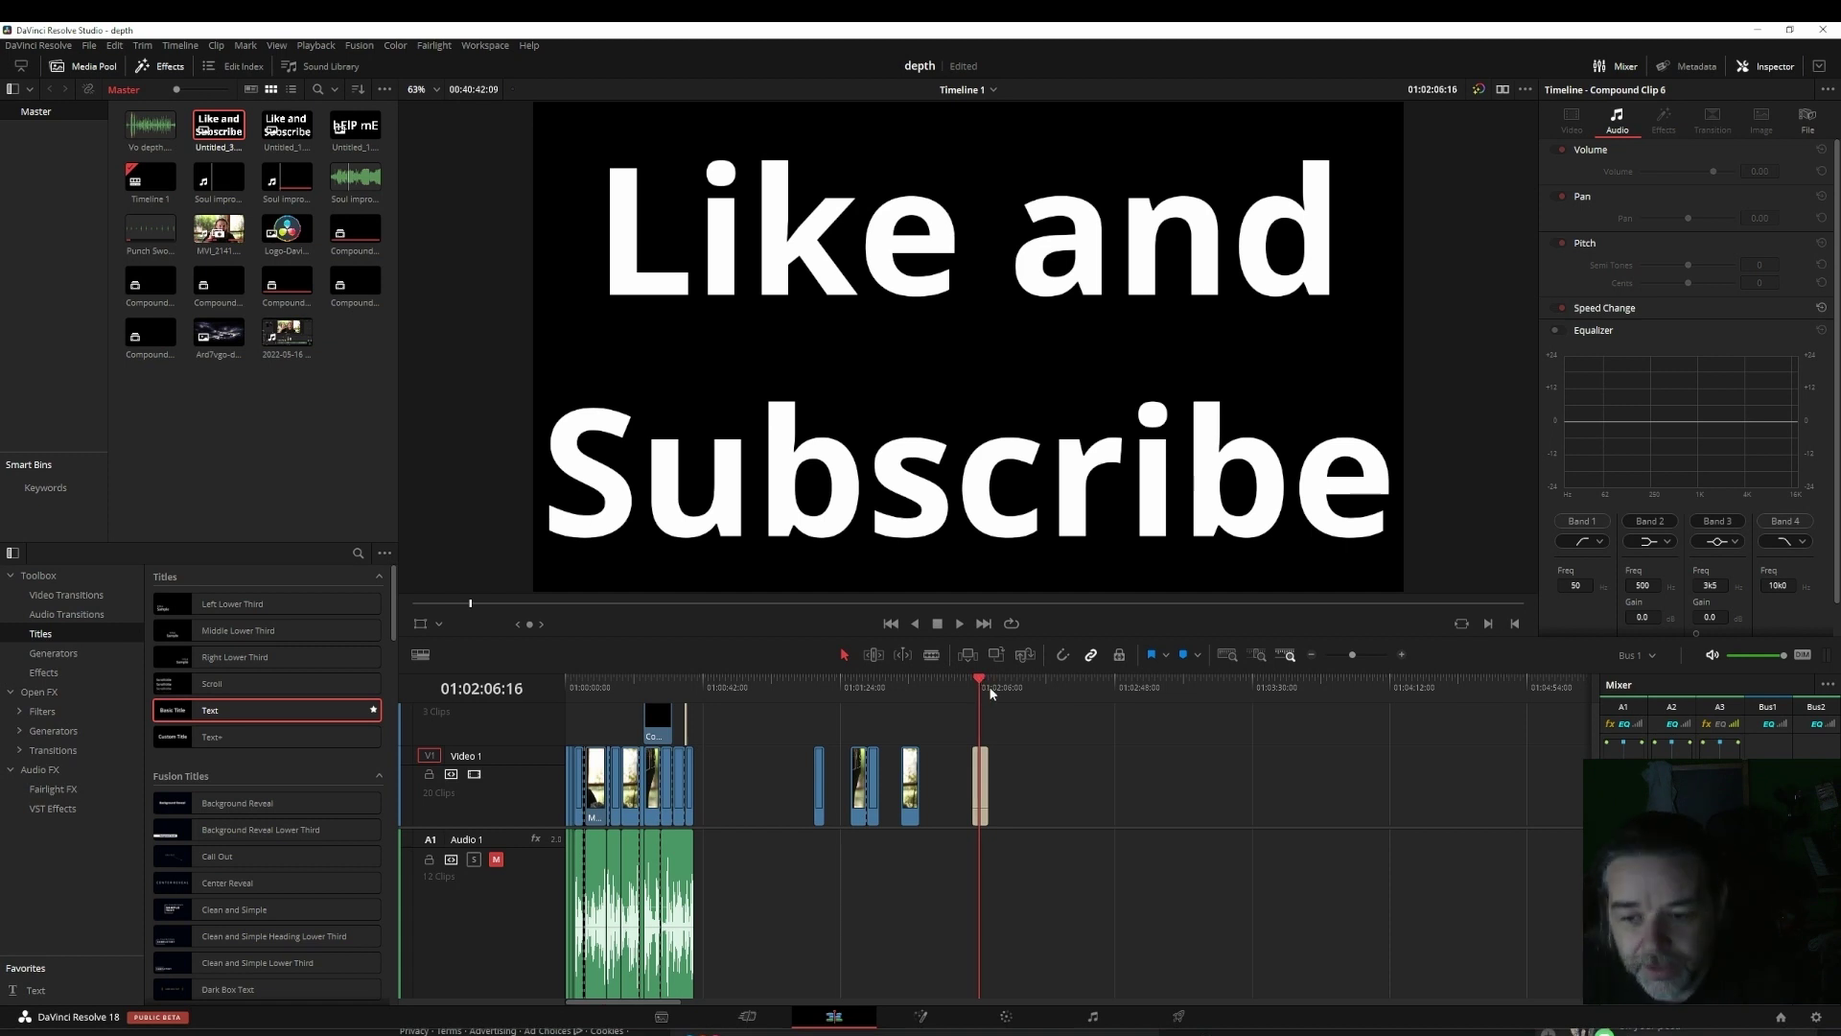
click(980, 787)
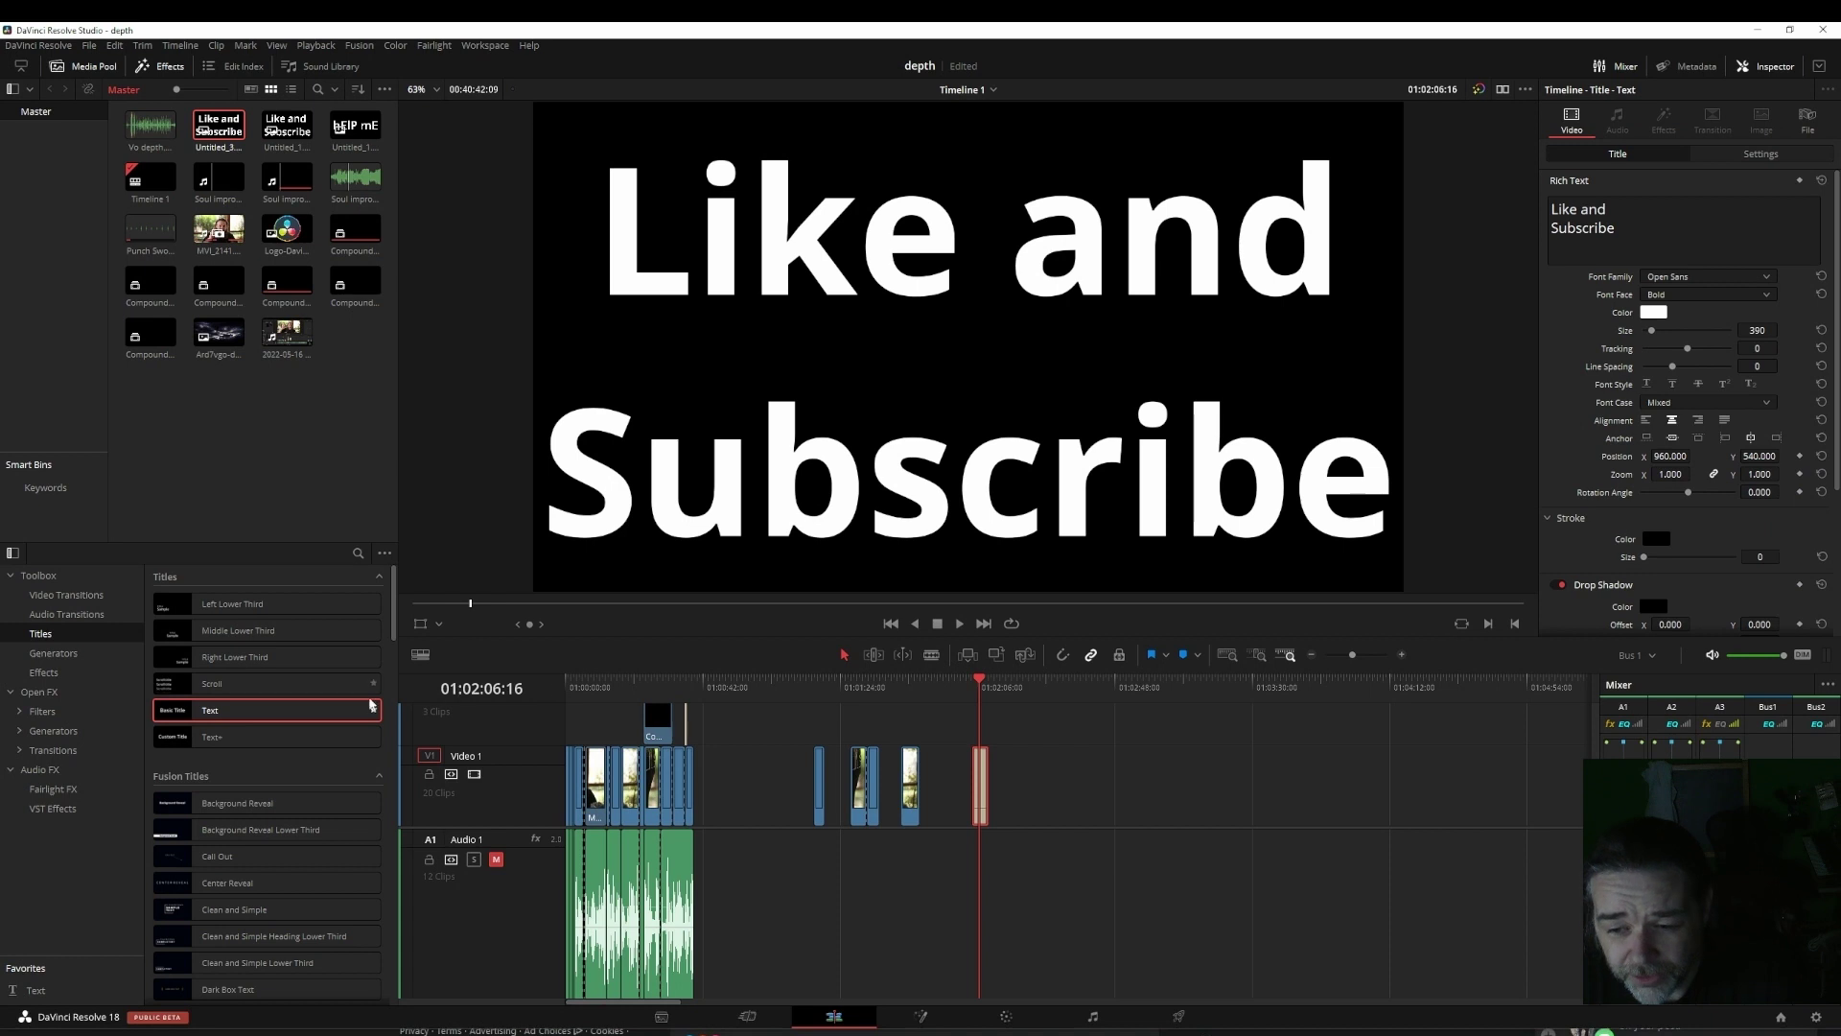
drag(347, 708, 252, 700)
drag(1625, 232, 1545, 202)
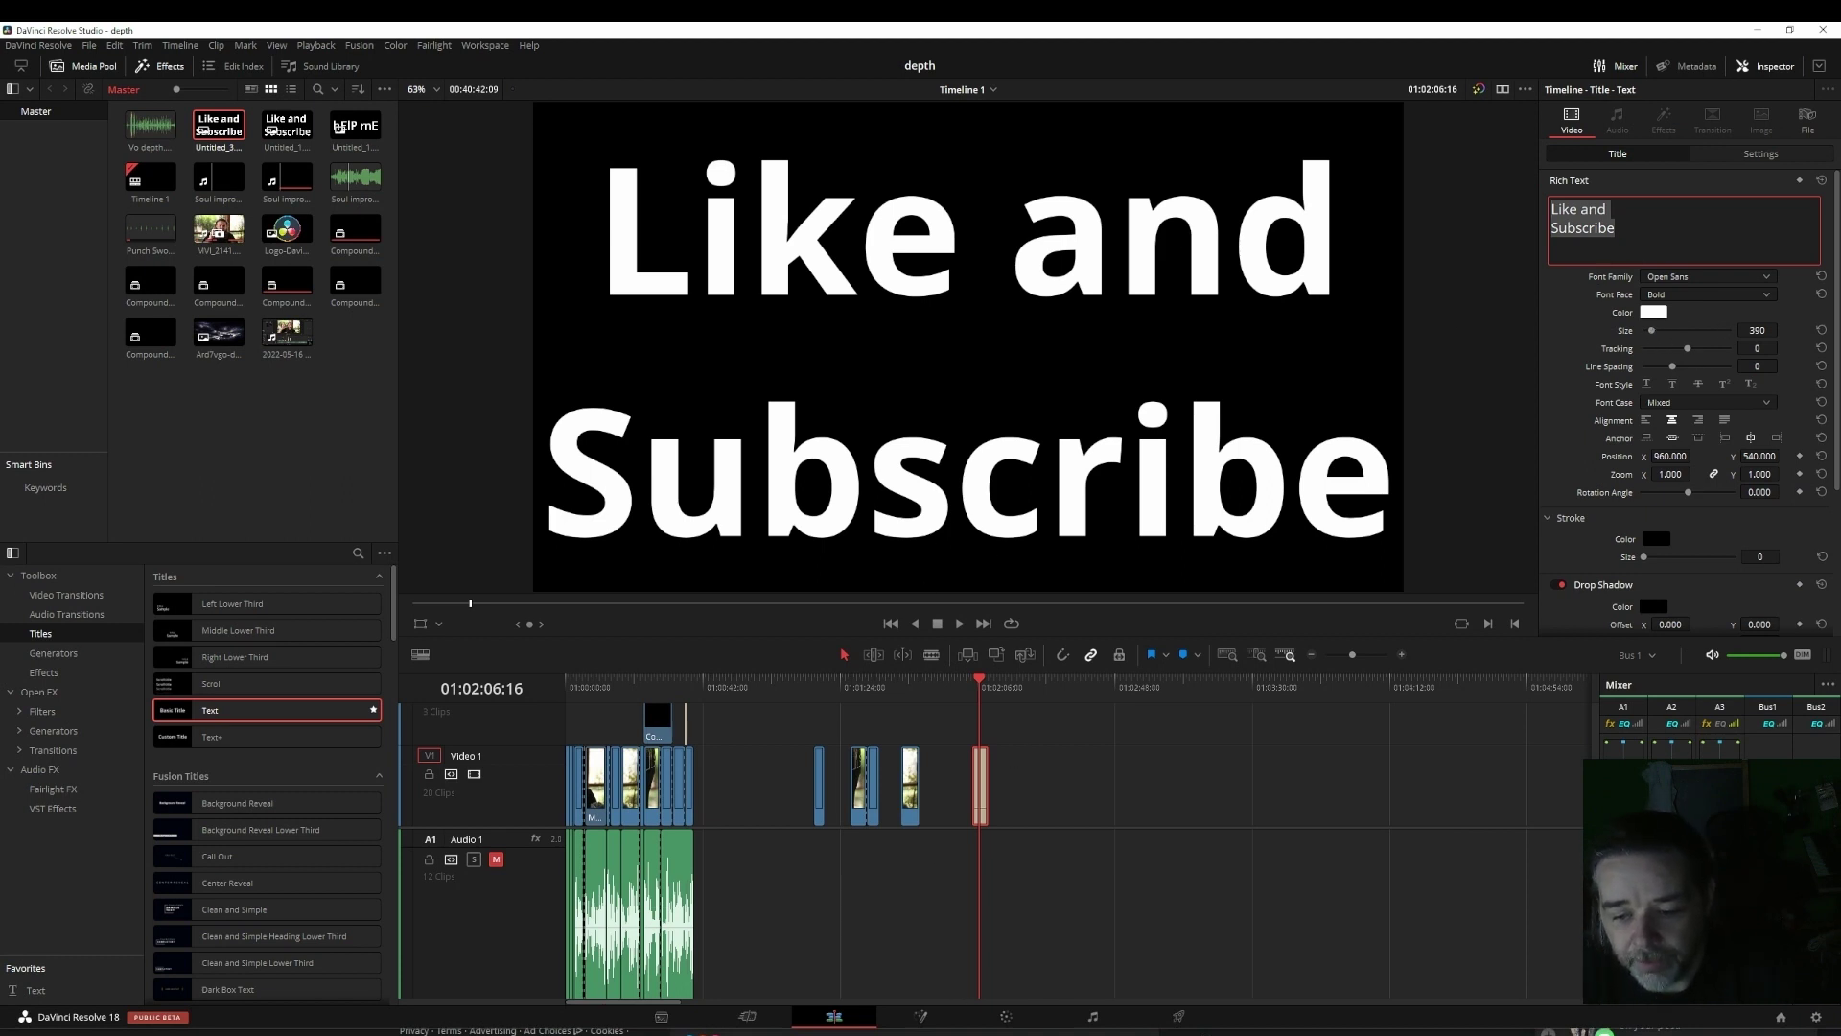
Step: Grab a still of the "Like and Subscribe" title frame on the Color page
key(shift+6)
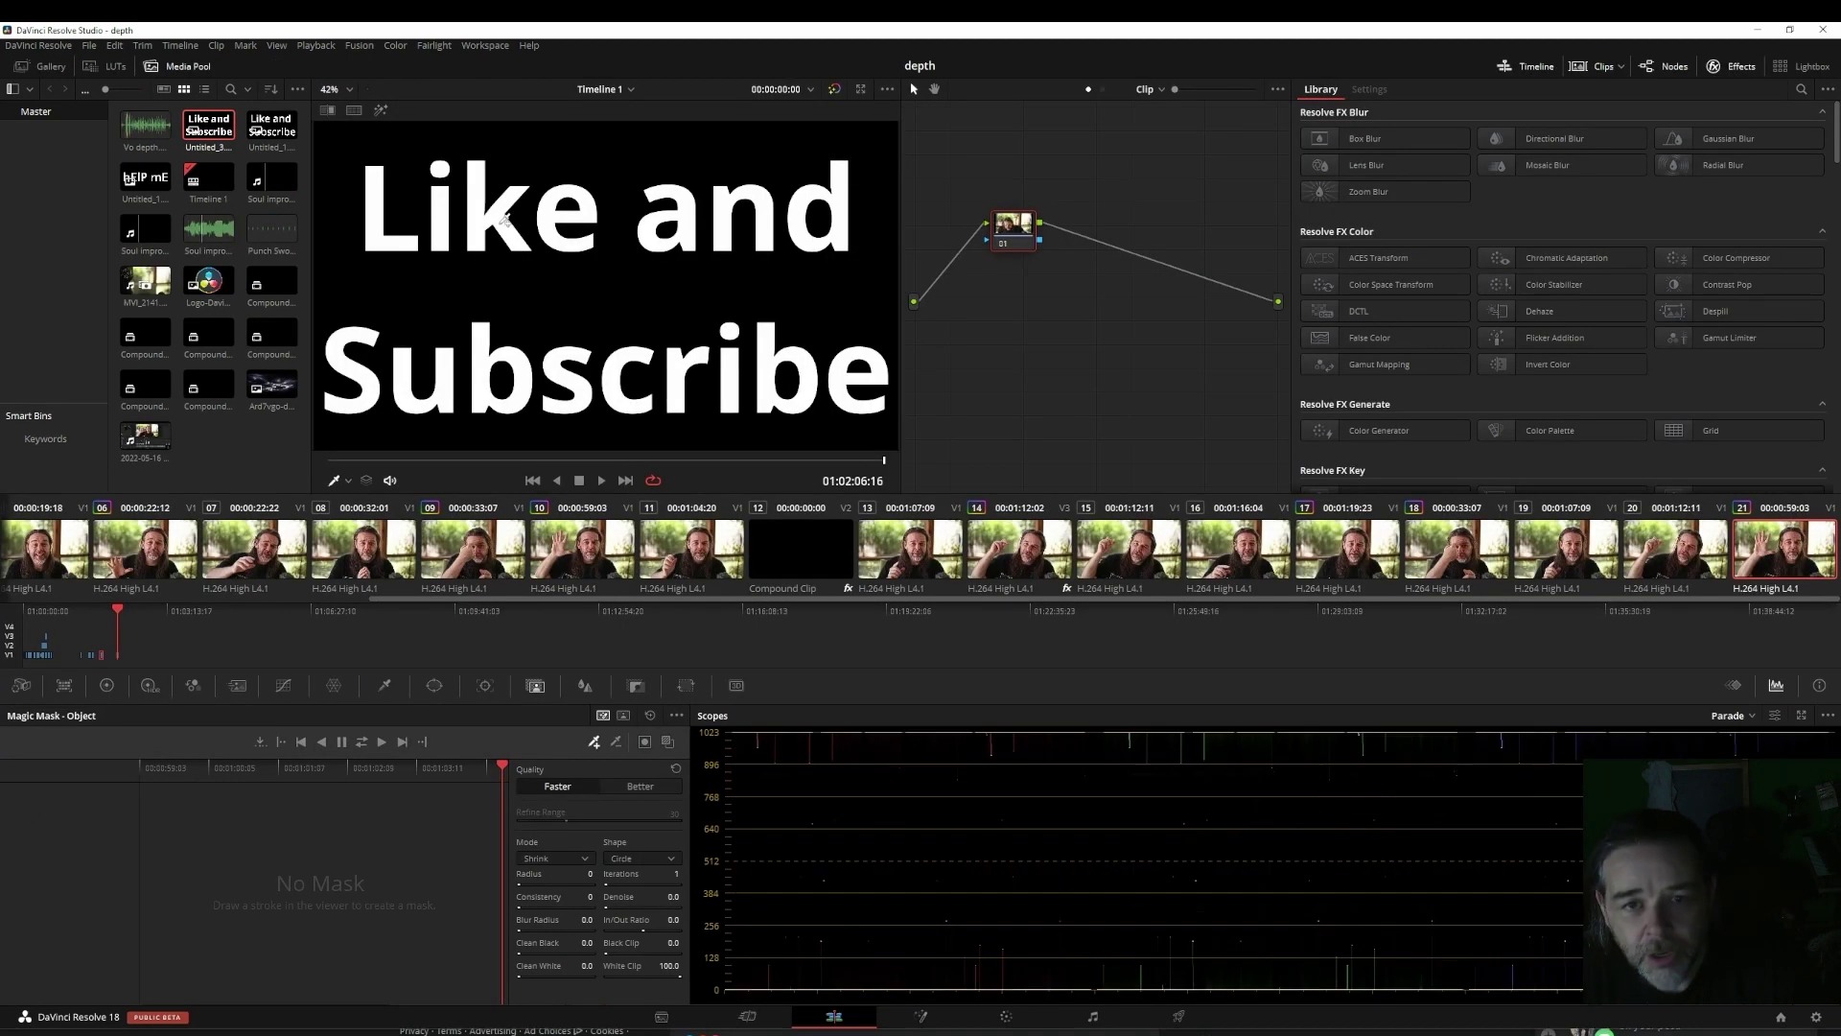
right_click(503, 223)
click(531, 237)
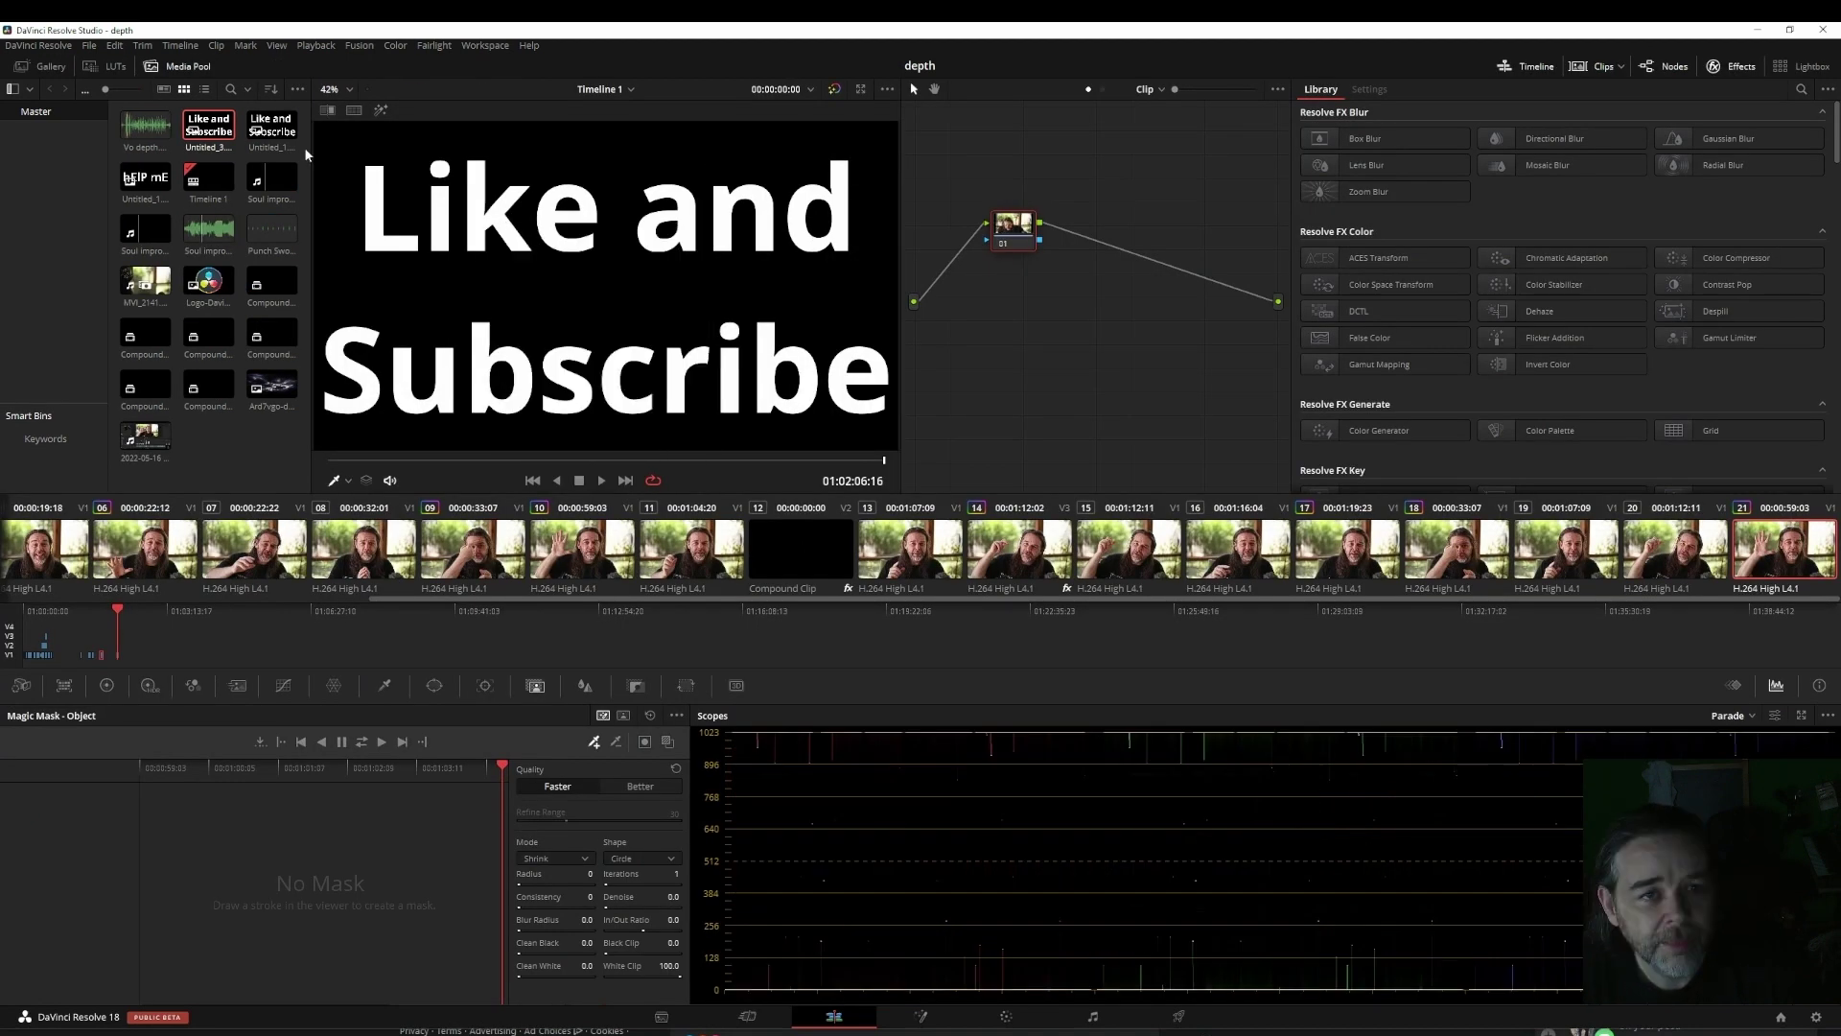
Step: Export gallery still 3.2.1 to the Depth map folder as Untitled.png, using the PNG file type
click(49, 65)
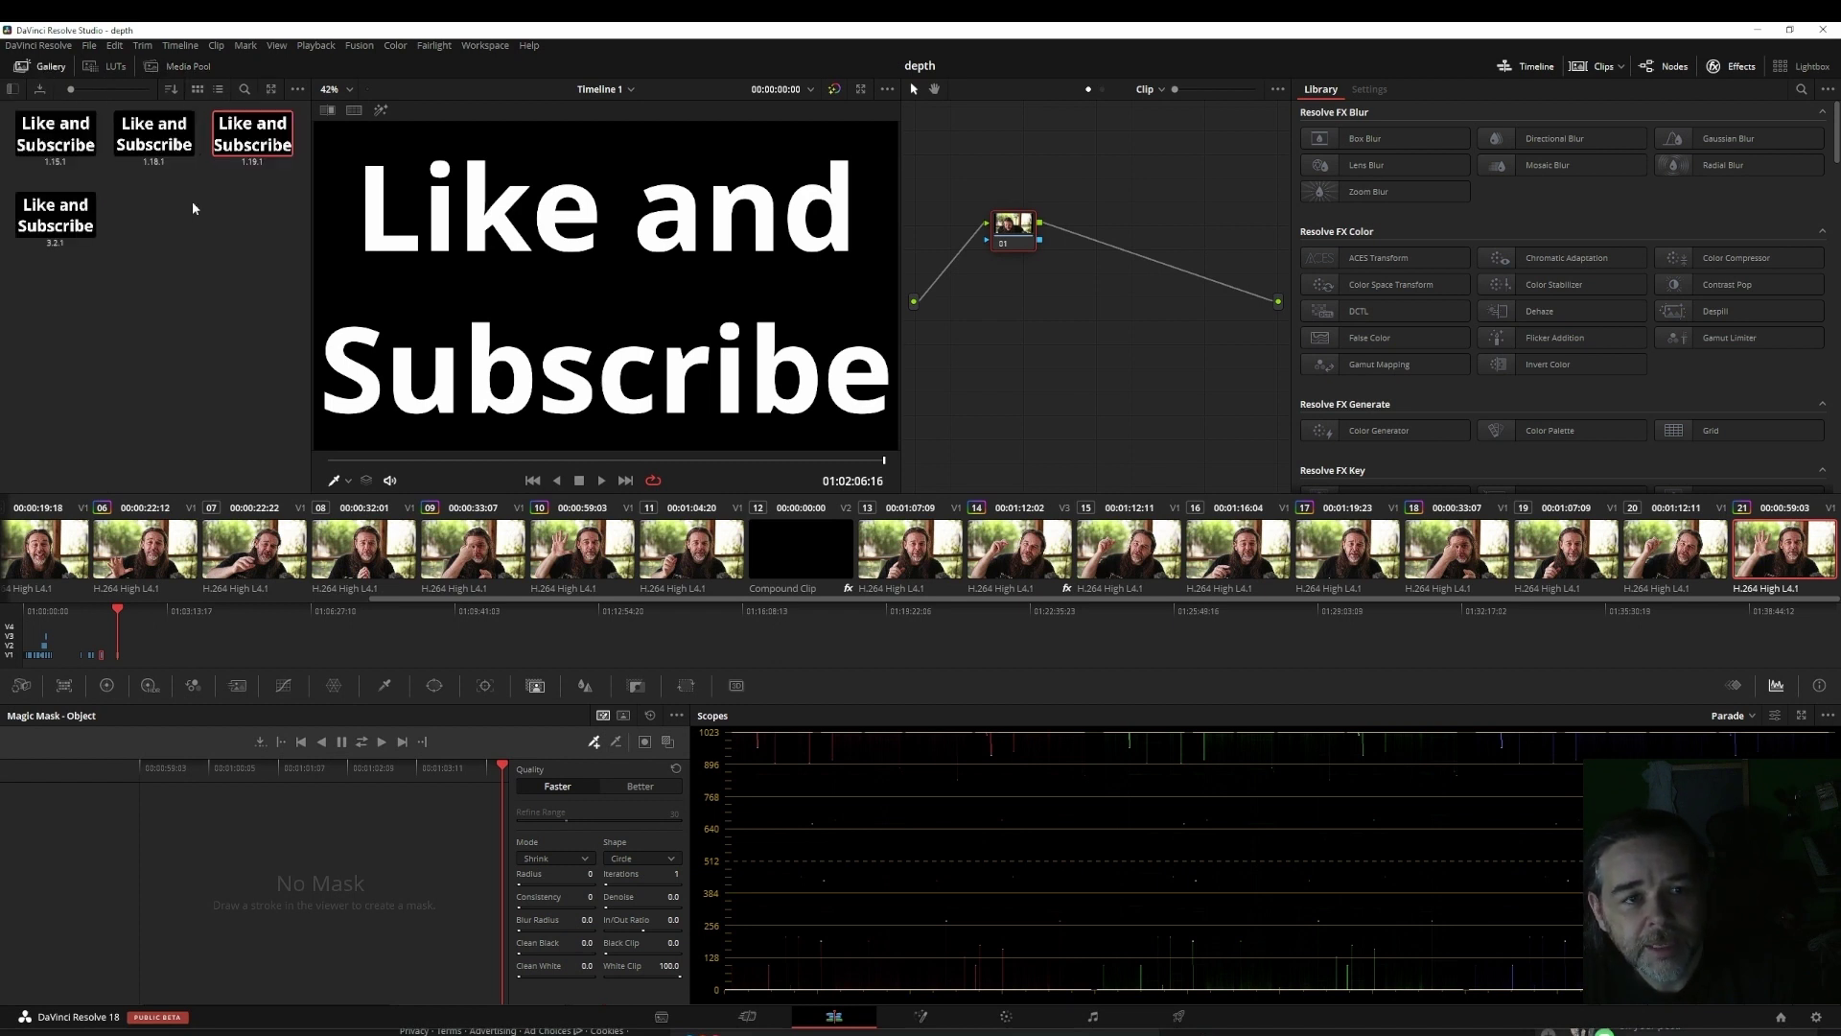
right_click(70, 215)
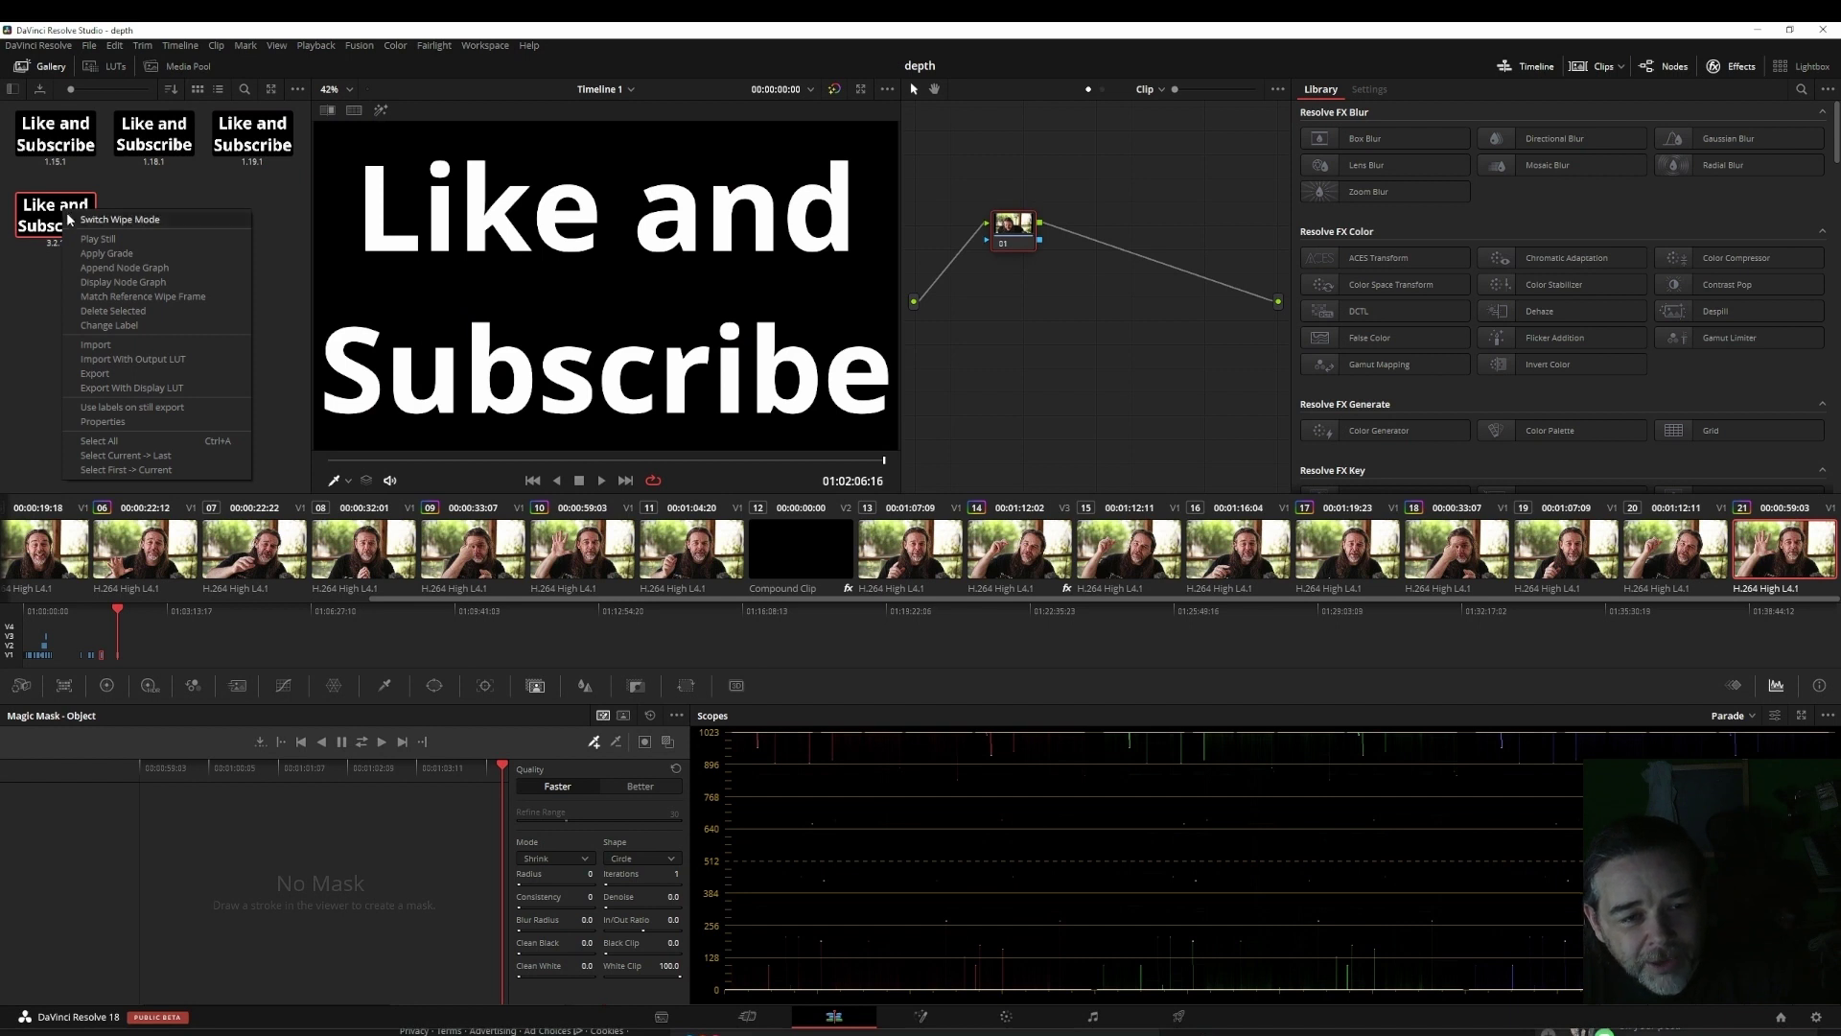
click(87, 375)
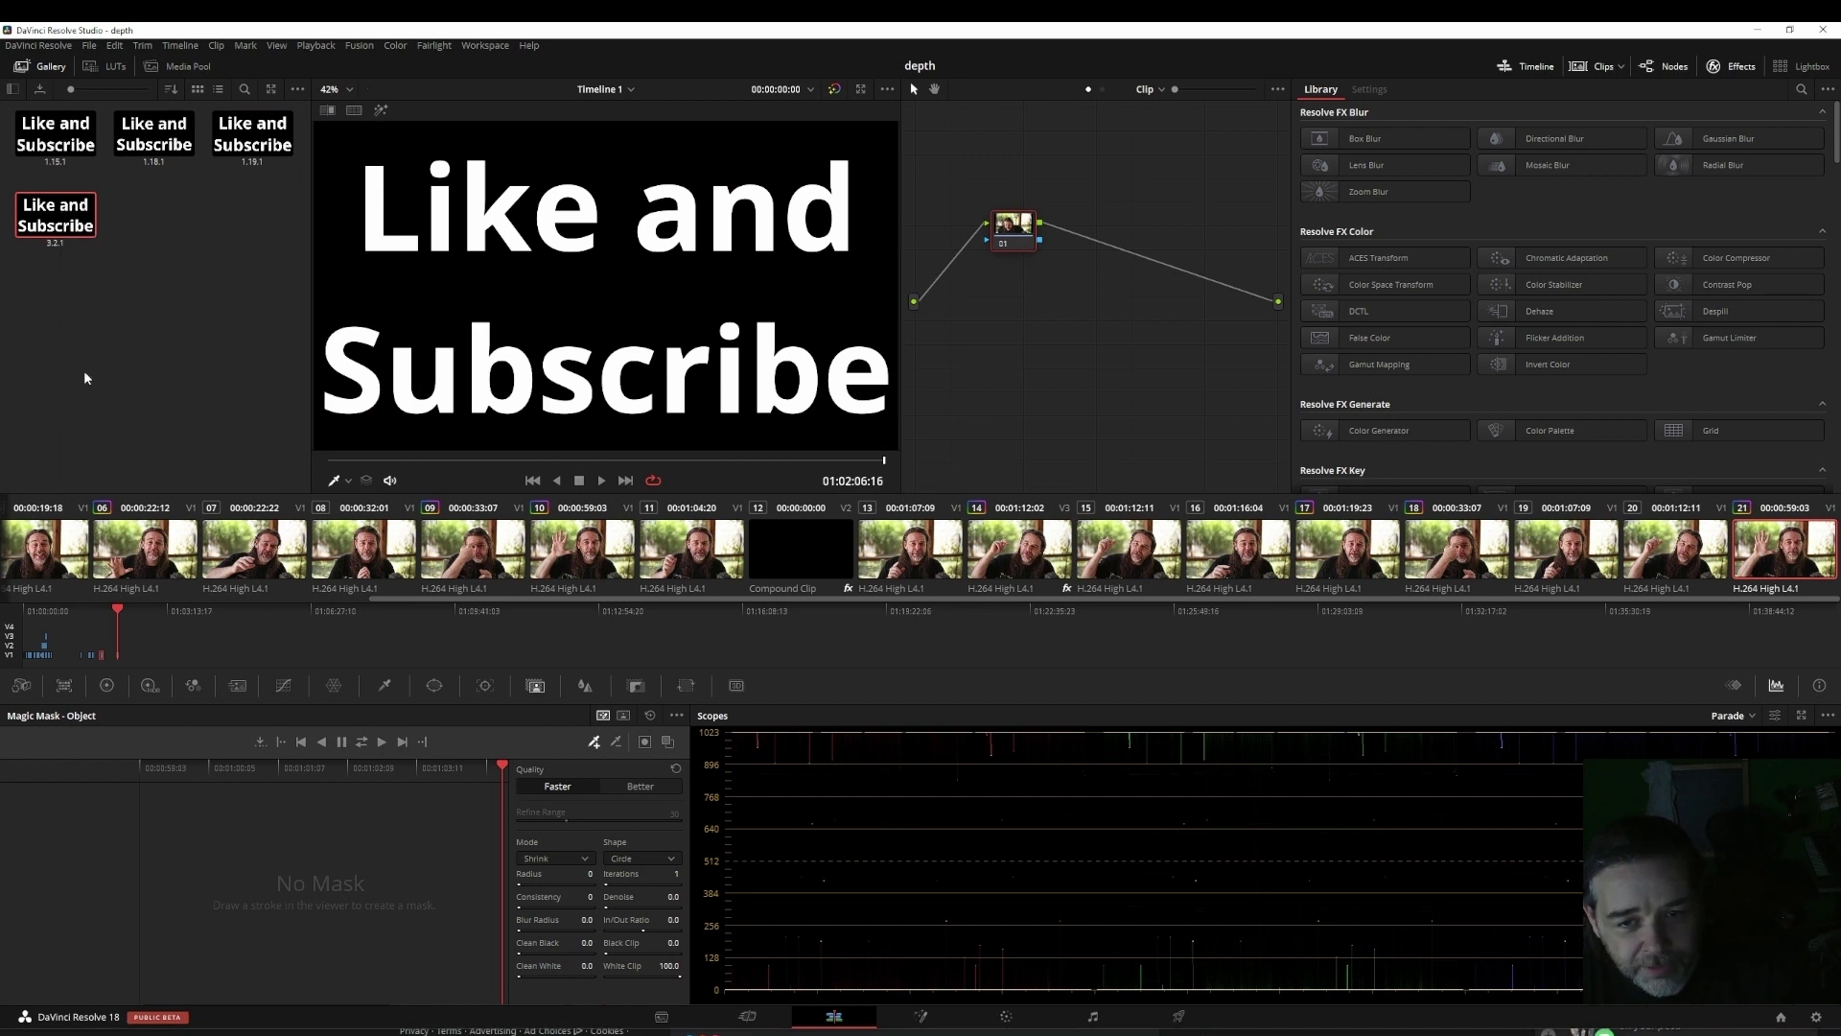
click(568, 659)
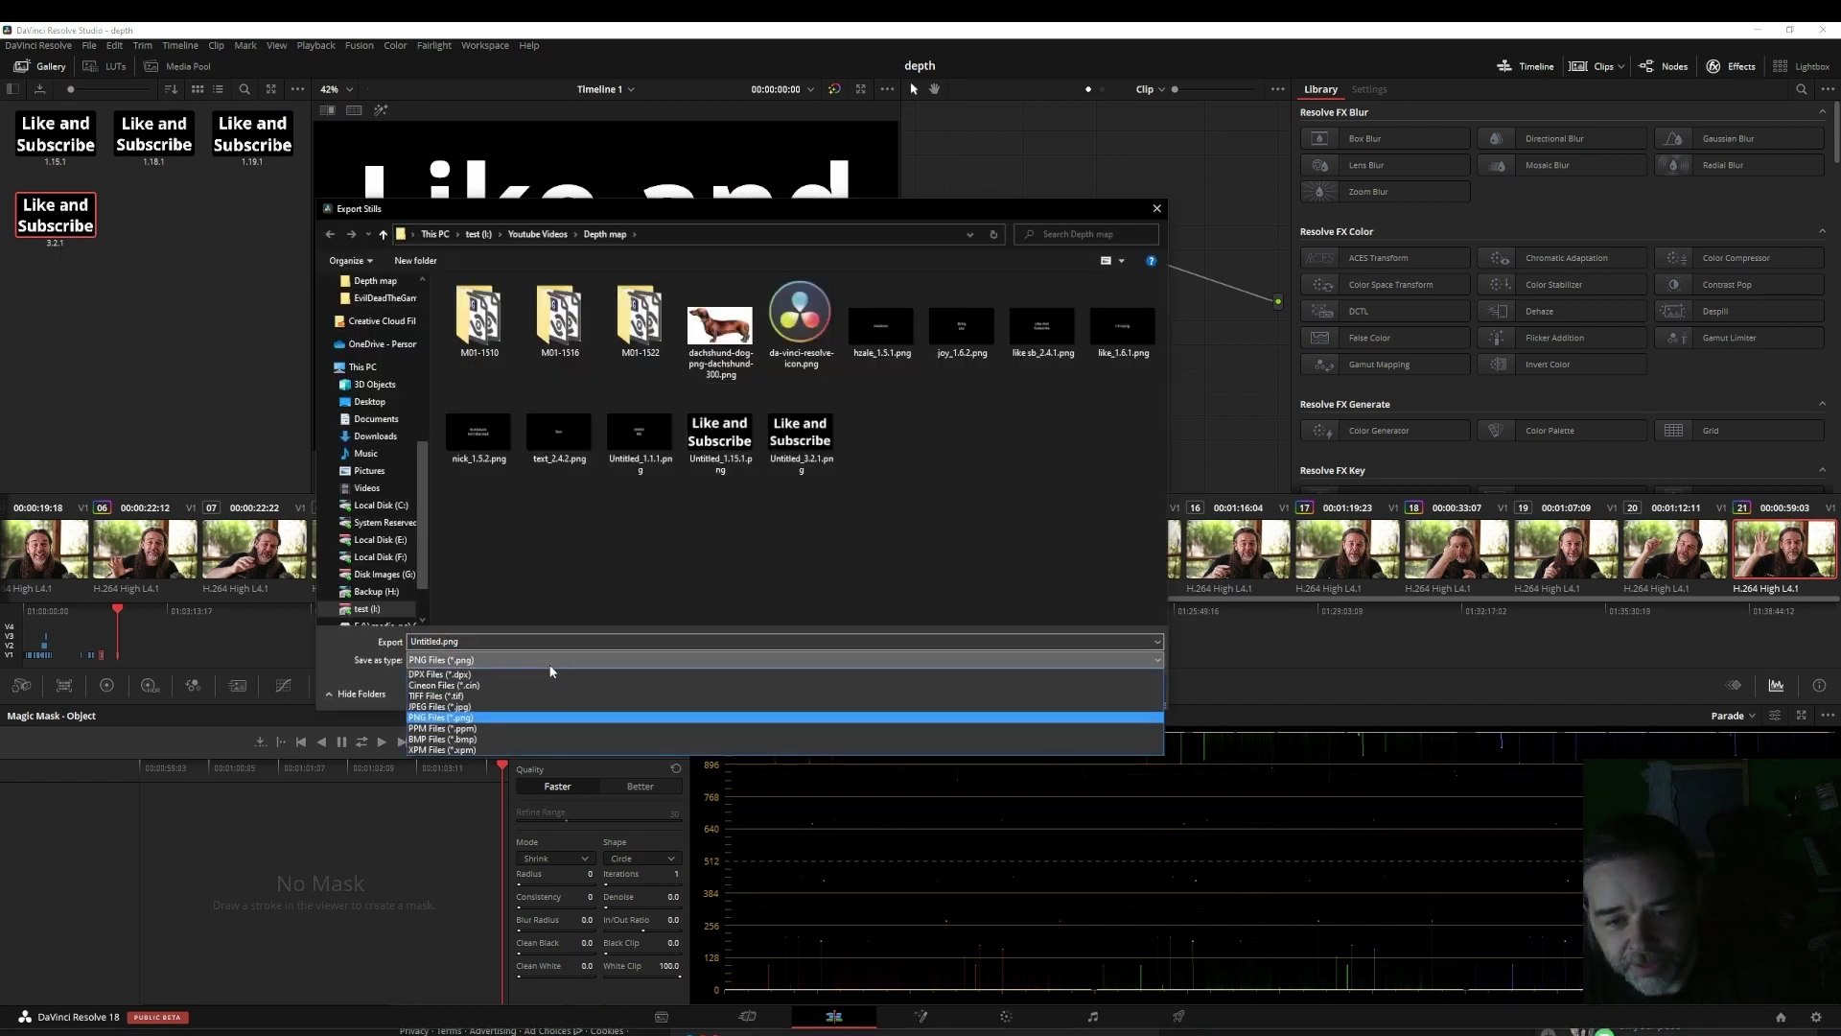
click(545, 721)
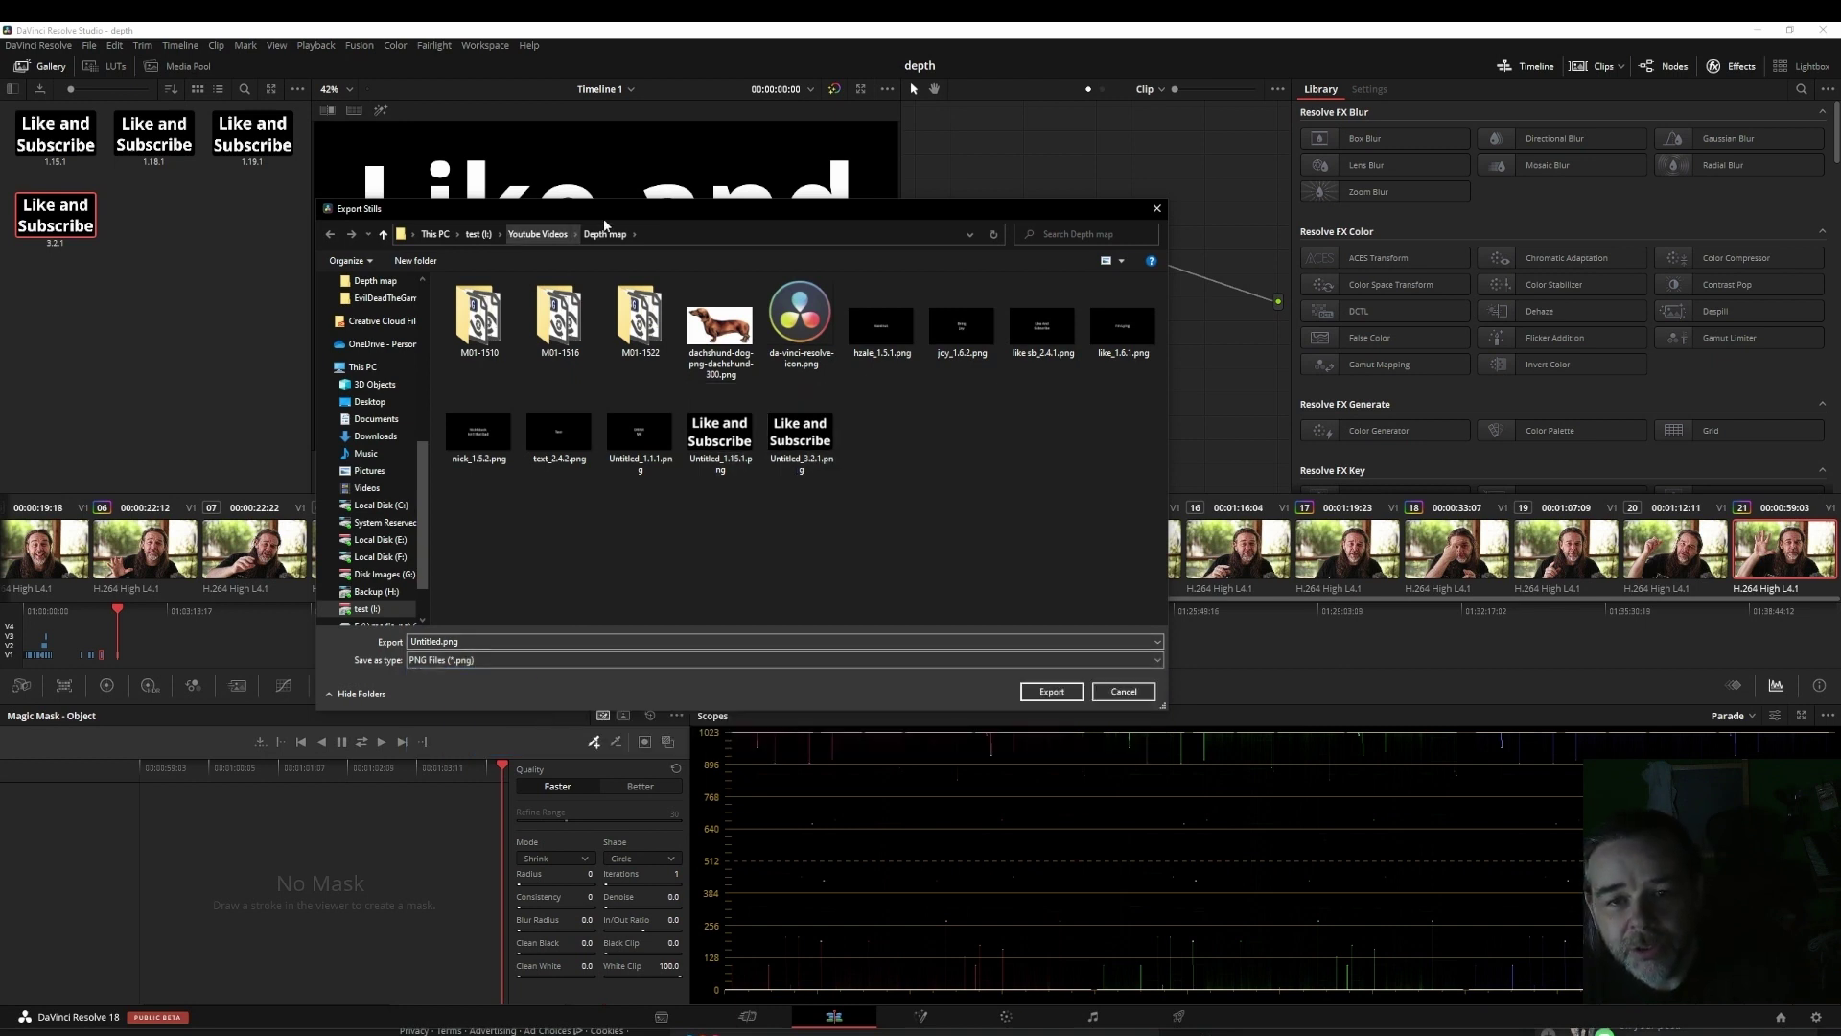
click(1049, 690)
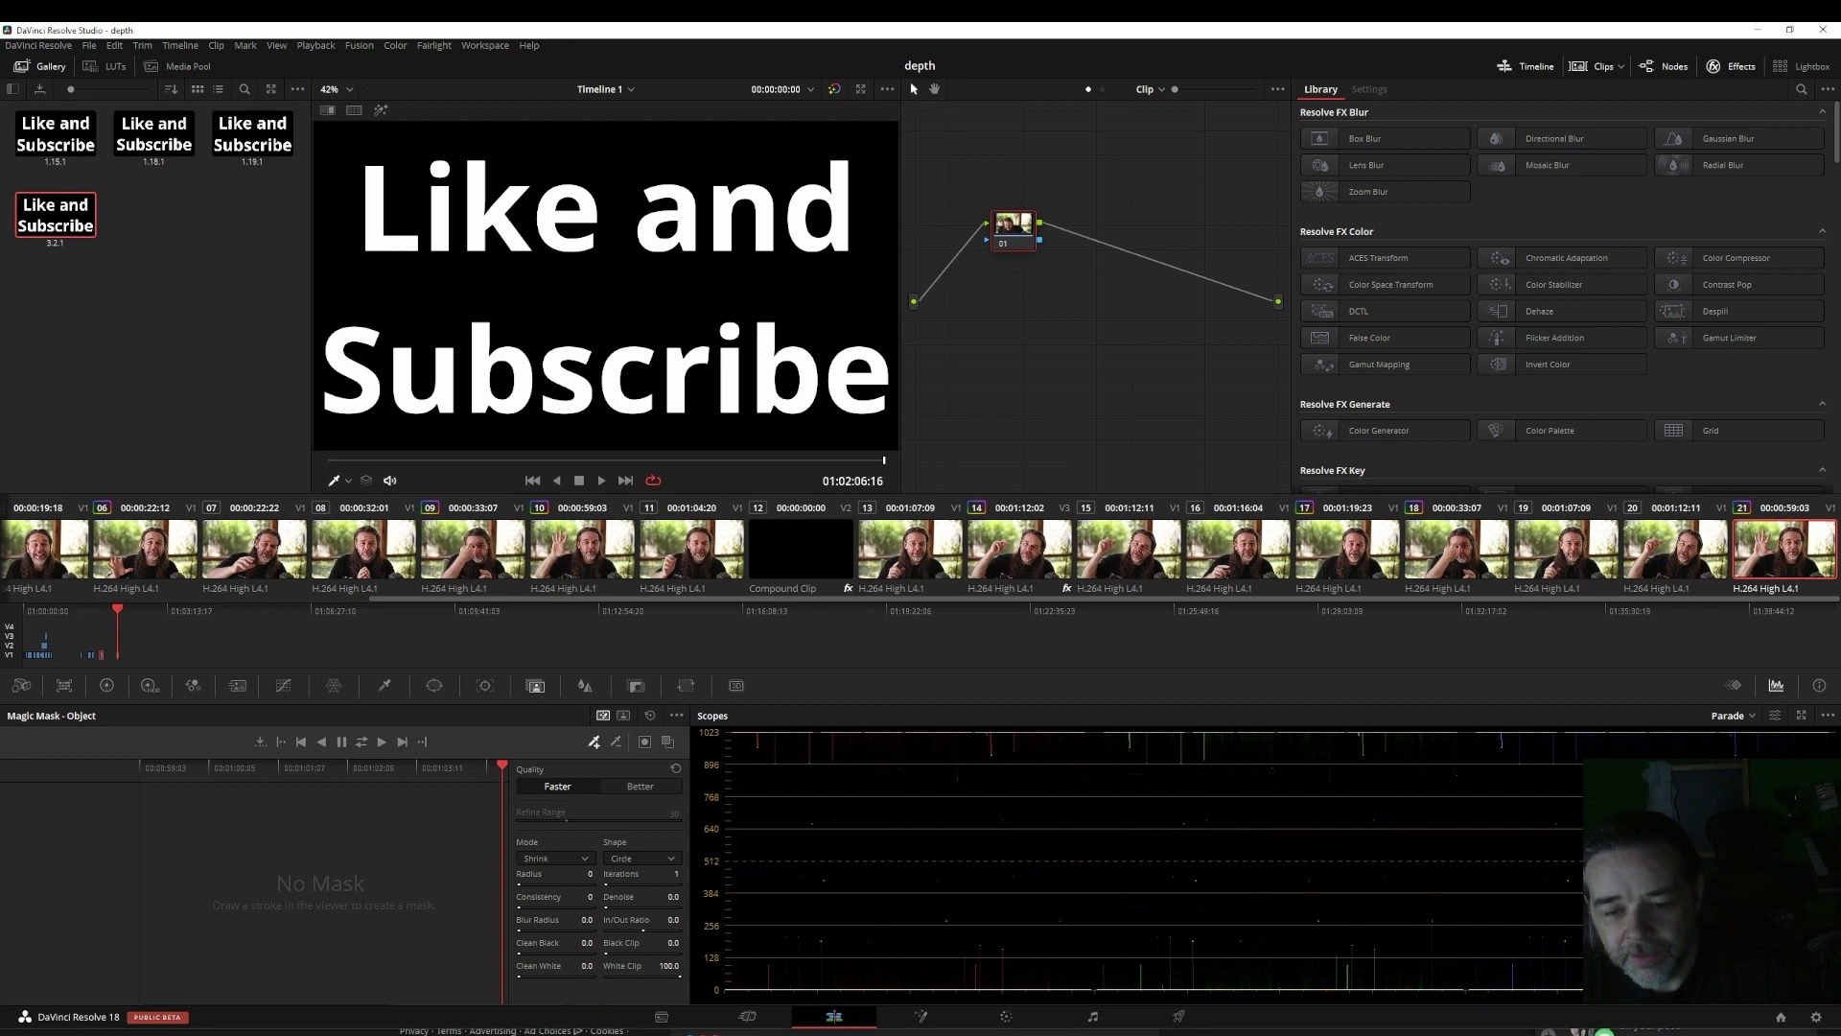
Step: Try to bring the exported "Like and Subscribe" PNG from the Depth map folder into the media pool
mouse_move(518, 1031)
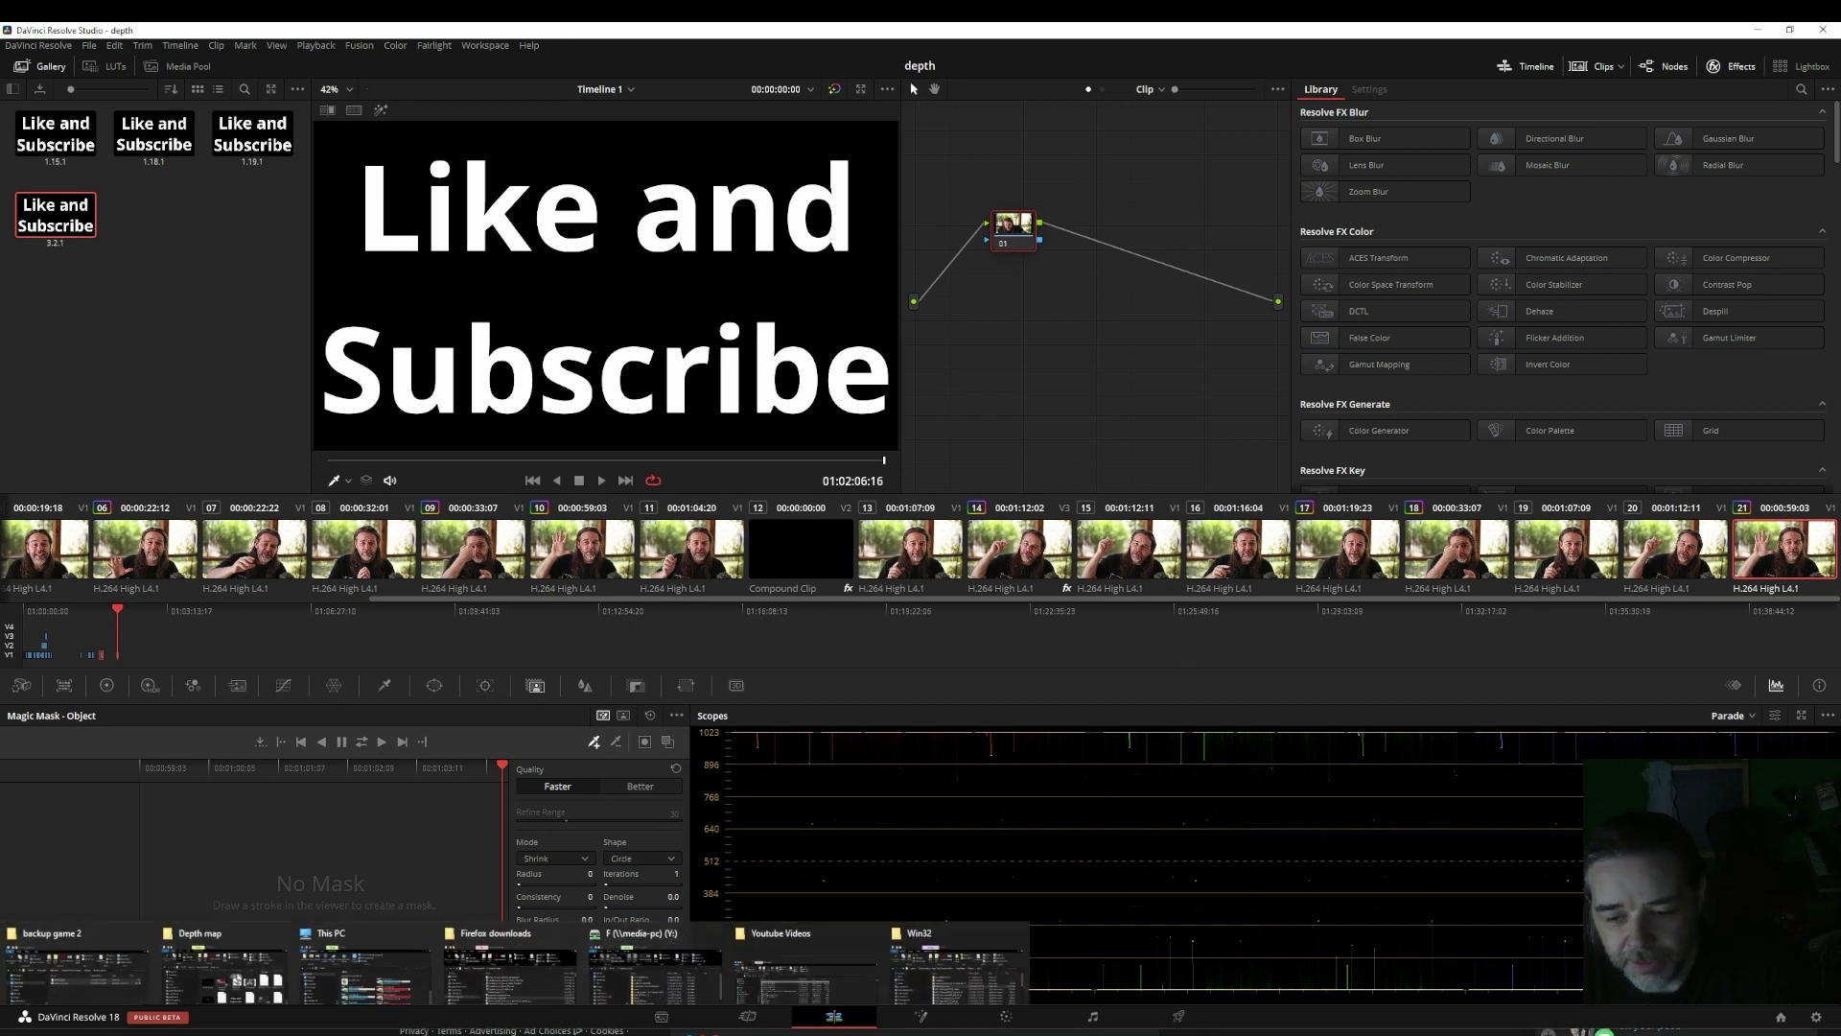
click(225, 974)
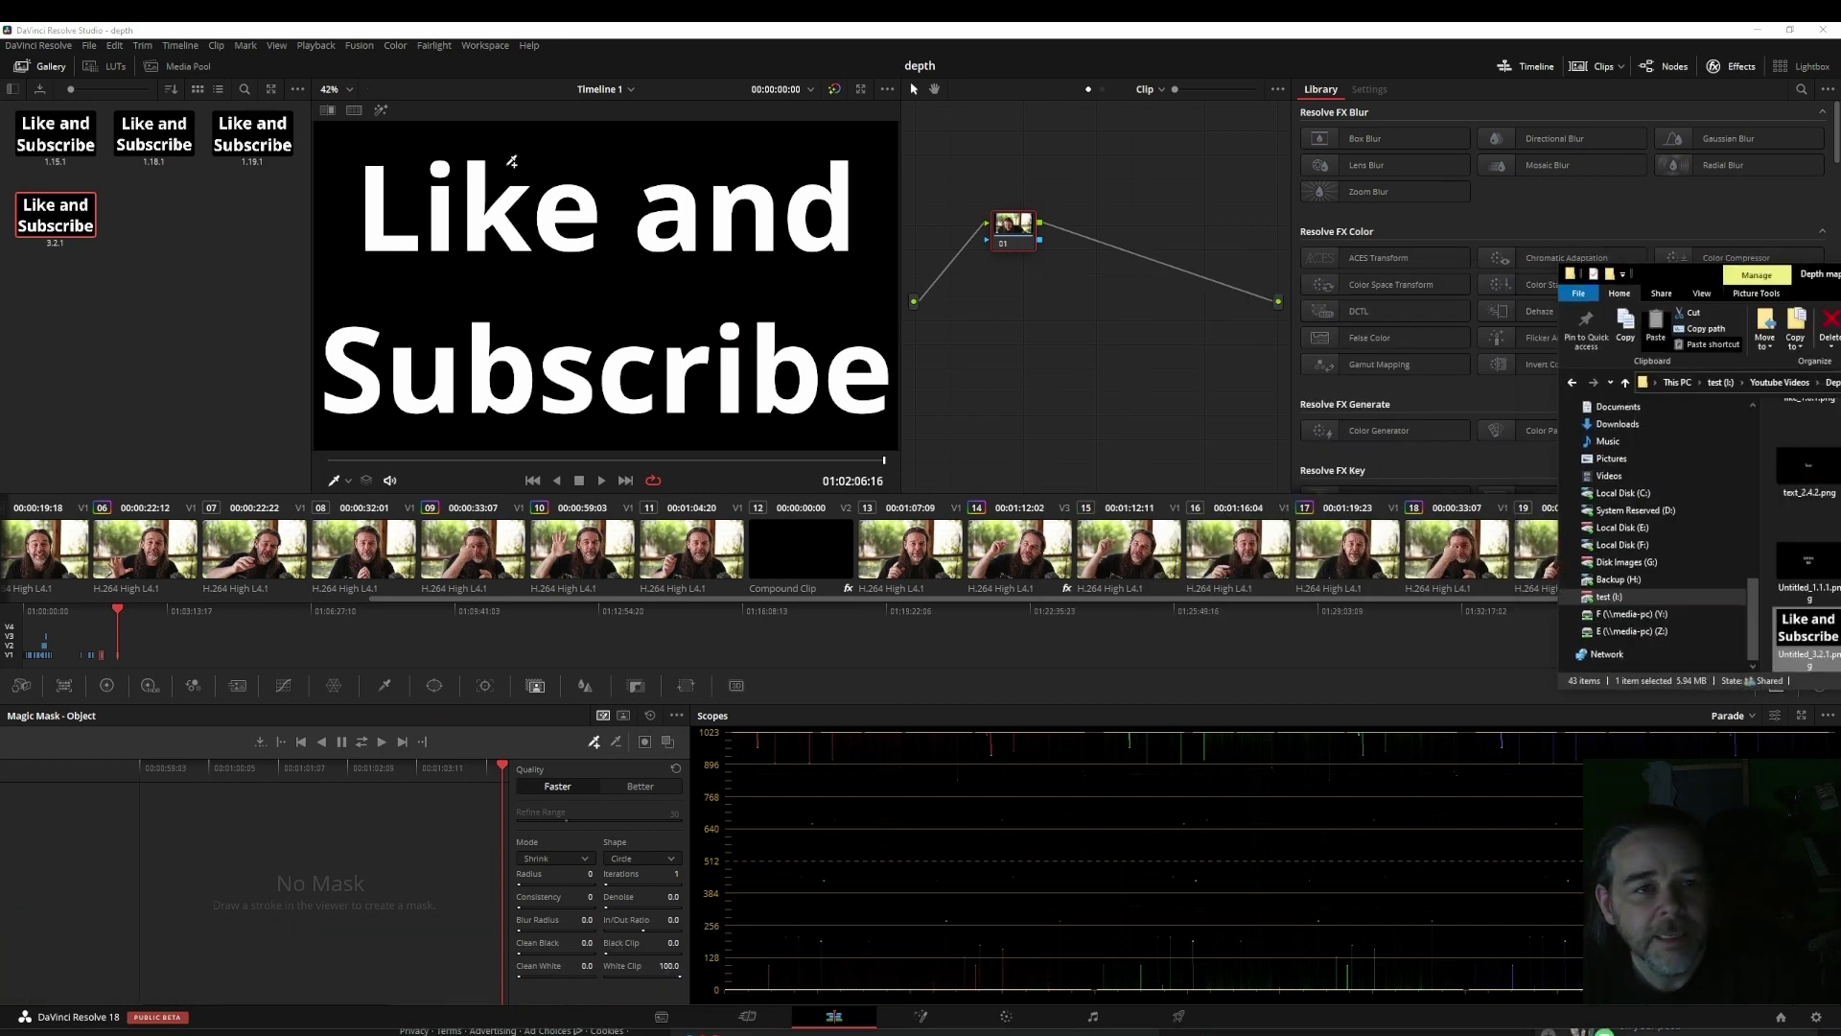
click(183, 63)
drag(1807, 628, 209, 459)
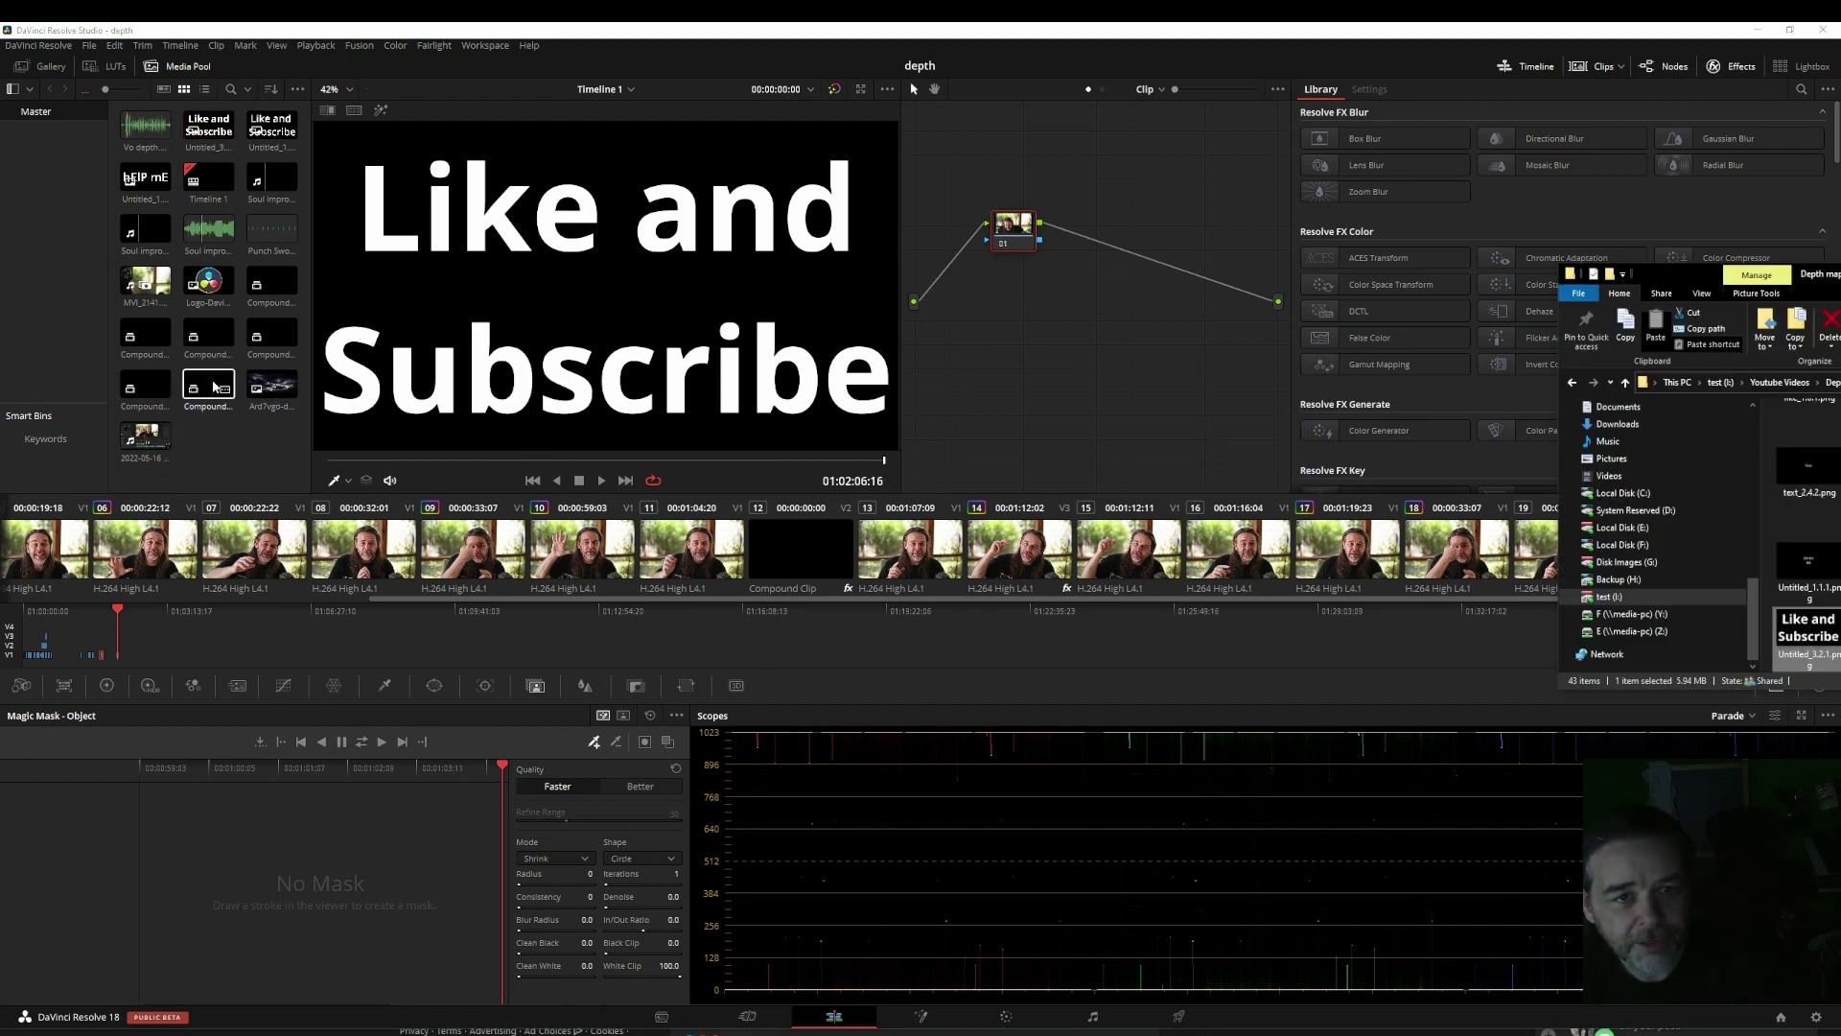
click(1046, 353)
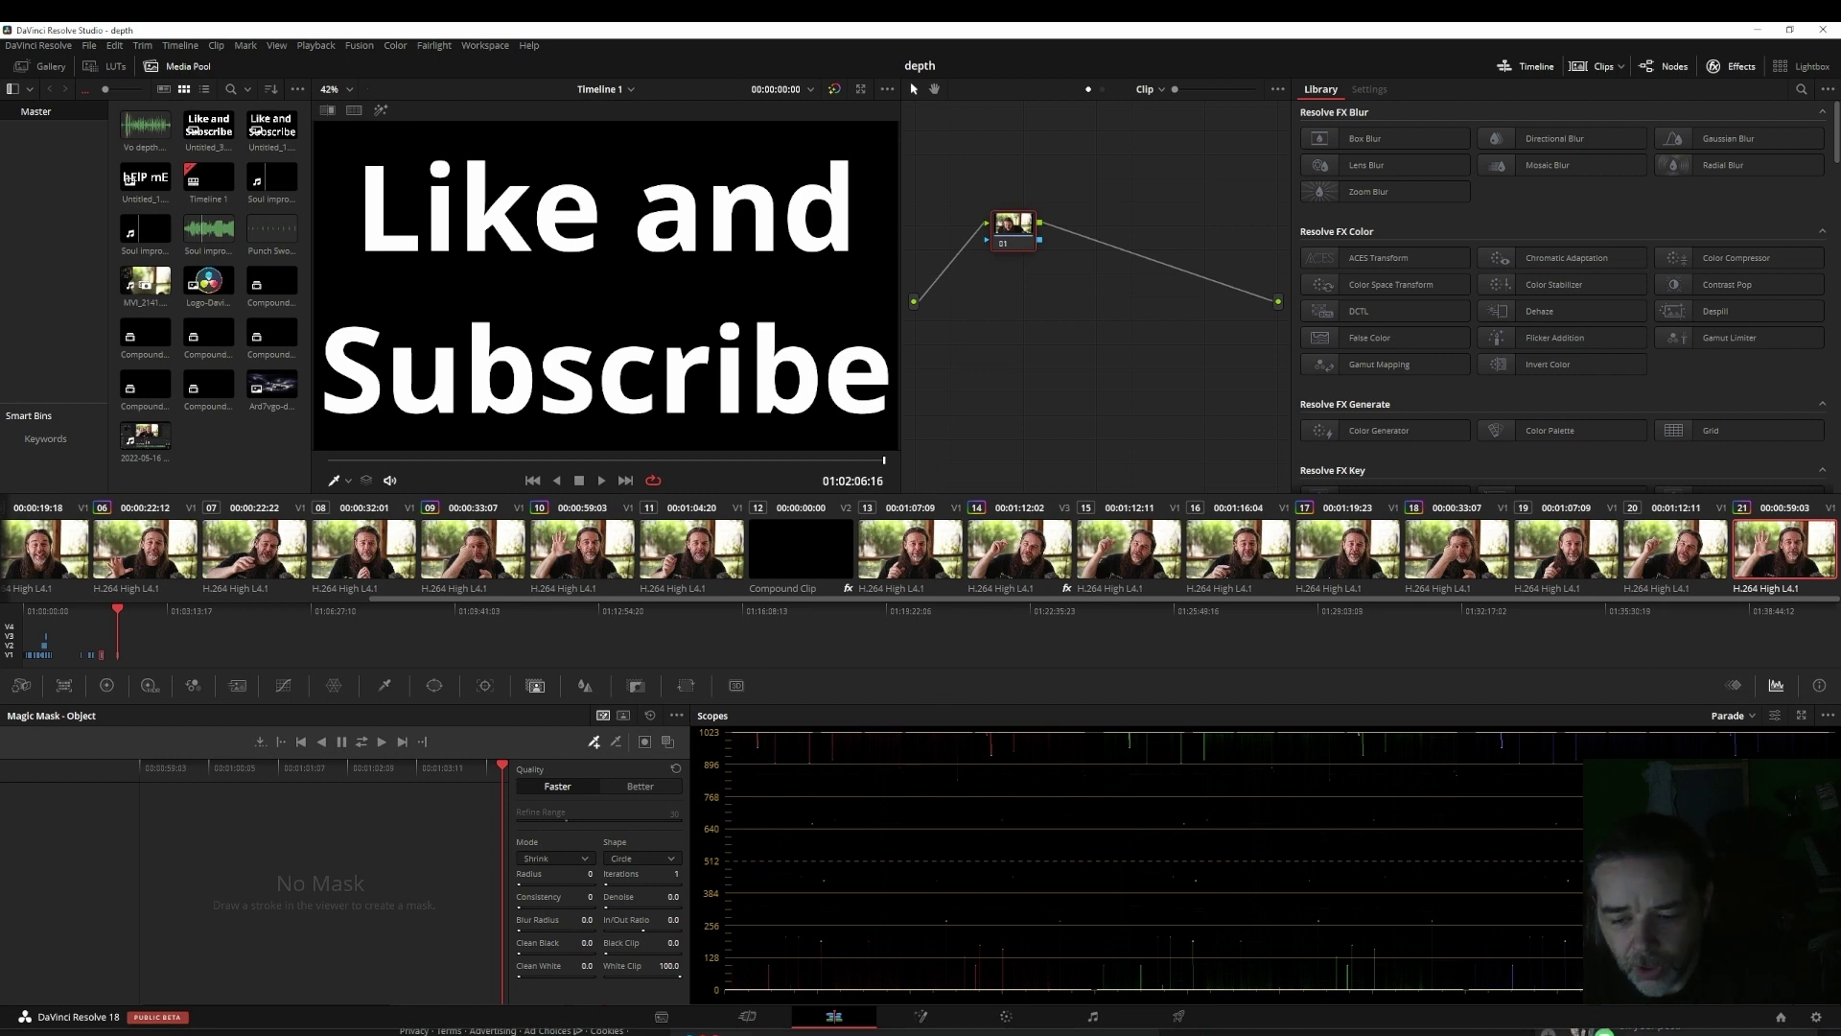
Step: Select the MVI_2141.MP4 clip at 01:01:16:12 on the timeline and open it on the Color page
drag(889, 683, 815, 683)
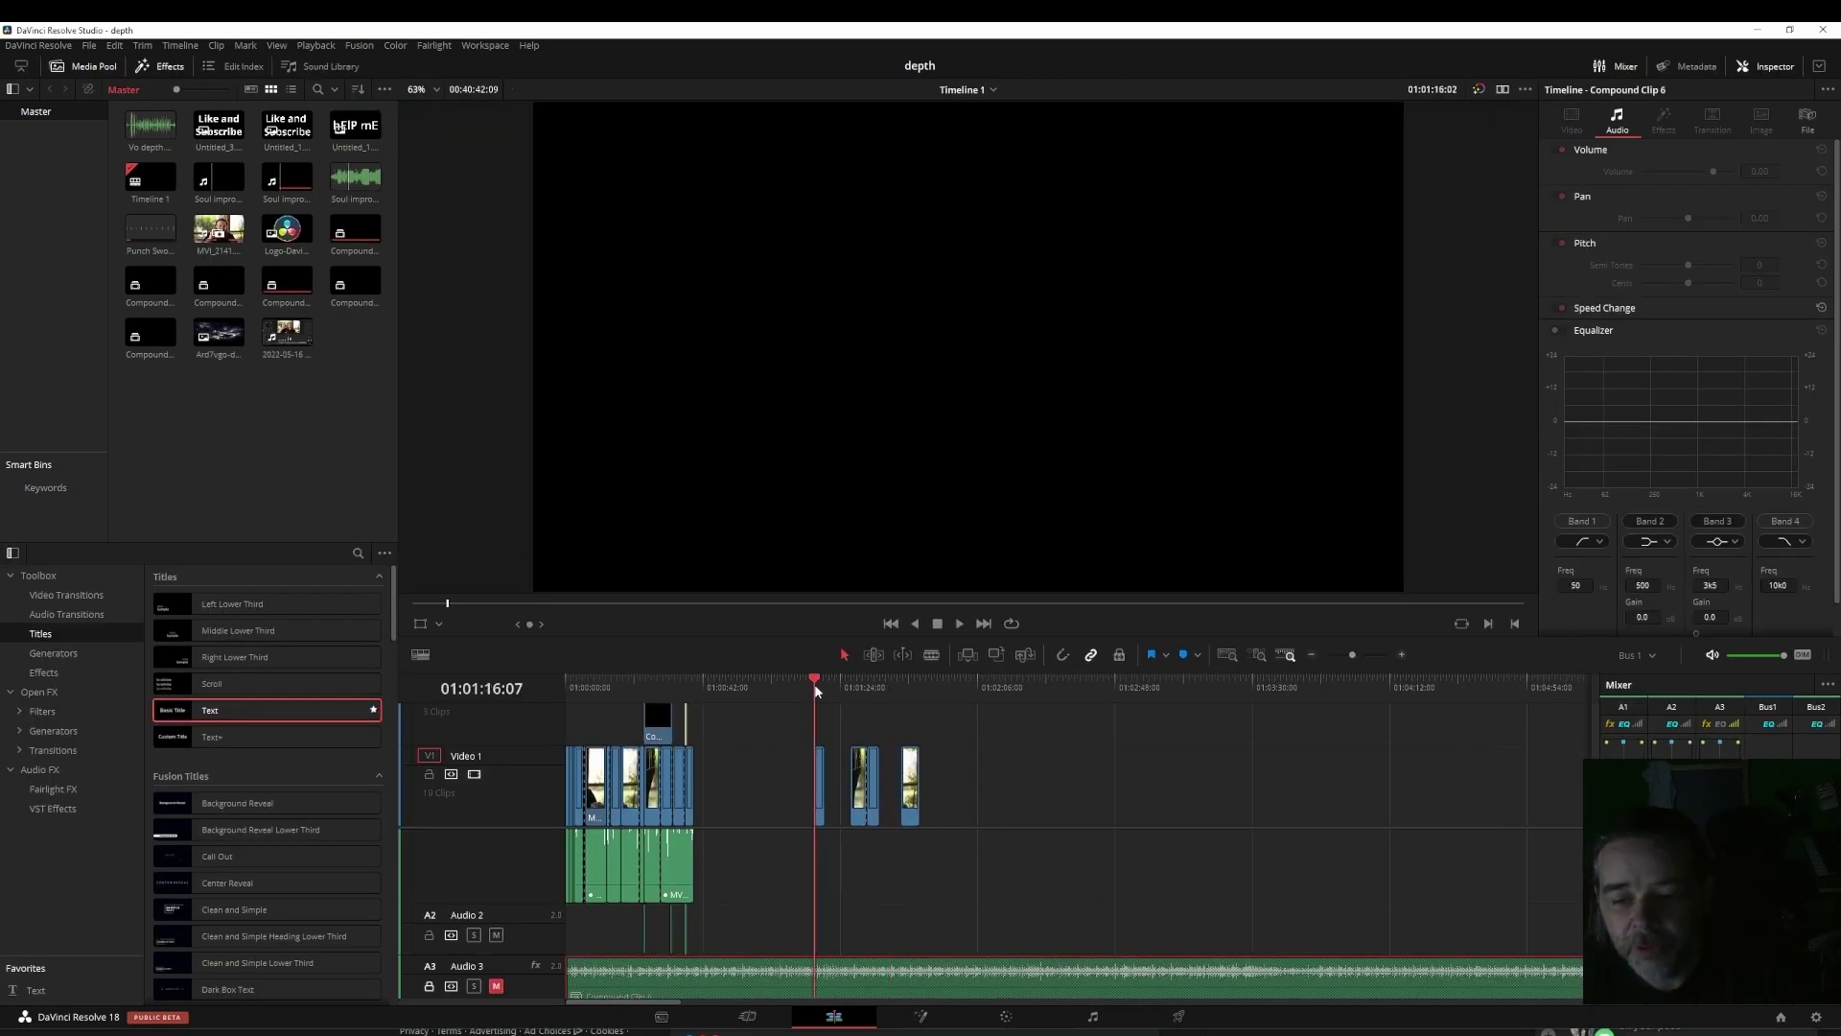
click(821, 772)
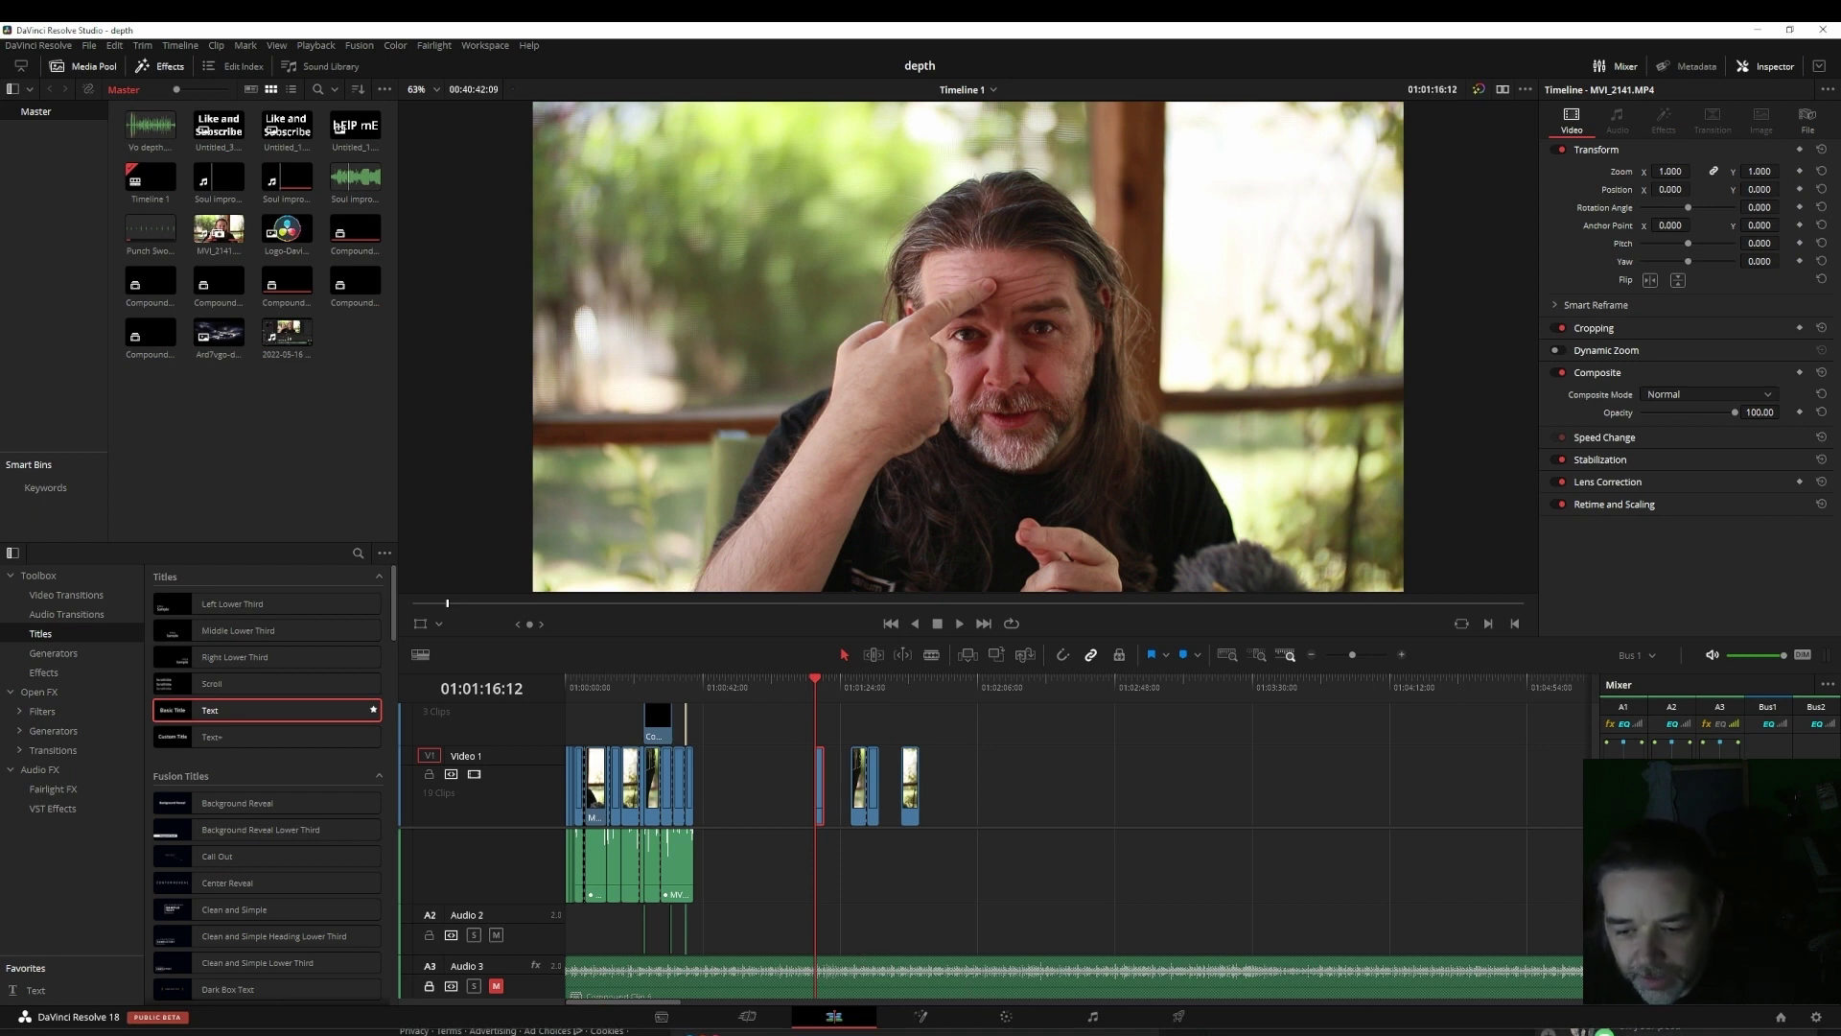
key(shift+6)
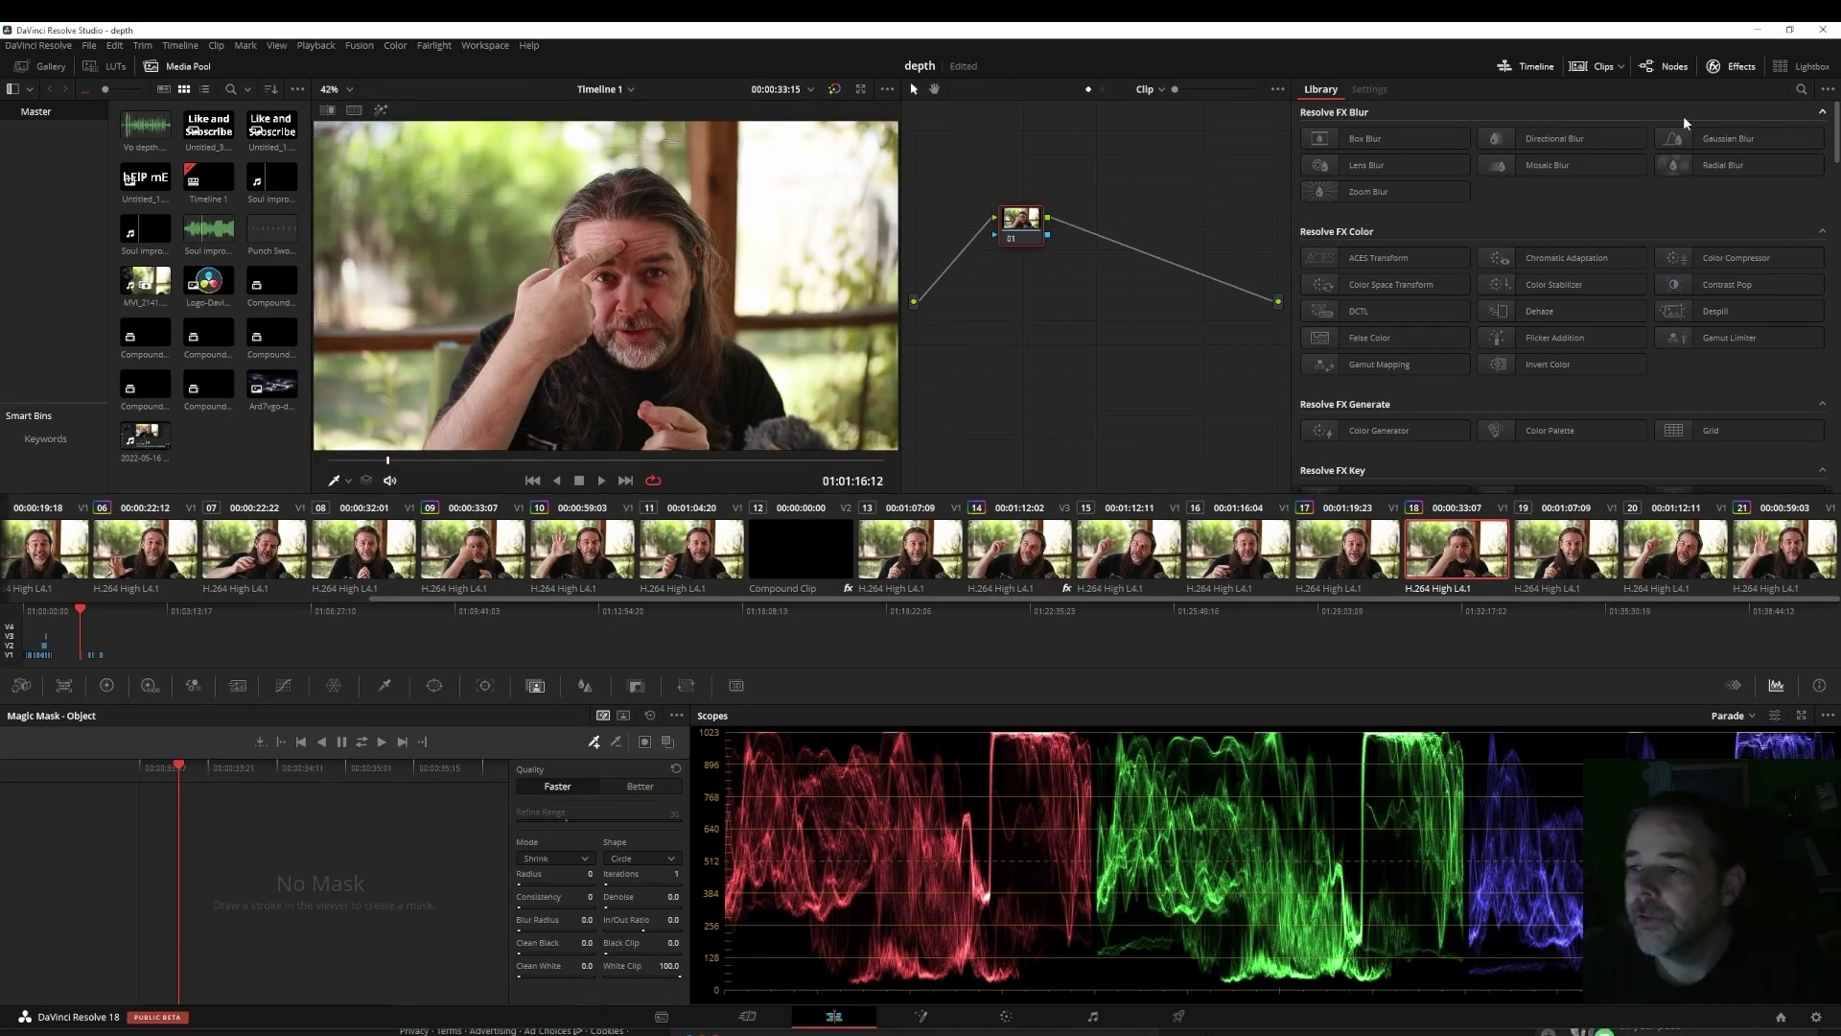
Step: Search the effects for "sur" and insert a Surface Tracker node between the clip's corrector node and the output
click(1802, 89)
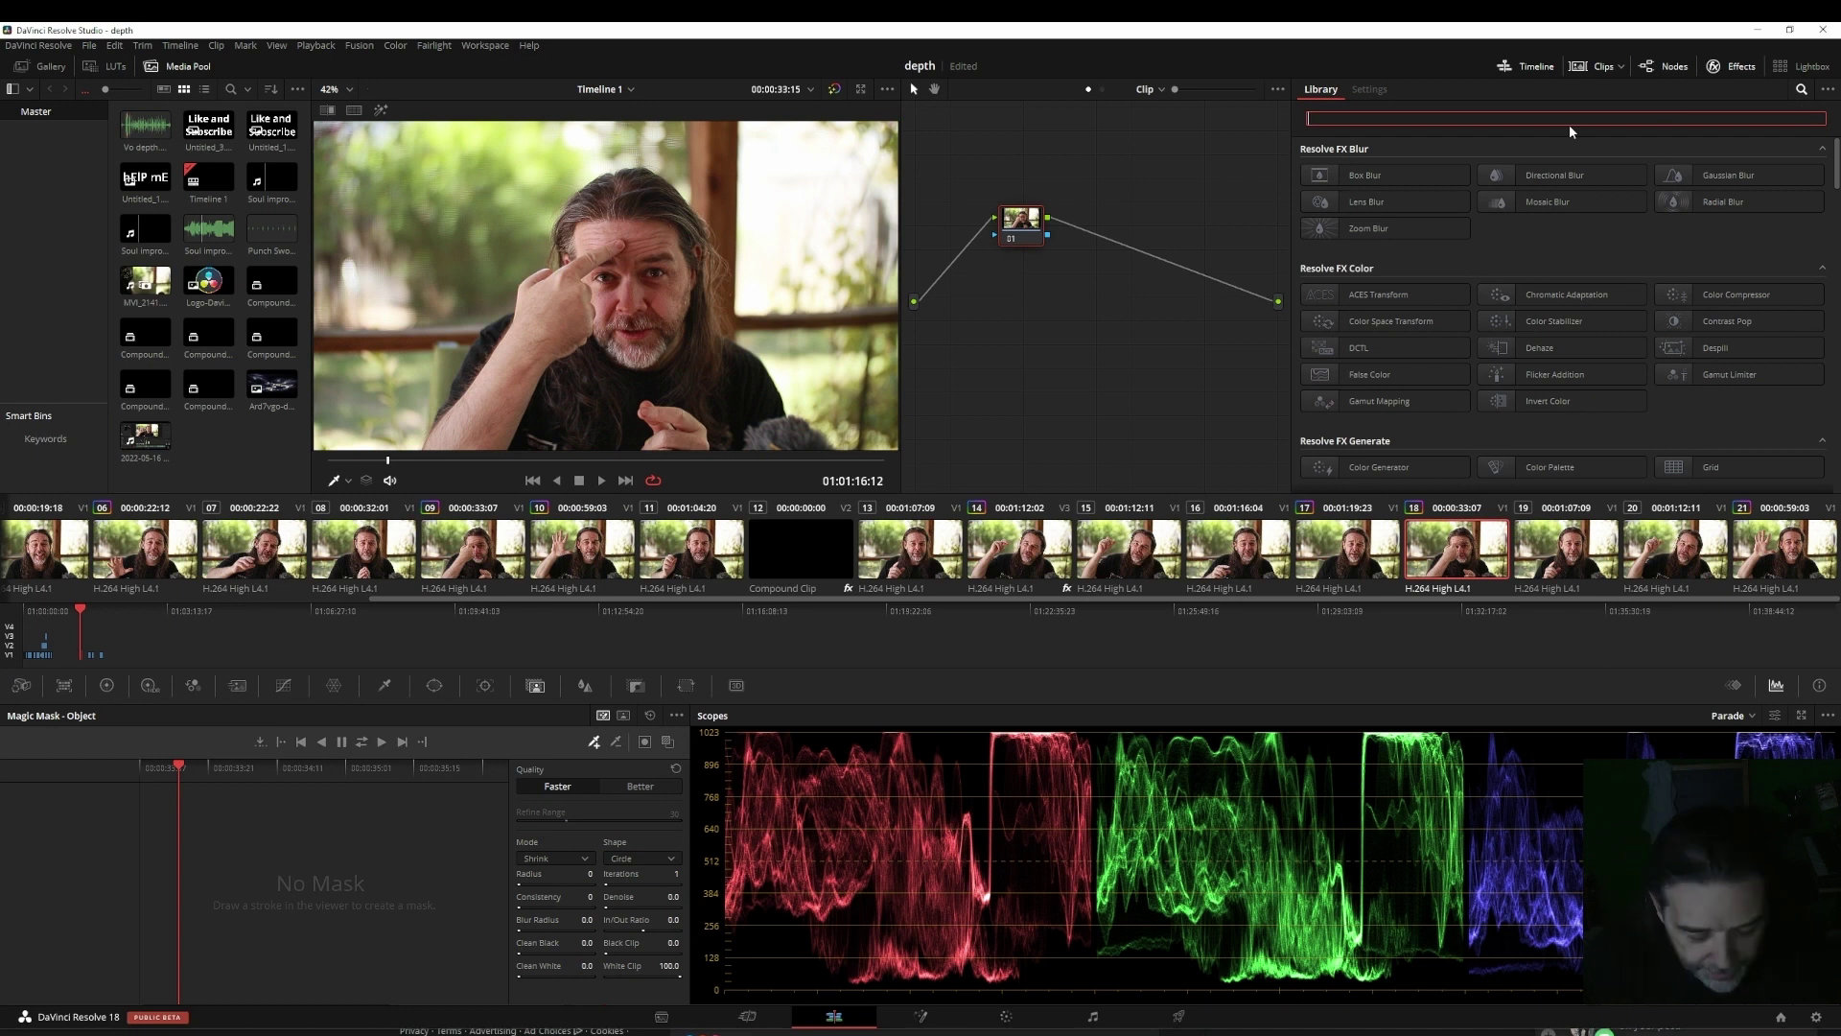
text(sur)
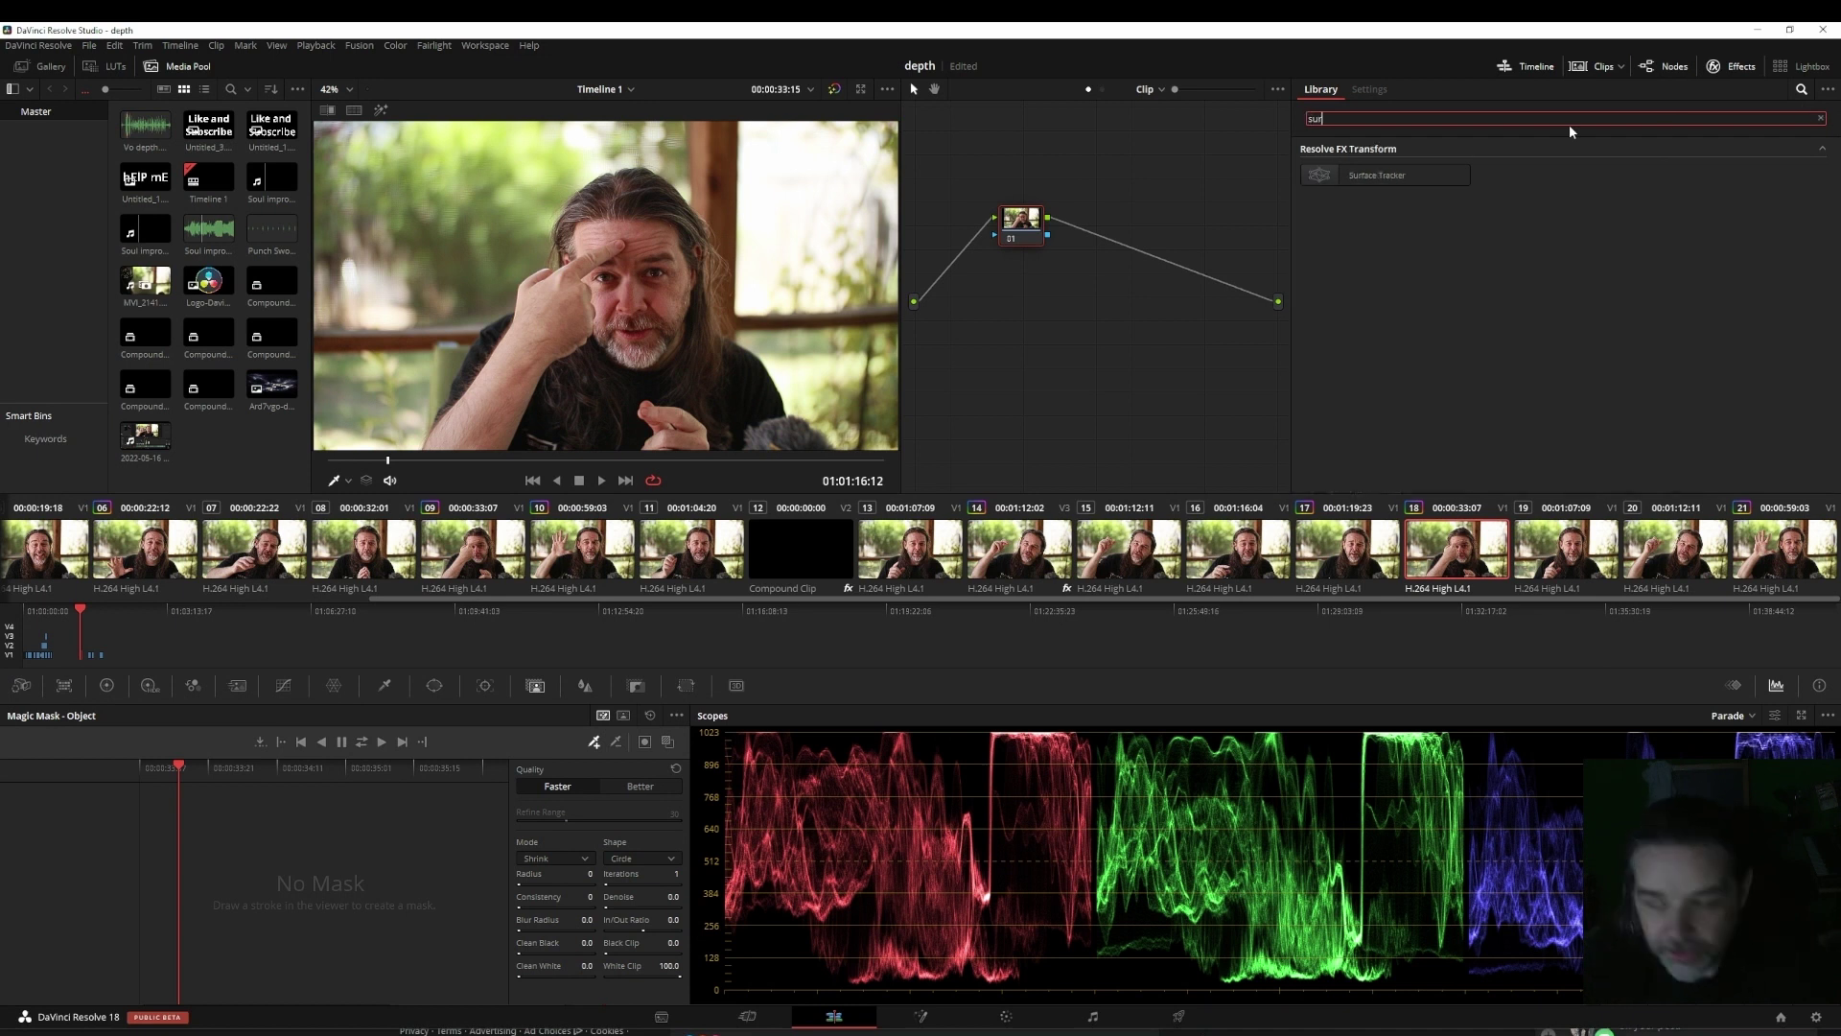
drag(1372, 174, 1142, 312)
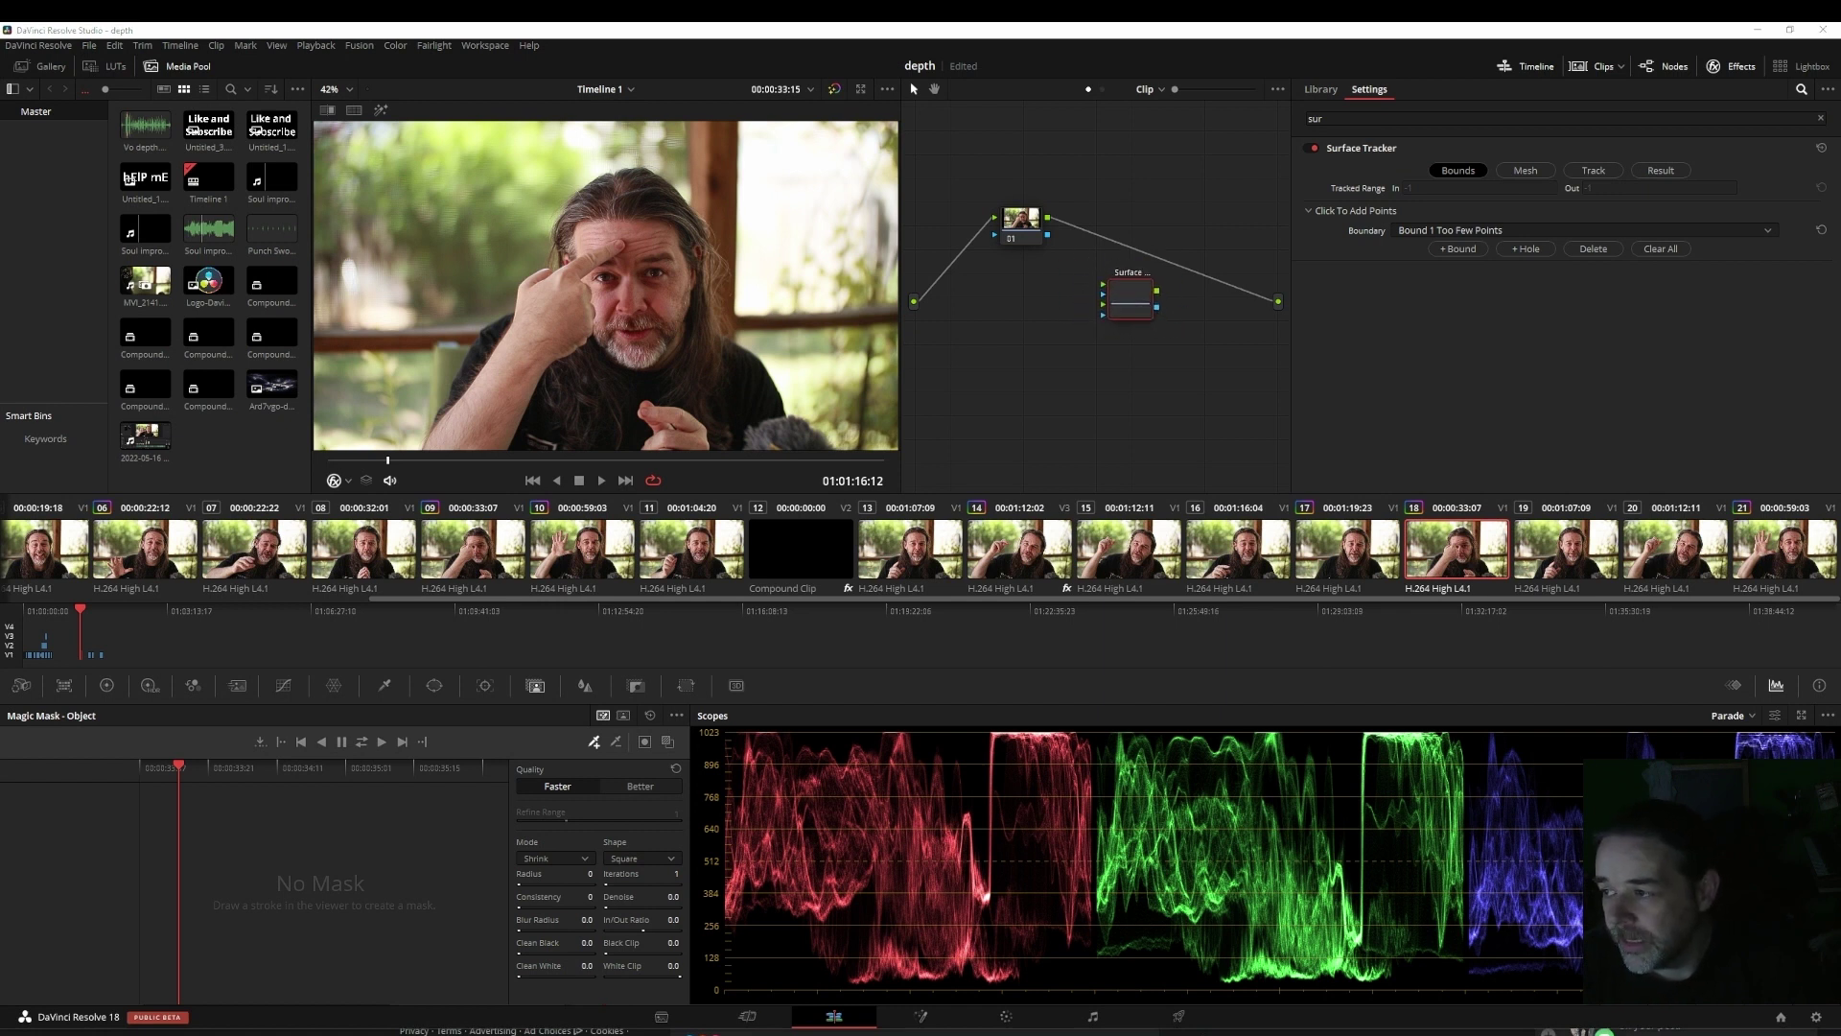
click(1008, 233)
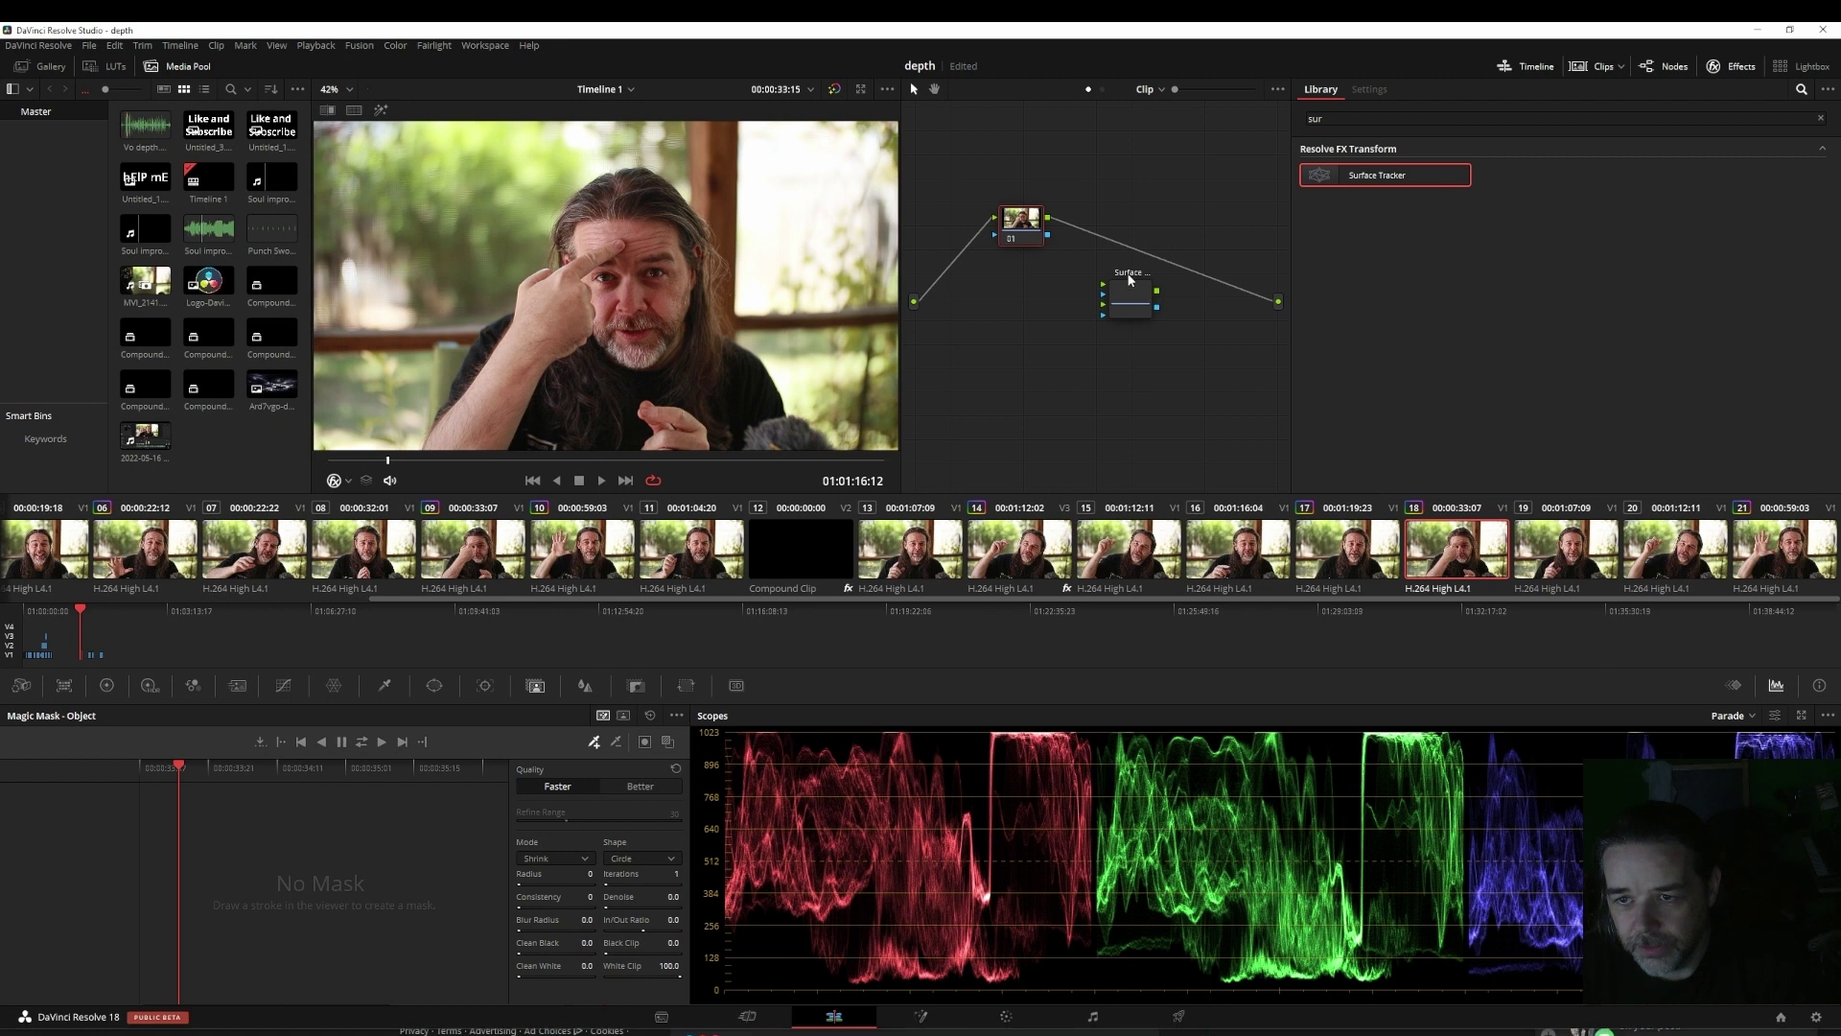
drag(1127, 311, 1145, 249)
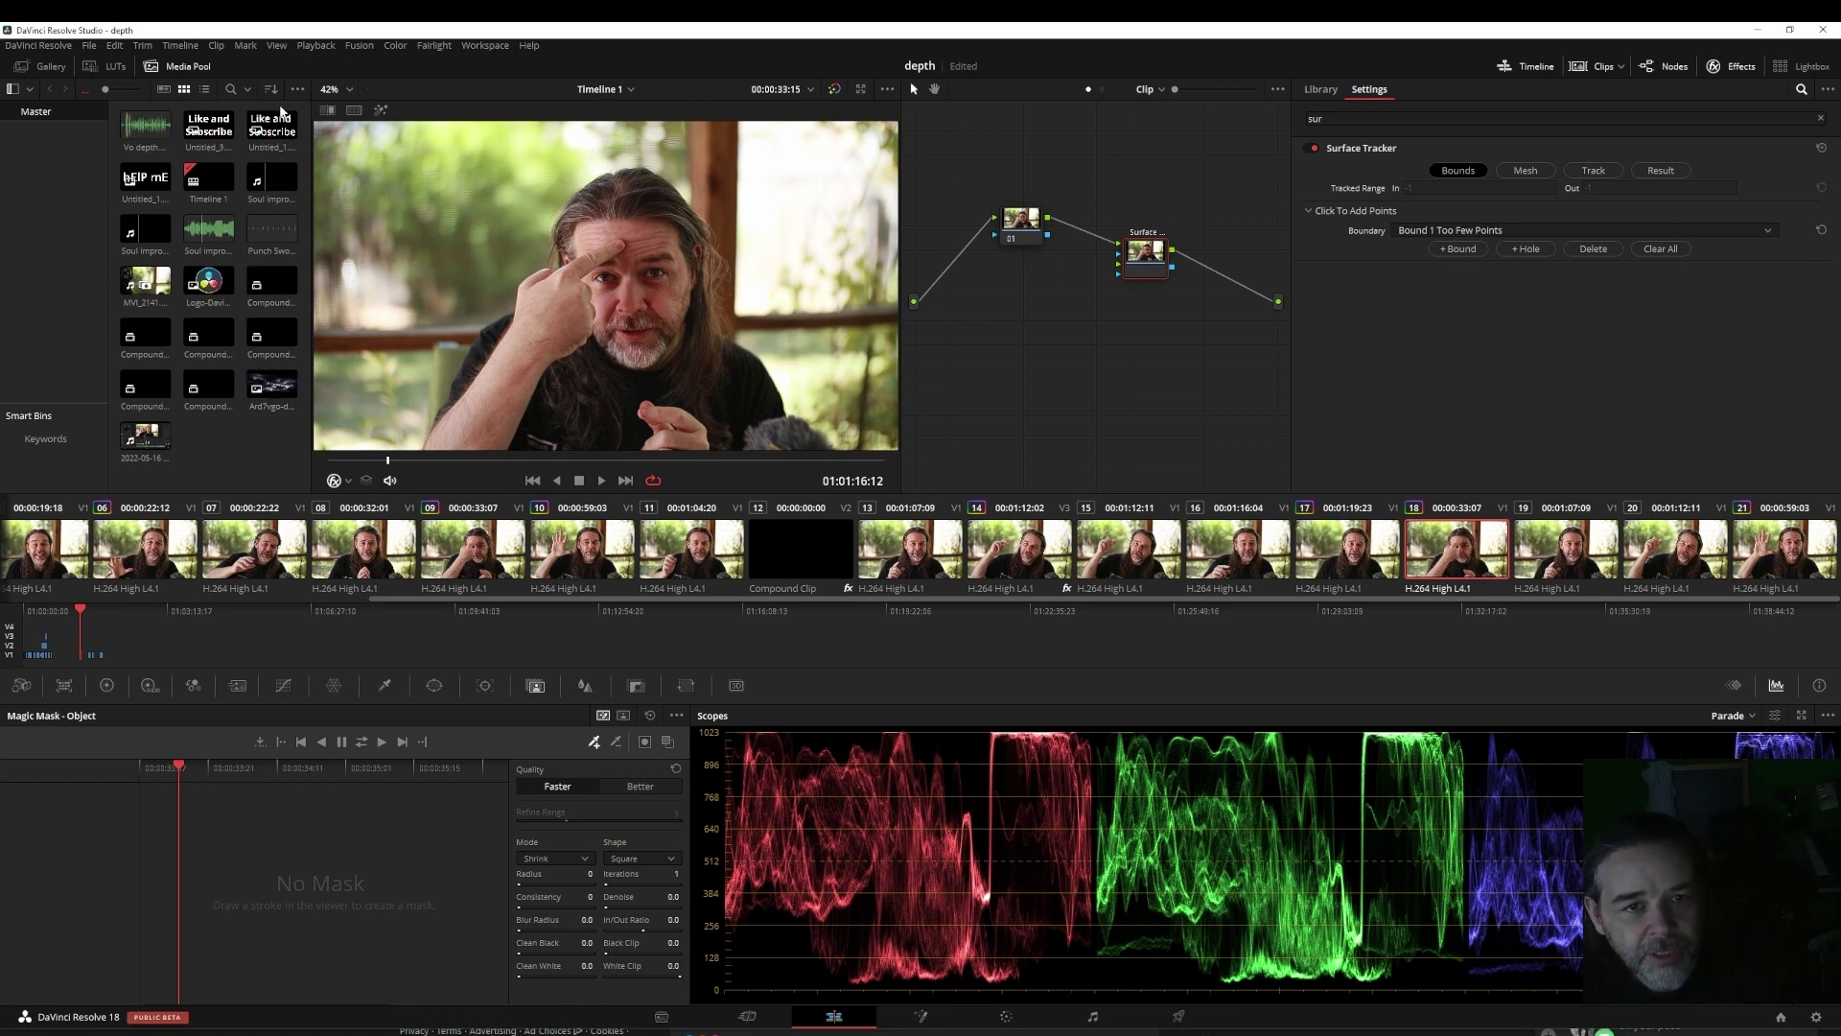
Step: Add the "Like and Subscribe" PNG as an external matte node and connect its image and key outputs to the Surface Tracker
drag(270, 122, 986, 368)
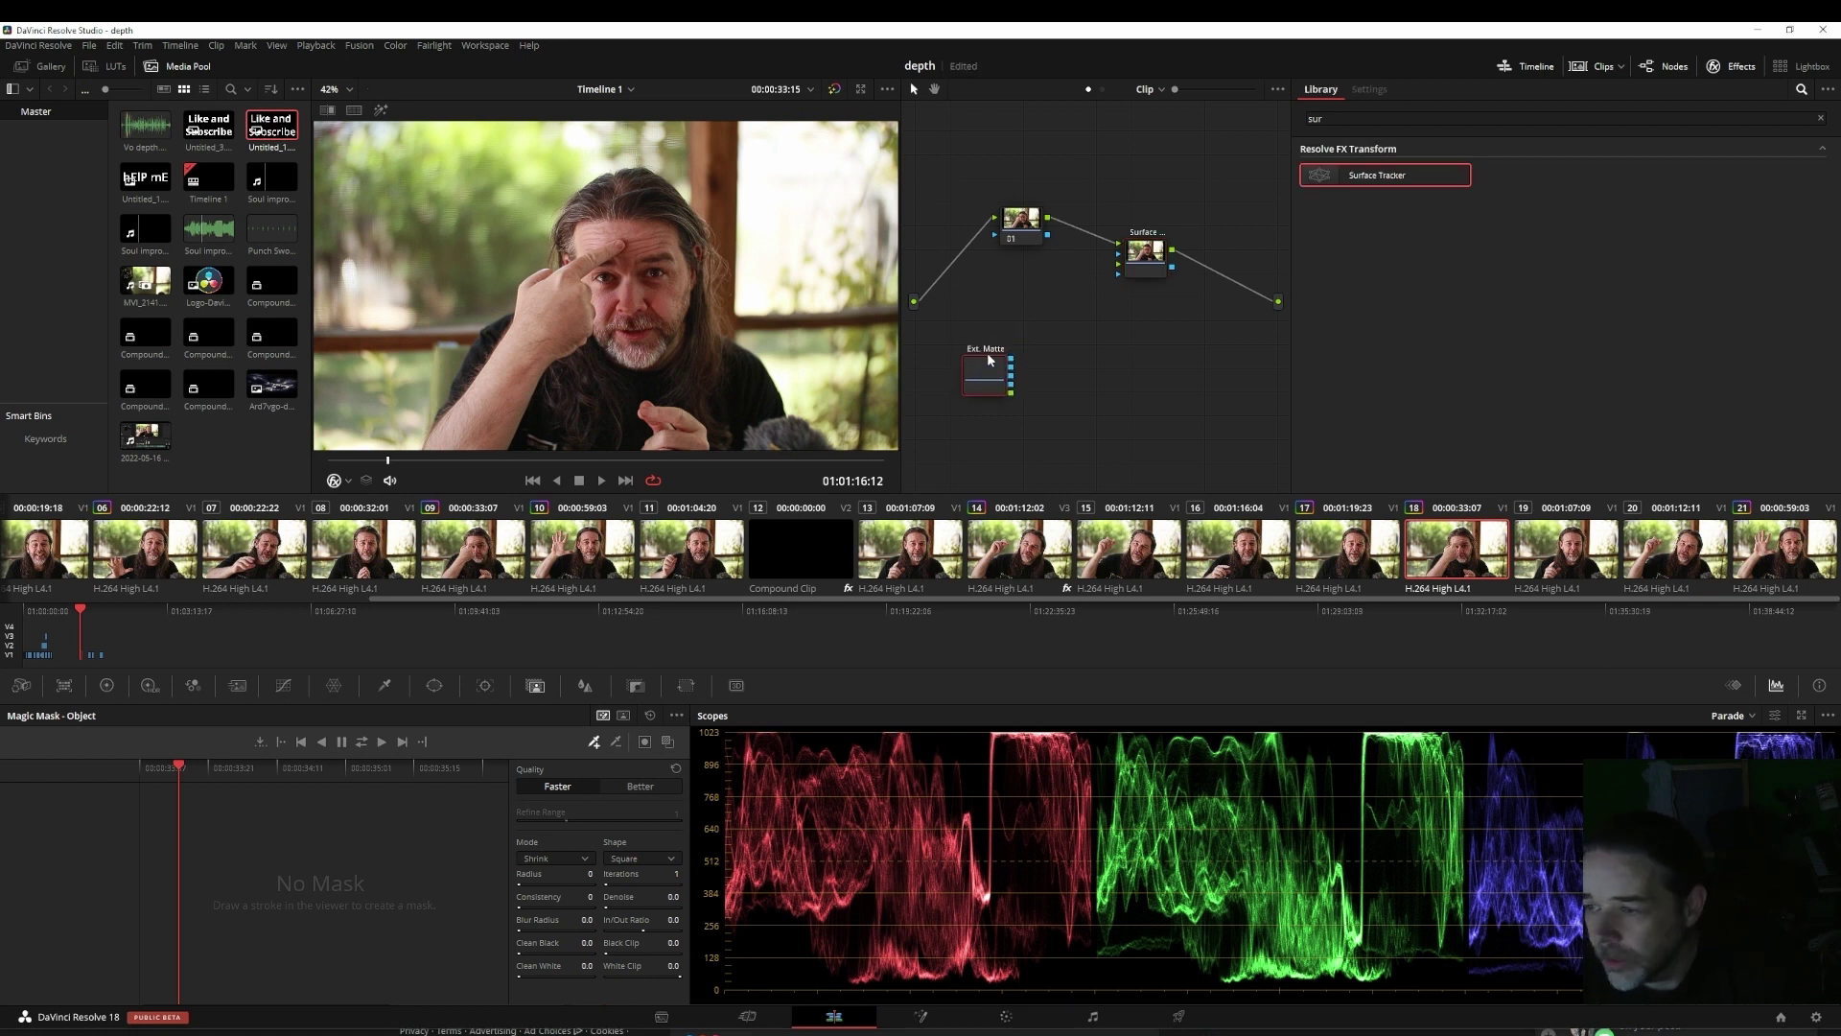
drag(1010, 363, 974, 357)
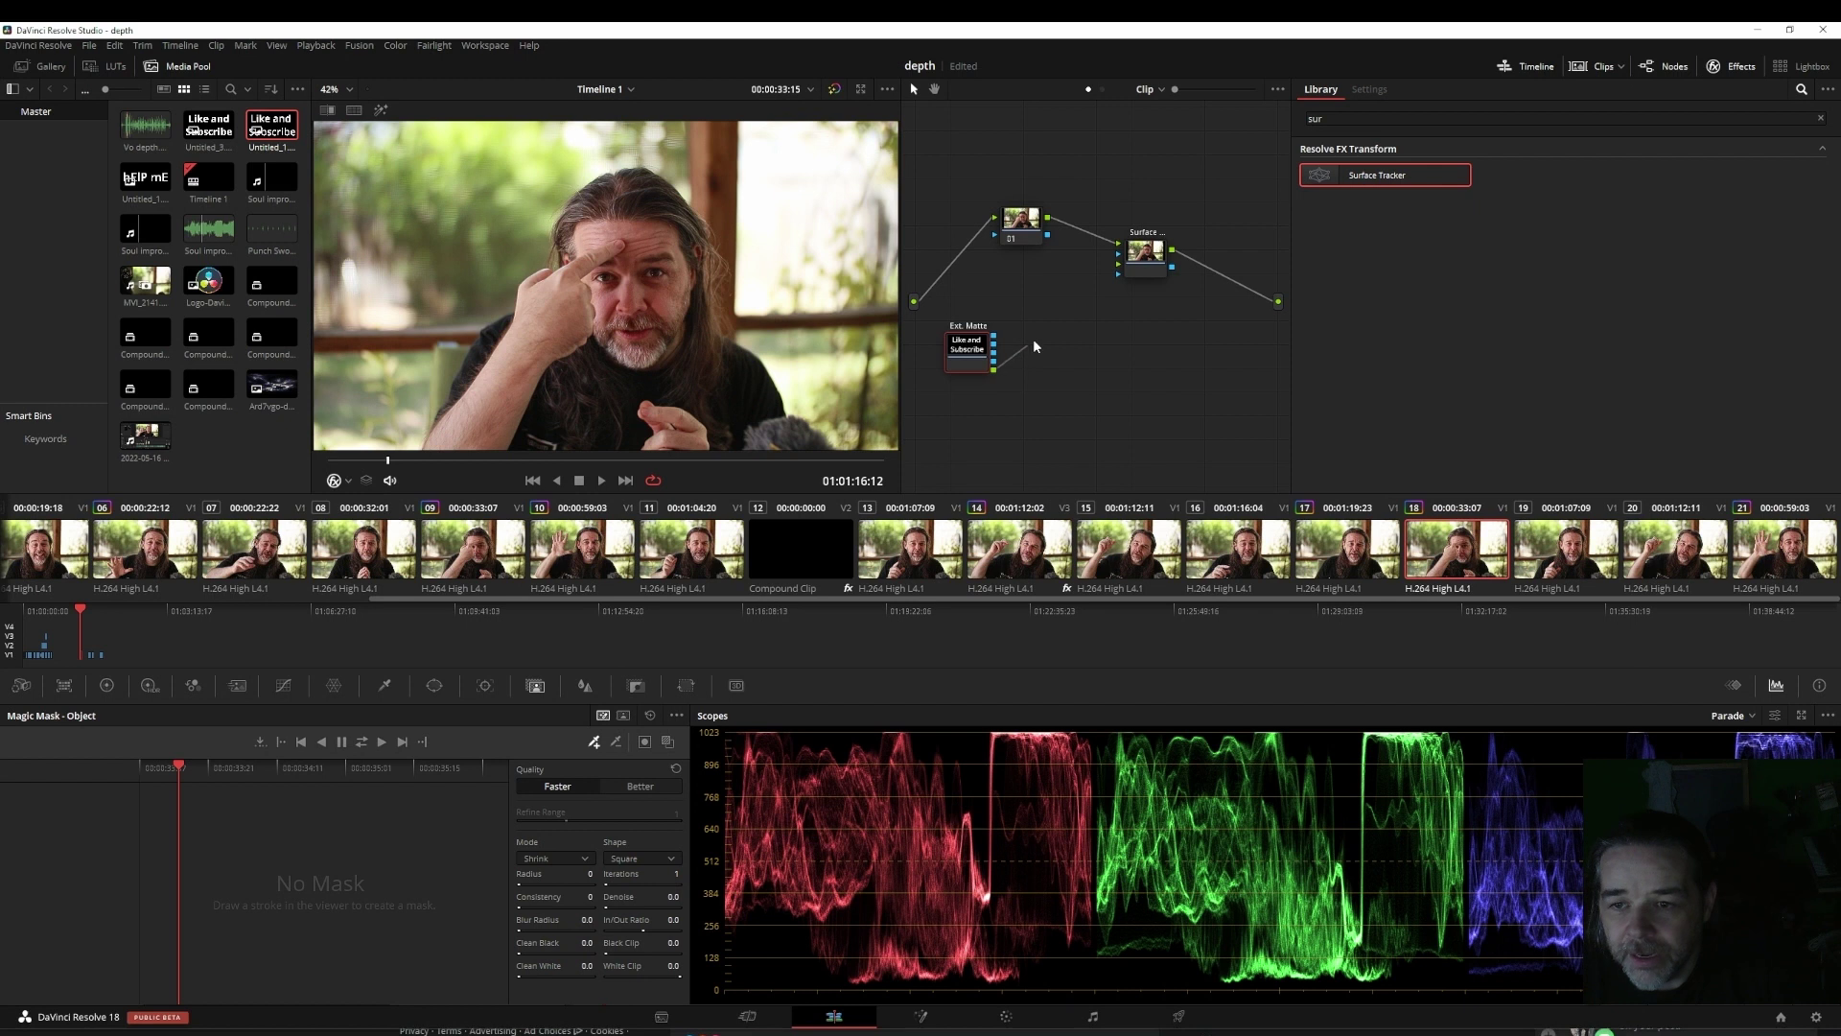
drag(1110, 277, 1123, 267)
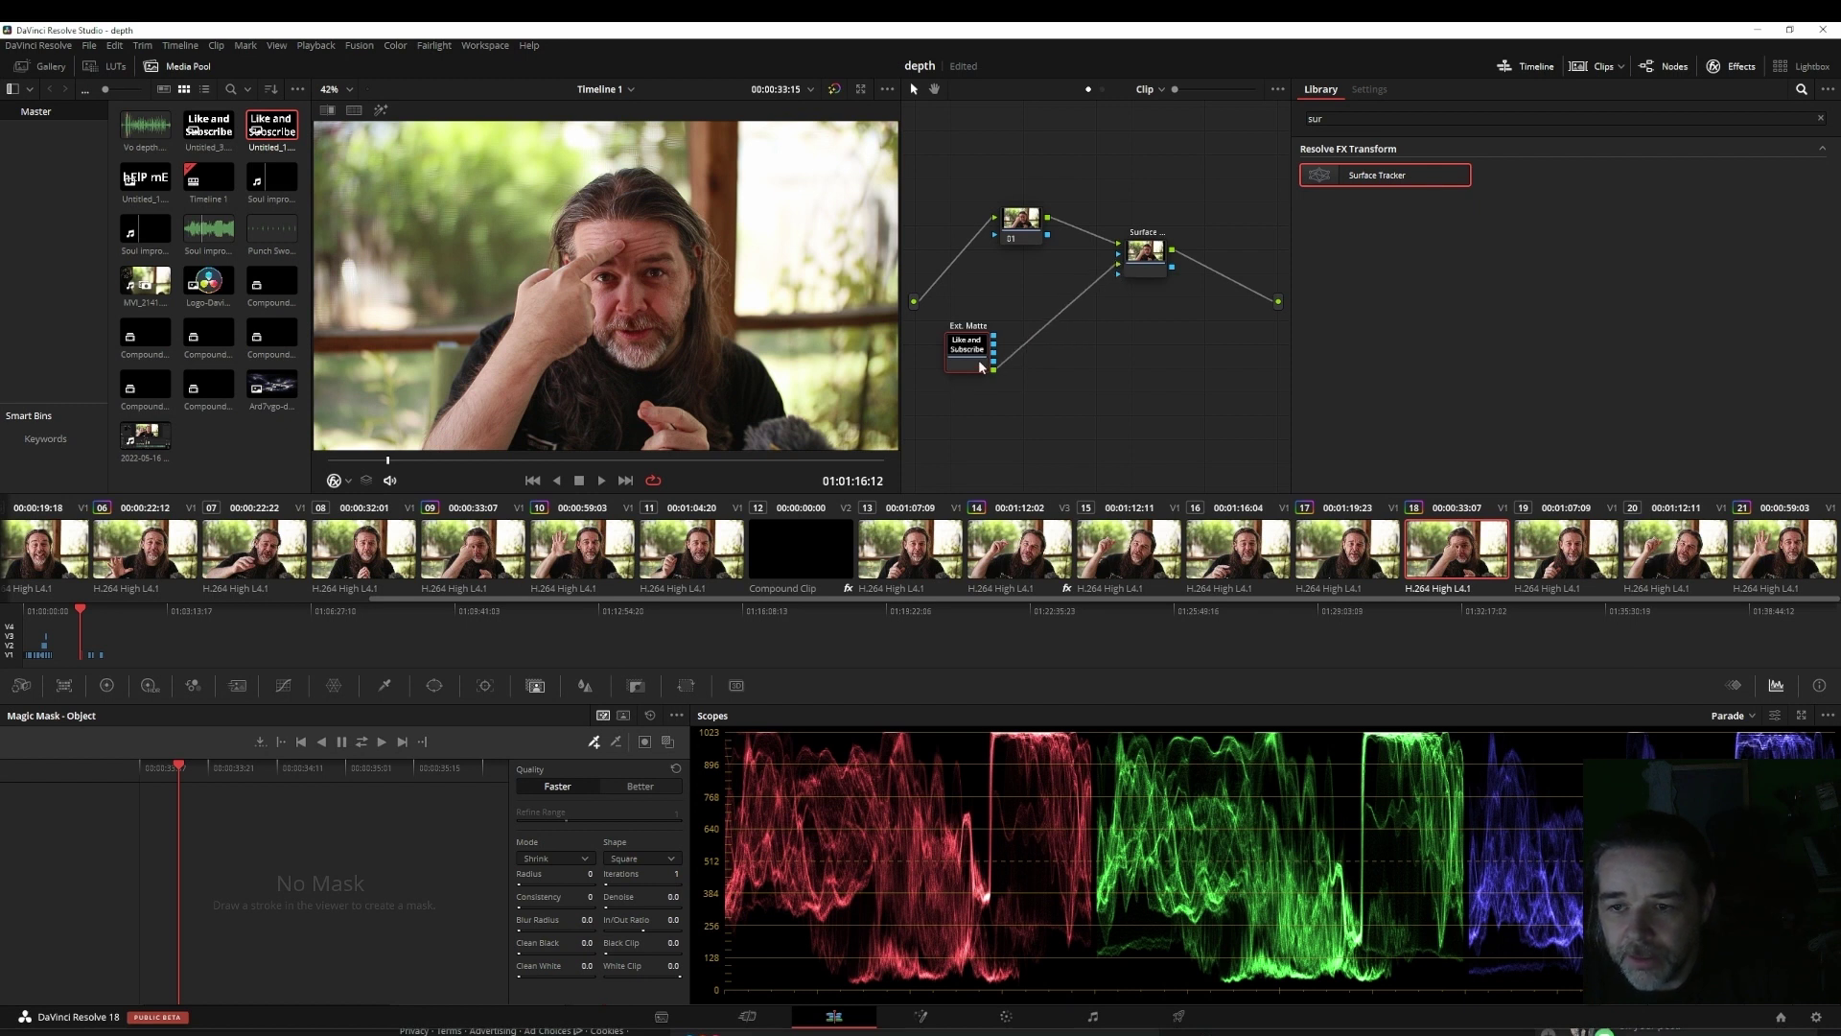
drag(996, 365, 1118, 275)
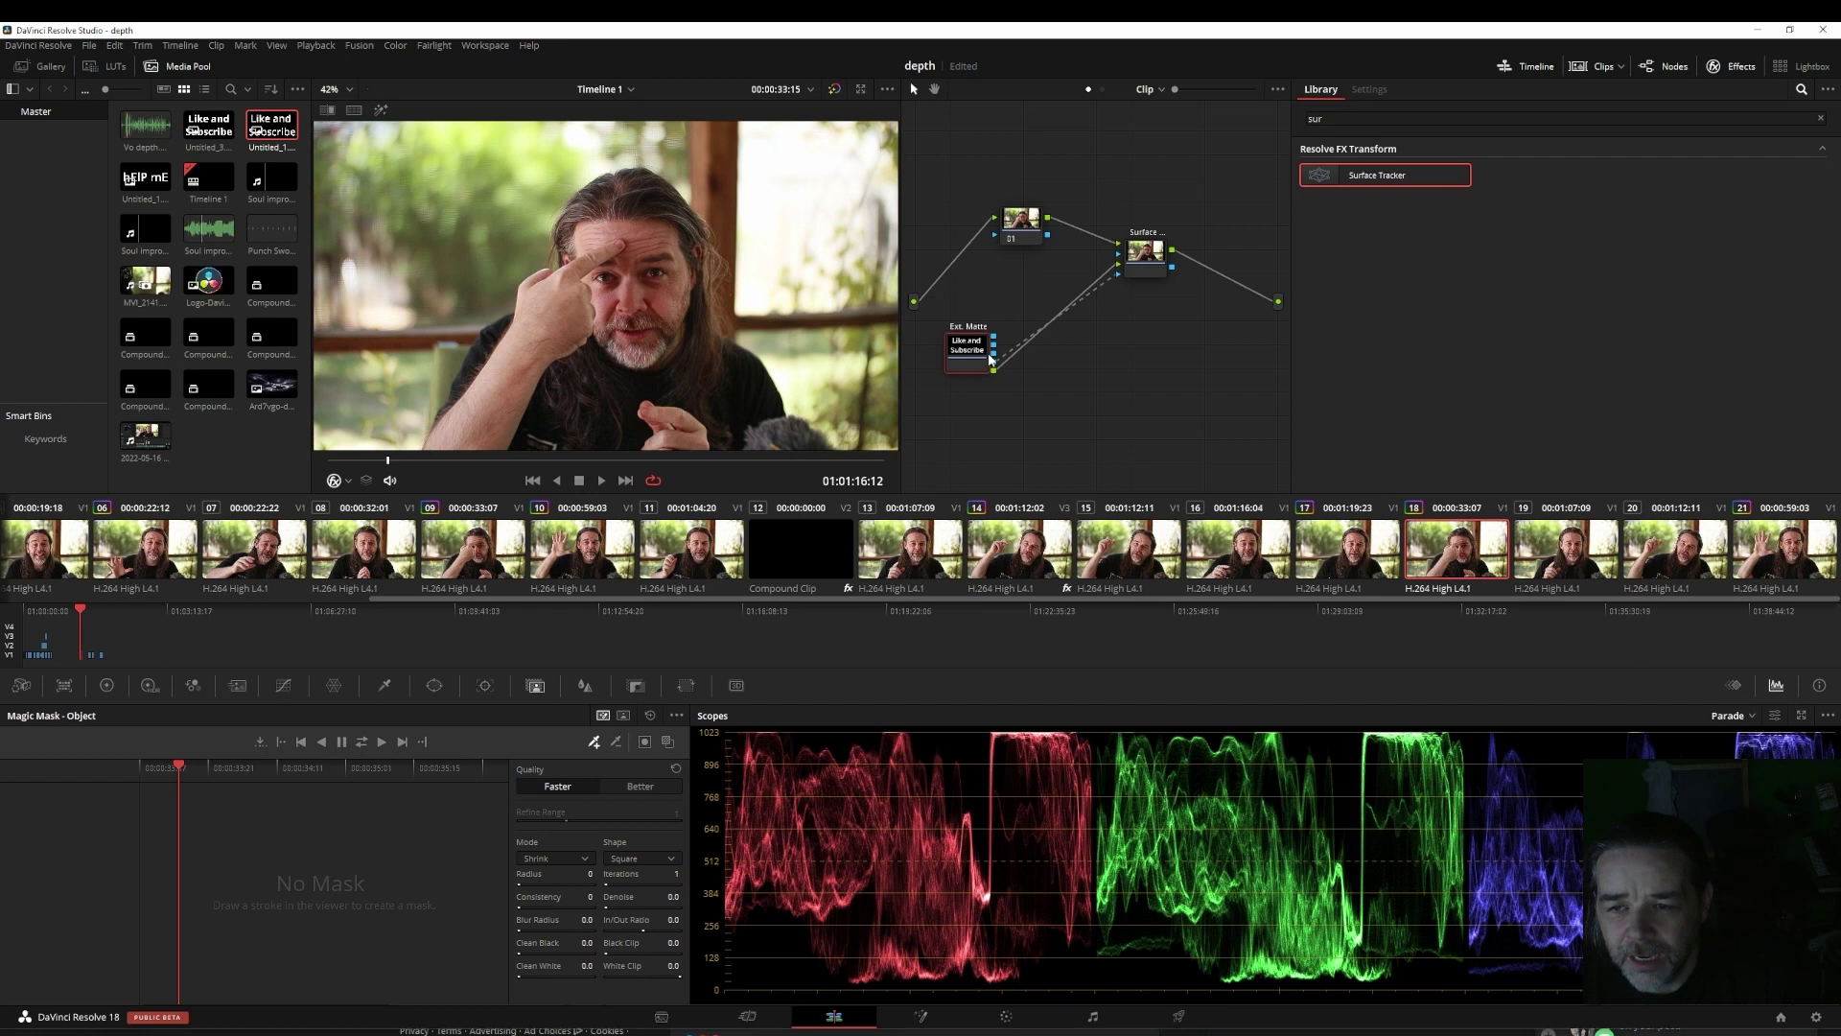
Step: On the Surface Tracker node, outline the forehead with a four-point boundary at frame 01:01:17:09
drag(1144, 269, 1149, 285)
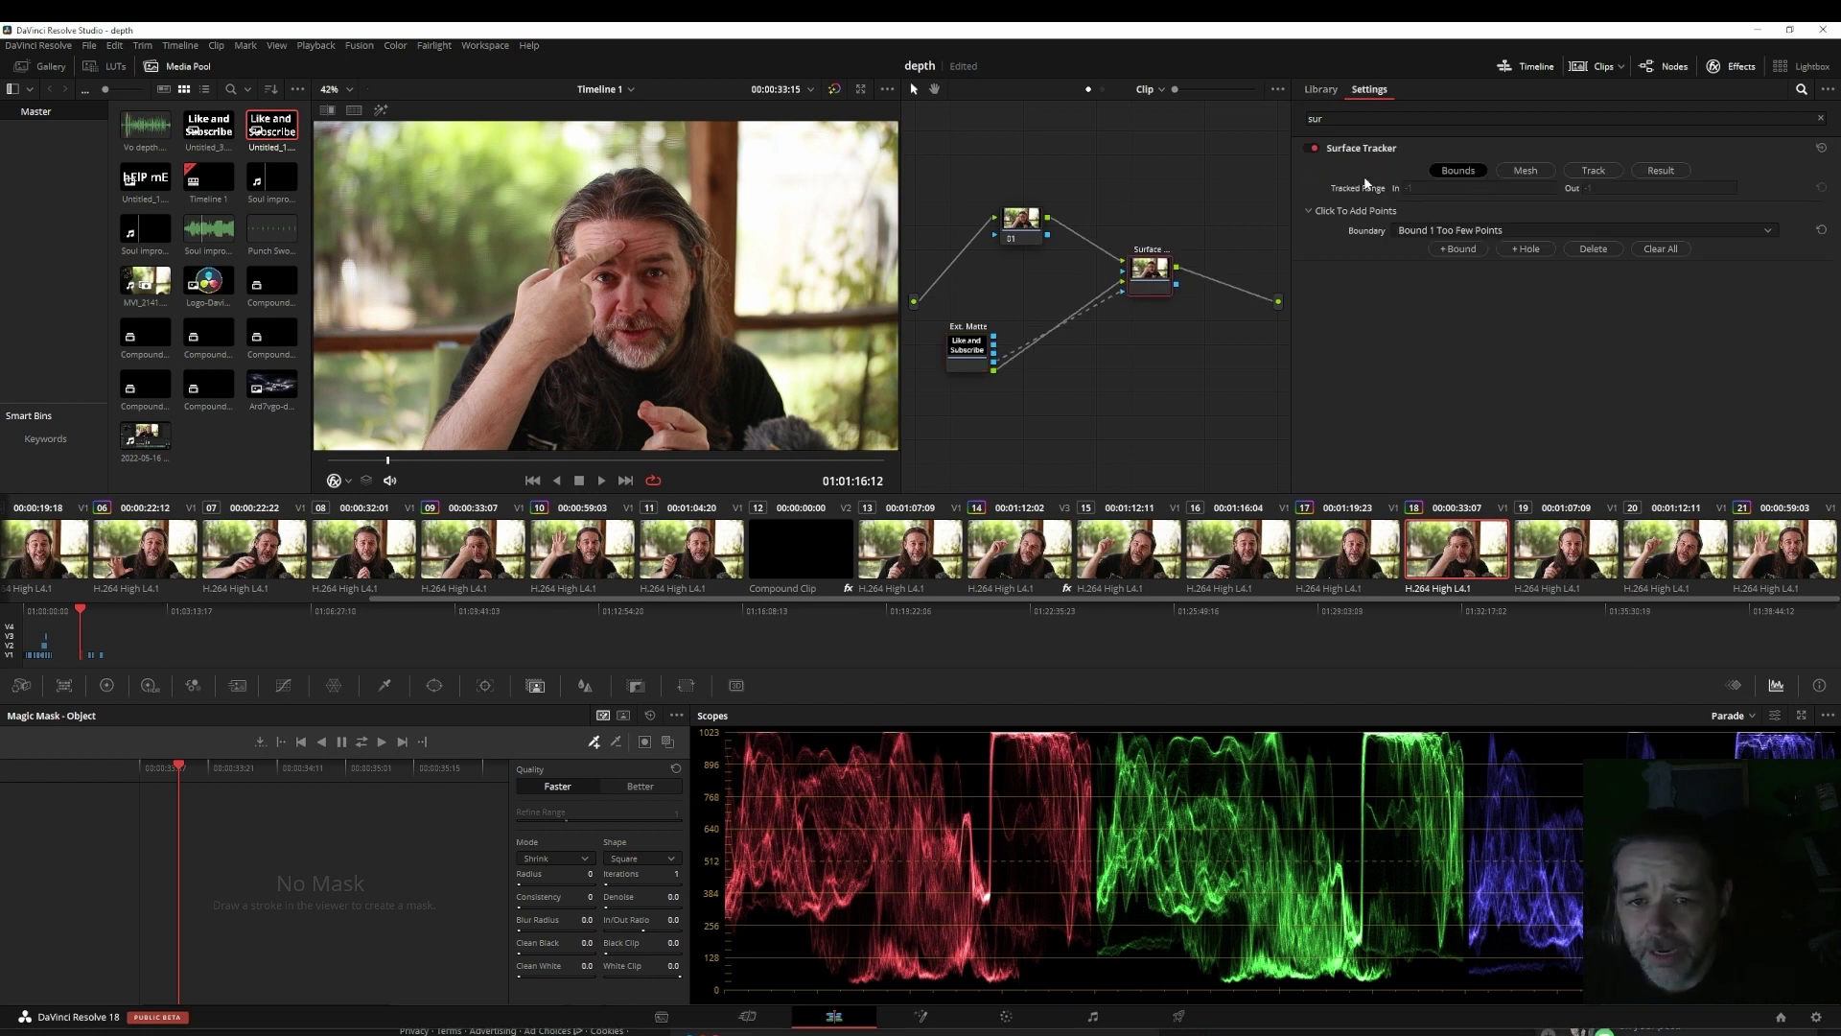
drag(389, 460, 550, 459)
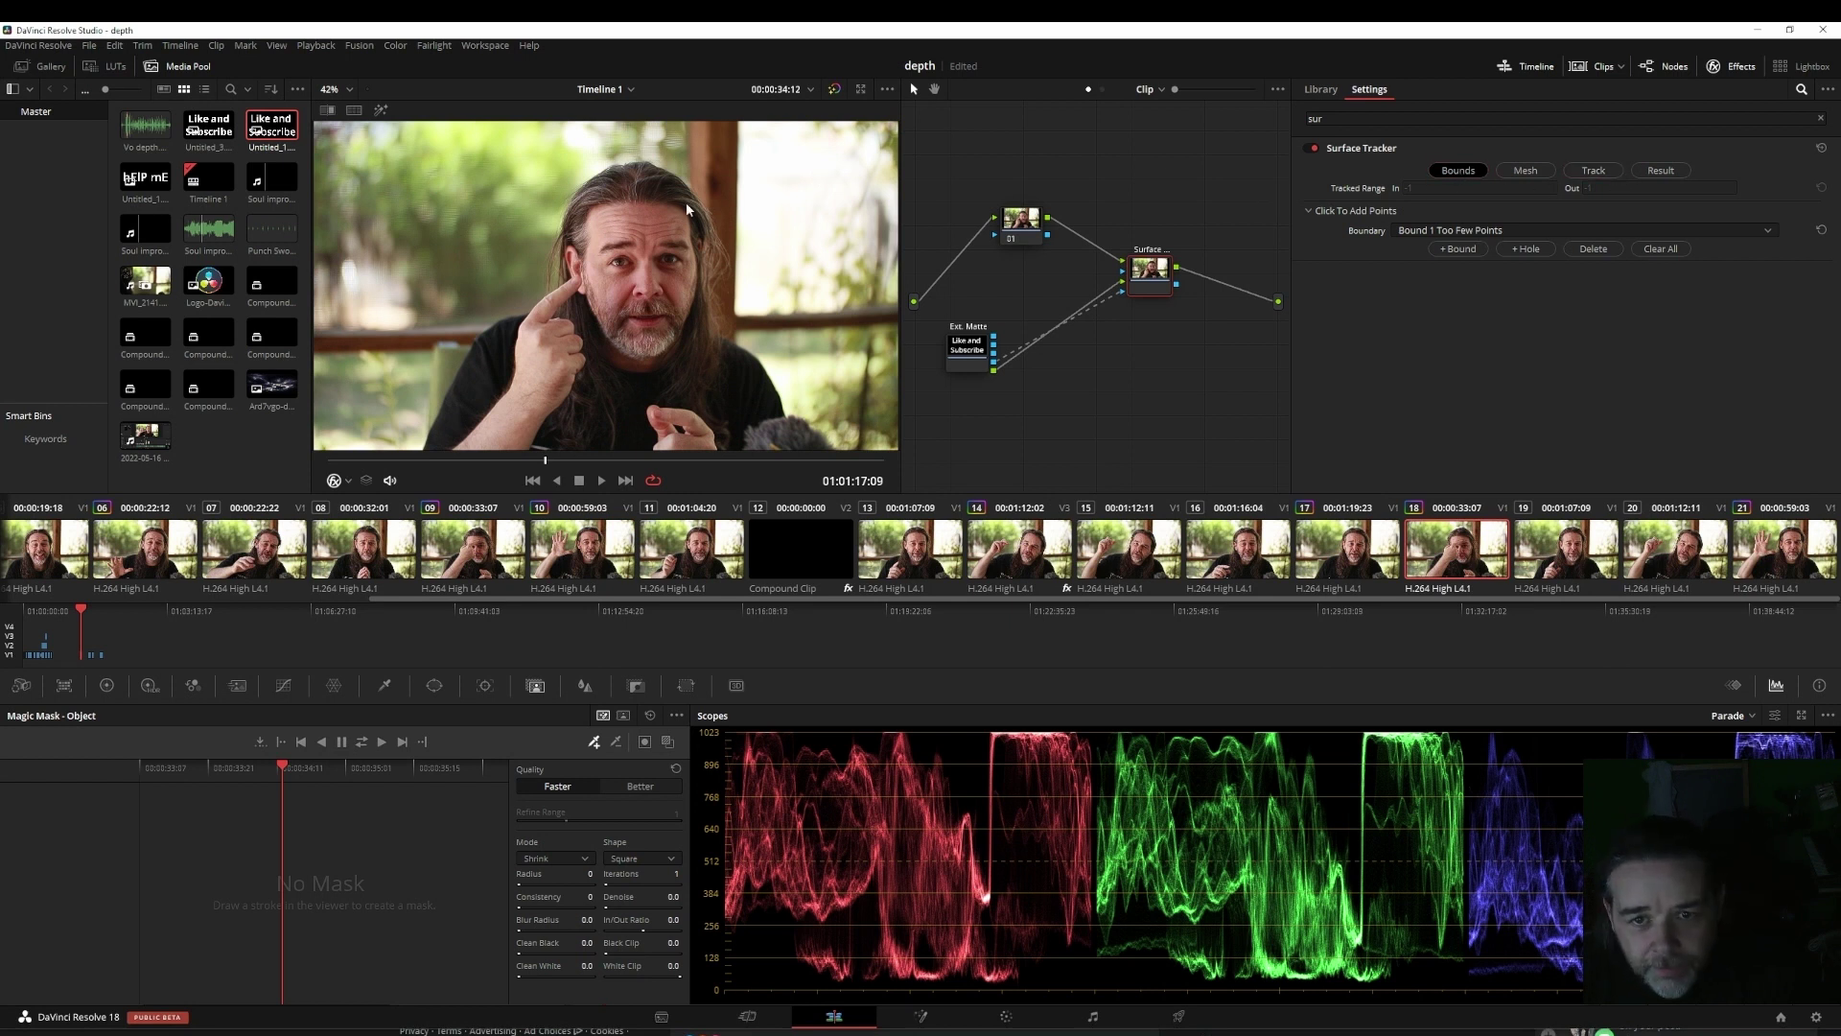
click(612, 209)
click(612, 246)
click(685, 247)
click(681, 209)
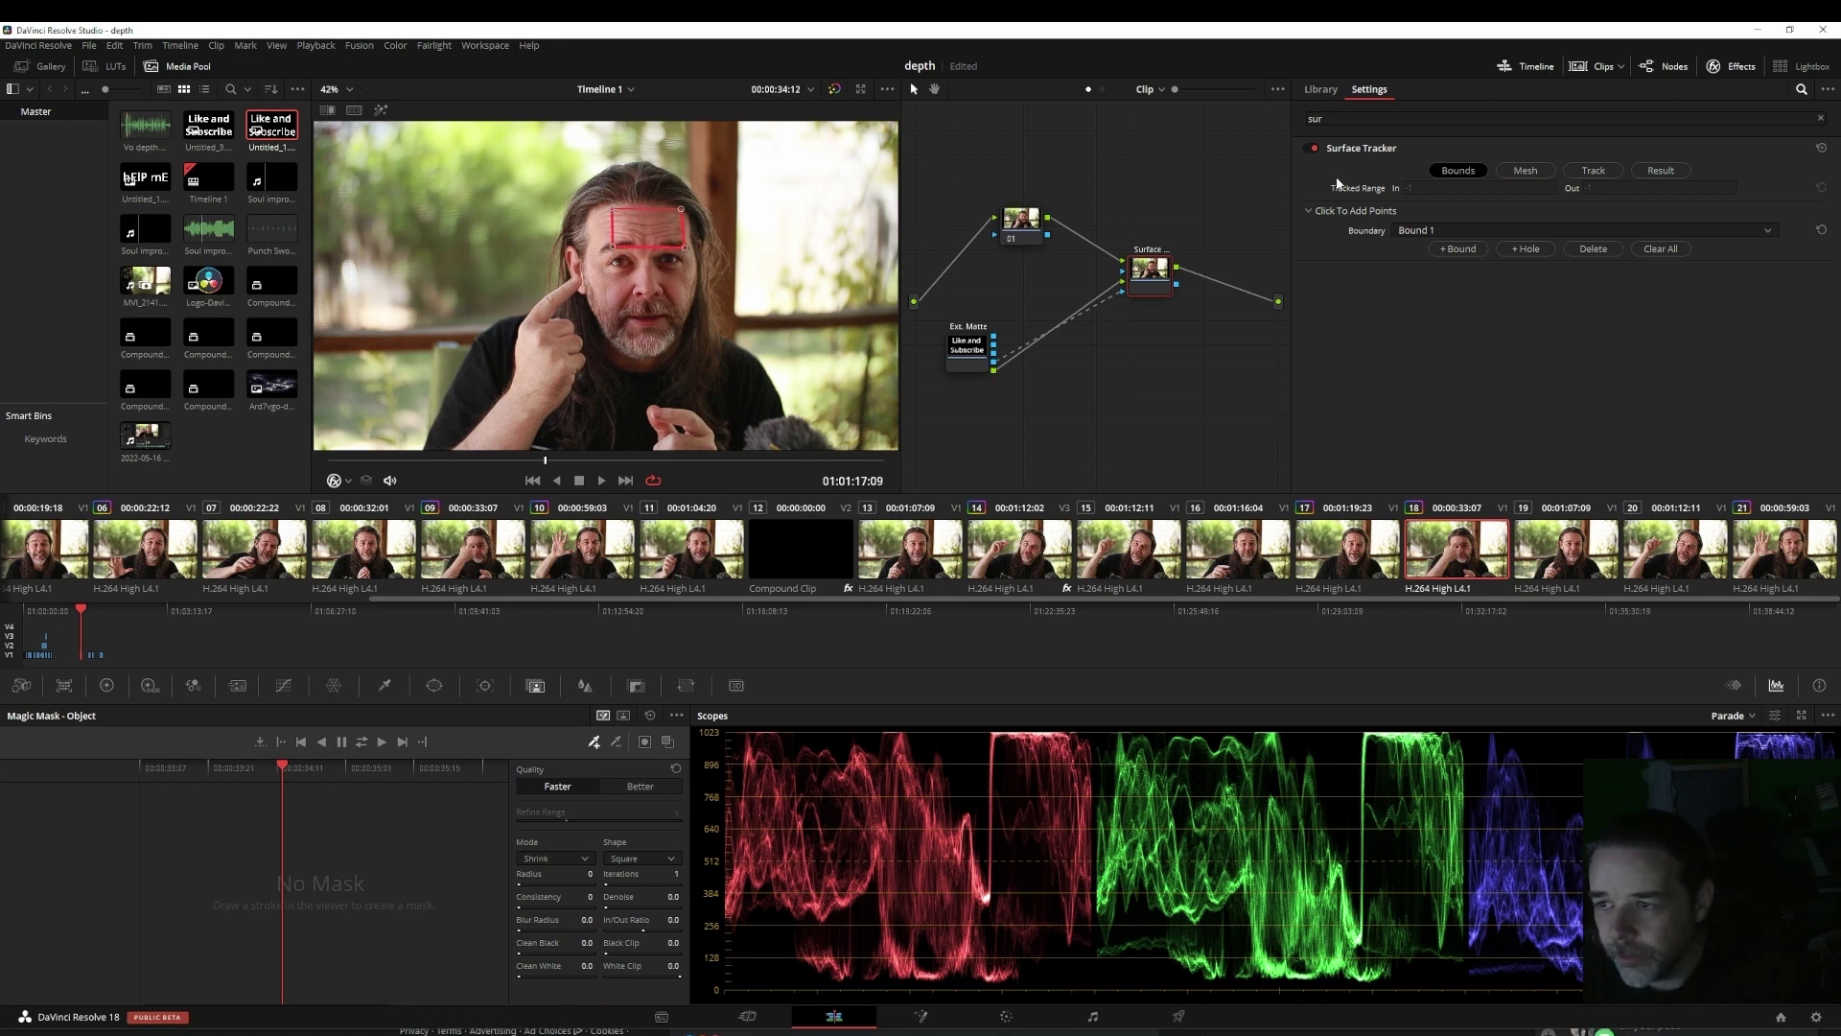
Step: Generate the forehead mesh and track it in both directions through the clip, finishing in the Result view
click(1522, 173)
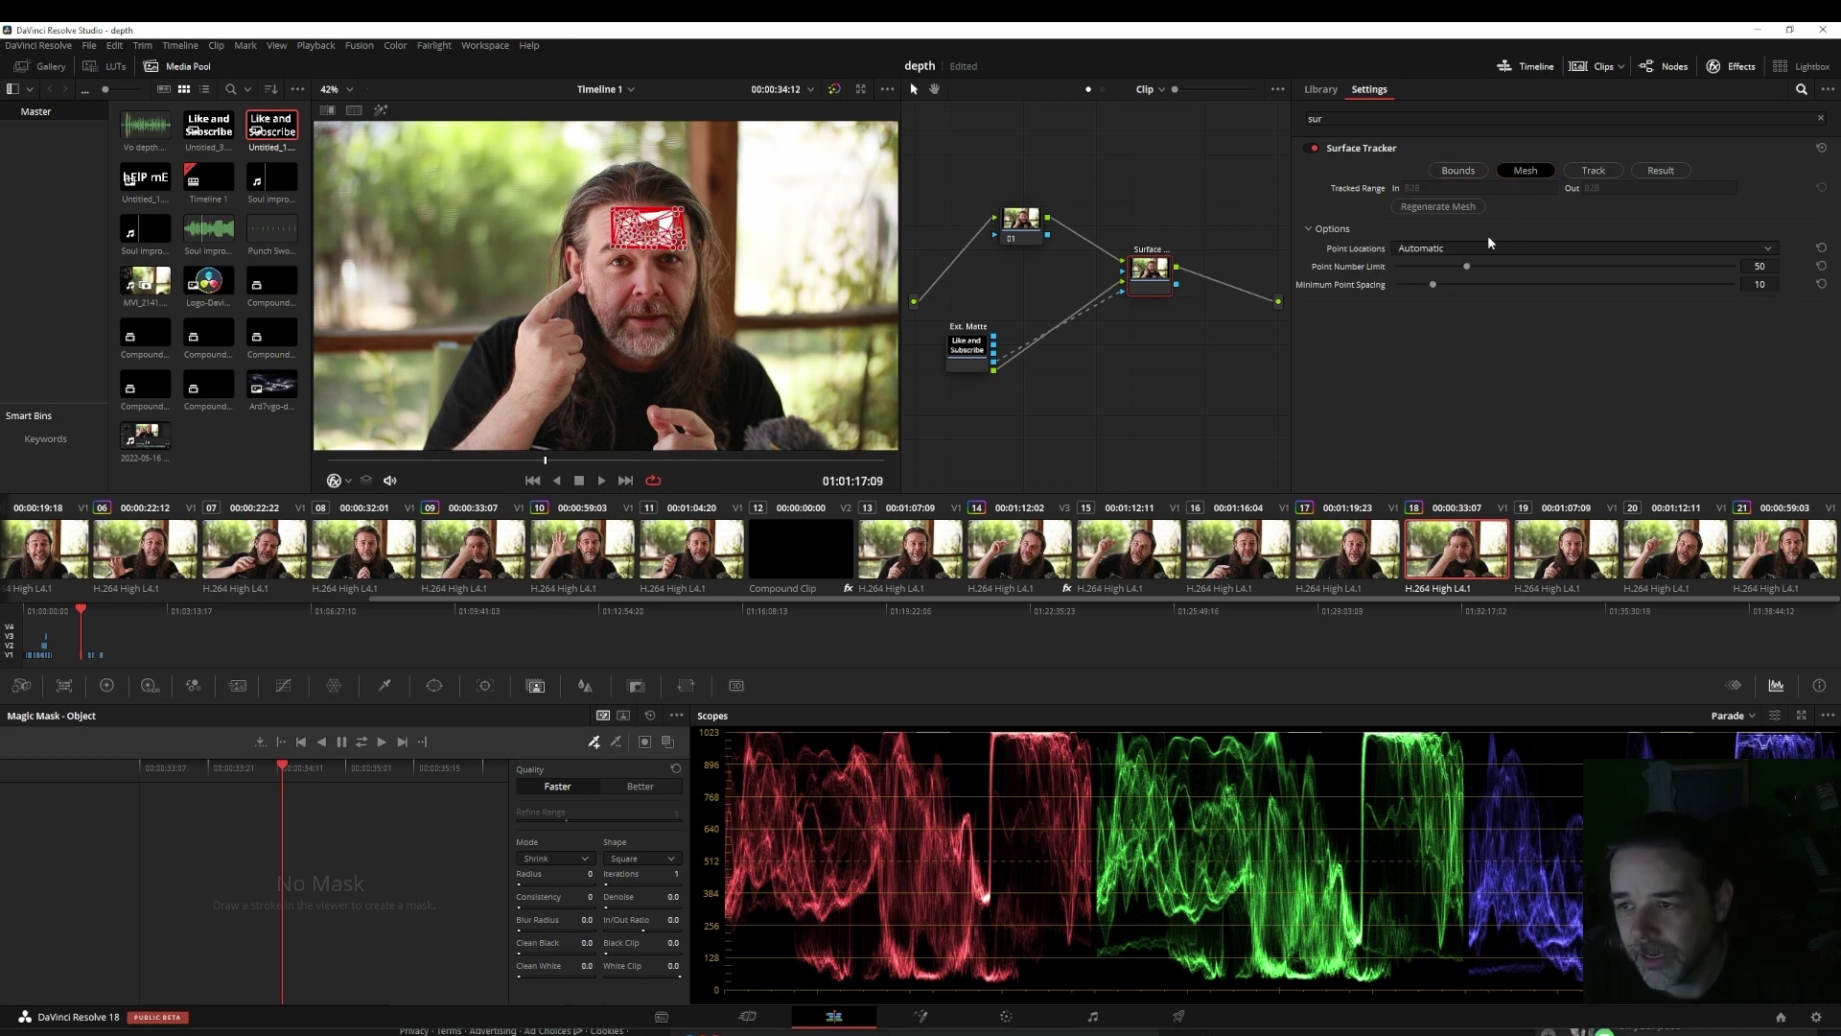
click(1595, 173)
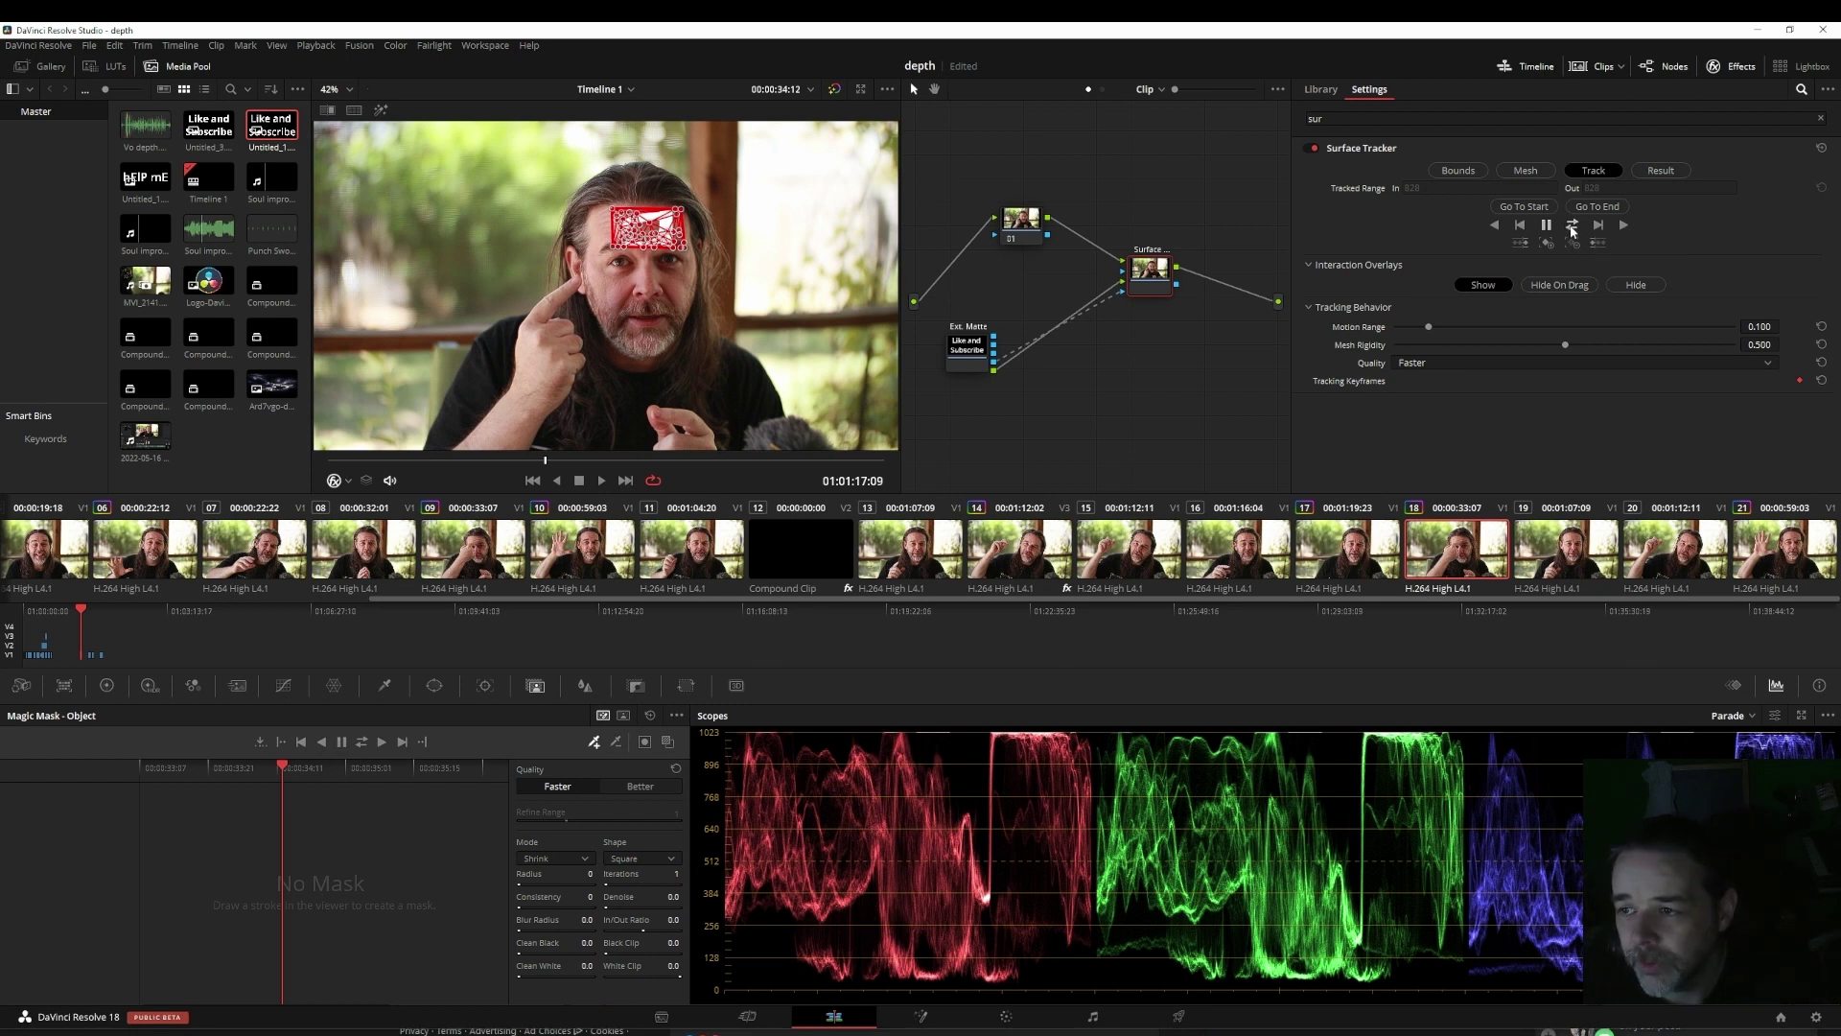
click(1573, 226)
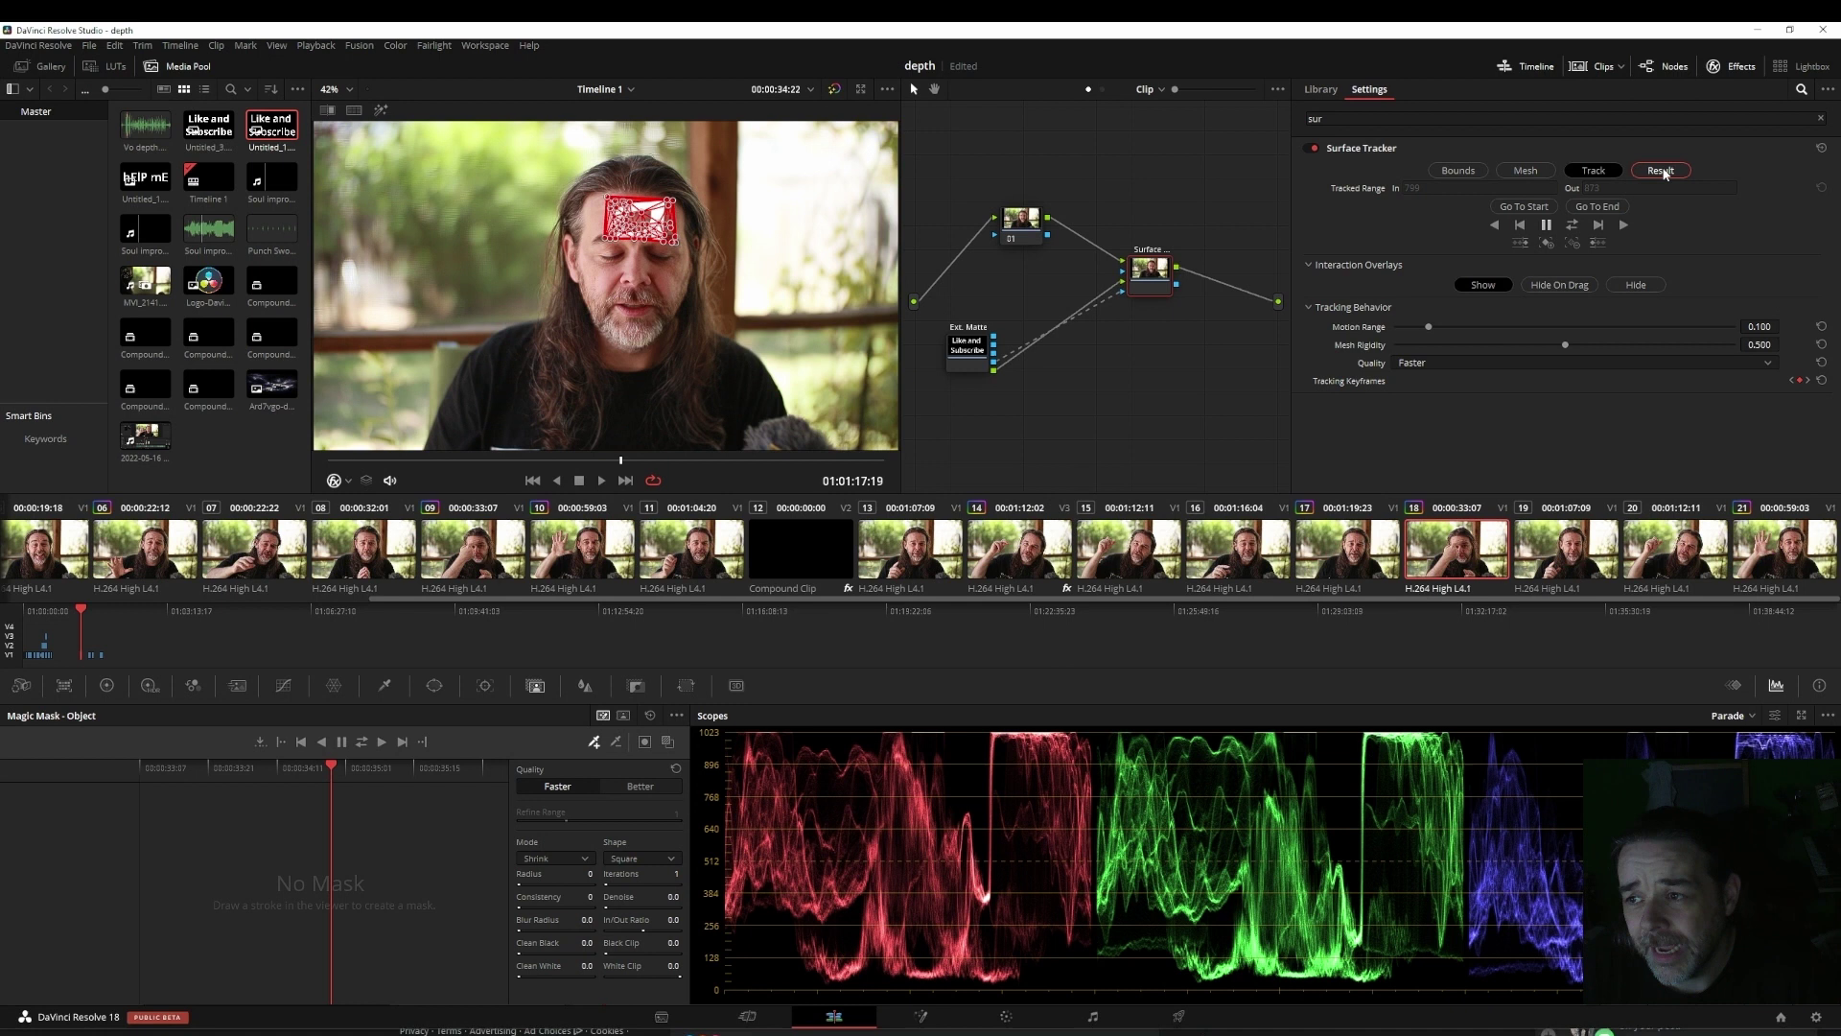
click(1664, 172)
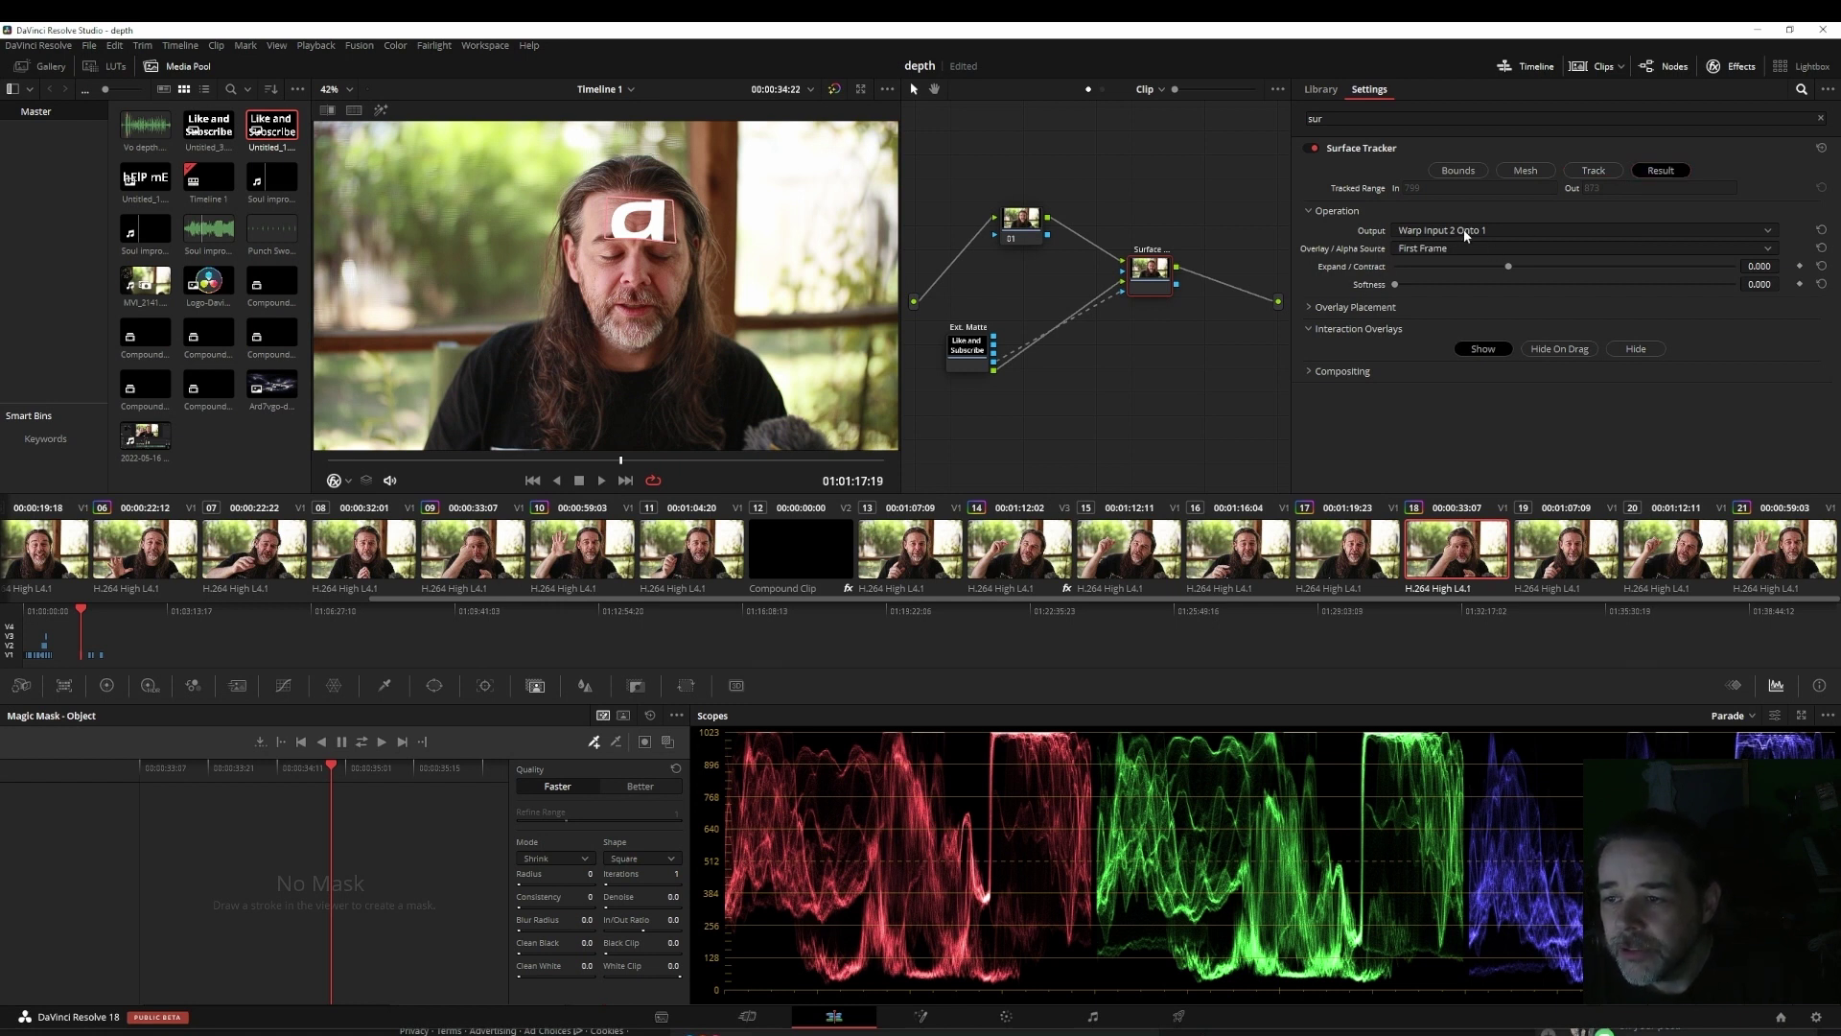
Step: Preview the Stabilize-Warp Input 1 and Warp Input 1's Alpha outputs, and return the Surface Tracker output to Warp Input 2 Onto 1
click(1508, 229)
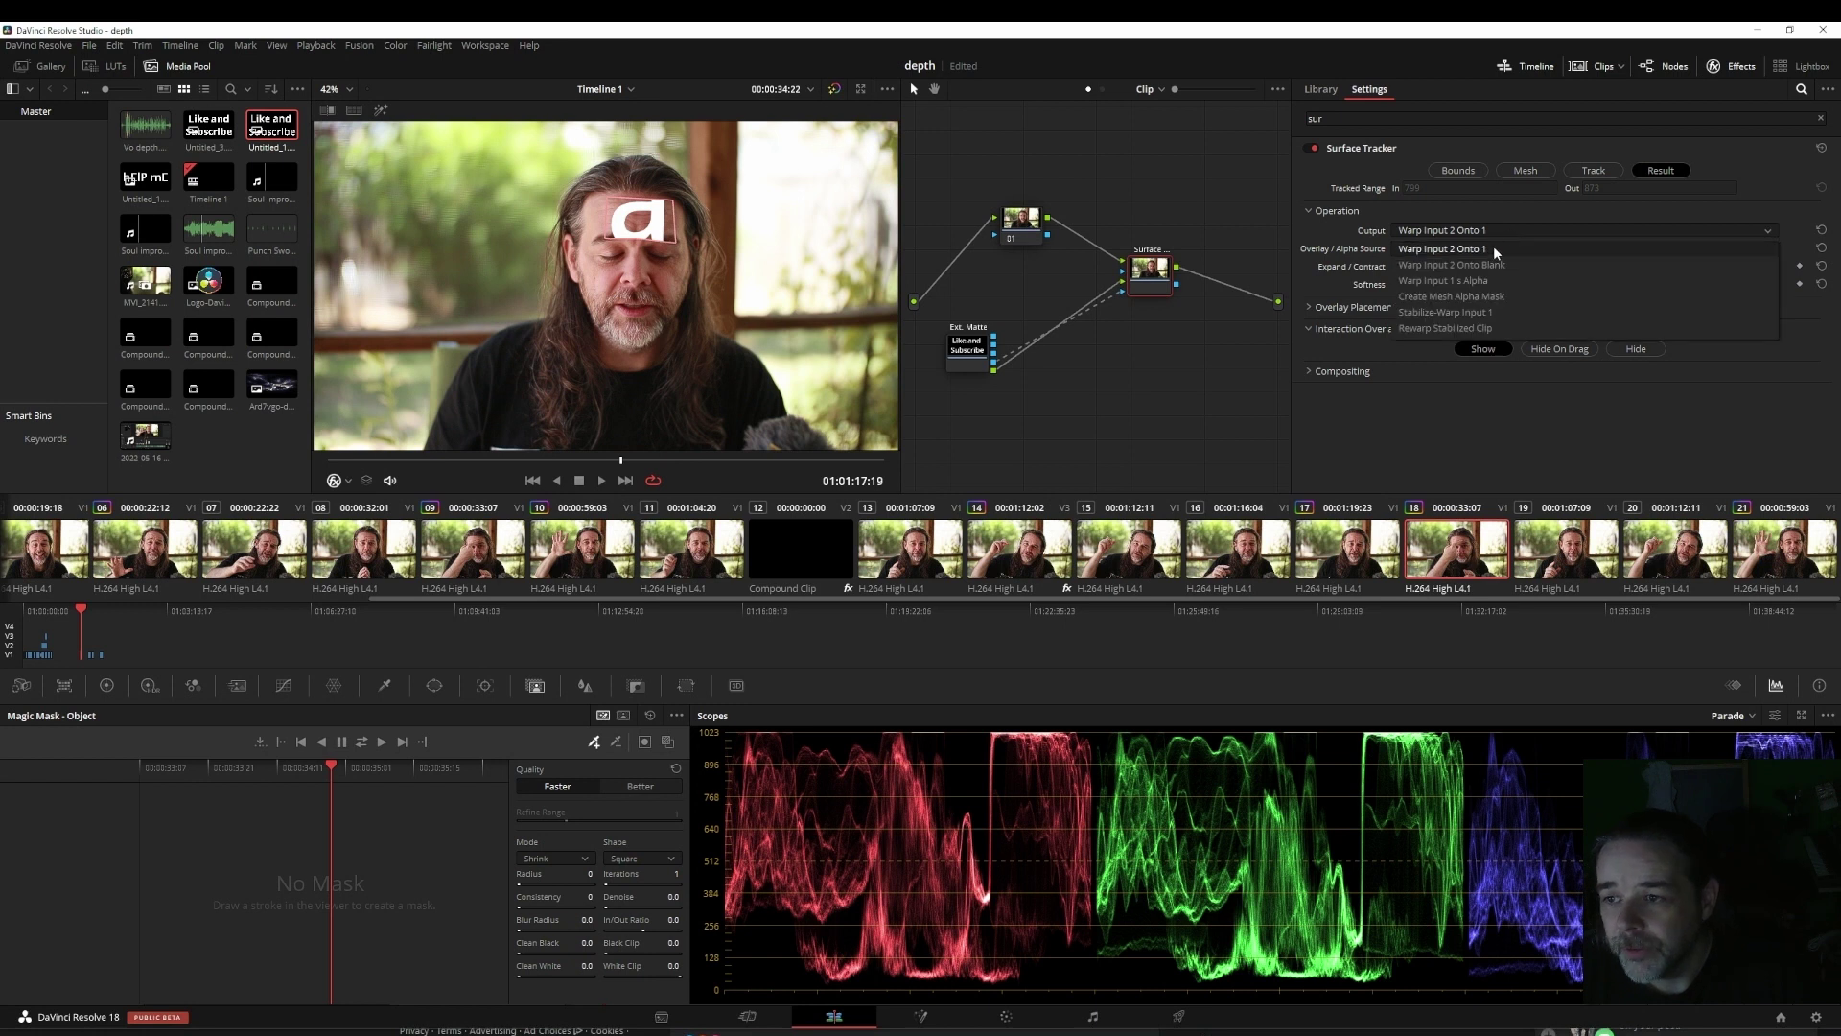
click(1484, 313)
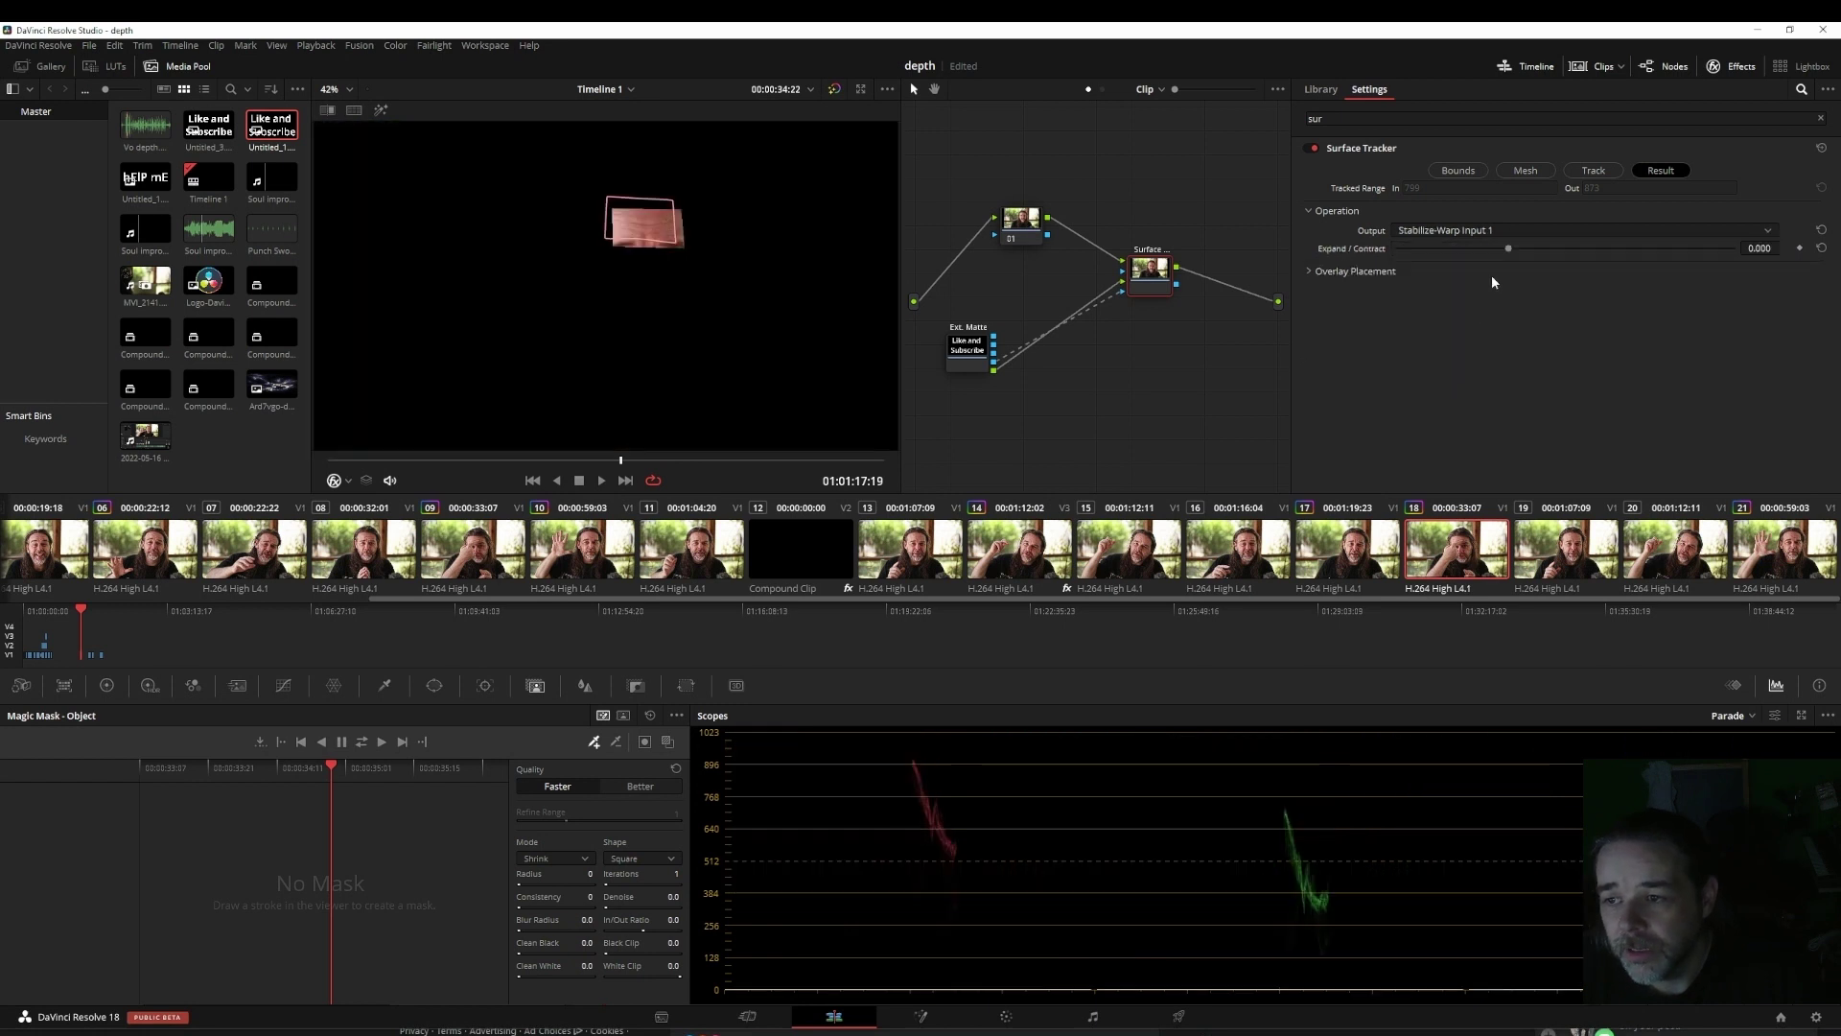
click(1496, 227)
click(1489, 279)
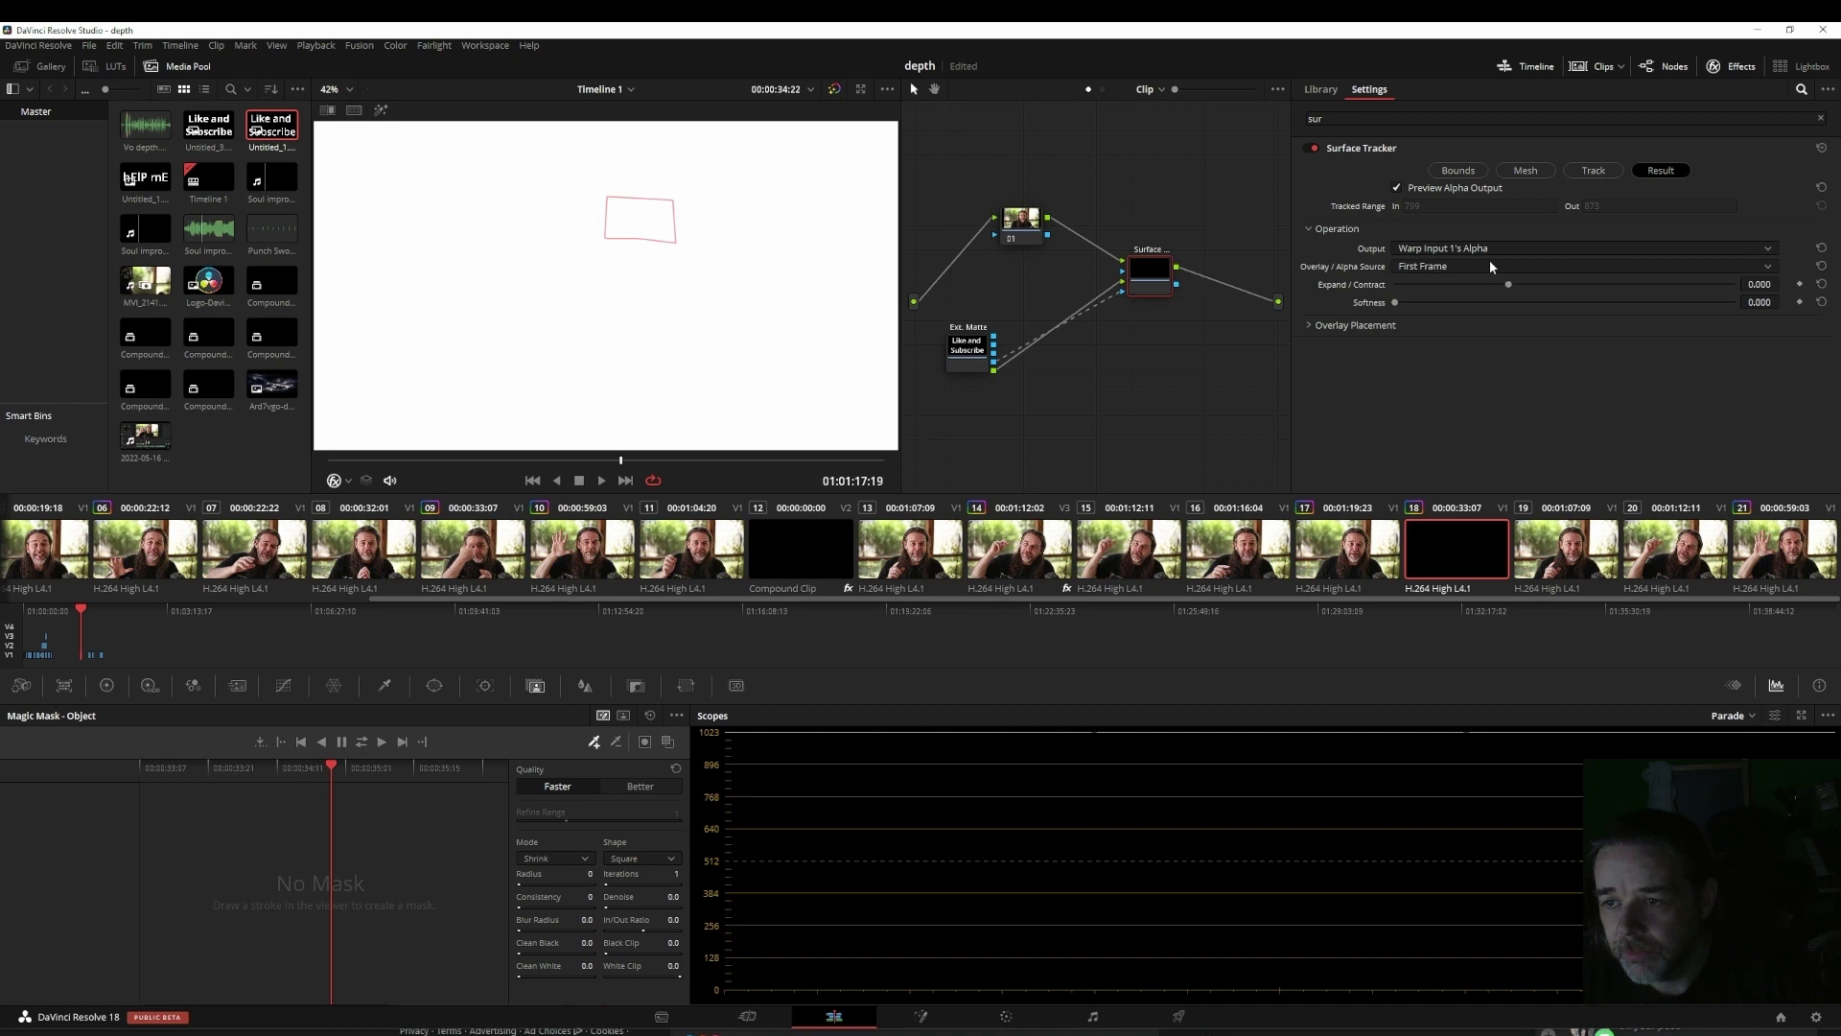
click(1488, 231)
click(1487, 250)
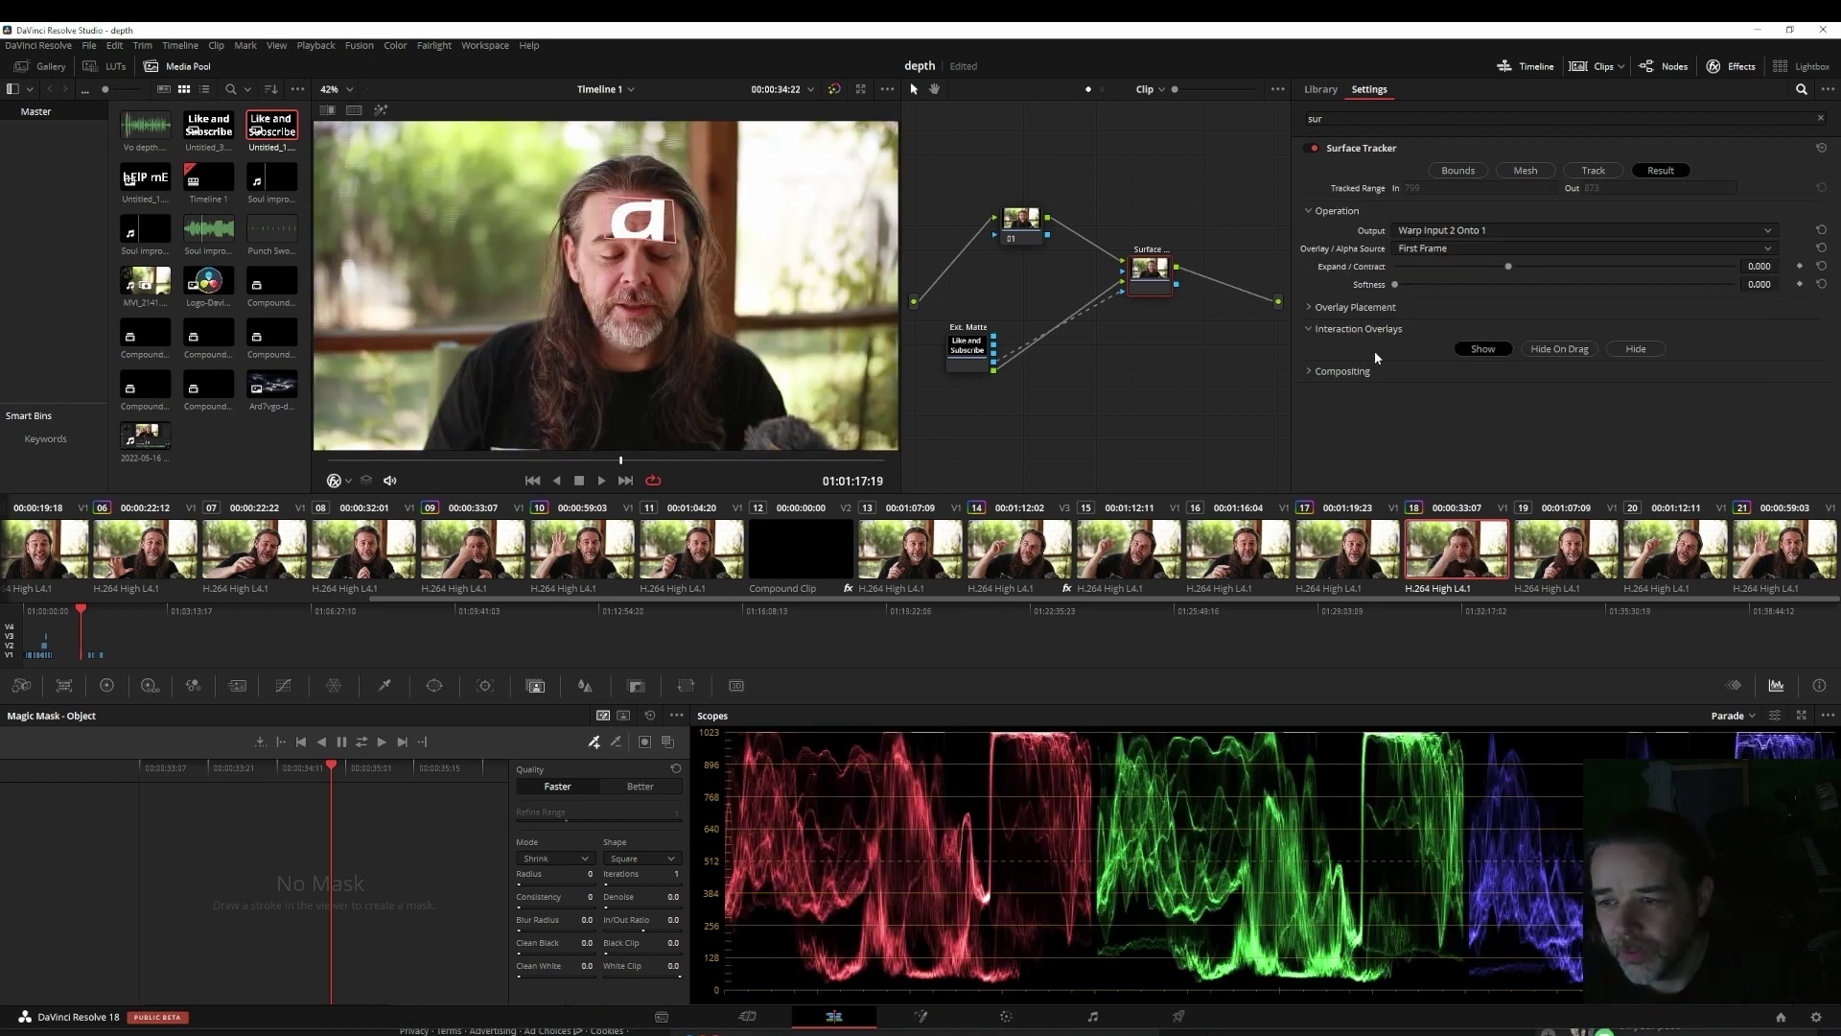
Step: Set the Surface Tracker's overlay placement positioning to Sliders
click(1310, 306)
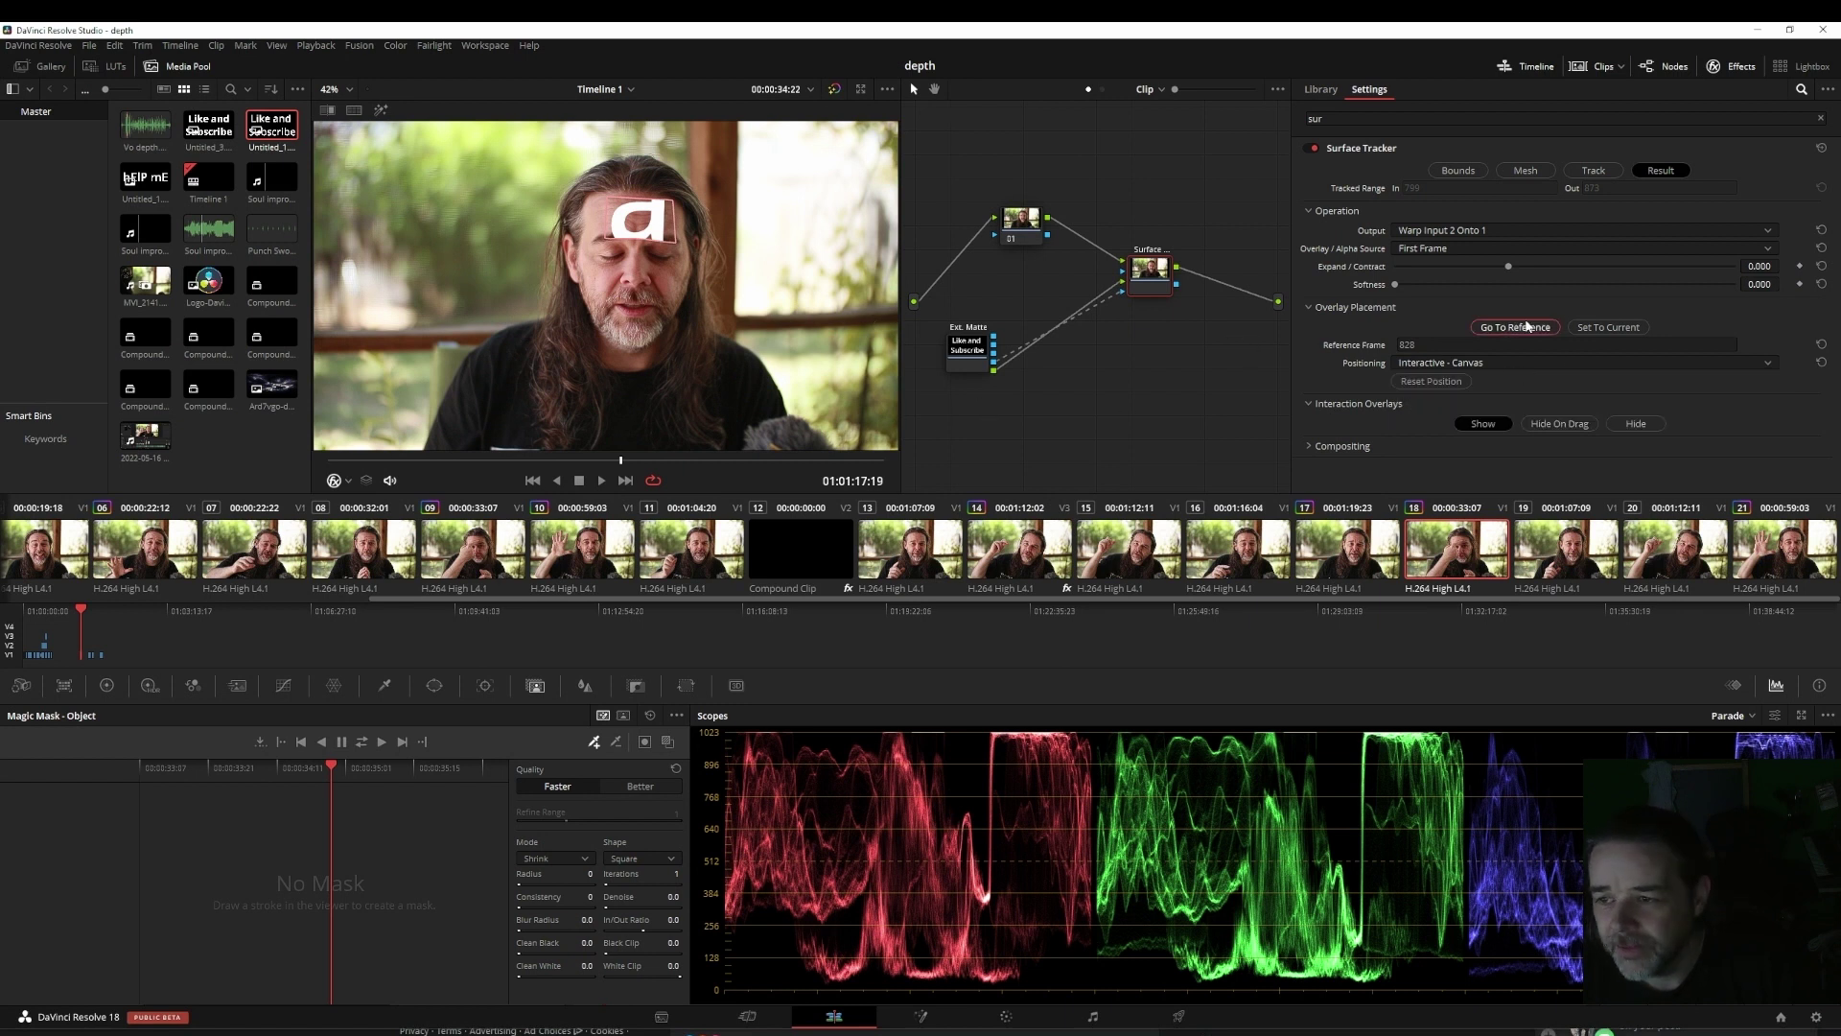
click(1533, 364)
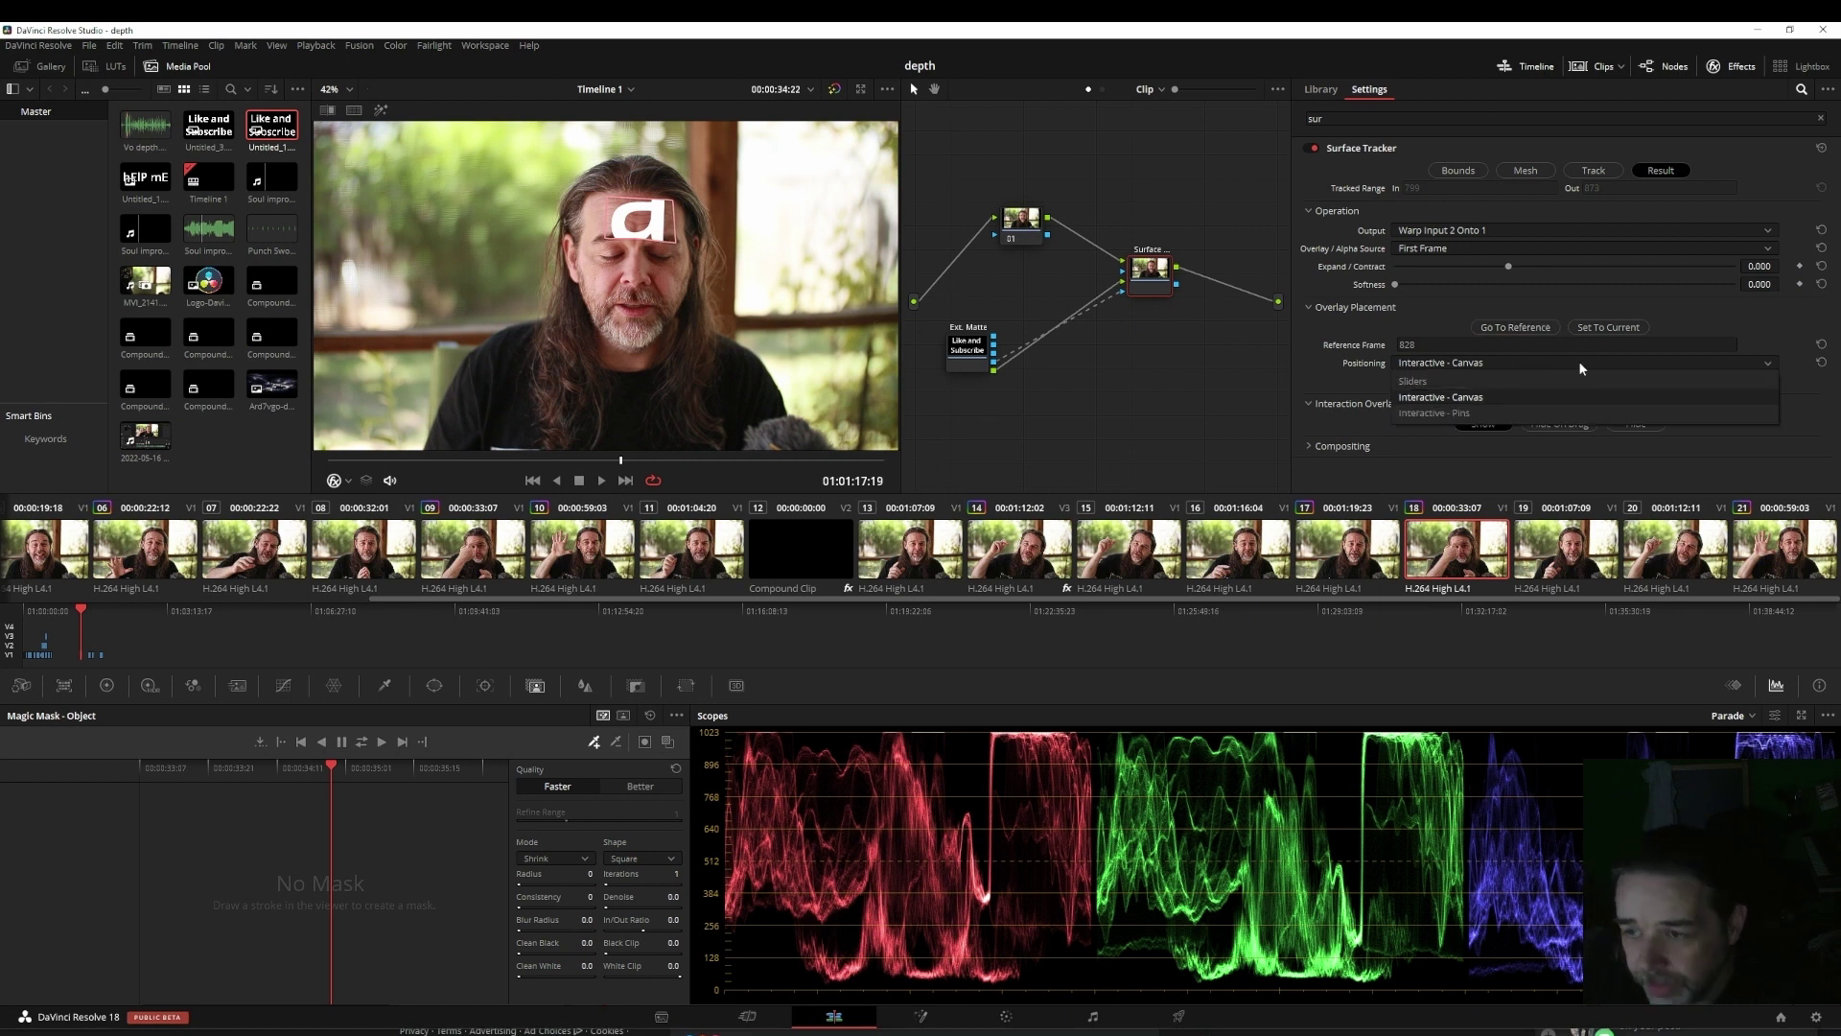
click(1562, 379)
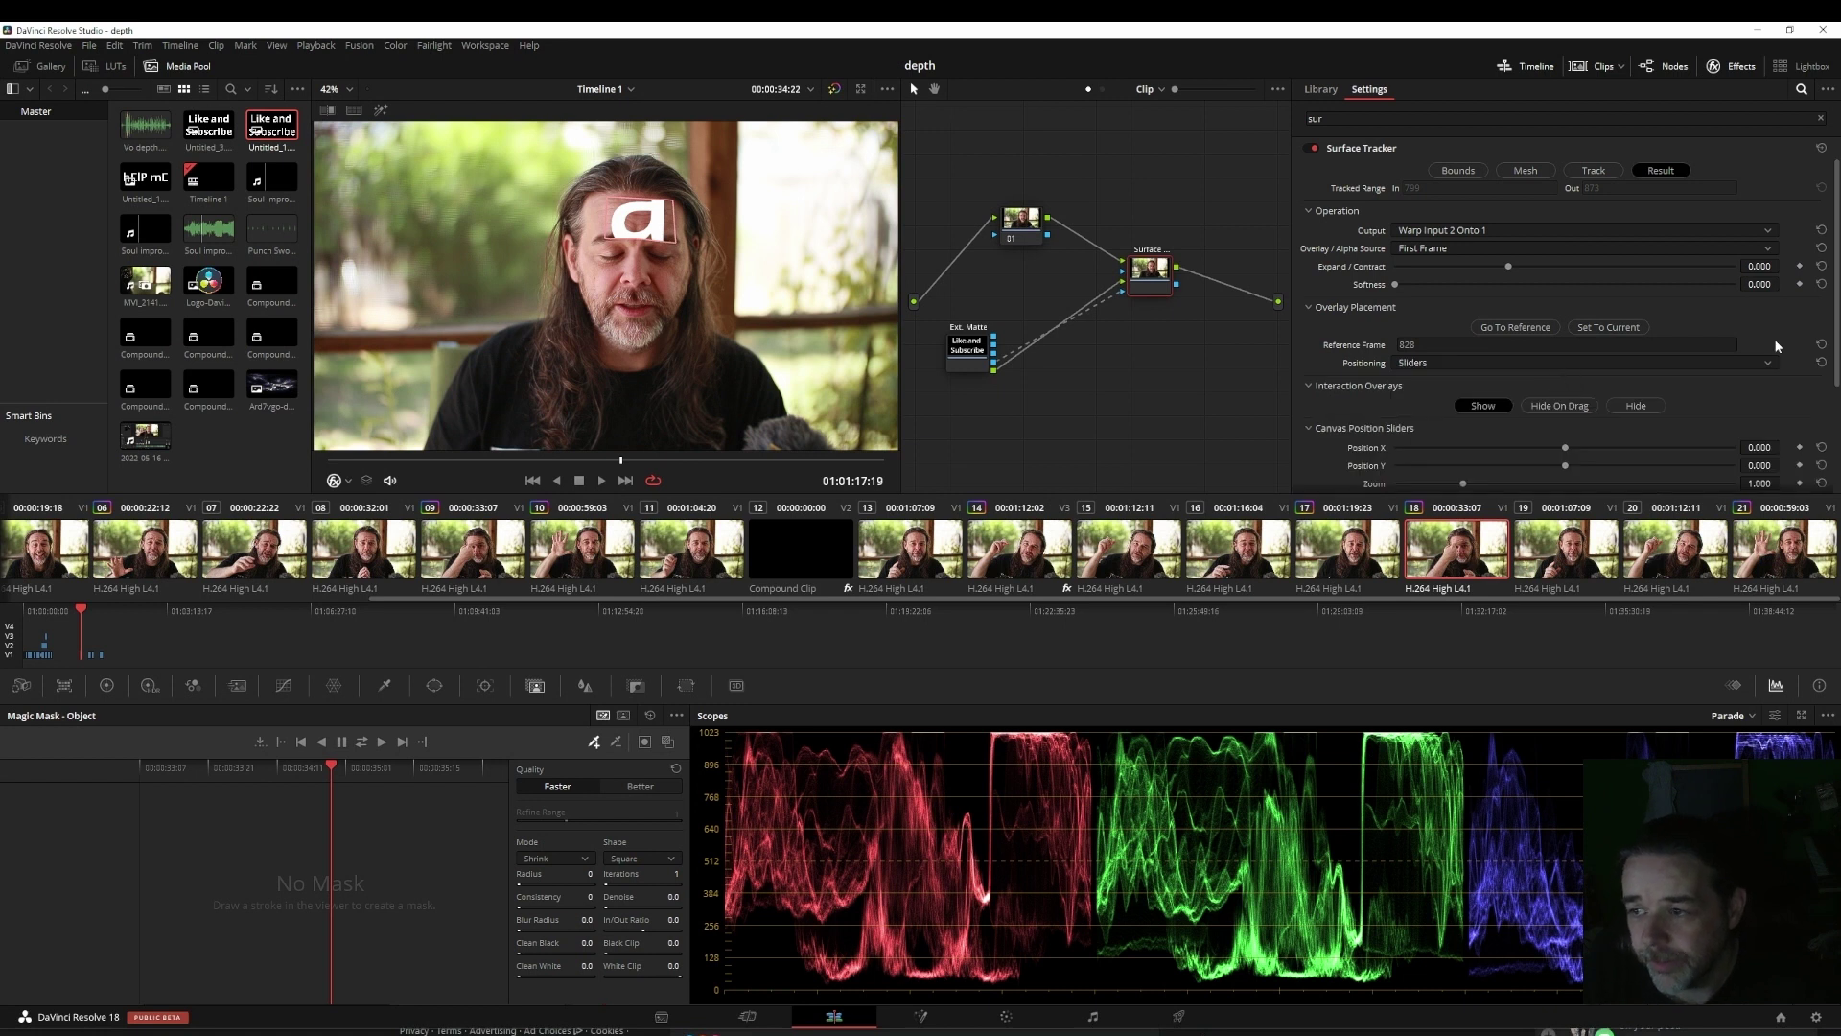
Step: Fit the title inside the forehead boundary with Position X 0.072, Position Y 0.175 and Zoom 0.120
drag(1837, 338, 1834, 377)
scroll(1591, 309, down, 2)
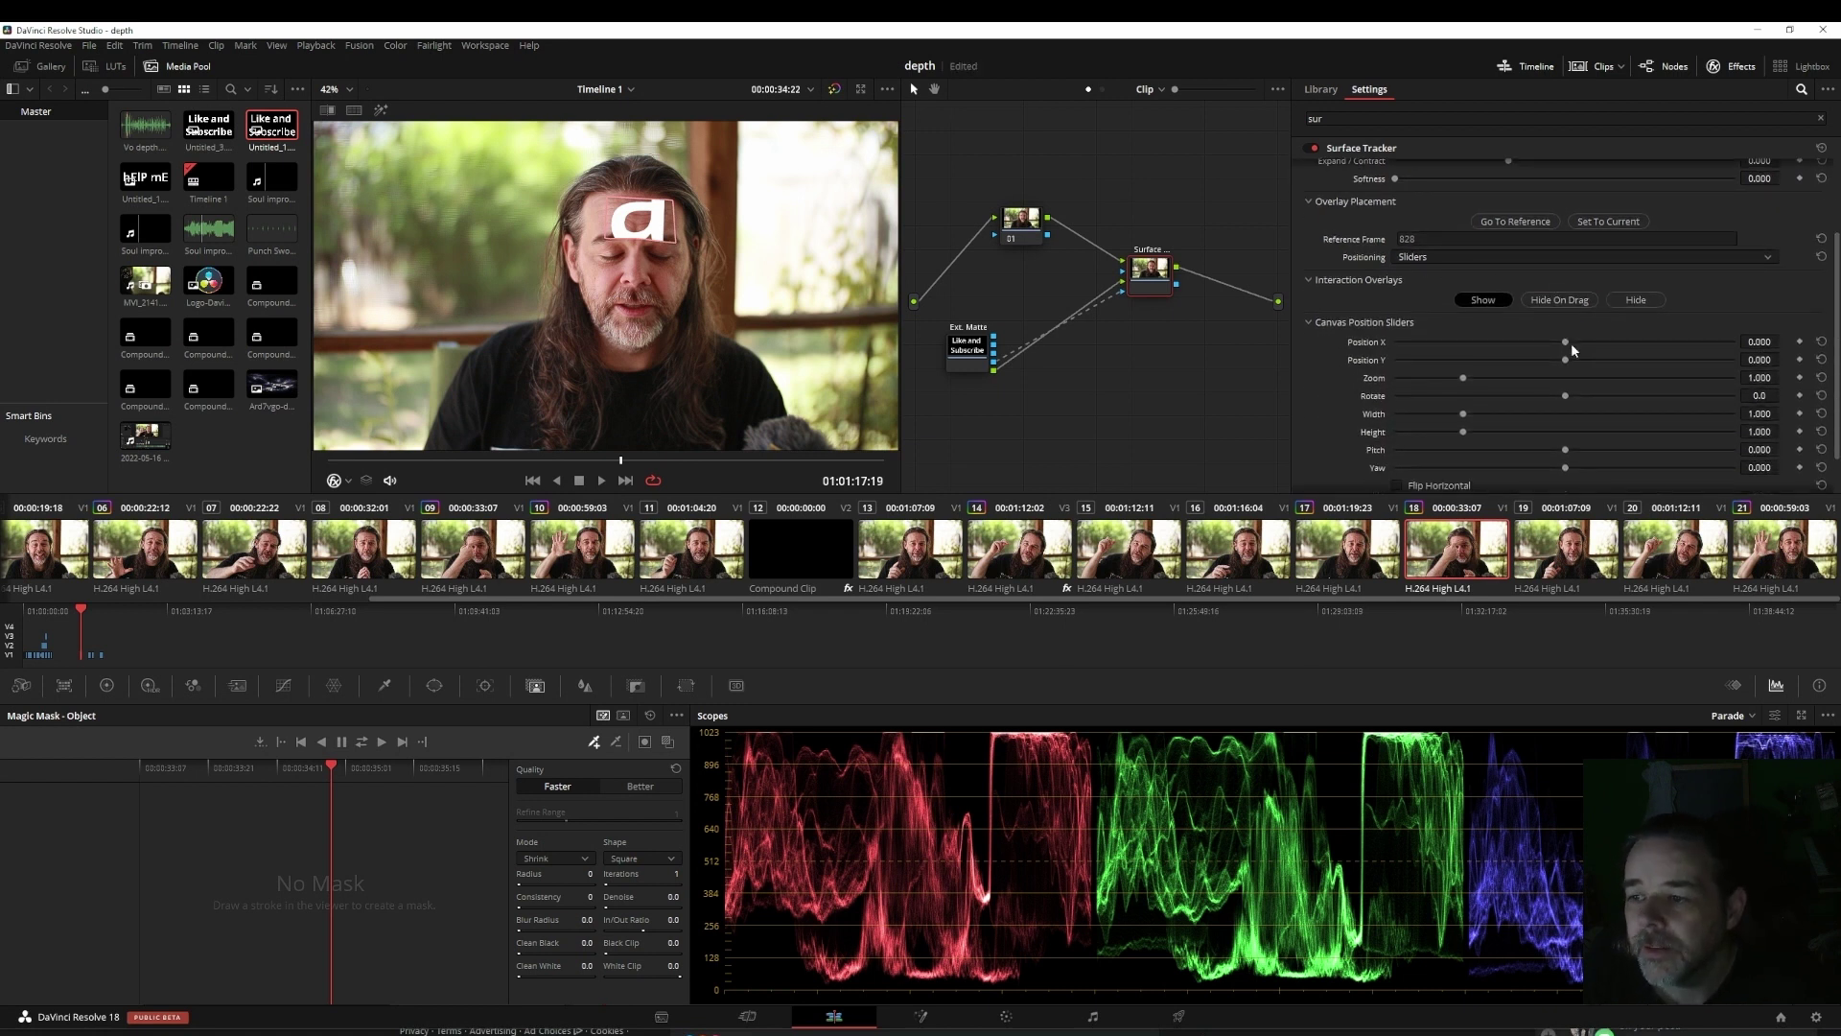
drag(1567, 341, 1561, 347)
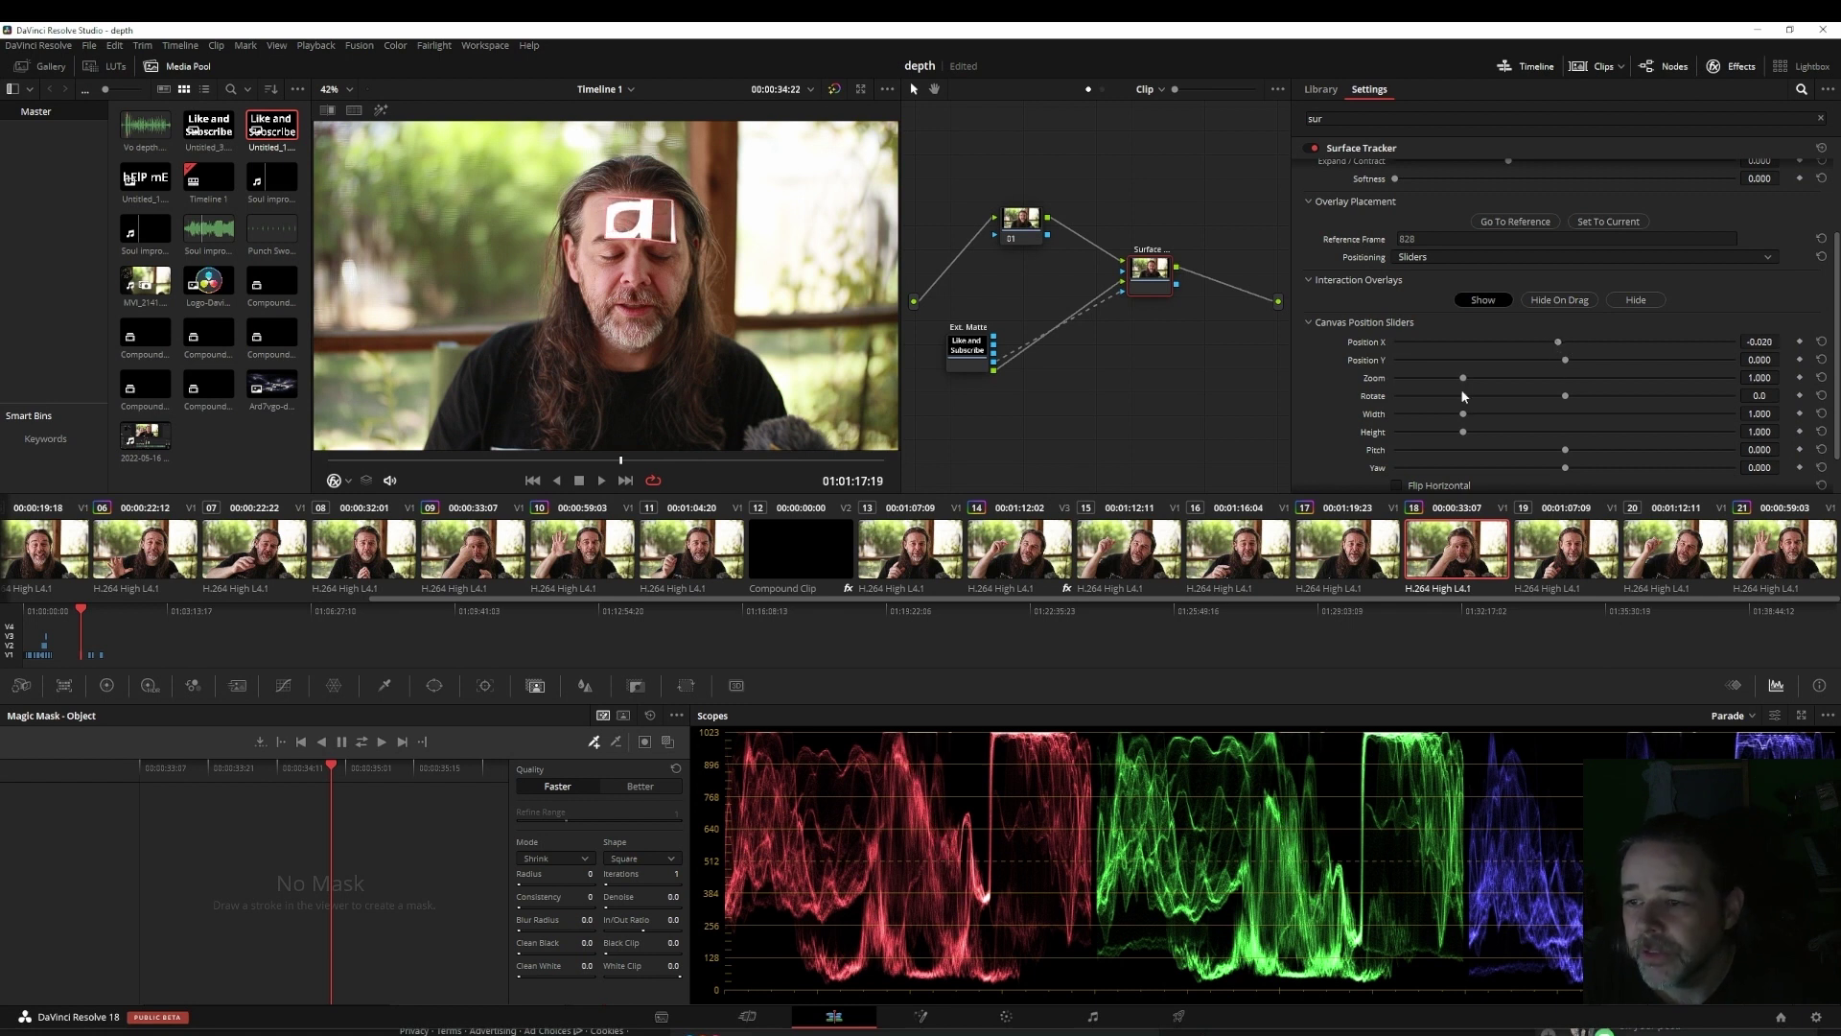
mouse_move(1778, 375)
mouse_down()
mouse_move(1665, 372)
mouse_move(1774, 362)
mouse_move(1770, 341)
mouse_move(1755, 377)
mouse_move(1774, 378)
mouse_move(1763, 342)
mouse_move(1751, 354)
mouse_move(1765, 377)
mouse_up()
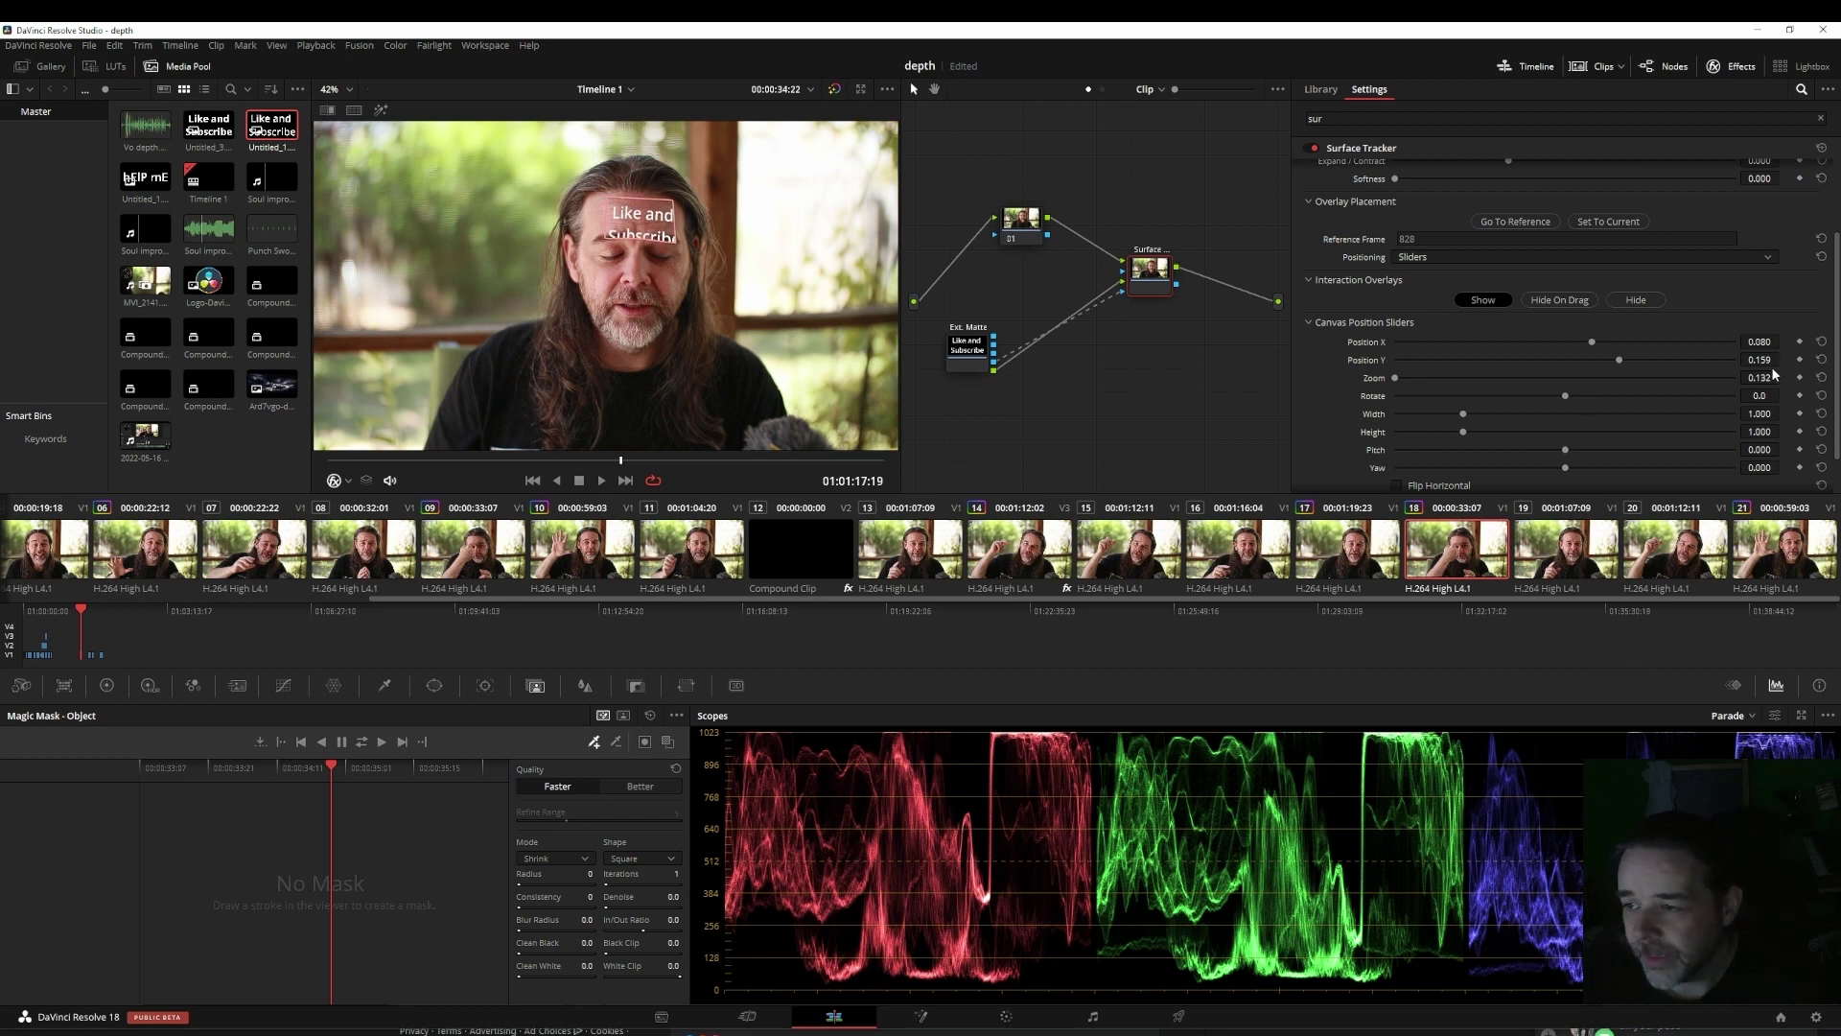
drag(1748, 378, 1722, 378)
mouse_move(1394, 377)
mouse_down()
mouse_move(1437, 377)
mouse_move(1379, 375)
mouse_up()
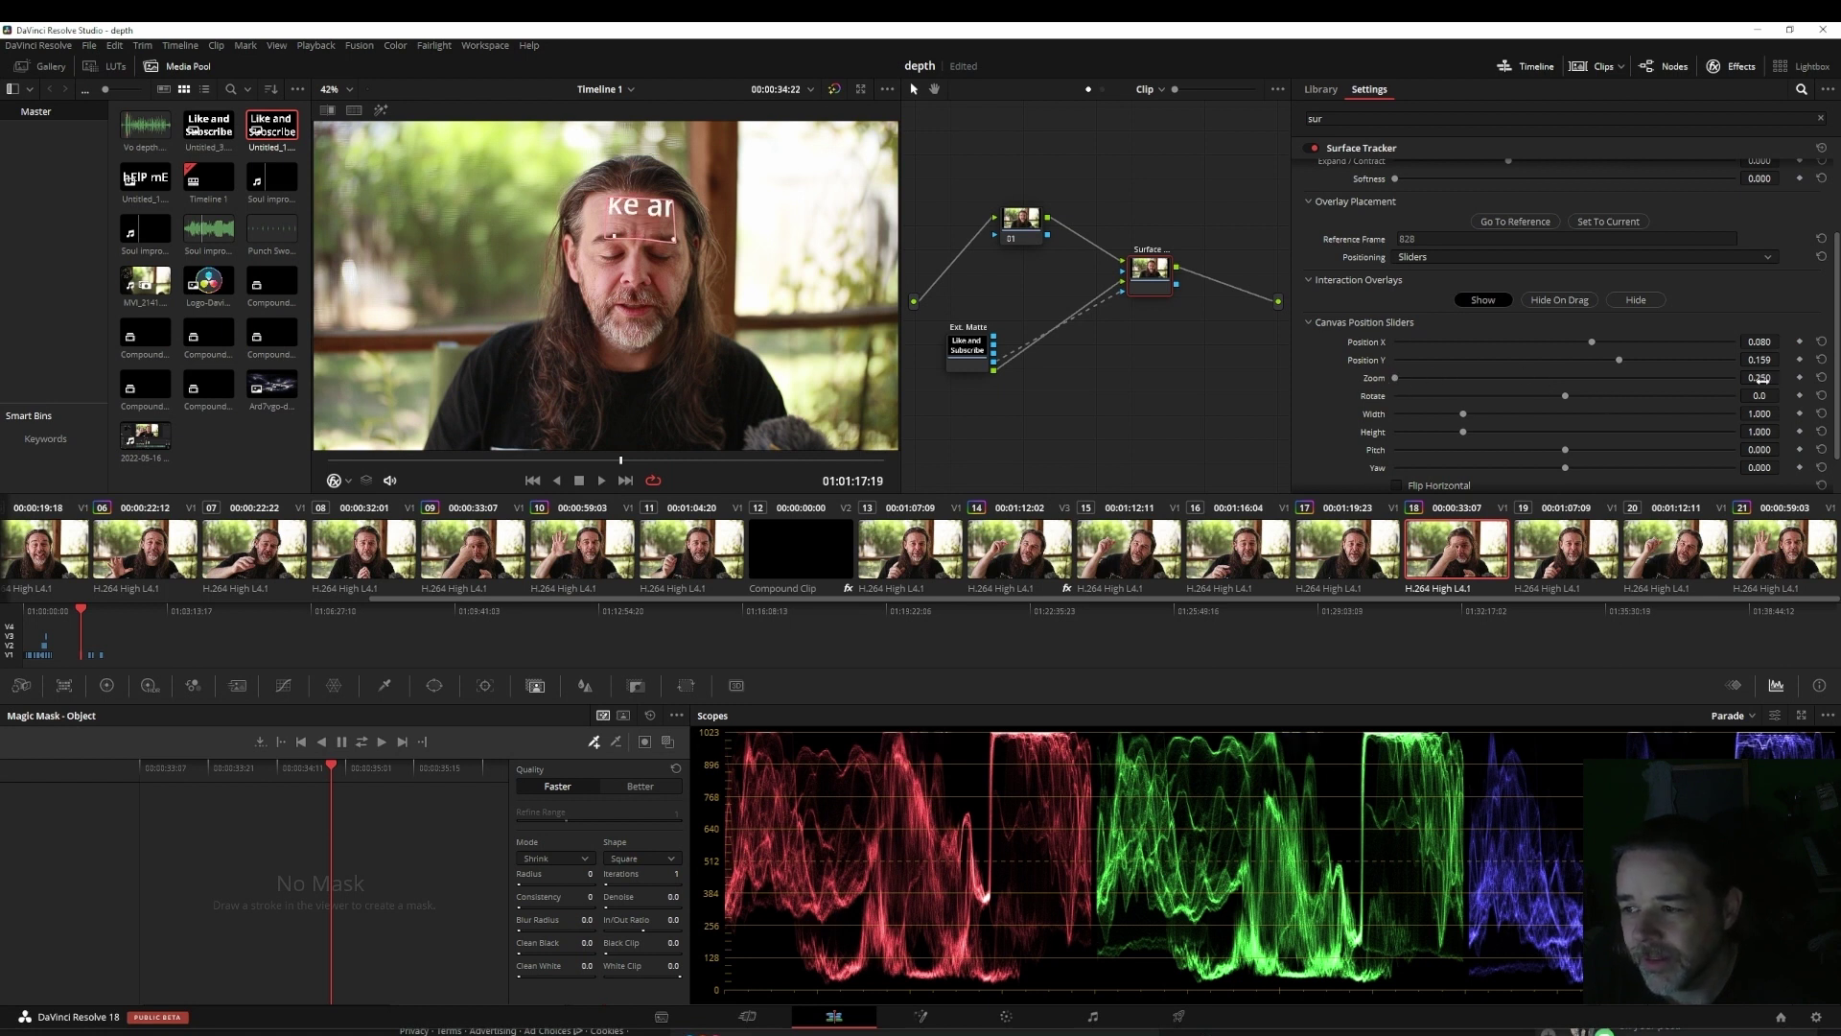
mouse_move(1763, 378)
mouse_down()
mouse_move(1702, 378)
mouse_move(1778, 341)
mouse_move(1784, 377)
mouse_up()
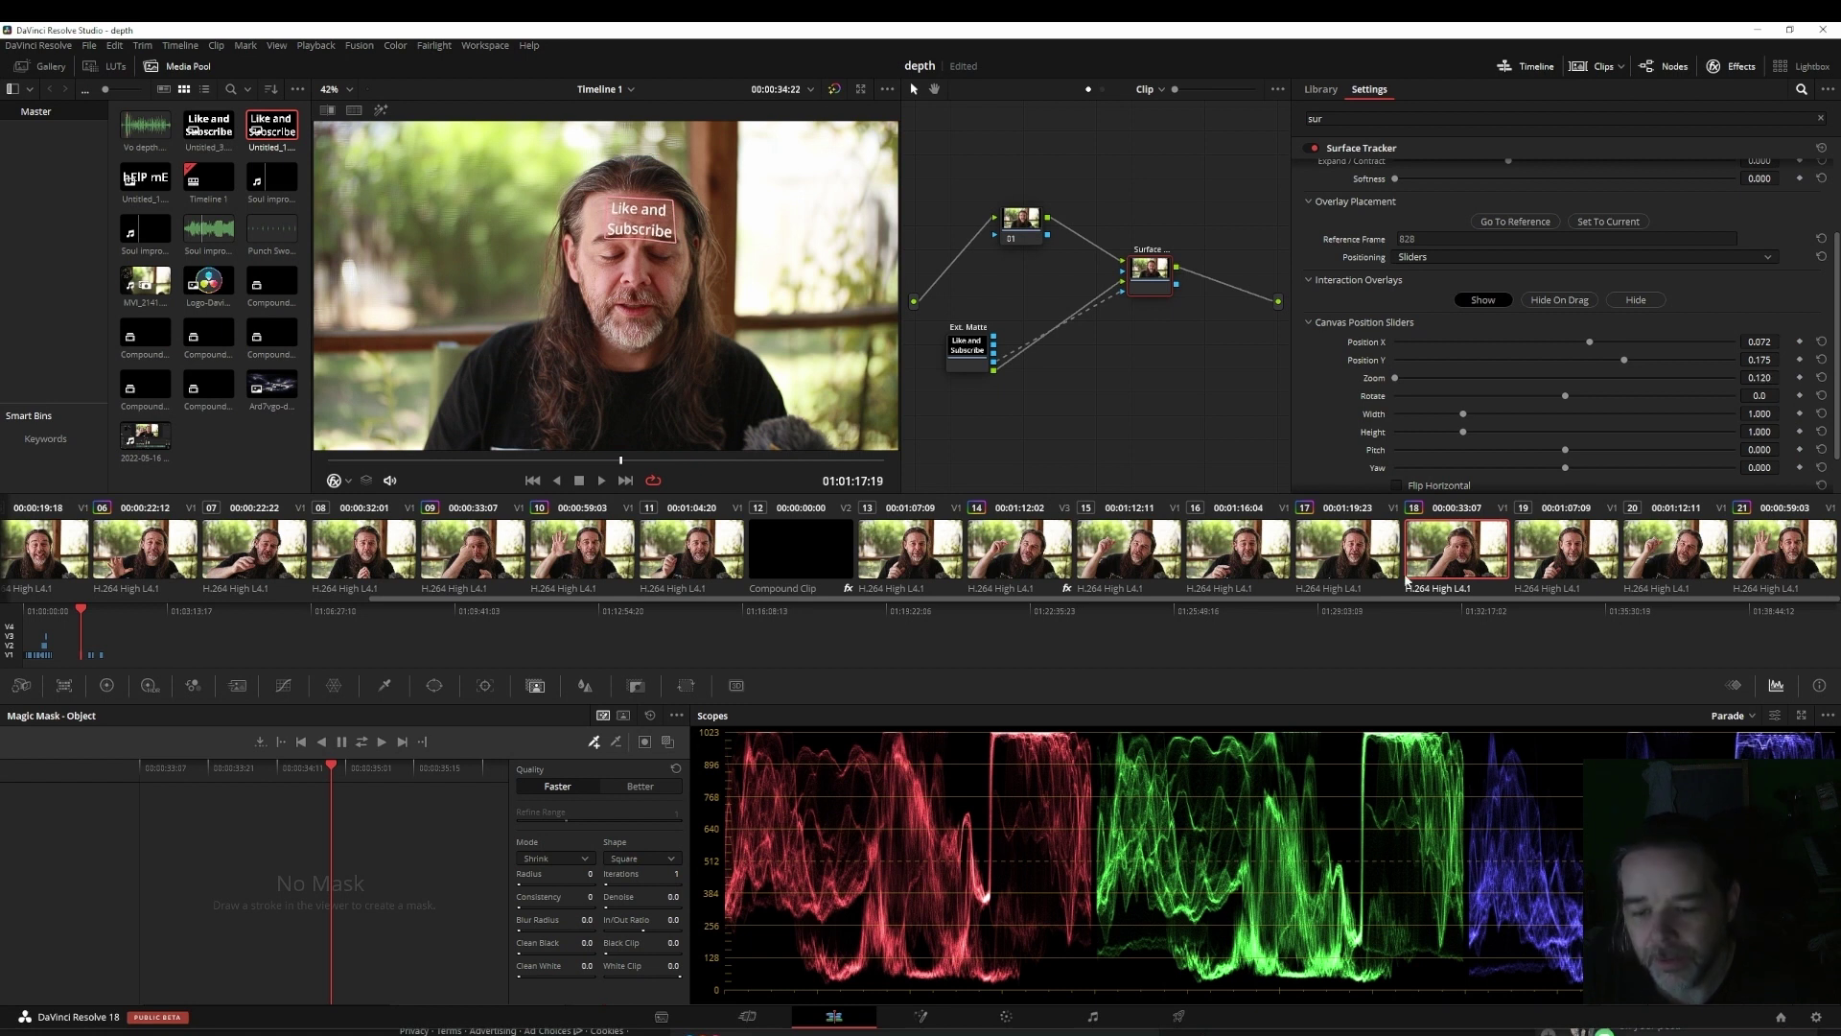
Step: Play back the tracked clip on the Edit page to check how the title follows the forehead
key(space)
key(space)
click(813, 685)
key(space)
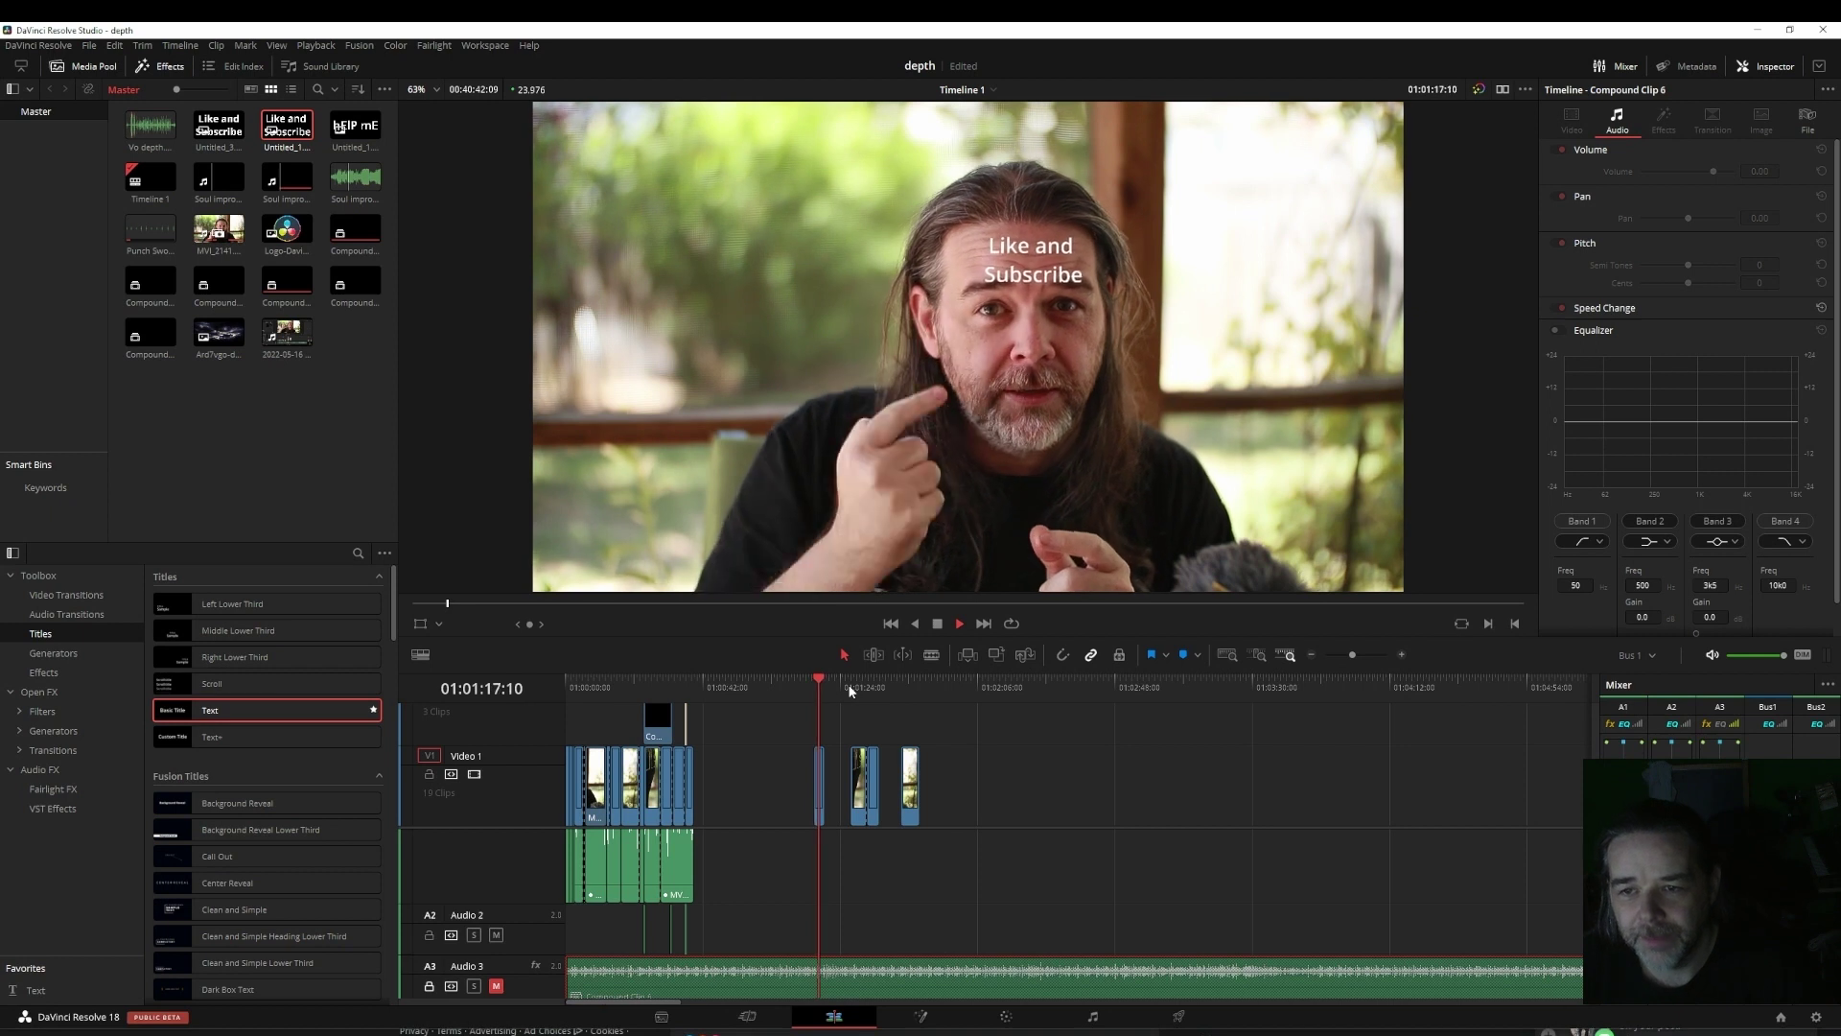
key(space)
click(813, 683)
key(space)
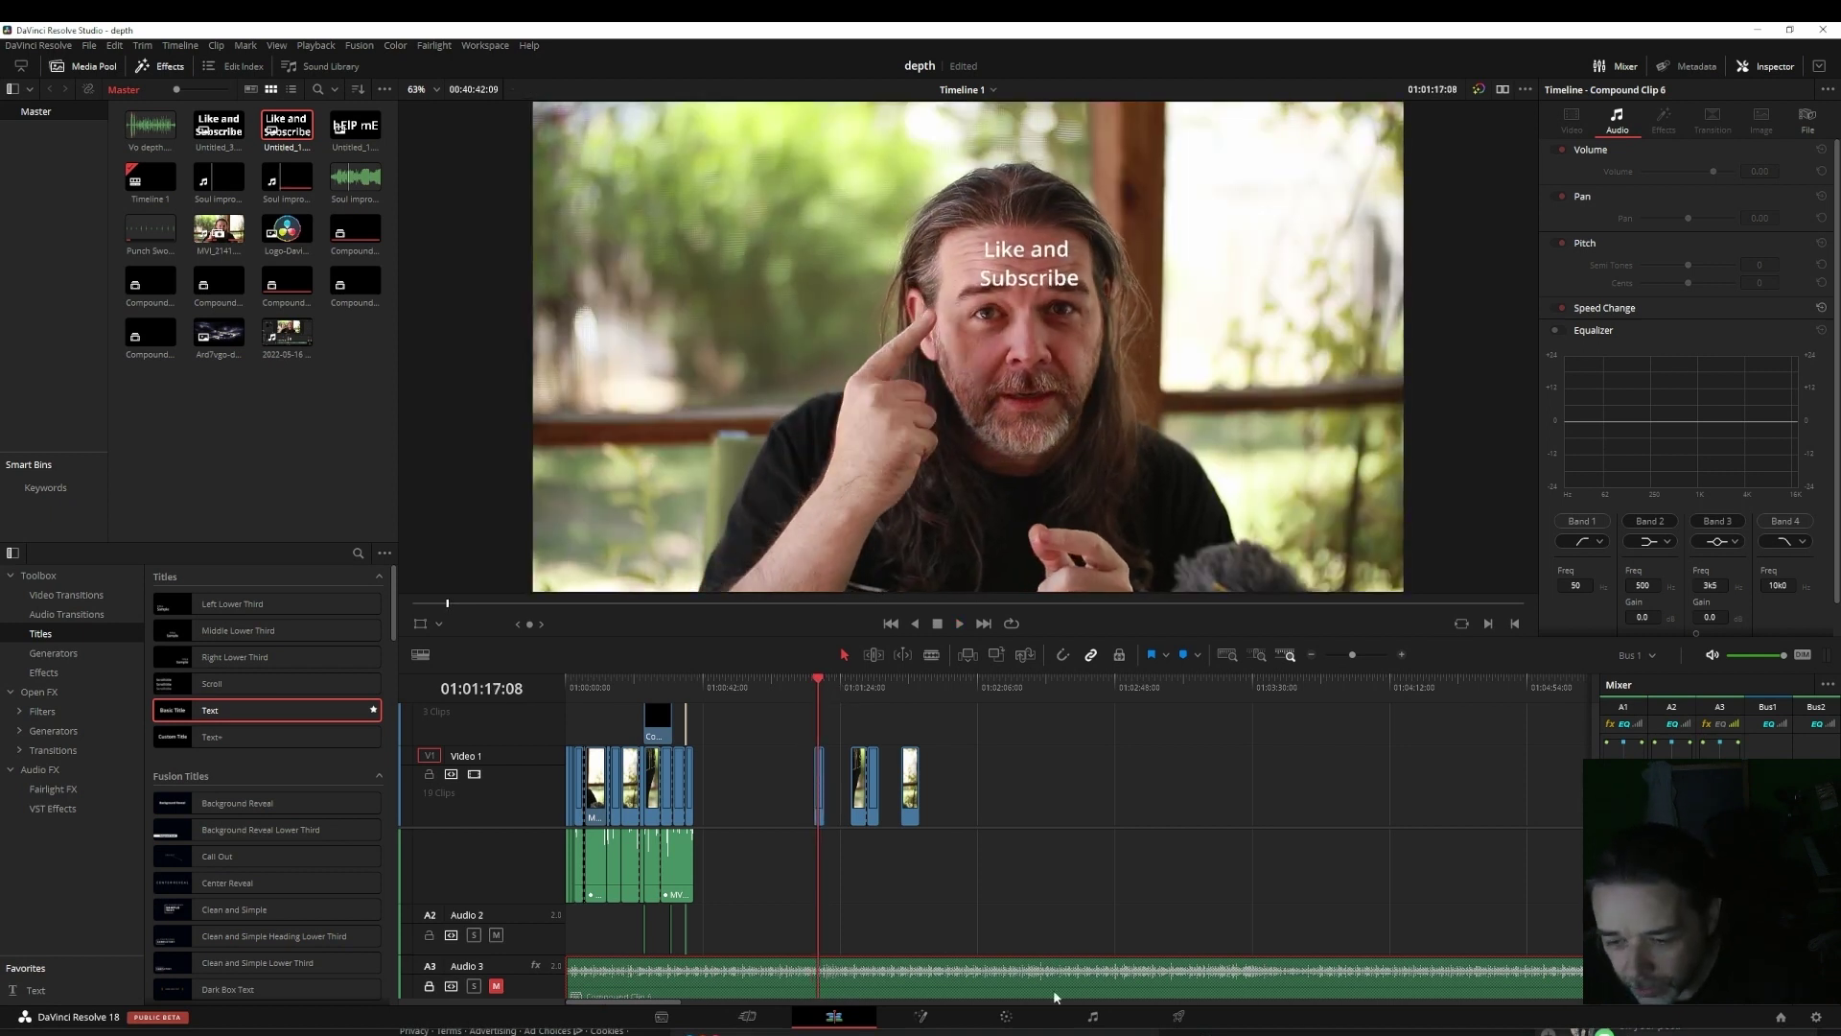
Step: Back on the Color page, set the Surface Tracker's composite type to Overlay
key(shift+6)
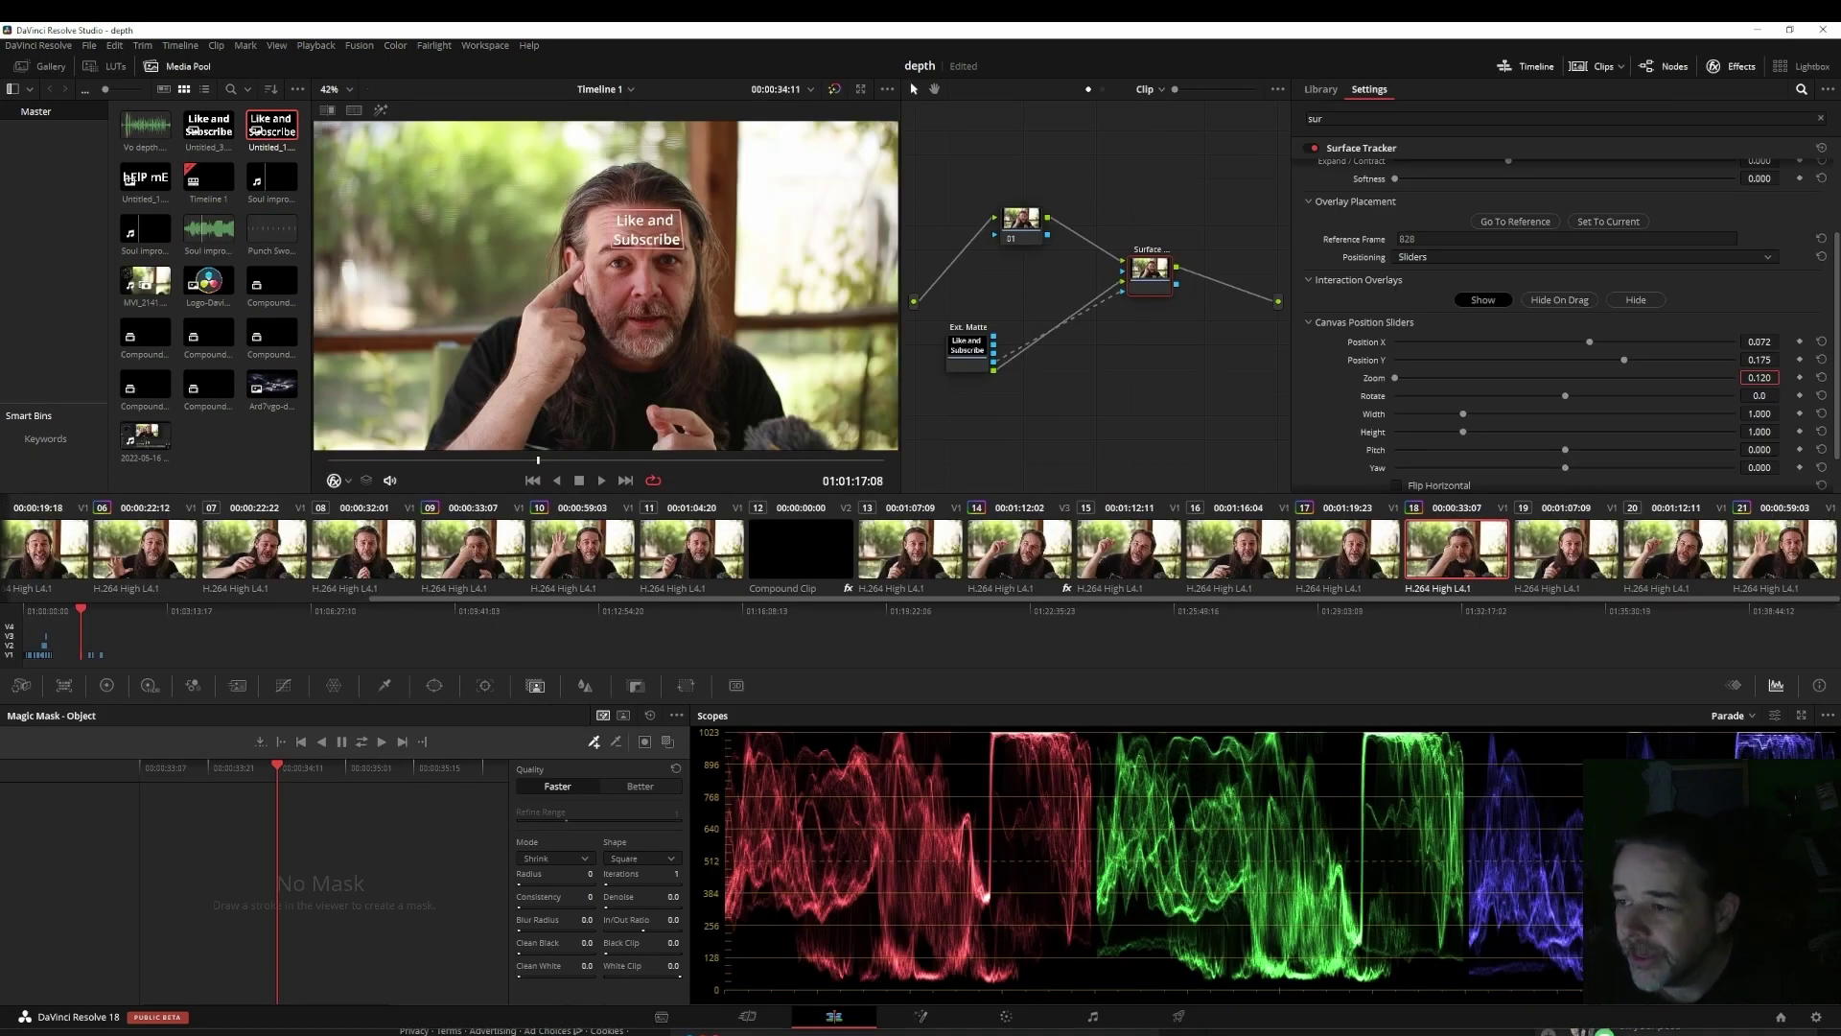
click(1582, 225)
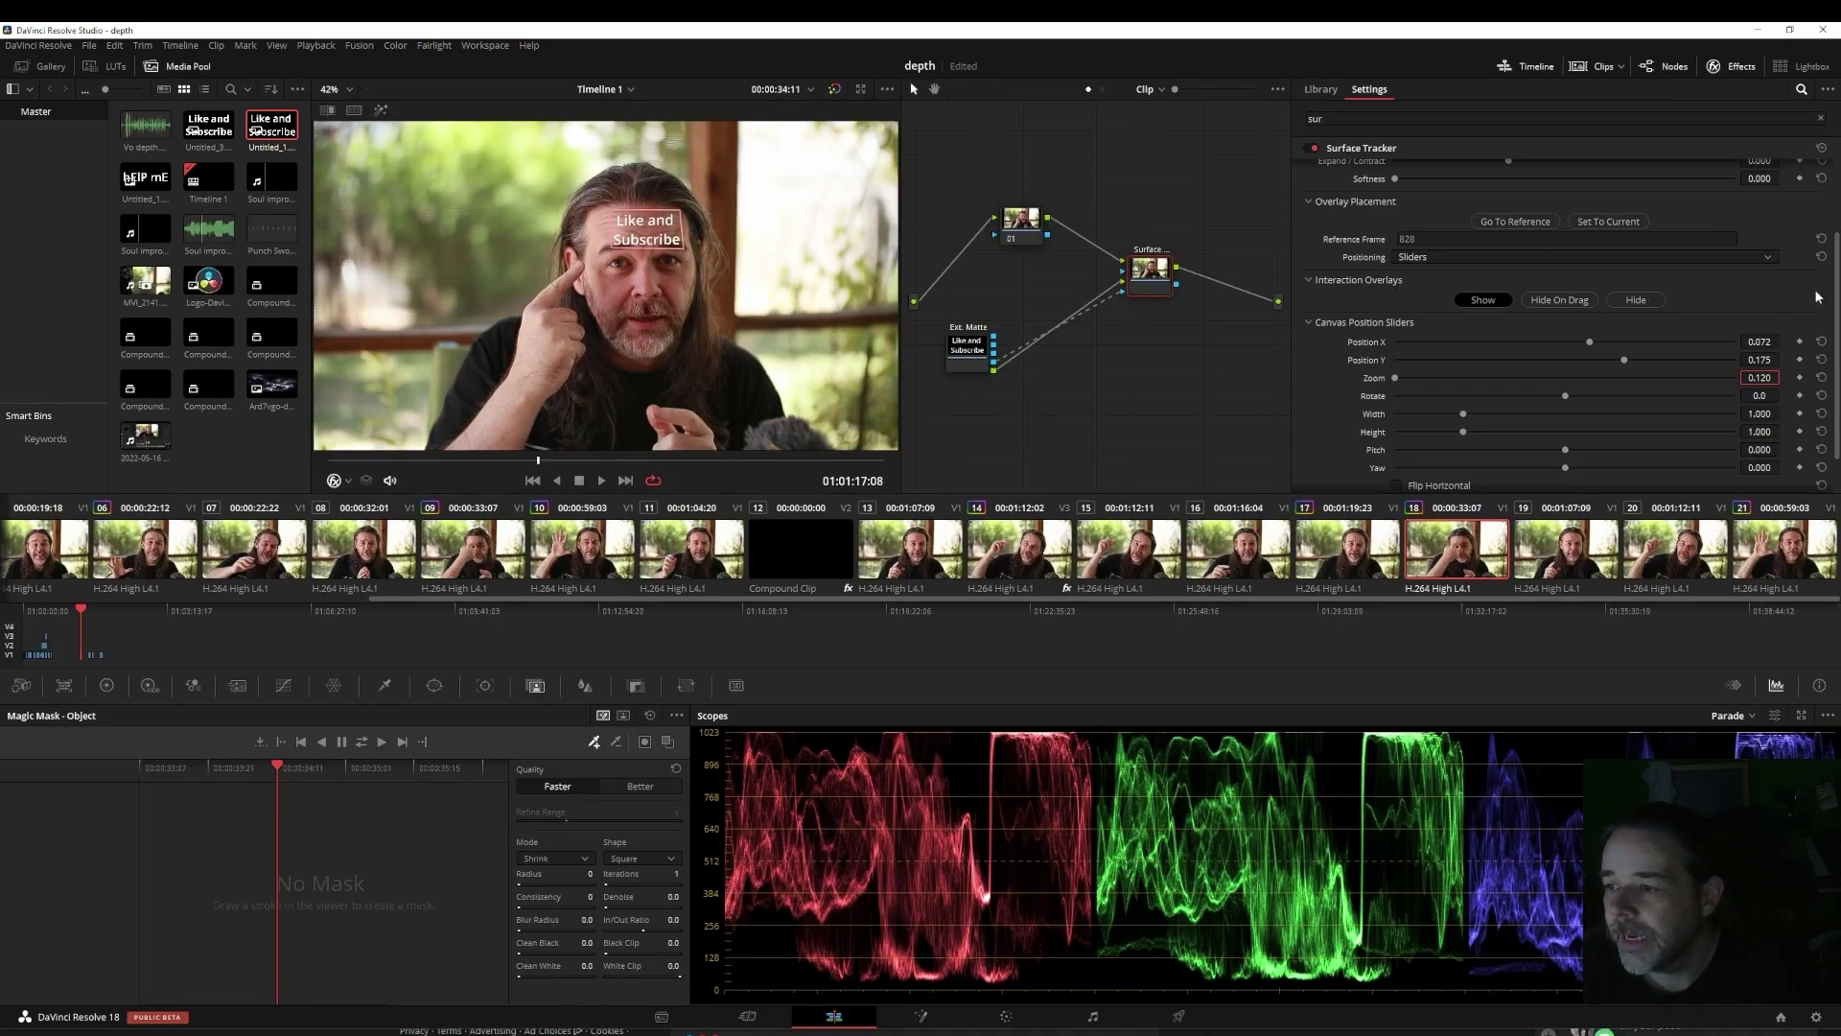
drag(1838, 298, 1838, 374)
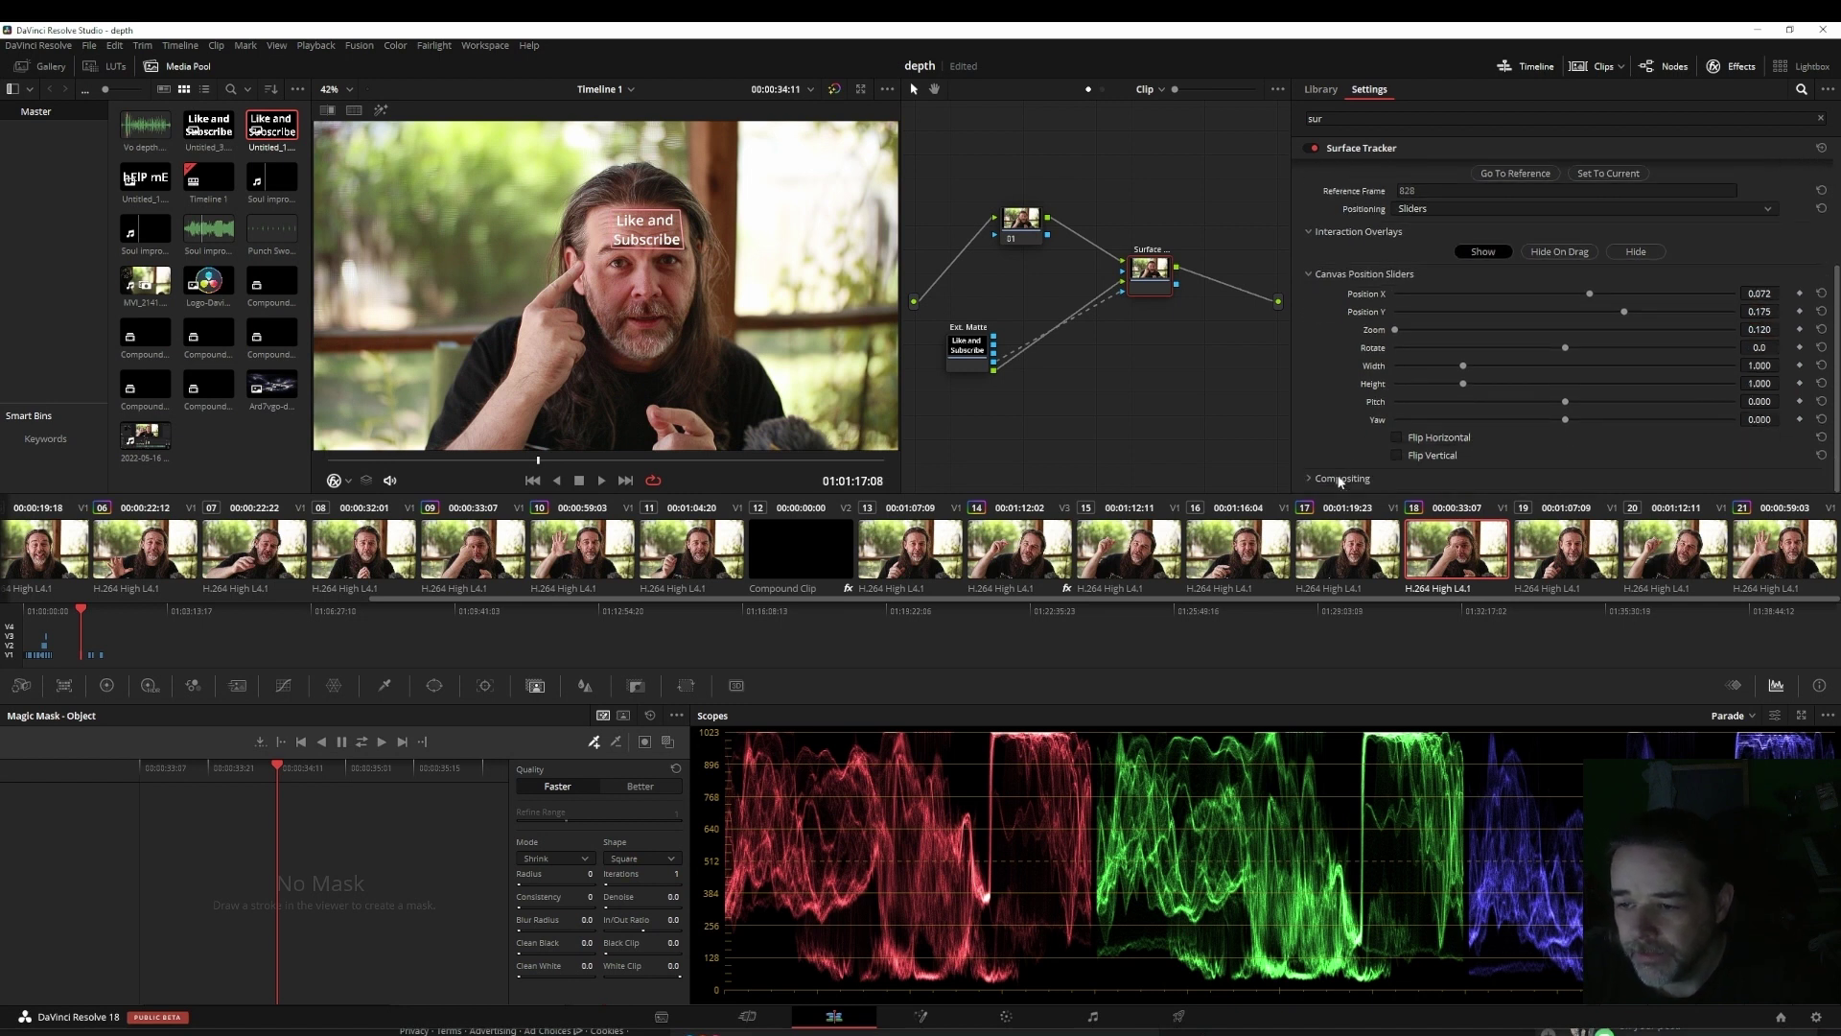
click(1312, 479)
scroll(1835, 403, down, 2)
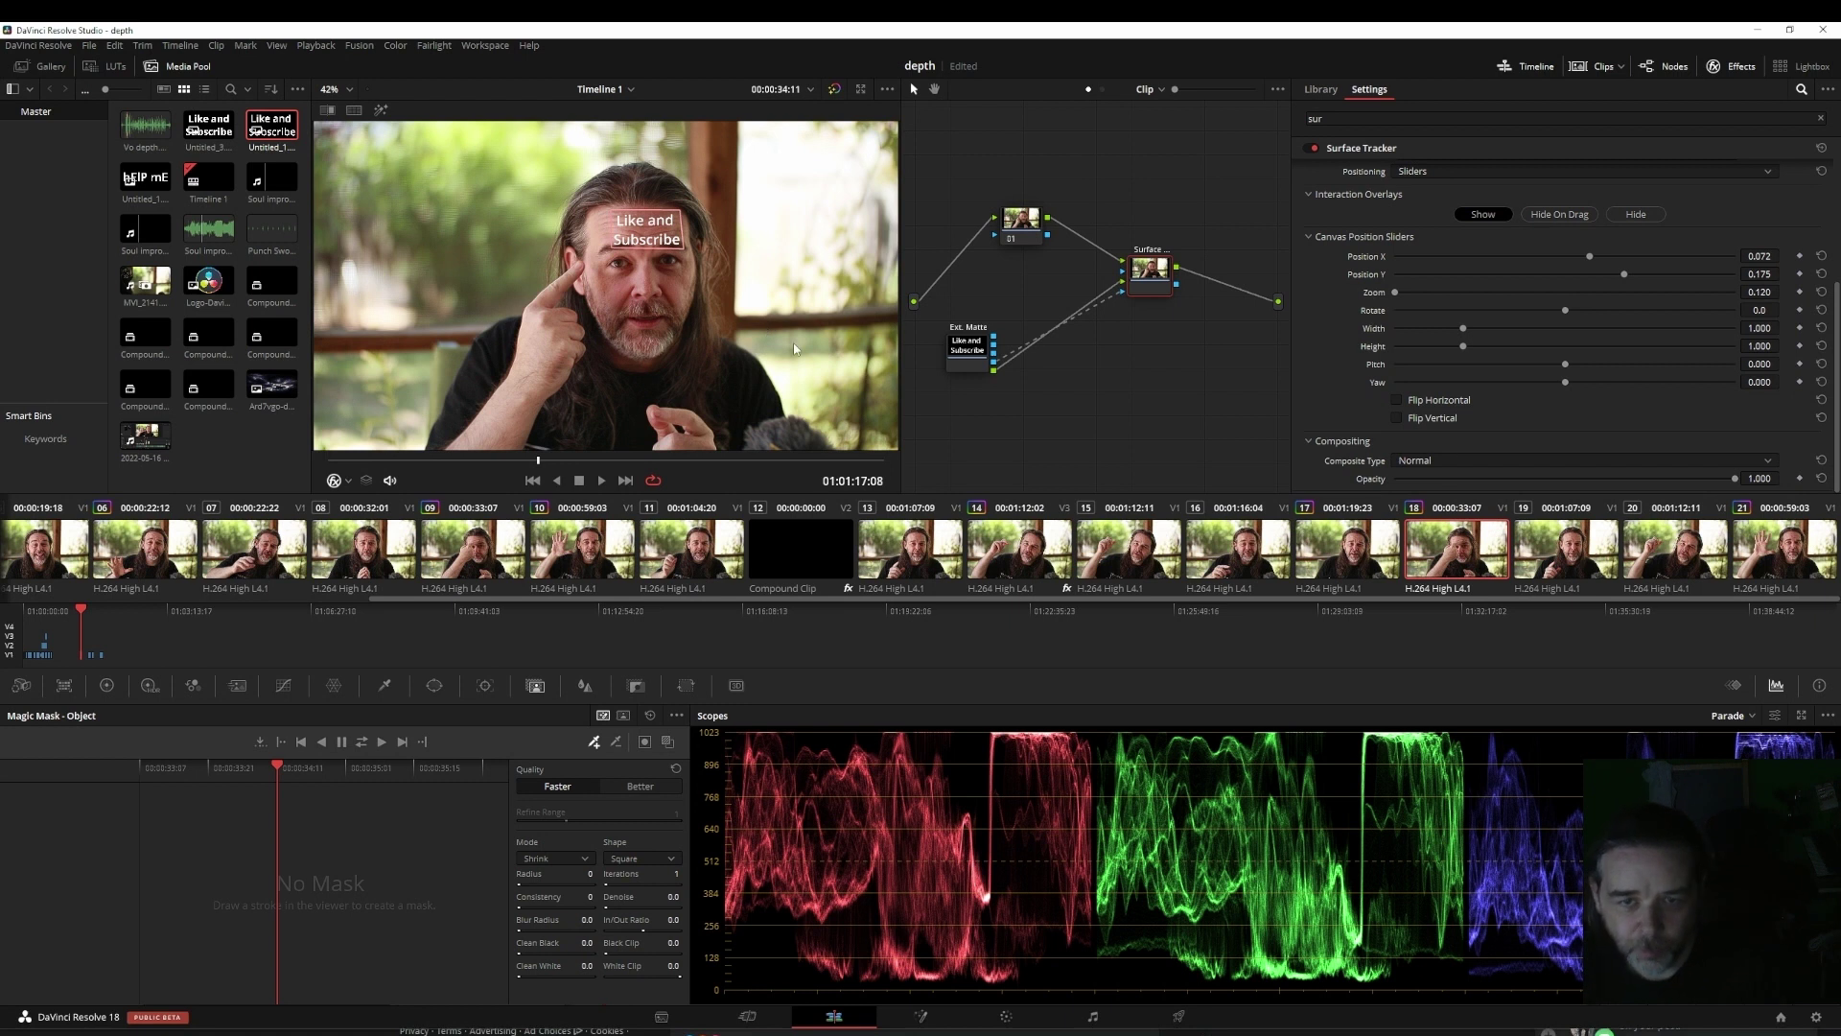
click(1473, 460)
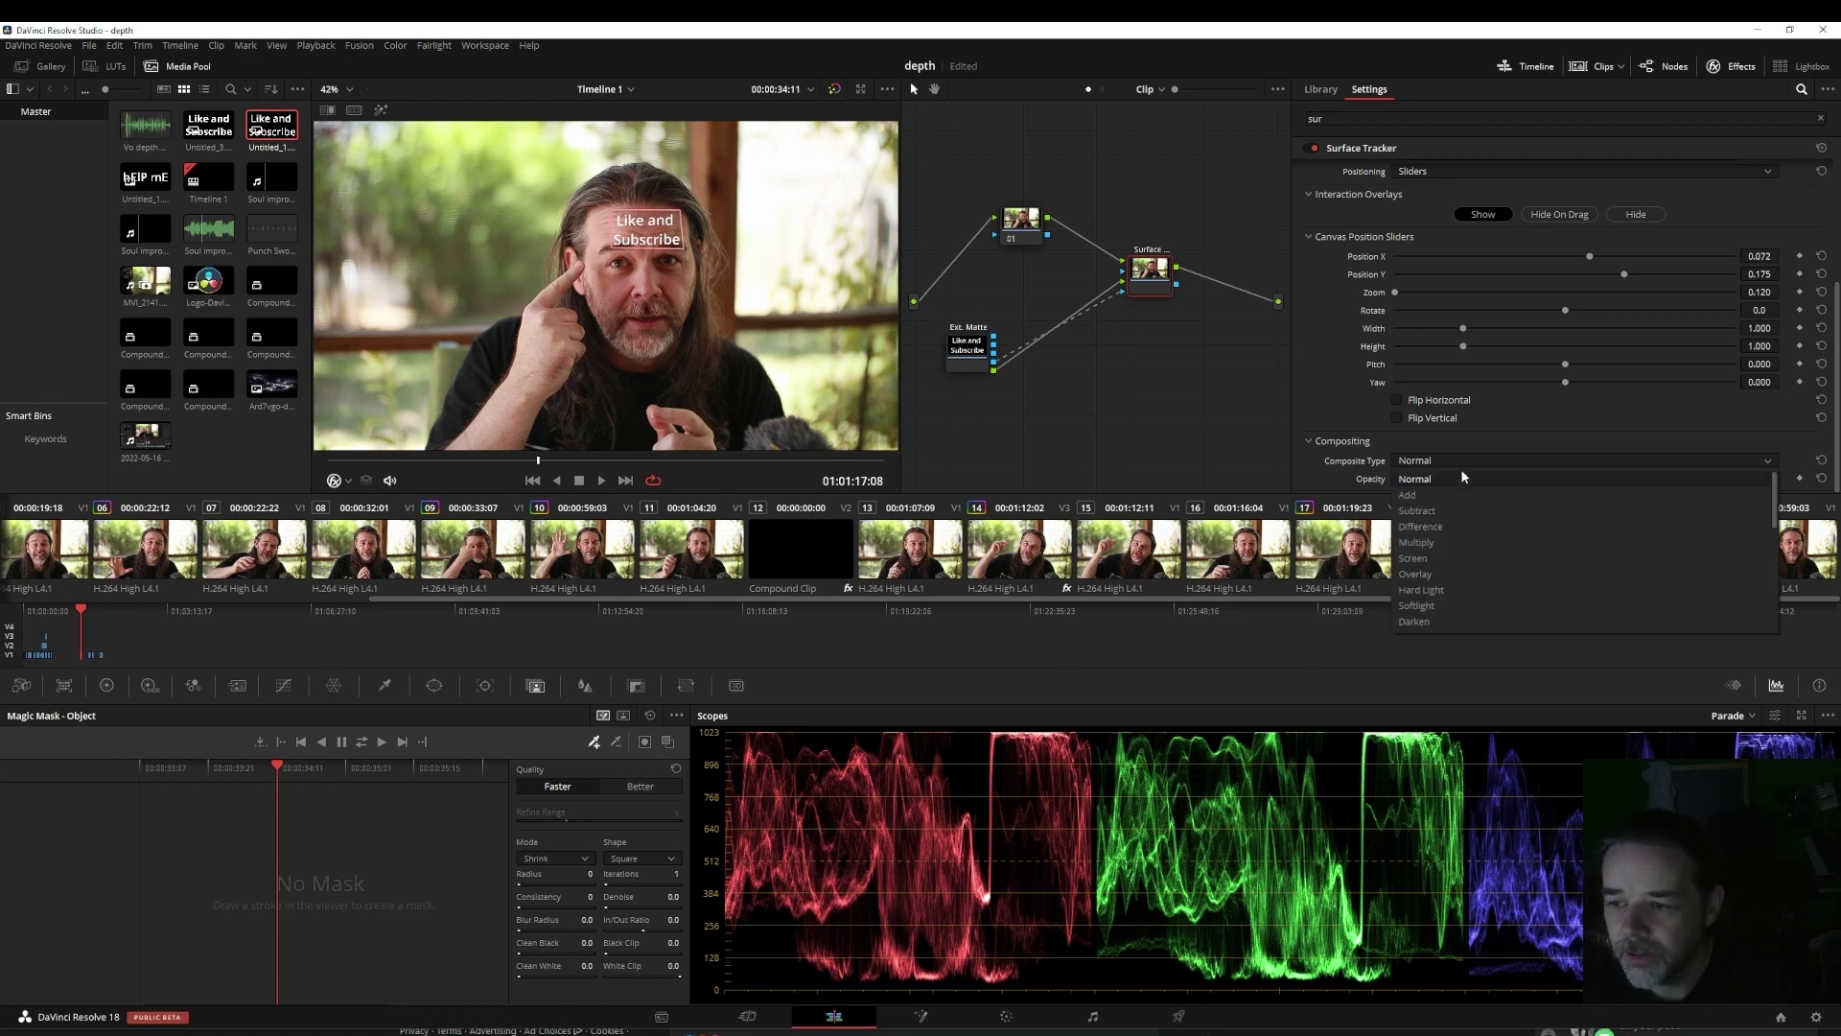
click(1442, 573)
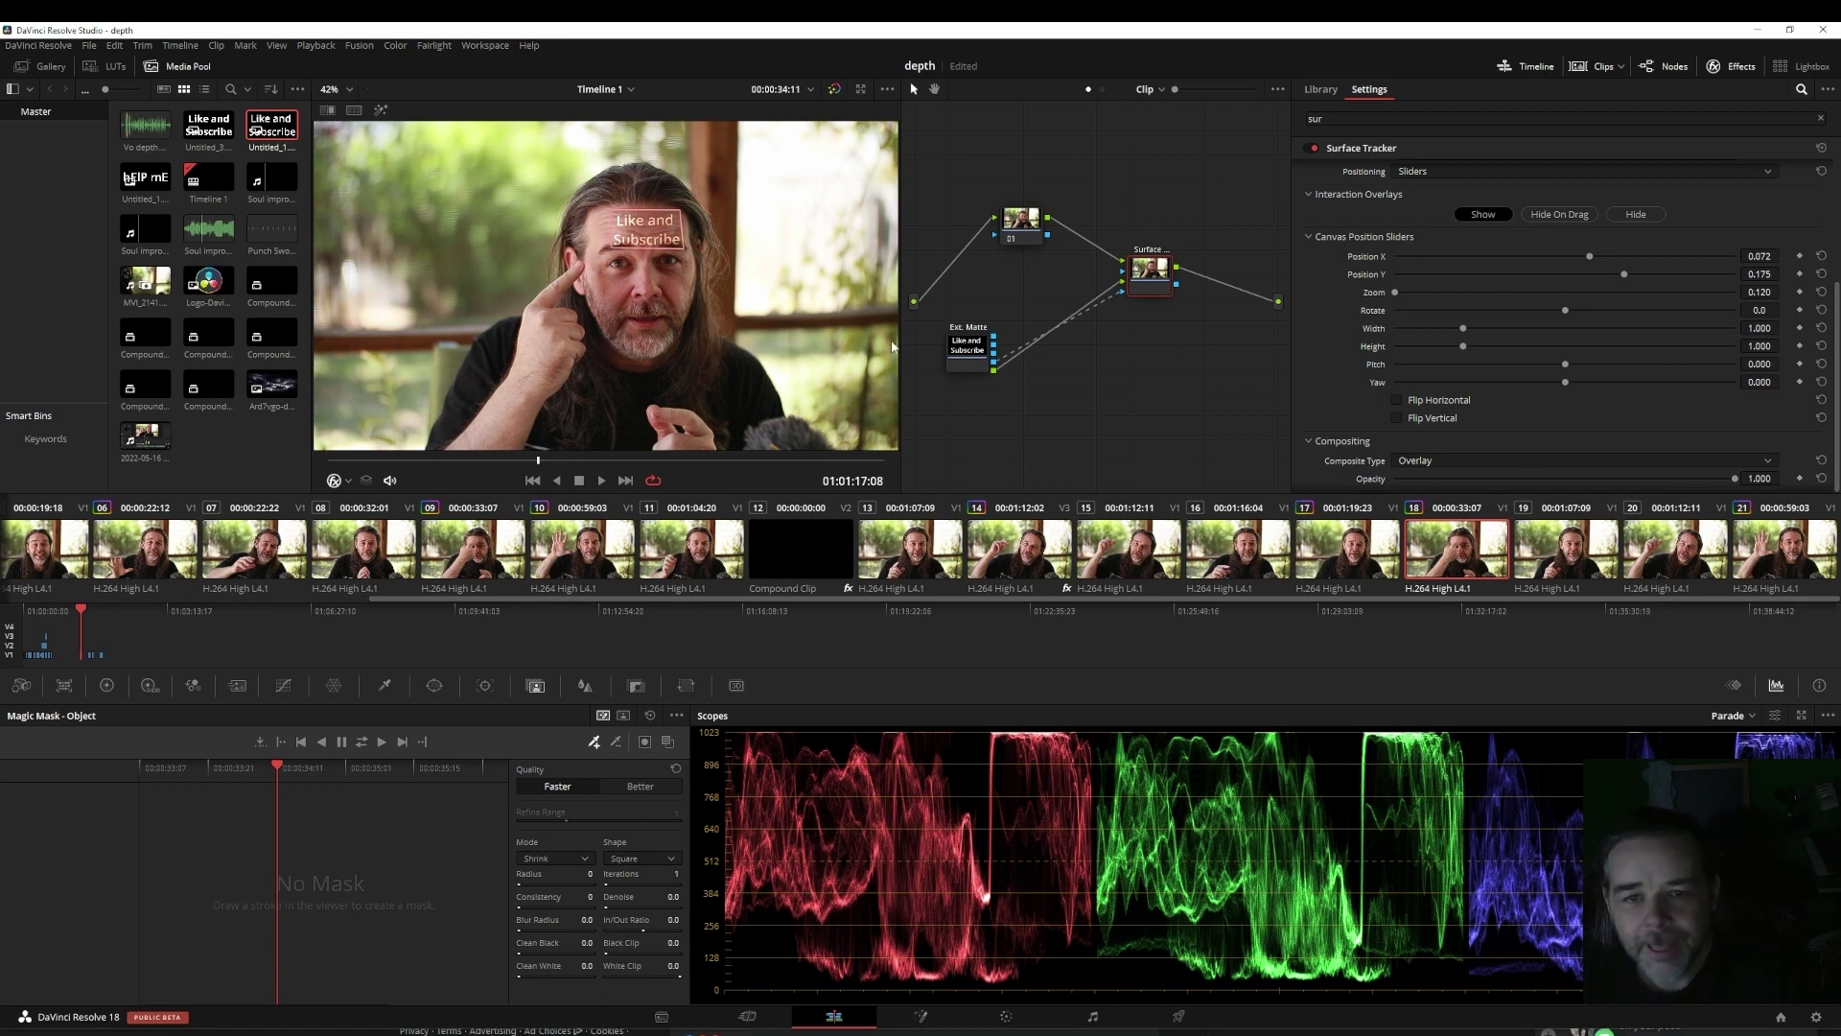
Step: Keyframe the overlay opacity at 1.000 on frame 01:01:16:21, lower it to the minimum at 01:01:16:04, and play the fade-in
drag(539, 460, 455, 470)
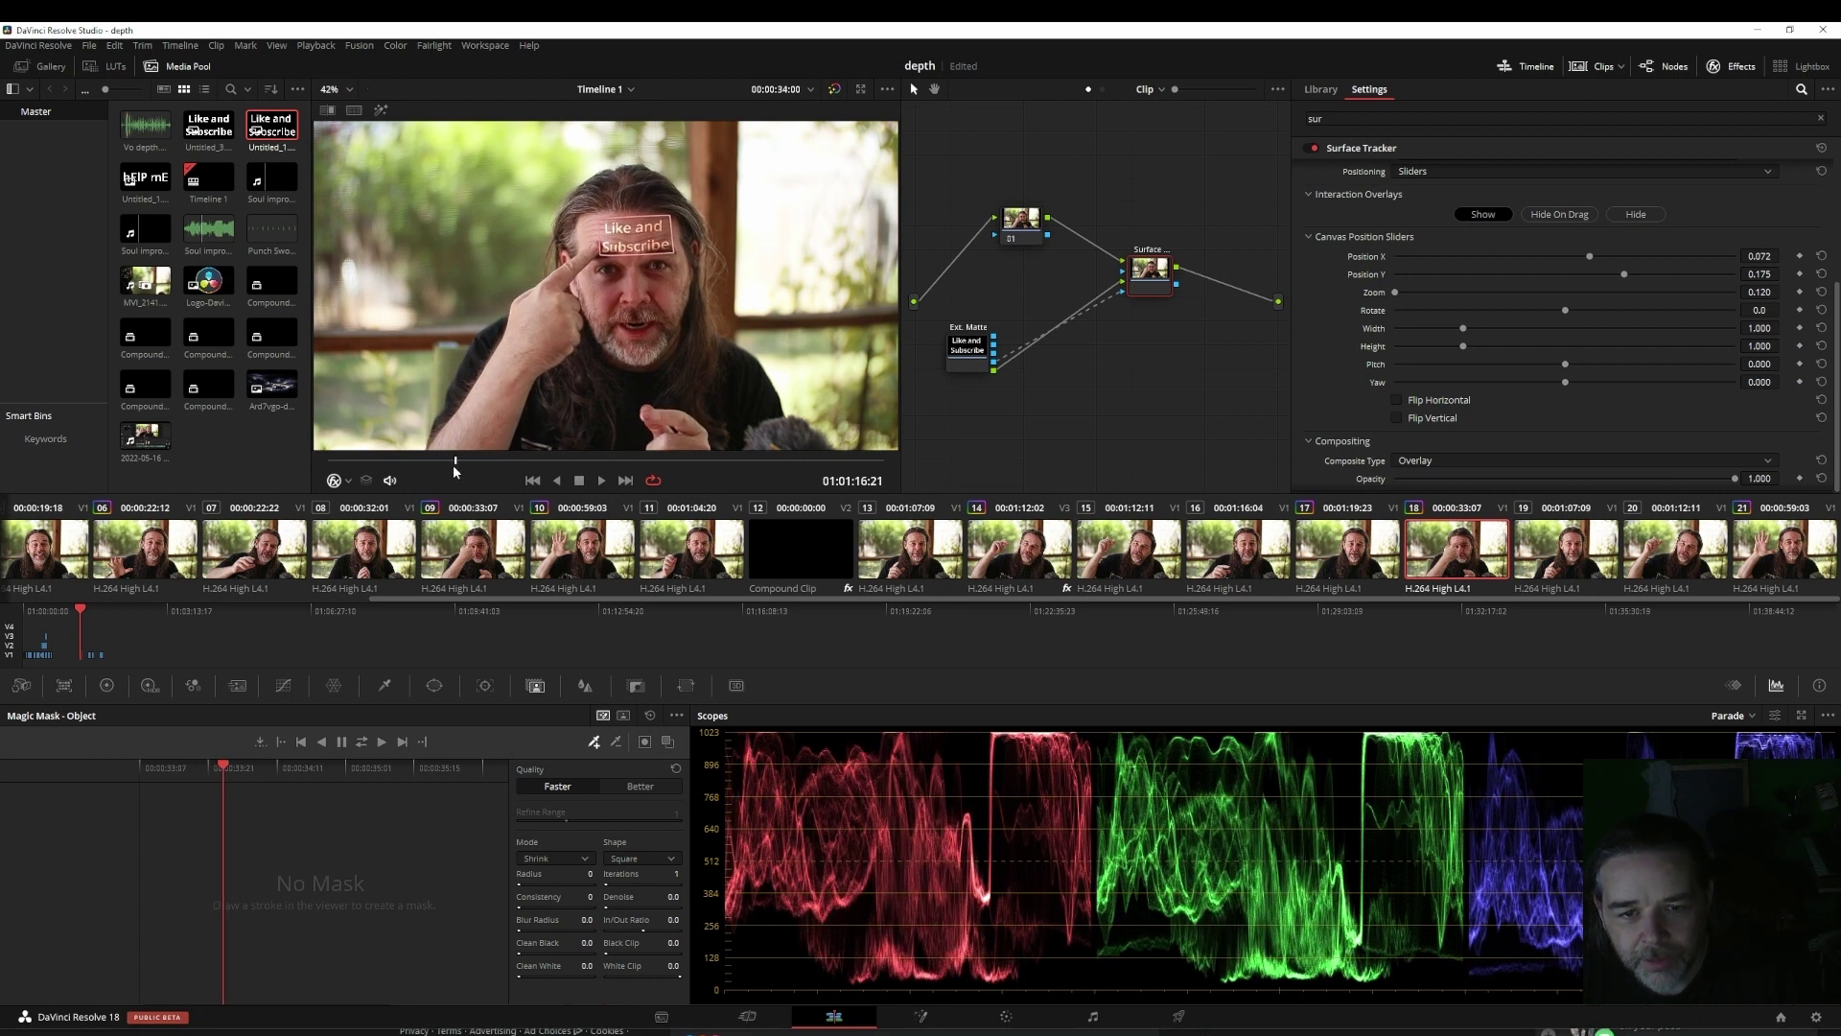
click(1801, 479)
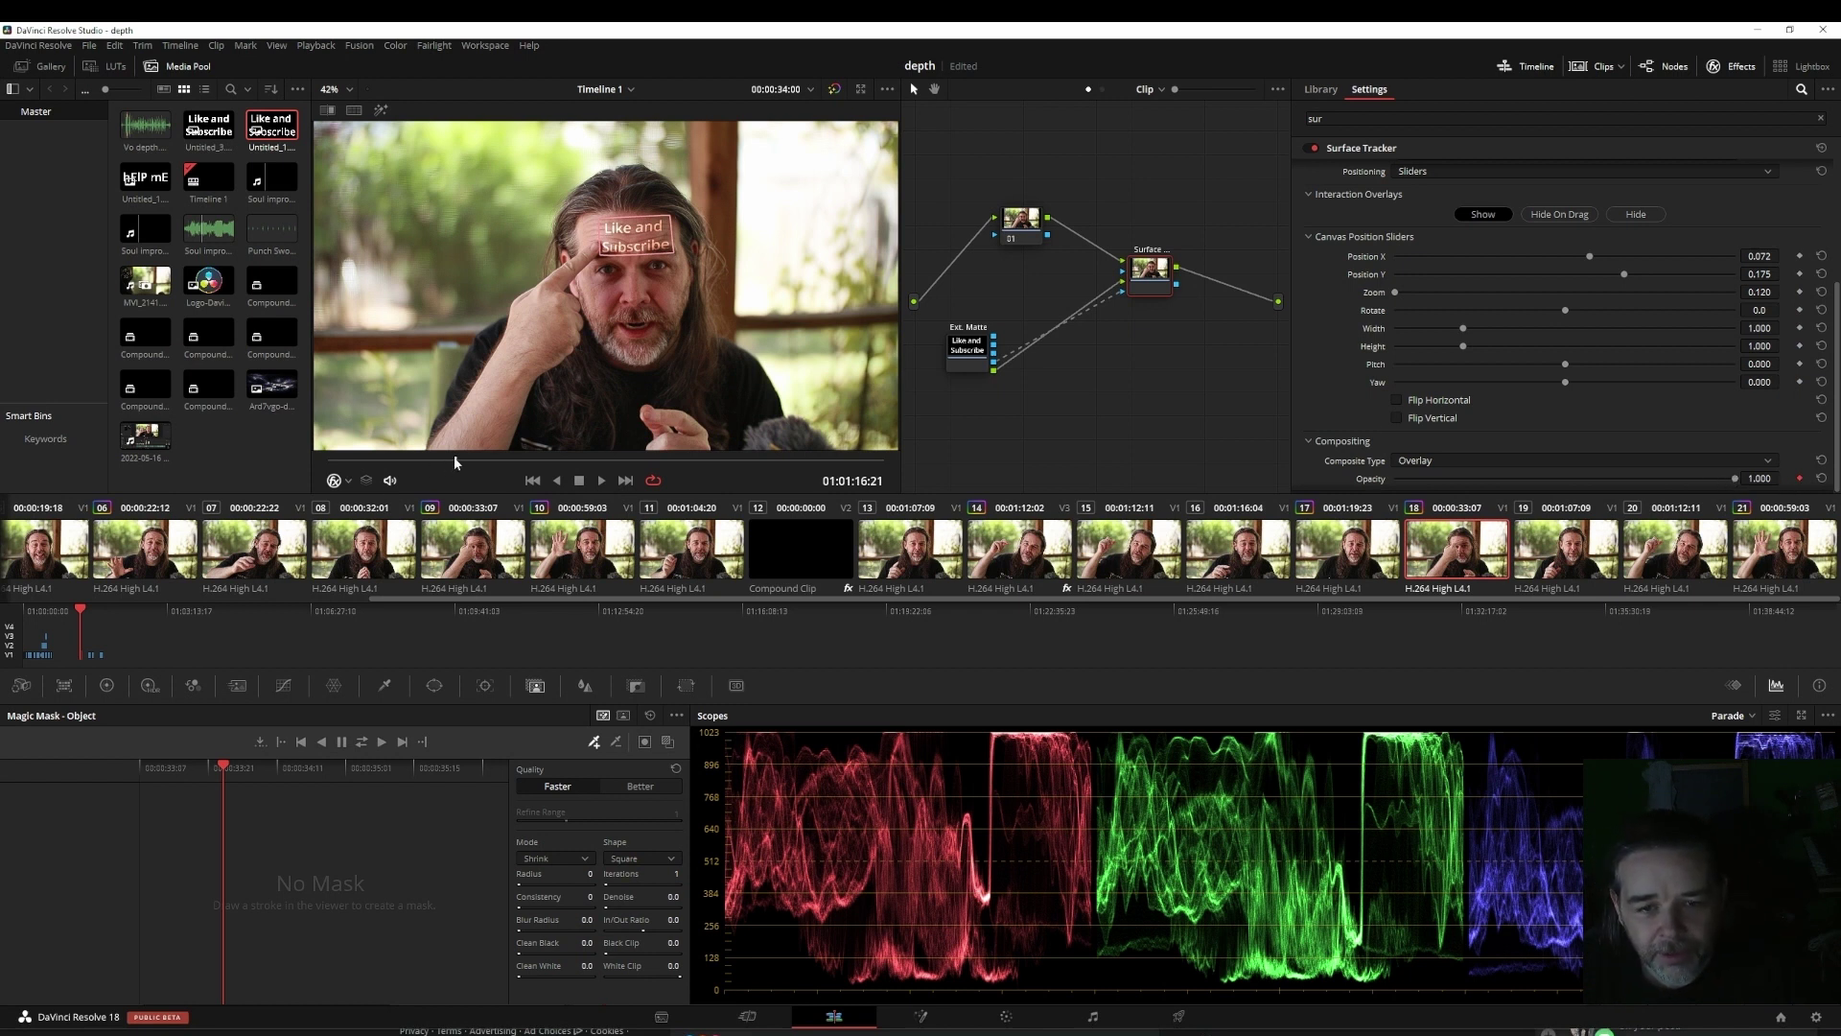
drag(454, 461, 328, 465)
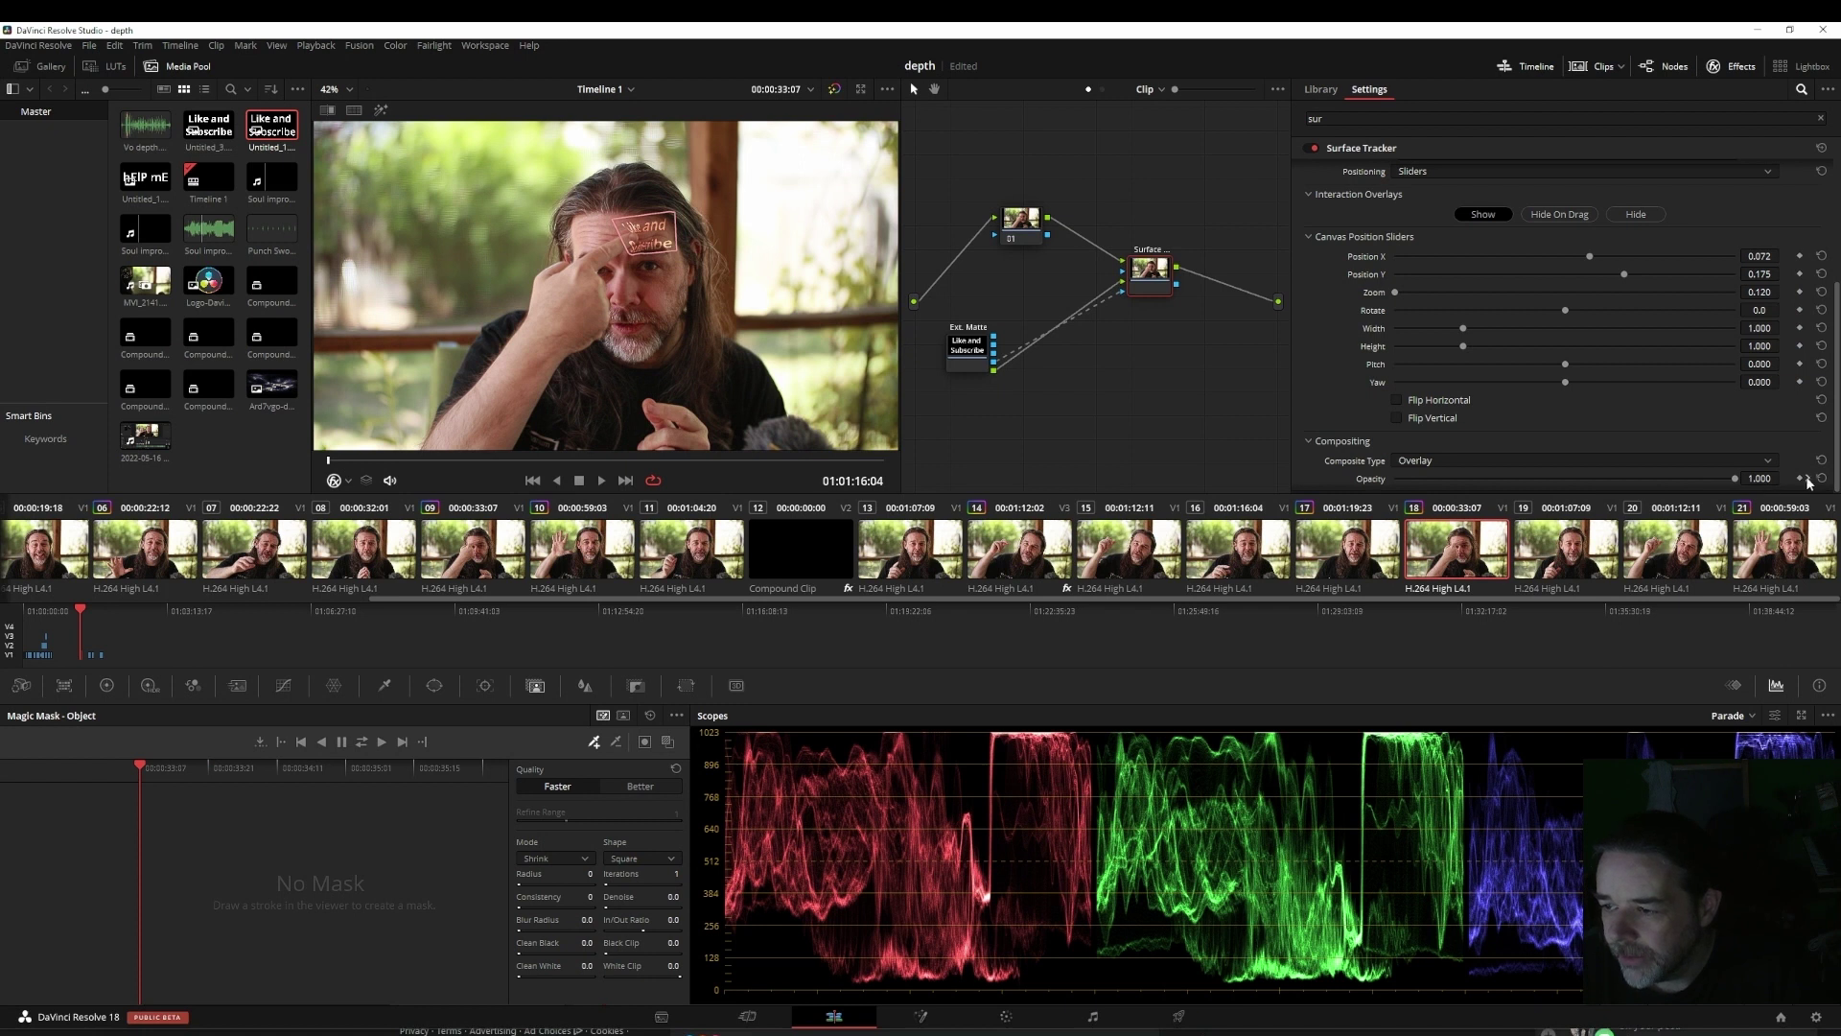
drag(1718, 478, 1362, 480)
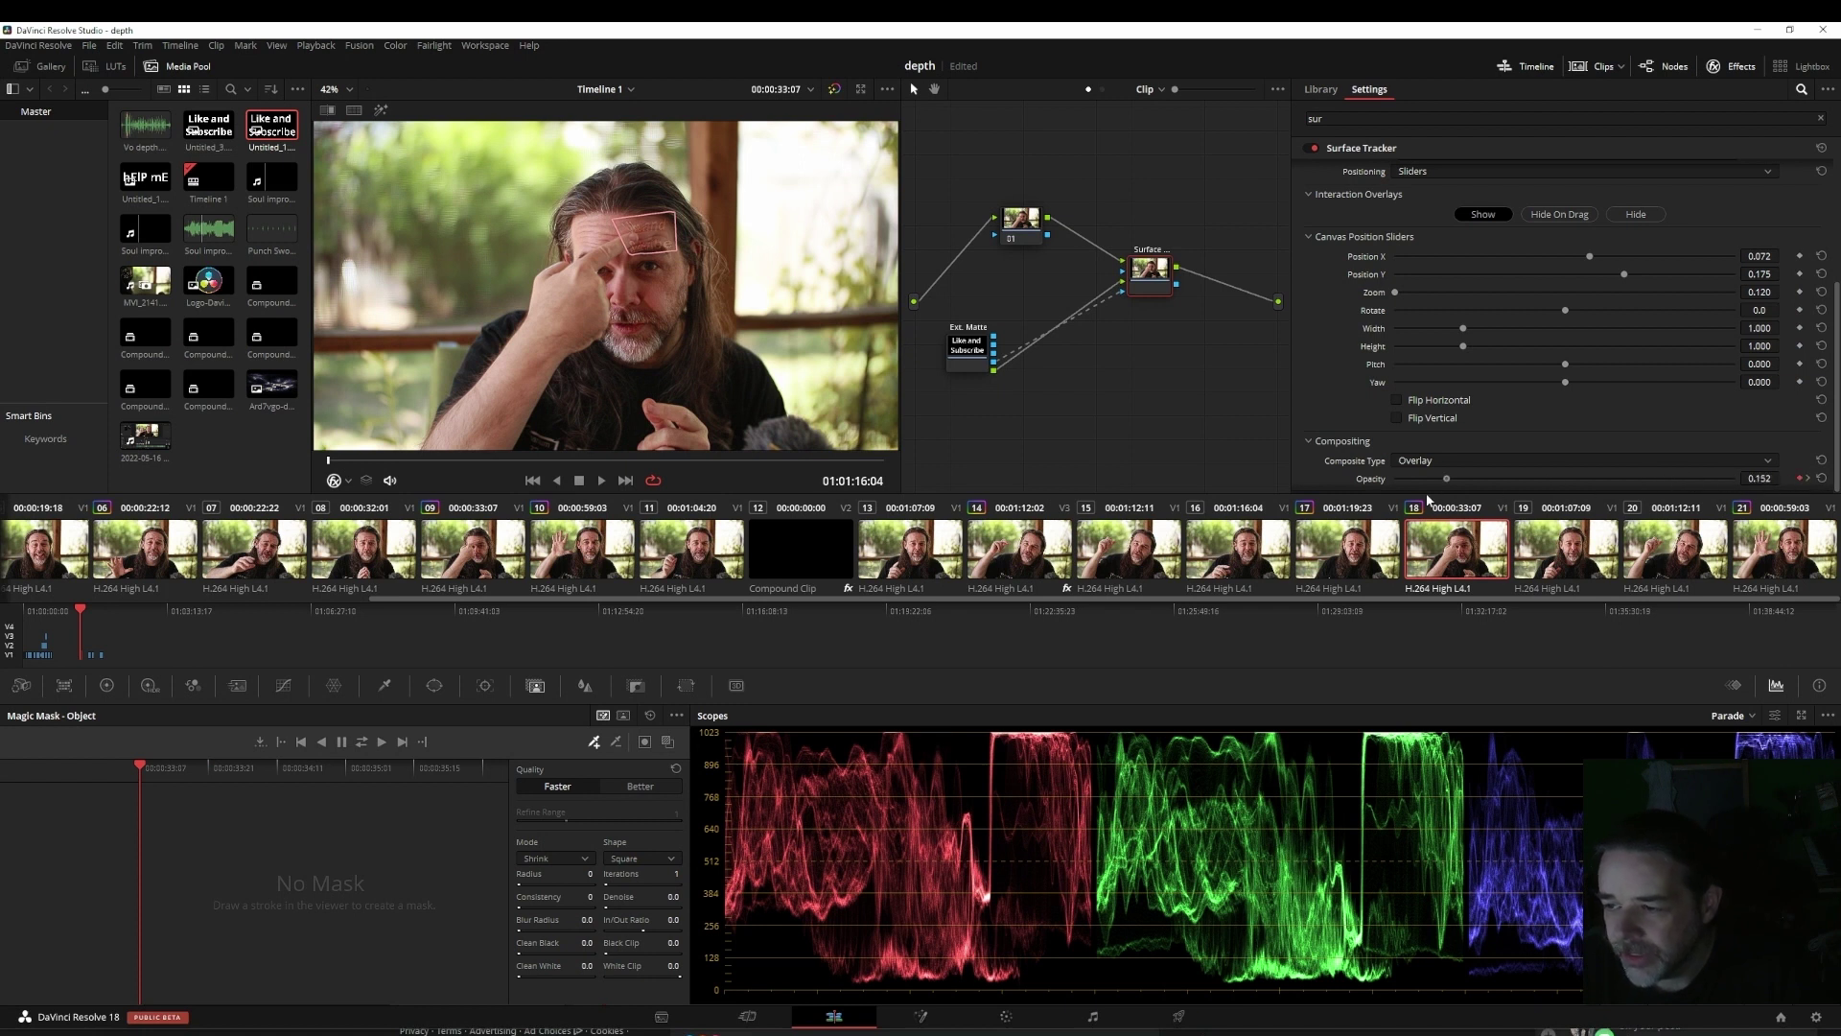
key(space)
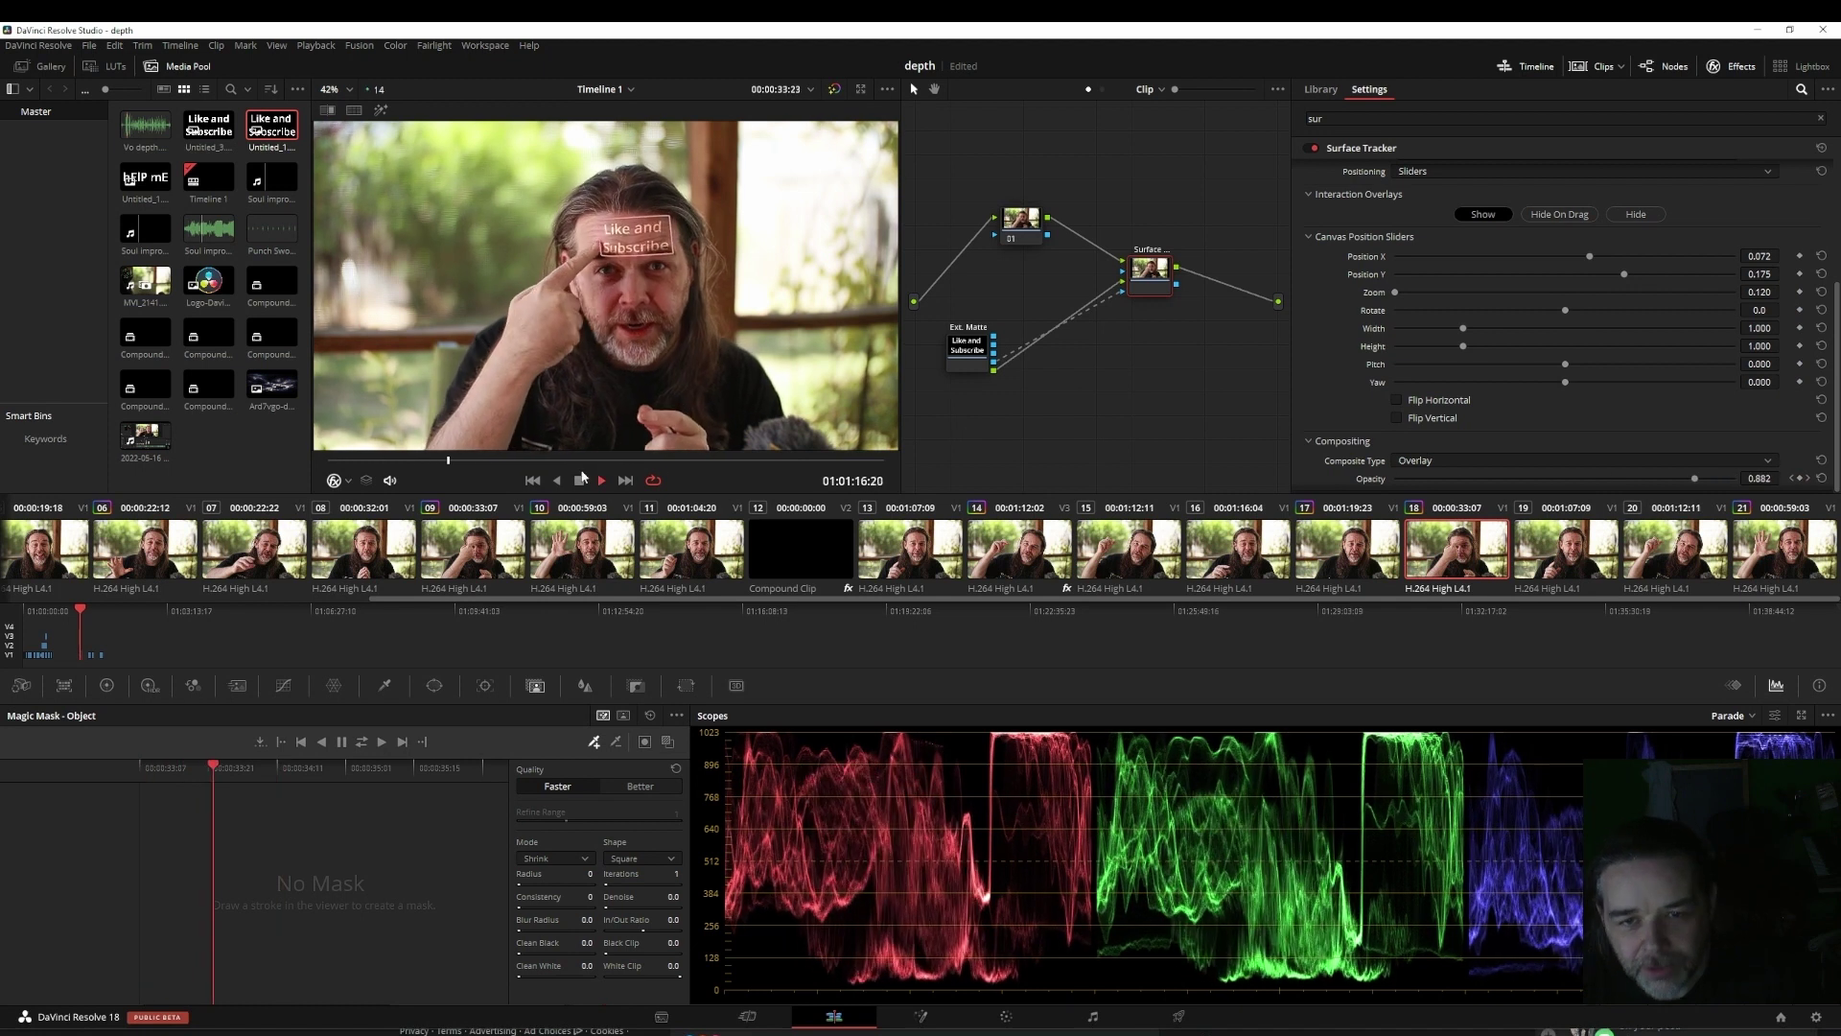
key(space)
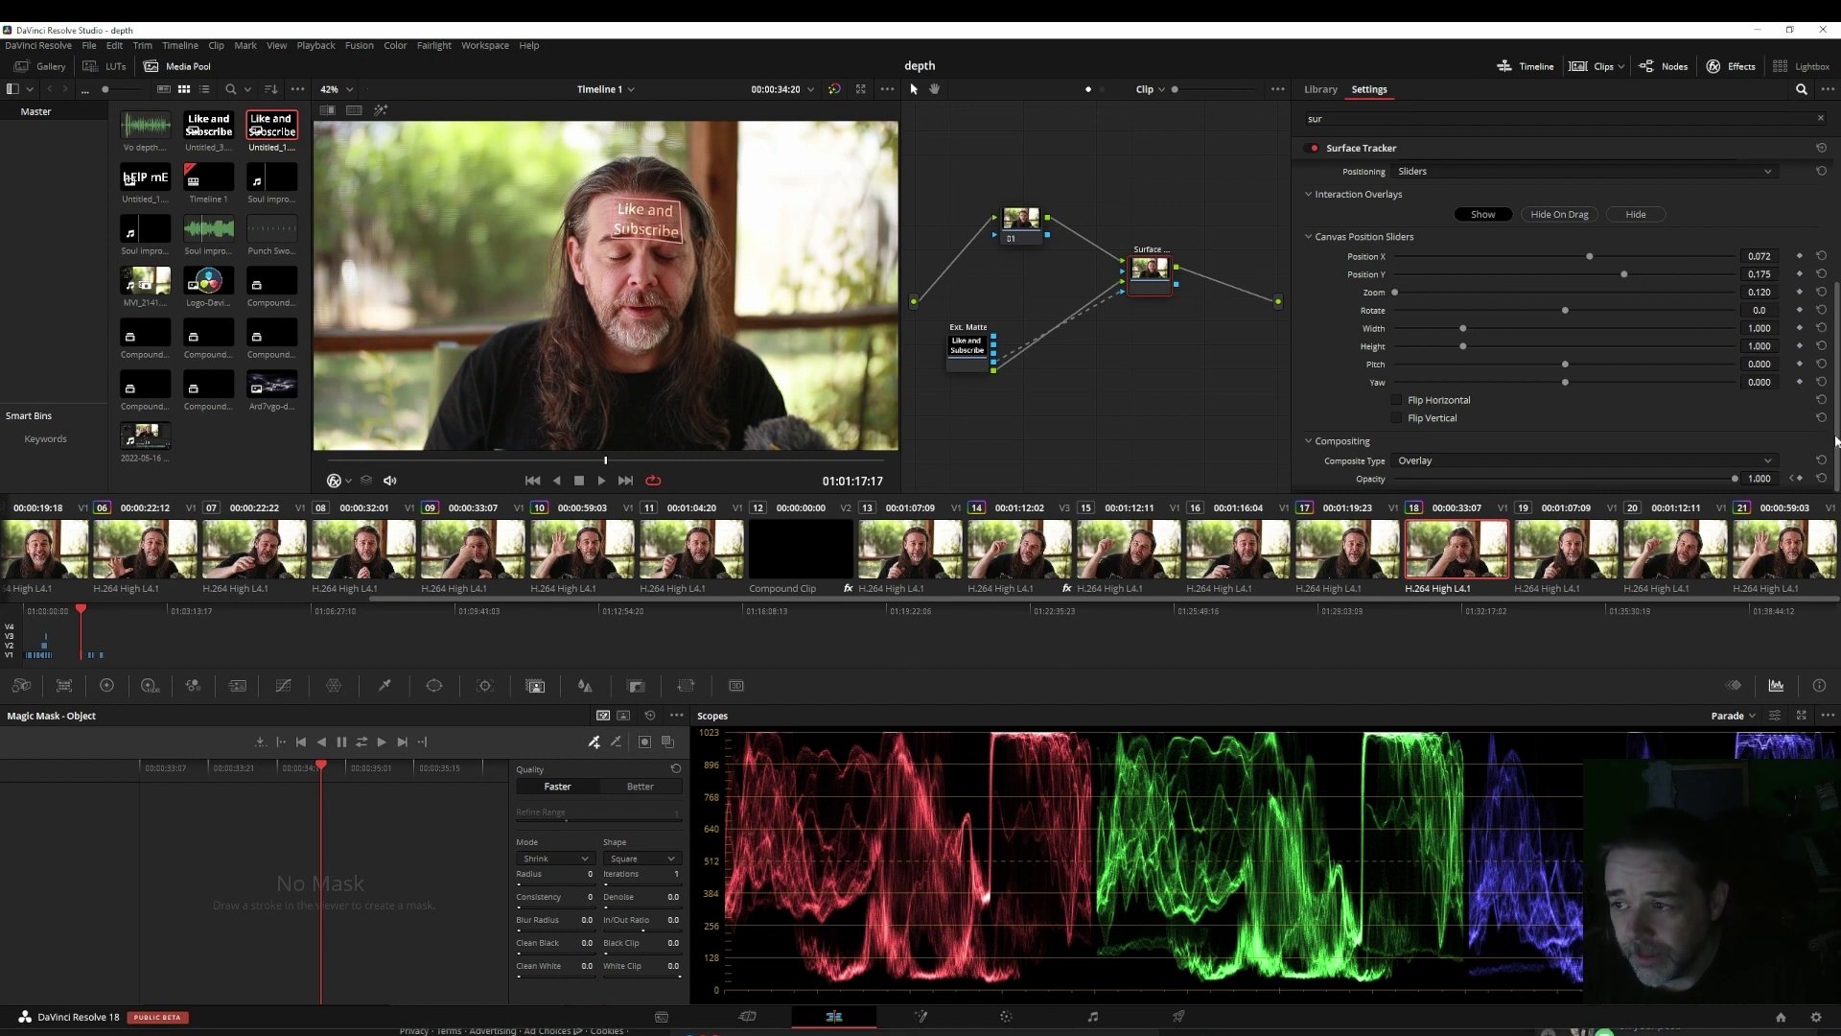
Step: Try the Difference composite type on the title overlay, and set it back to Overlay
mouse_move(1838, 443)
mouse_down()
mouse_move(1813, 303)
mouse_move(1817, 442)
mouse_up()
click(1590, 461)
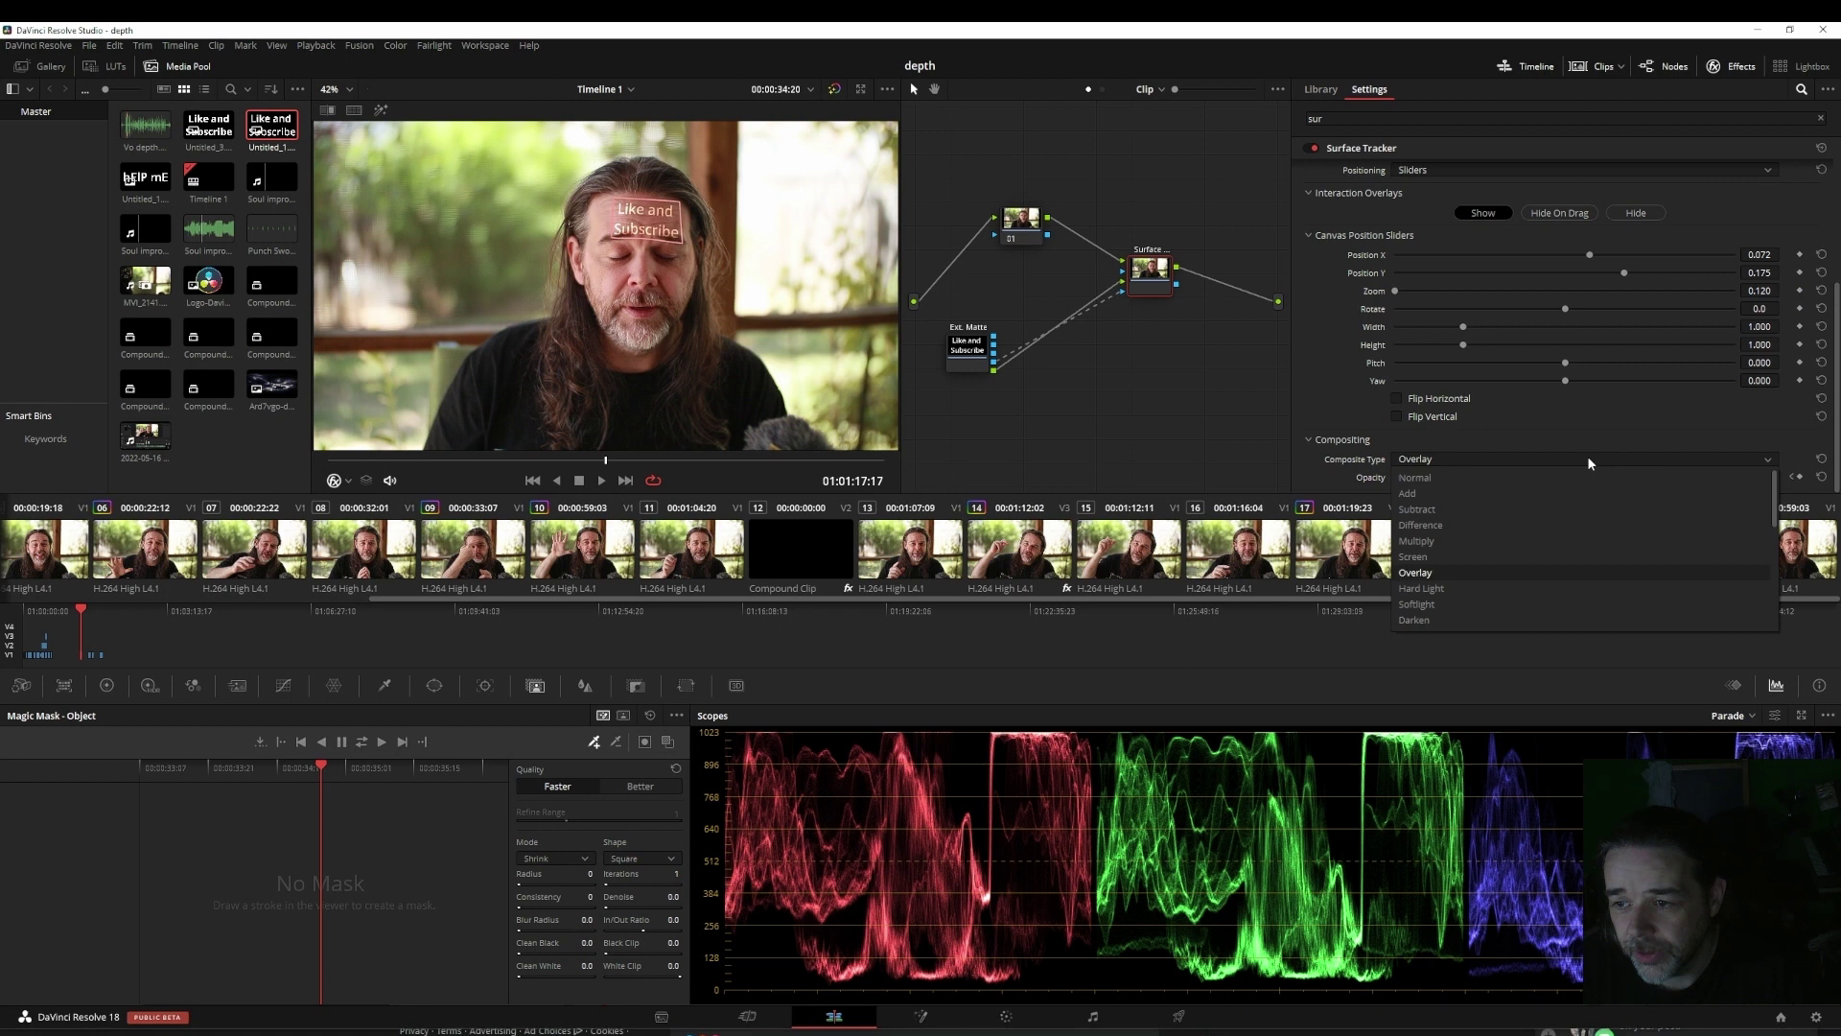
click(1561, 510)
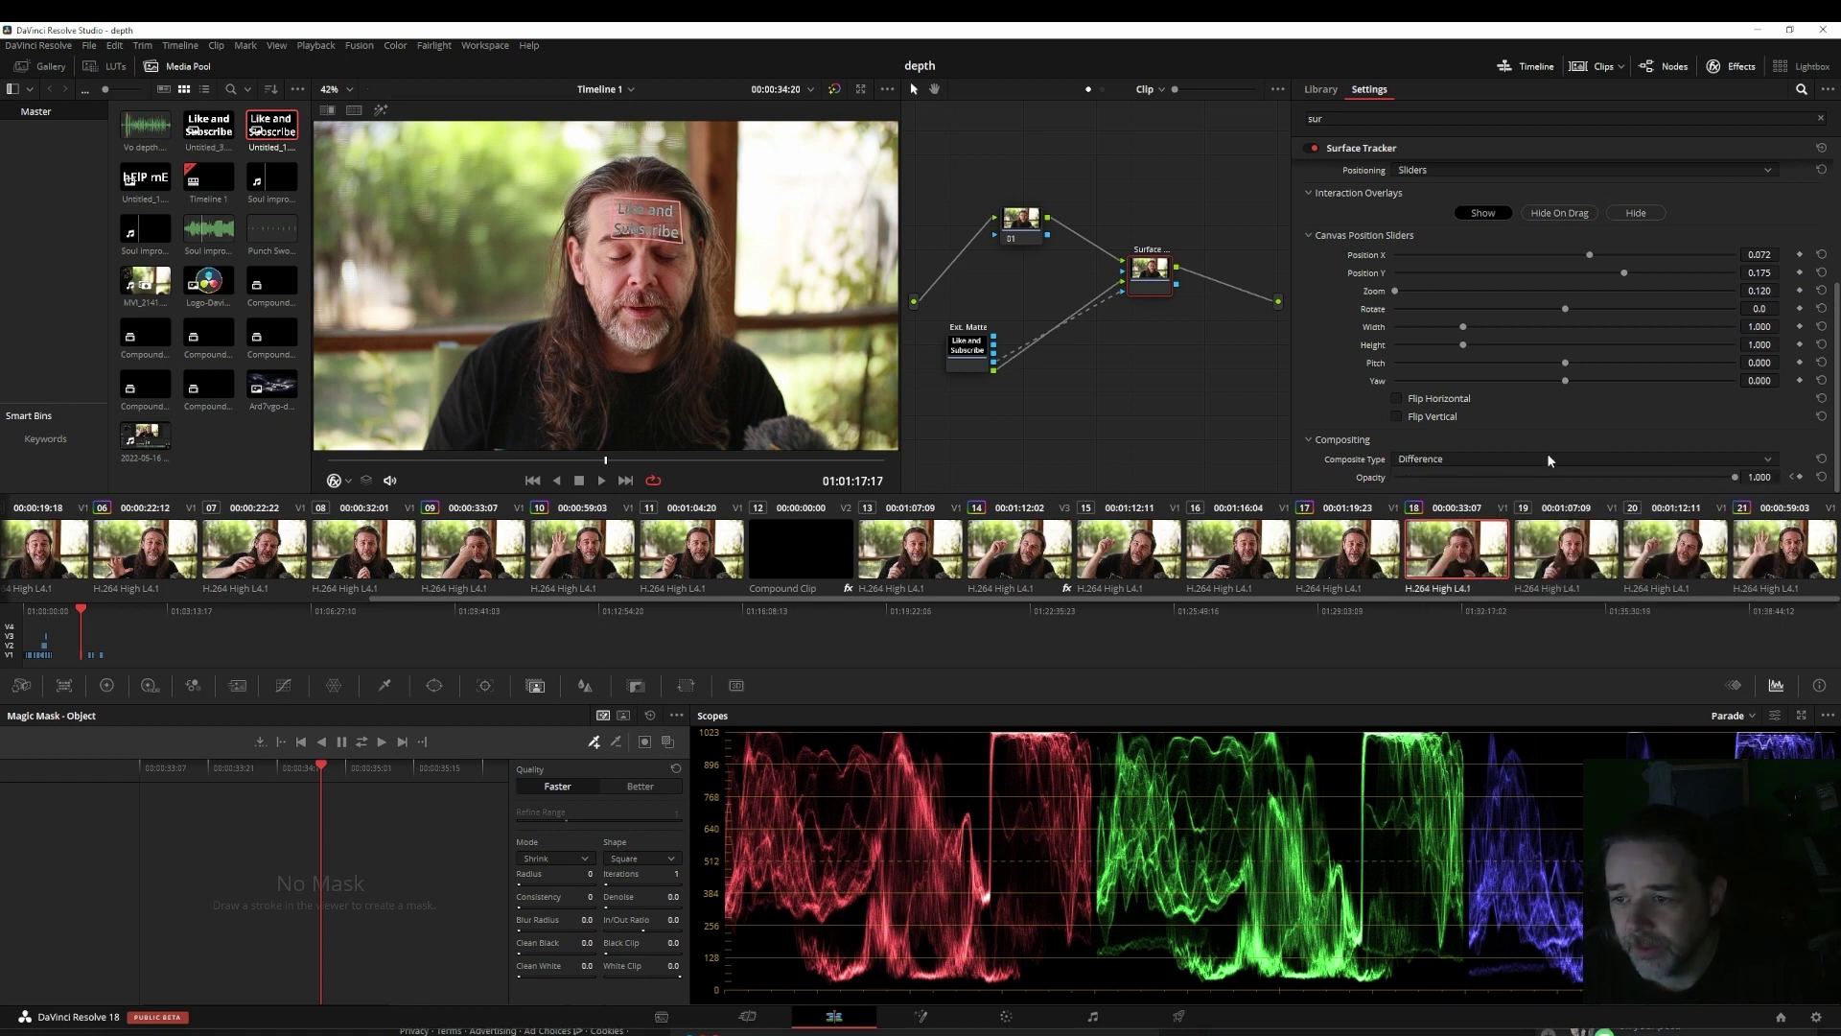
click(1548, 458)
click(1522, 573)
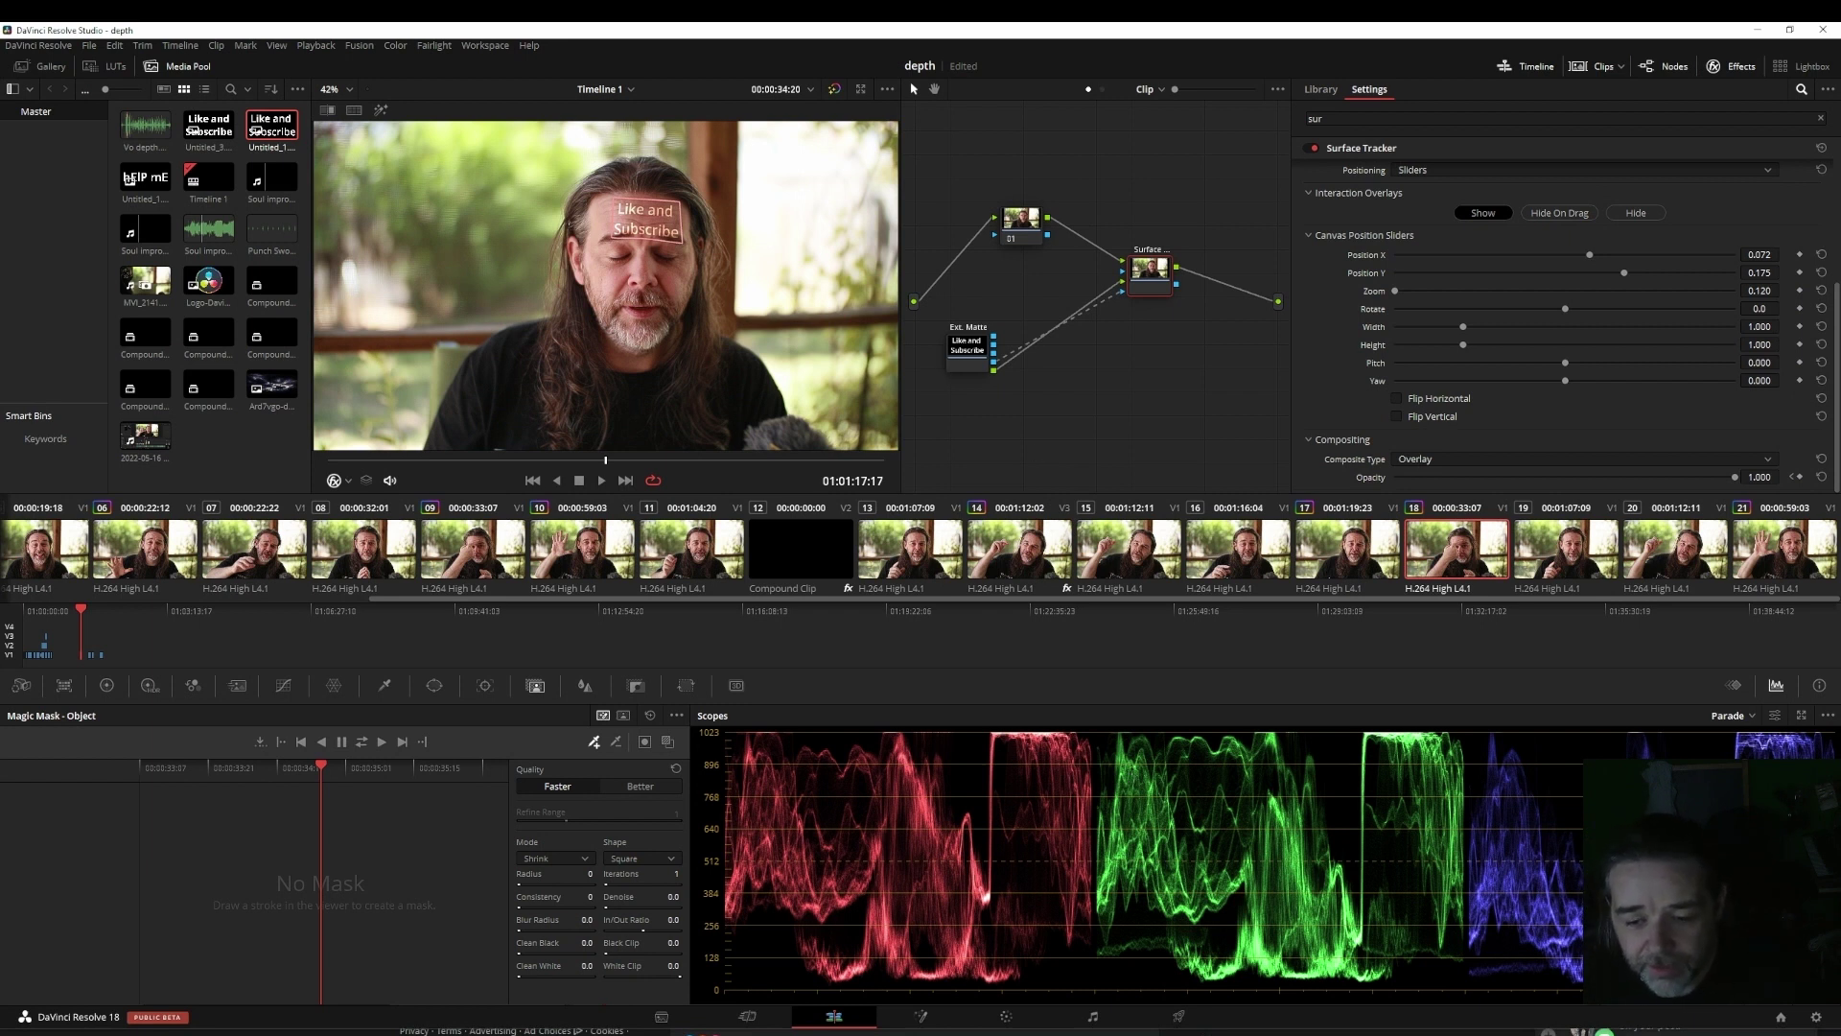
Step: On the Edit page, open the "Like and Subscribe" PNG from the media pool in the viewer to examine it
key(shift+4)
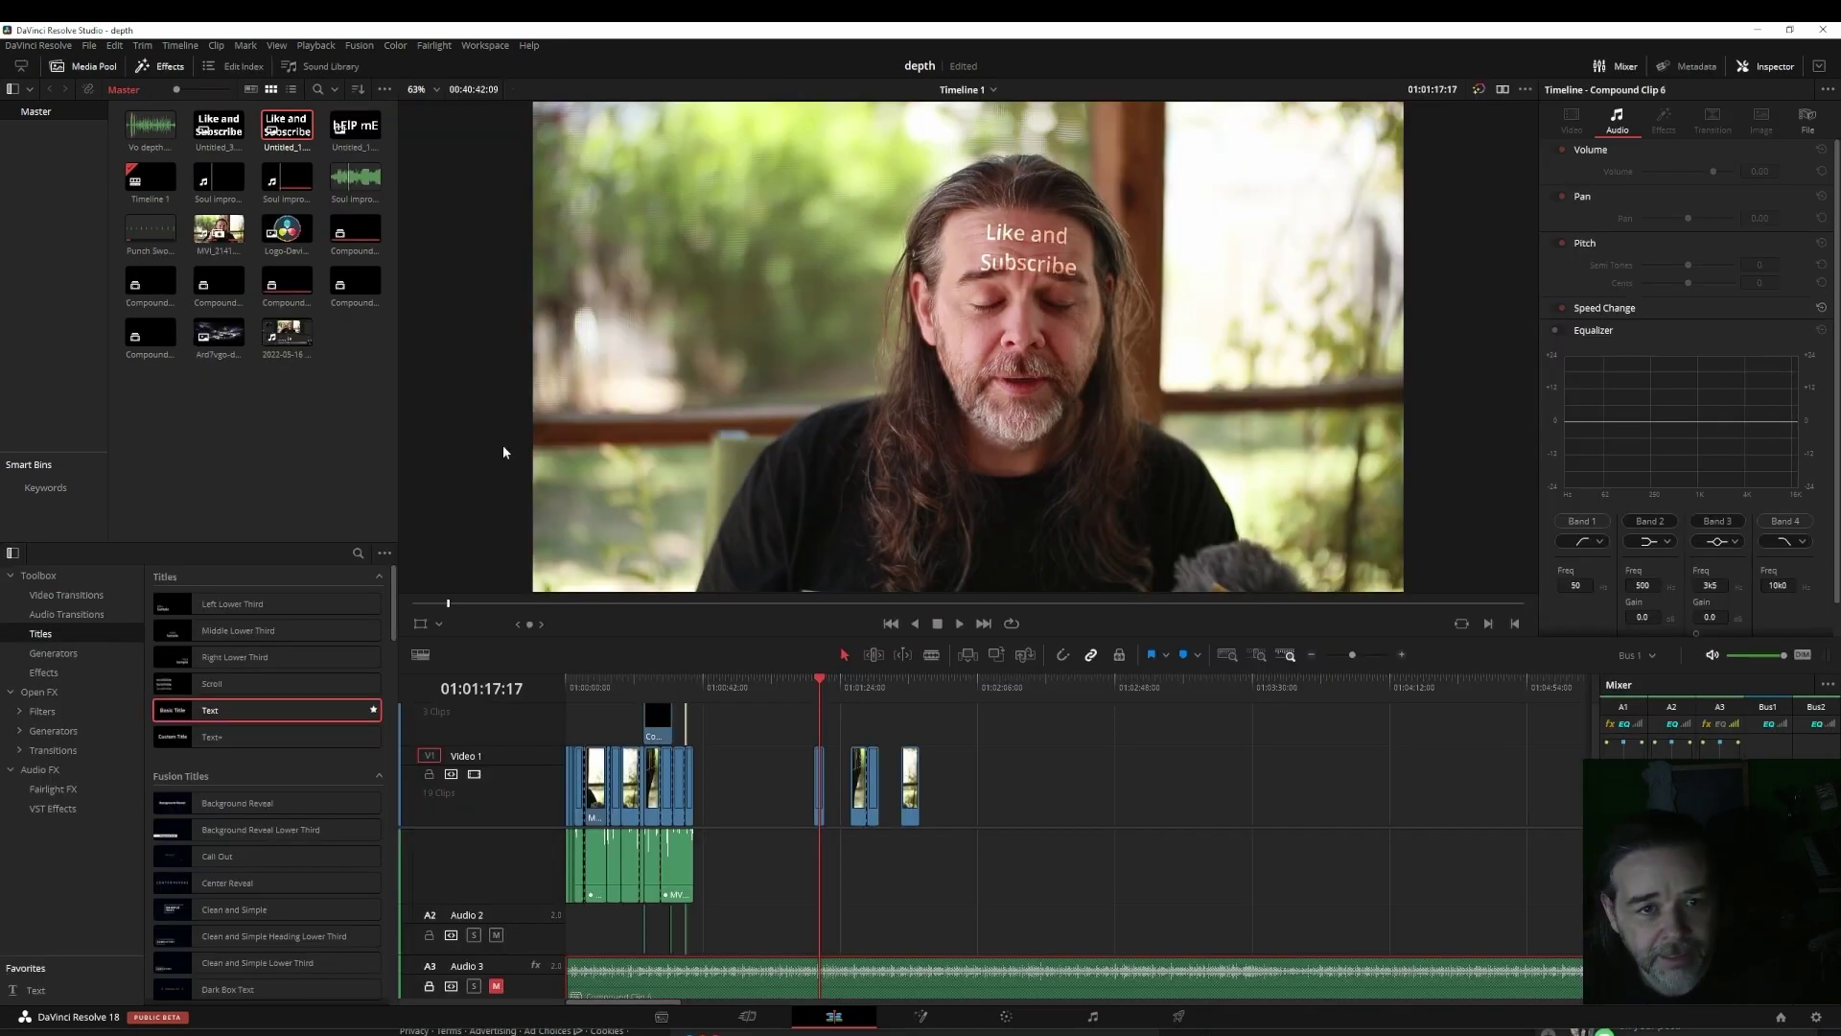
click(347, 127)
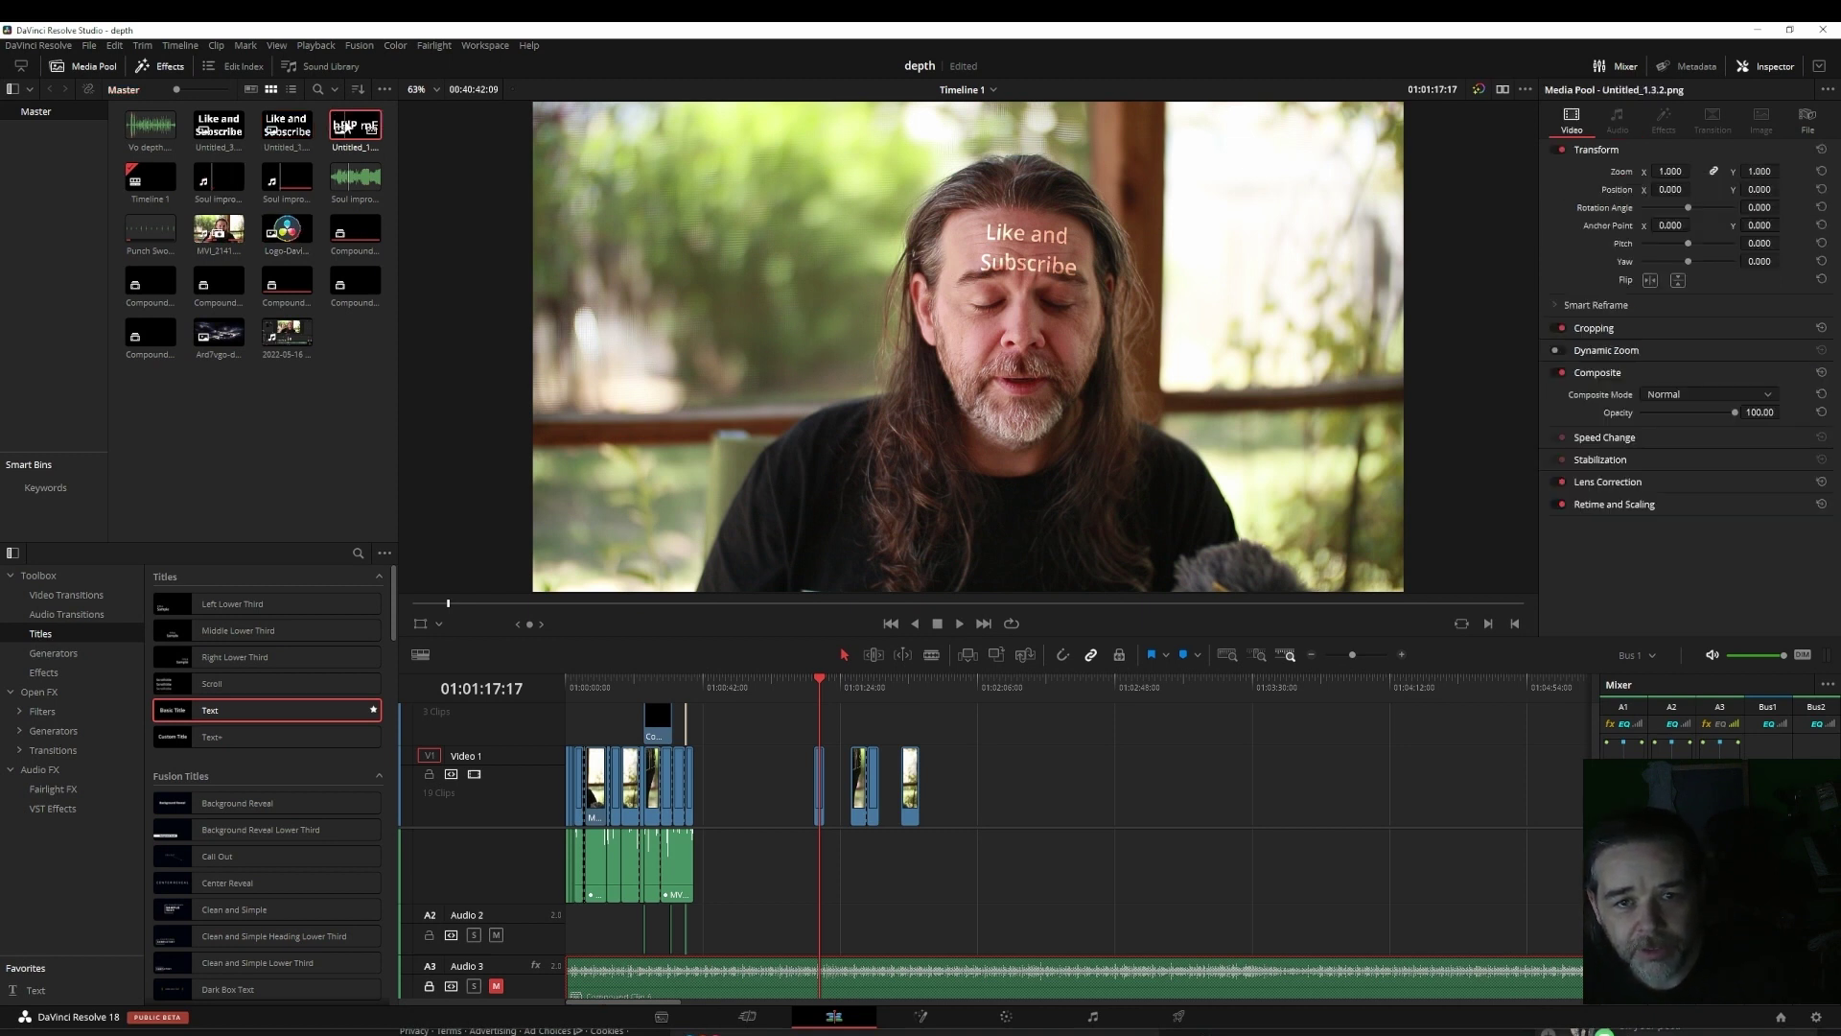
double_click(287, 125)
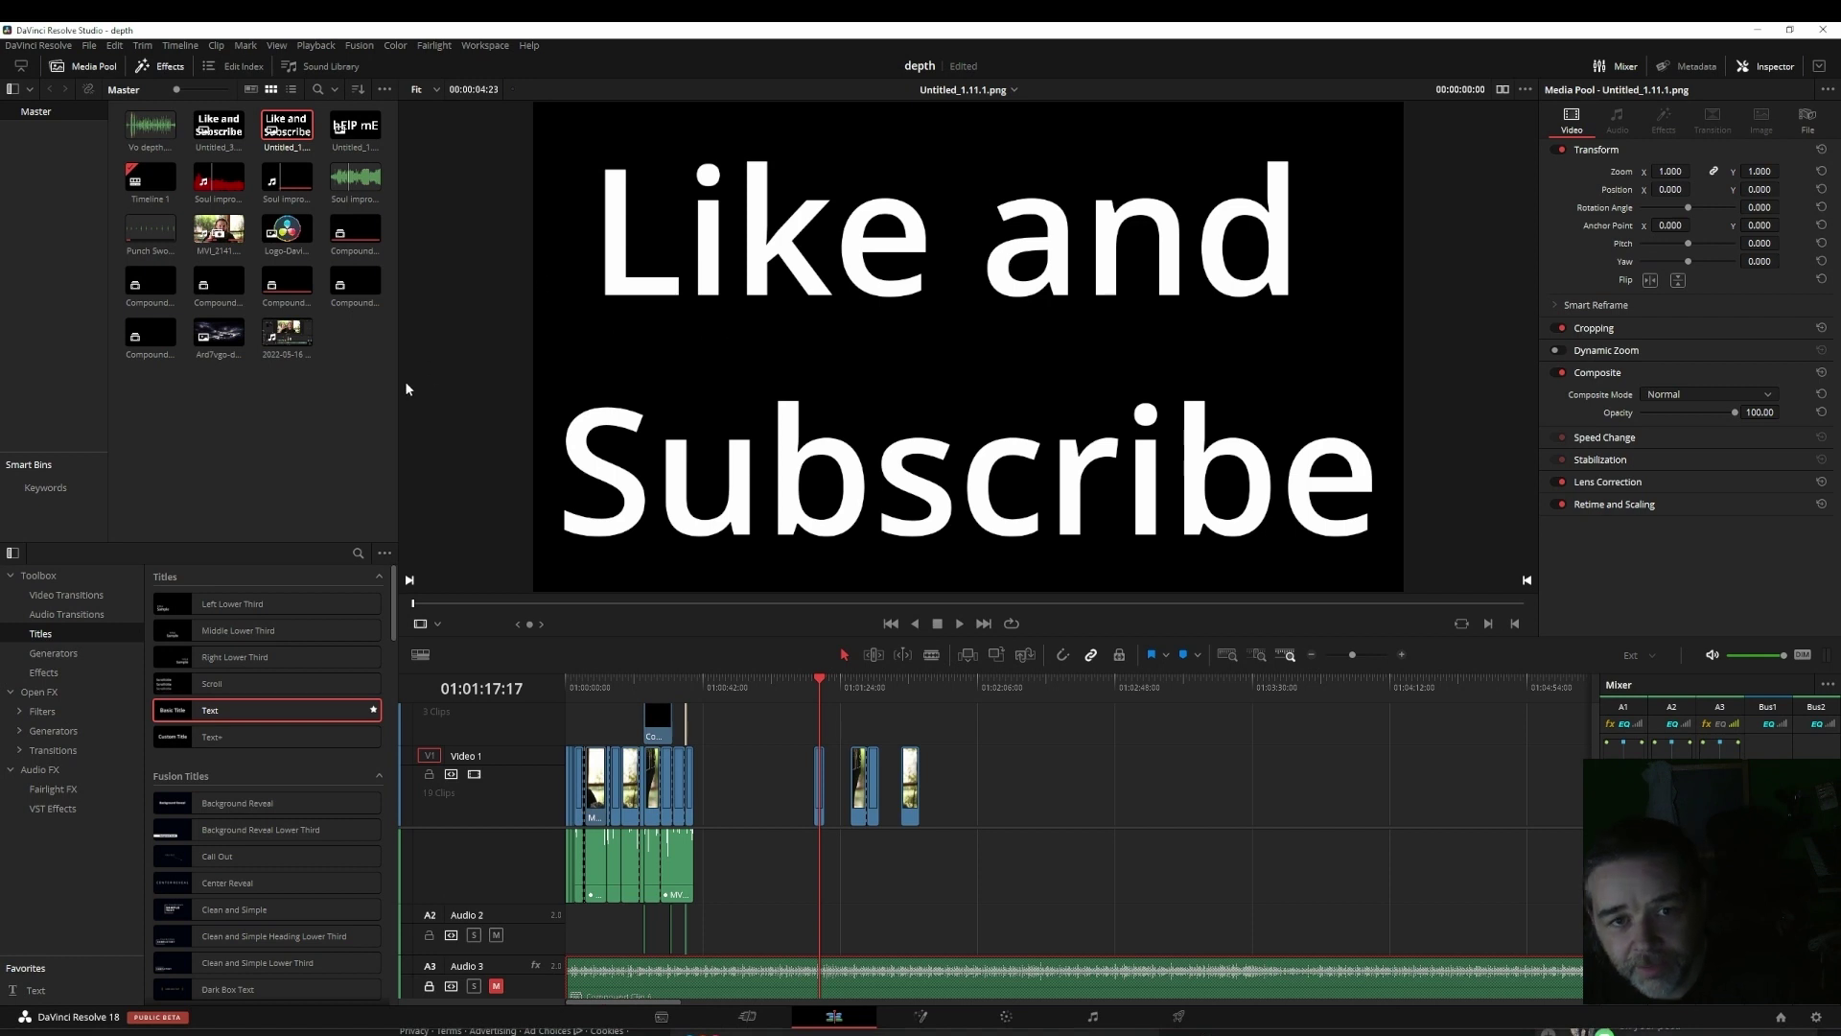
Step: Move the playhead to 01:01:43:19 and select the last clip on the Video 1 track
drag(862, 689, 900, 688)
click(916, 774)
key(space)
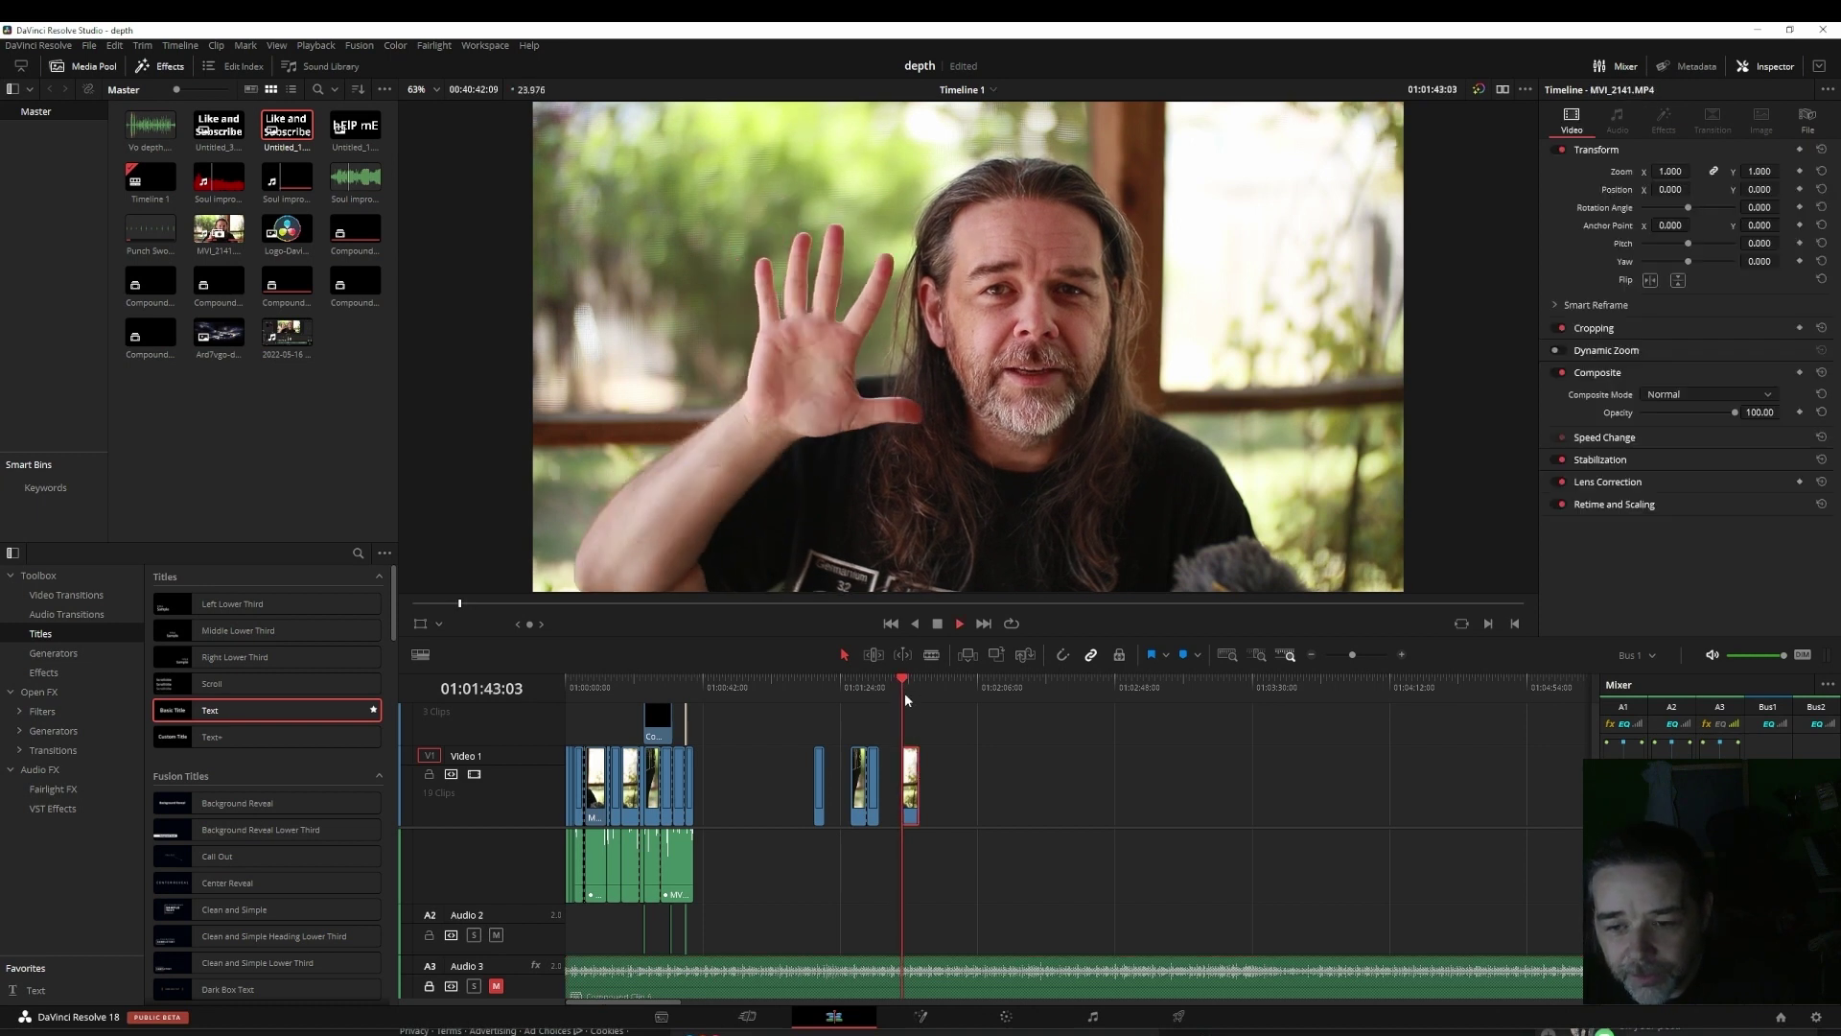
click(900, 683)
drag(901, 685, 905, 685)
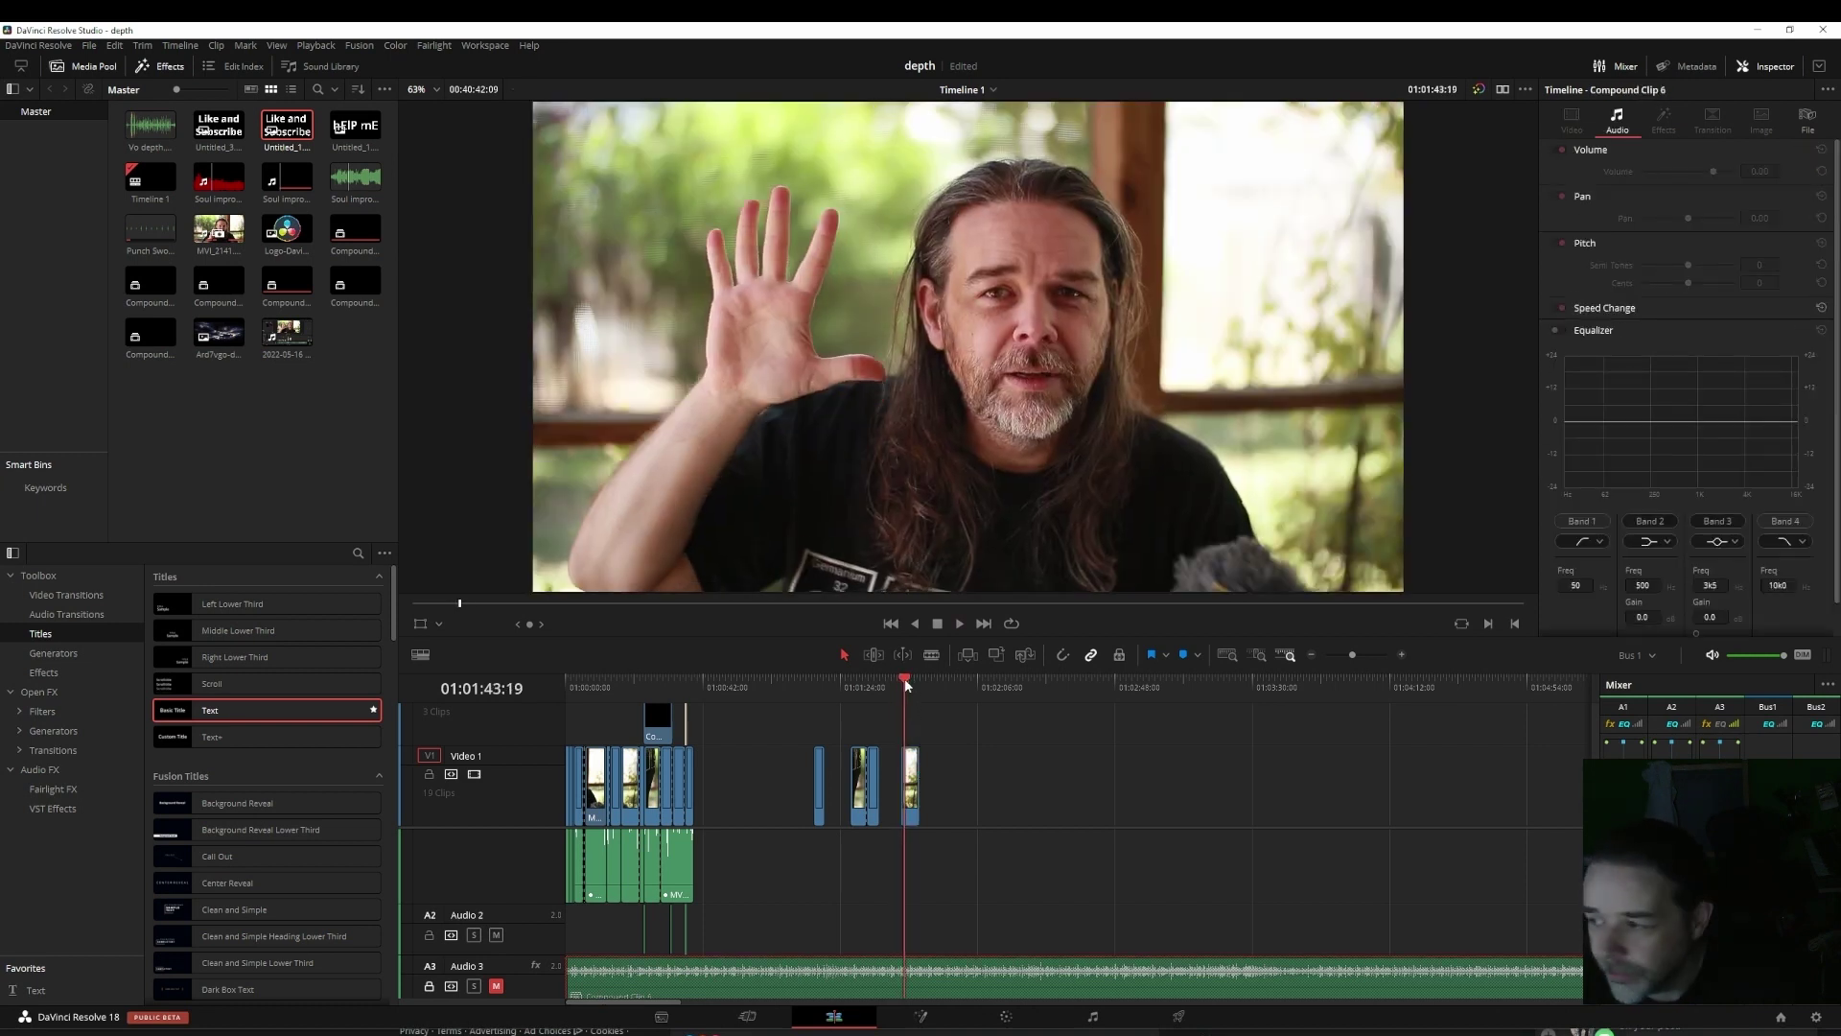
click(914, 806)
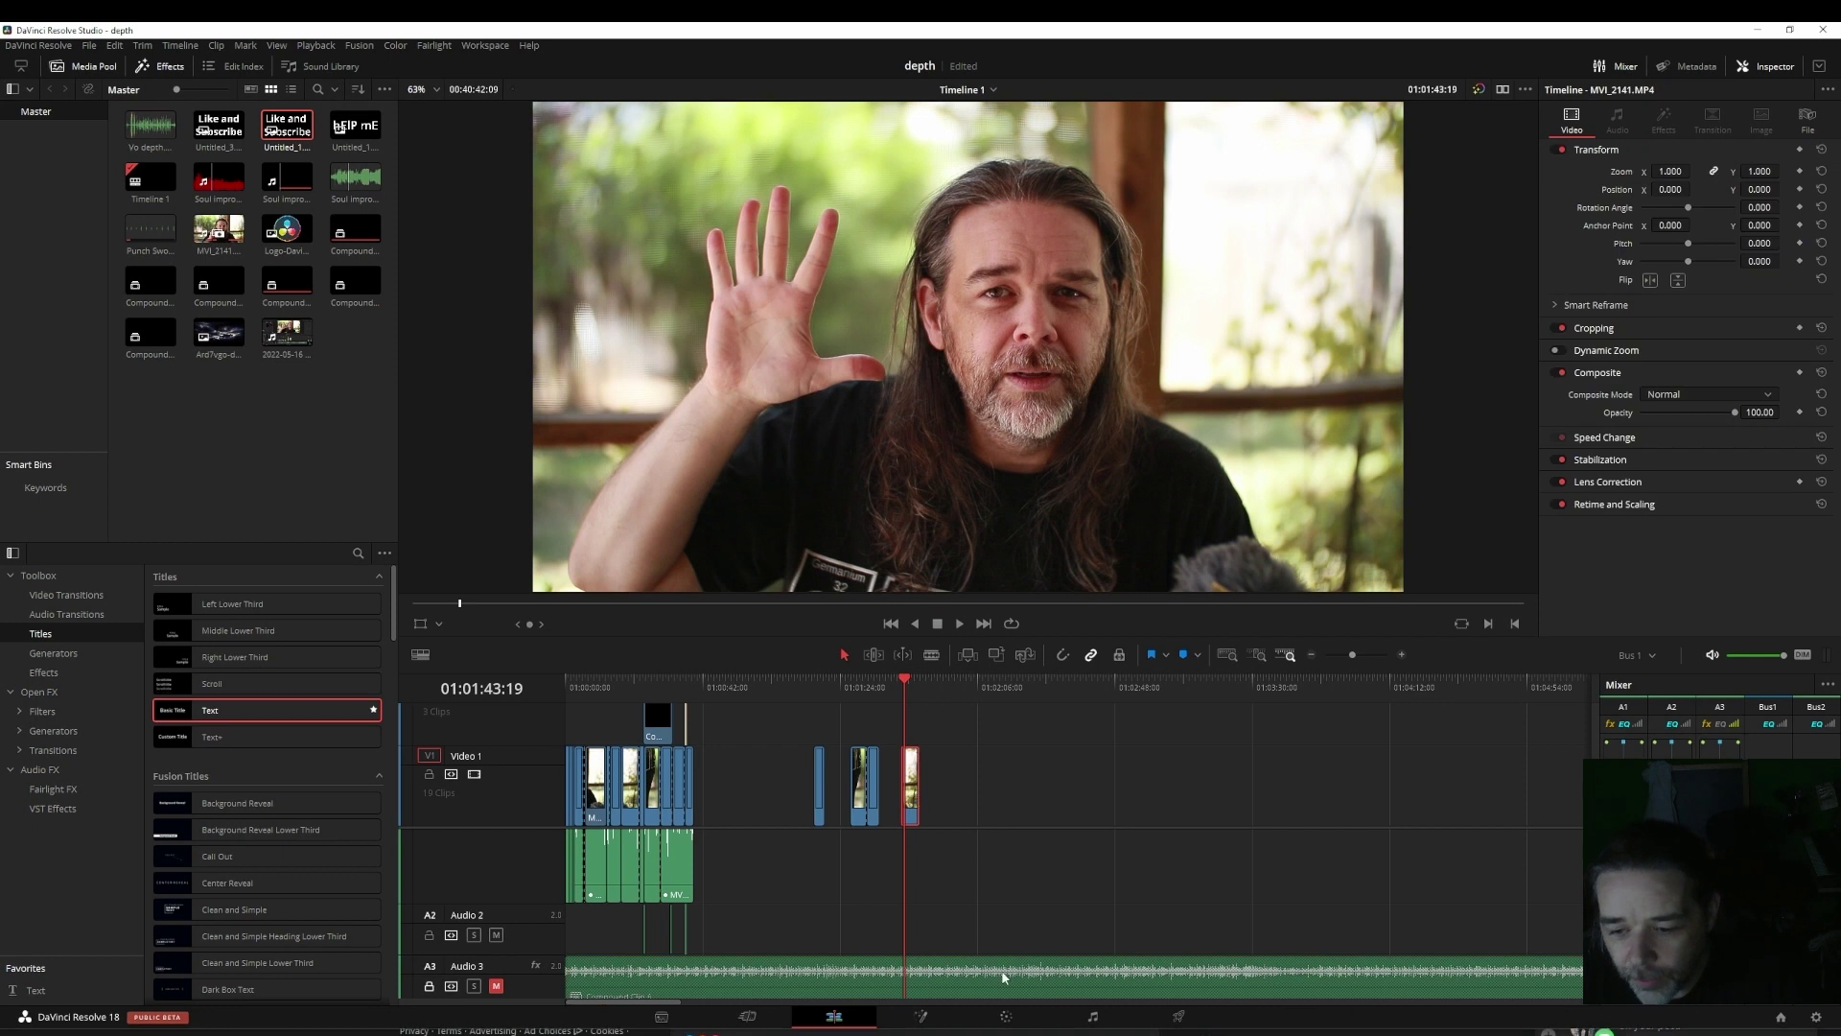
Step: On the Color page, add a Surface Tracker node after node 01 and feed its overlay input with the DaVinci Resolve logo as external matte
key(shift+6)
mouse_move(209, 280)
mouse_down()
mouse_move(556, 305)
mouse_move(848, 274)
mouse_move(219, 291)
mouse_up()
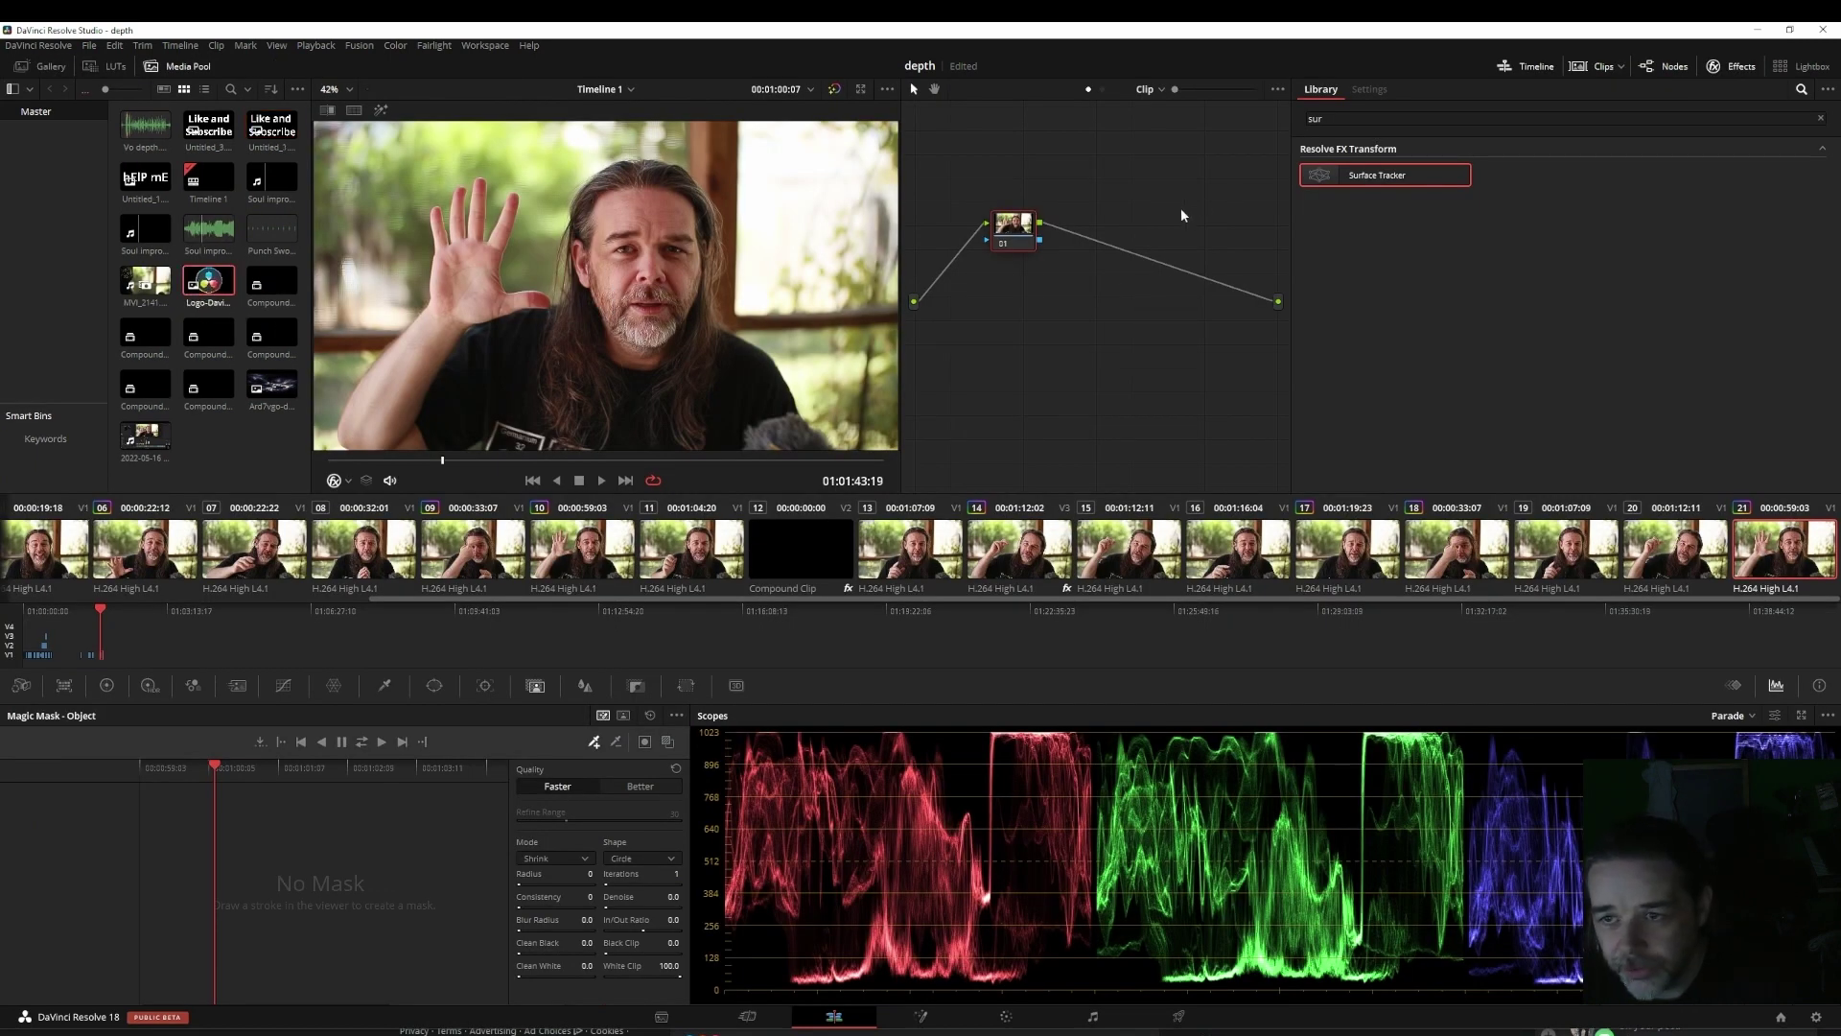
drag(1383, 177, 1154, 272)
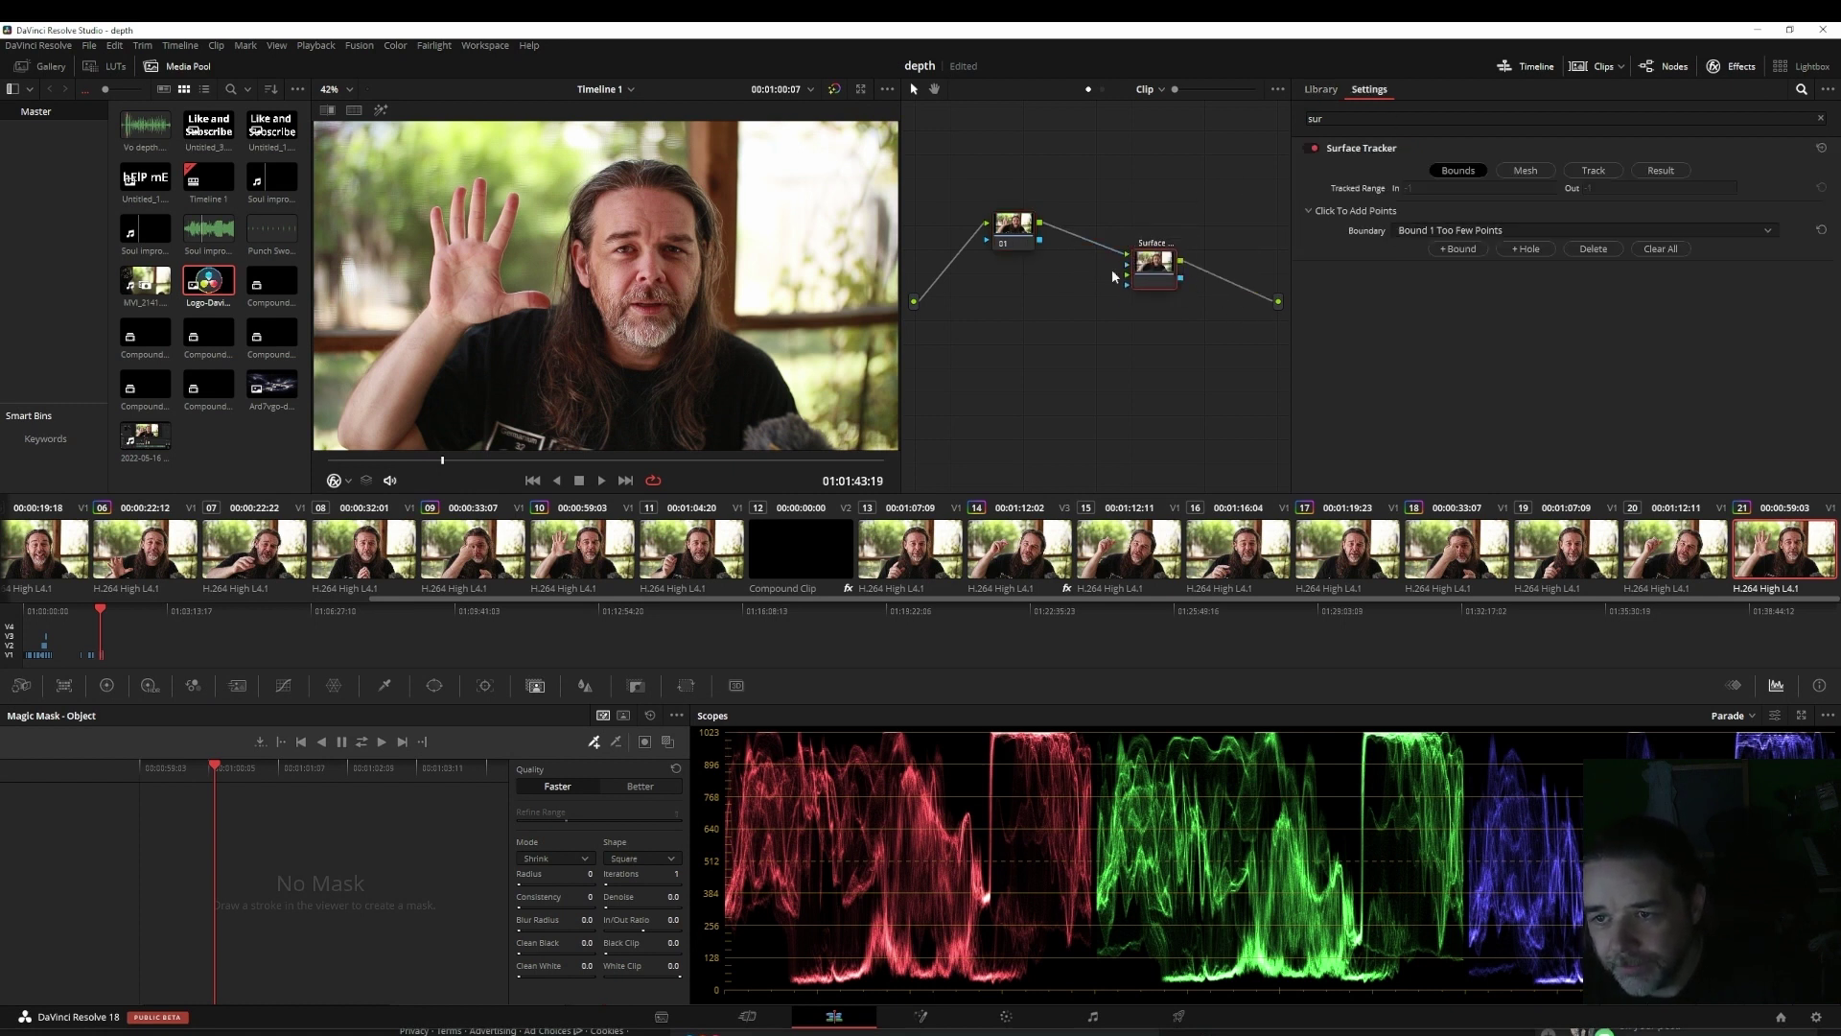
drag(217, 286, 984, 396)
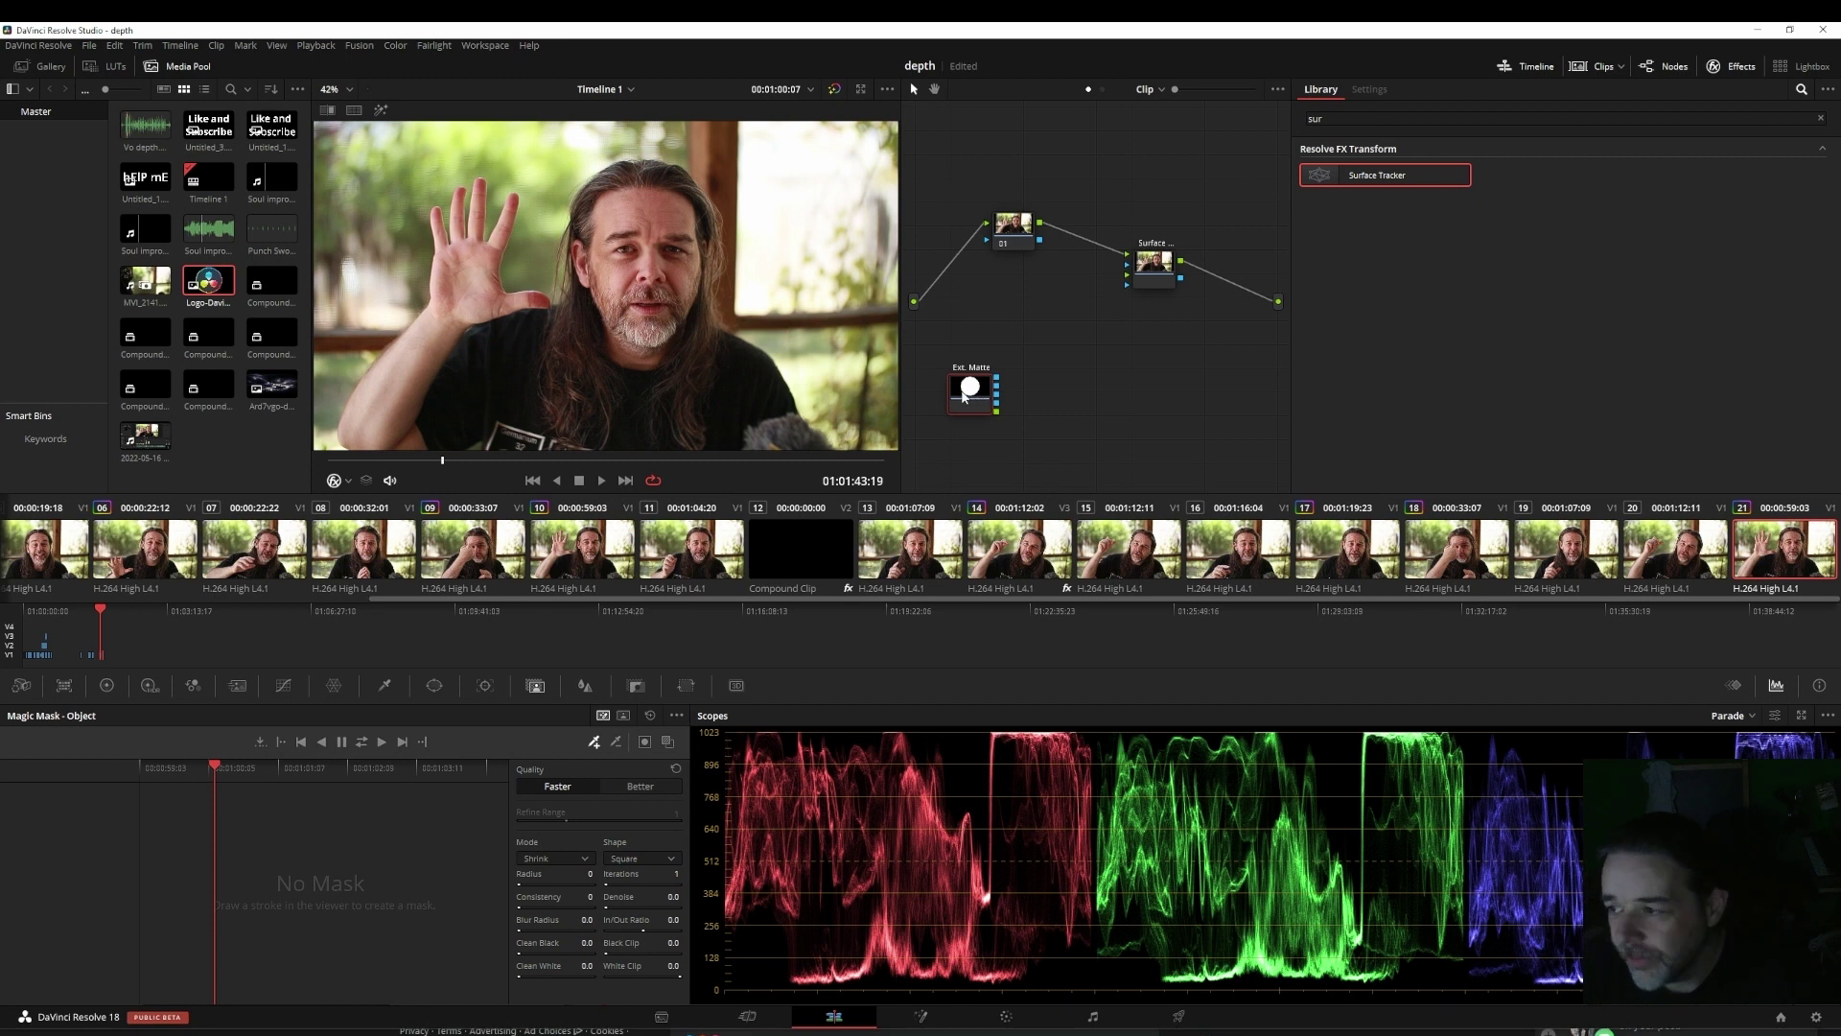
drag(997, 411, 1139, 277)
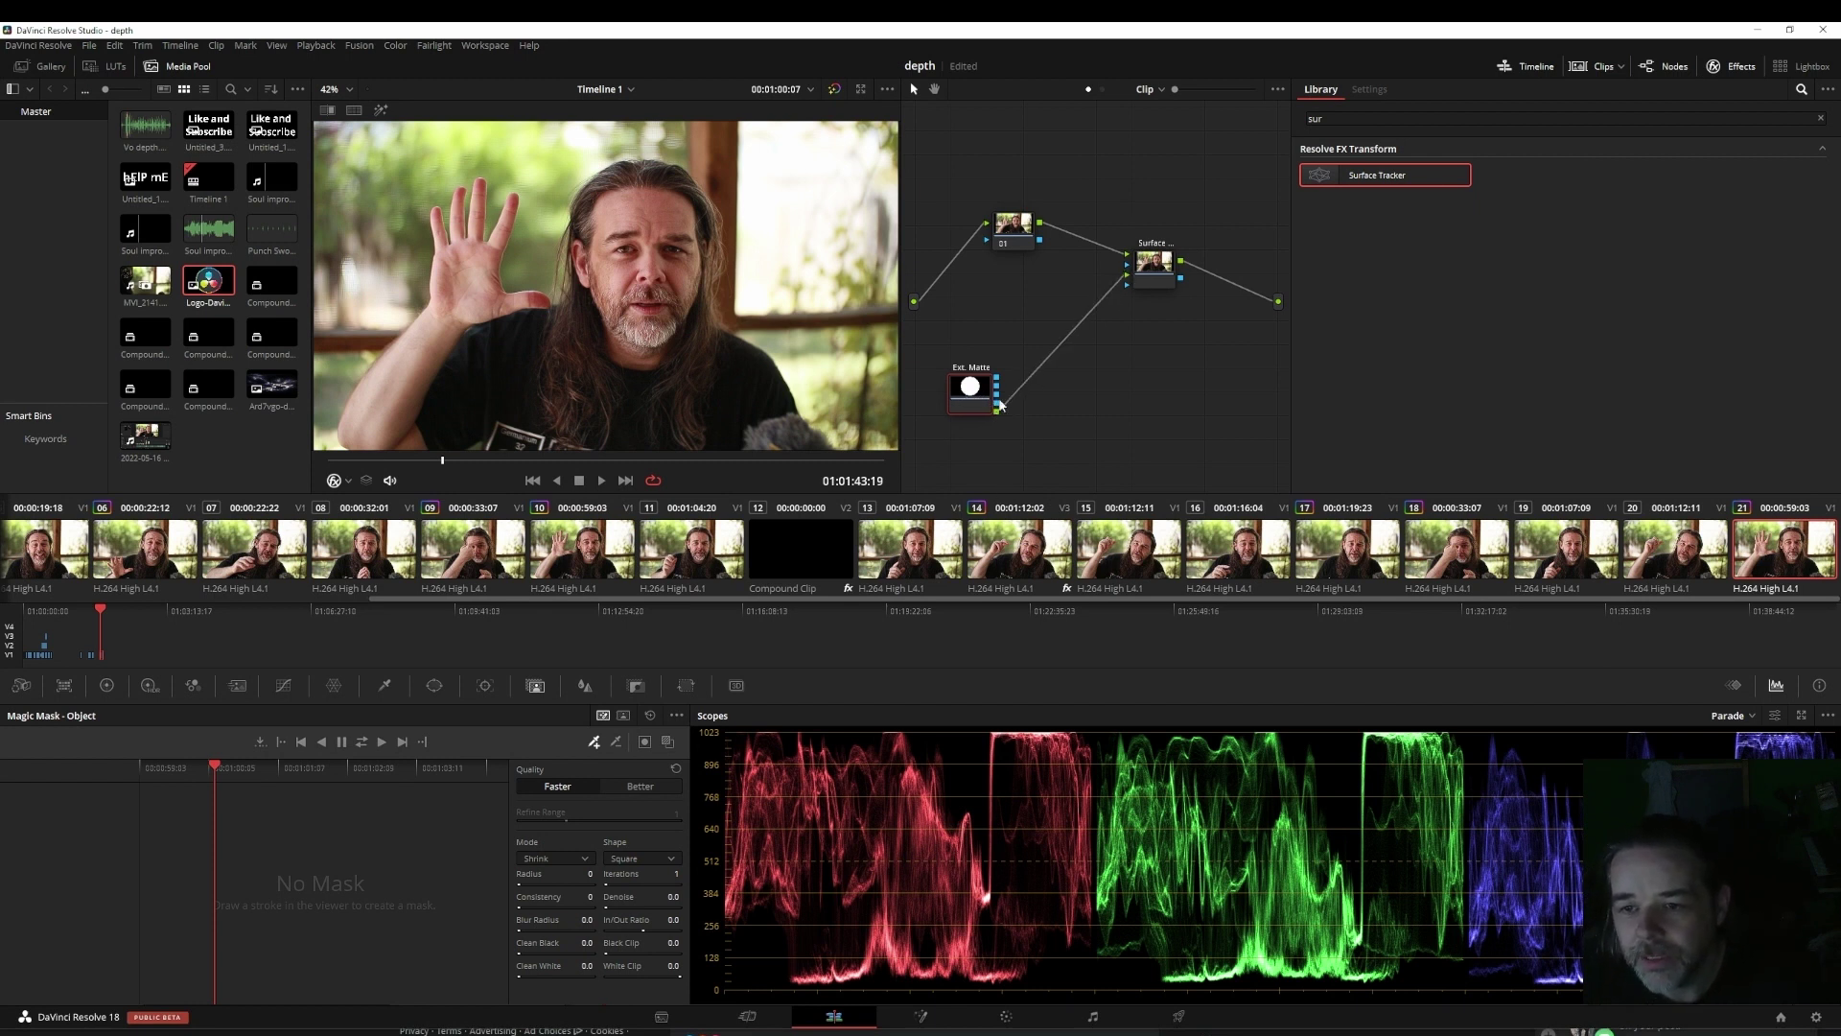
Step: For the Surface Tracker, outline the palm of the raised hand with a four-point boundary at 01:01:45:10
click(1150, 271)
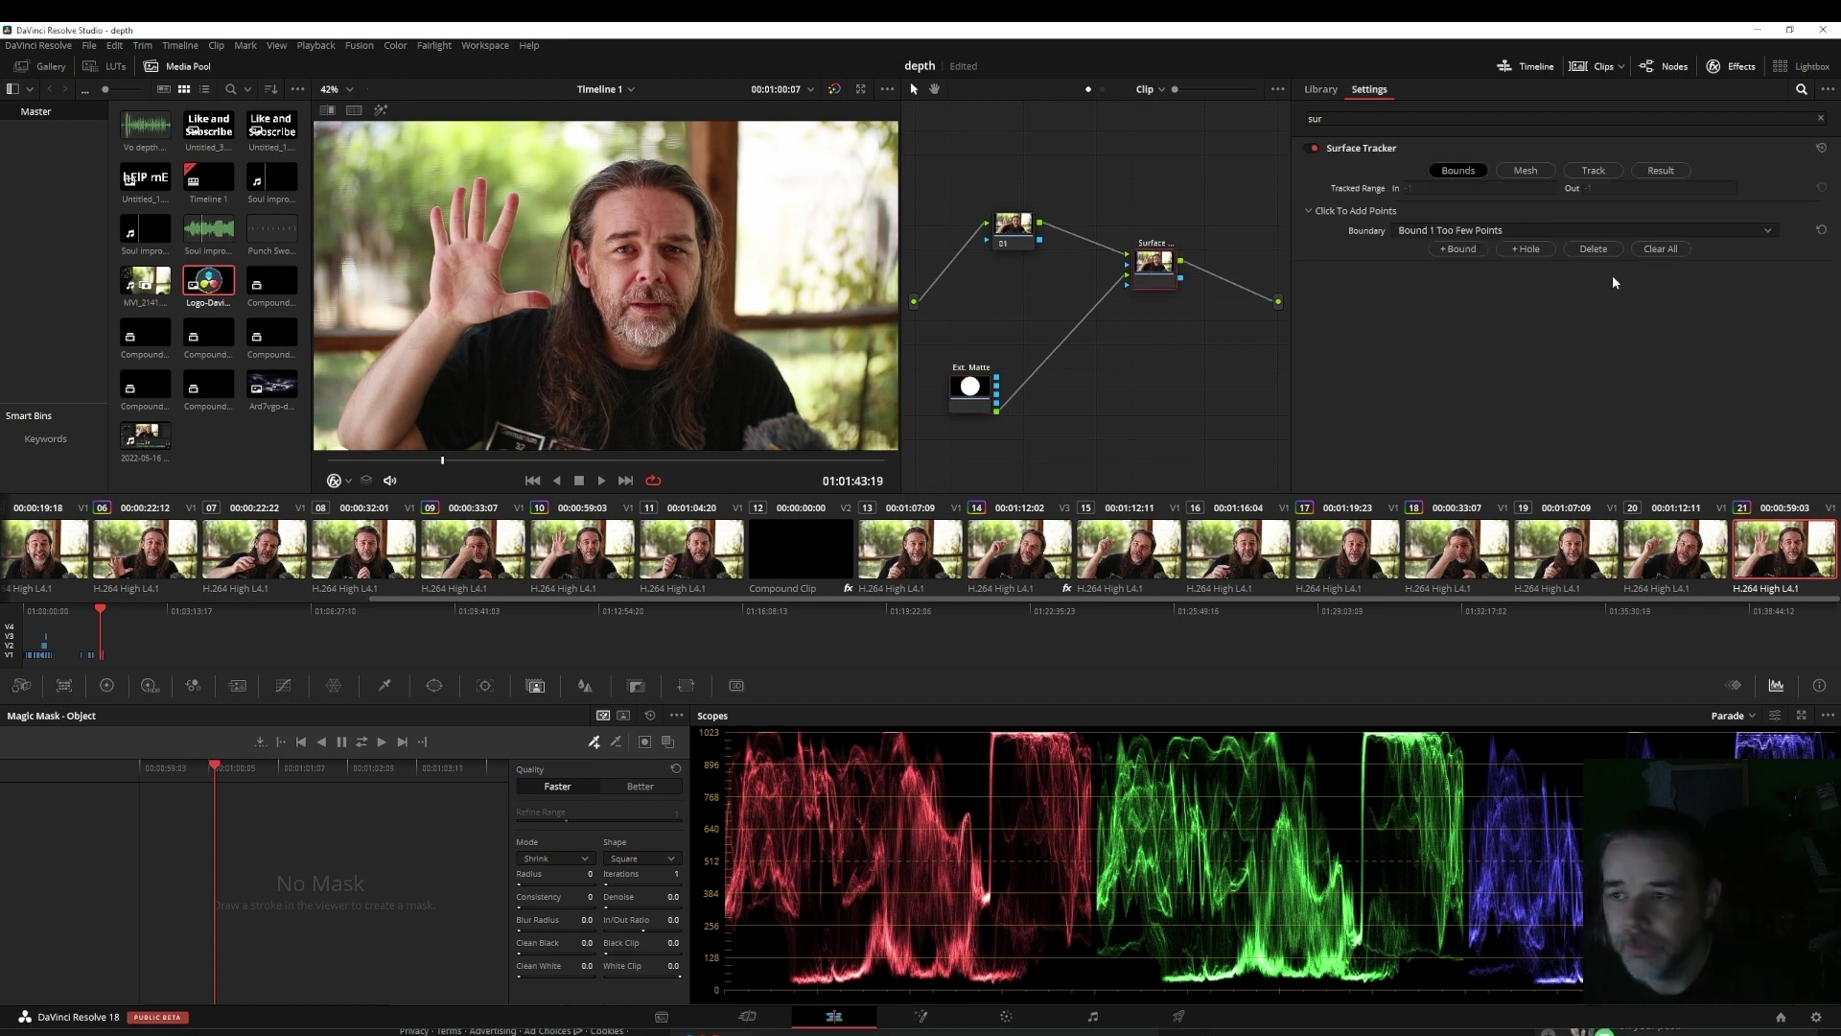
click(600, 460)
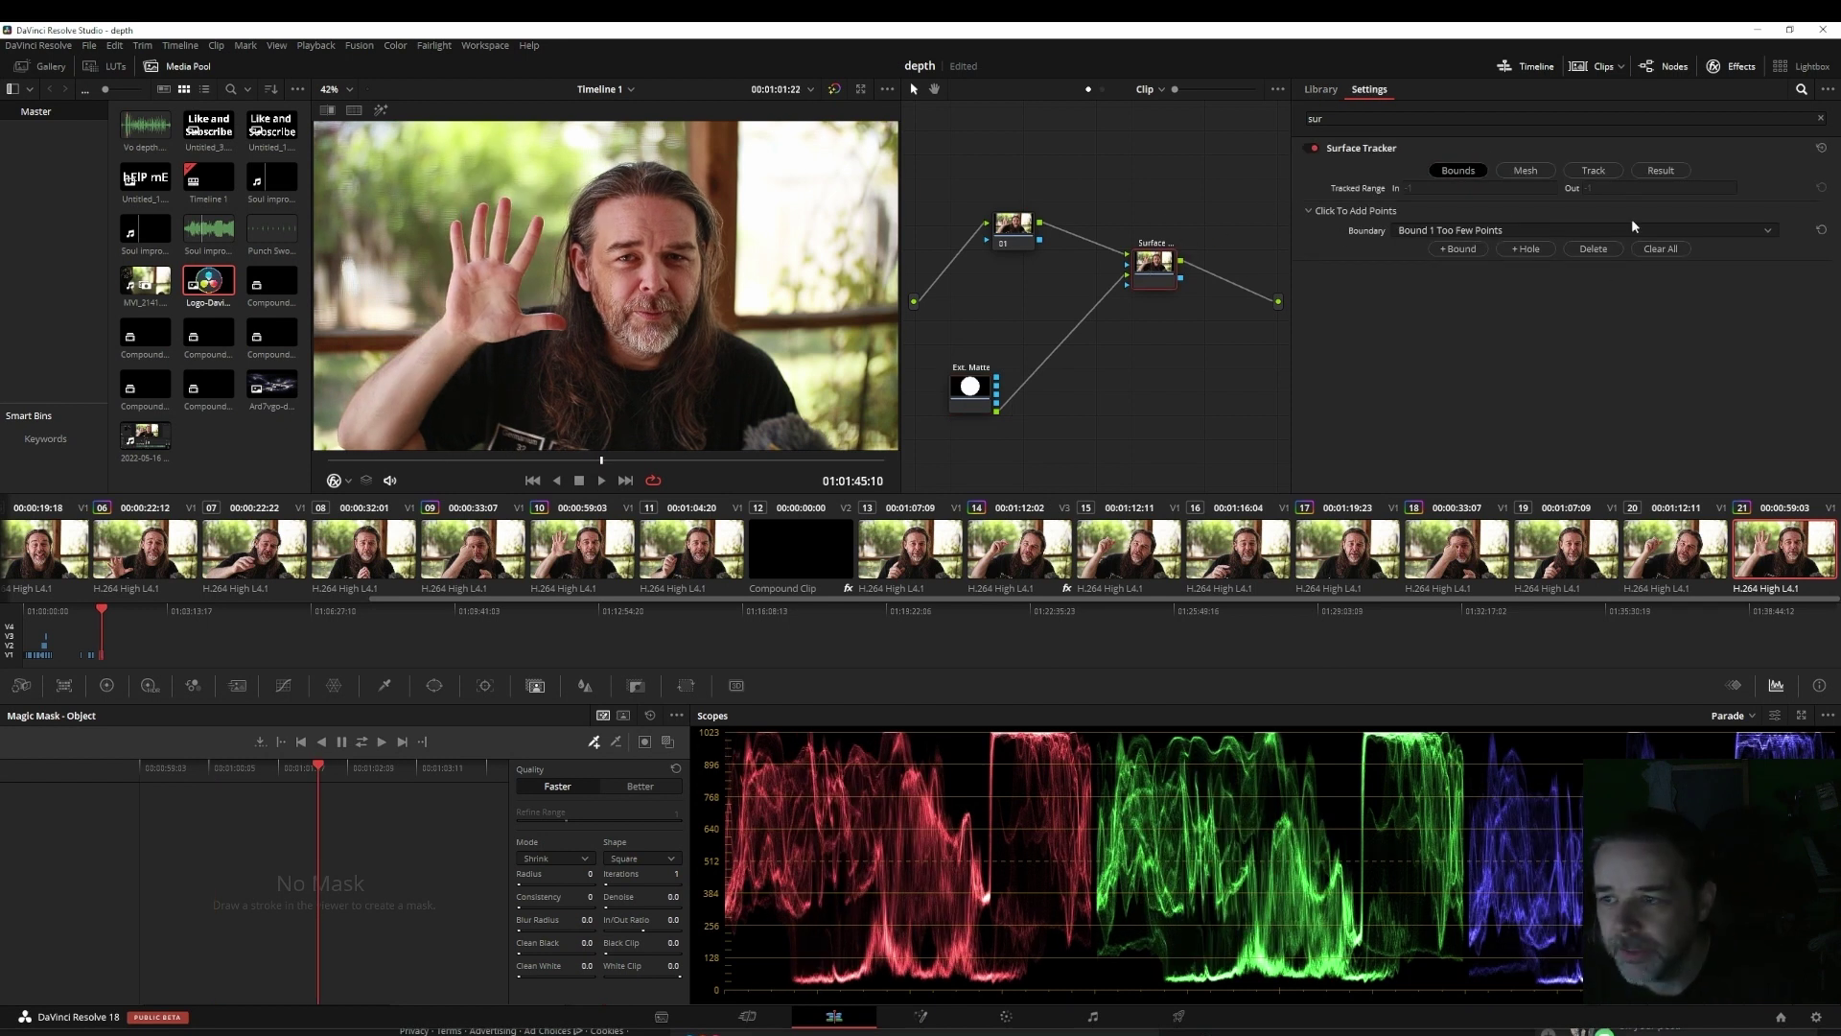
click(459, 269)
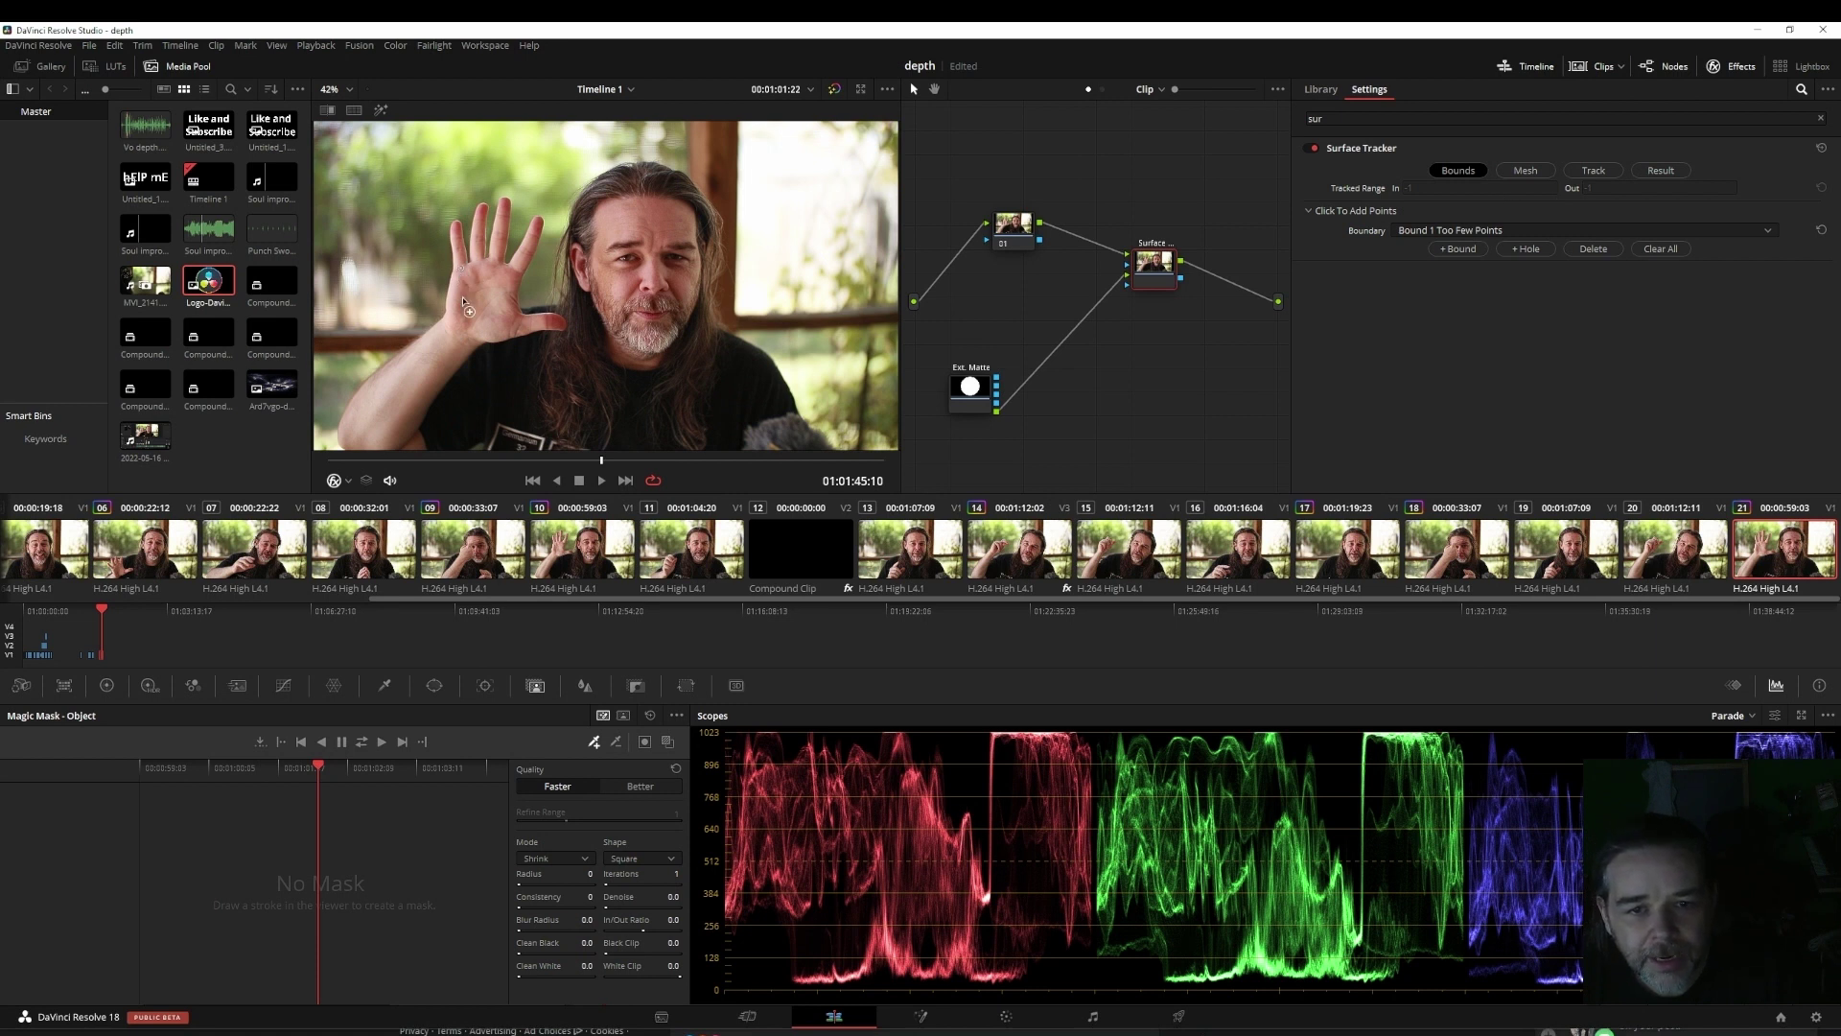
click(458, 321)
click(513, 323)
click(514, 273)
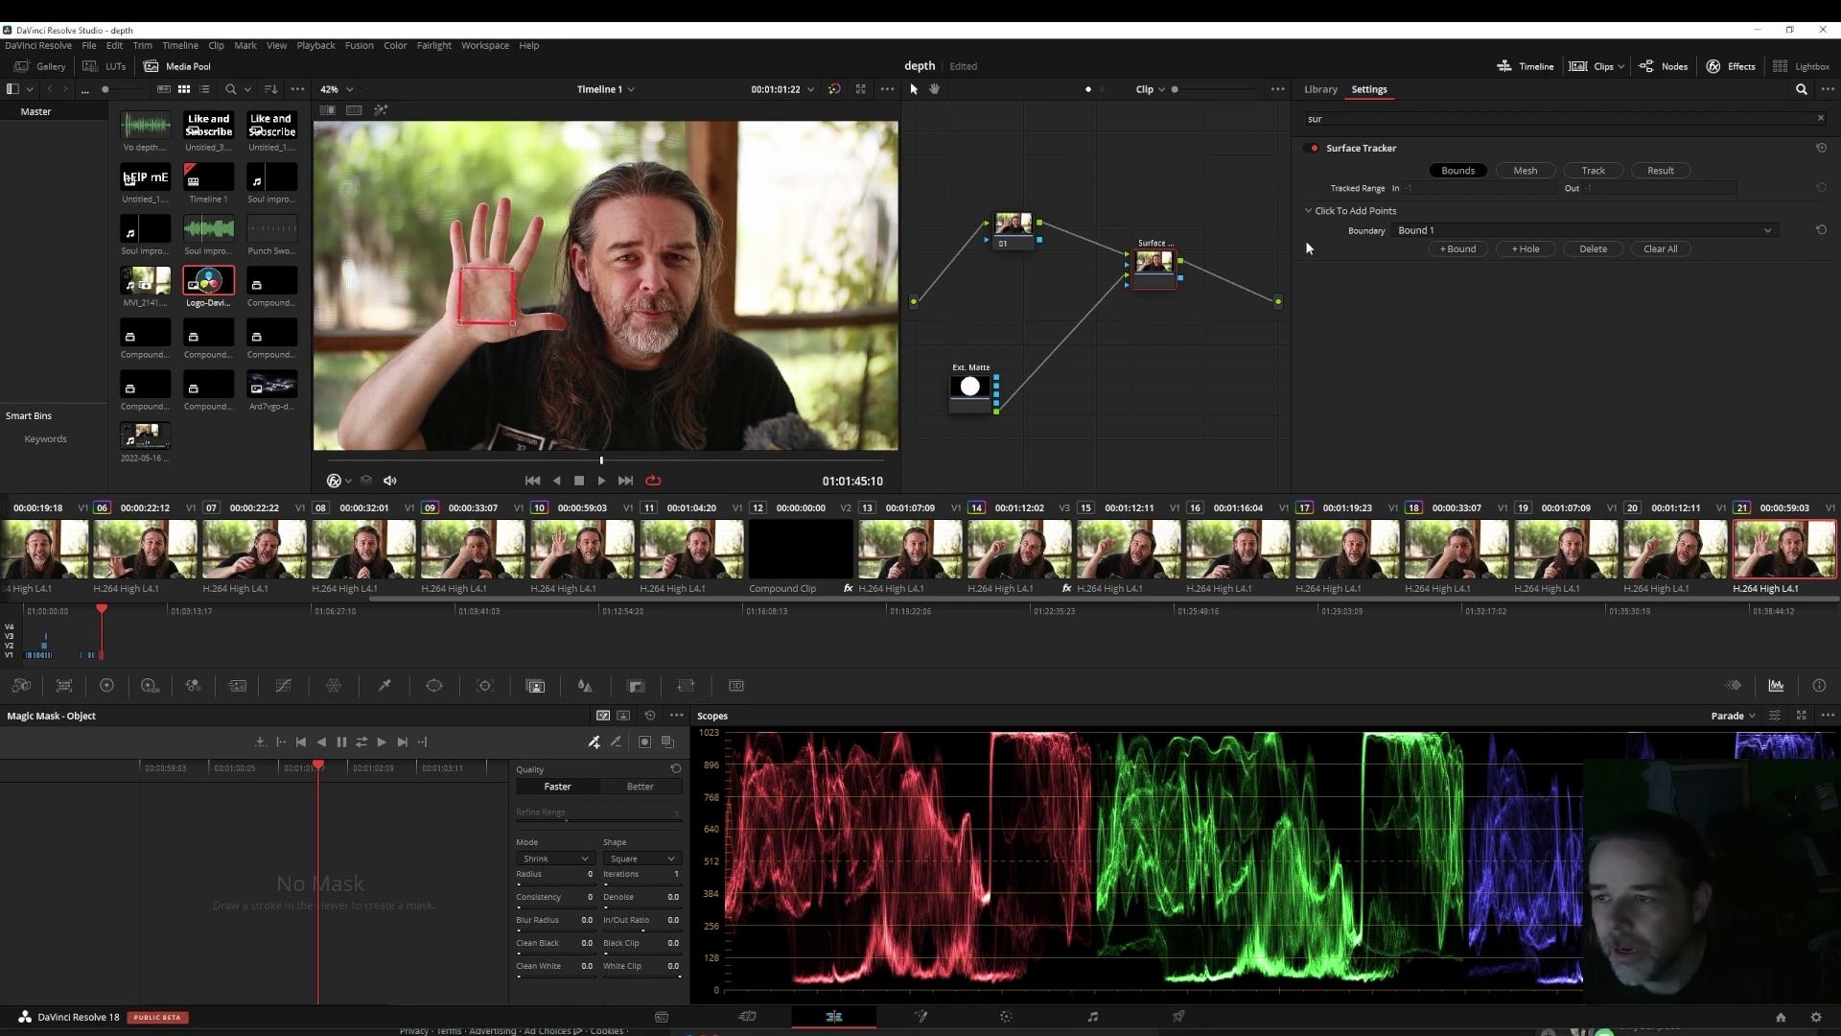
Step: Generate the tracking mesh inside the palm boundary and track it both forward and backward through the clip
click(1523, 172)
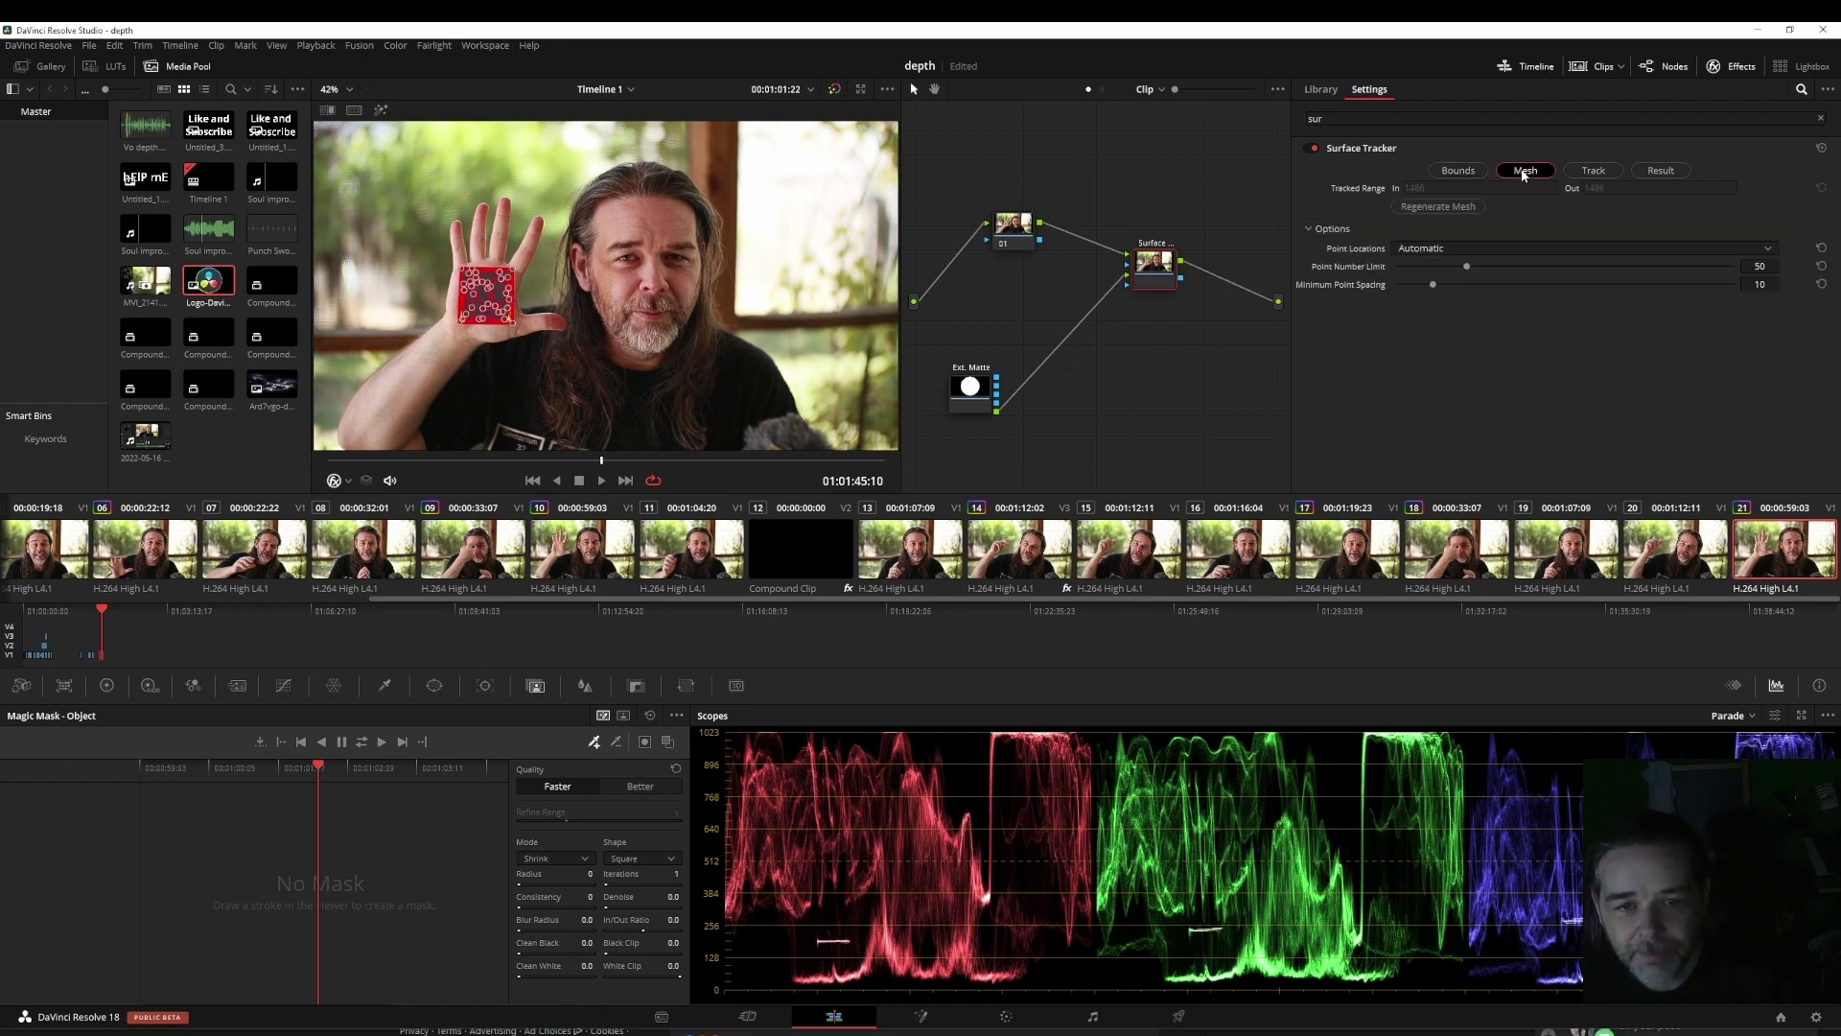
click(1593, 170)
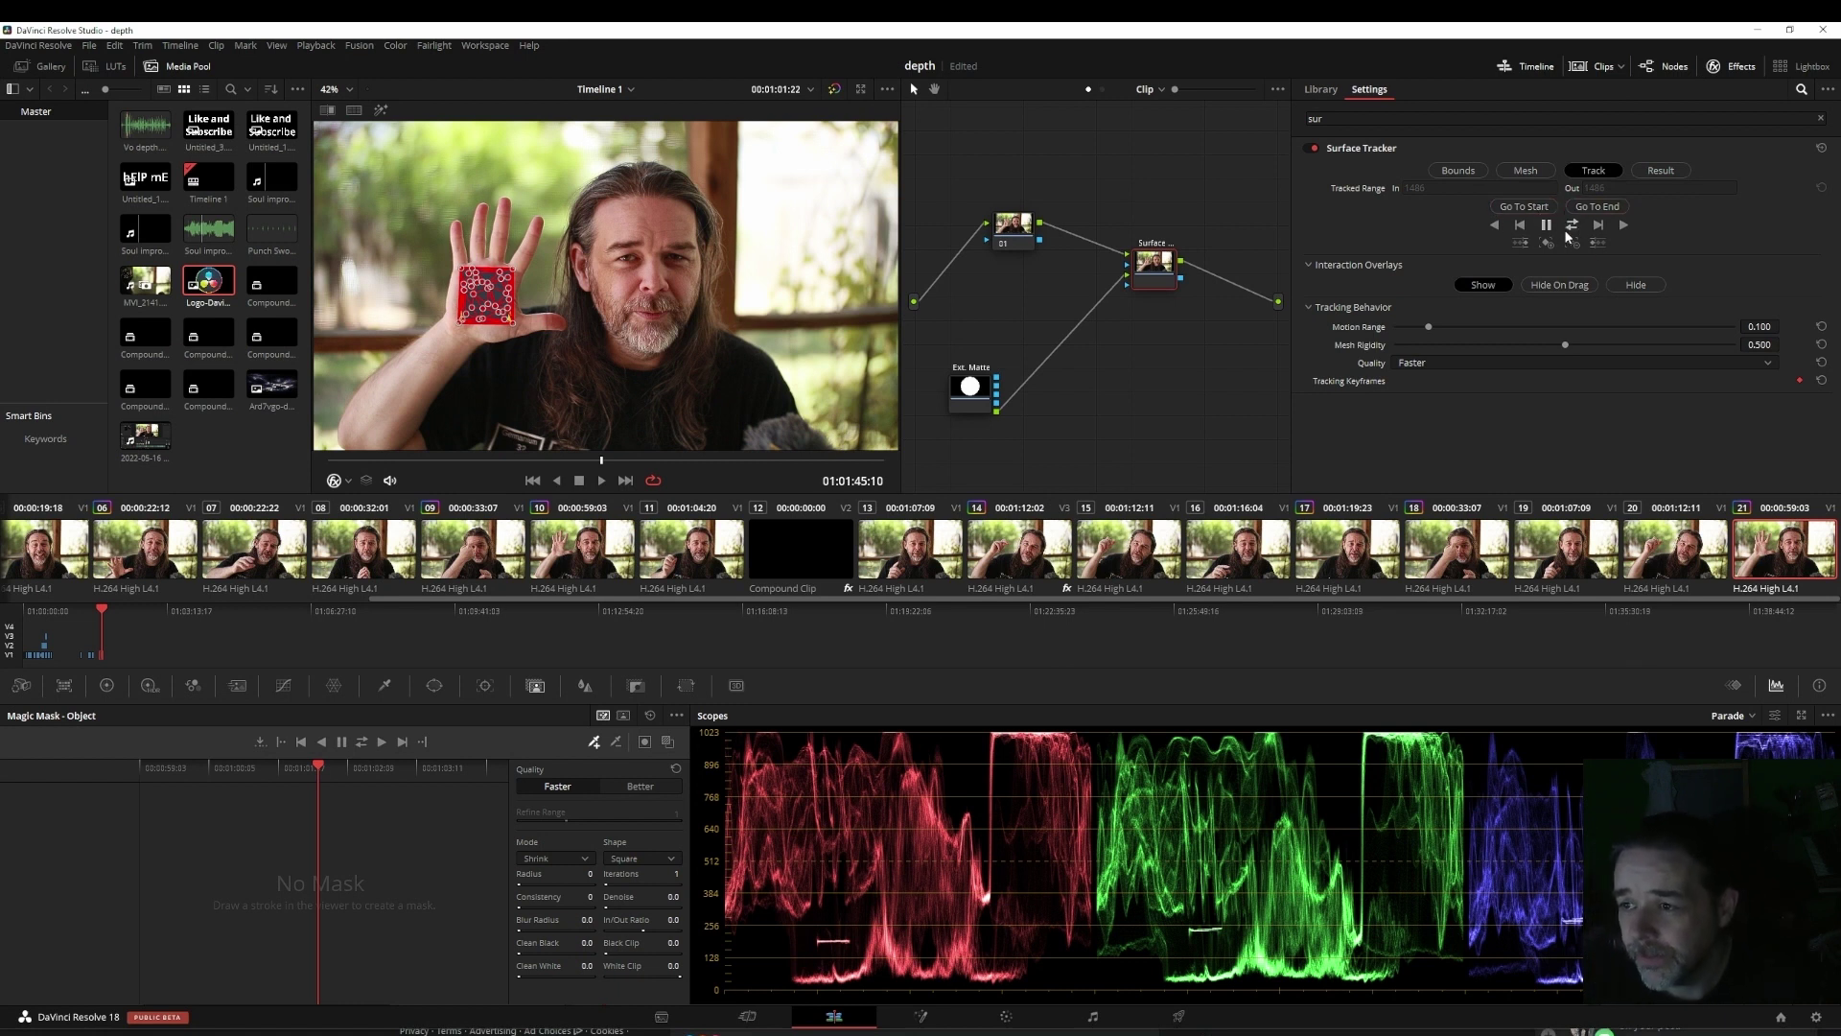
click(1573, 225)
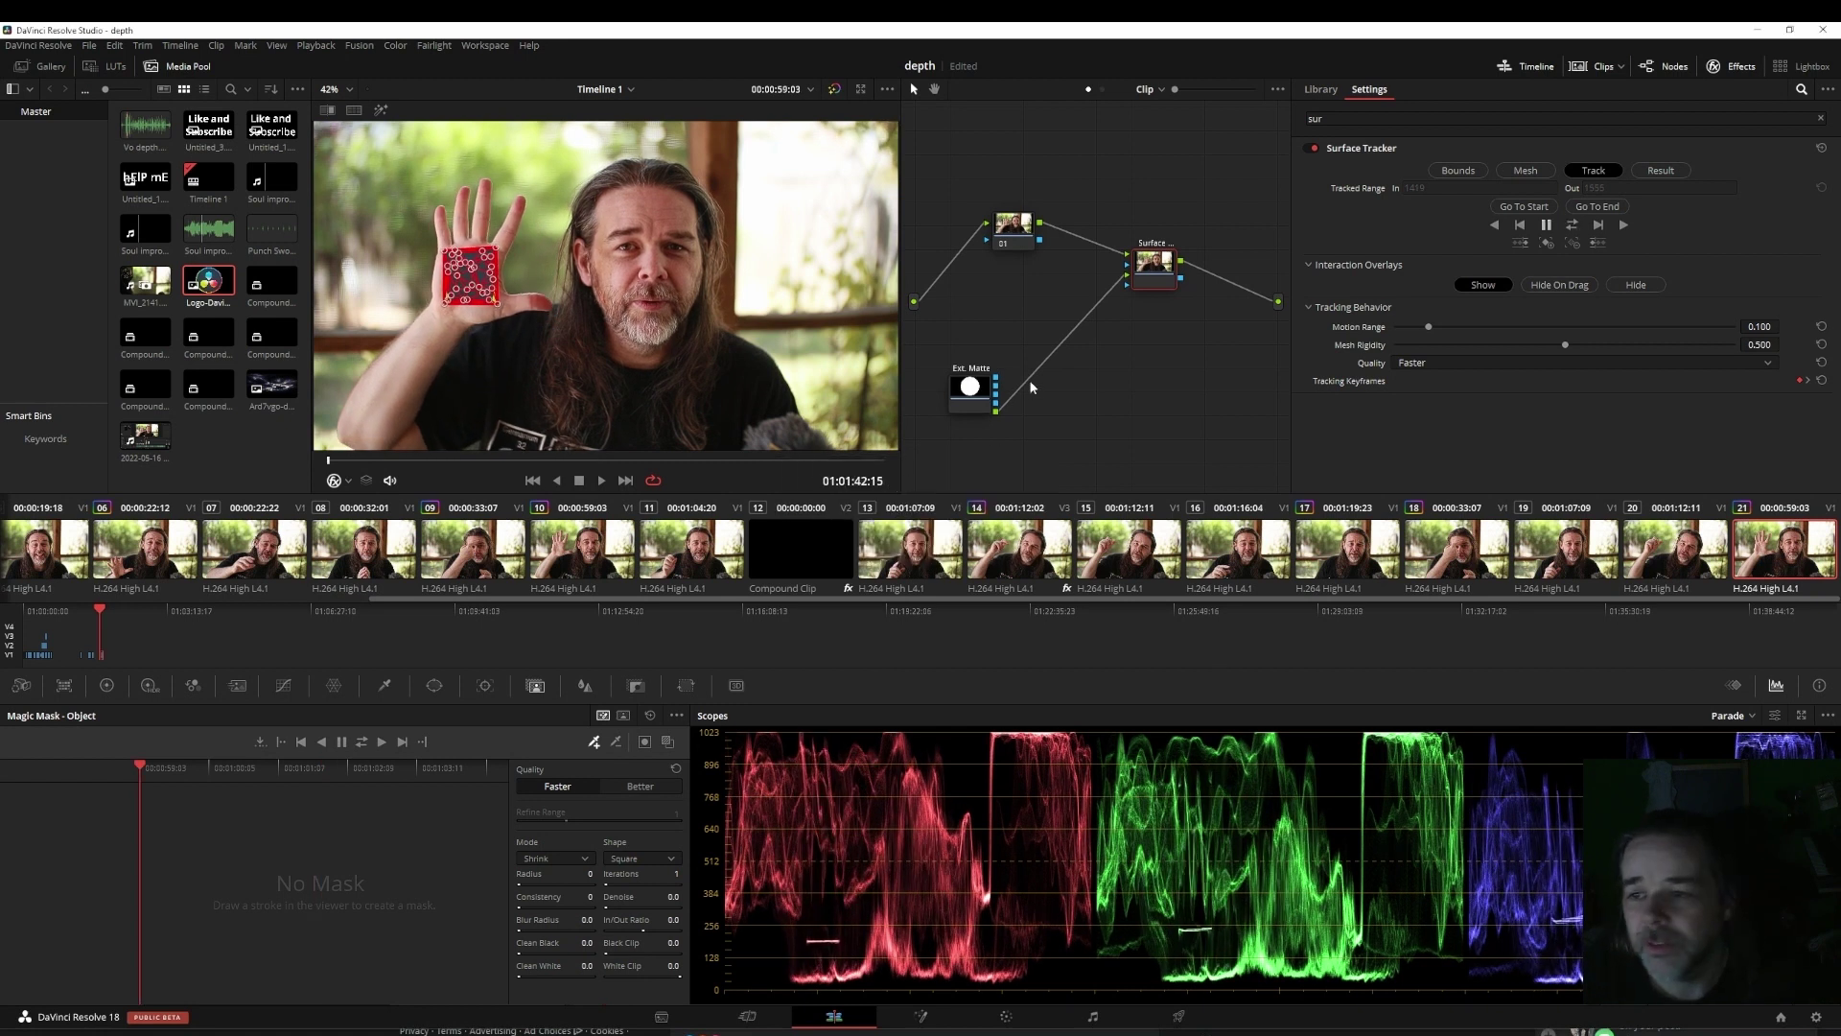
Step: Show the Surface Tracker's result and set the overlay positioning to Sliders
click(1661, 170)
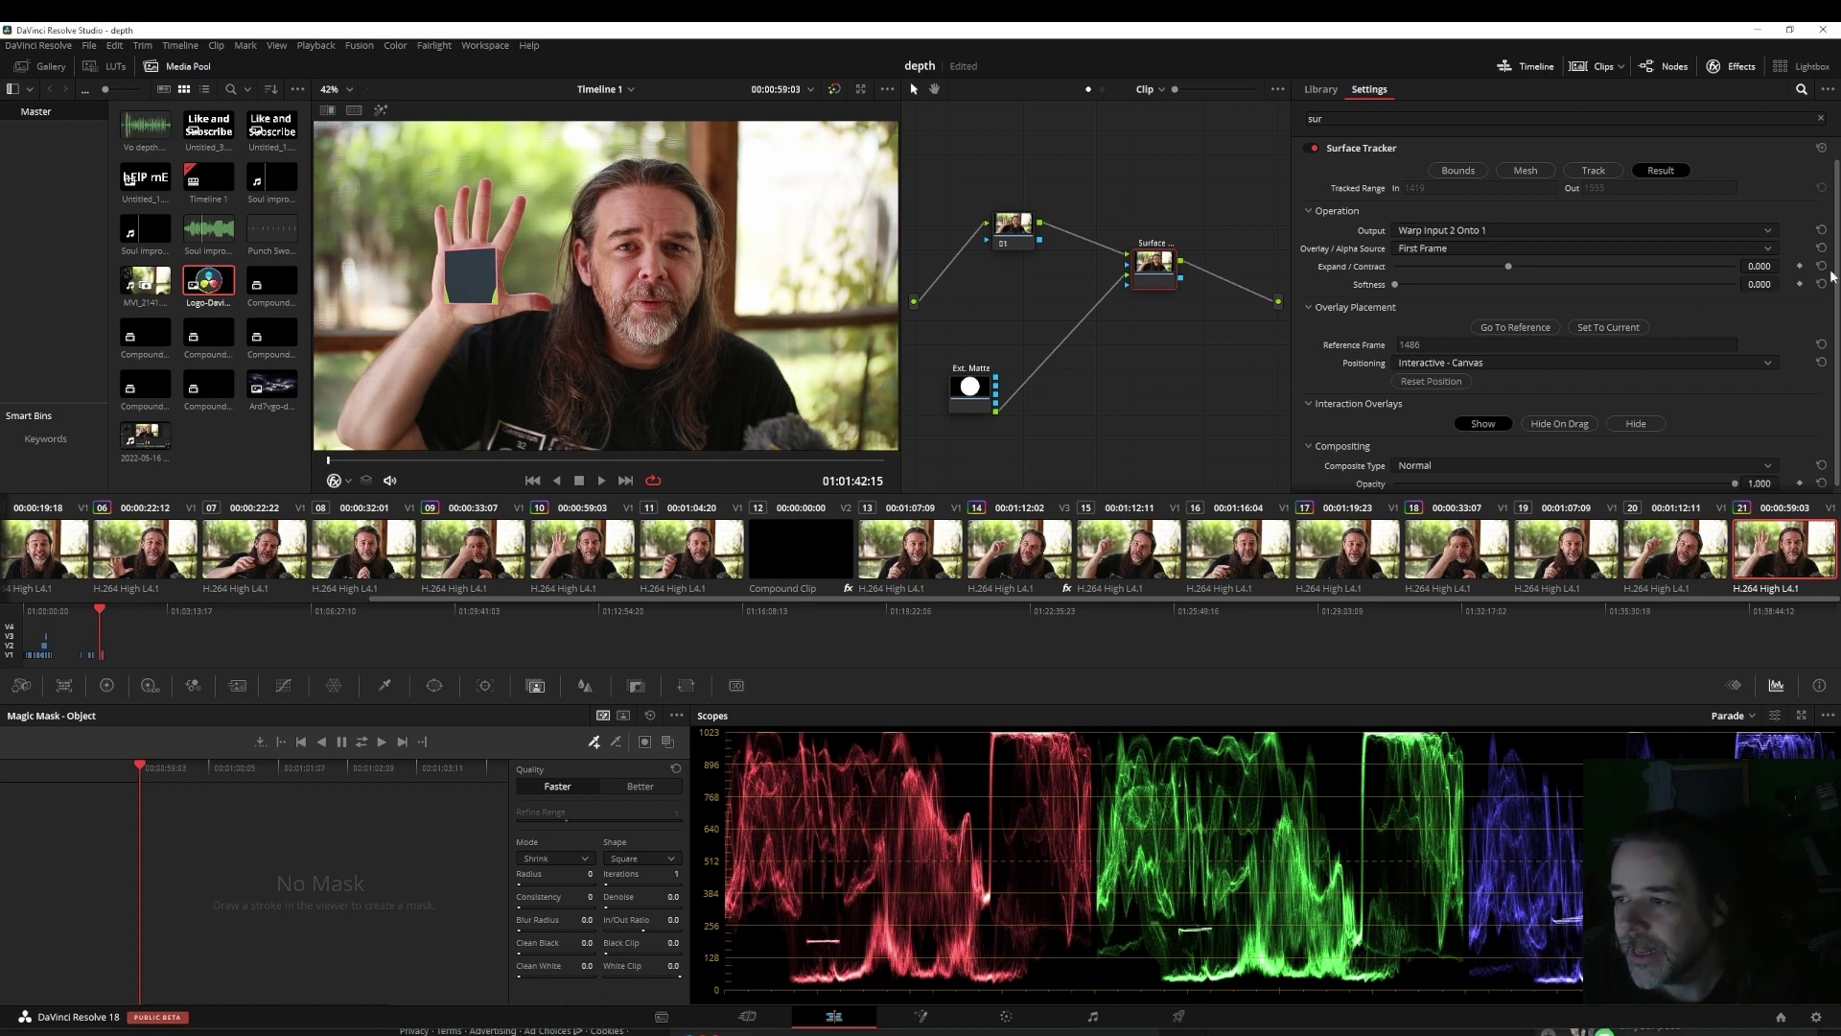
scroll(1832, 277, down, 1)
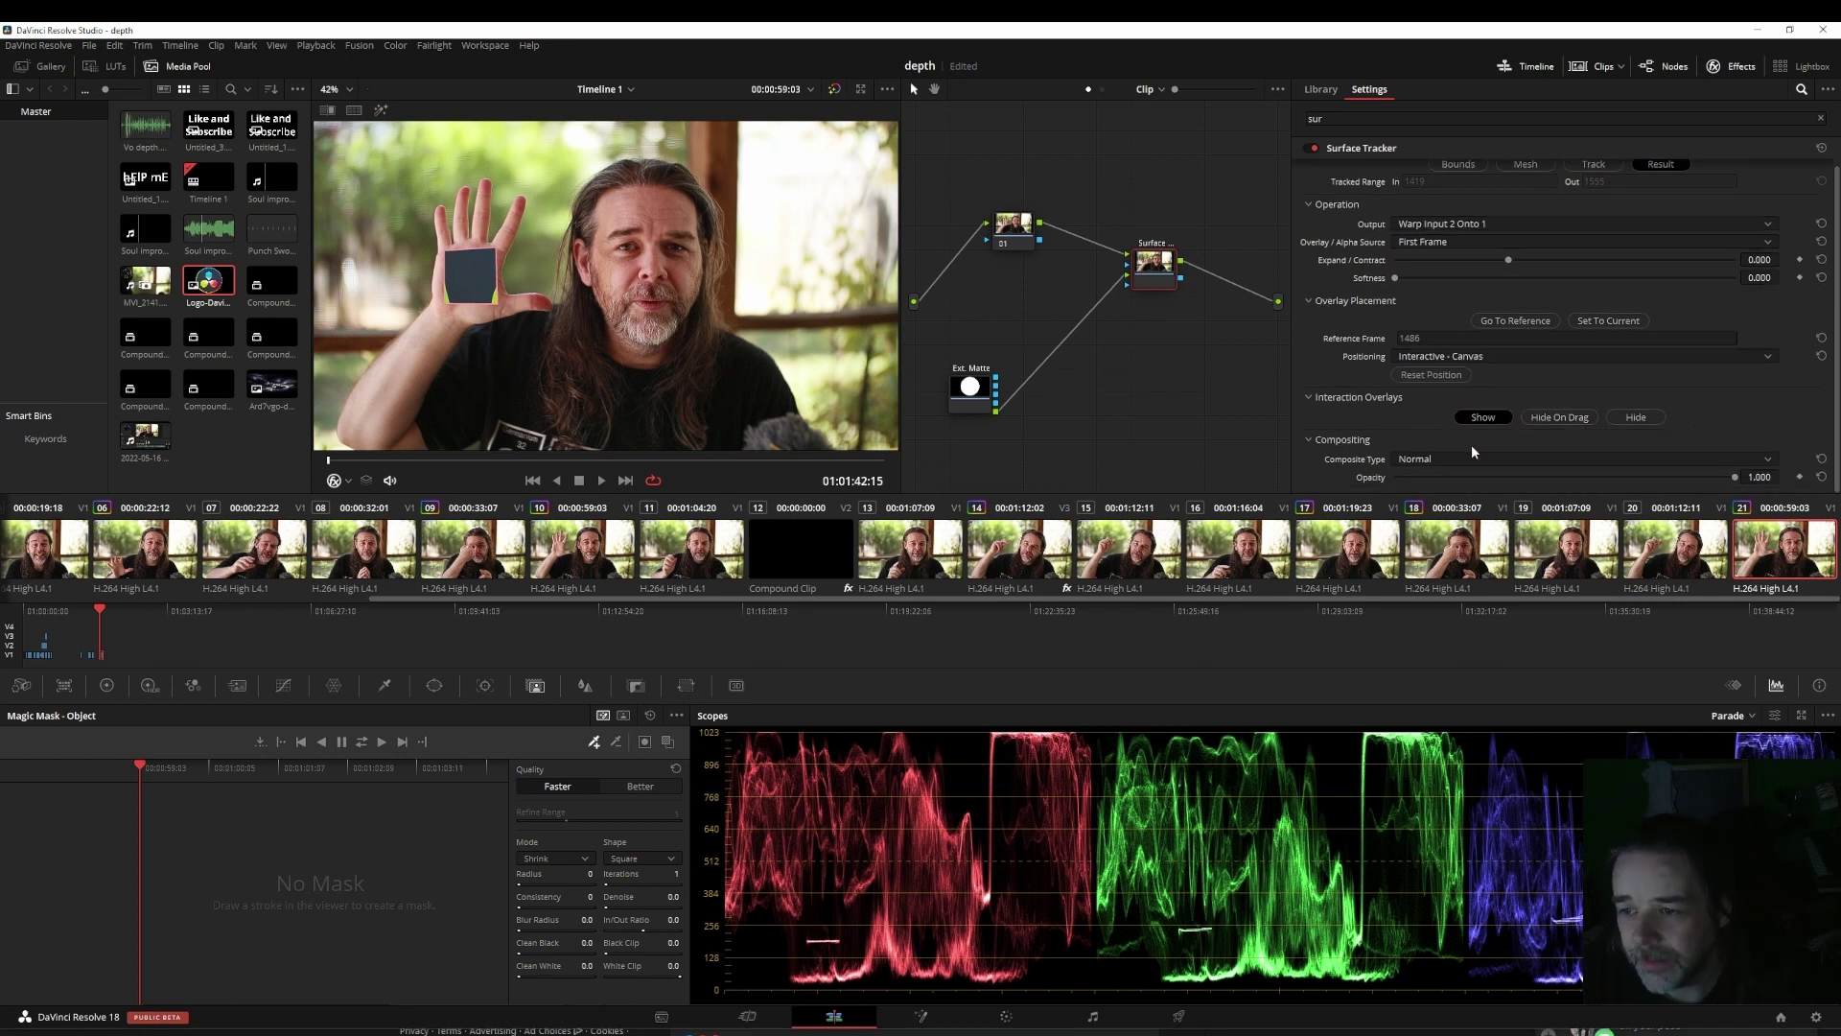
scroll(1344, 299, up, 1)
click(1484, 363)
click(1473, 382)
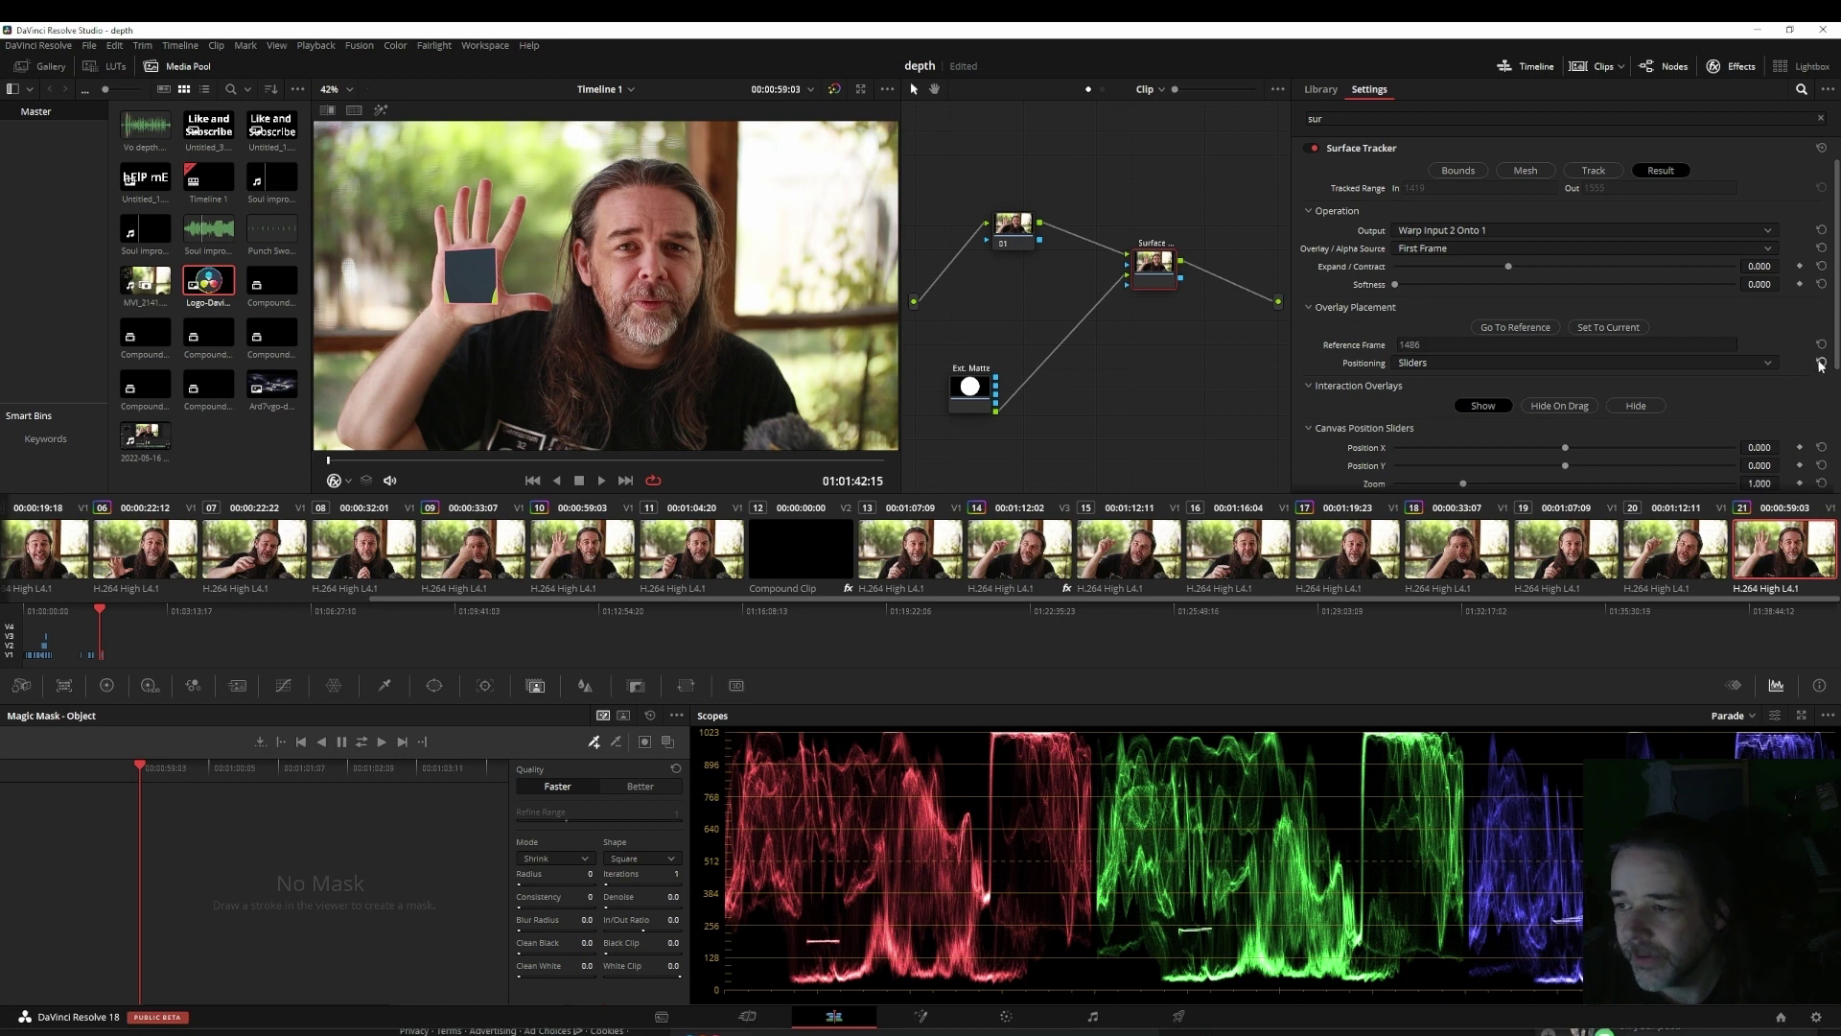
Step: Place the logo on the palm with Position X -0.209, Position Y -0.034 and Zoom 0.087, and play the tracked result
scroll(1822, 360, down, 3)
drag(1761, 360, 1803, 342)
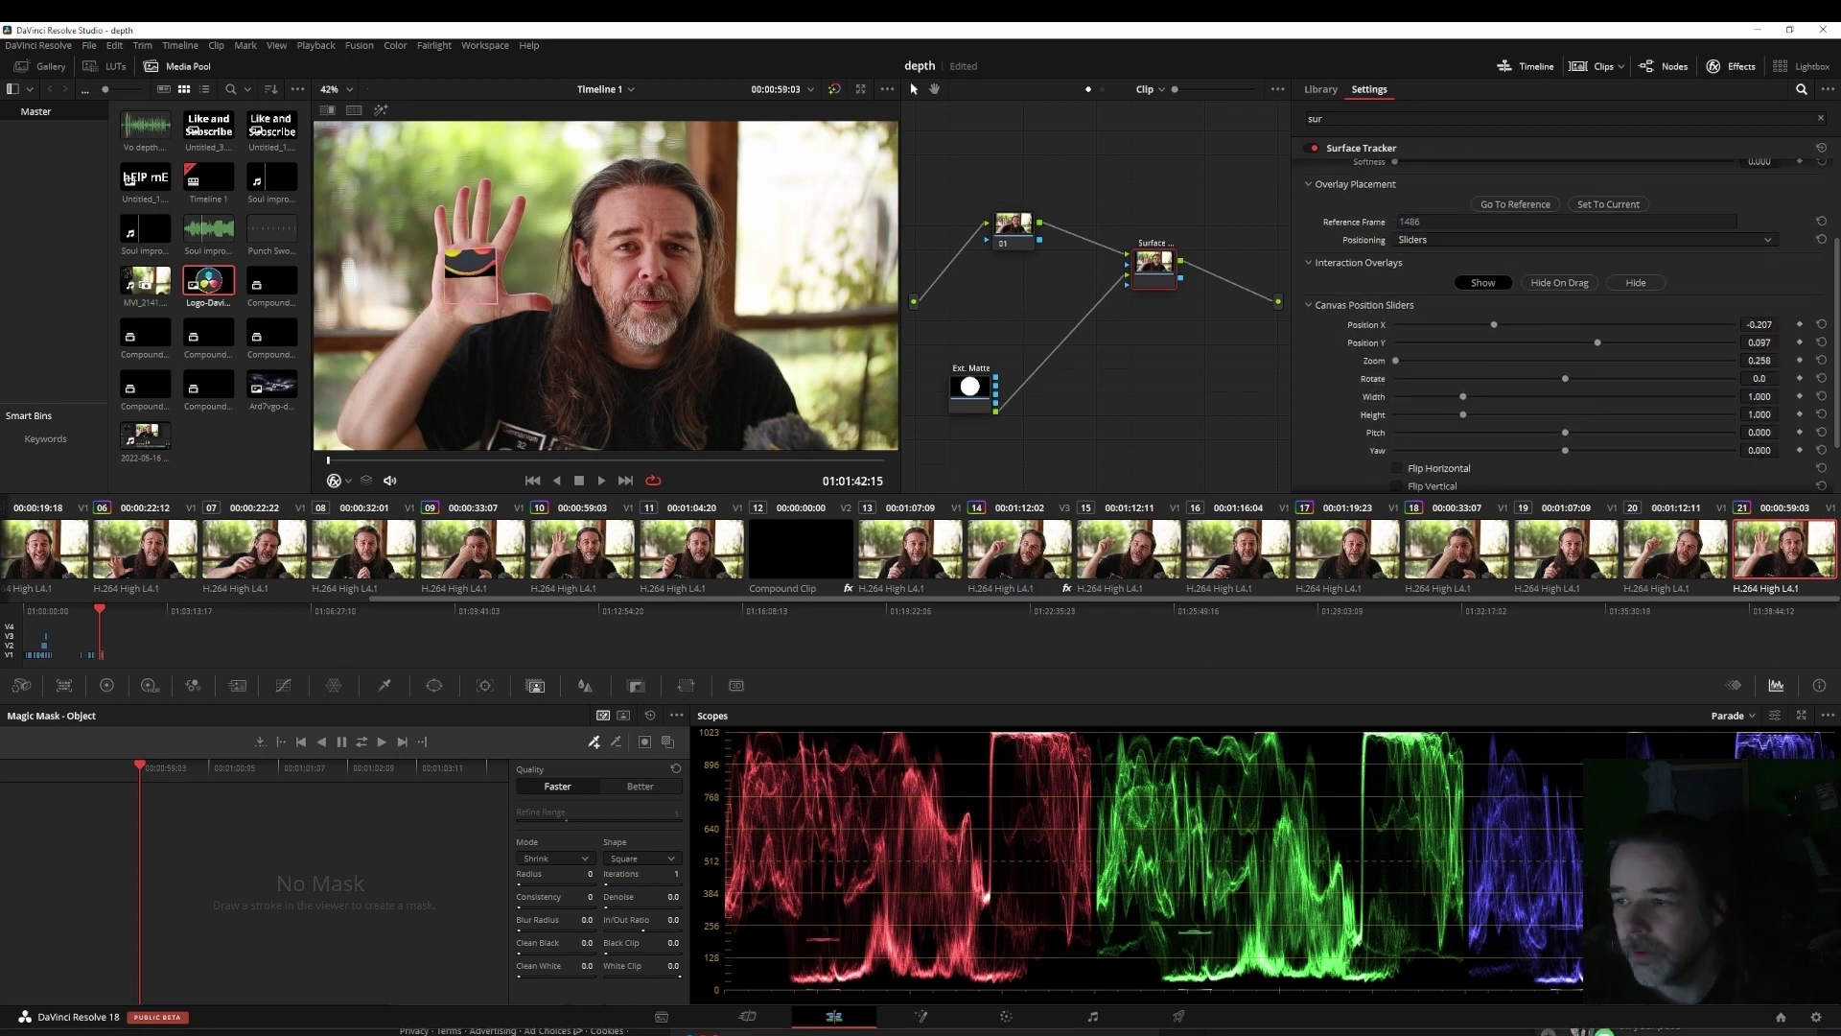
drag(1803, 342, 1760, 342)
drag(1761, 360, 1738, 360)
drag(1761, 324, 1784, 360)
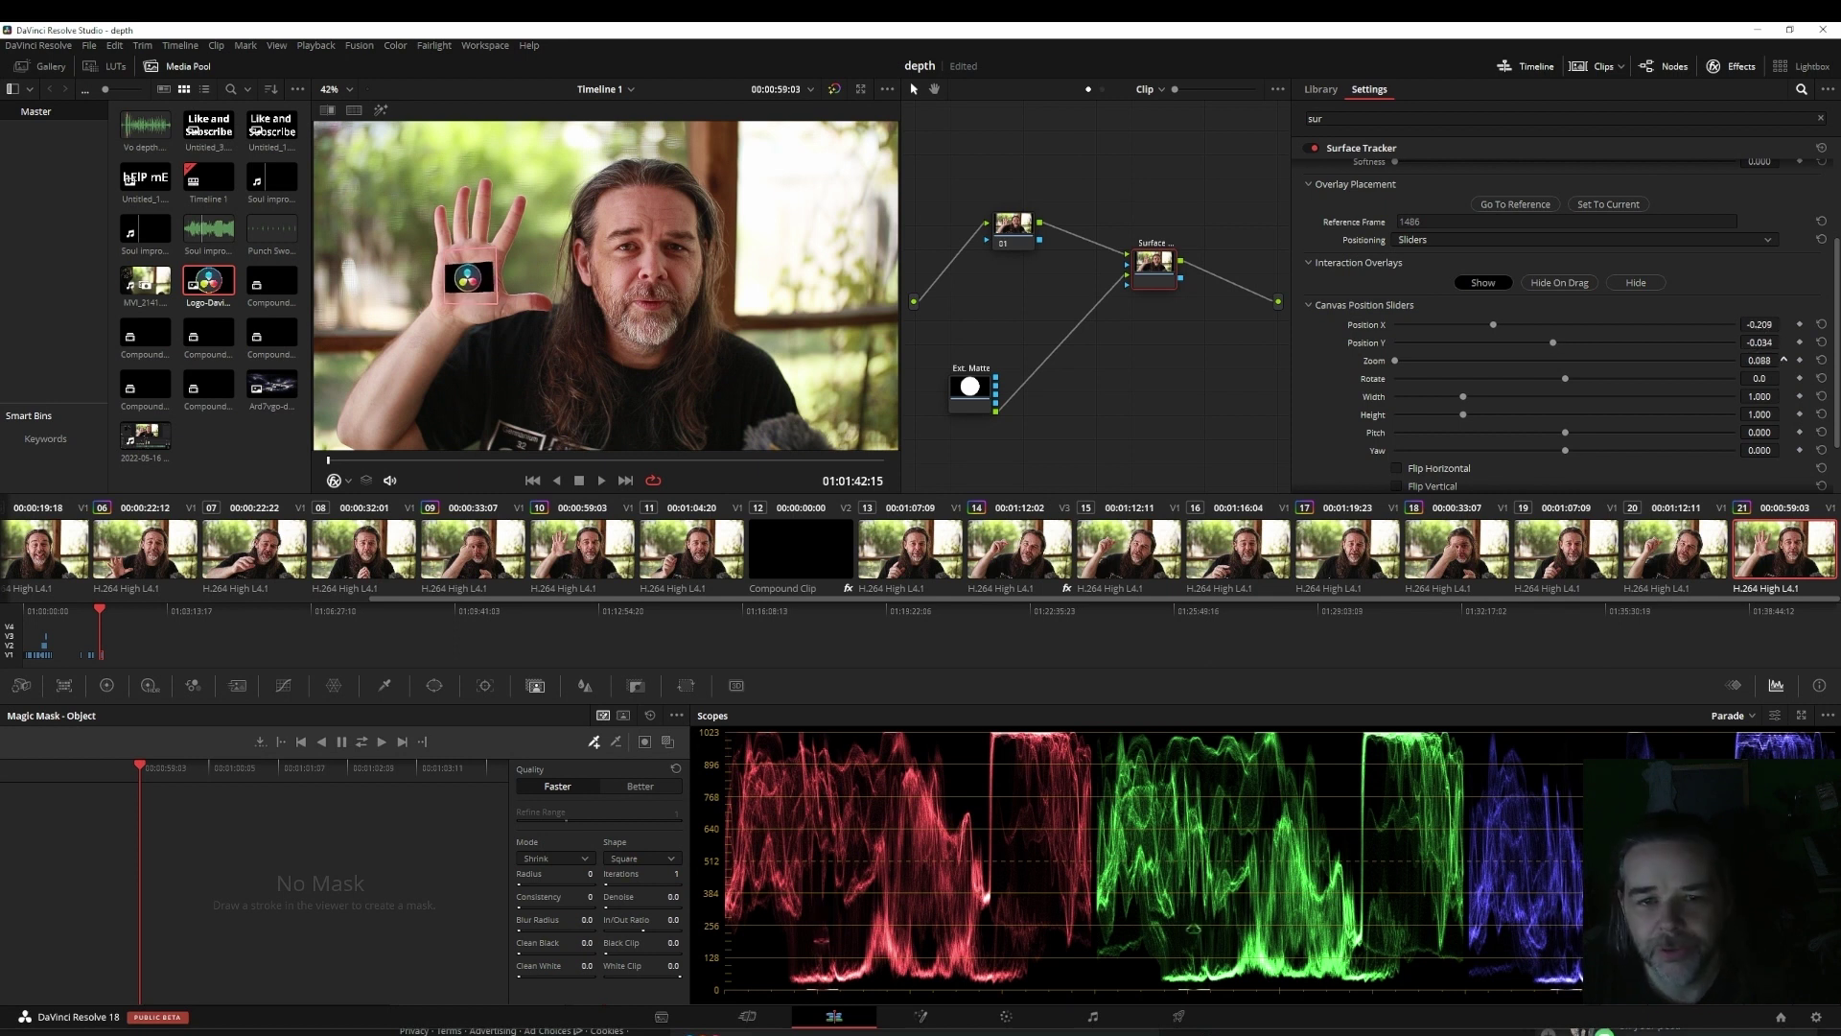
key(space)
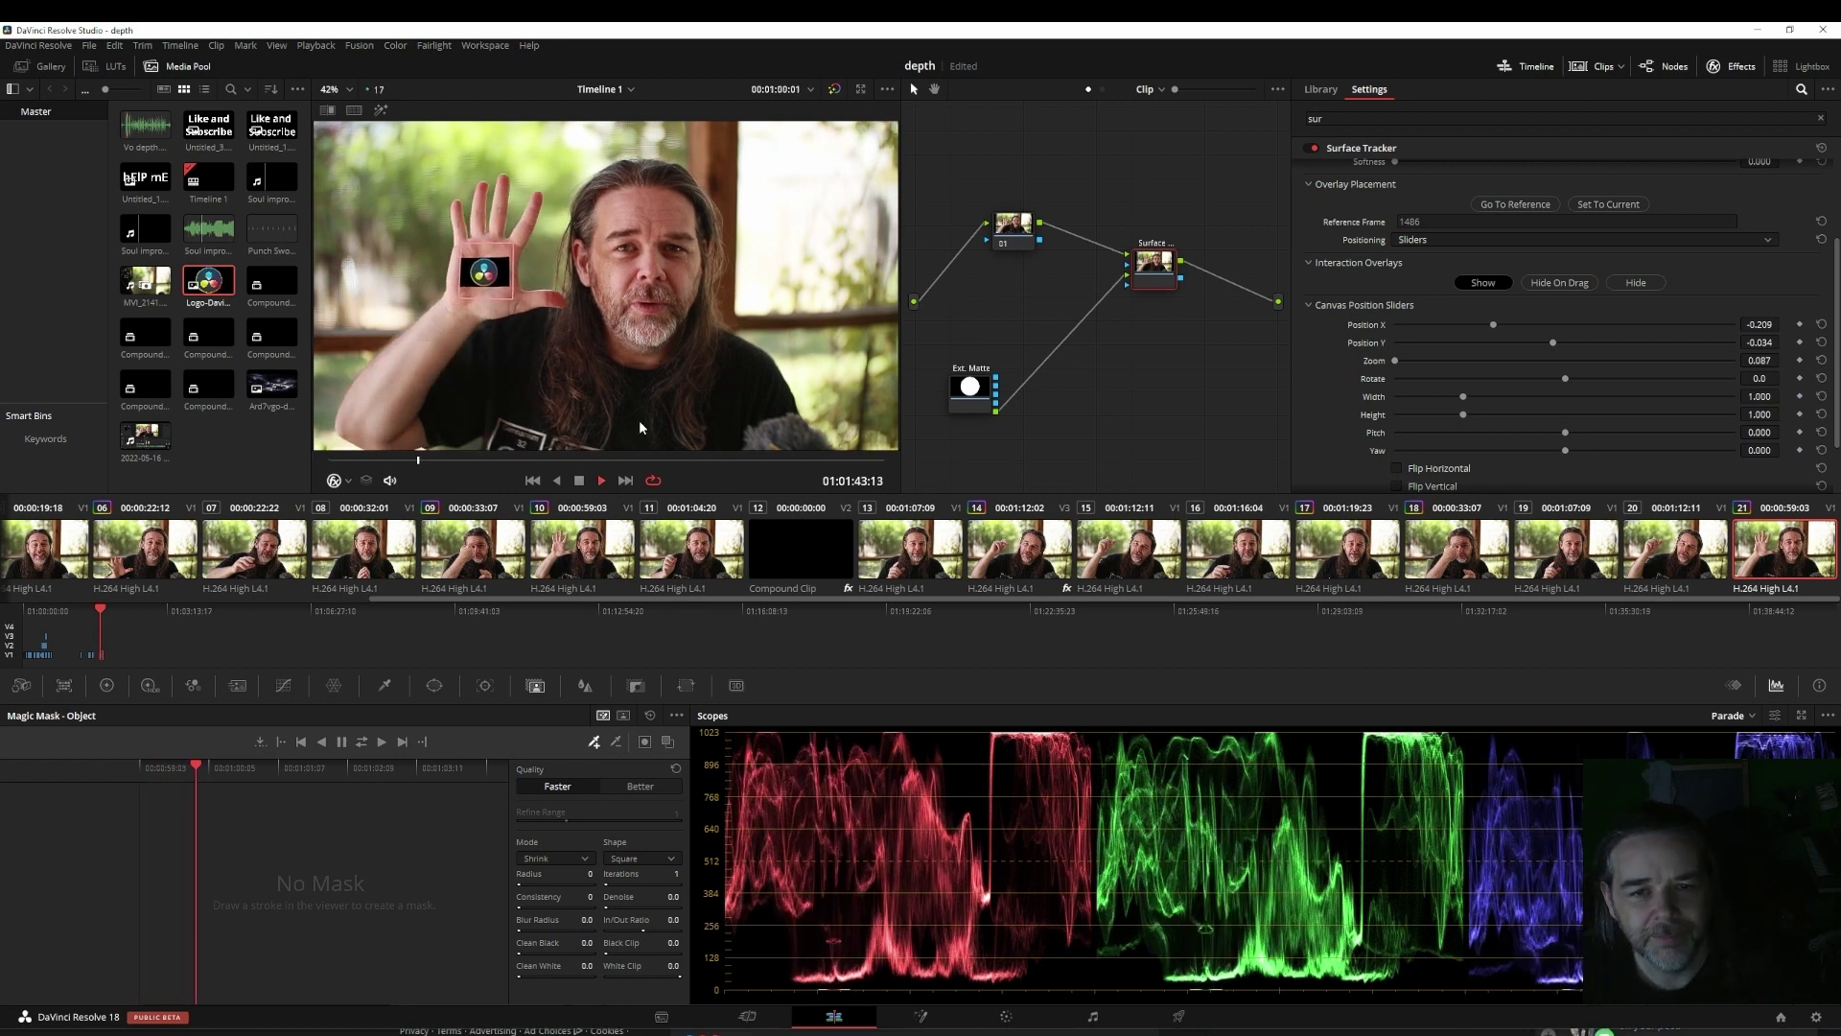
key(space)
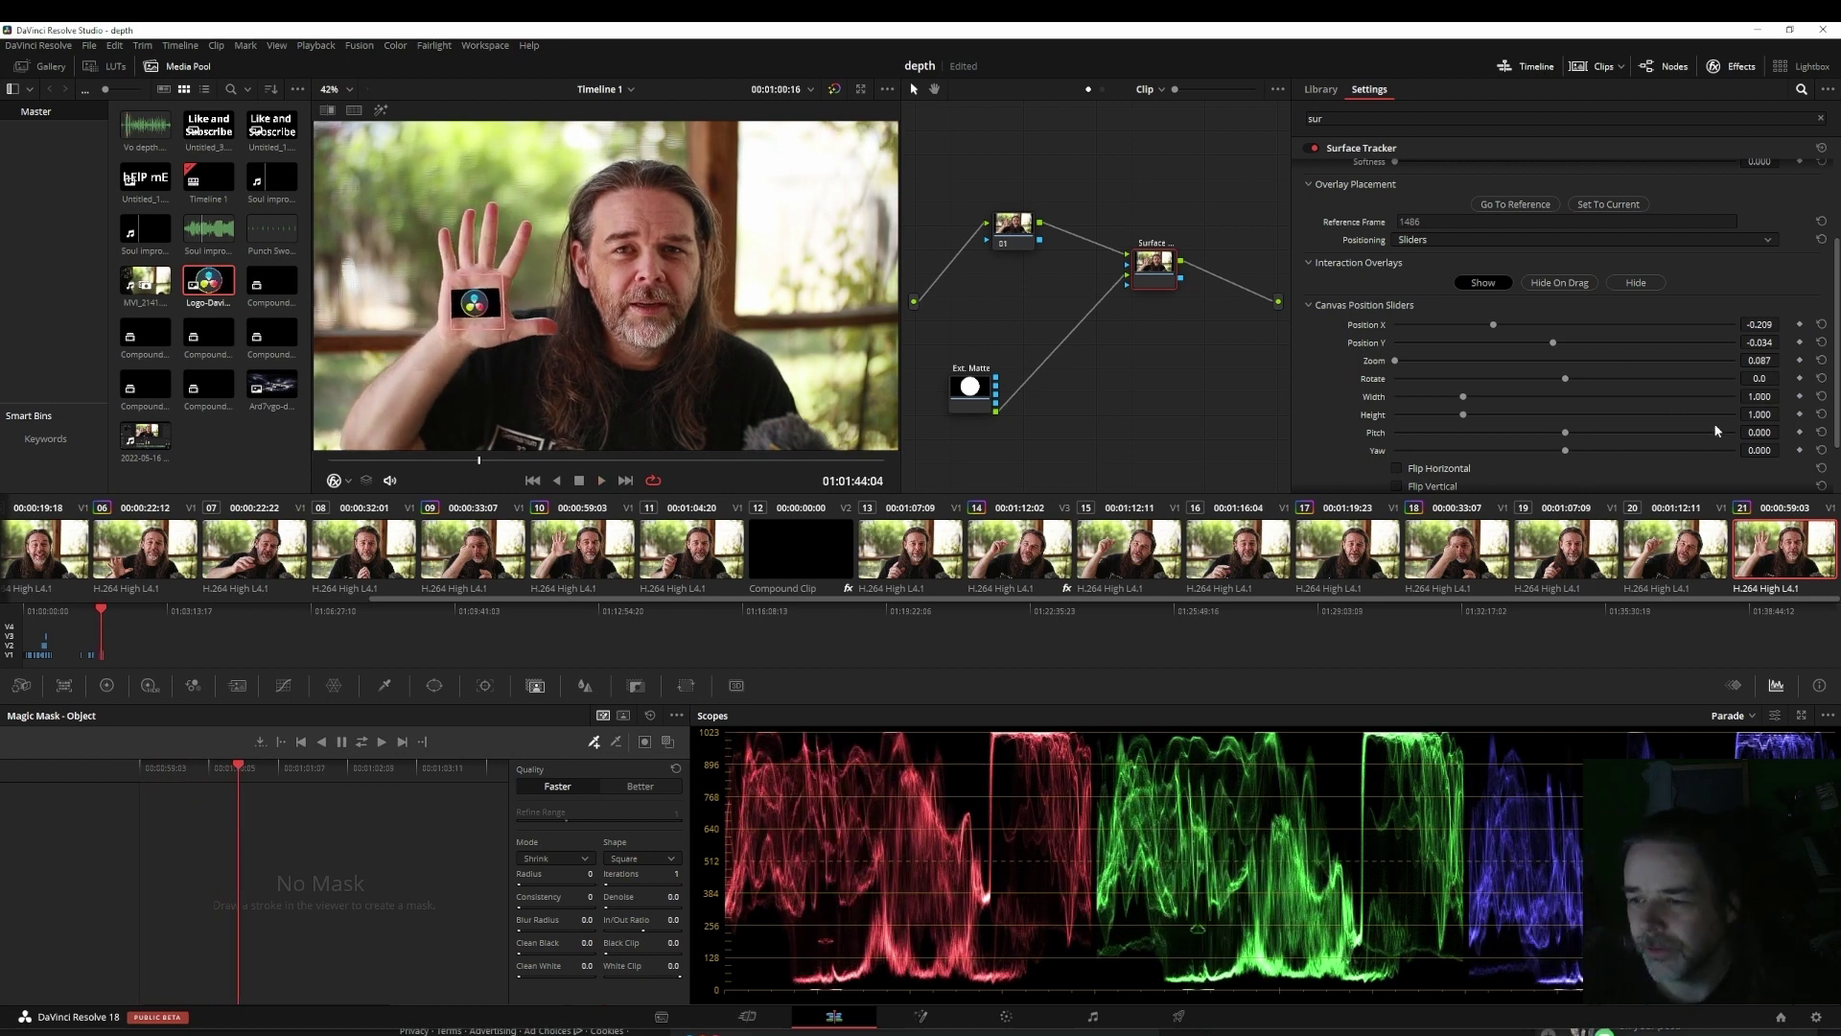
Step: Try the Overlay composite type on the logo and play the clip
scroll(1822, 415, down, 2)
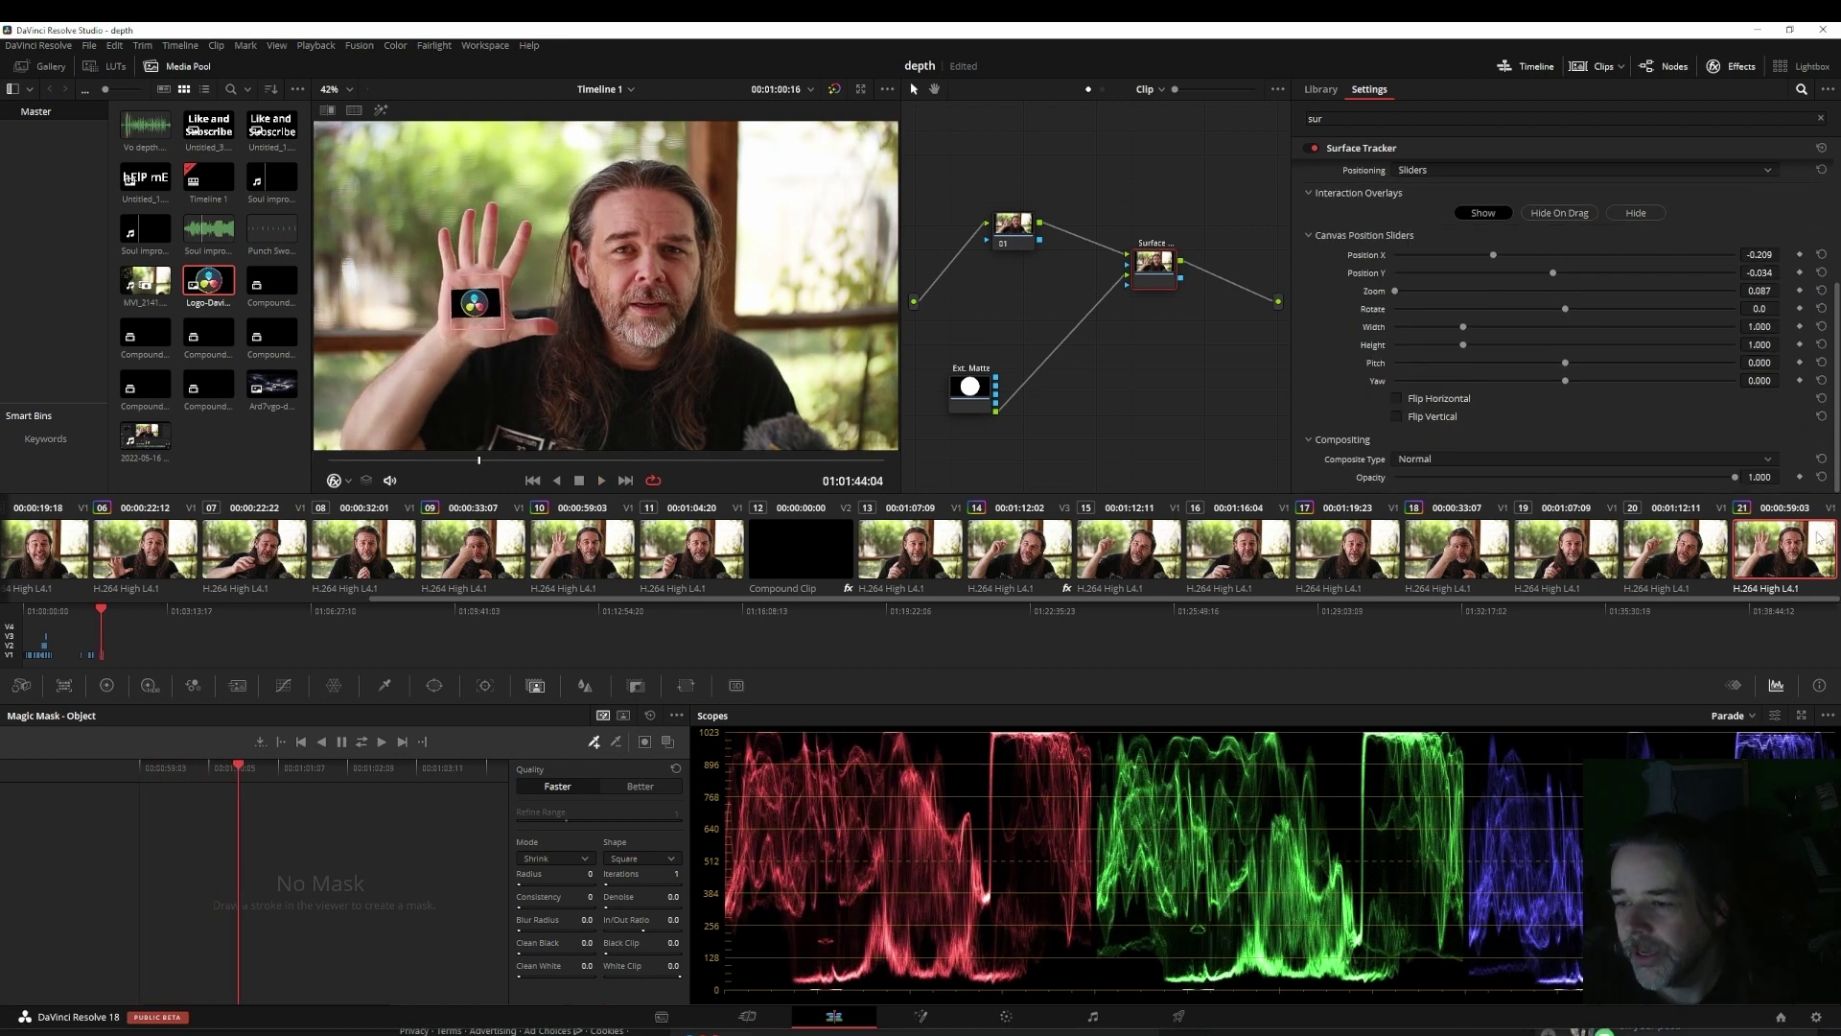
click(1574, 462)
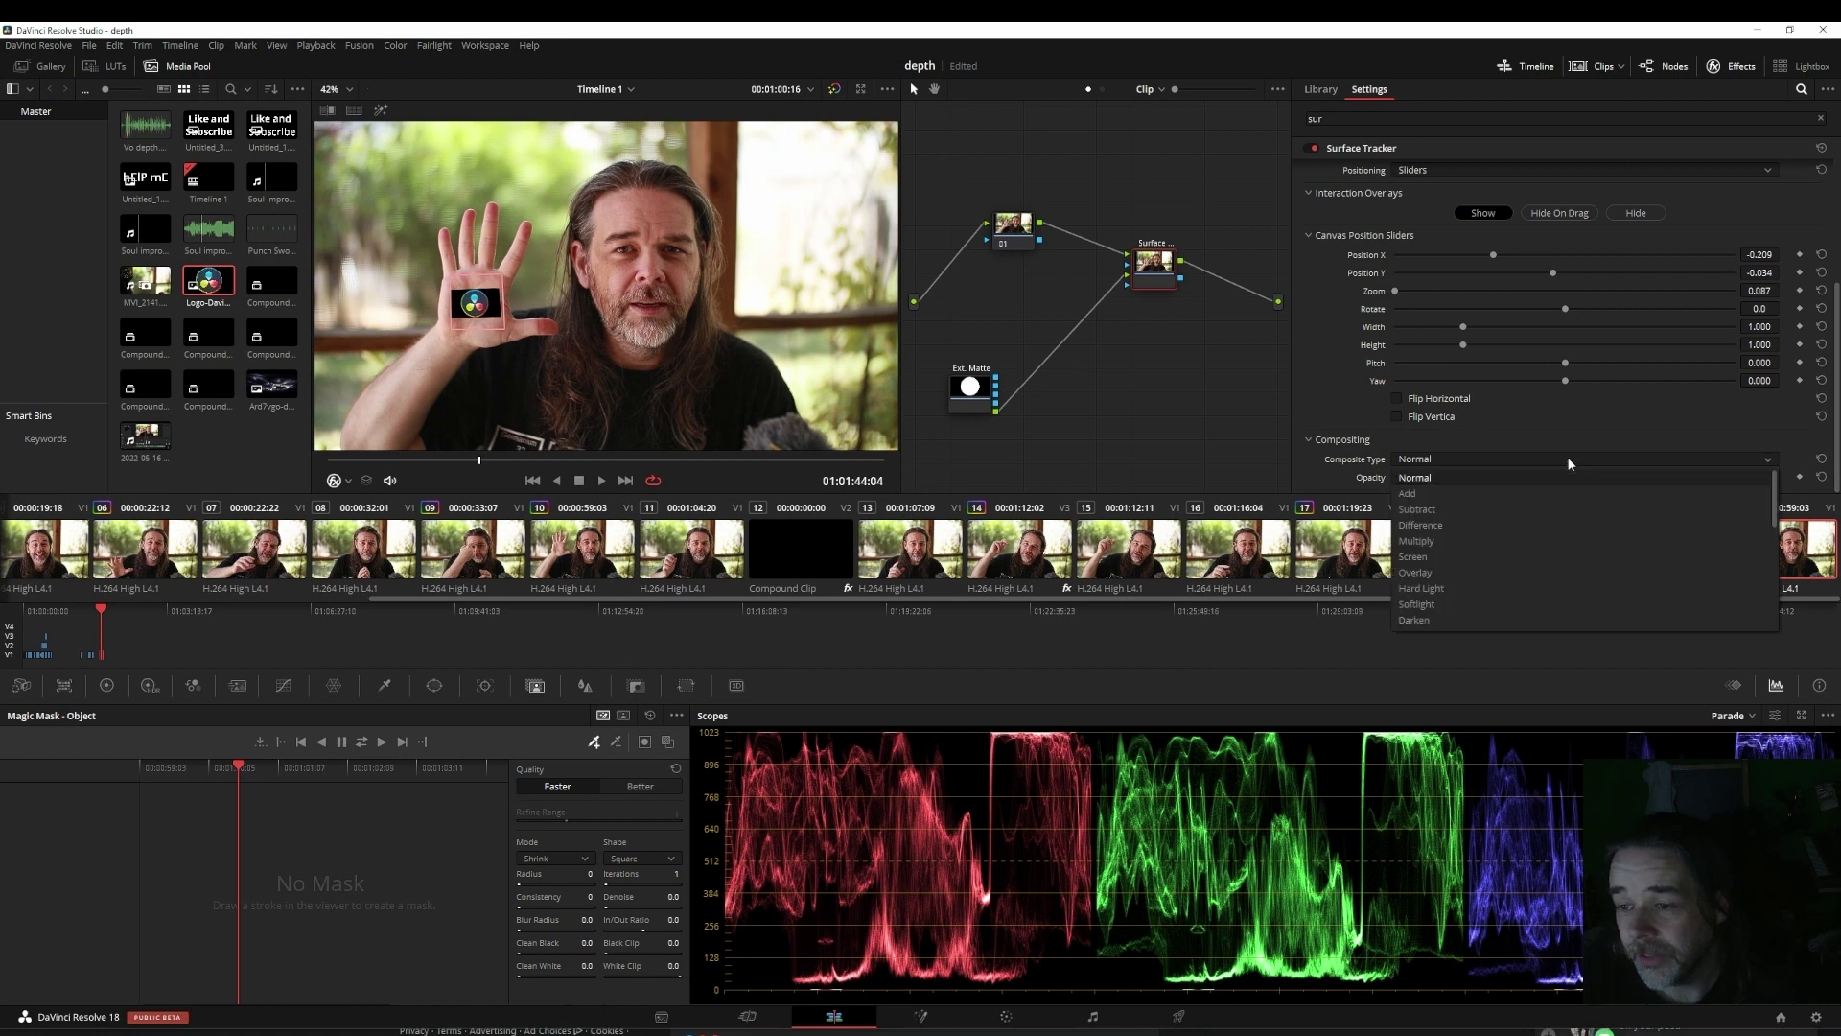
click(1498, 572)
key(space)
key(space)
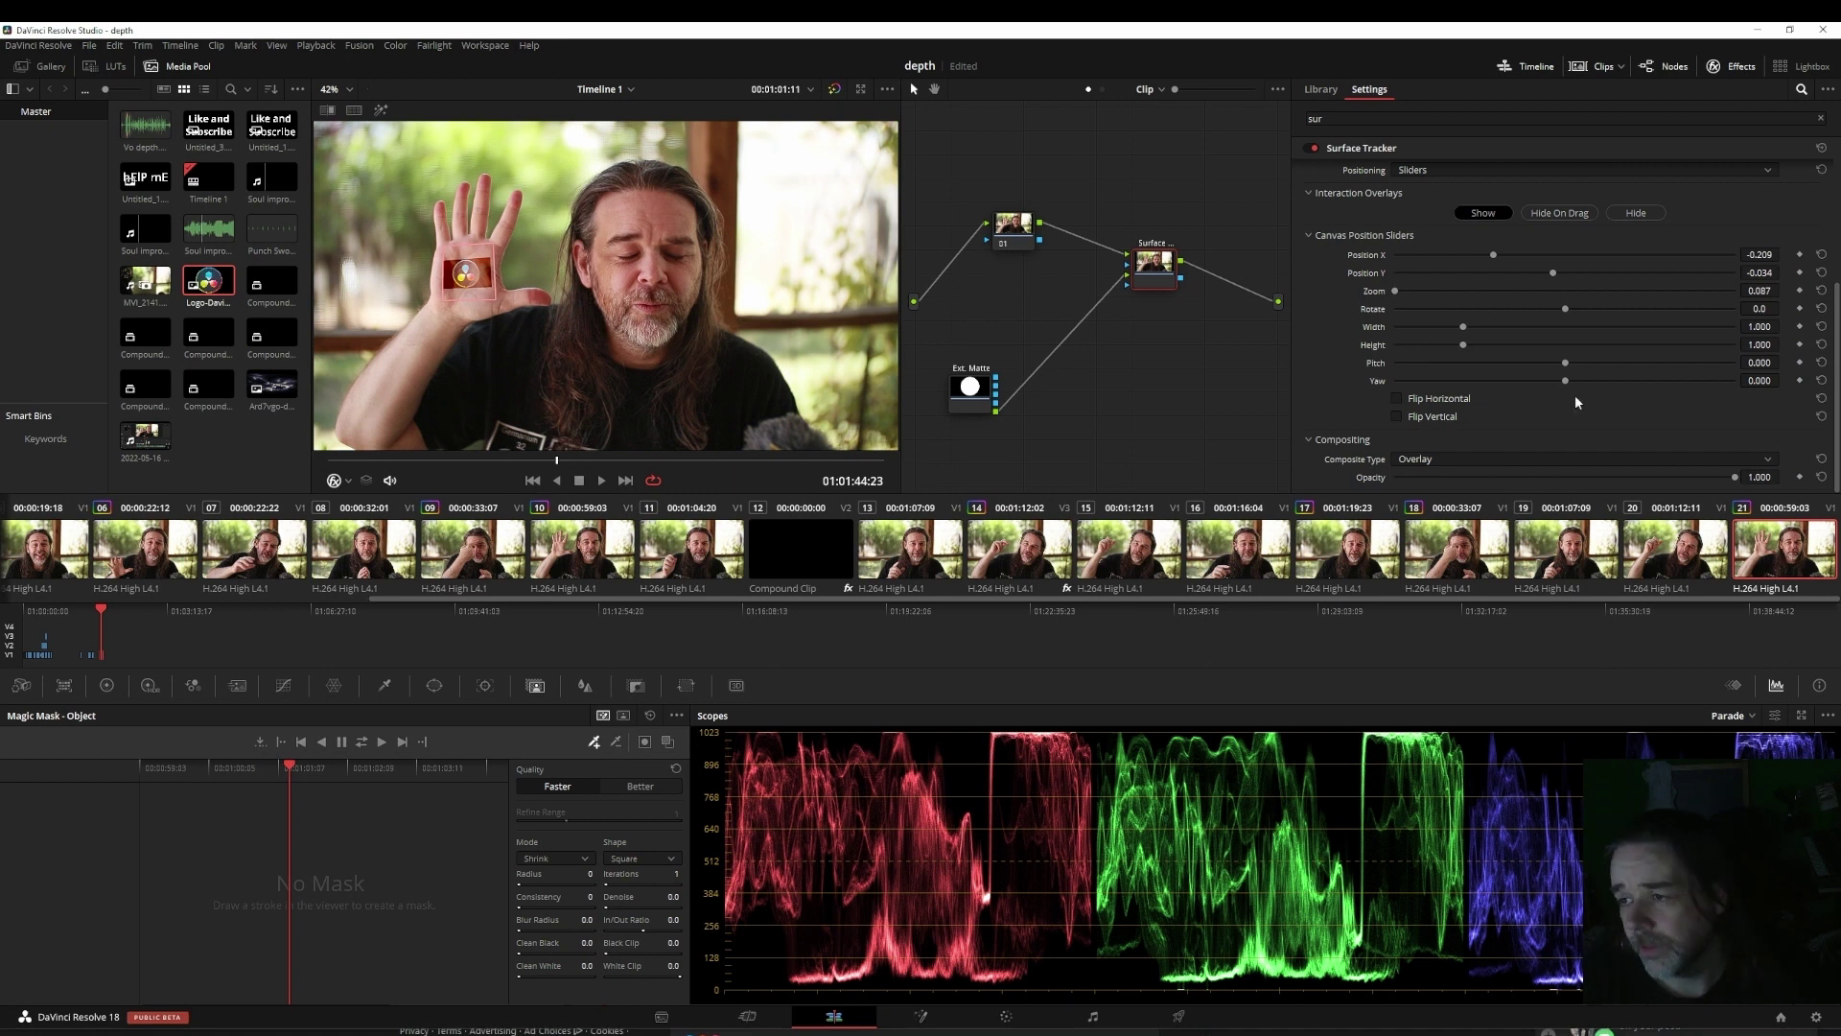
Step: Connect the external matte's first key output to the Surface Tracker's overlay key input, and enlarge the logo to Zoom 0.152 at Position X -0.202
scroll(1813, 302, up, 2)
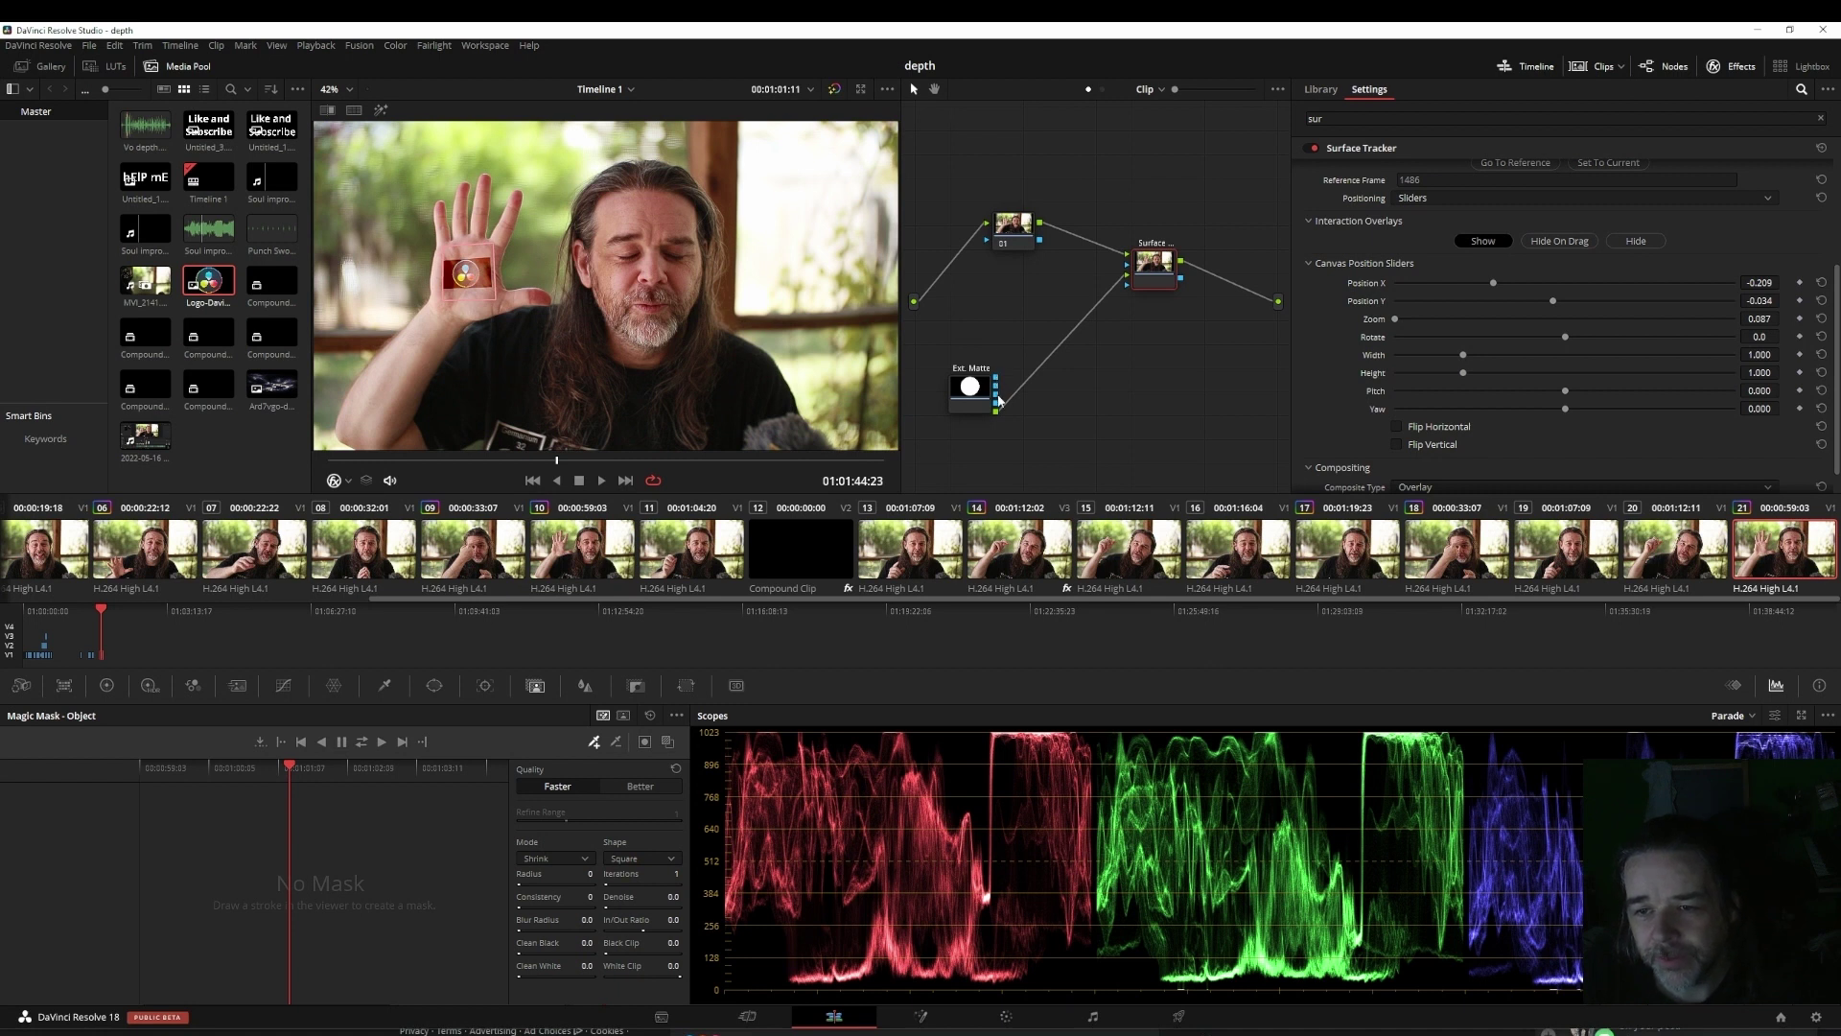
drag(998, 388, 1128, 286)
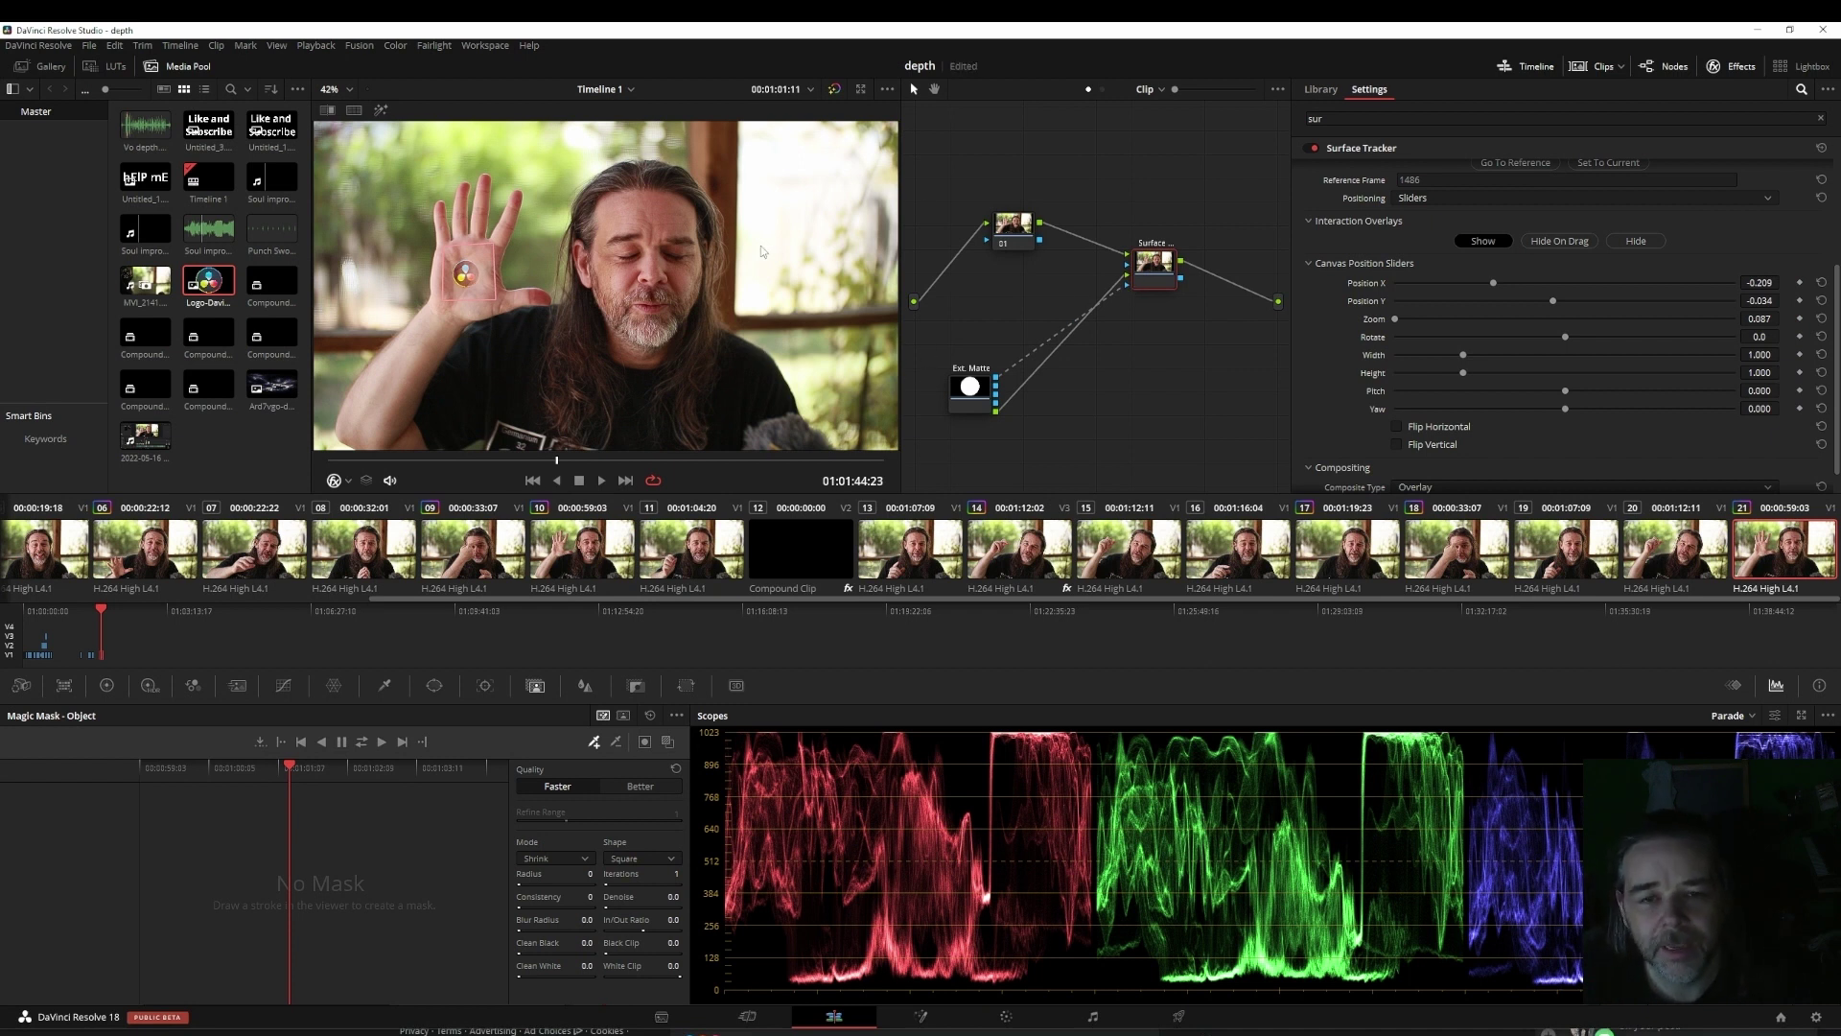
click(350, 89)
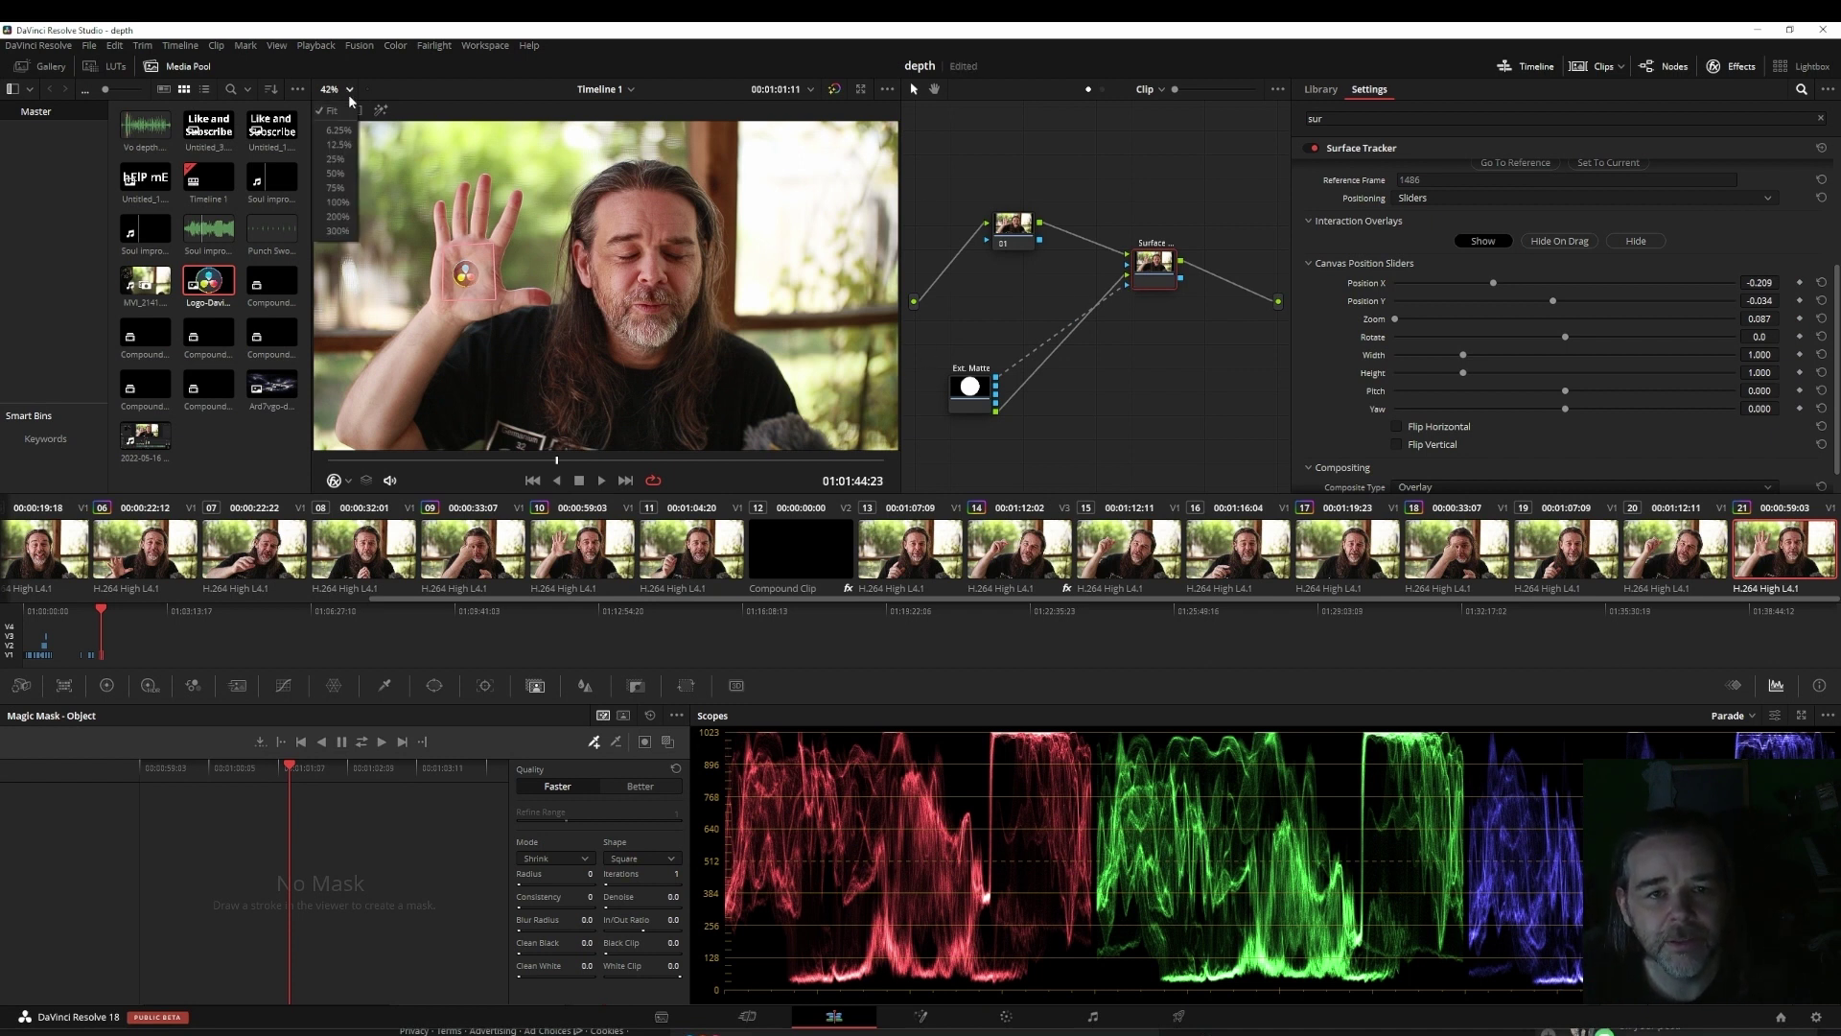
click(339, 198)
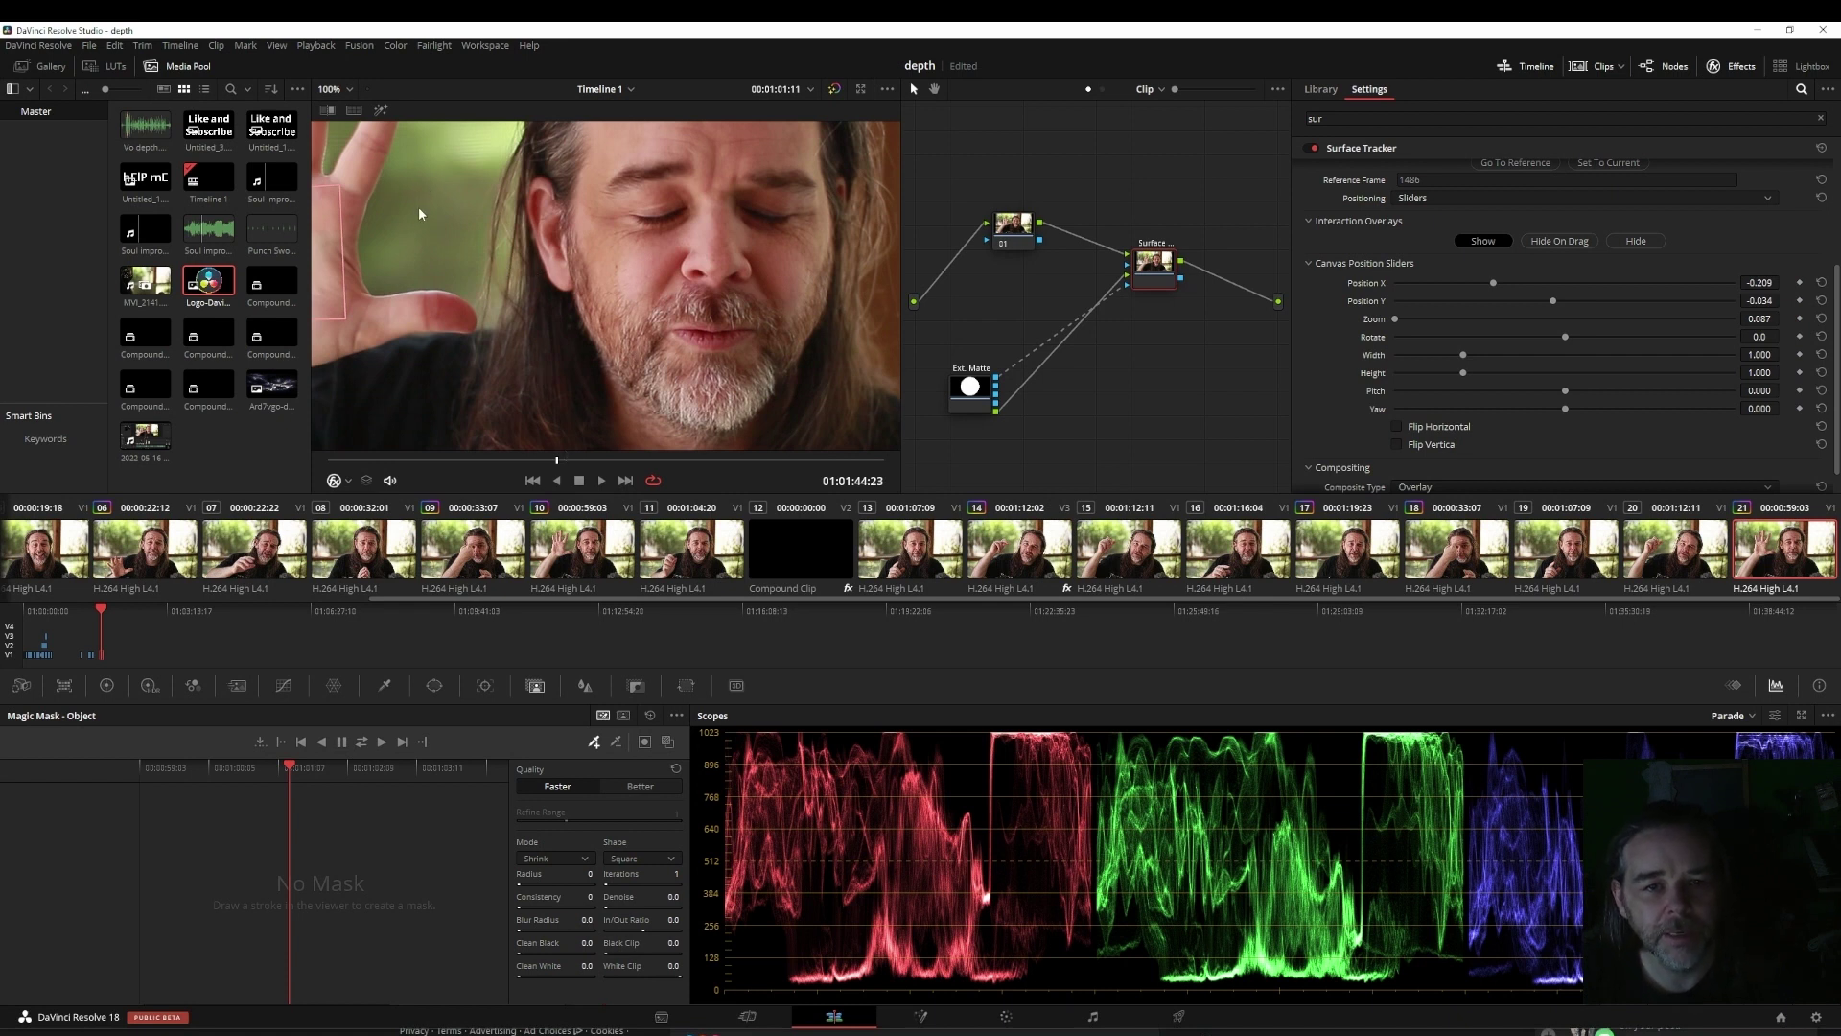
drag(608, 219, 755, 226)
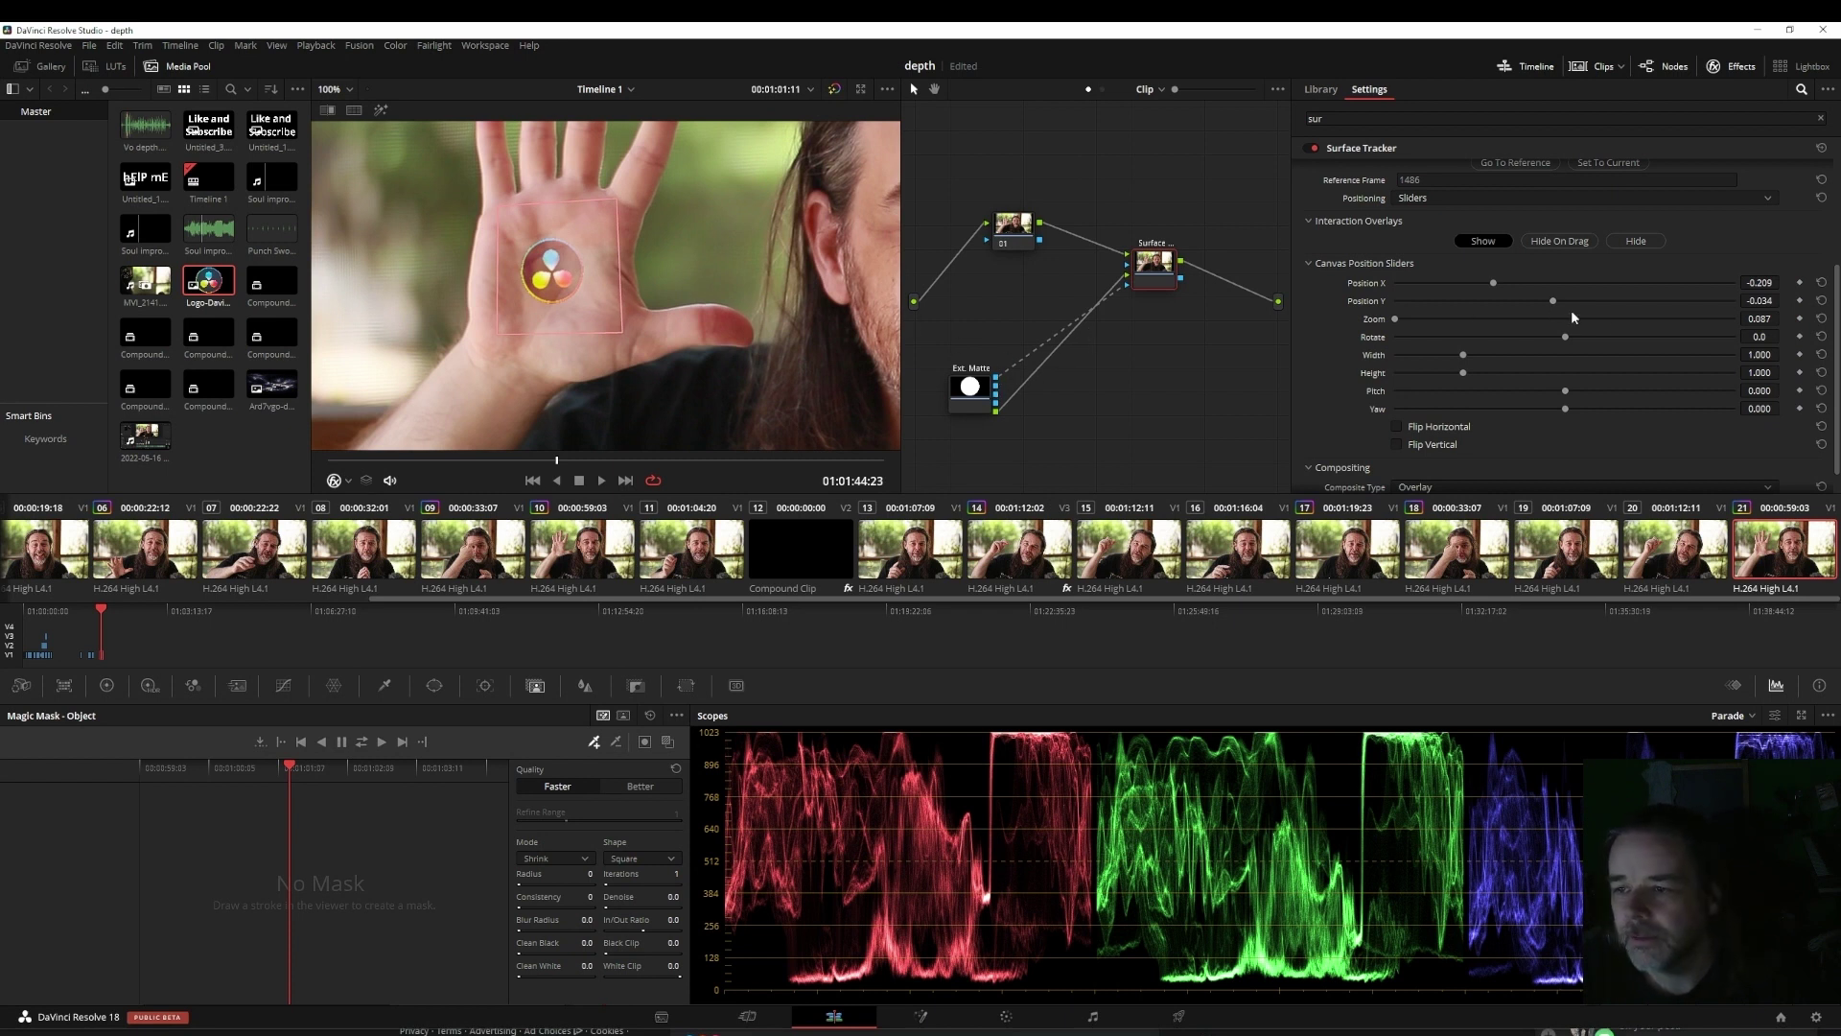
mouse_move(1761, 319)
mouse_down()
mouse_move(1782, 319)
mouse_move(1747, 300)
mouse_move(1784, 301)
mouse_move(1784, 282)
mouse_move(1784, 318)
mouse_up()
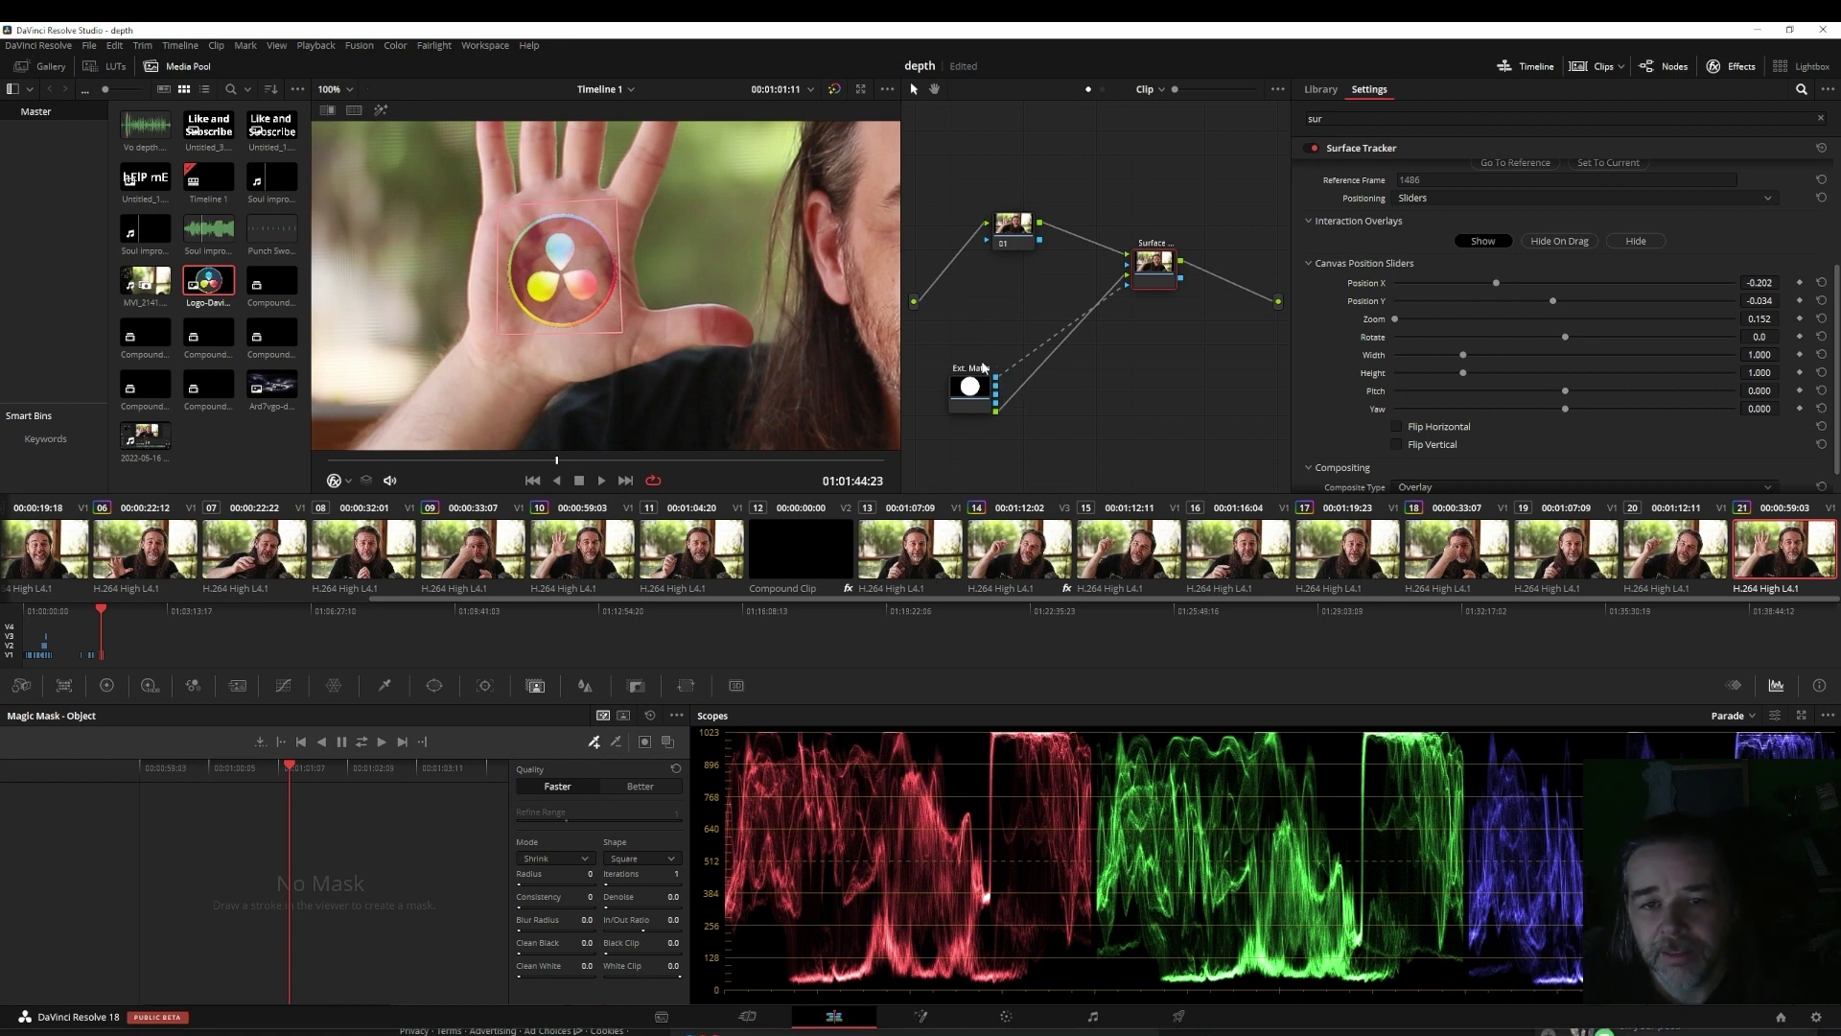
Step: Switch the Surface Tracker's overlay key to the external matte's last key output, and set the composite type to Normal
drag(996, 403, 1127, 285)
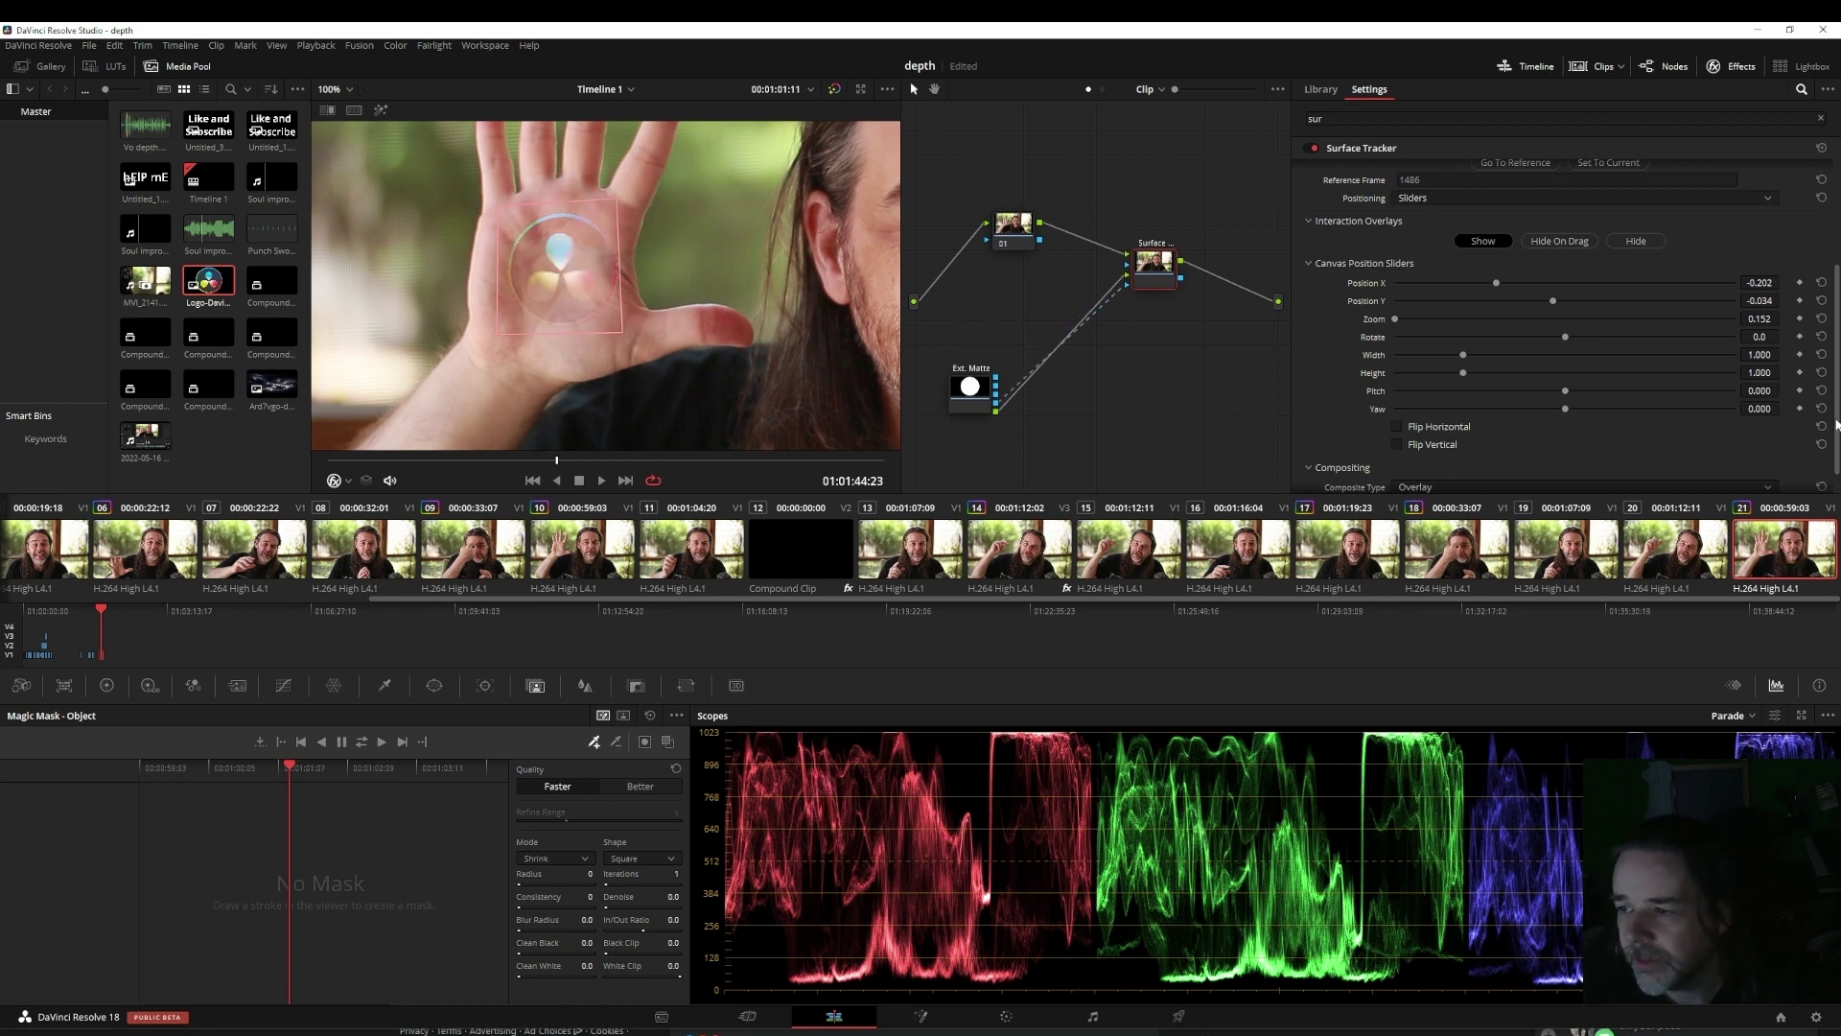
scroll(1835, 422, down, 1)
click(1498, 458)
click(1473, 476)
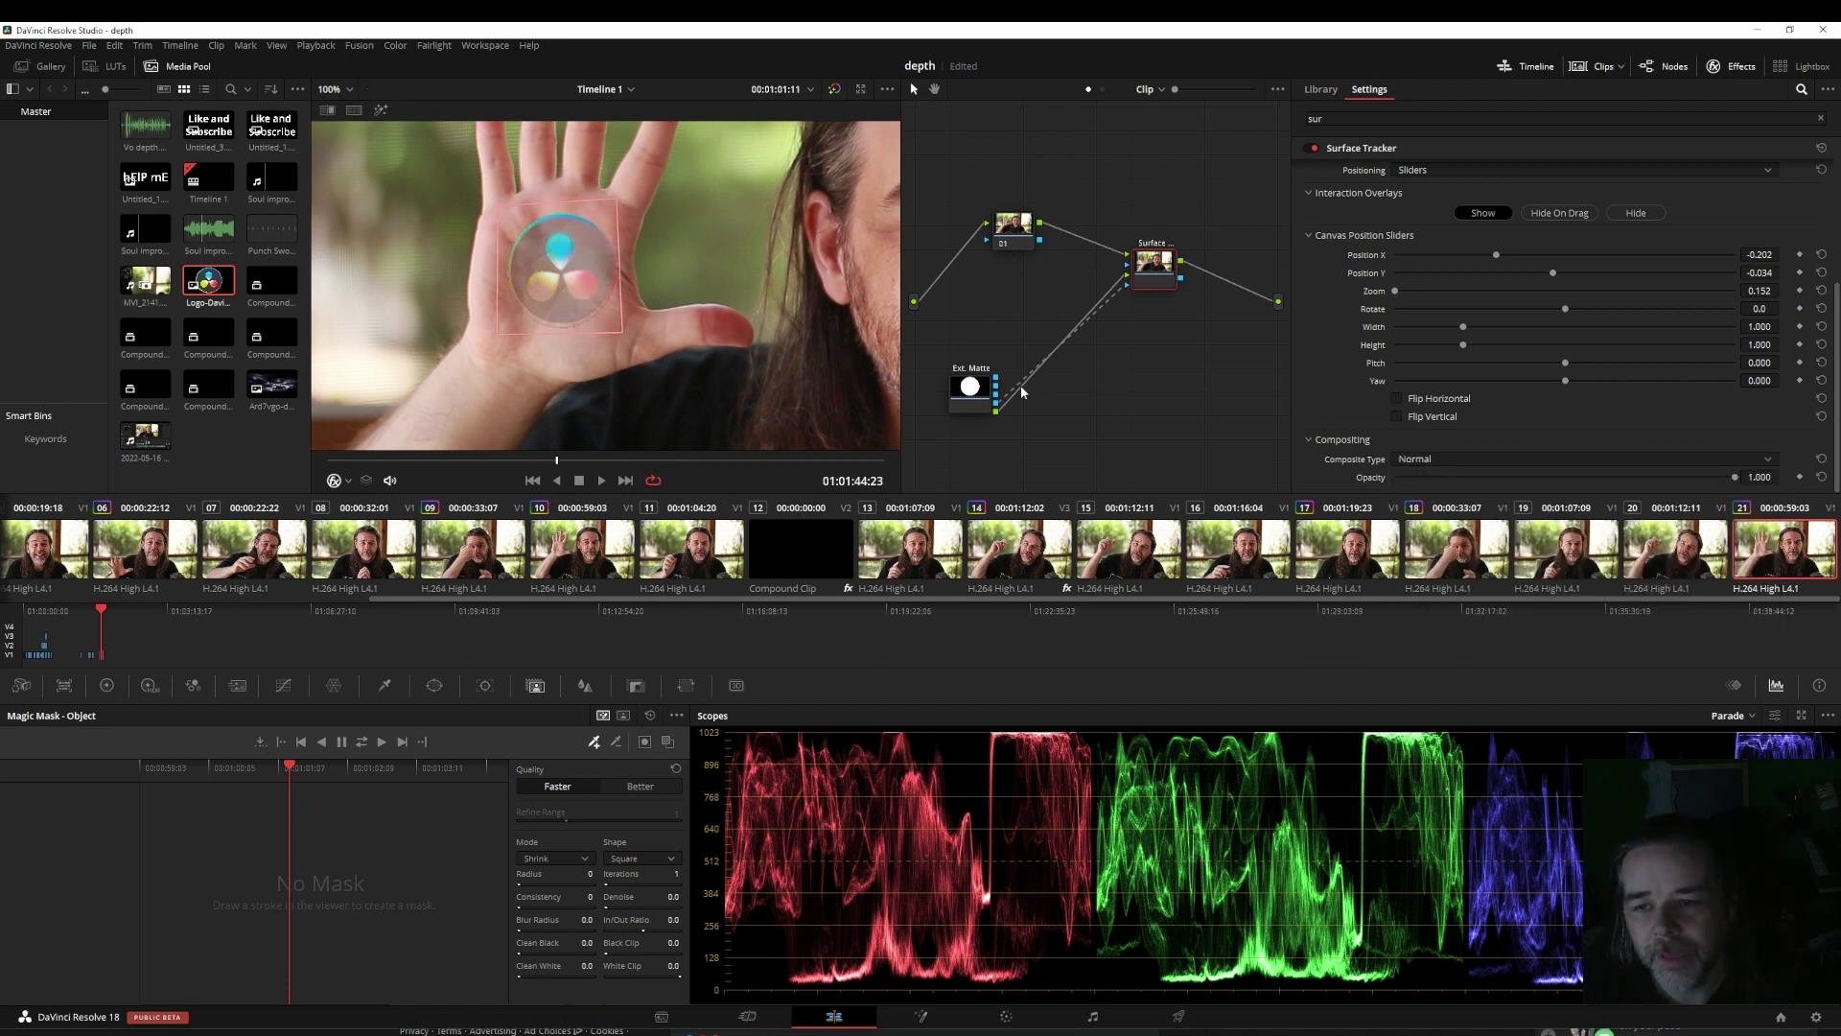
Step: Try the external matte's different key outputs in turn on the Surface Tracker's overlay key input
drag(1092, 334, 1126, 285)
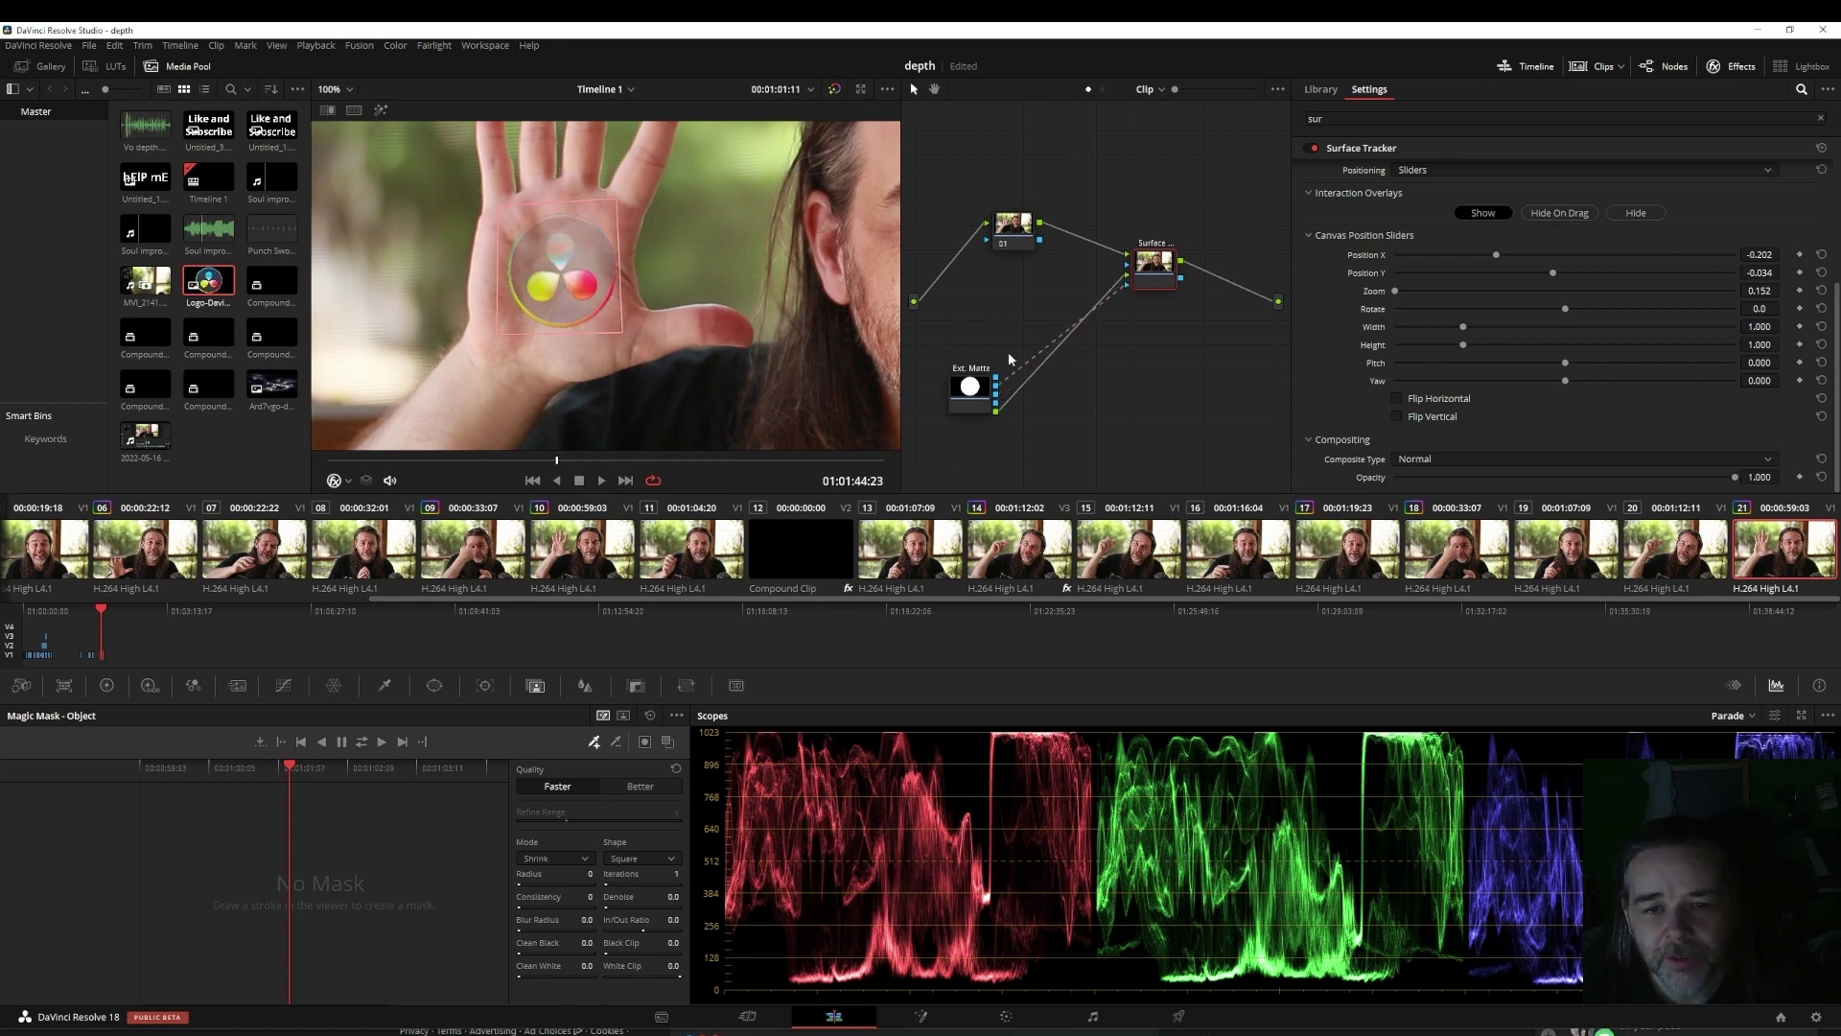
drag(996, 377, 1128, 285)
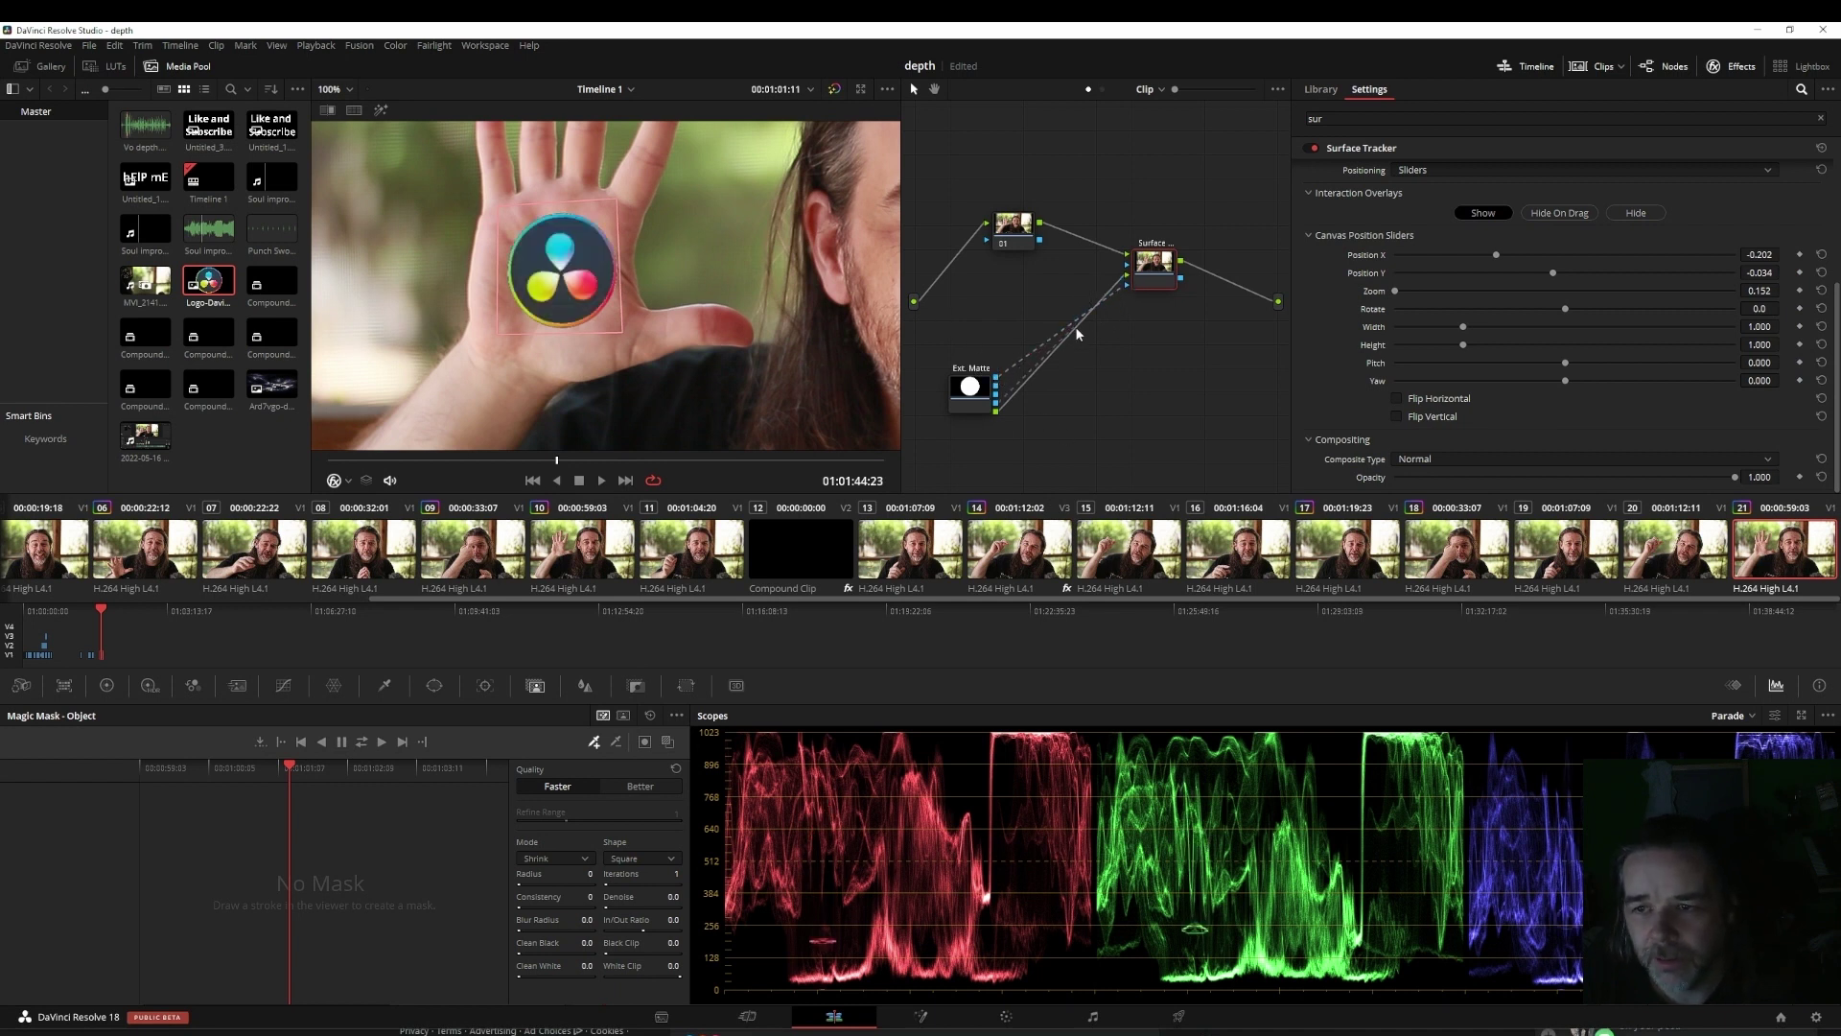
drag(1129, 286, 994, 406)
right_click(995, 405)
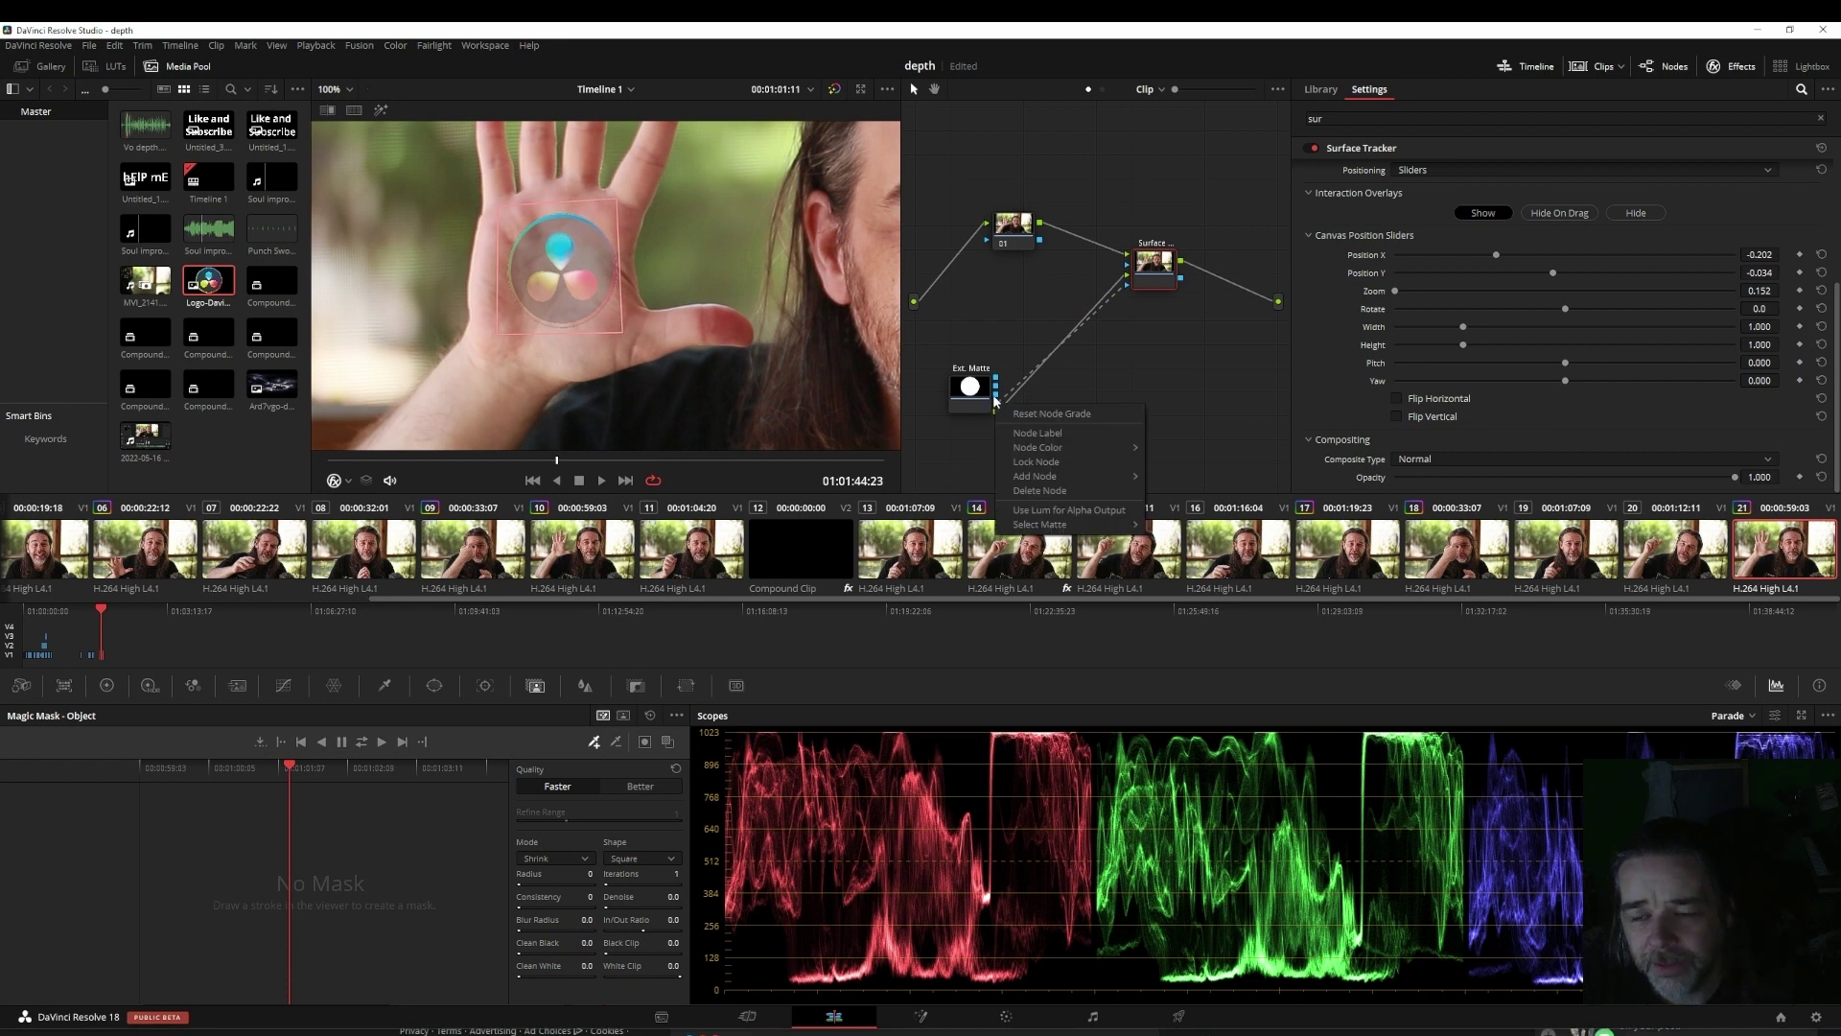
click(997, 392)
drag(1142, 307, 1127, 285)
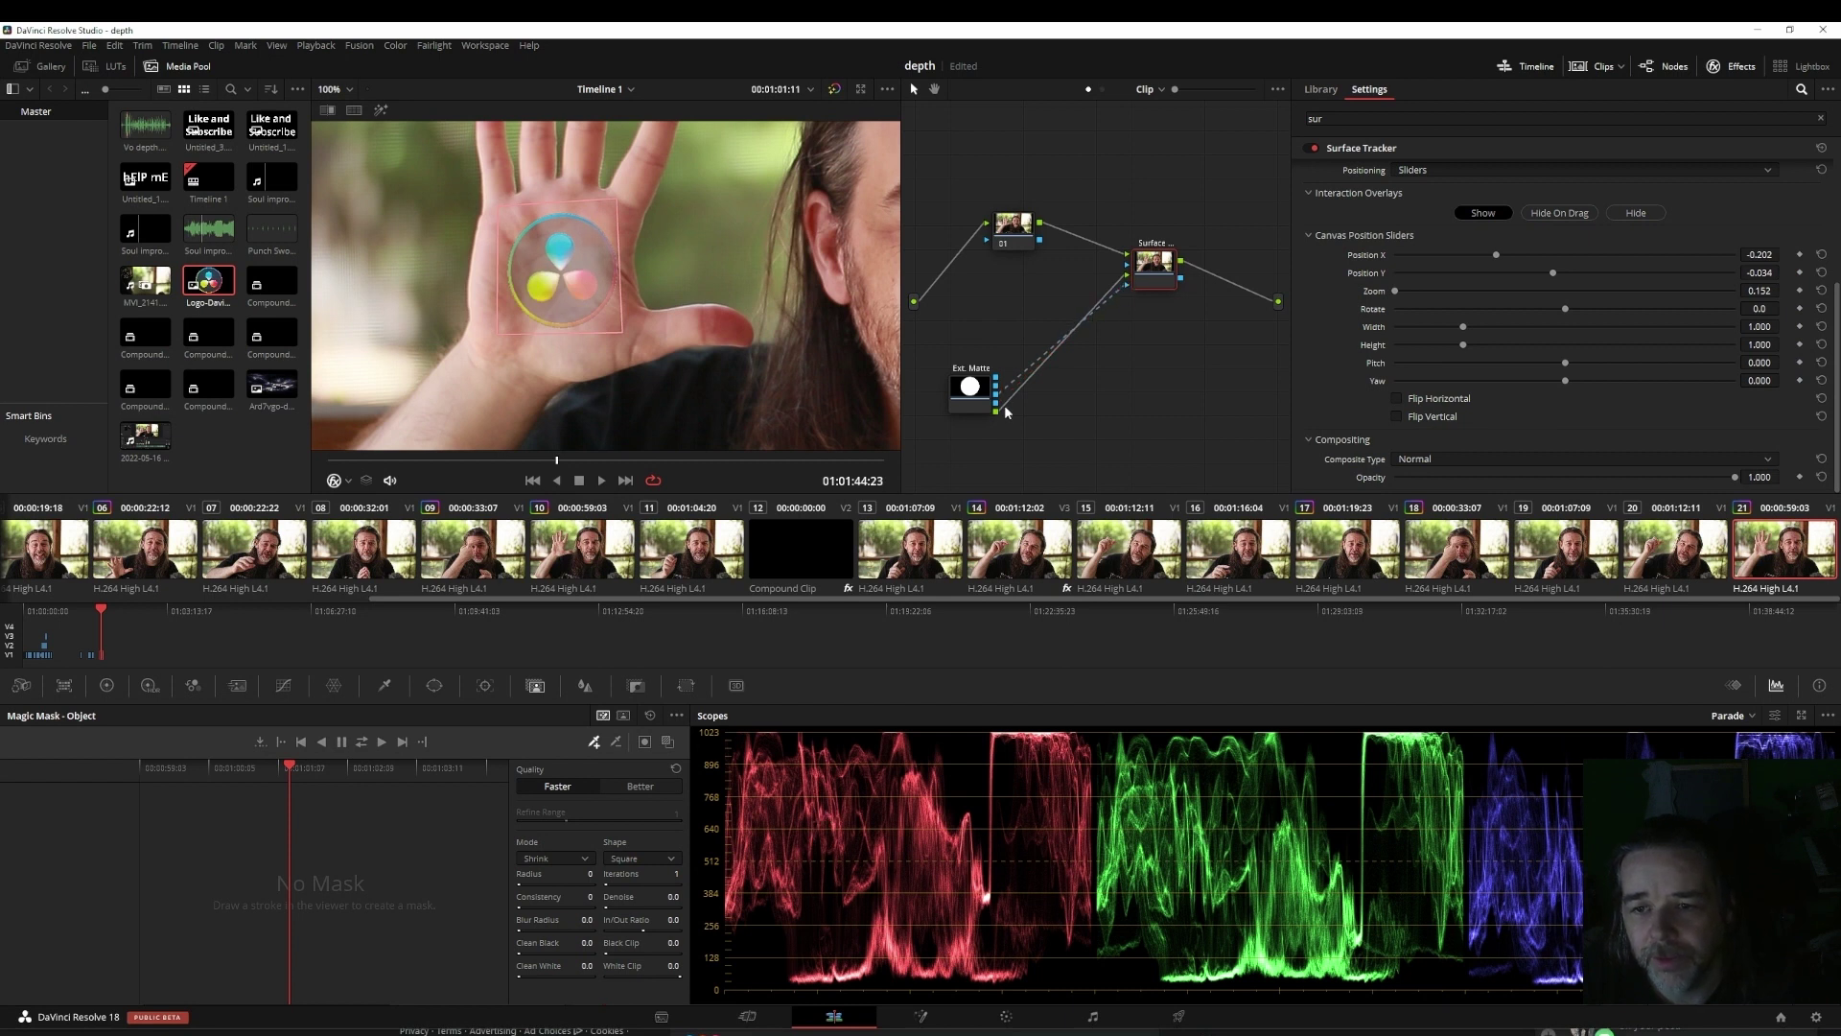
drag(1132, 290, 1126, 290)
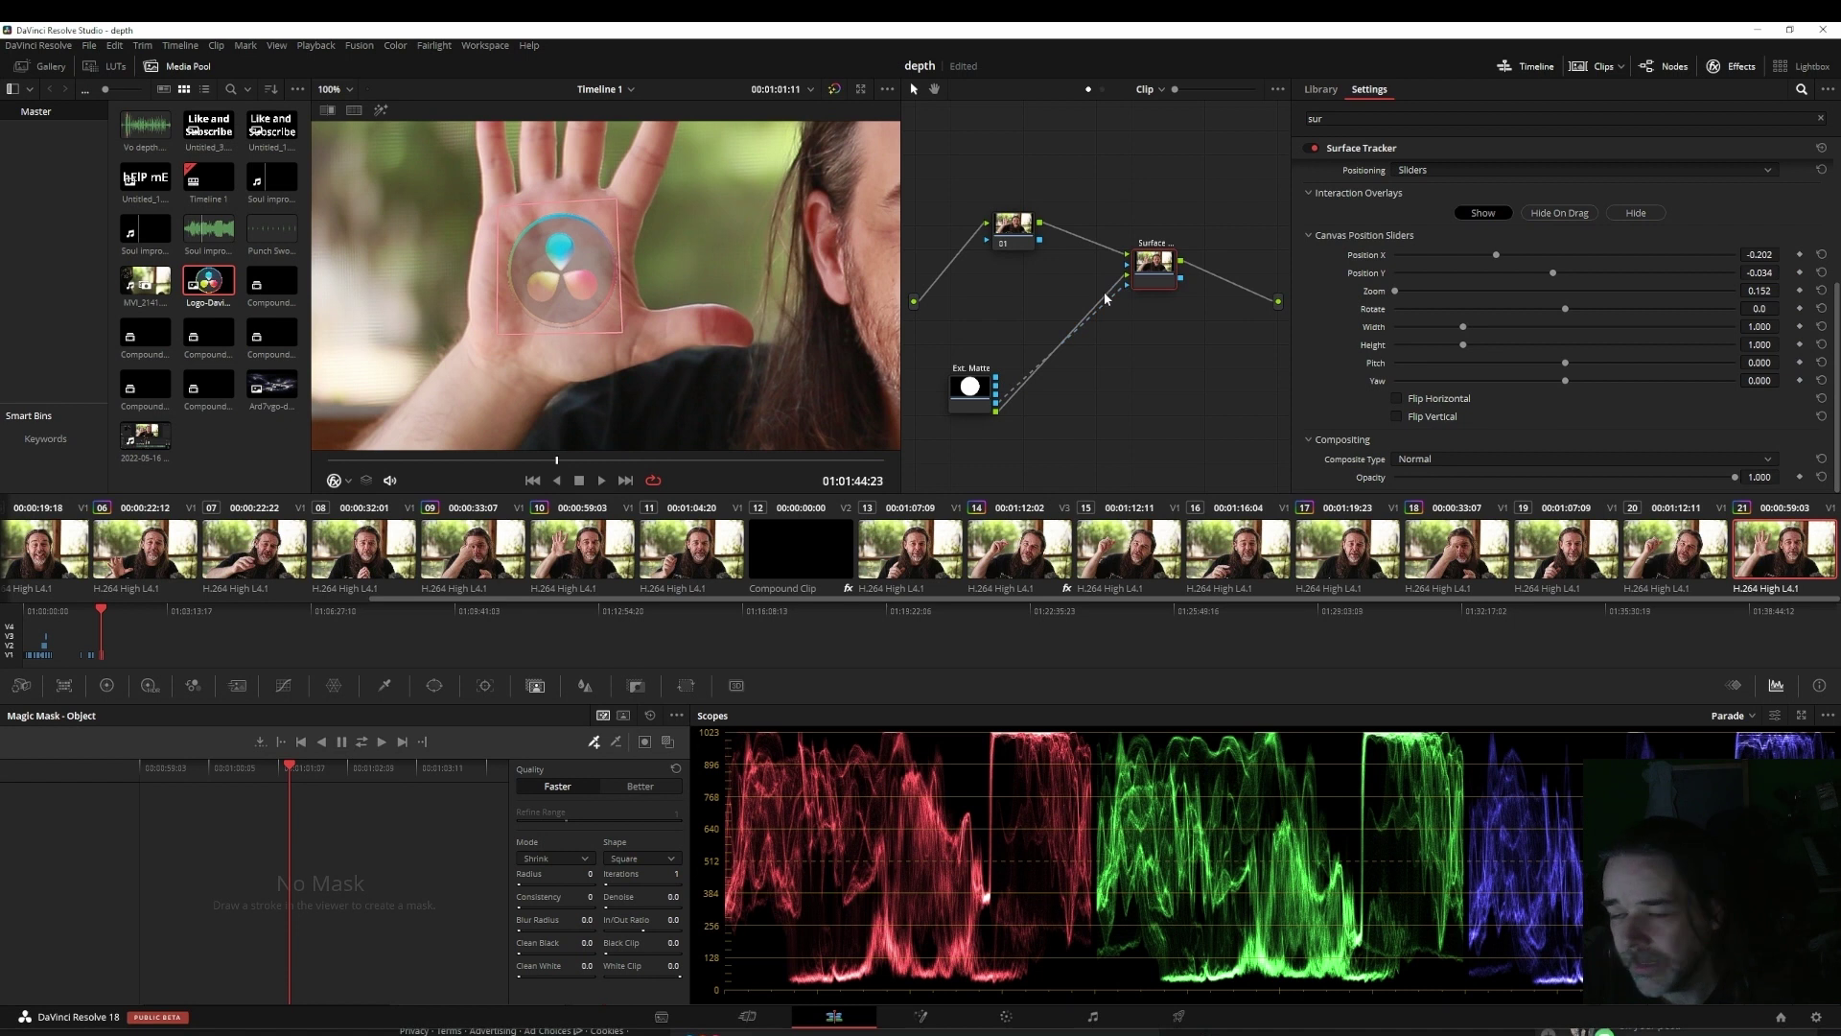
Step: Rewire the external matte's key connection to the Surface Tracker's other key input and fit the whole image in the viewer
drag(995, 415, 1125, 297)
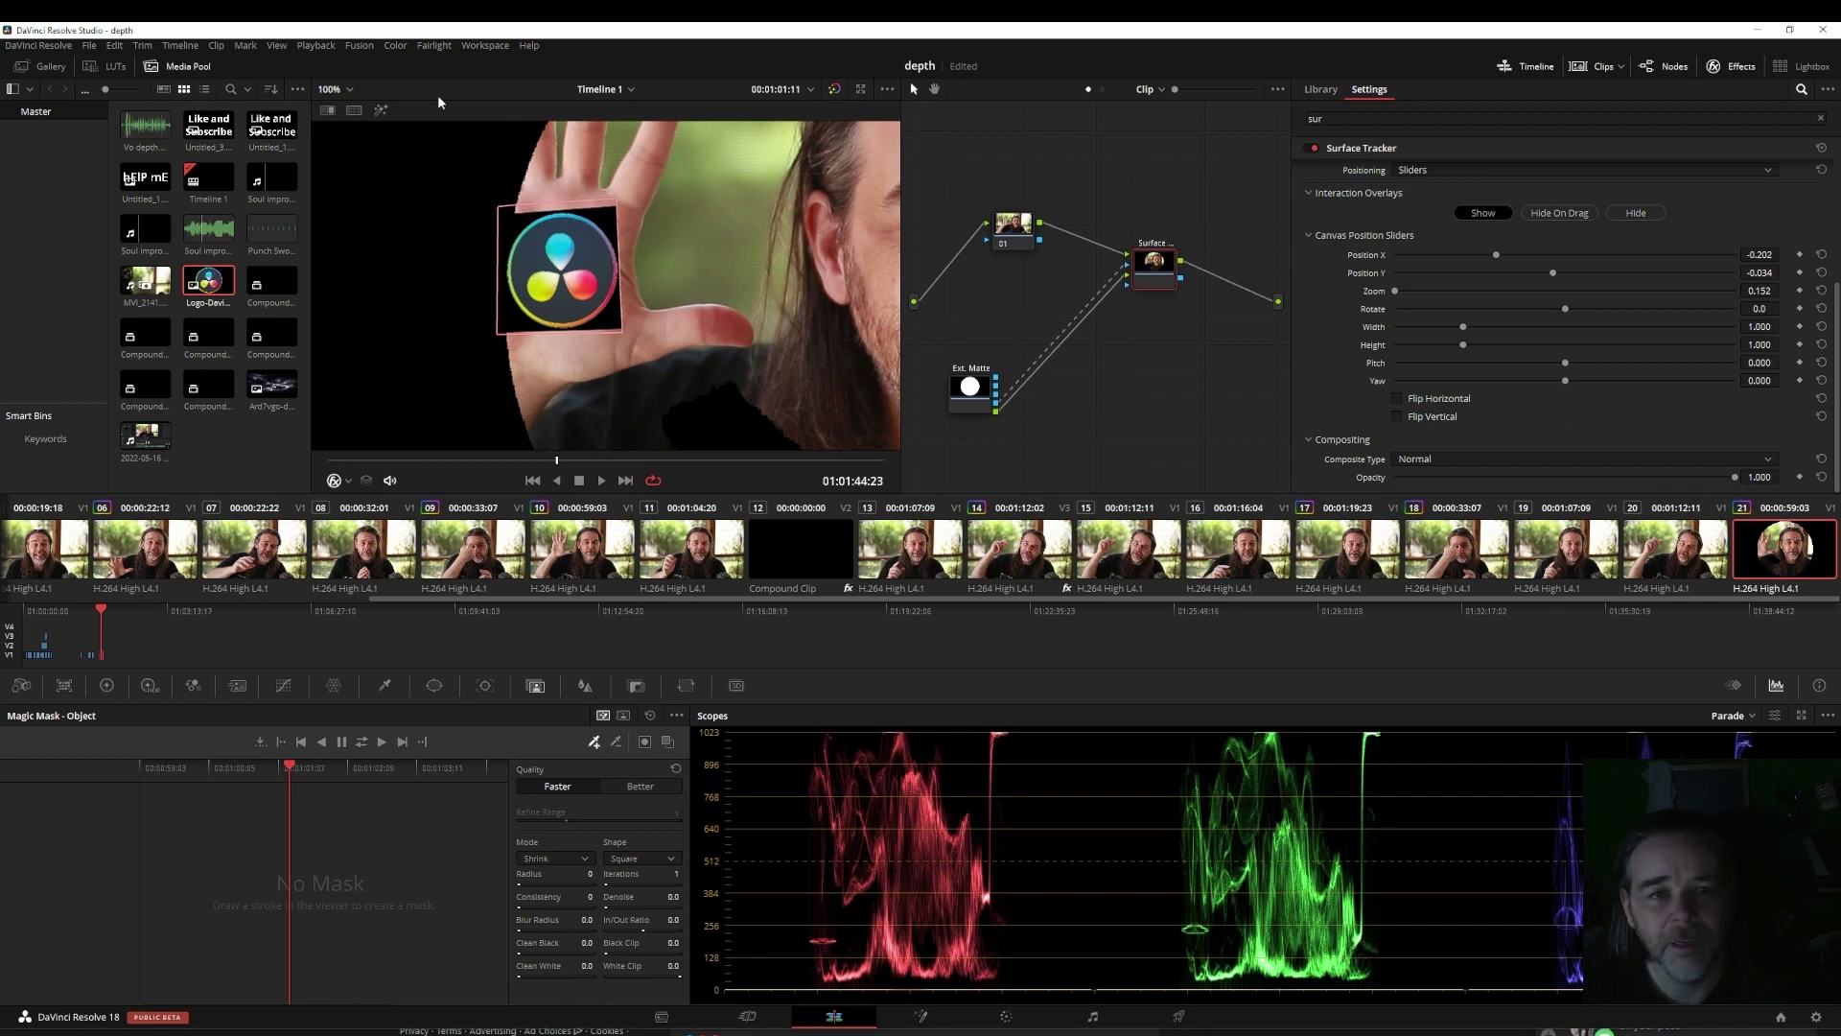
click(336, 89)
click(342, 113)
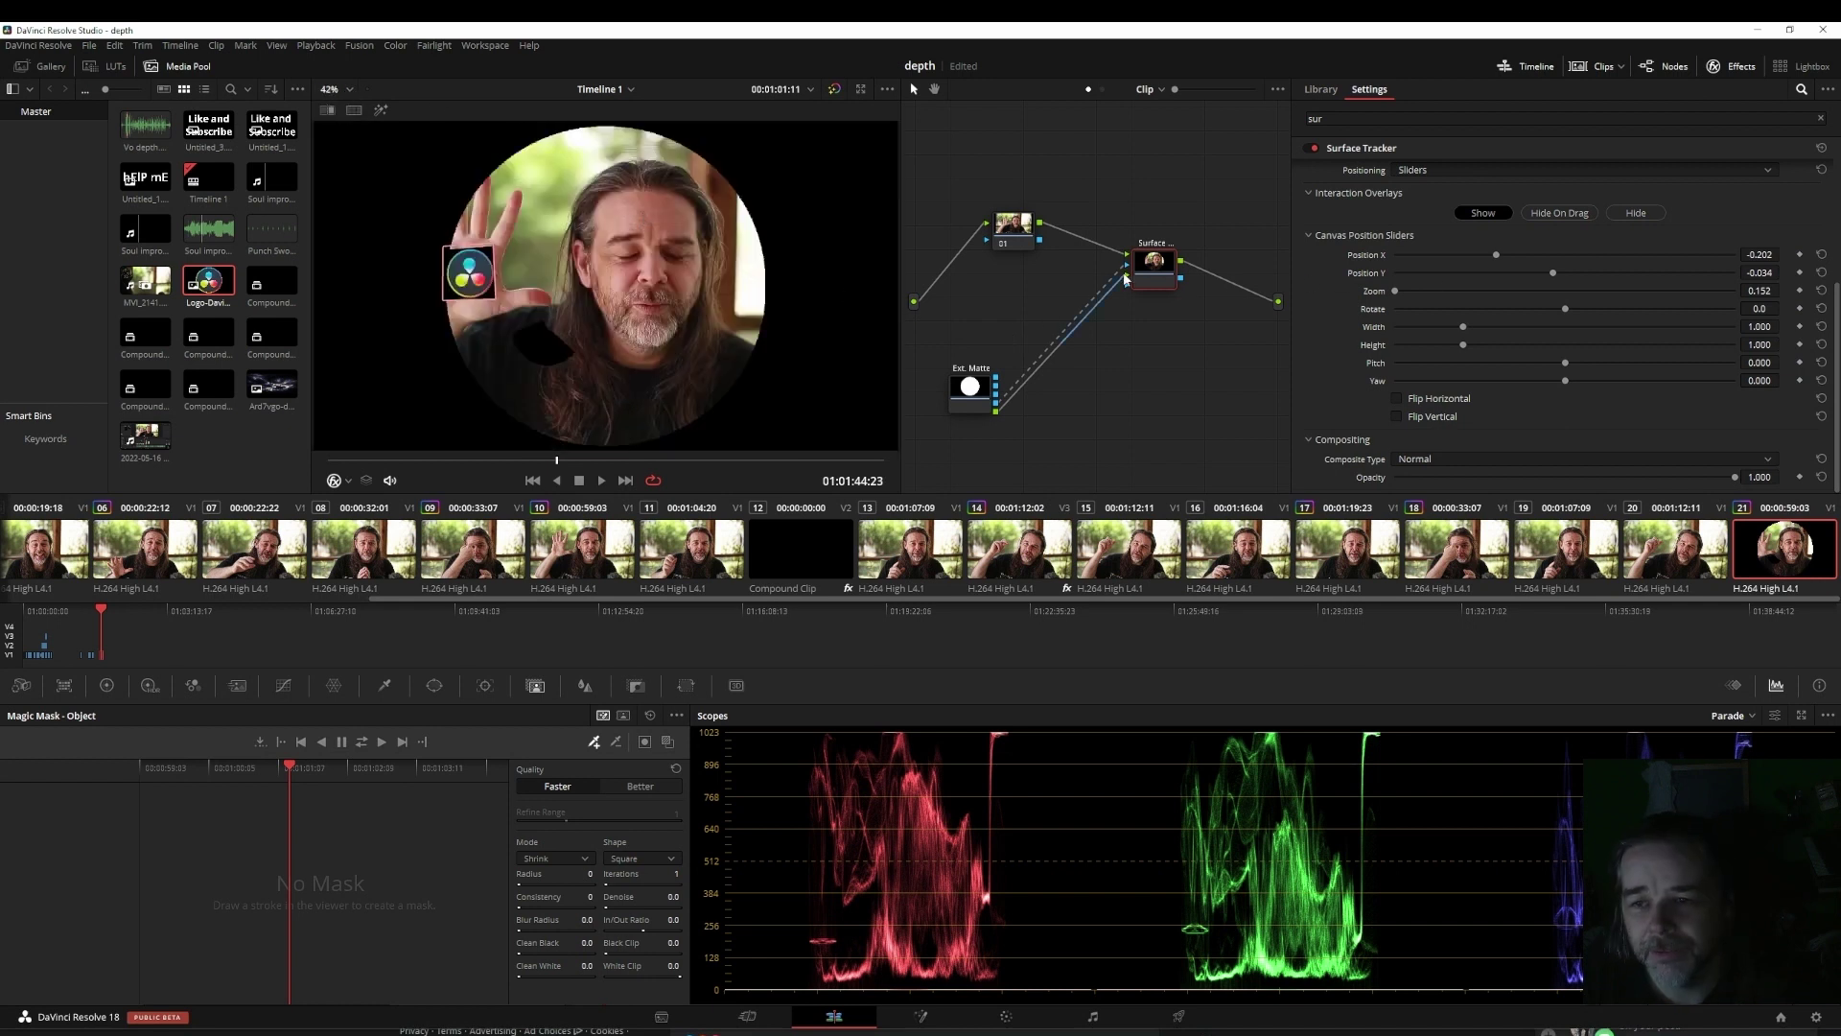
Step: Reconnect the external matte's image and key outputs to the Surface Tracker's overlay inputs, and set the composite type to Overlay
drag(997, 403, 1127, 278)
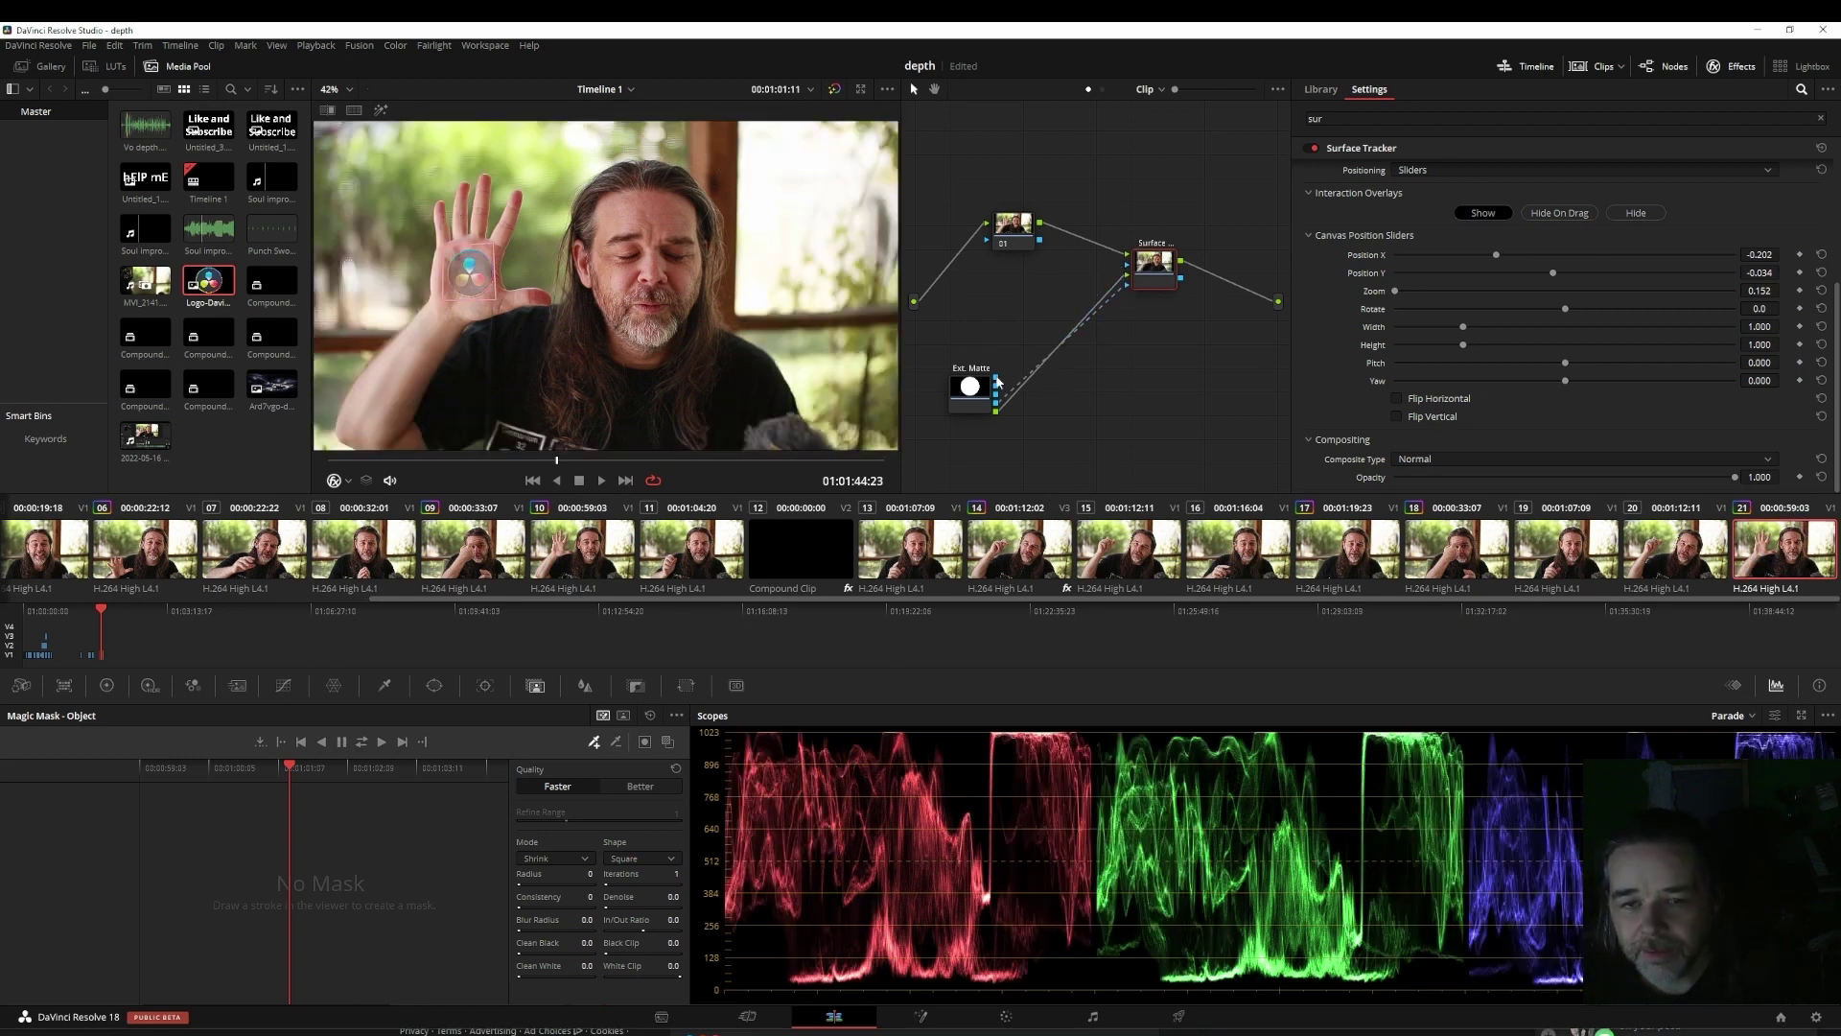
drag(1117, 301, 1128, 282)
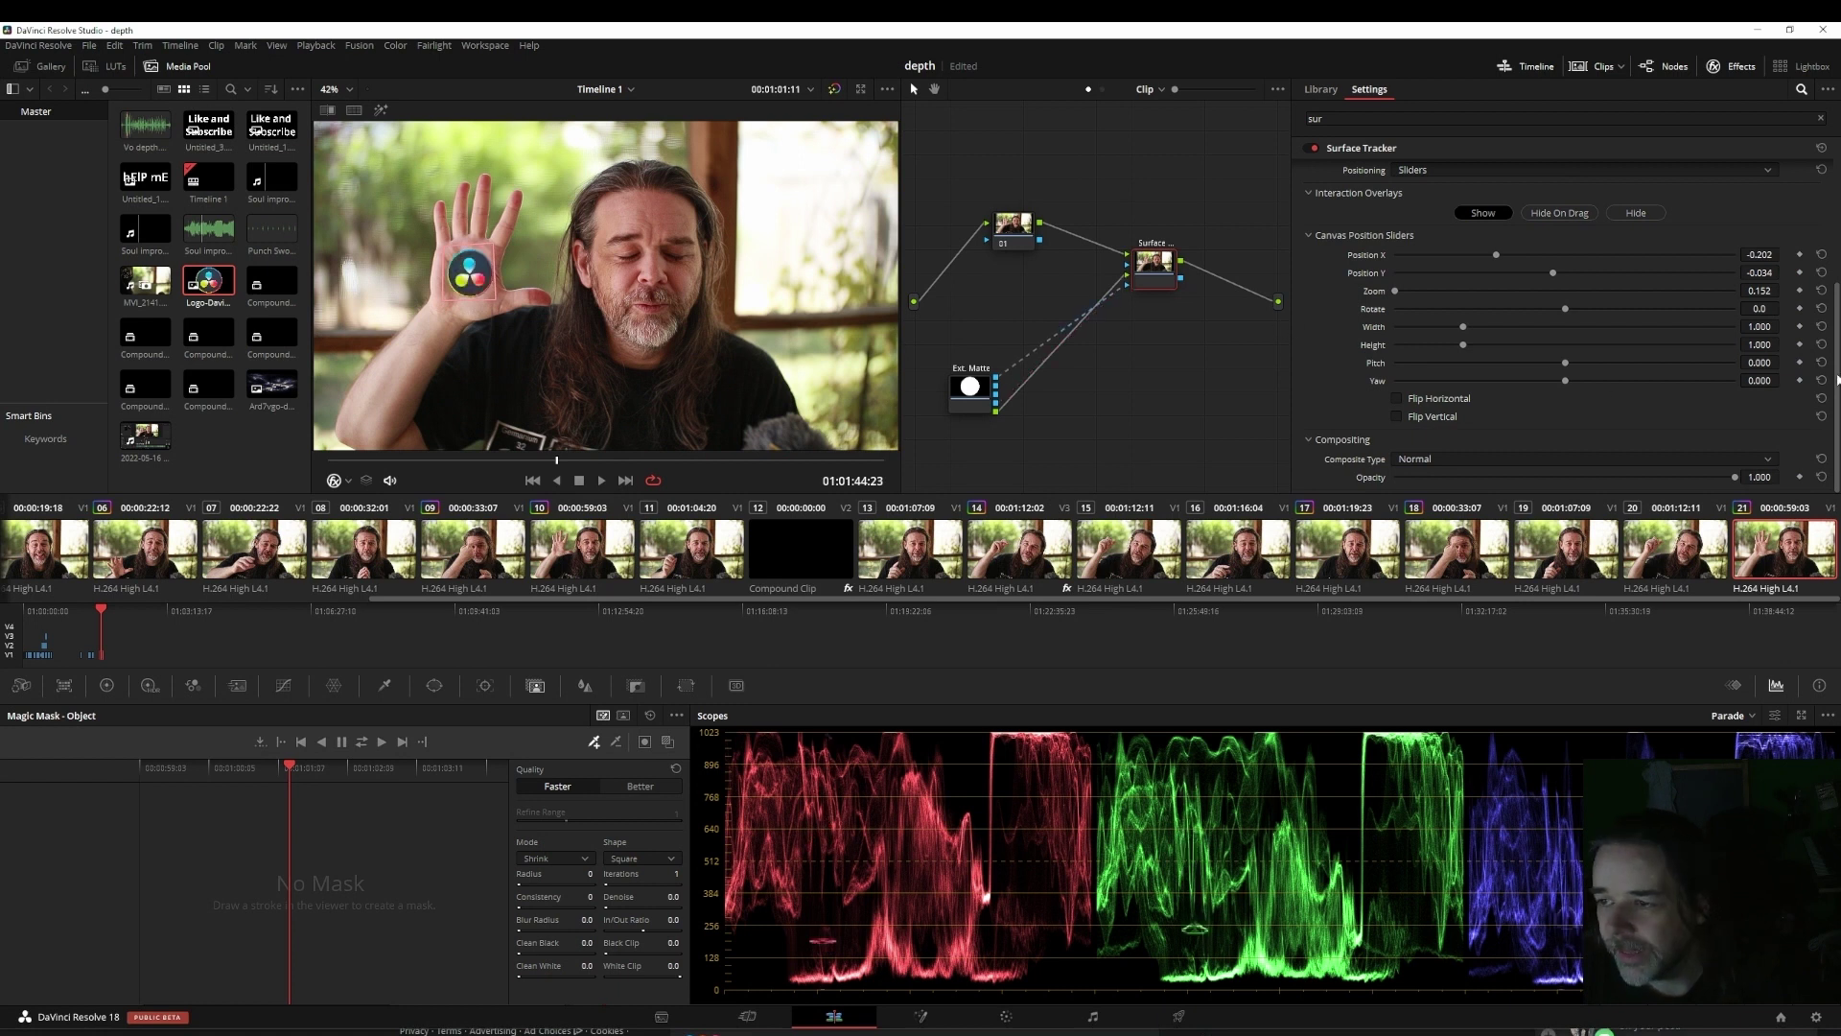
click(1676, 459)
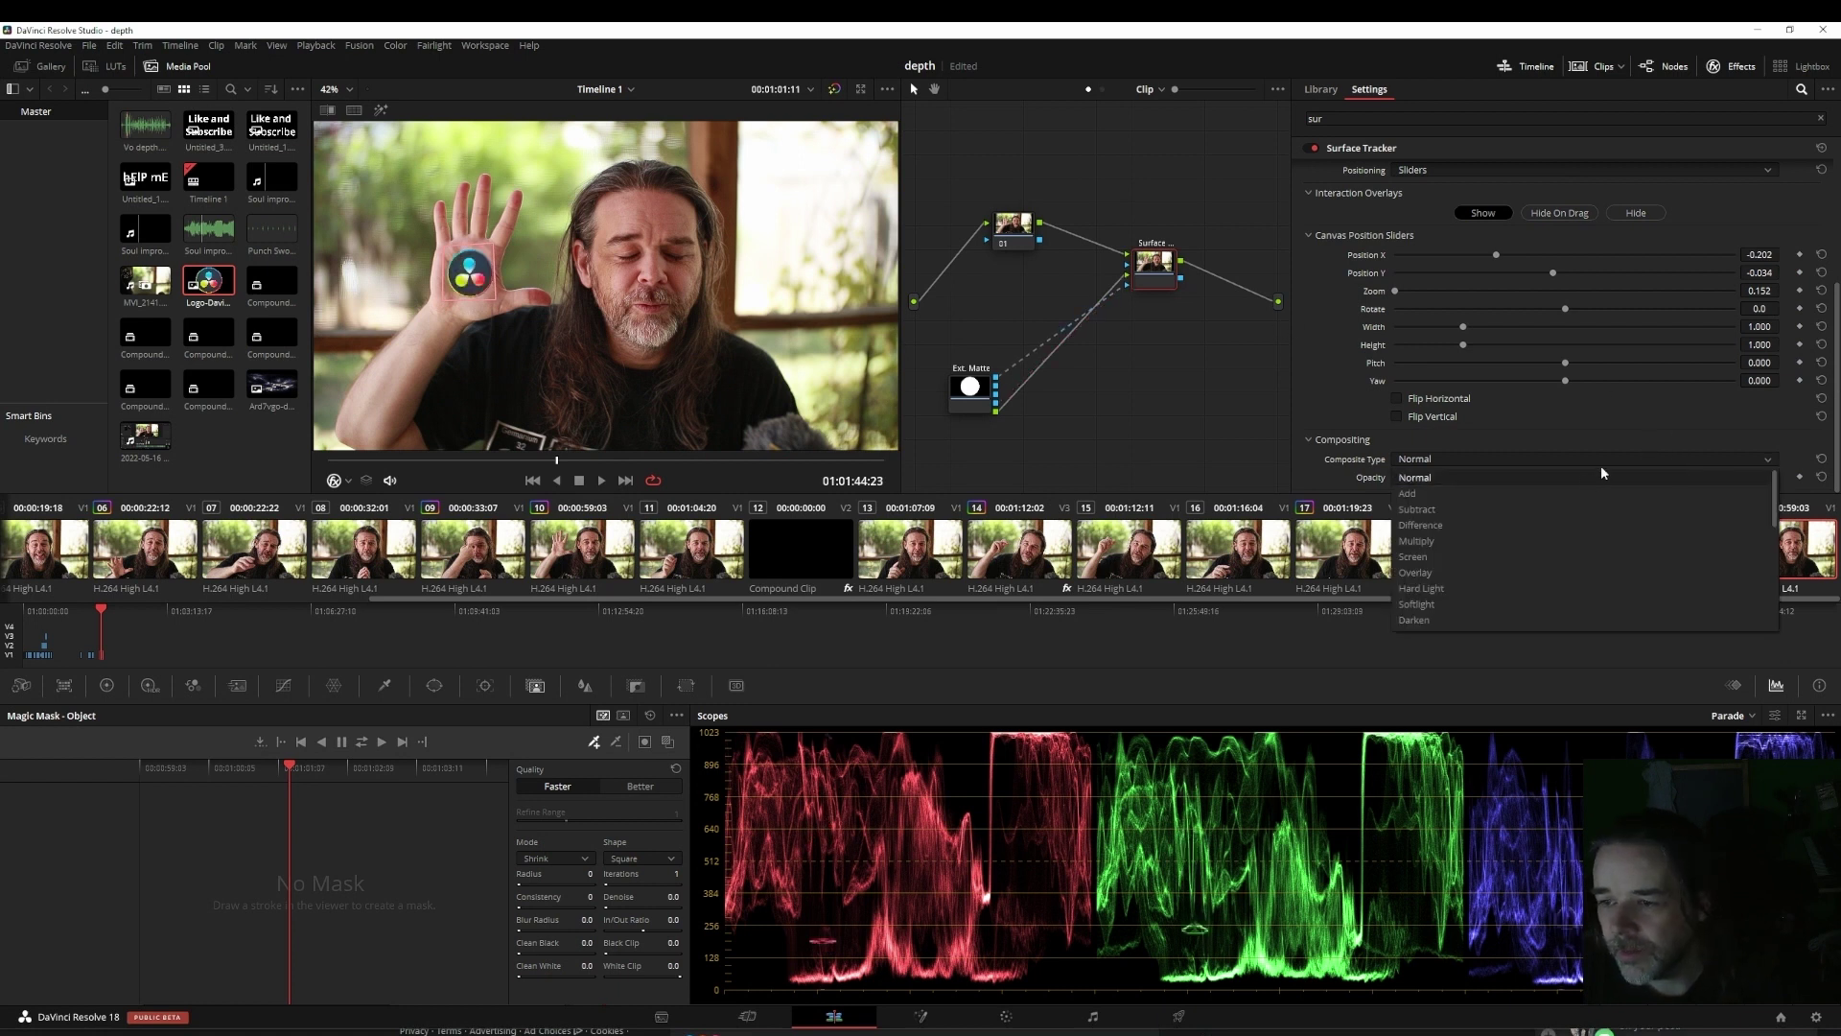
click(1550, 576)
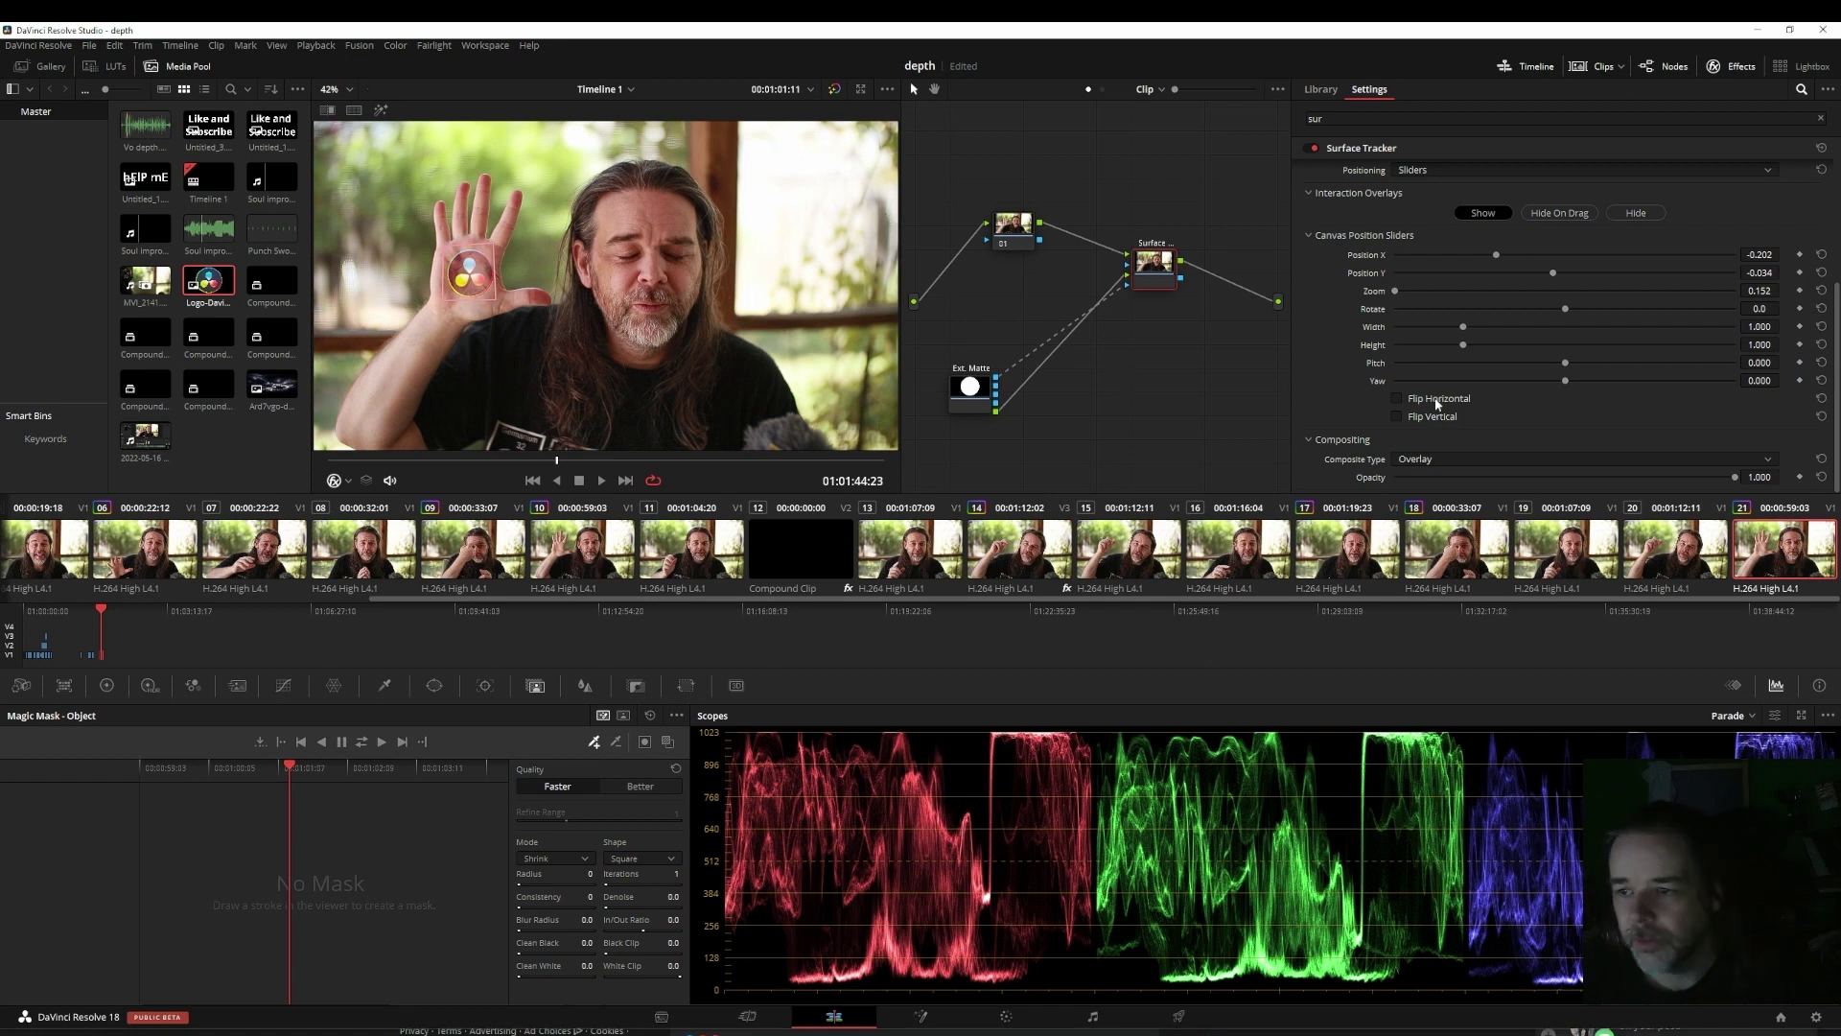
Step: Play back the clip to check the logo tracked on the palm, and save the project
key(space)
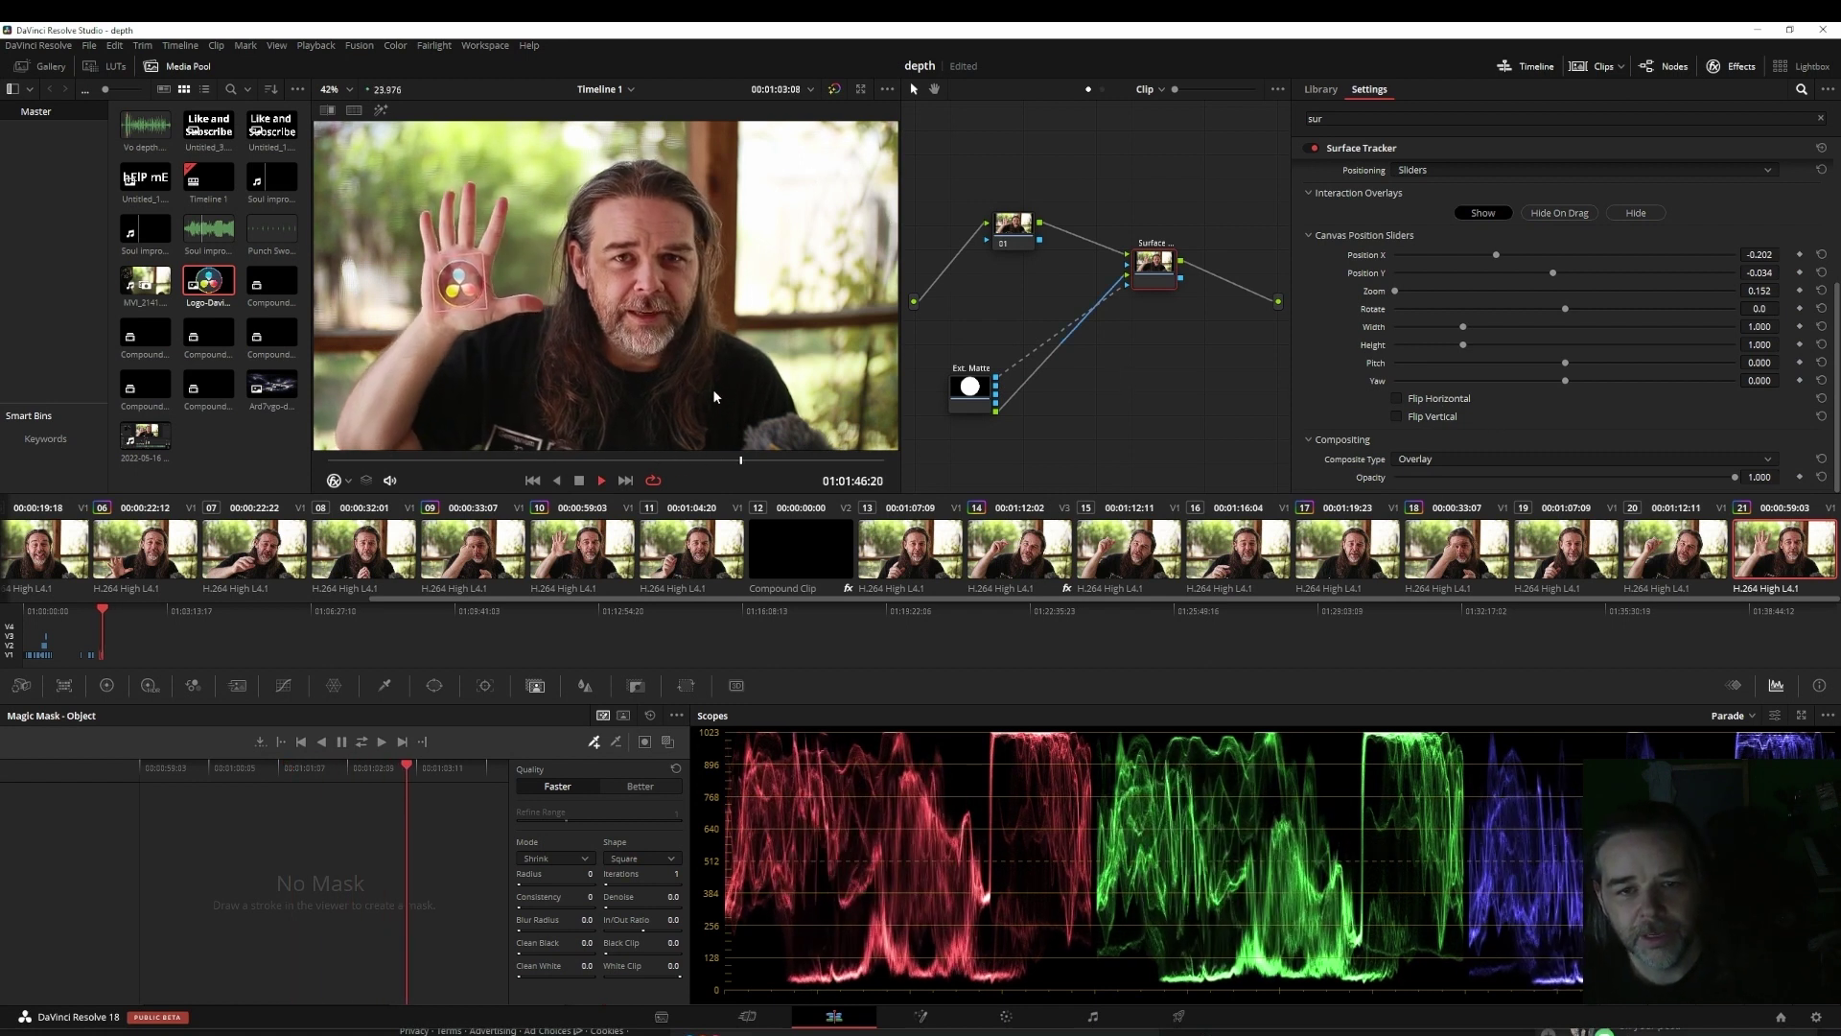
key(space)
drag(837, 459, 909, 462)
key(space)
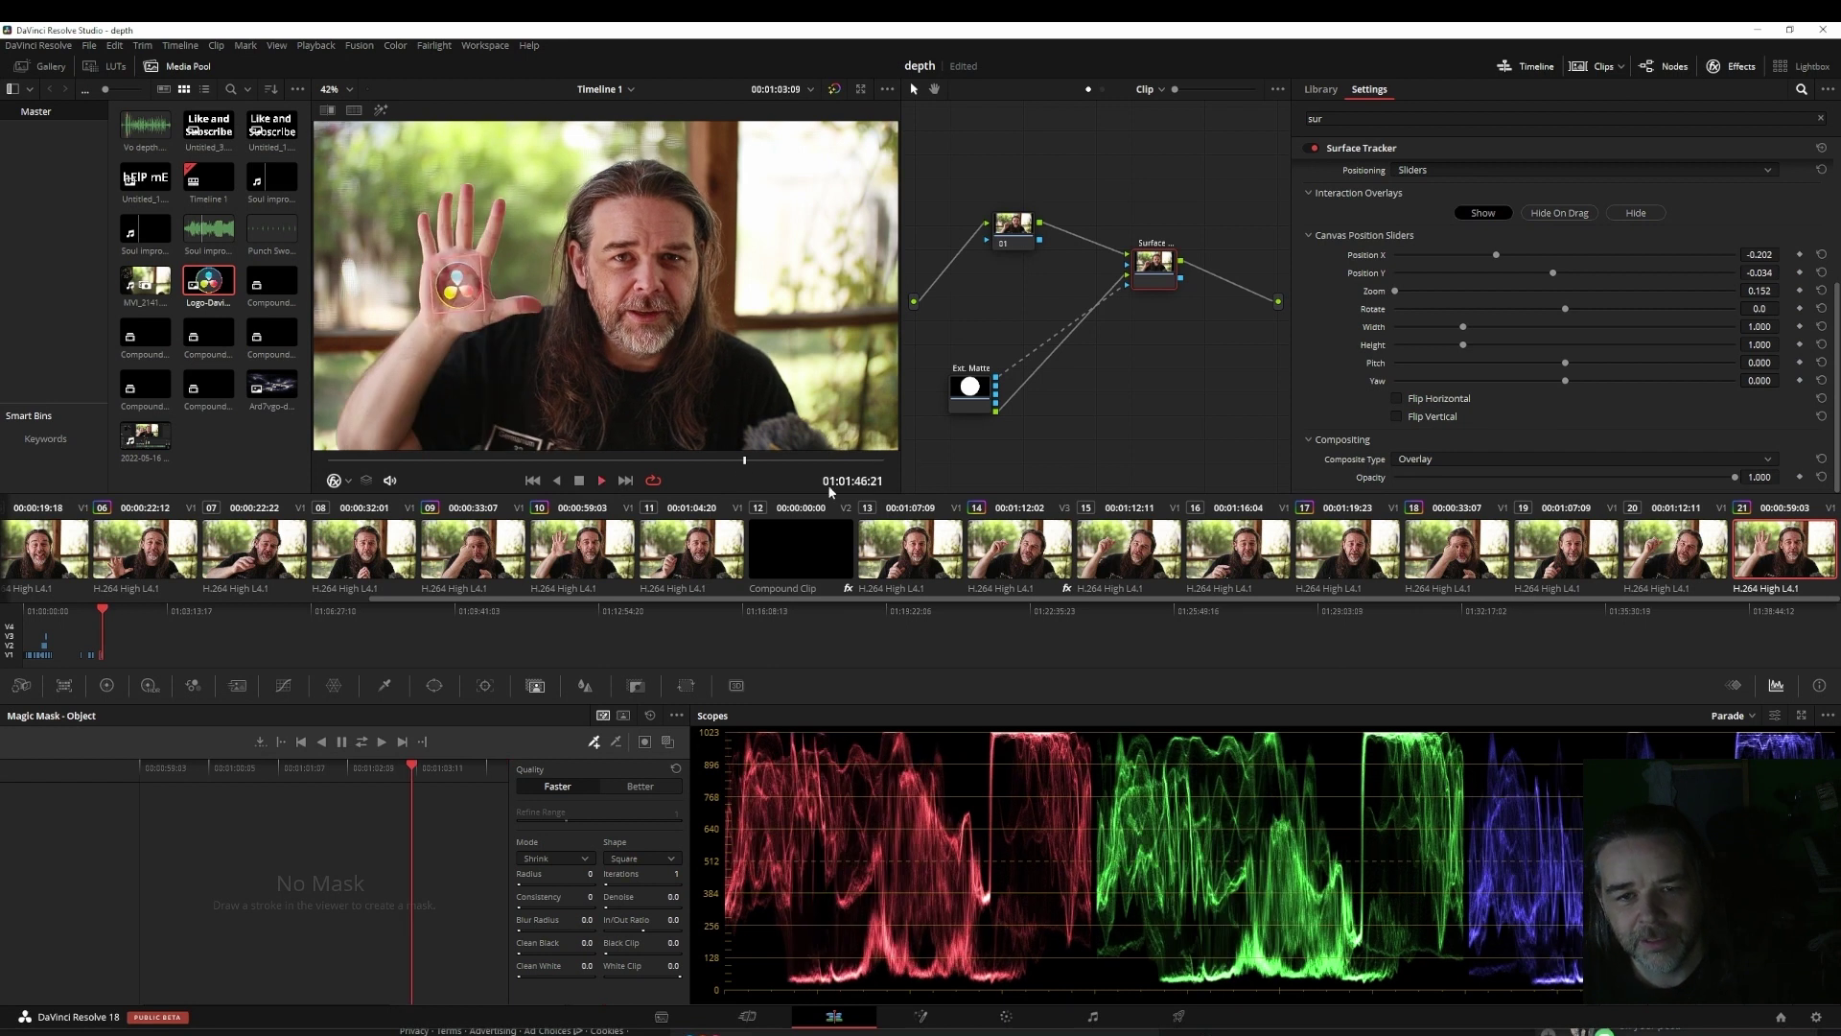
key(space)
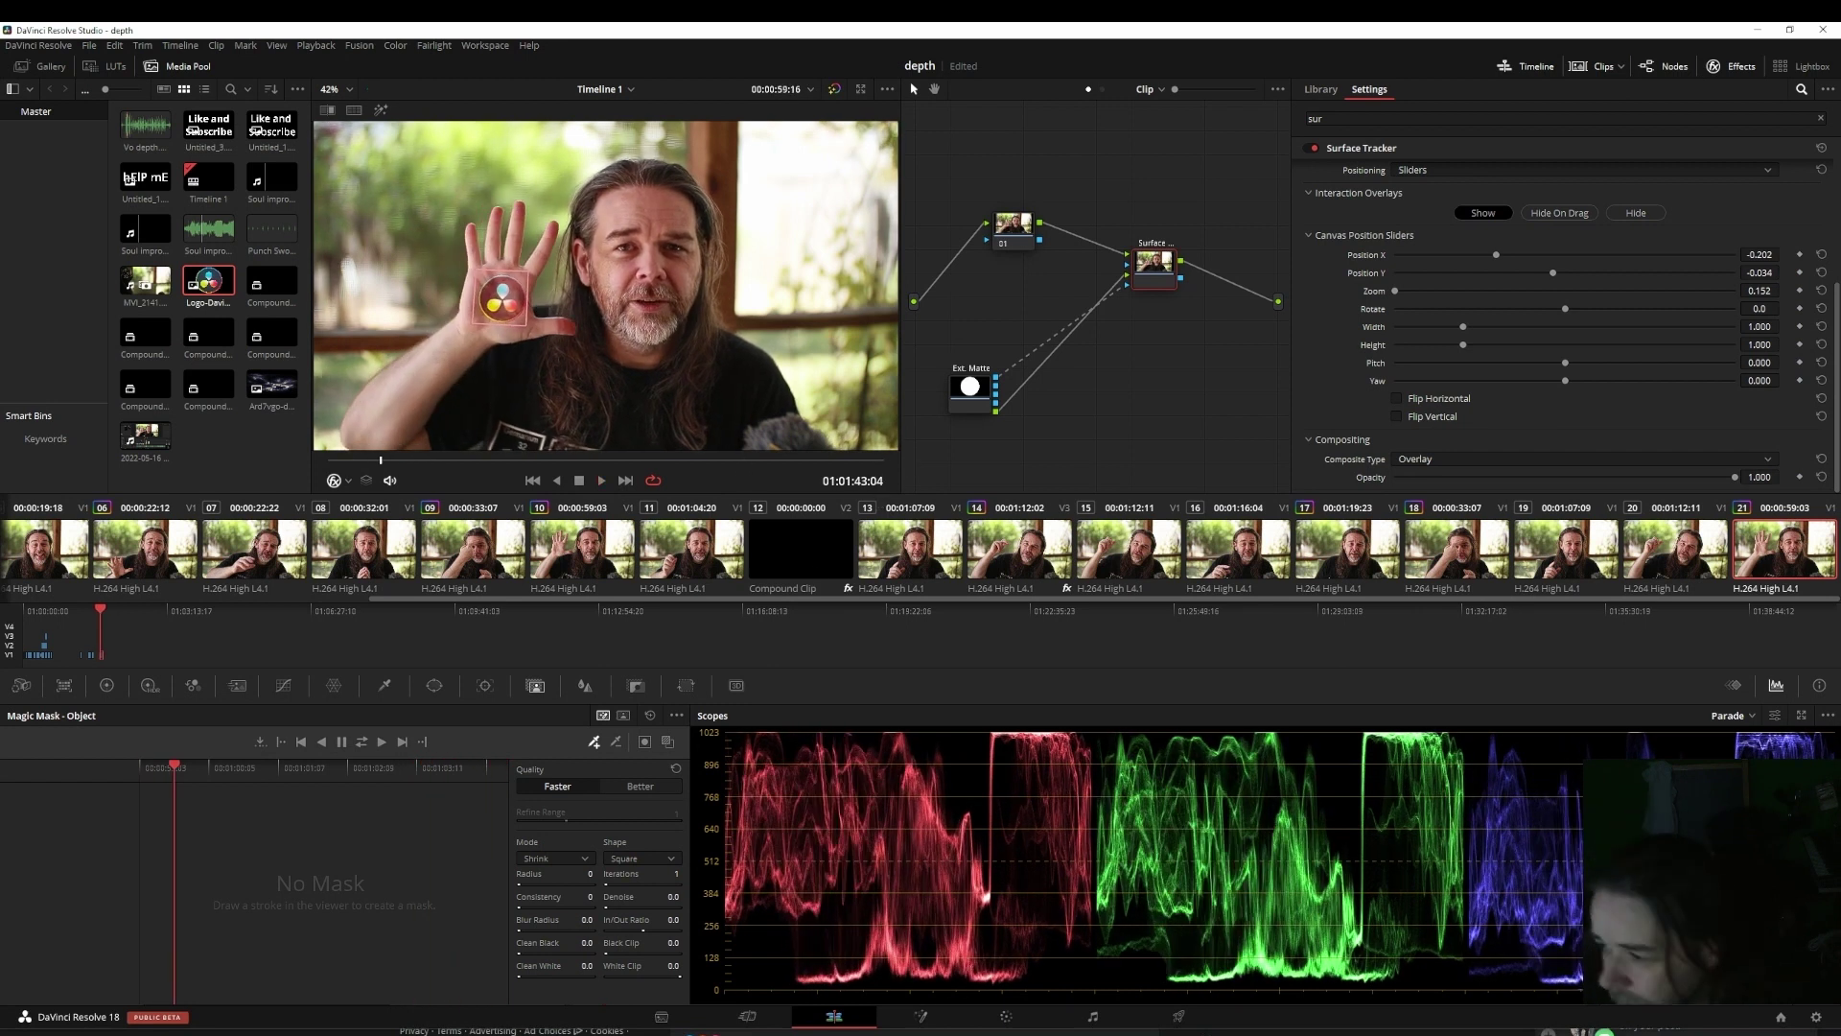
key(ctrl+s)
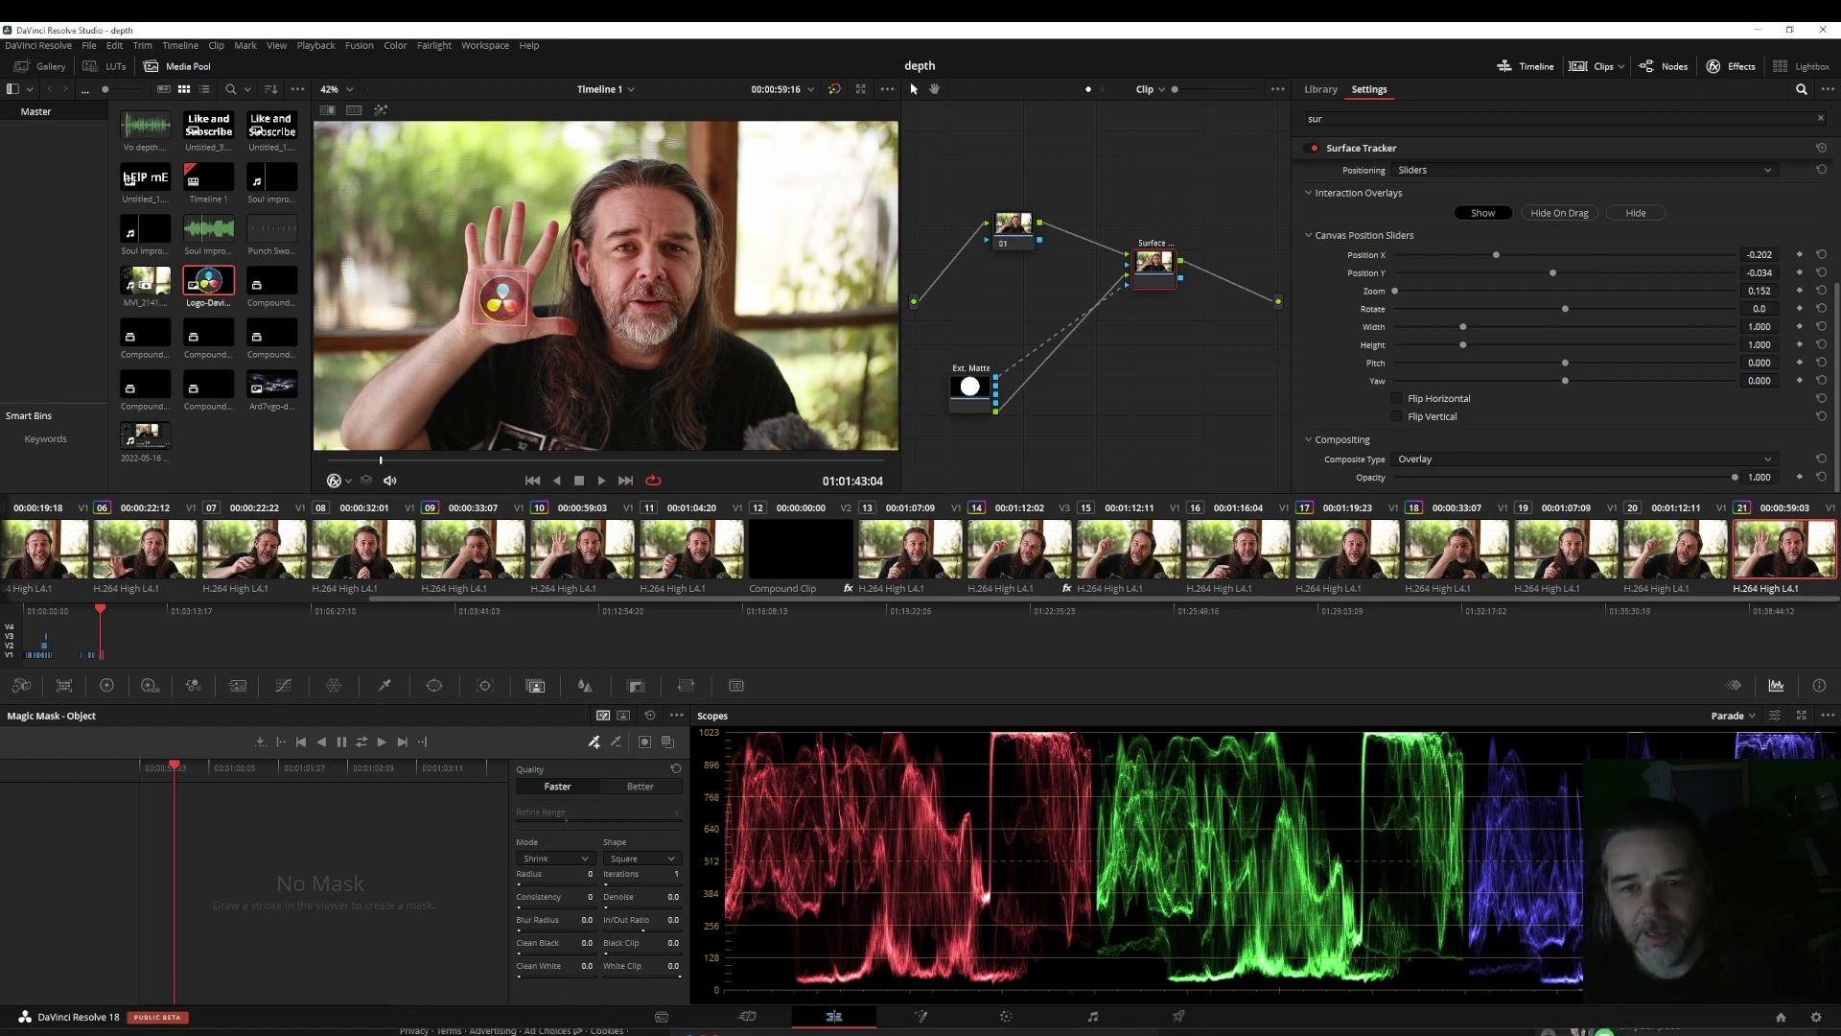
Step: Switch to the Edit page and move the playhead to Compound Clip 3, the one with the Depth Map title
key(shift+4)
drag(877, 690, 855, 690)
click(658, 725)
drag(658, 724, 860, 710)
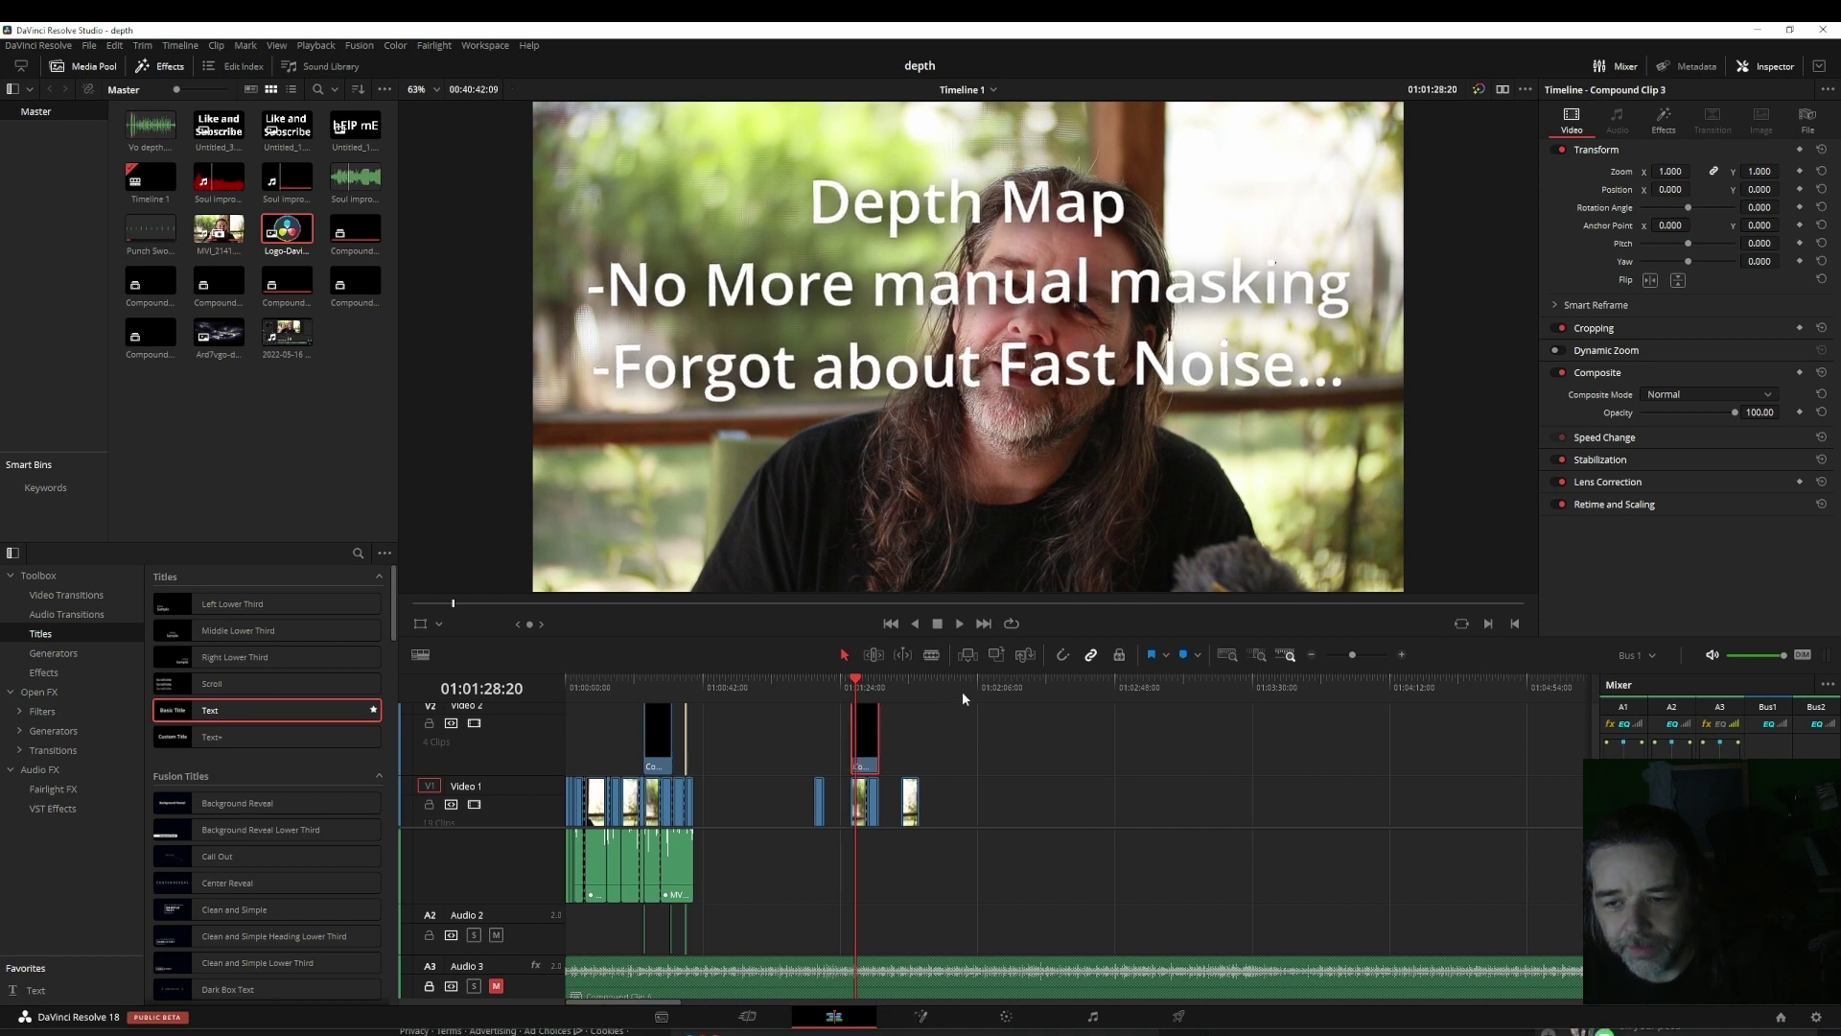
Step: Play the section with the Depth Map title and bring its video tracks into view on the timeline
click(859, 808)
scroll(1557, 791, up, 2)
scroll(1558, 791, down, 2)
key(space)
scroll(1557, 791, up, 2)
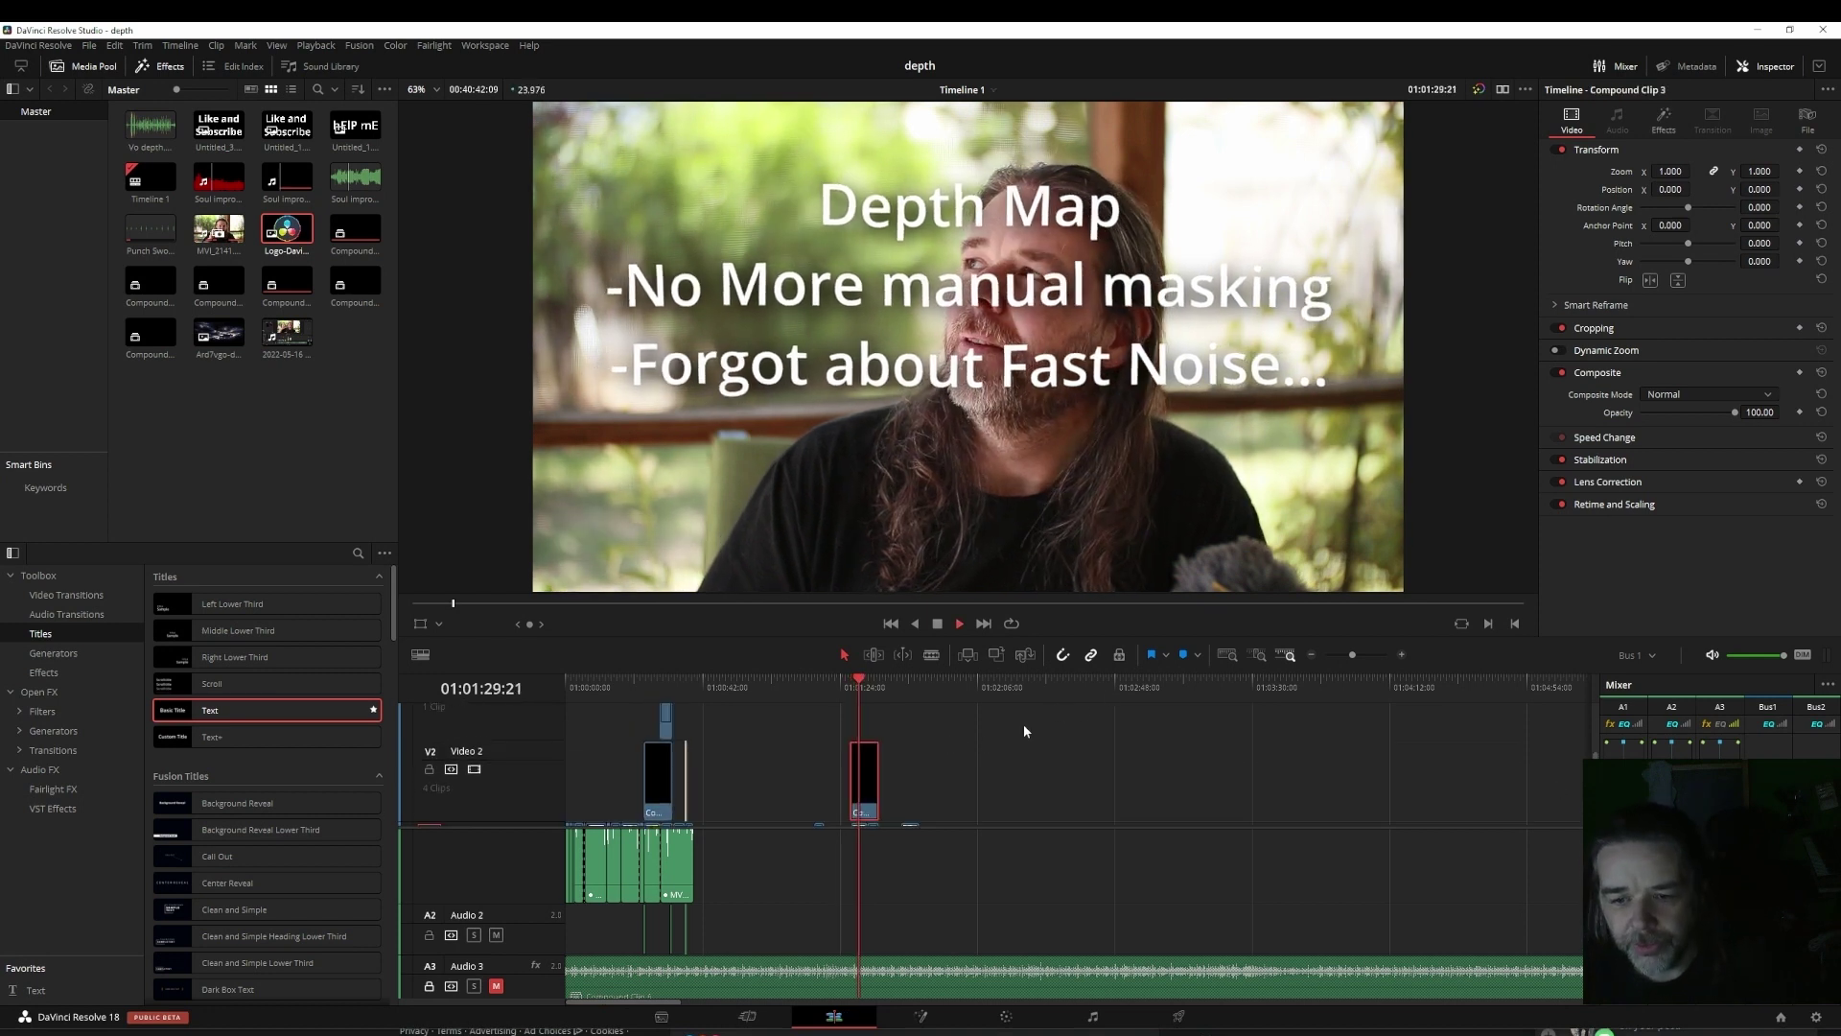
key(space)
drag(1074, 827, 1073, 951)
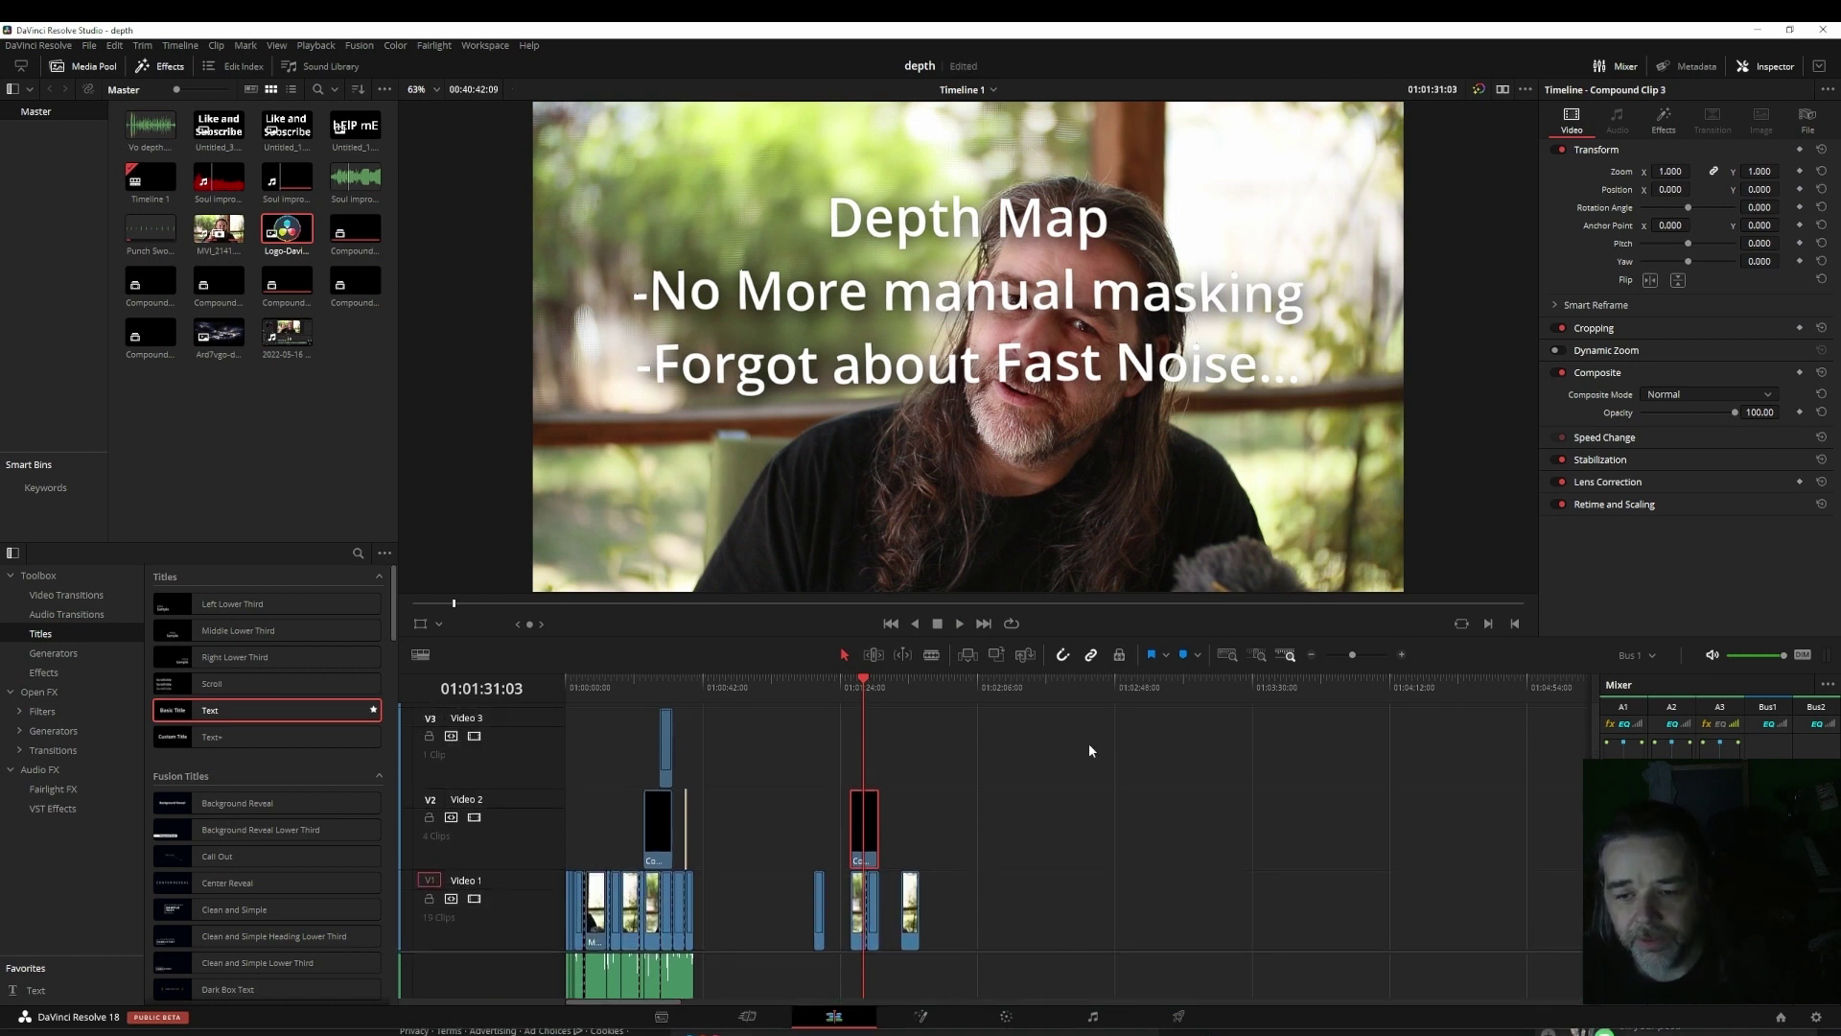
Step: Copy the second MVI_2141.MP4 clip beneath Compound Clip 3 onto Video 3, keeping it at 01:01:32:08
drag(1352, 654, 1366, 656)
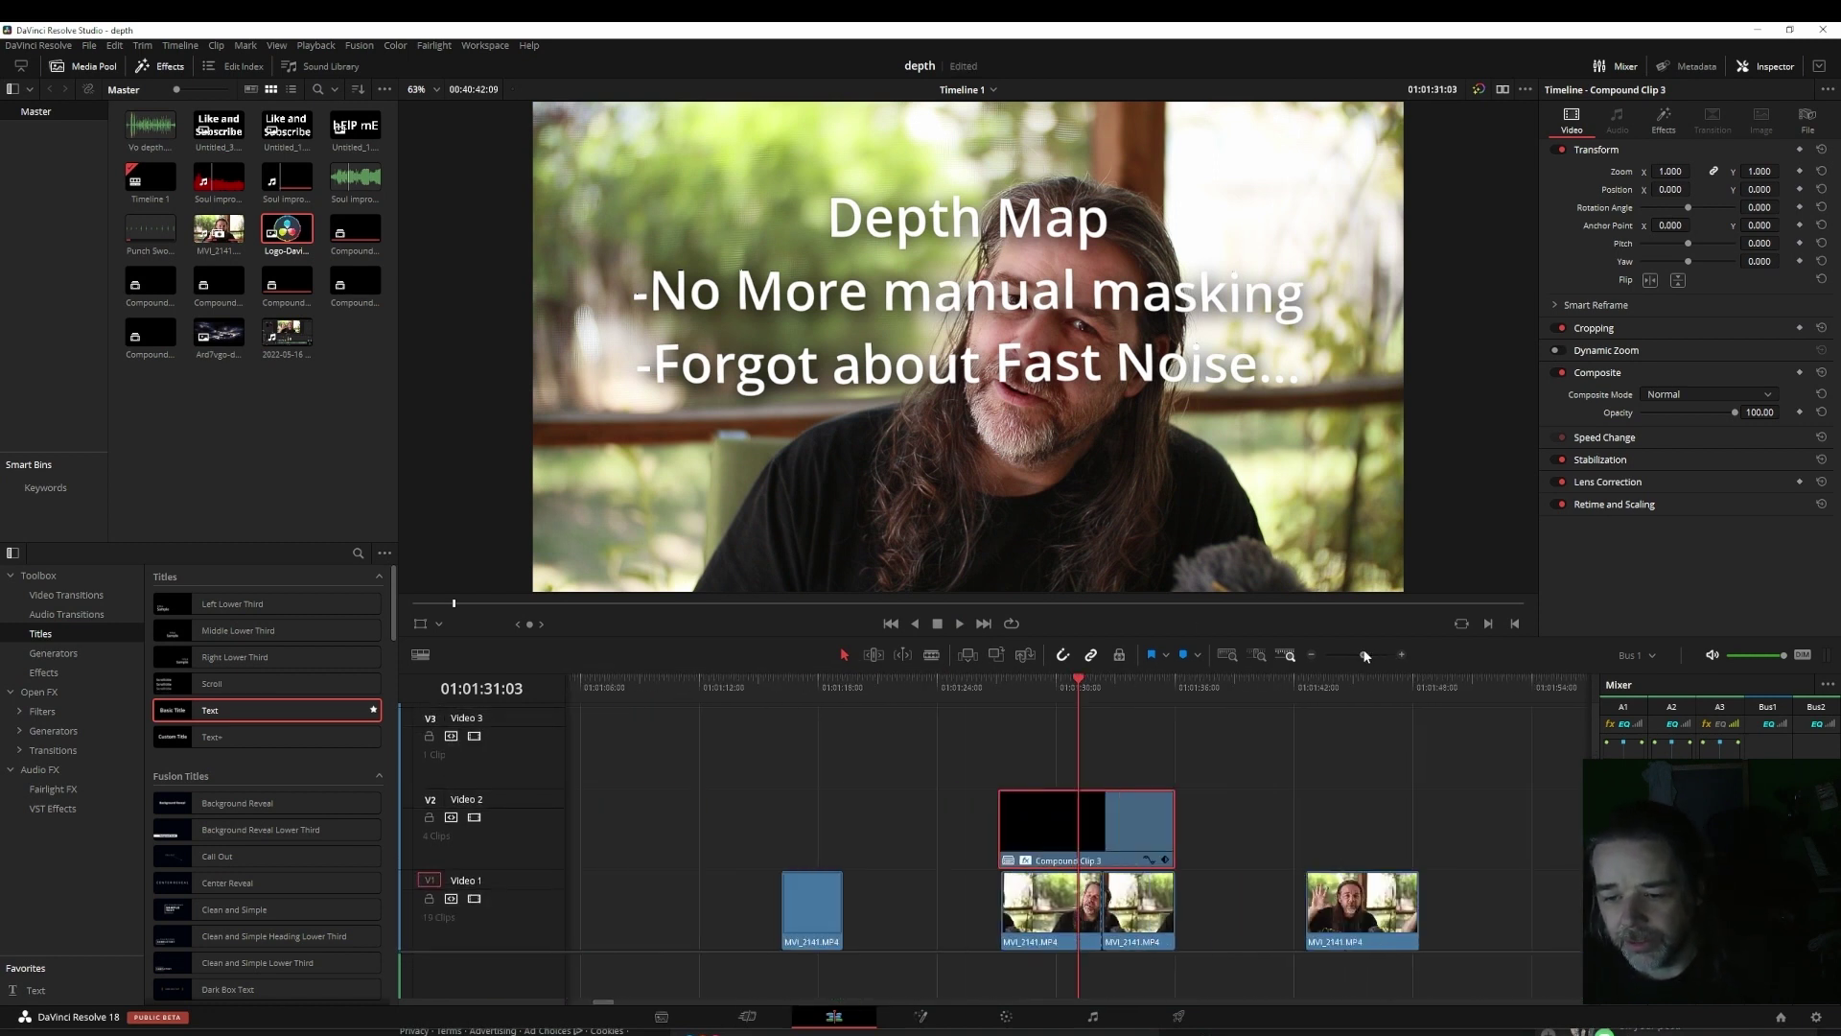
click(1074, 907)
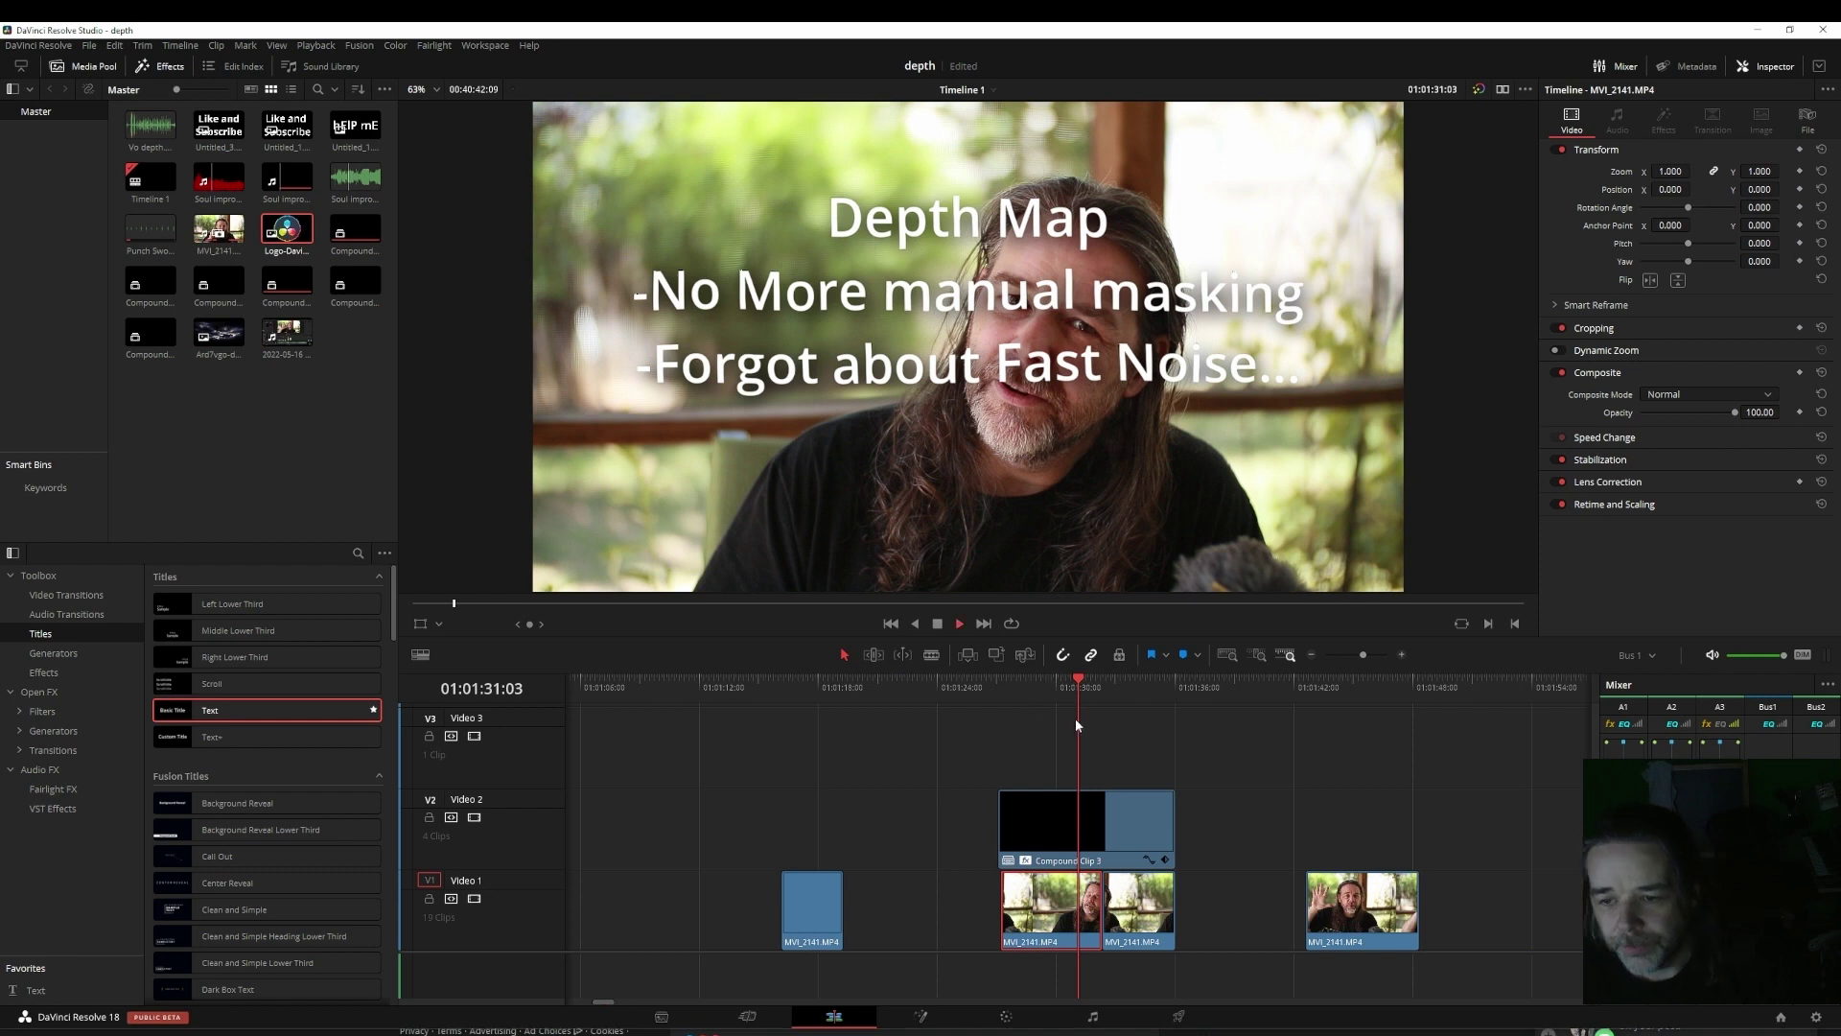
click(1014, 688)
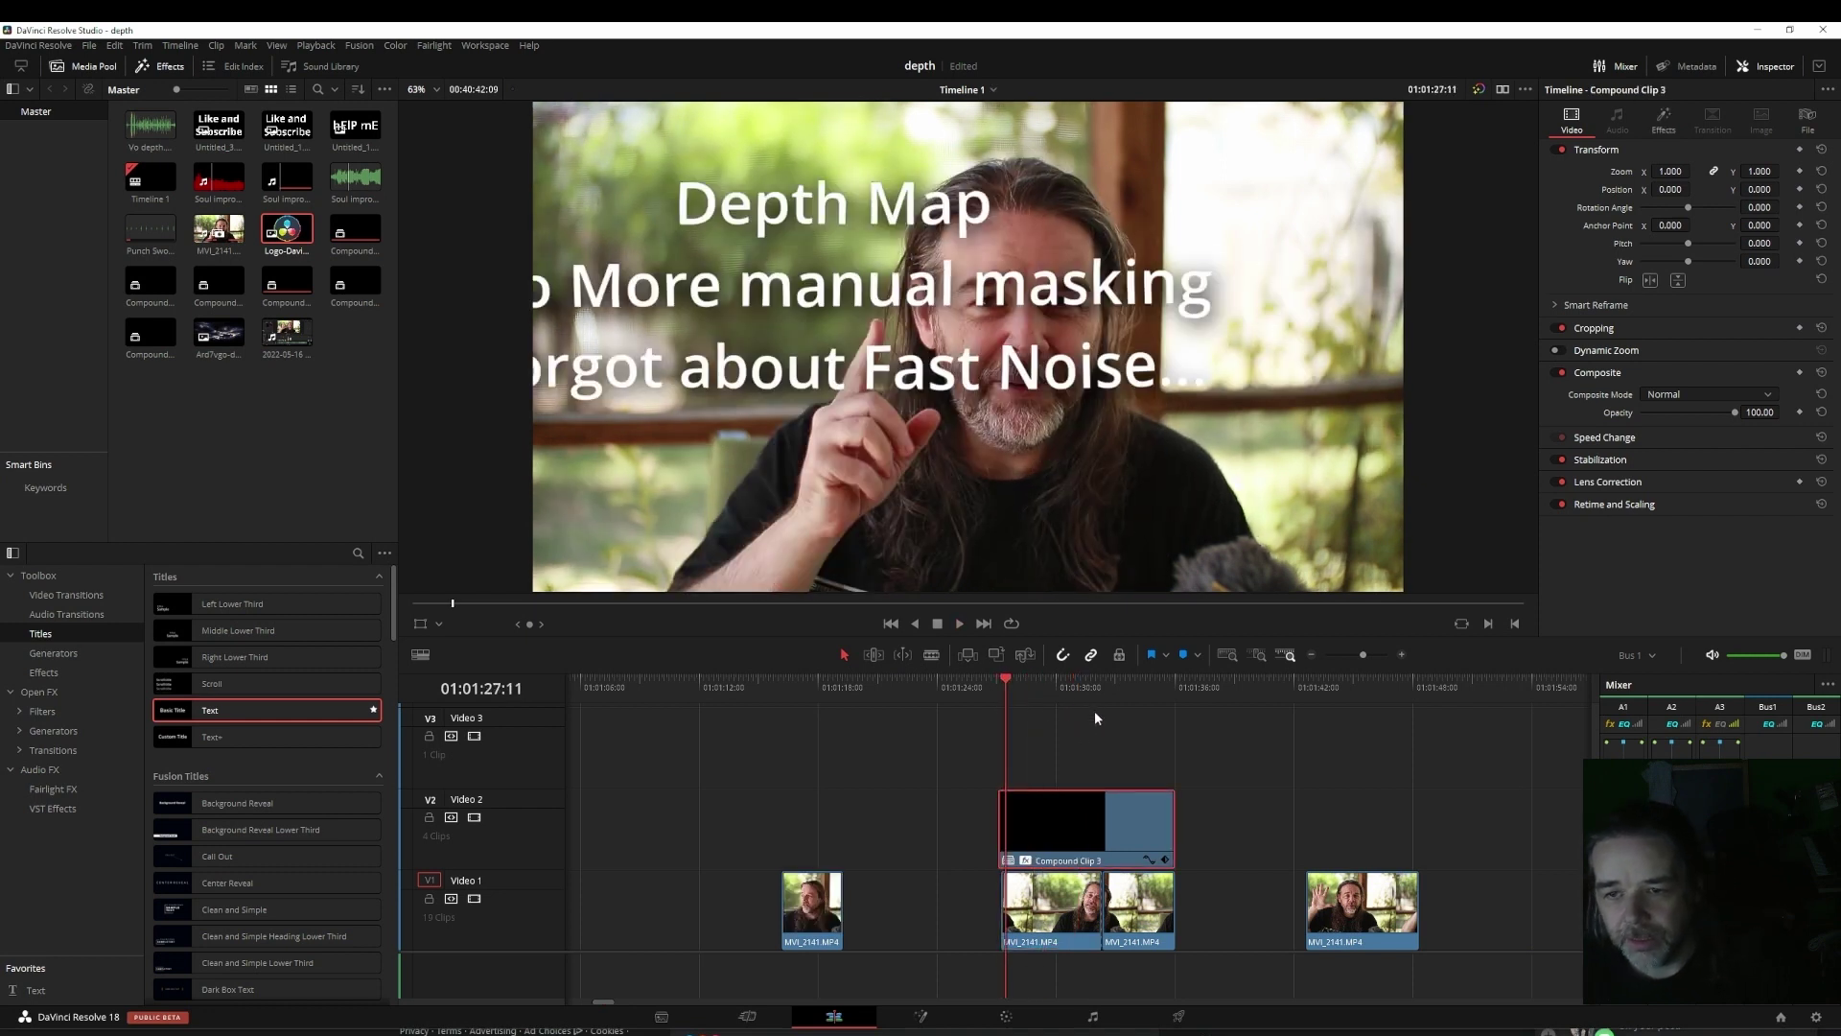
click(1110, 681)
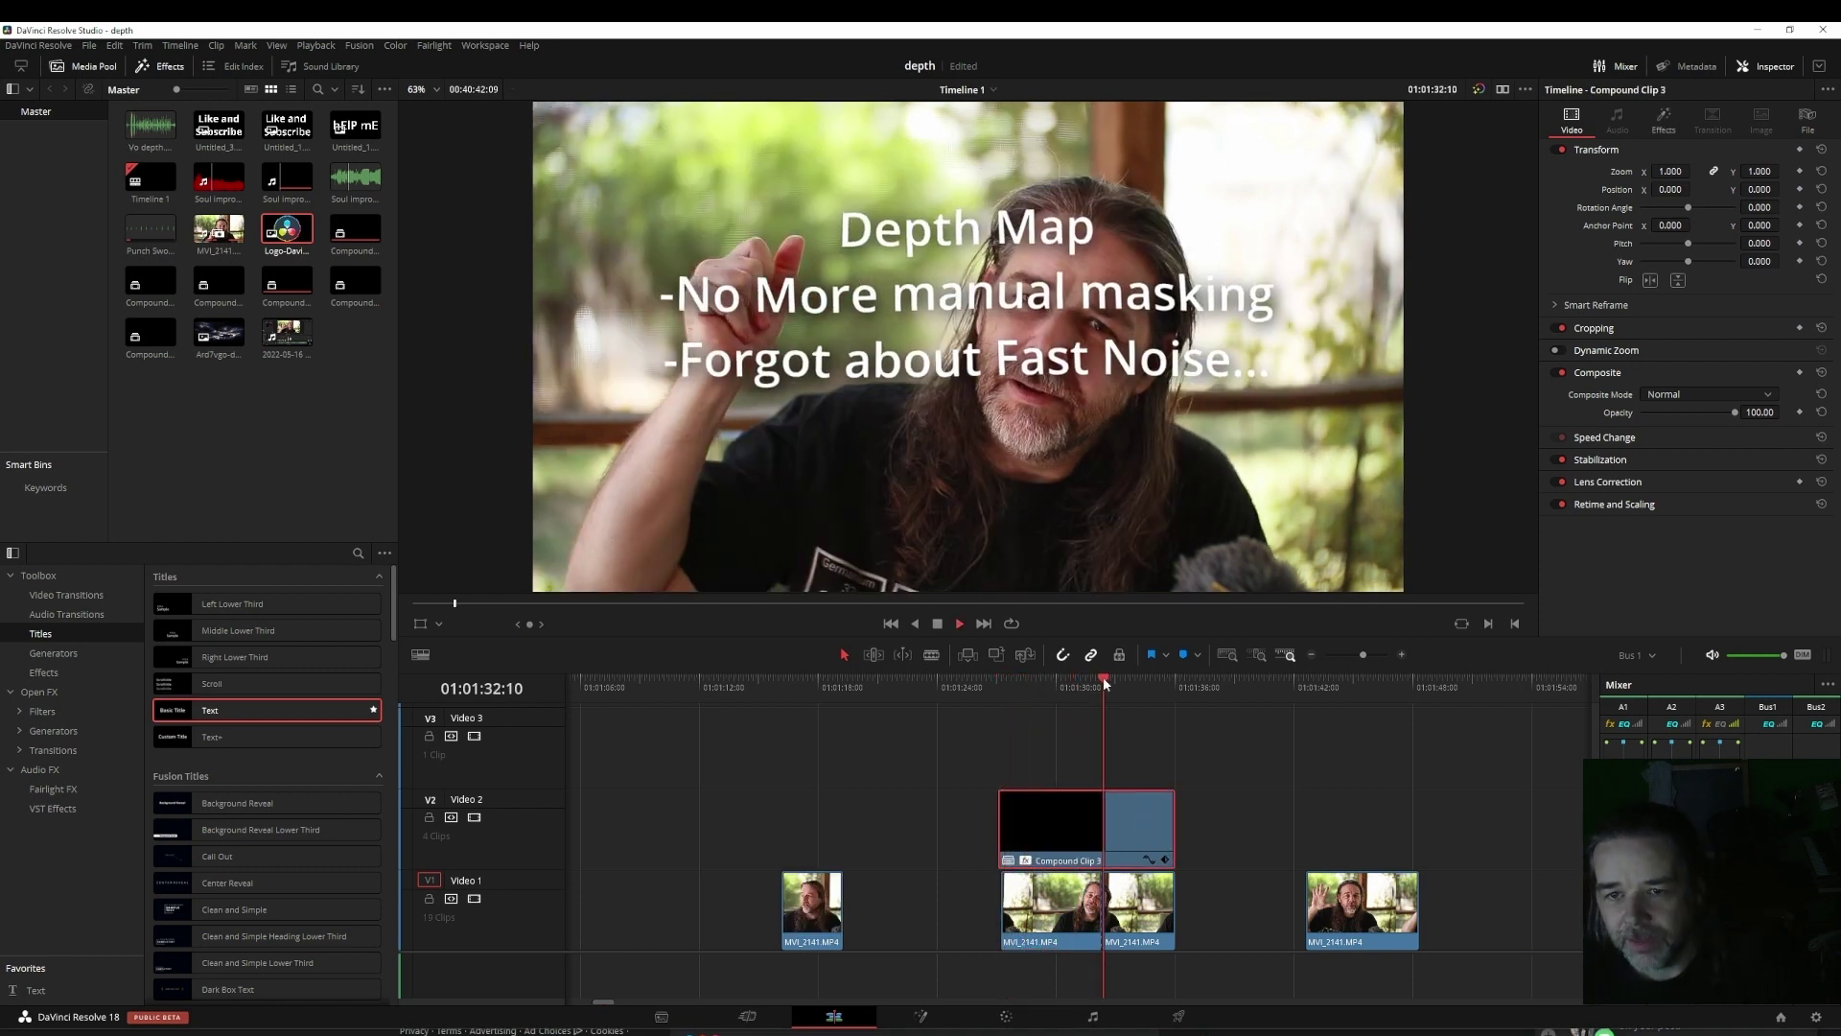
click(1100, 684)
click(1128, 942)
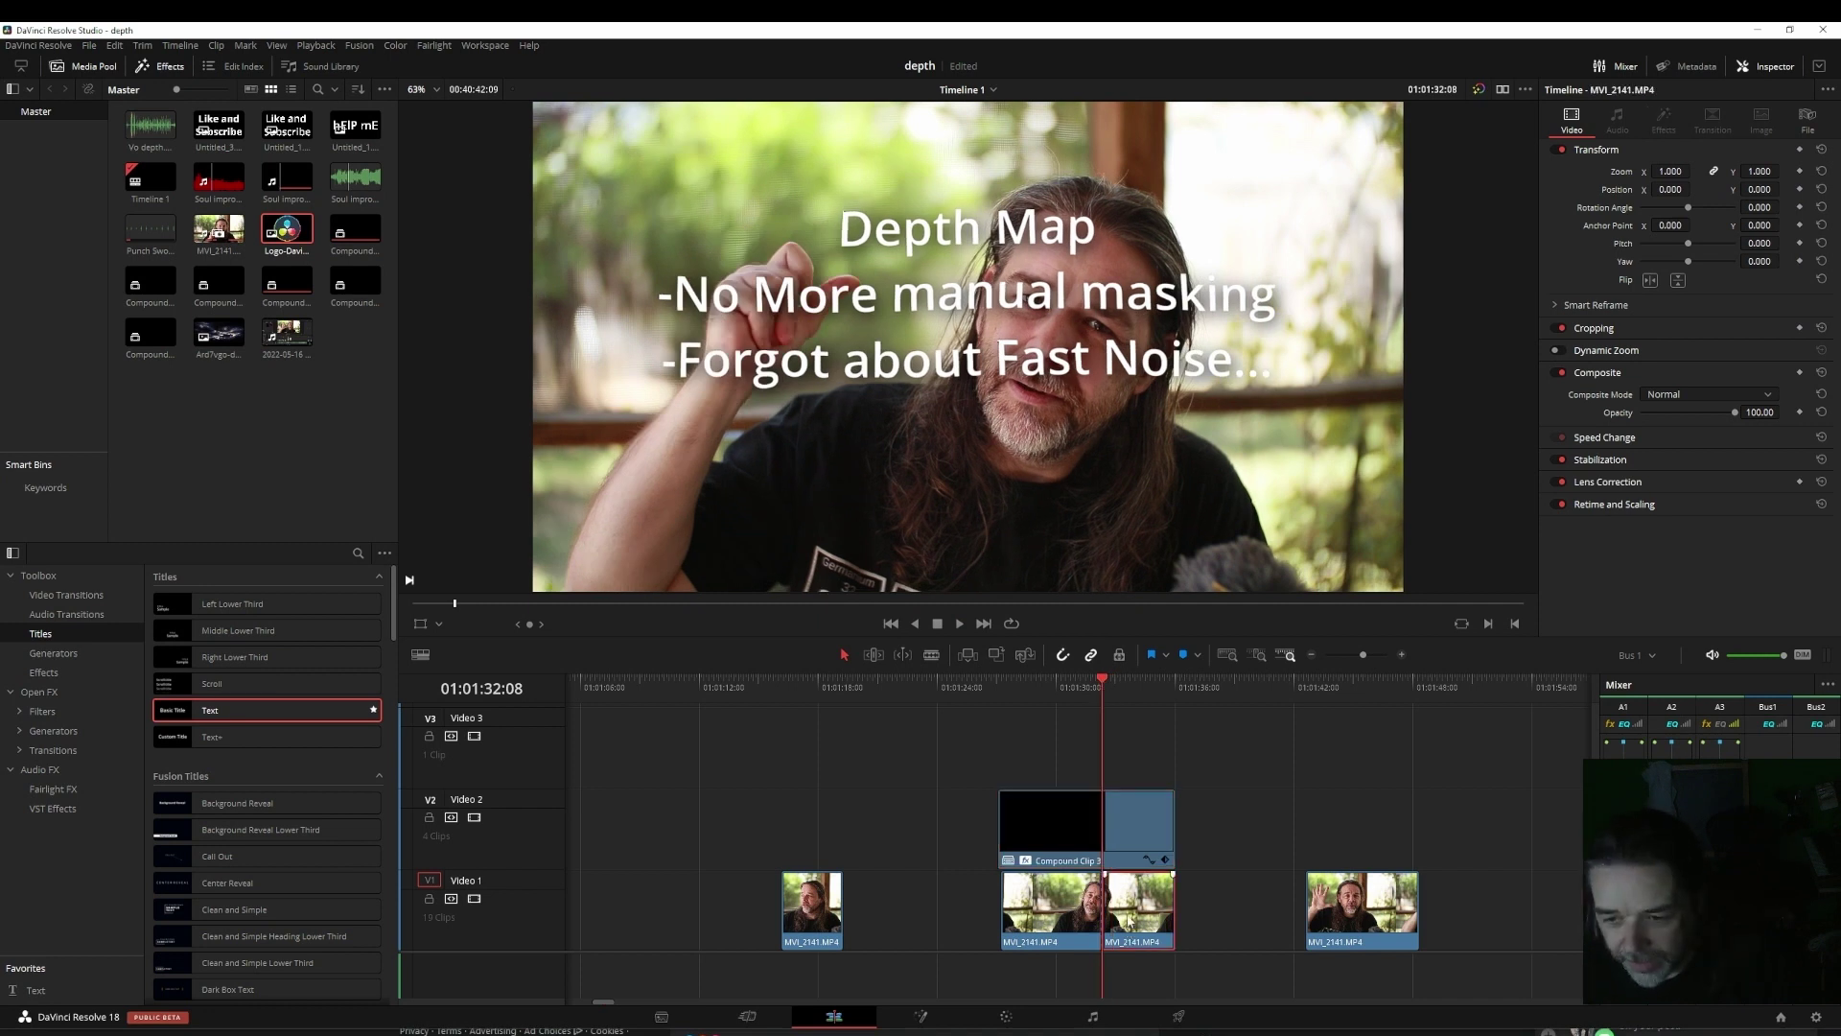
drag(1139, 897, 1141, 734)
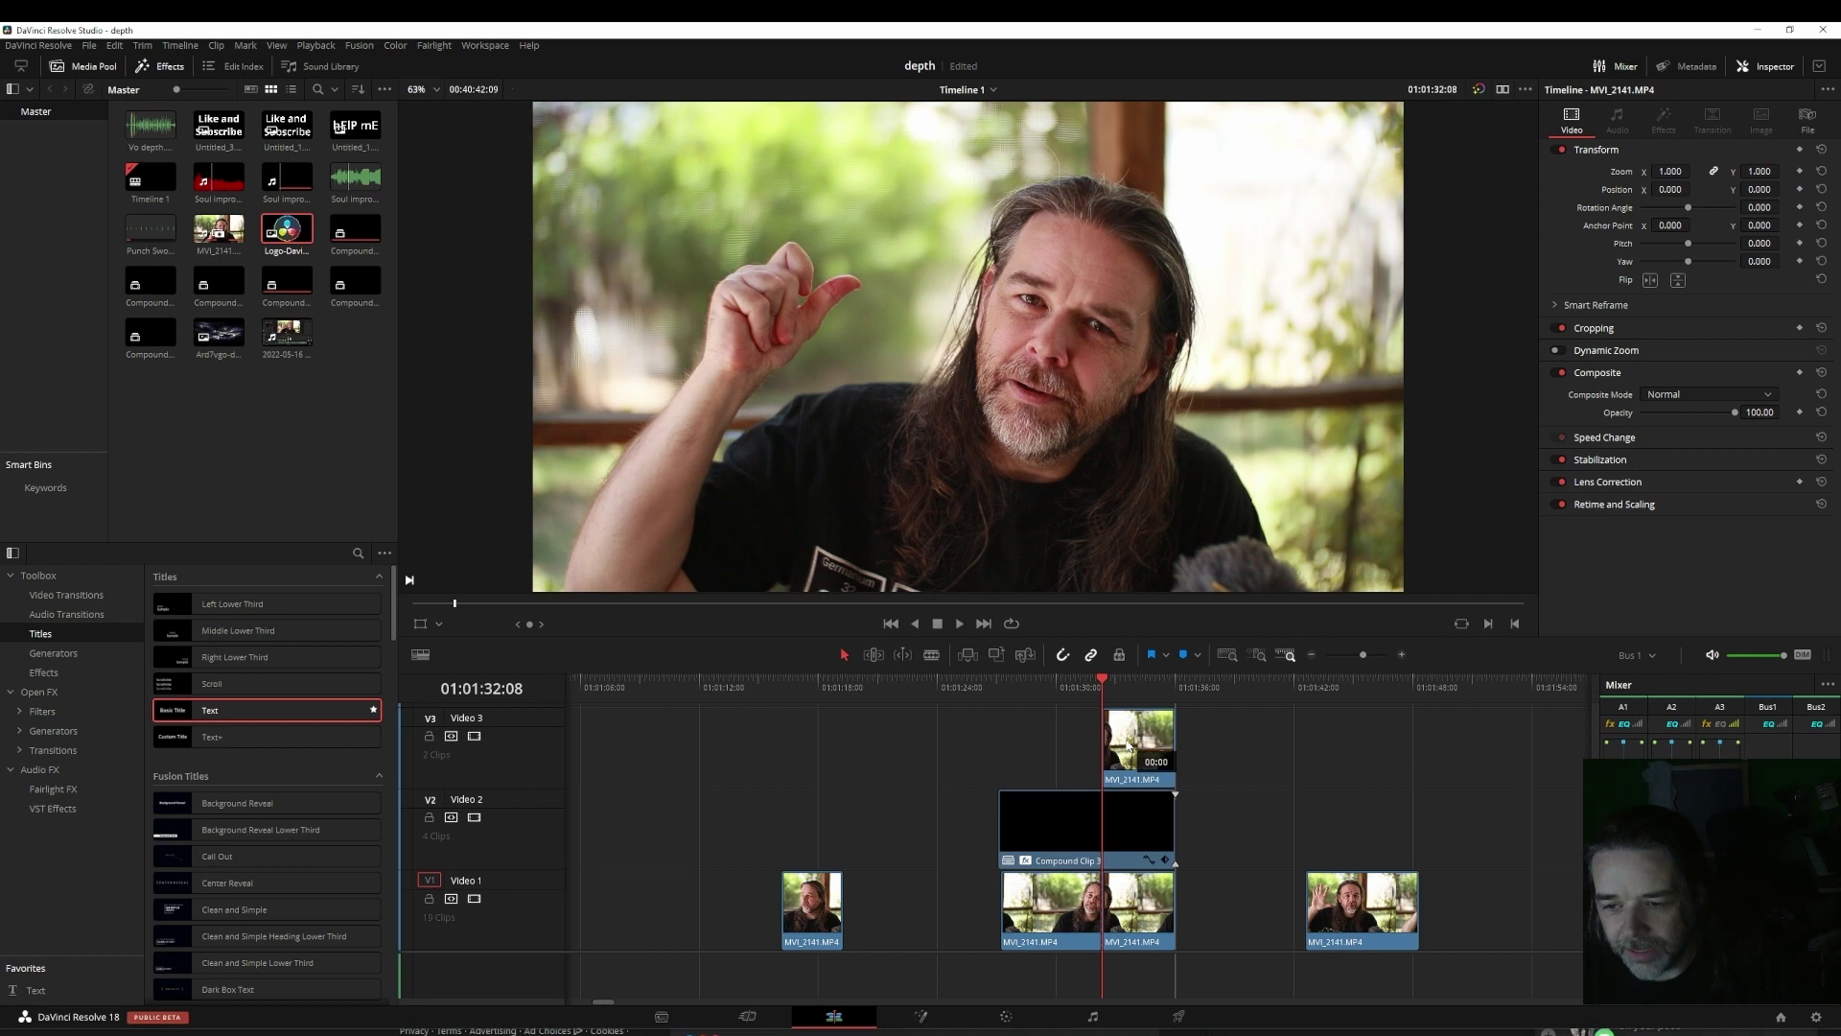
Step: Save the project, play up to the Video 3 copy, and place the playhead at its first frame
key(ctrl+s)
drag(1112, 682, 1076, 685)
key(space)
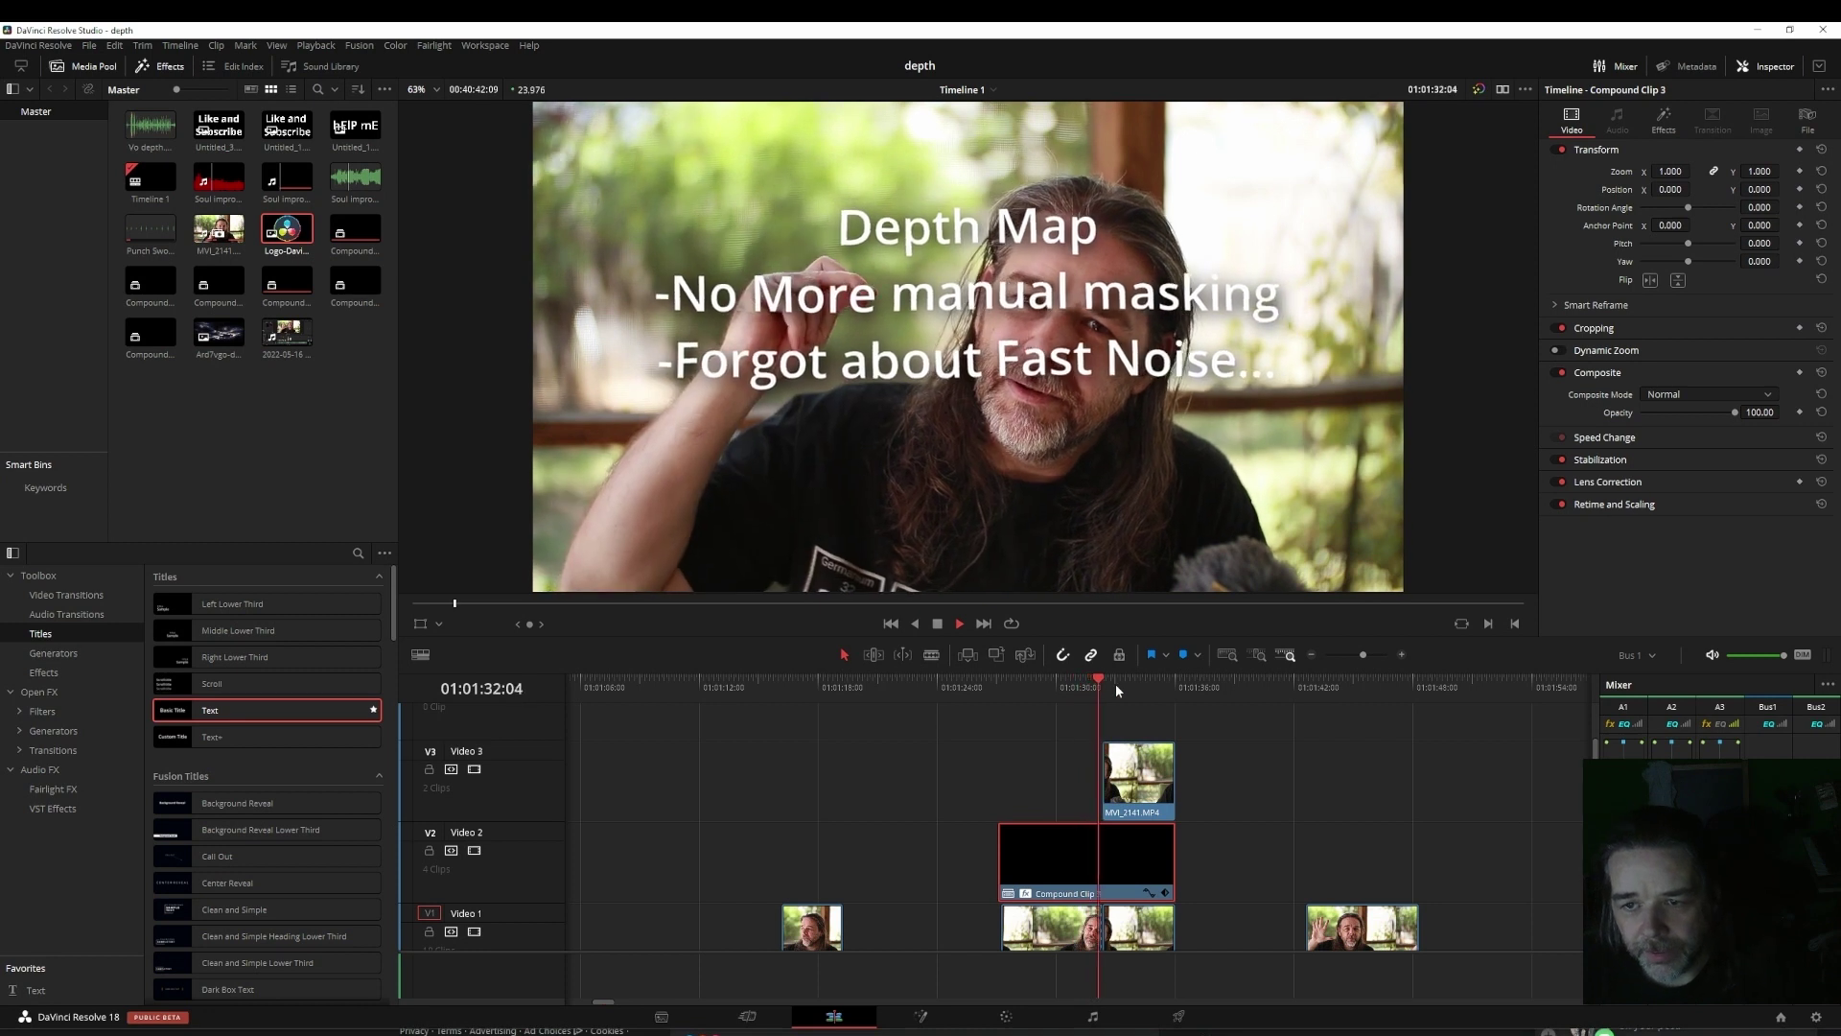
key(space)
mouse_move(1107, 686)
mouse_down()
mouse_move(1090, 683)
mouse_move(1107, 679)
mouse_up()
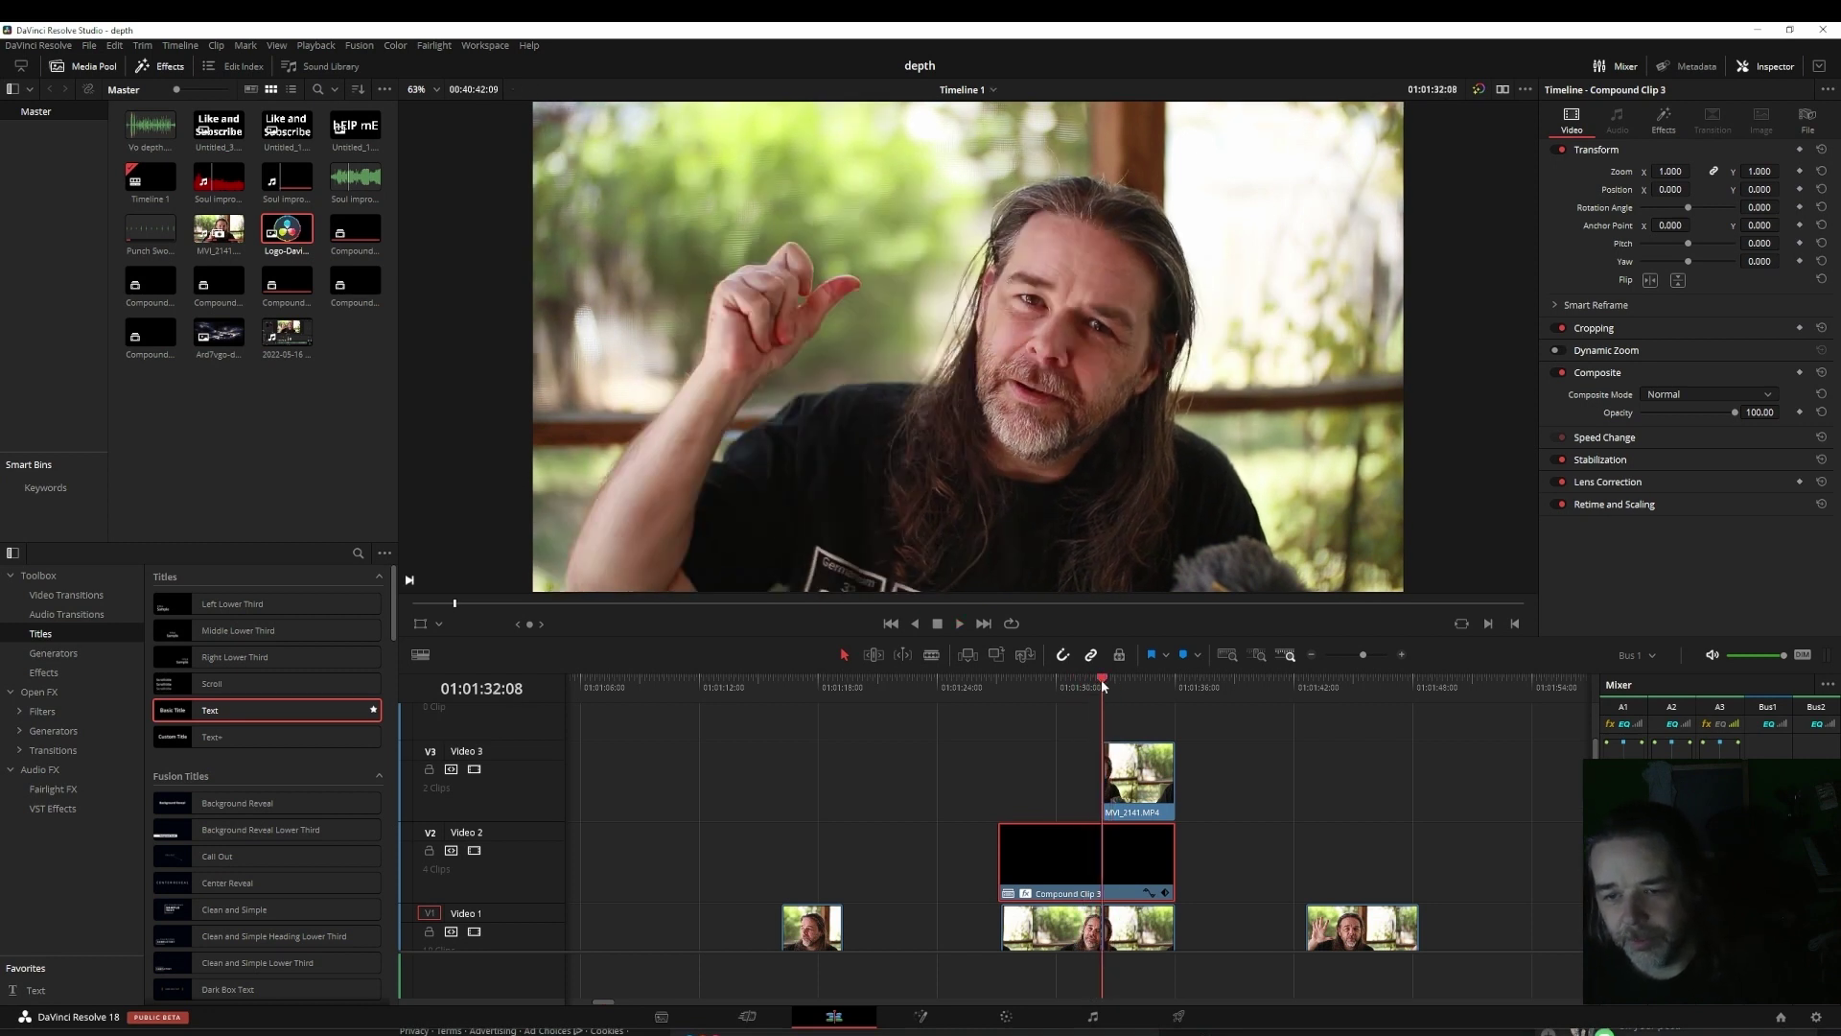
Step: Search the Open FX effects for "dep" and apply Depth Map to the MVI_2141.MP4 copy on Video 3
click(1128, 770)
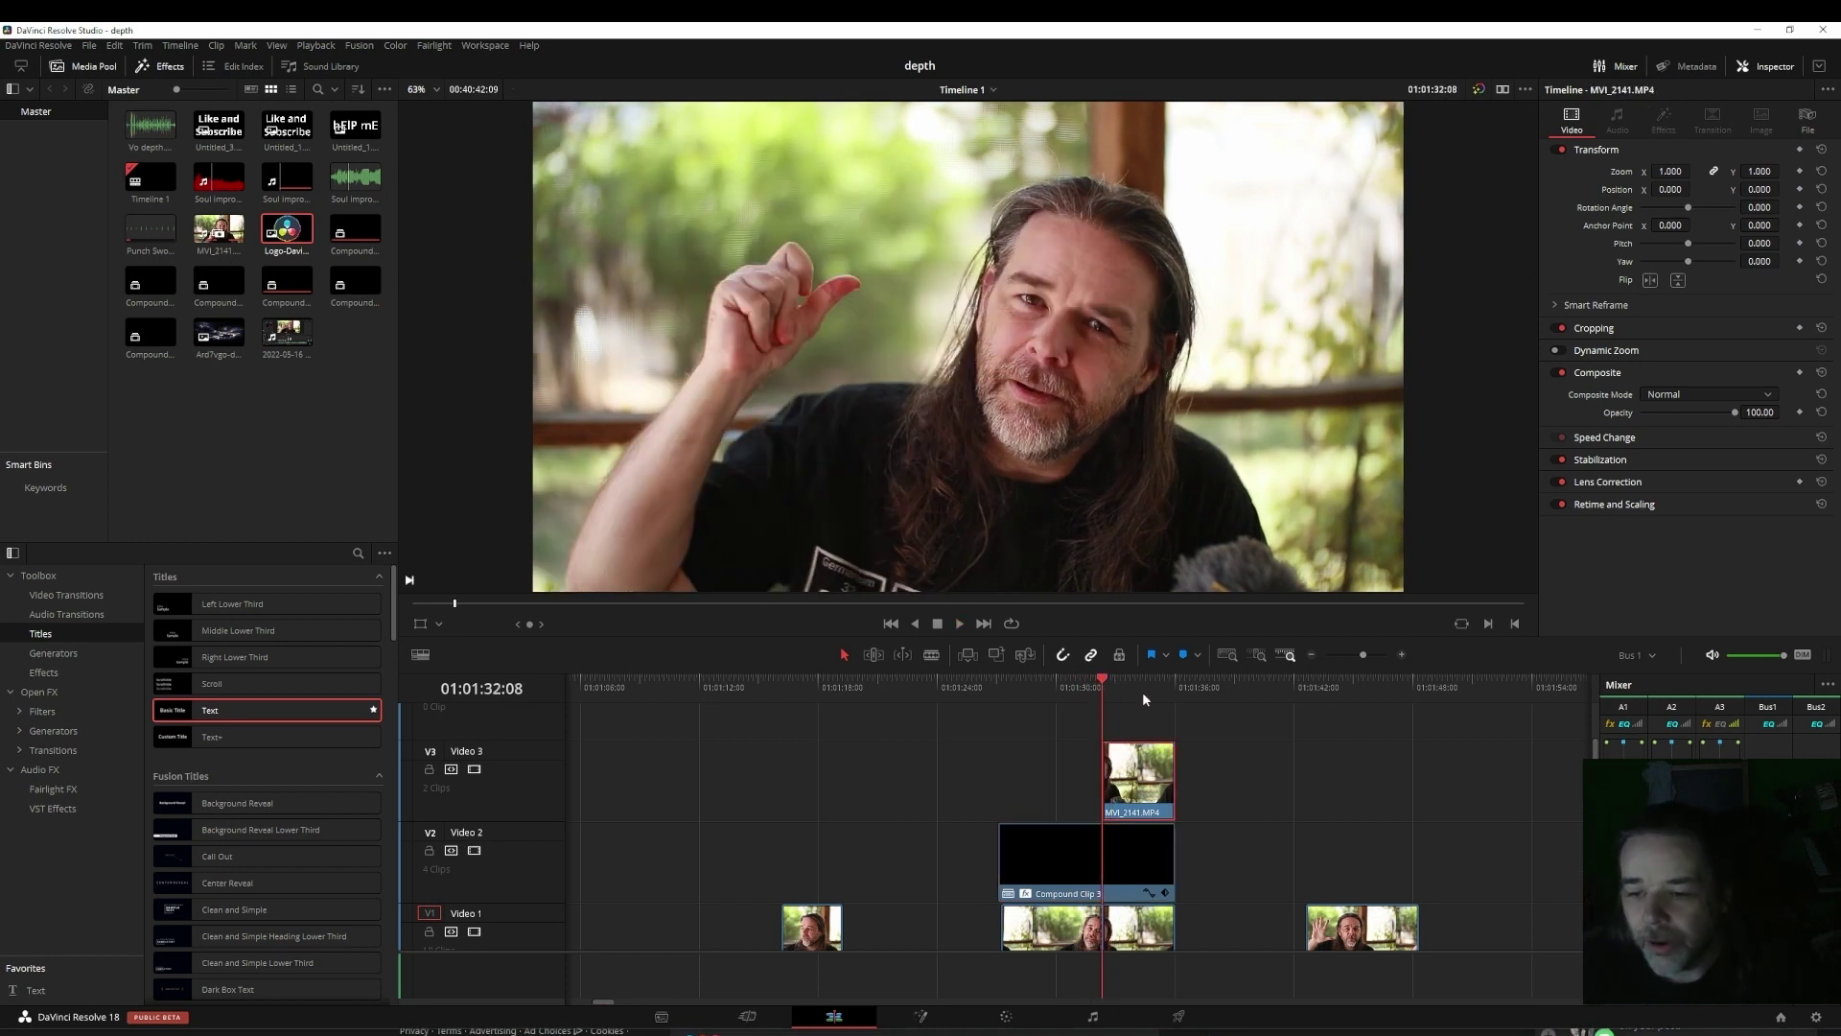
key(space)
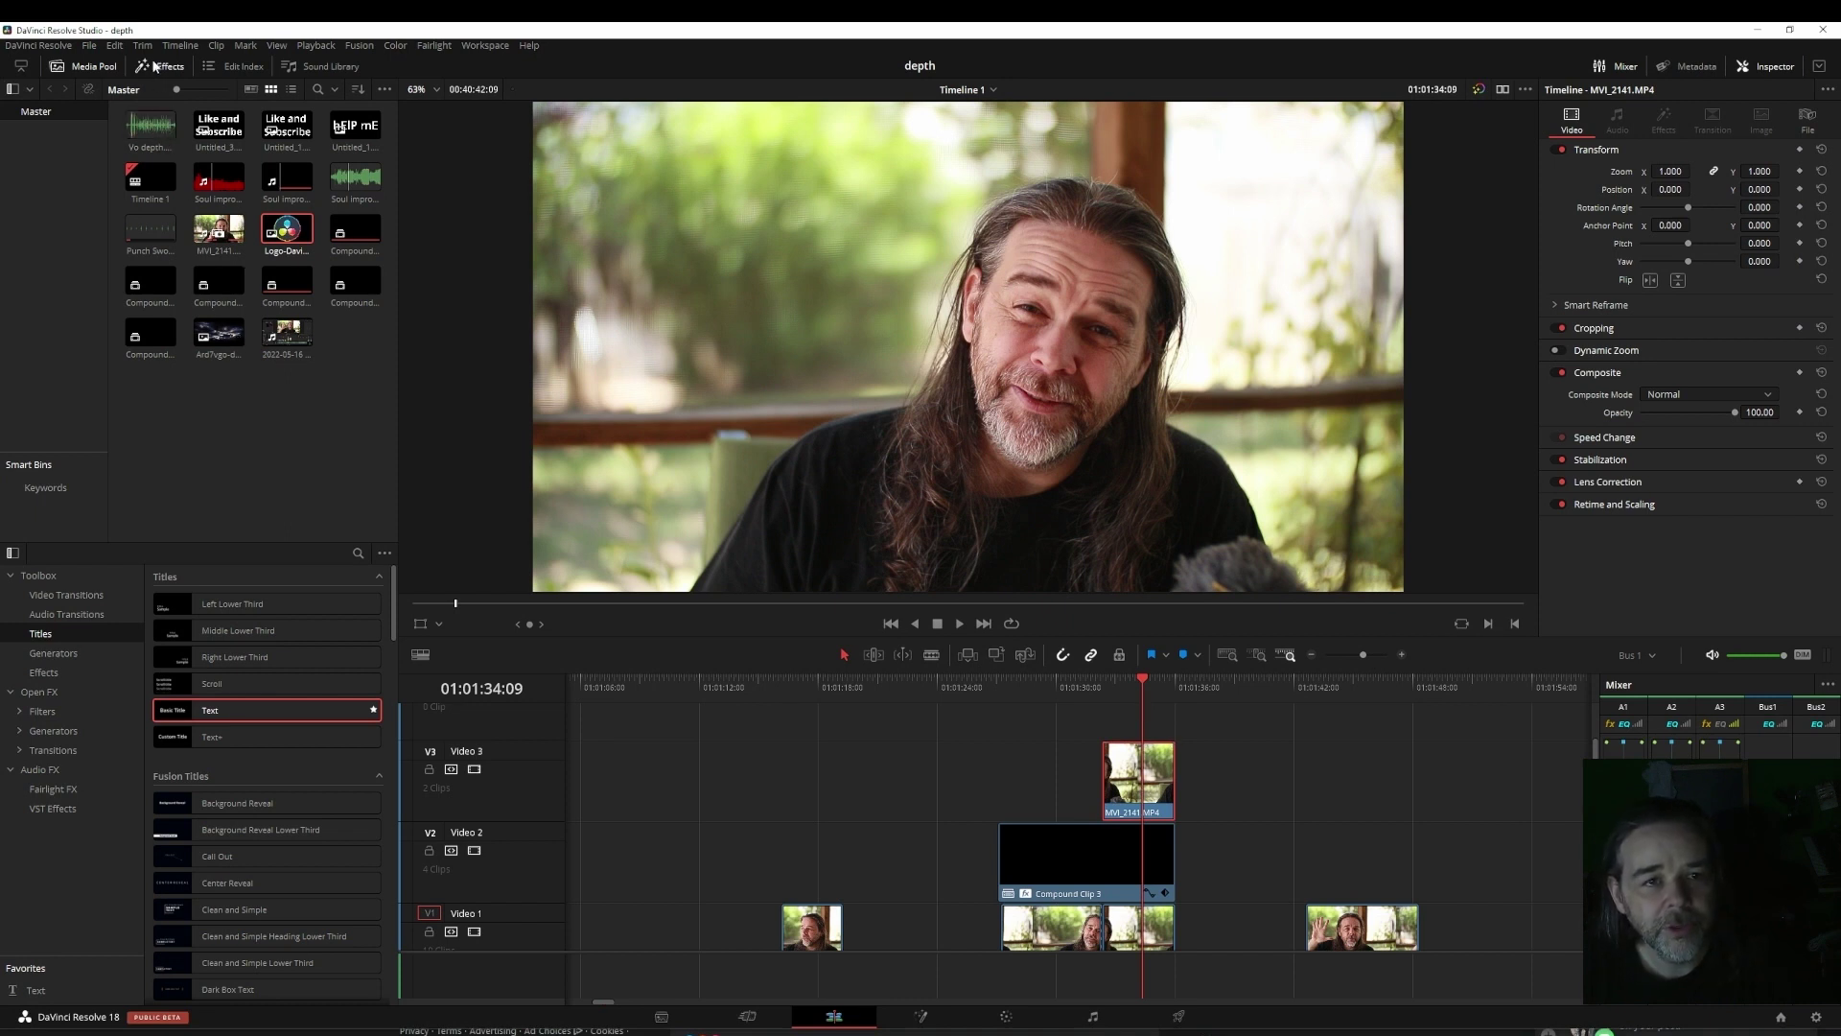
click(39, 691)
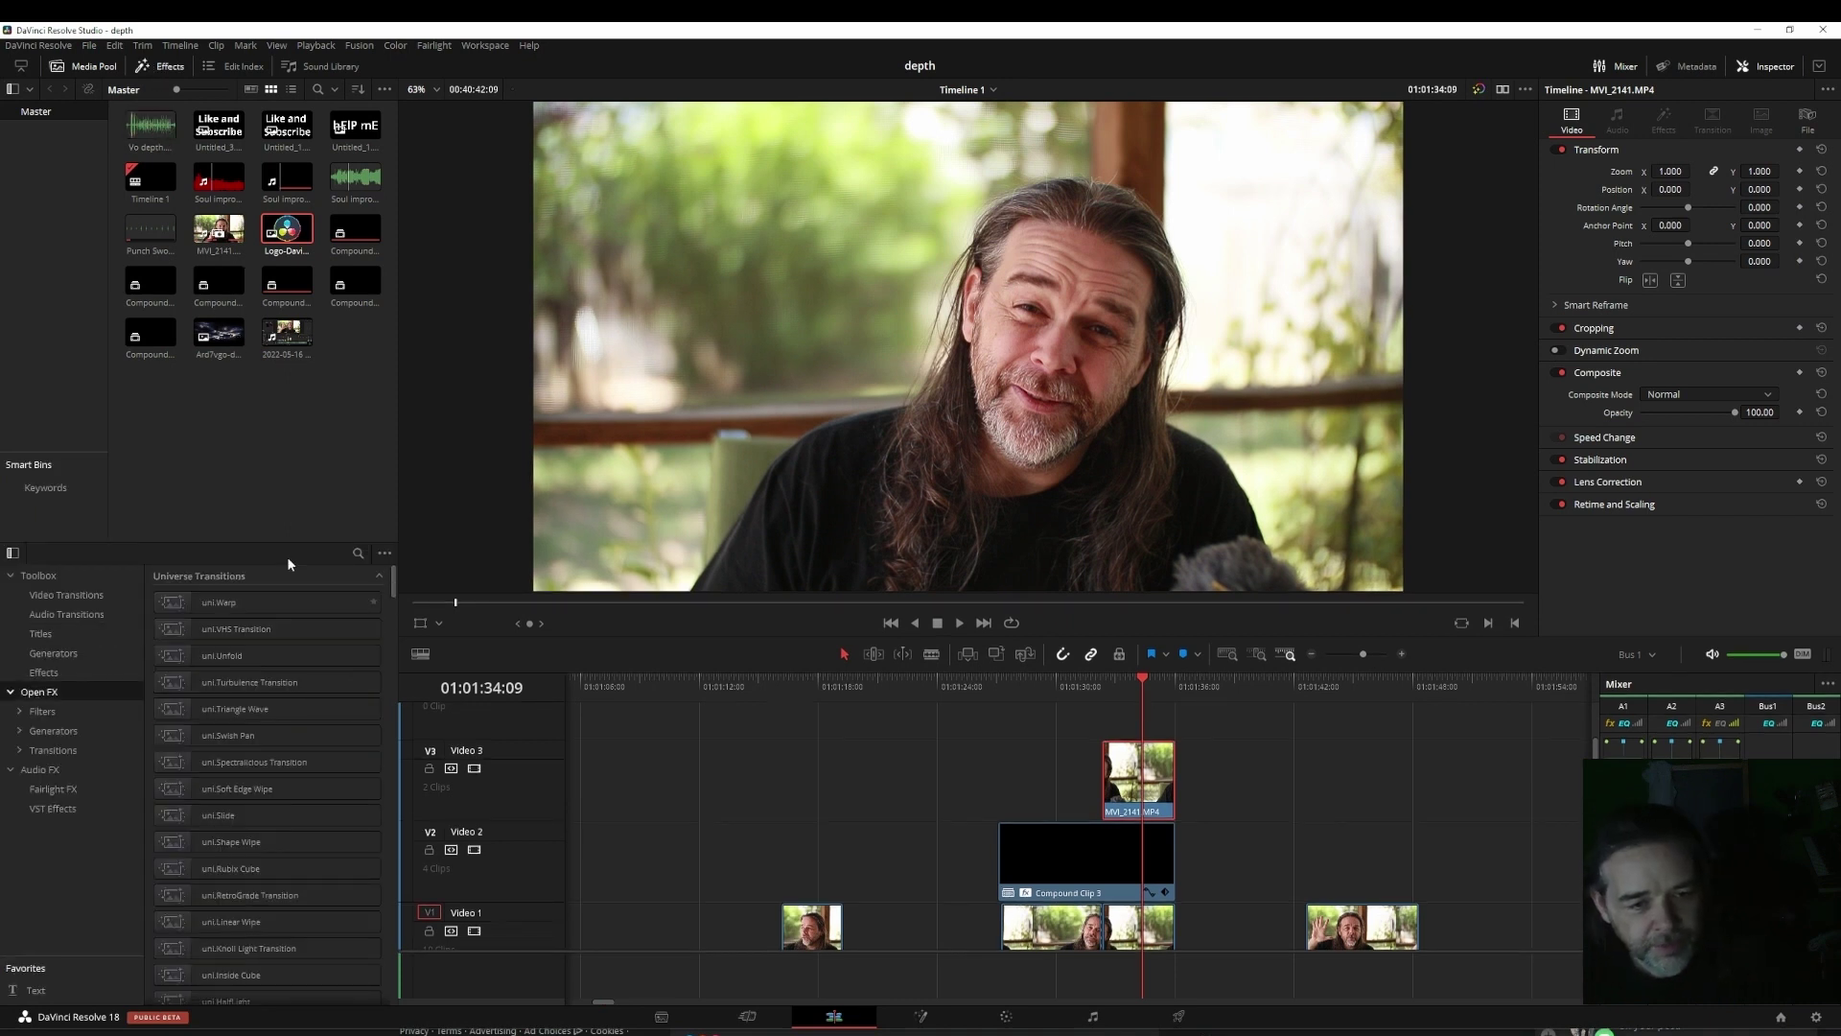
click(358, 553)
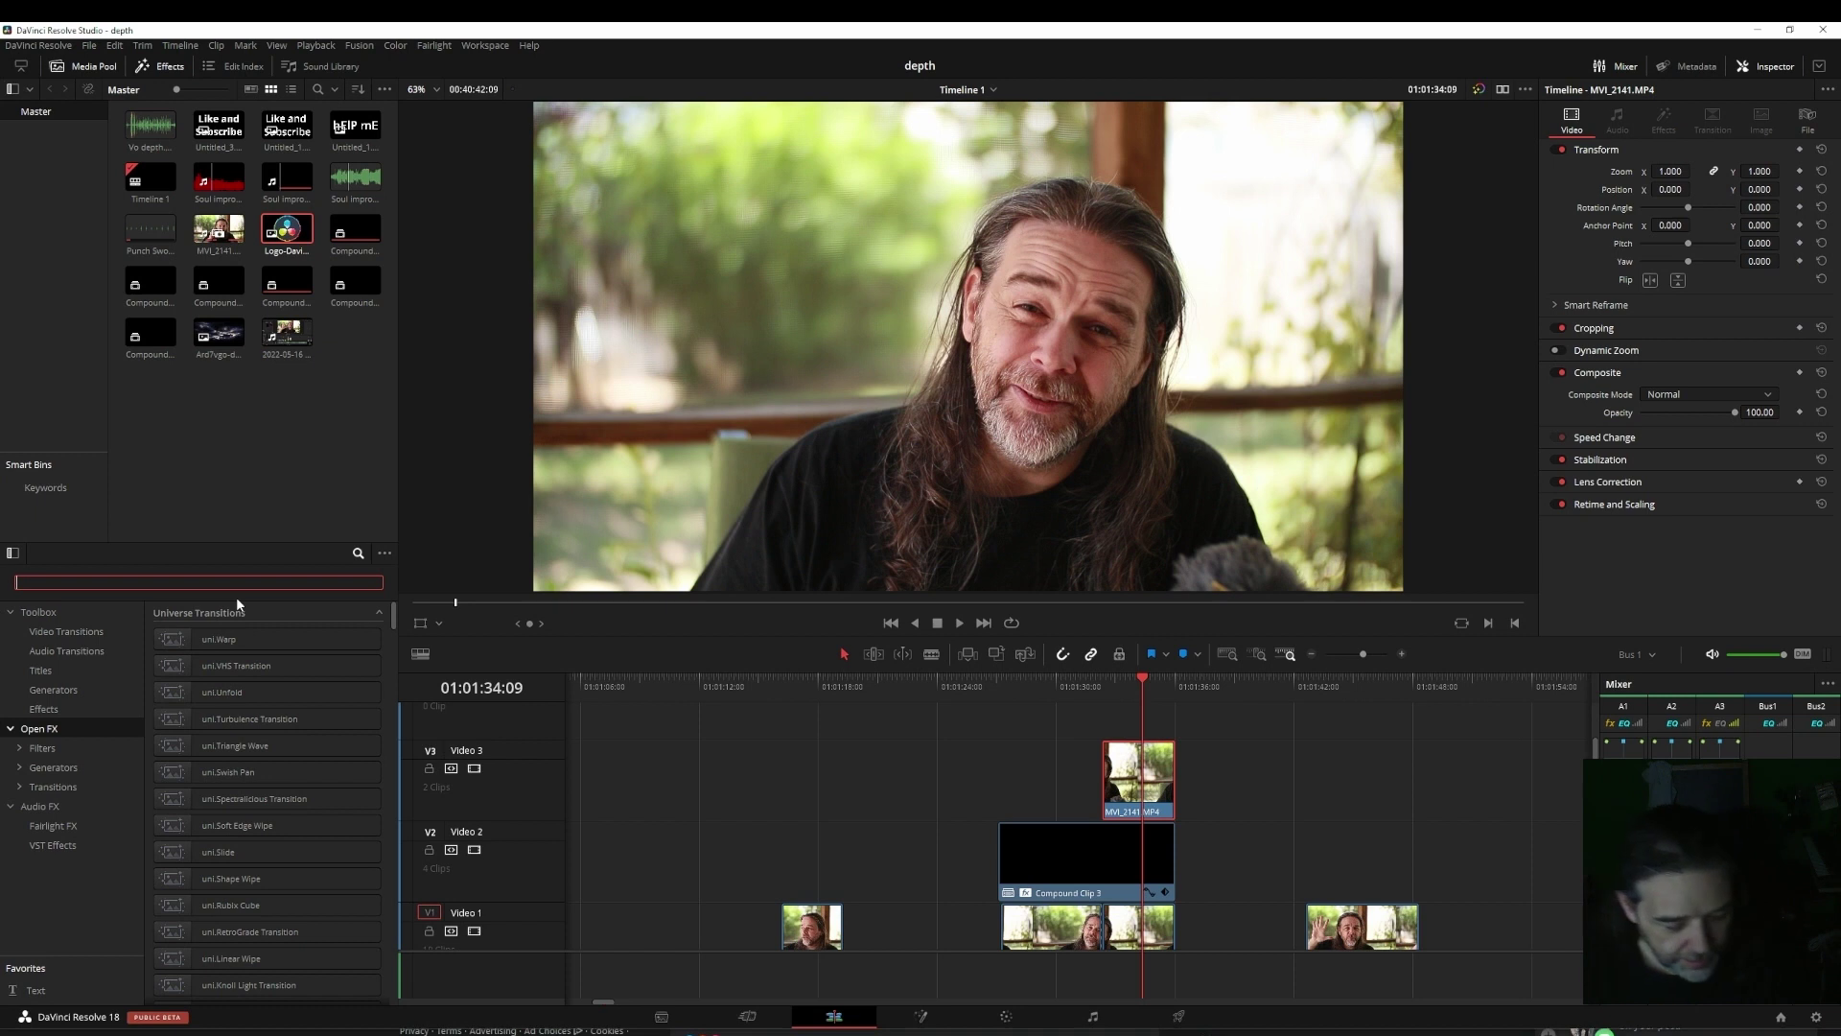
text(de)
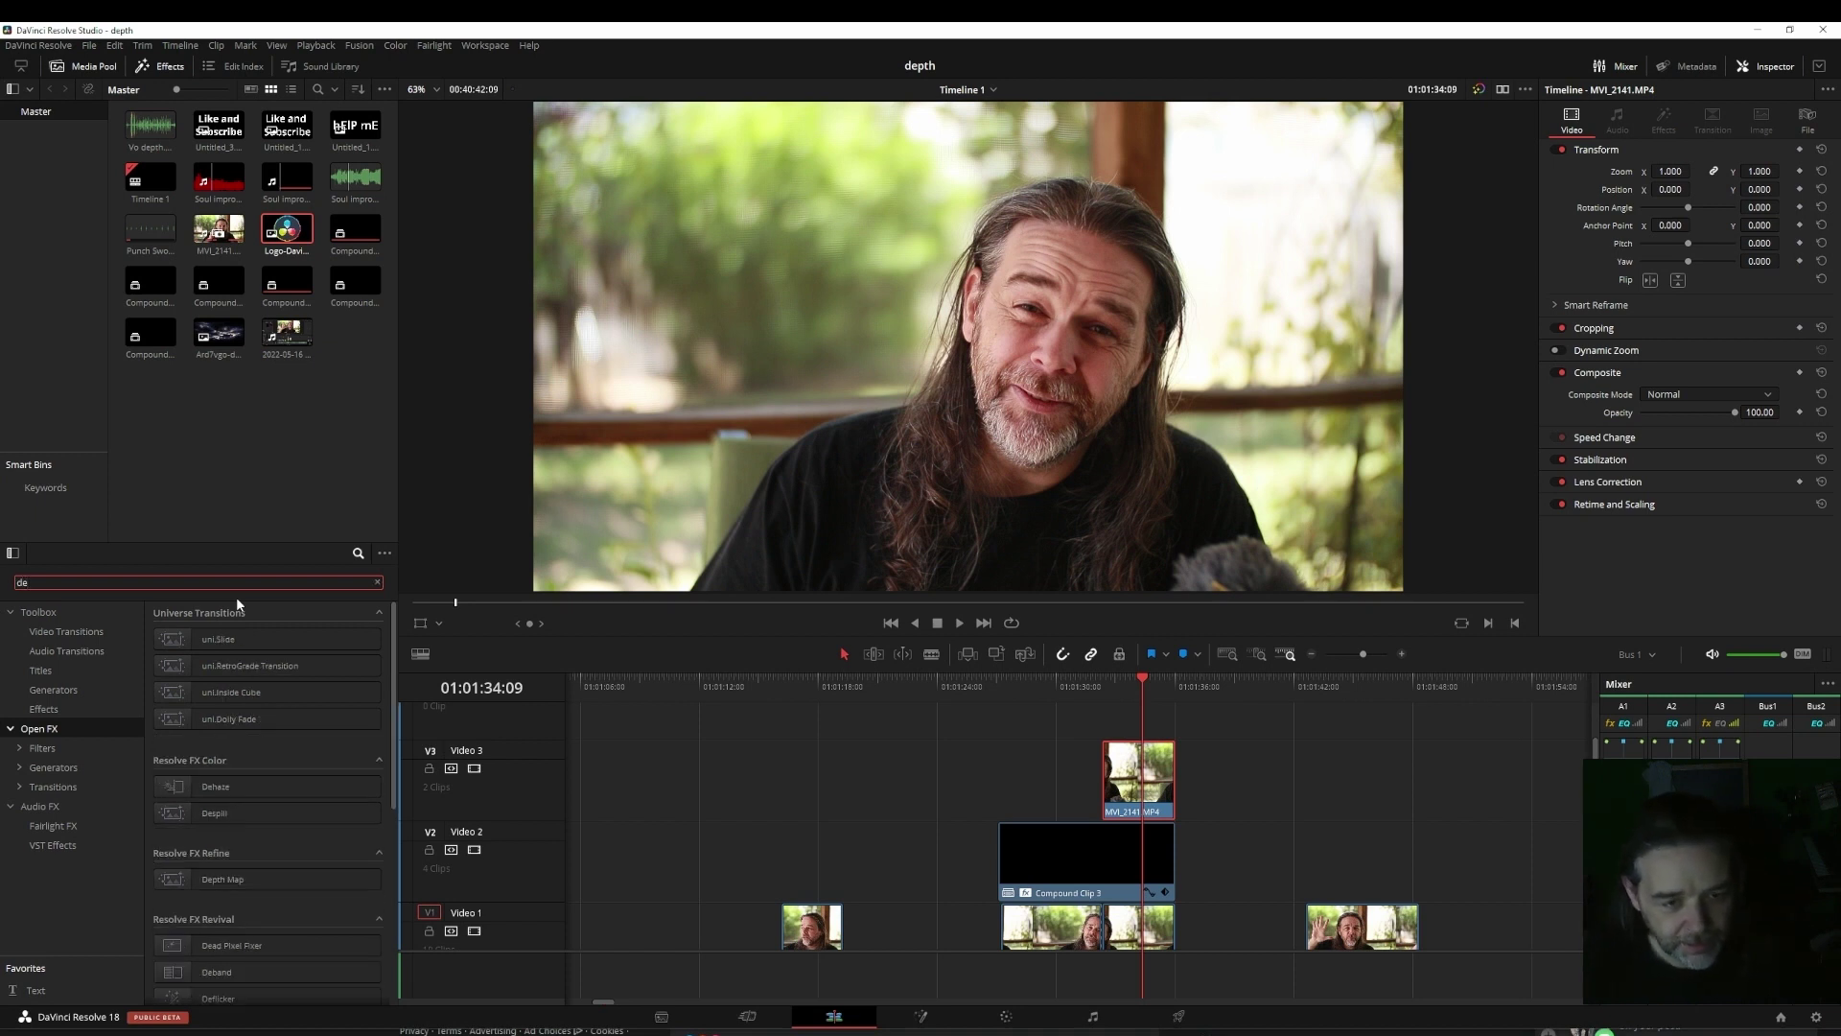
text(p)
drag(228, 648, 1125, 794)
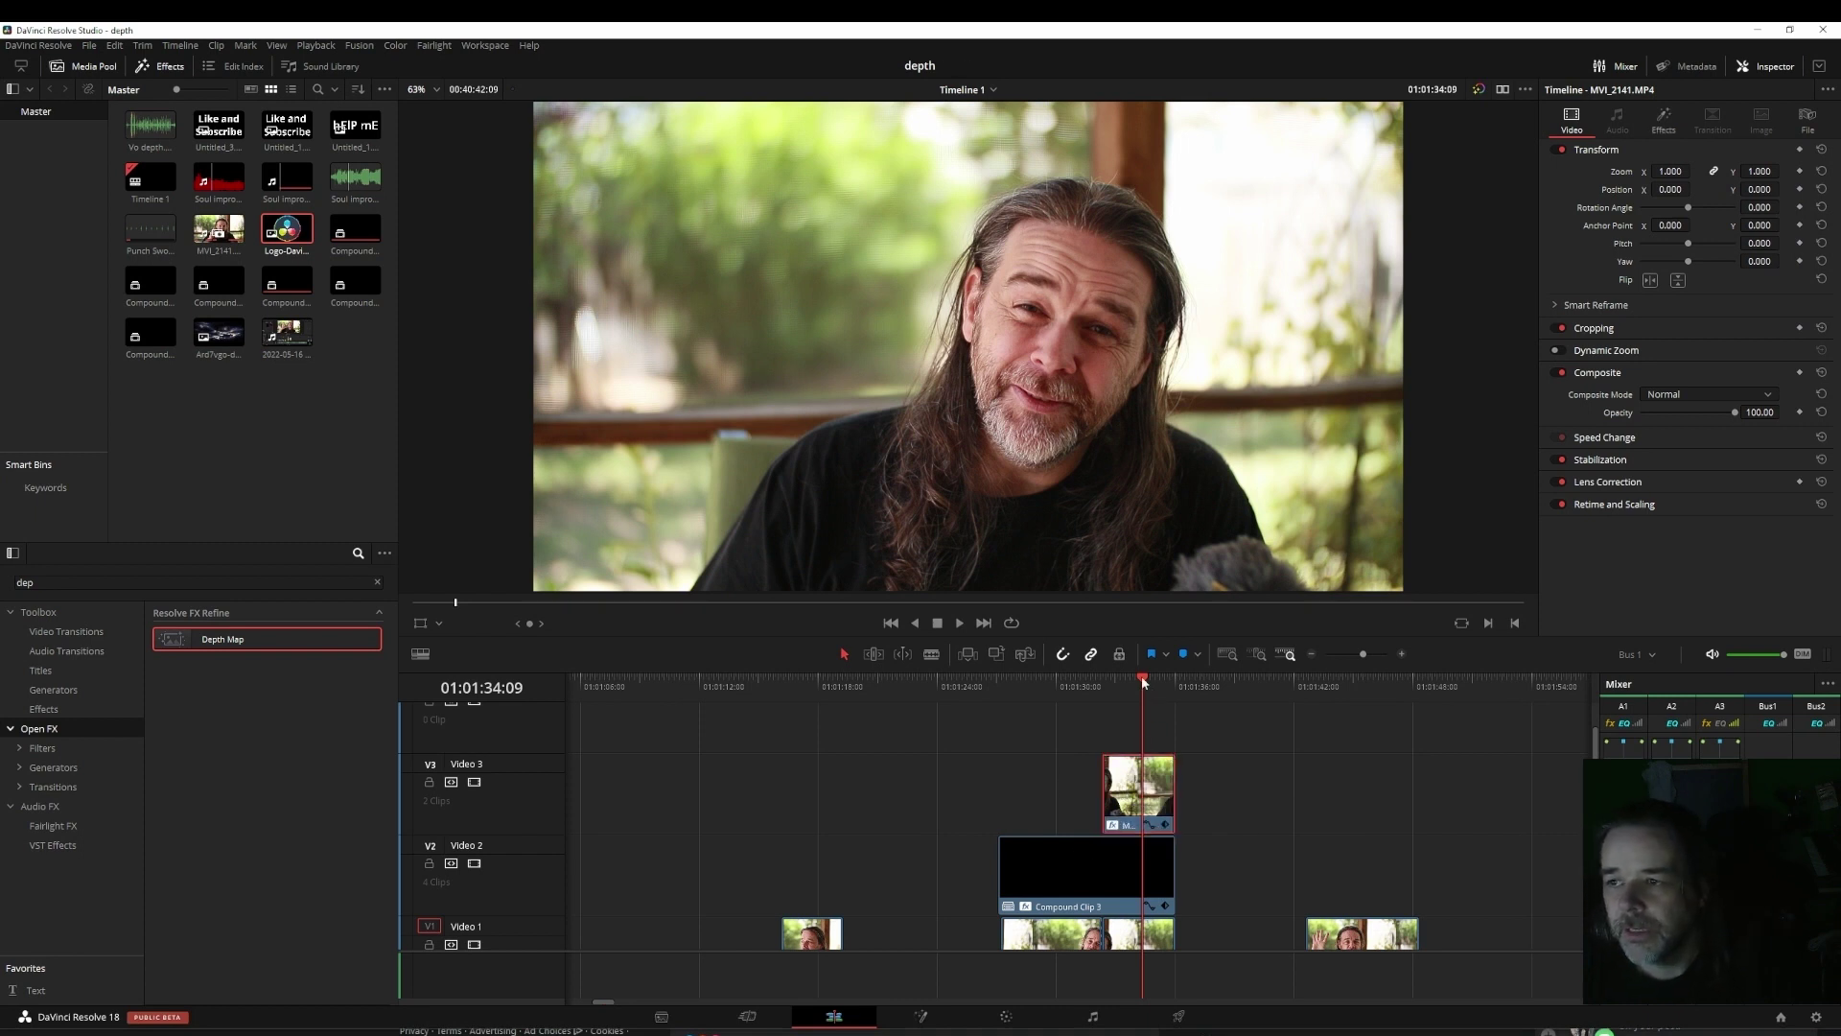
Step: Show the Depth Map settings and switch its quality between Faster and Better, leaving it on Faster
click(1664, 123)
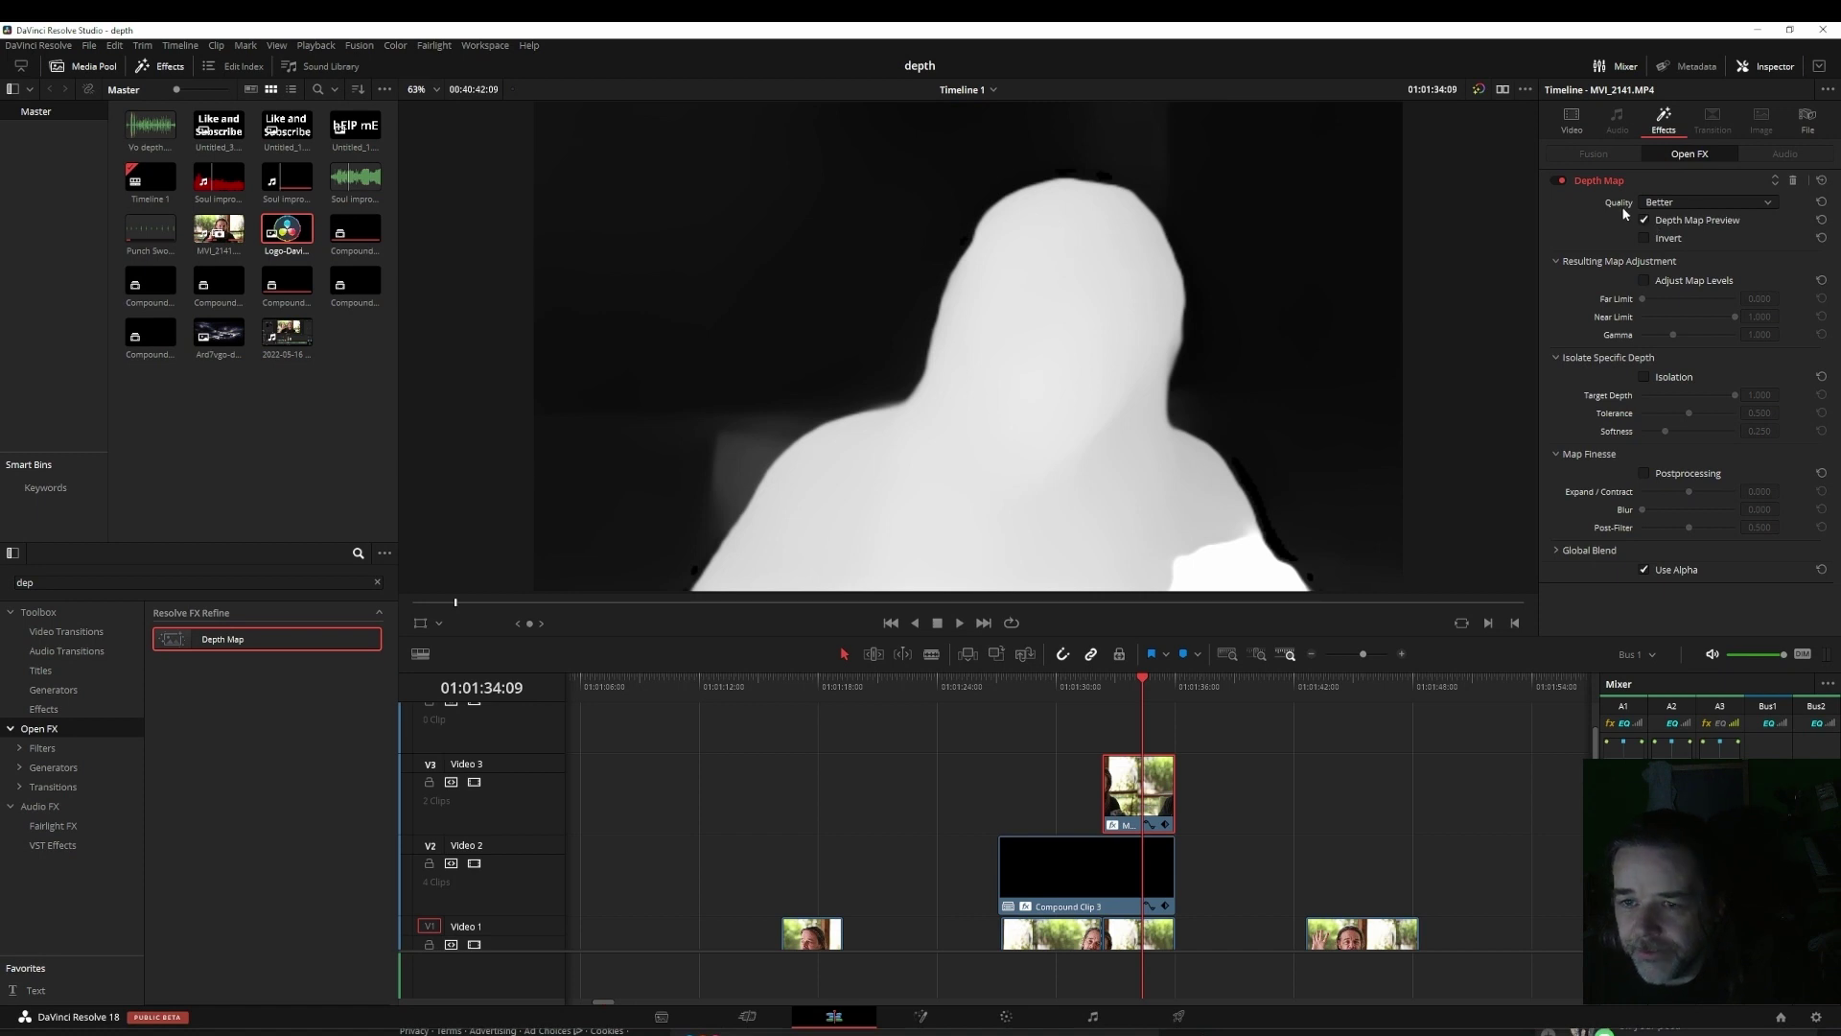
click(1660, 204)
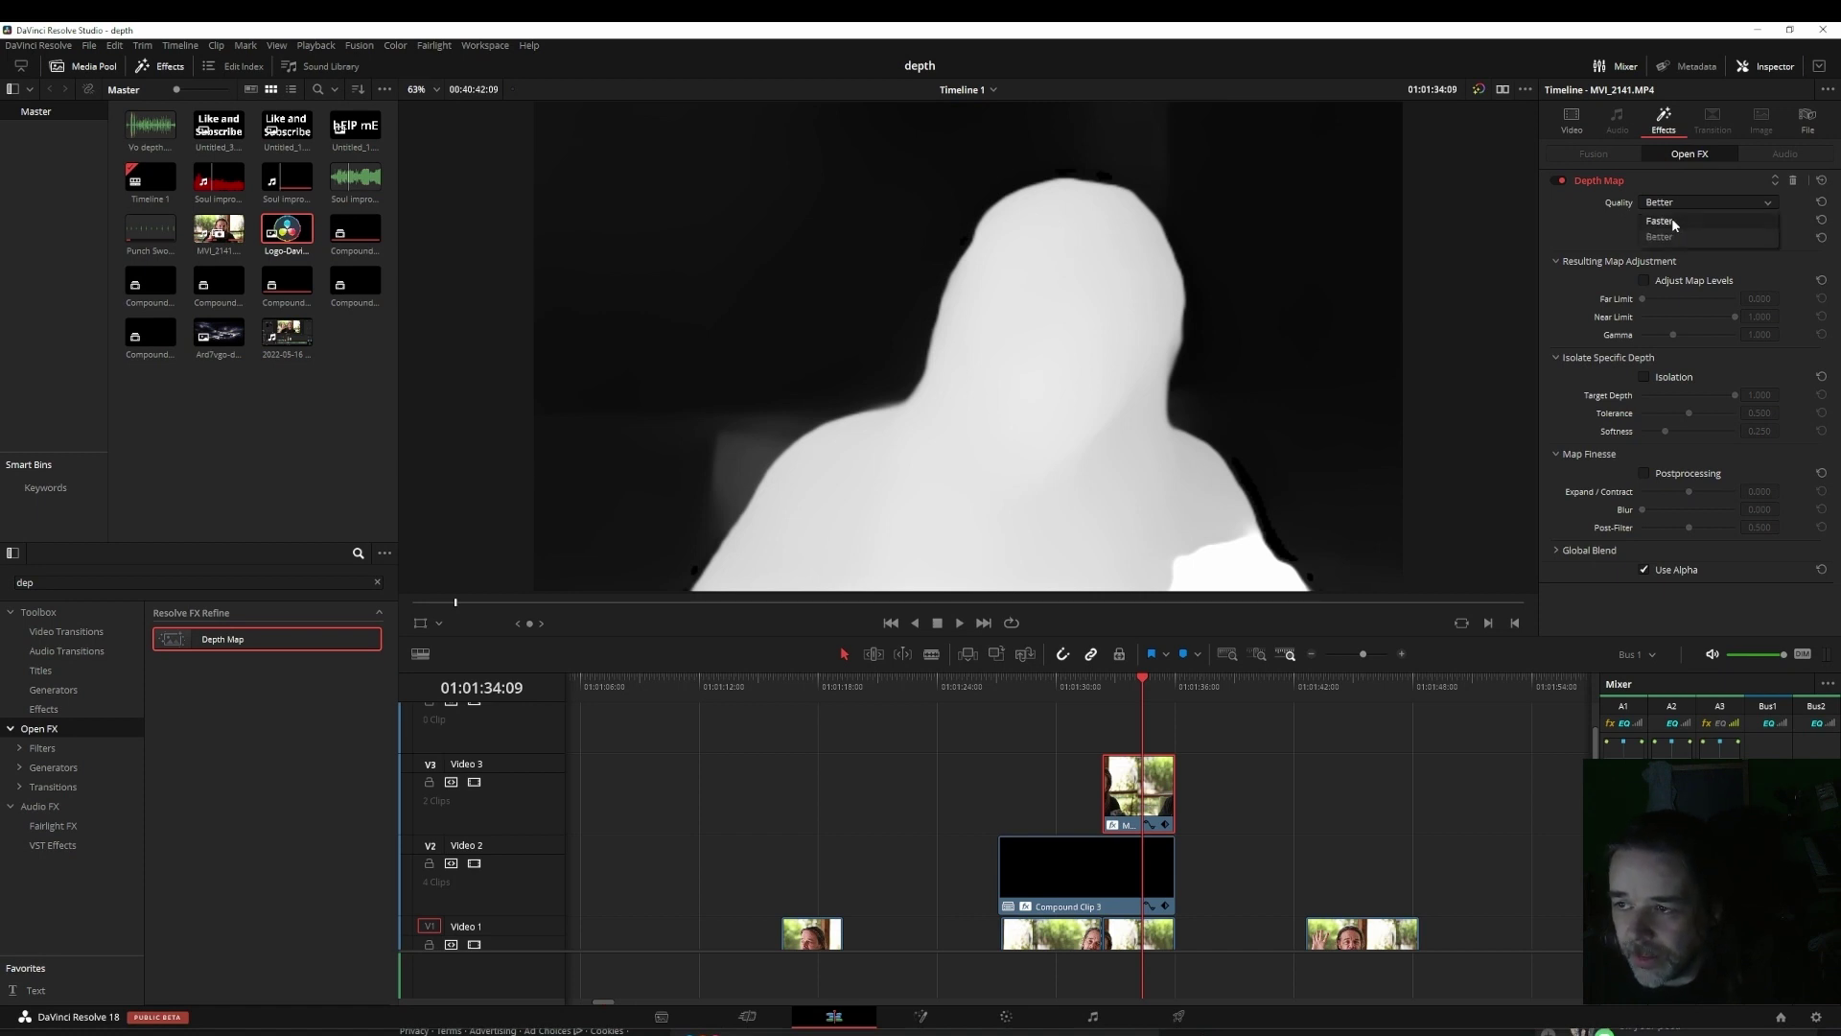
click(1672, 219)
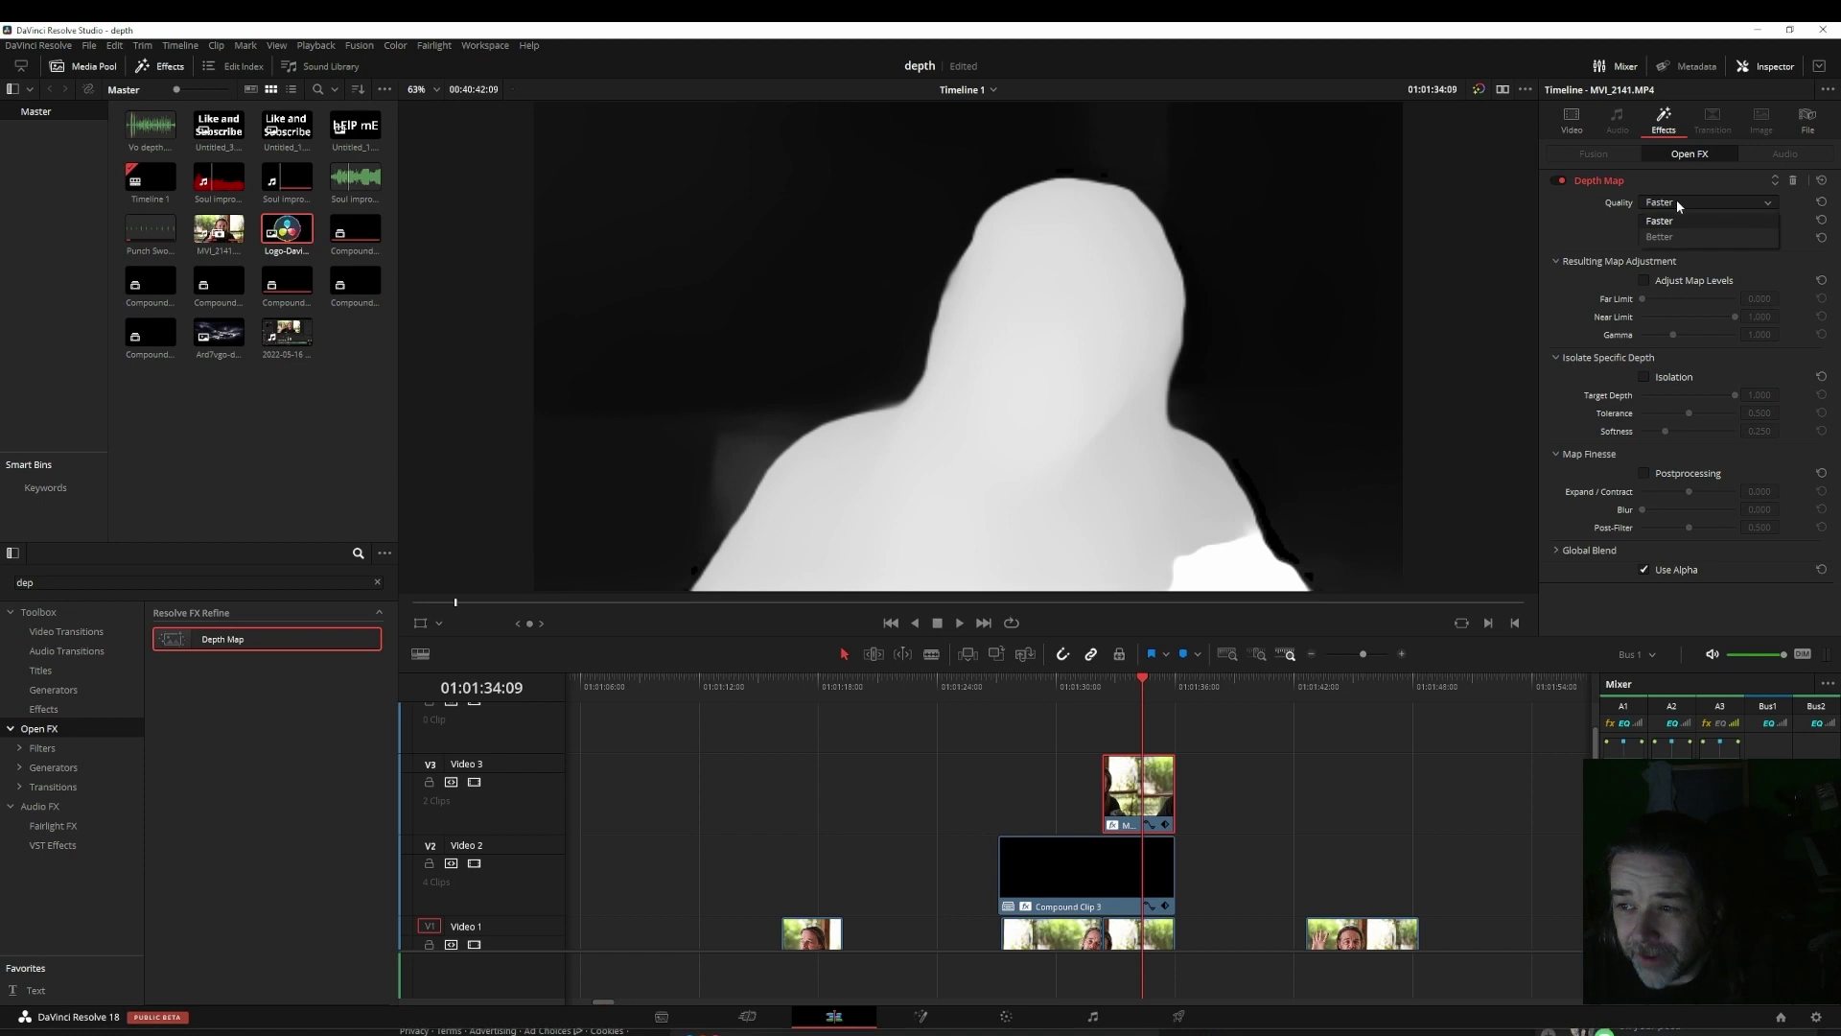
click(1669, 223)
click(1672, 199)
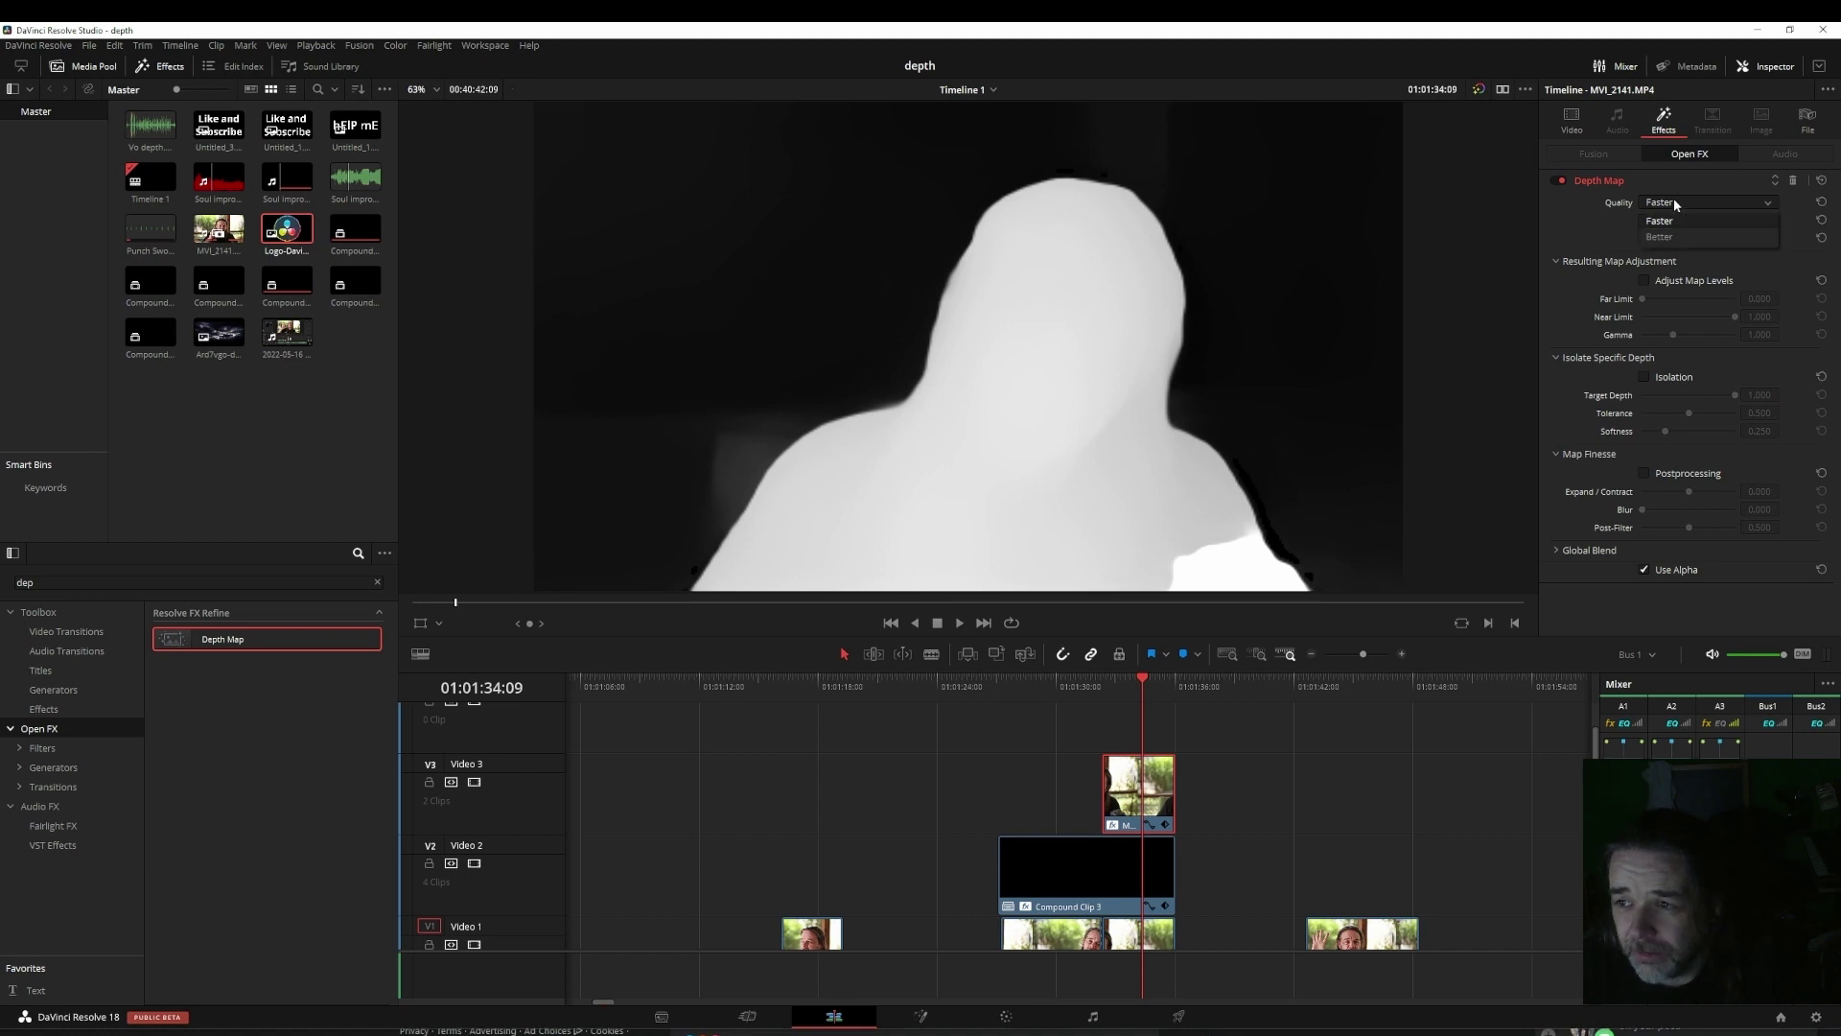
click(1667, 236)
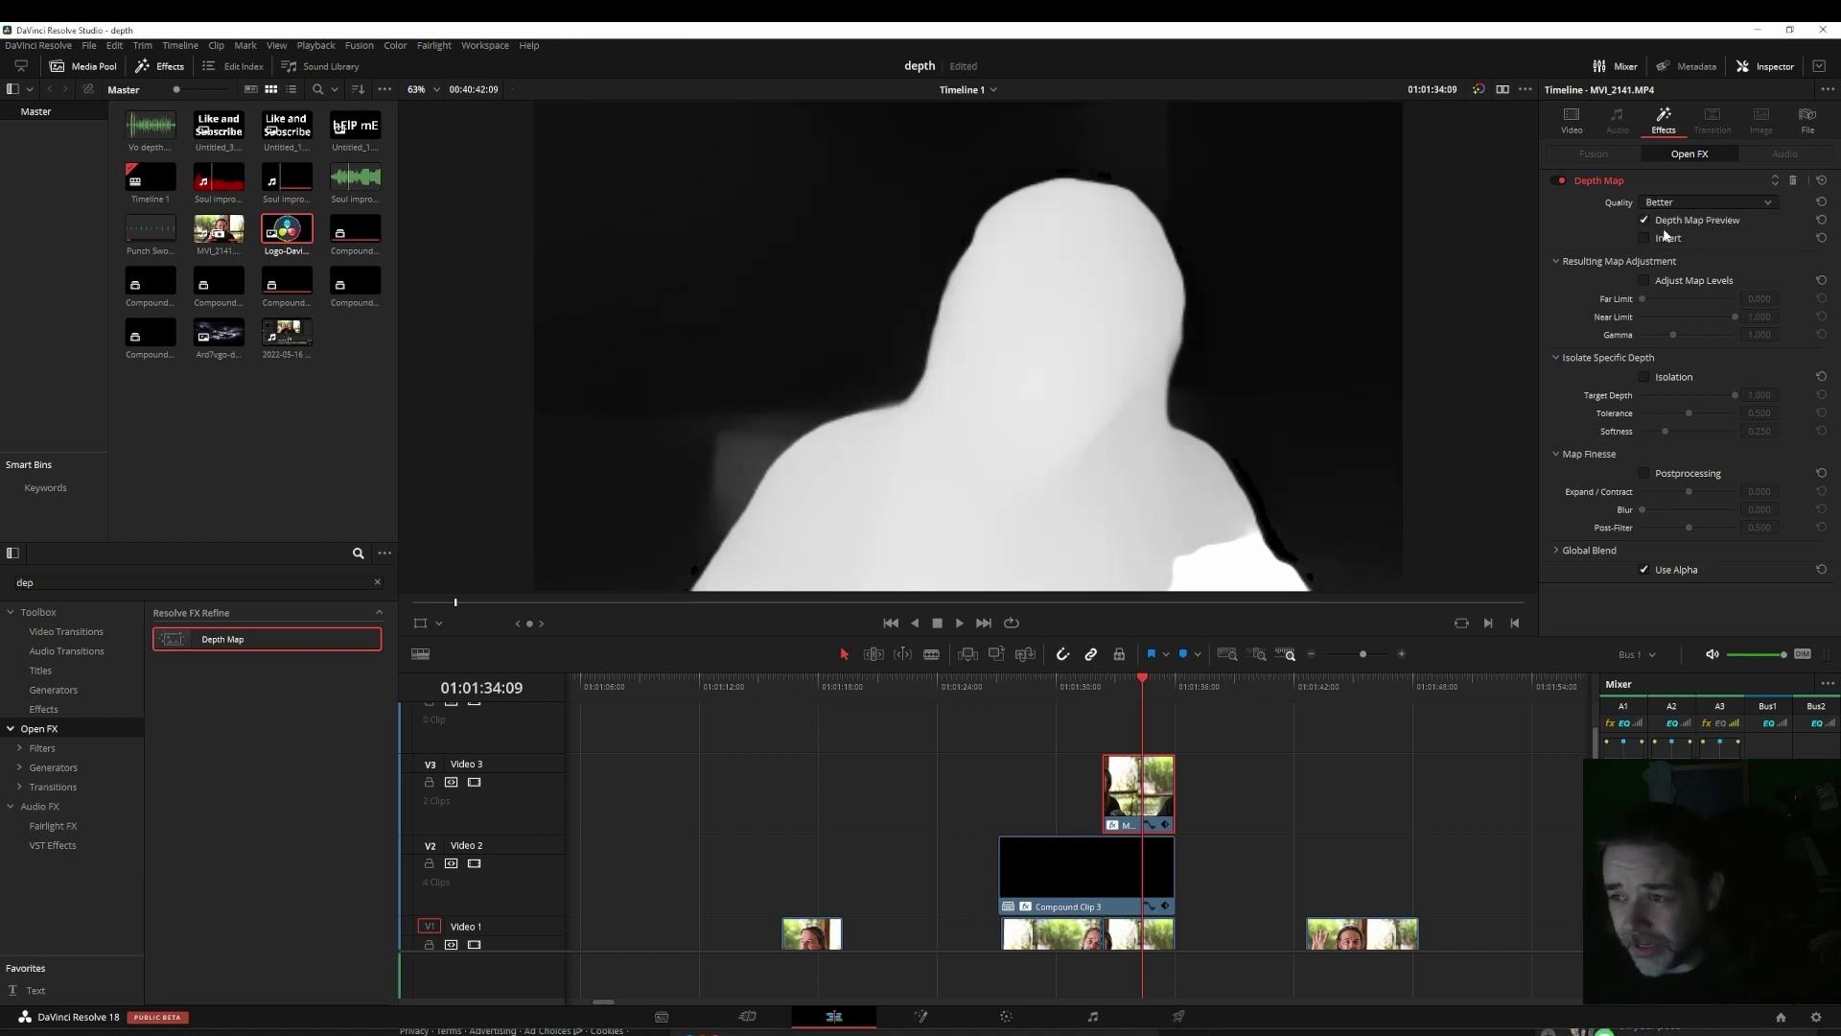
click(1678, 203)
click(1671, 222)
Step: Compare the depth map at Better and Faster quality on the frame at 01:01:34:05, returning to Faster
click(1140, 687)
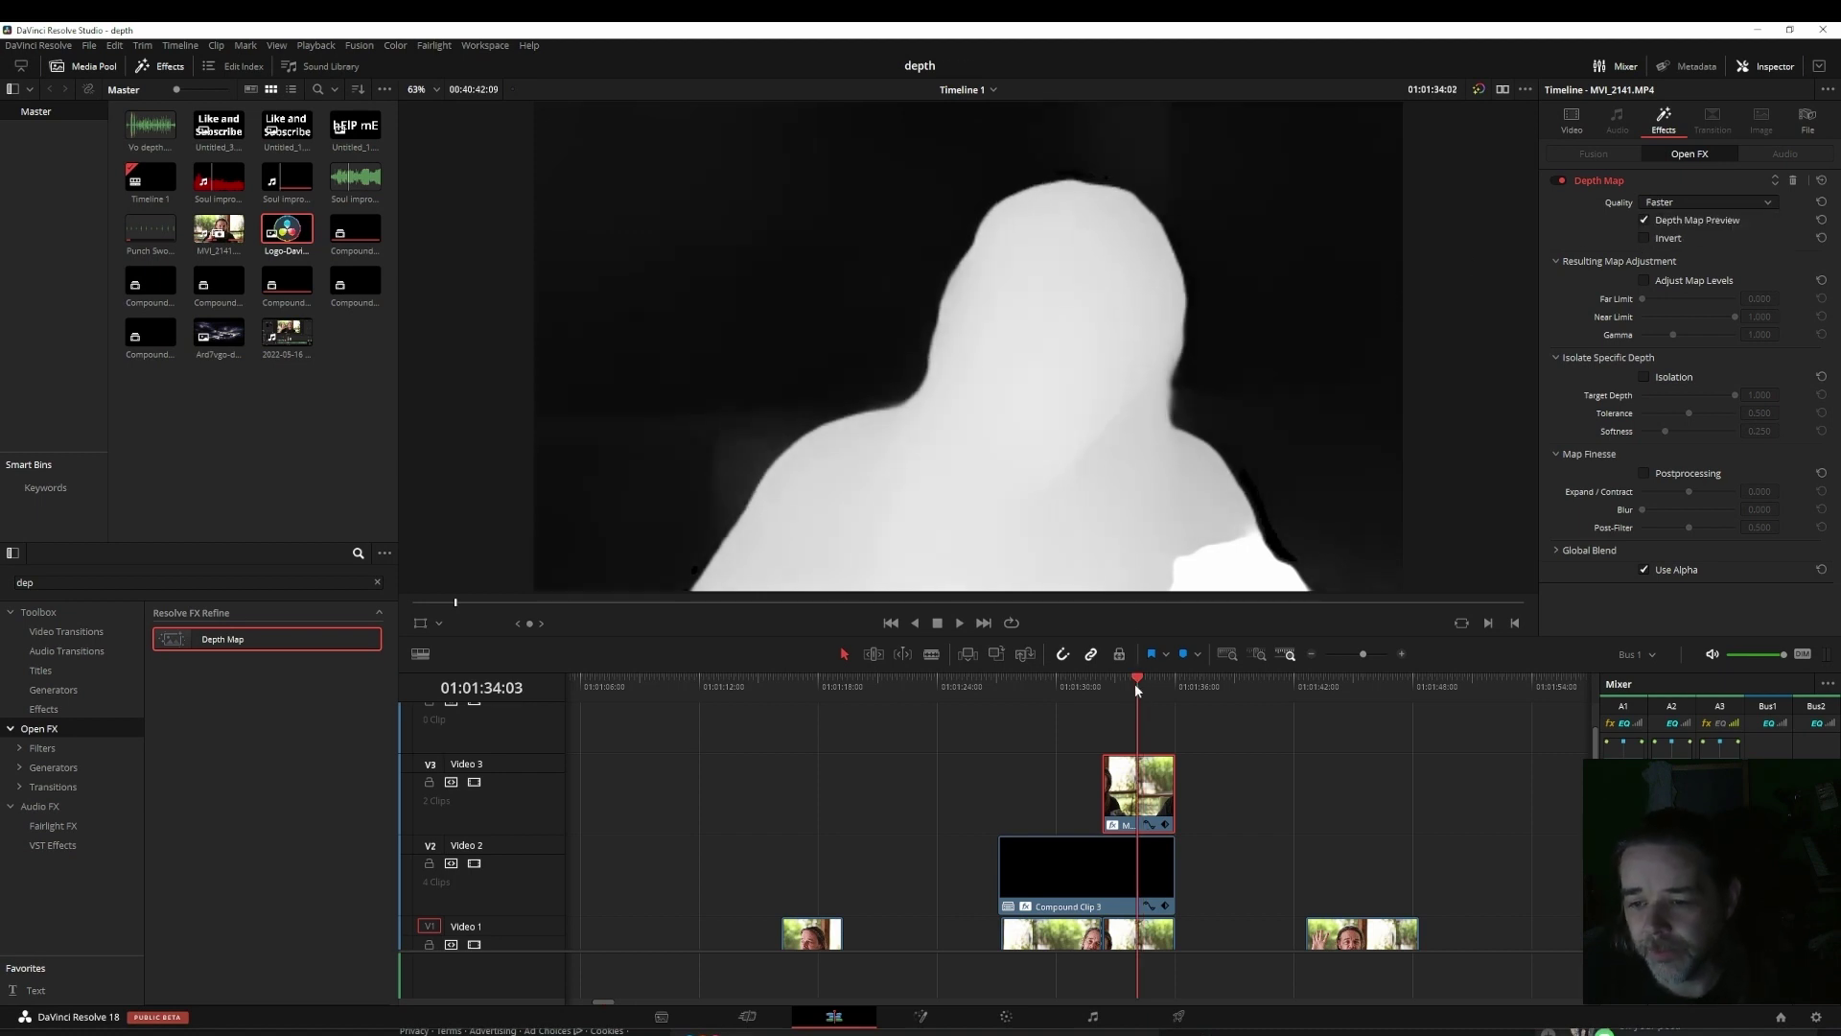
drag(1140, 688, 1141, 686)
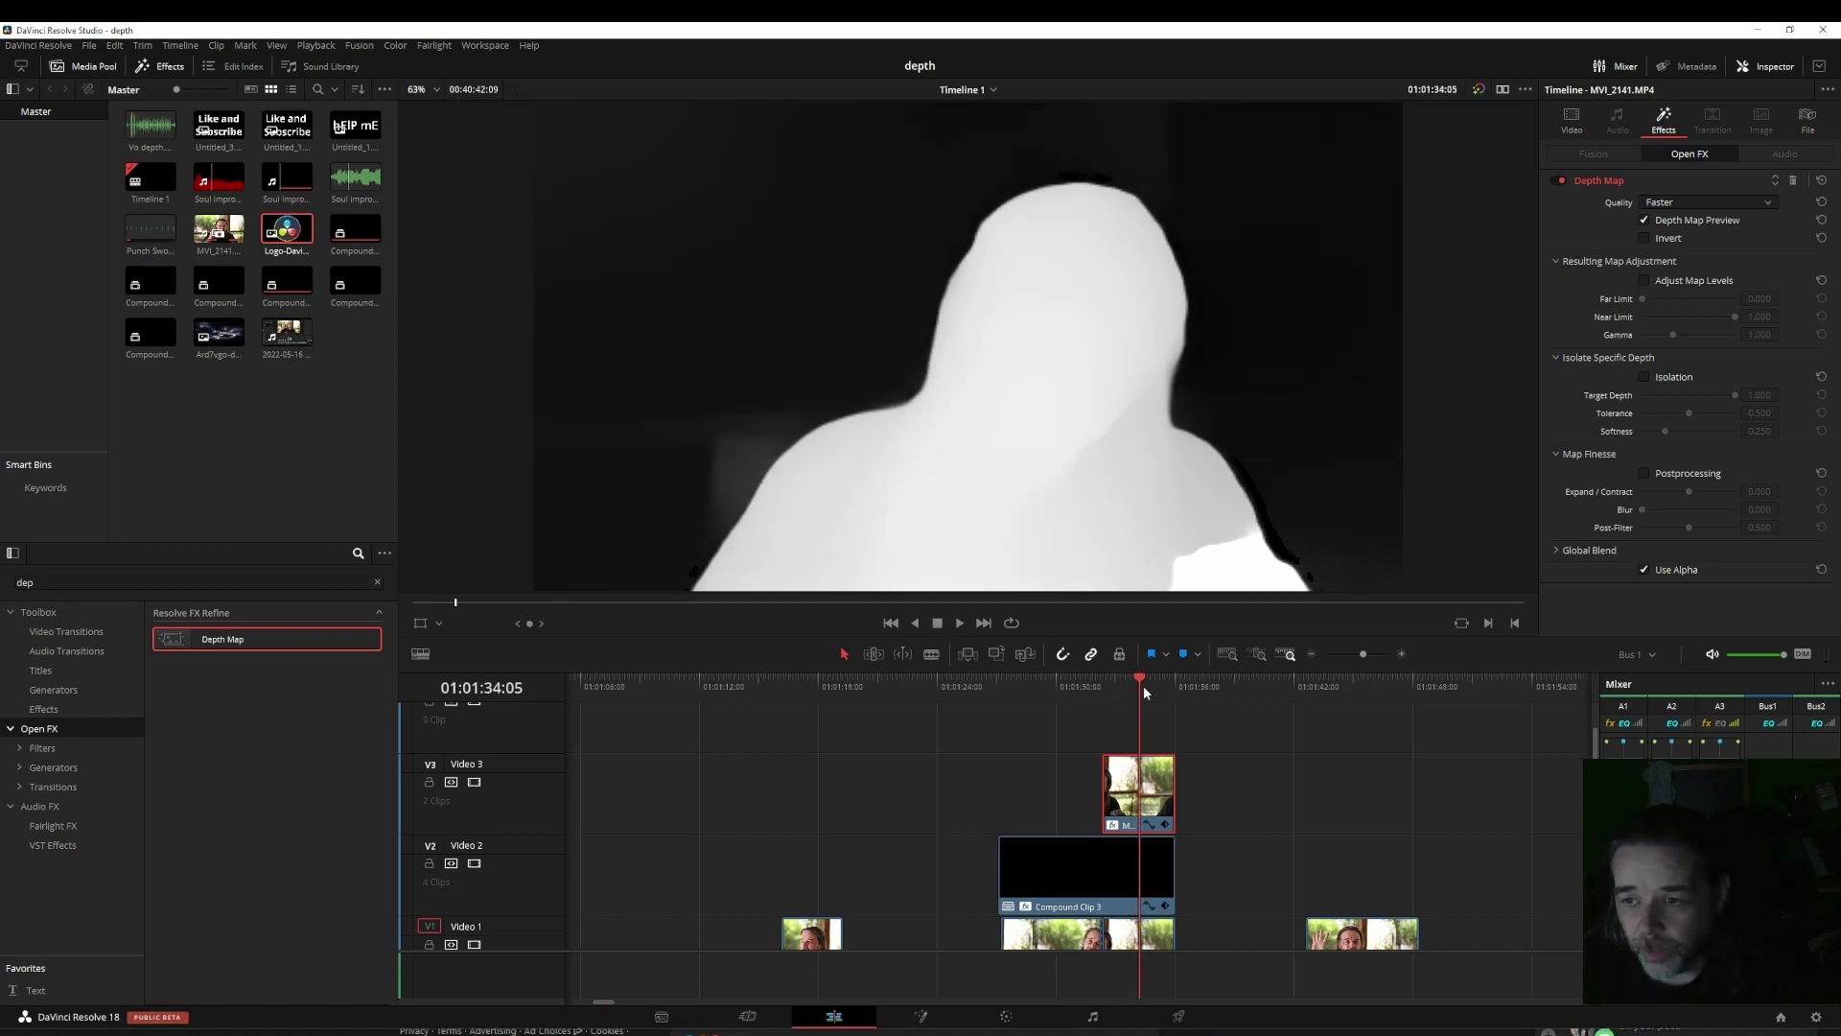
click(1688, 202)
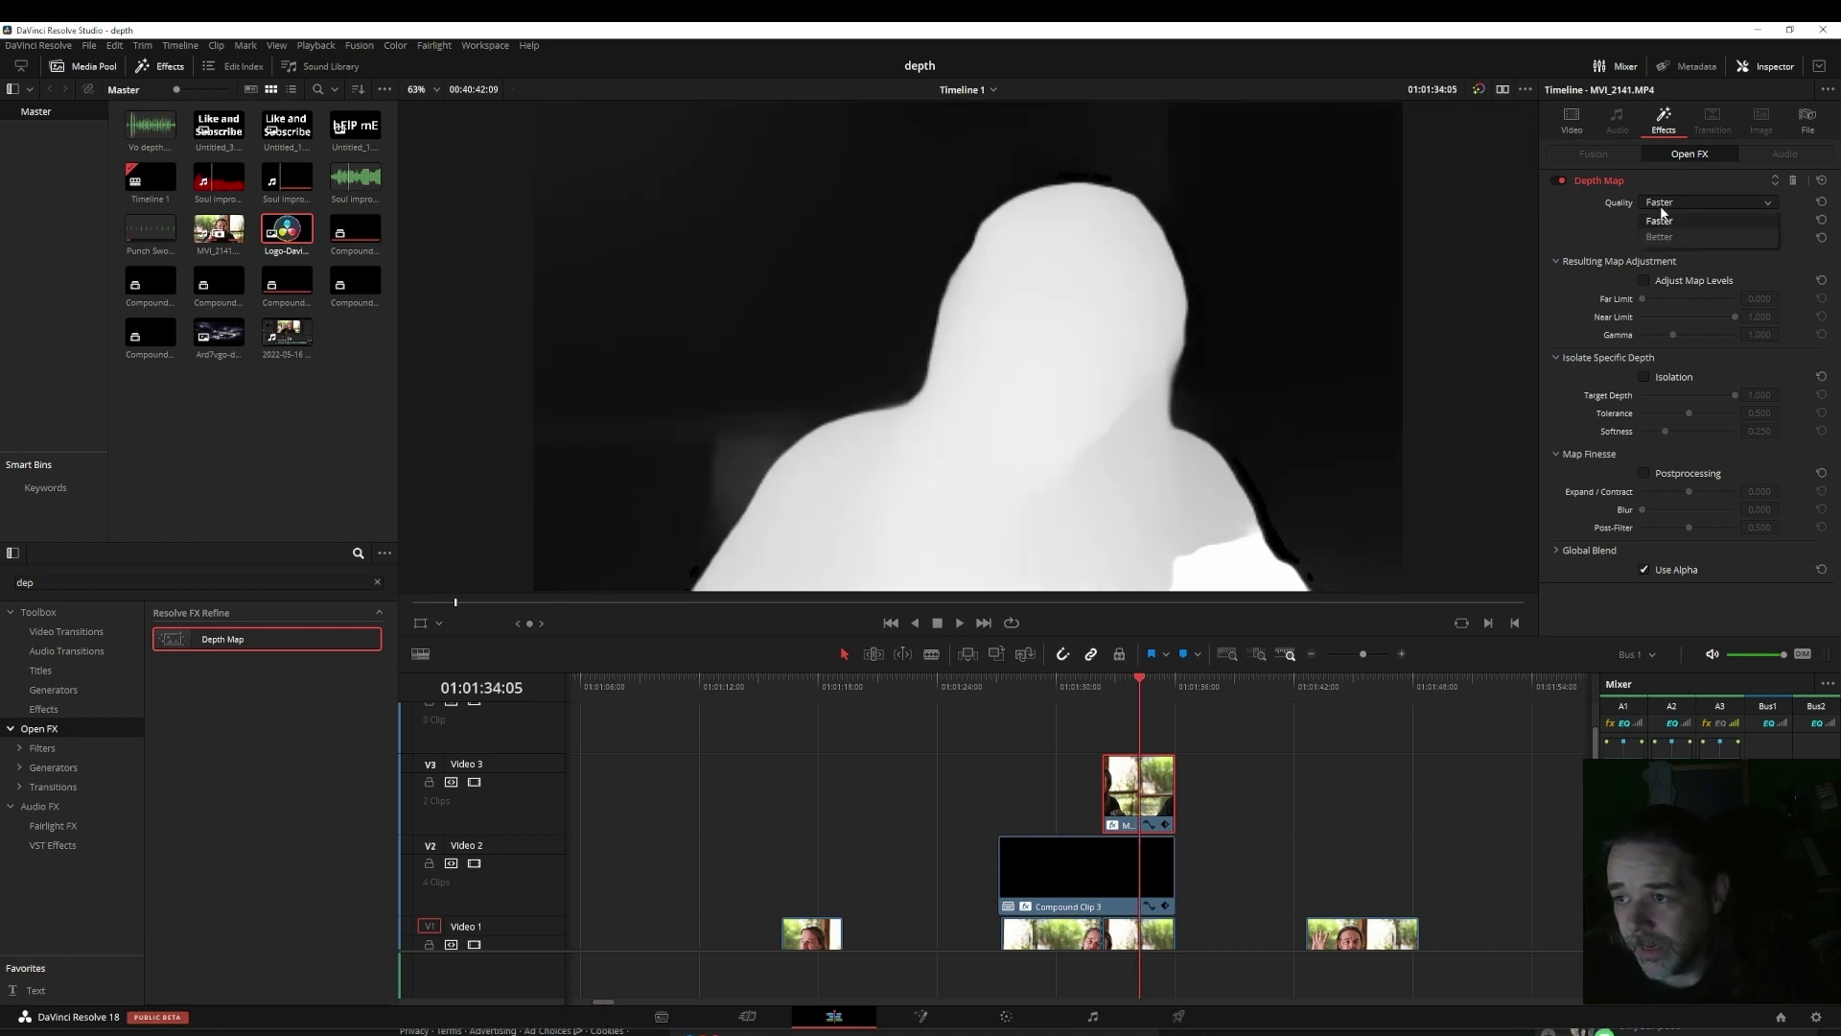
click(1659, 237)
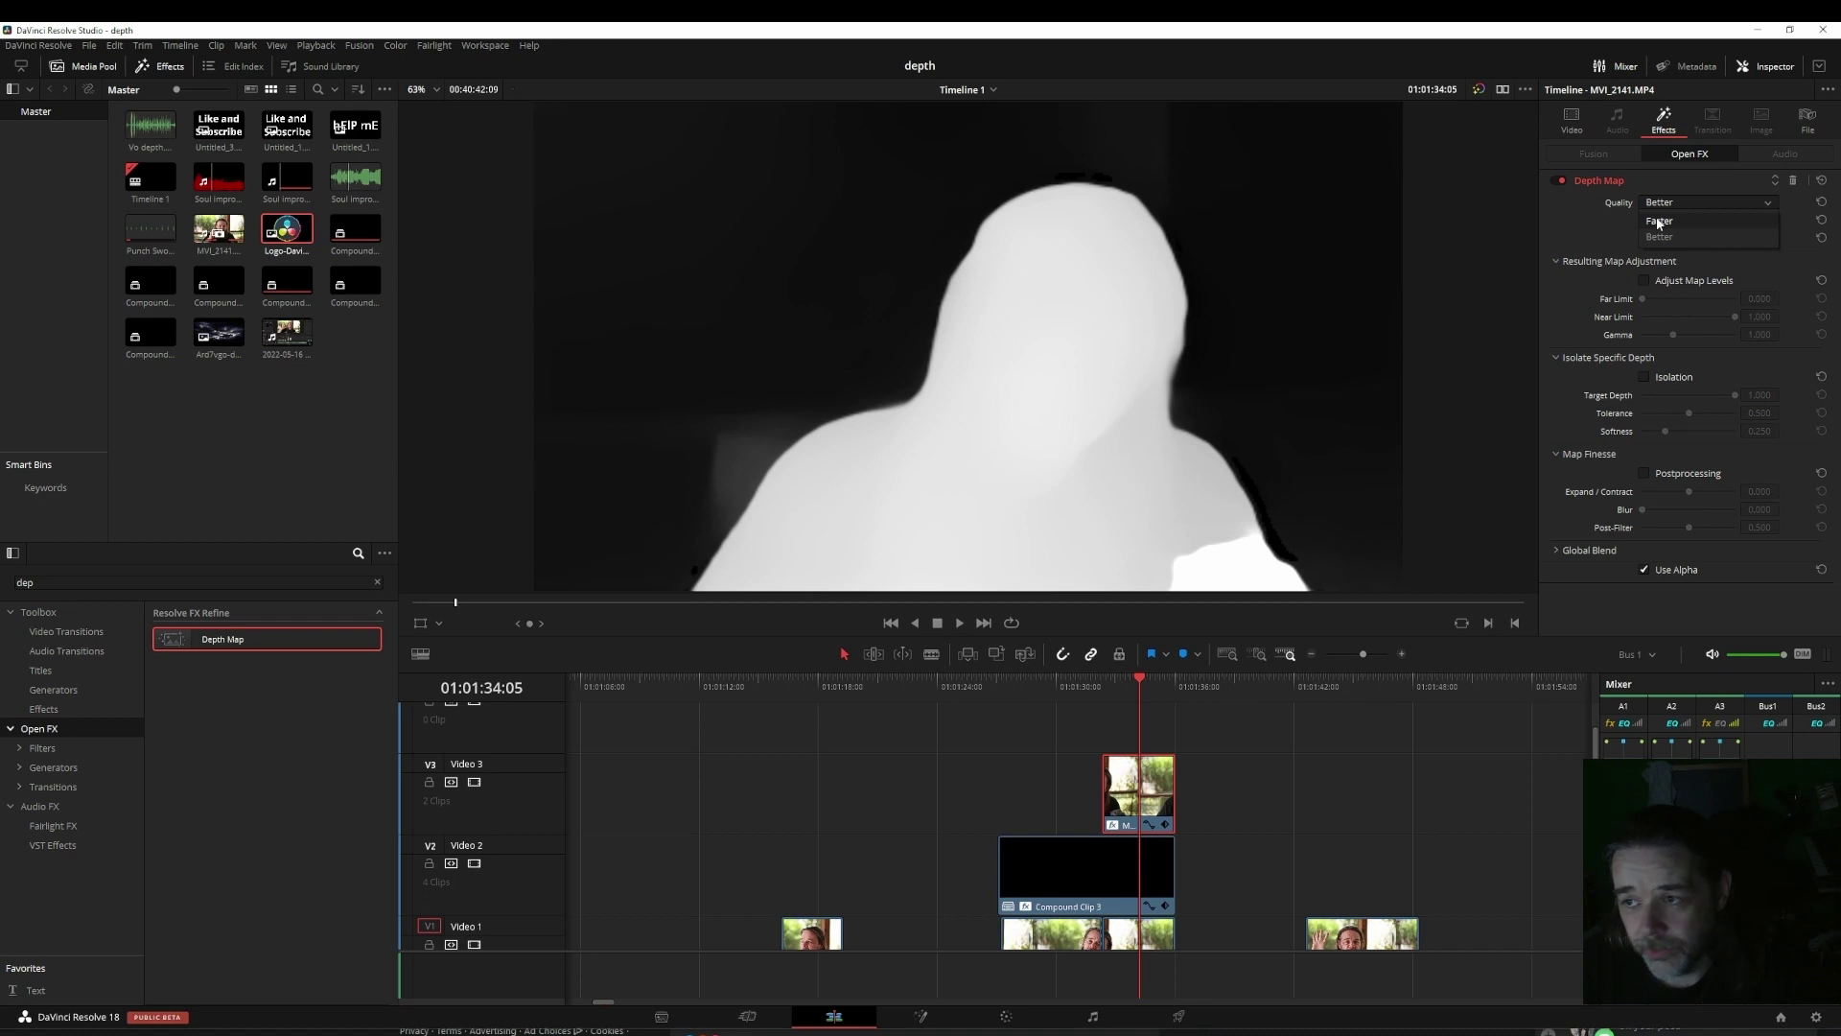
click(1658, 223)
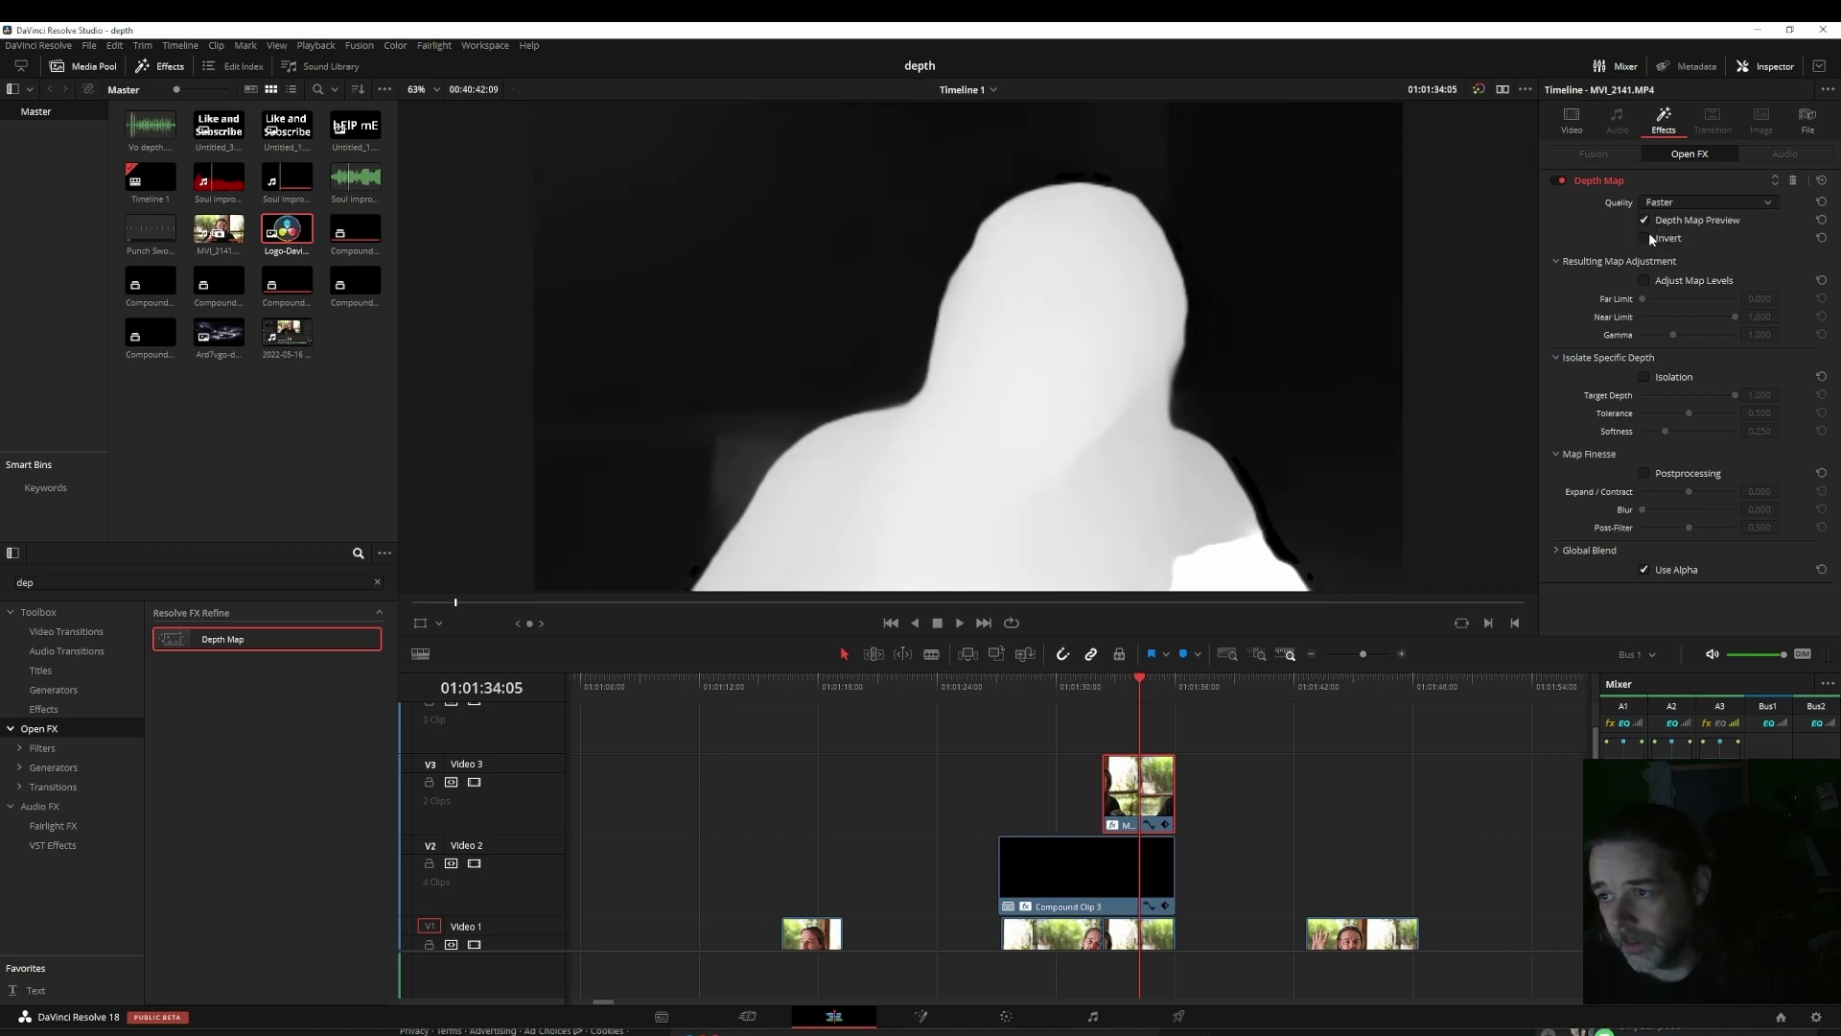
Step: Enable Adjust Map Levels and, using the depth map preview, set Far Limit to 0.170 and Near Limit to 0.573, leaving the preview off
click(1646, 221)
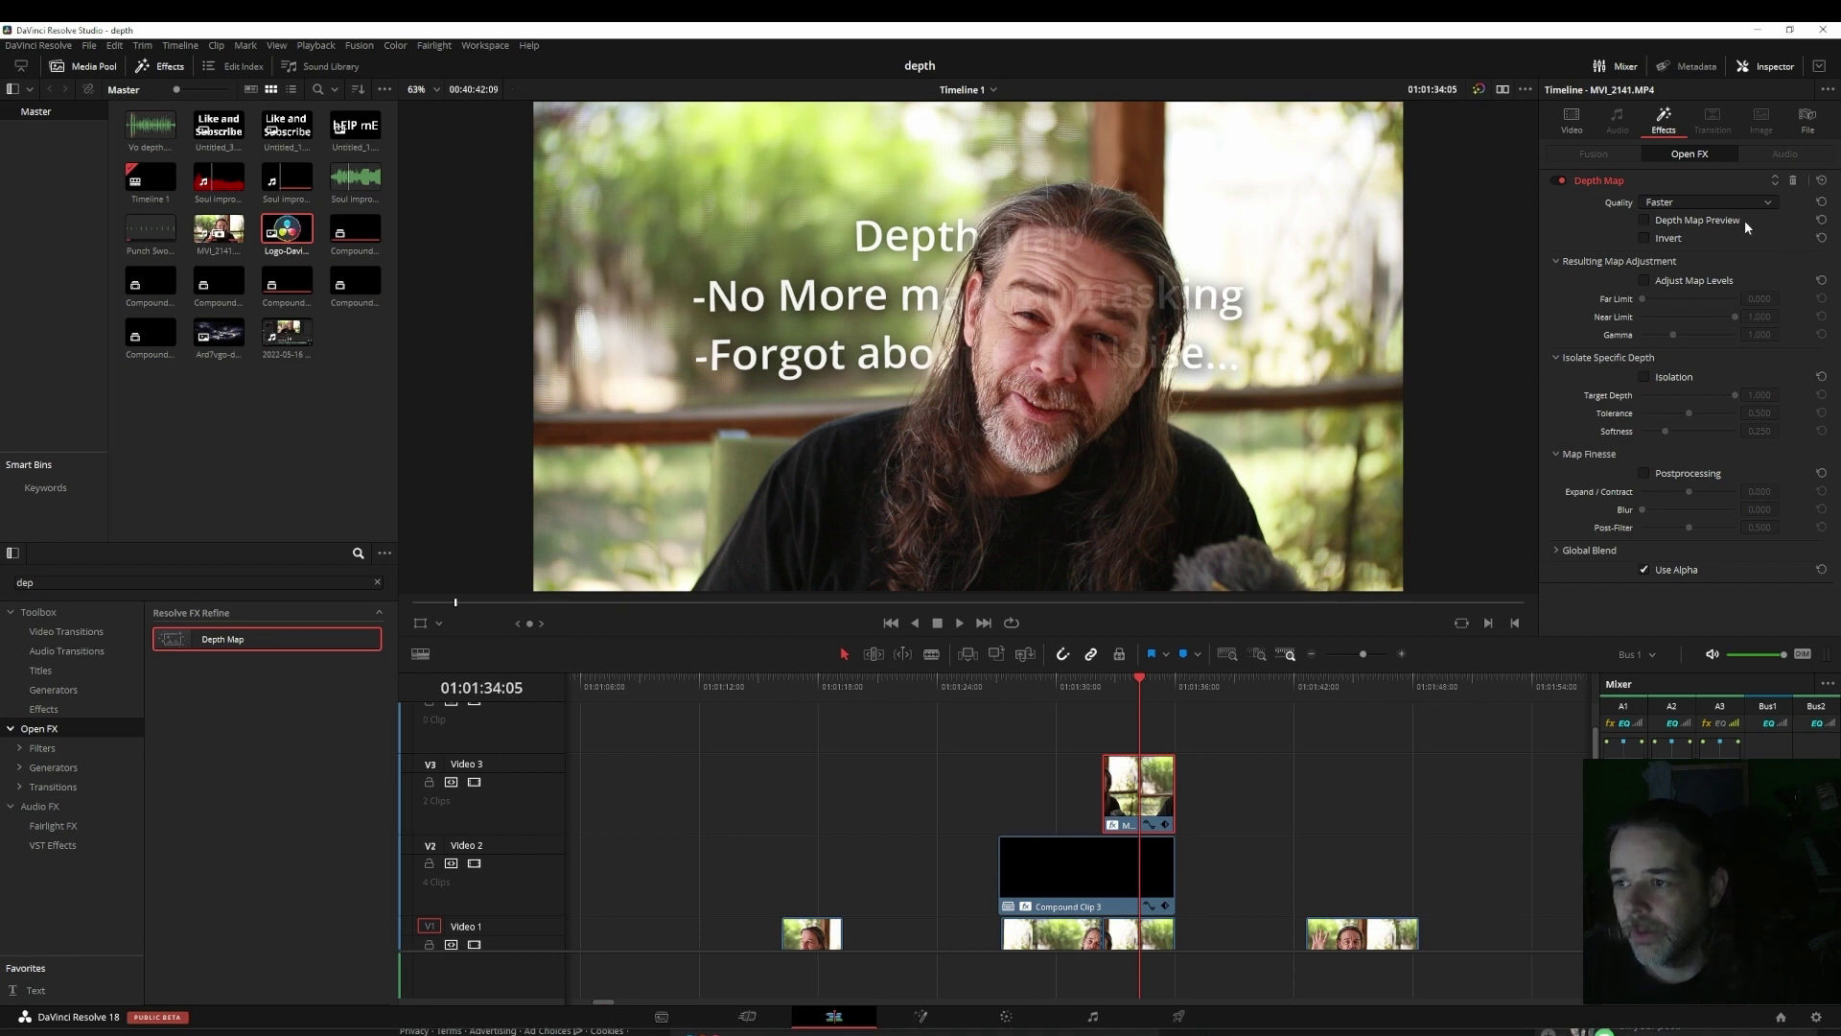
click(1642, 280)
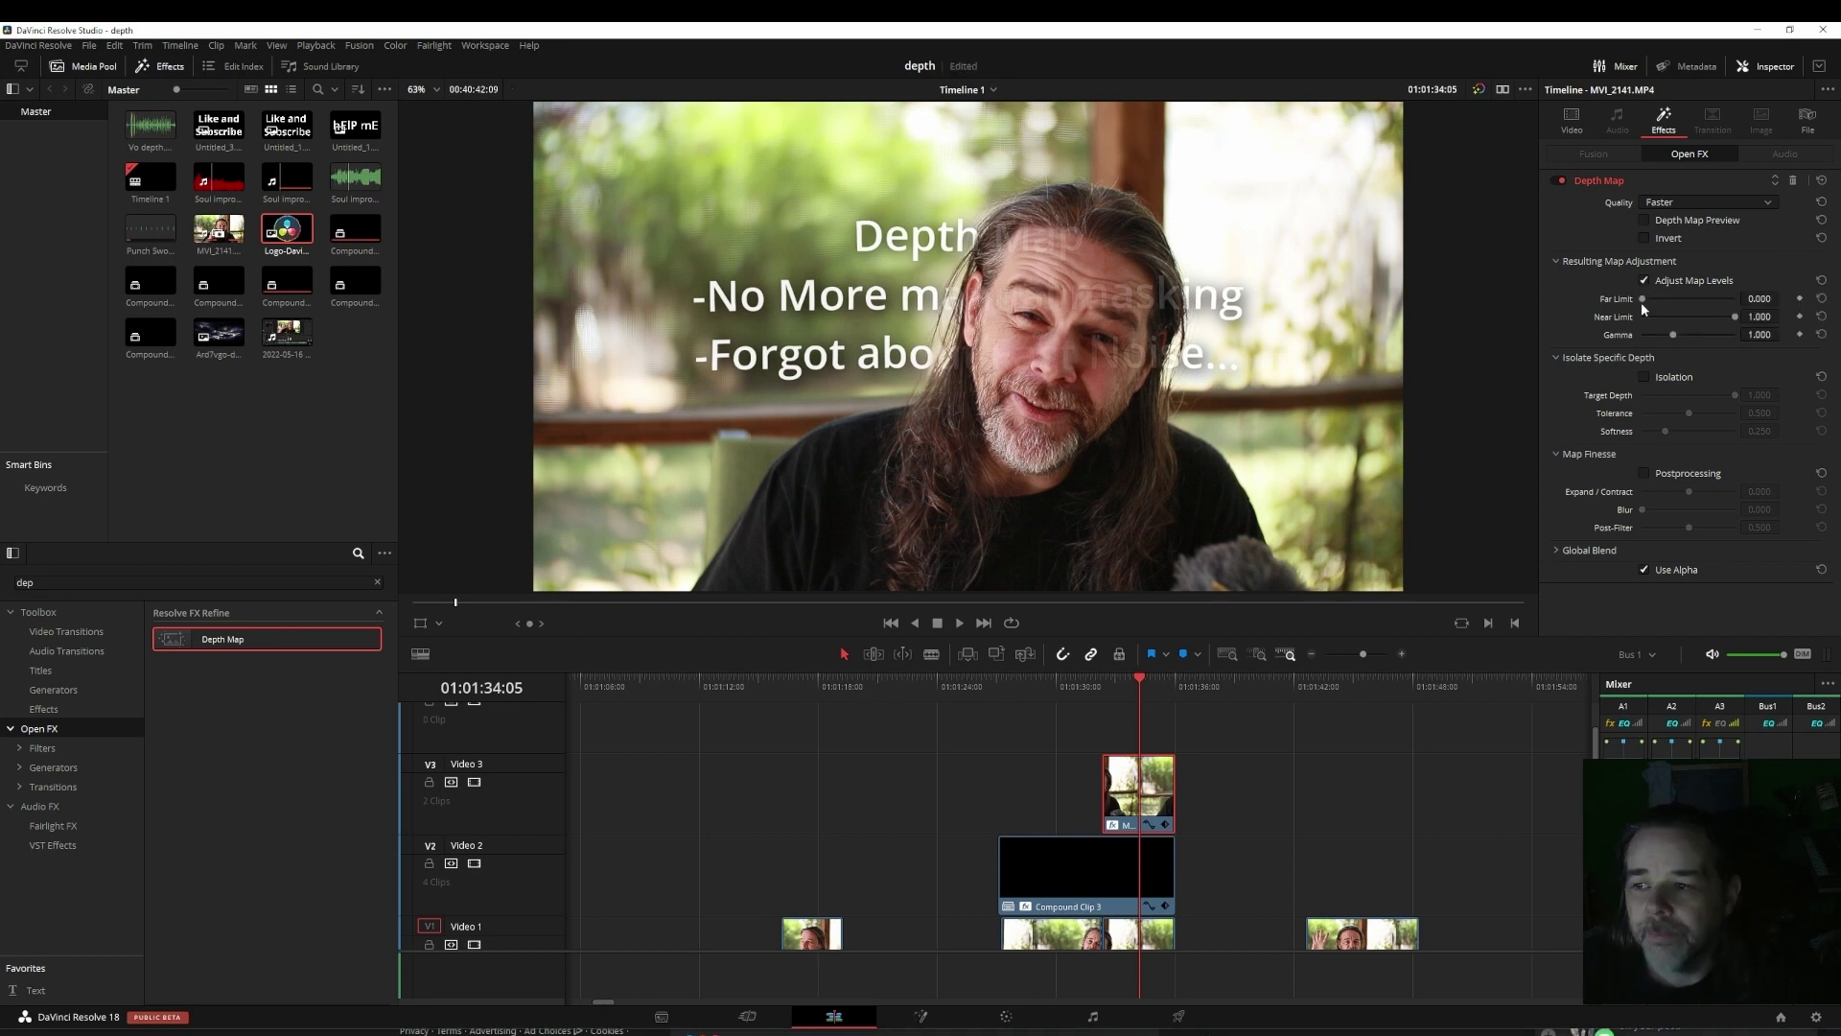
click(1645, 220)
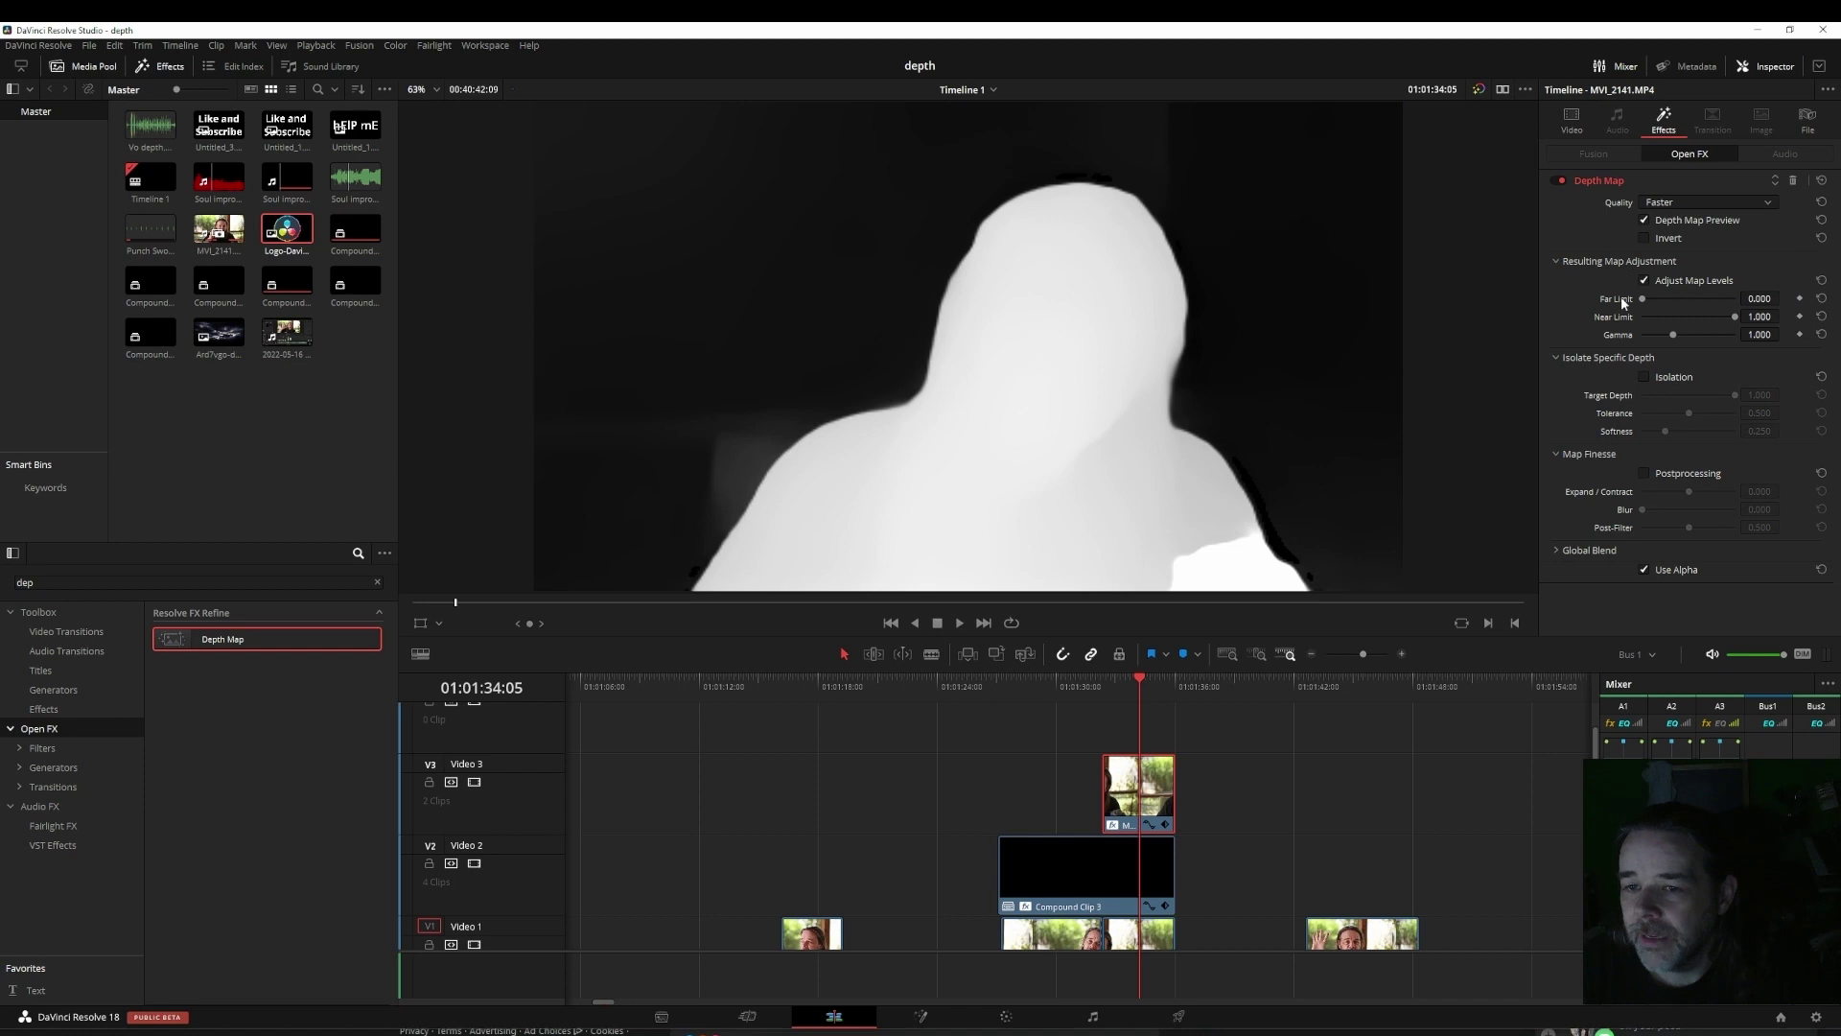
drag(1643, 299, 1696, 318)
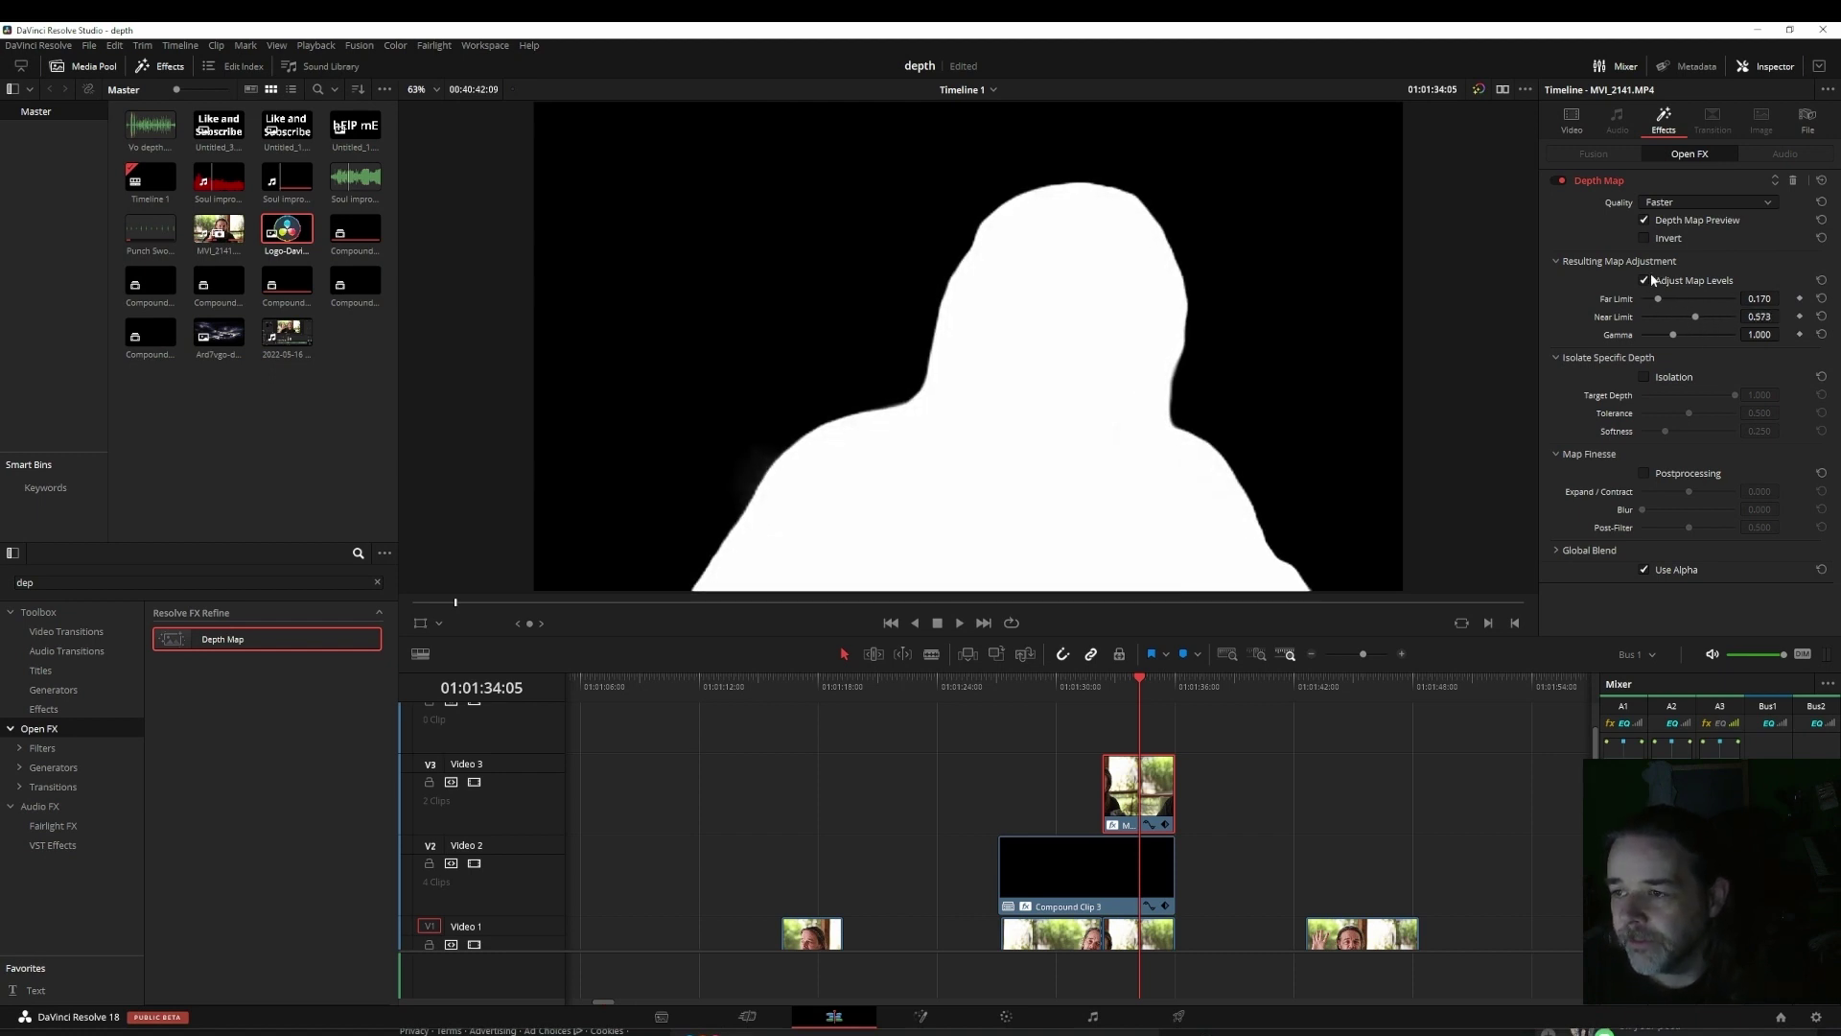
click(1645, 220)
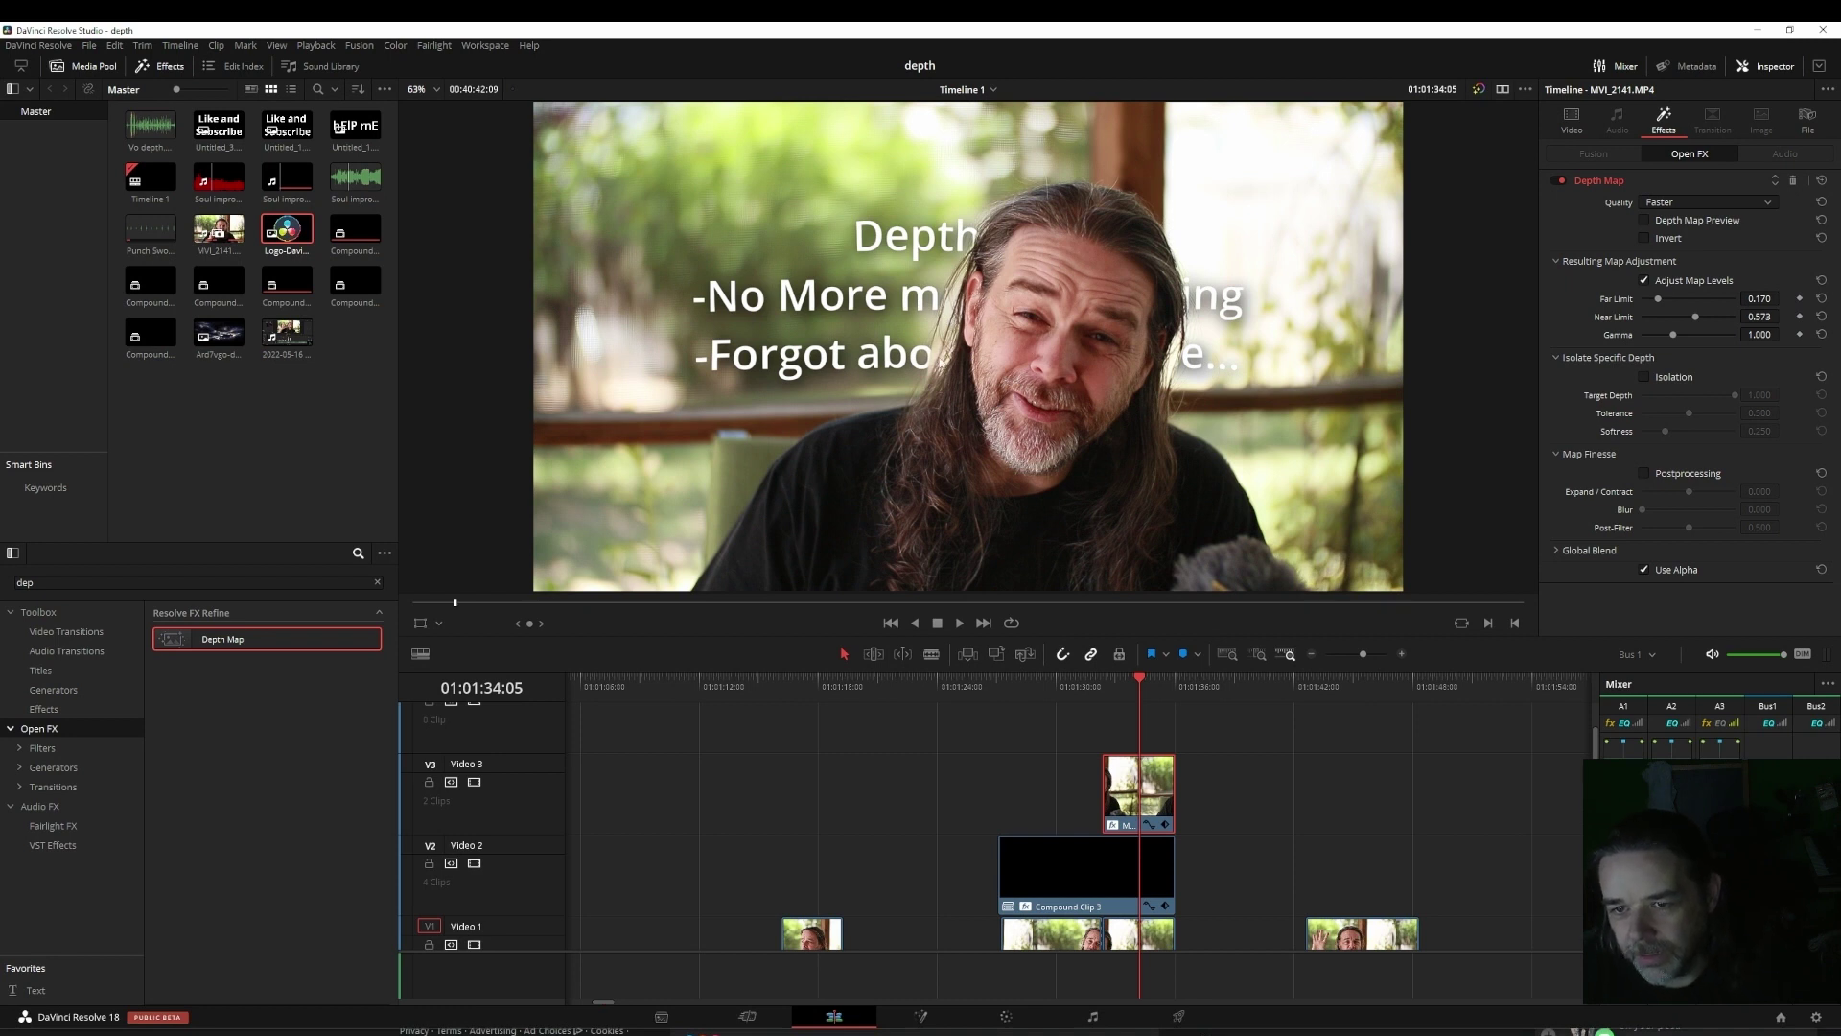
Step: Play the composite from the Video 3 copy's first frame at 01:01:32:08 to check how the title sits behind the man
click(1101, 682)
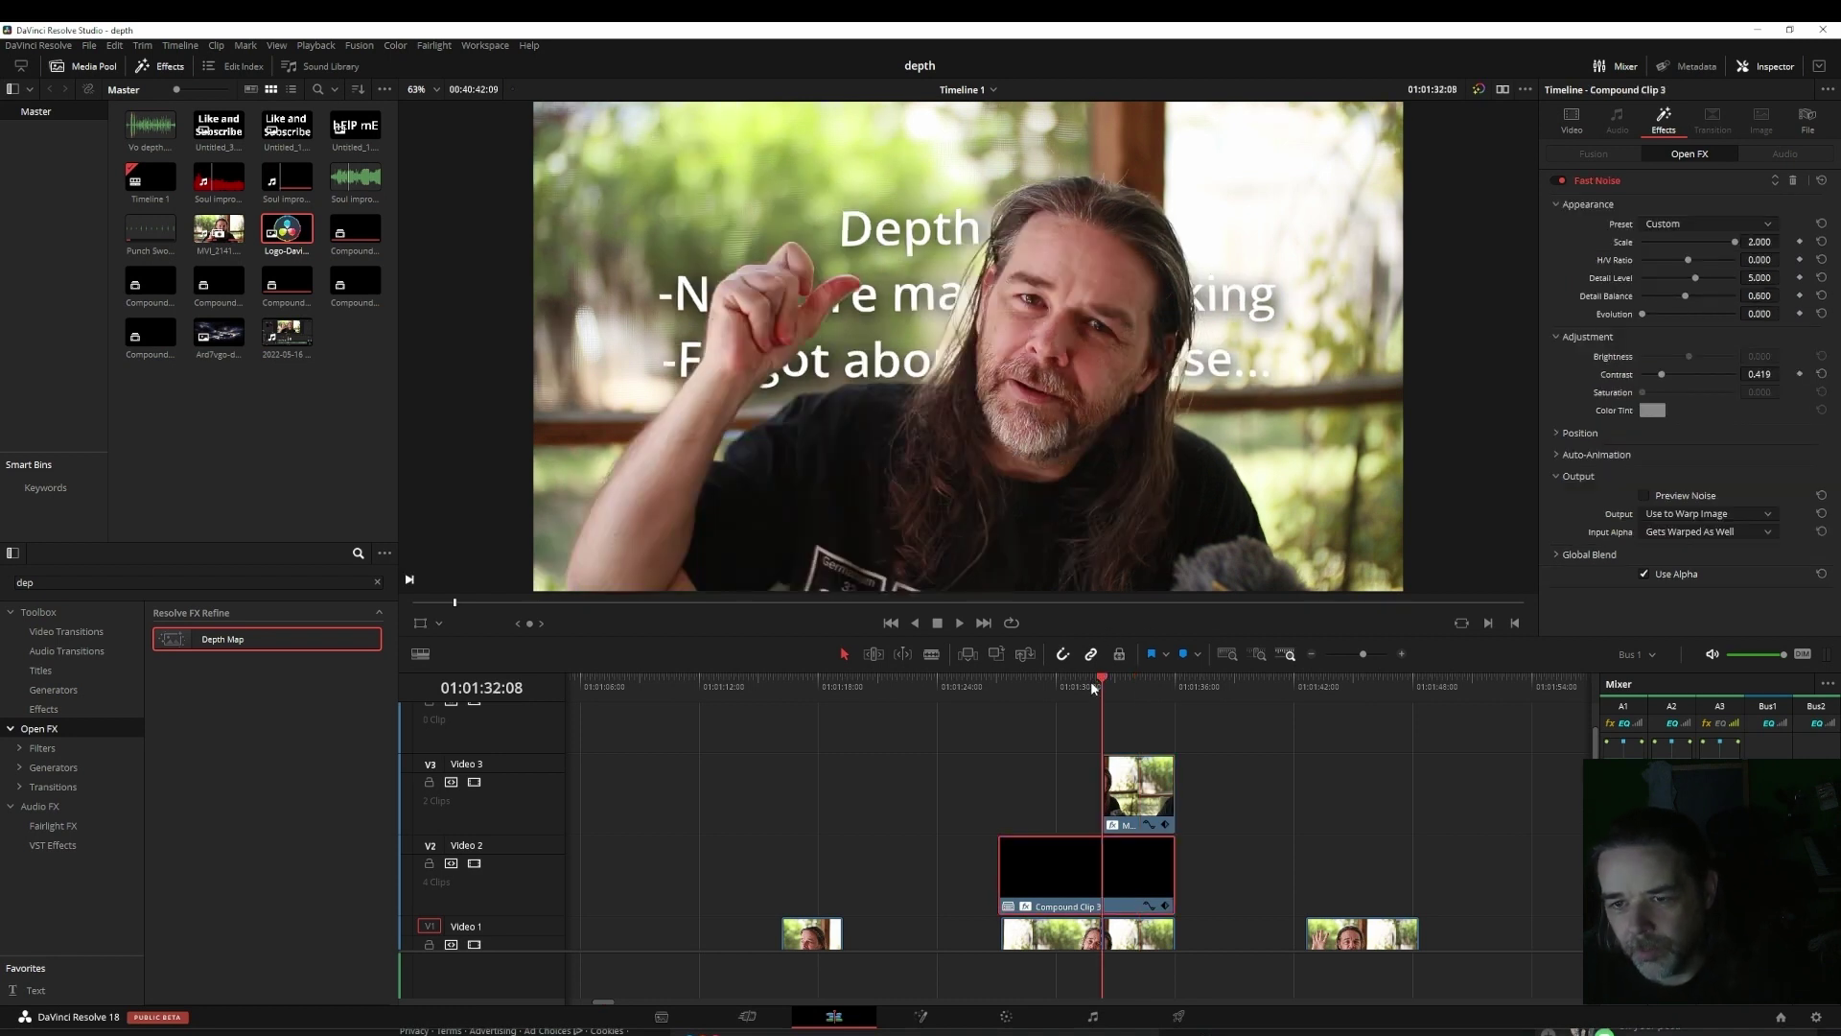
key(space)
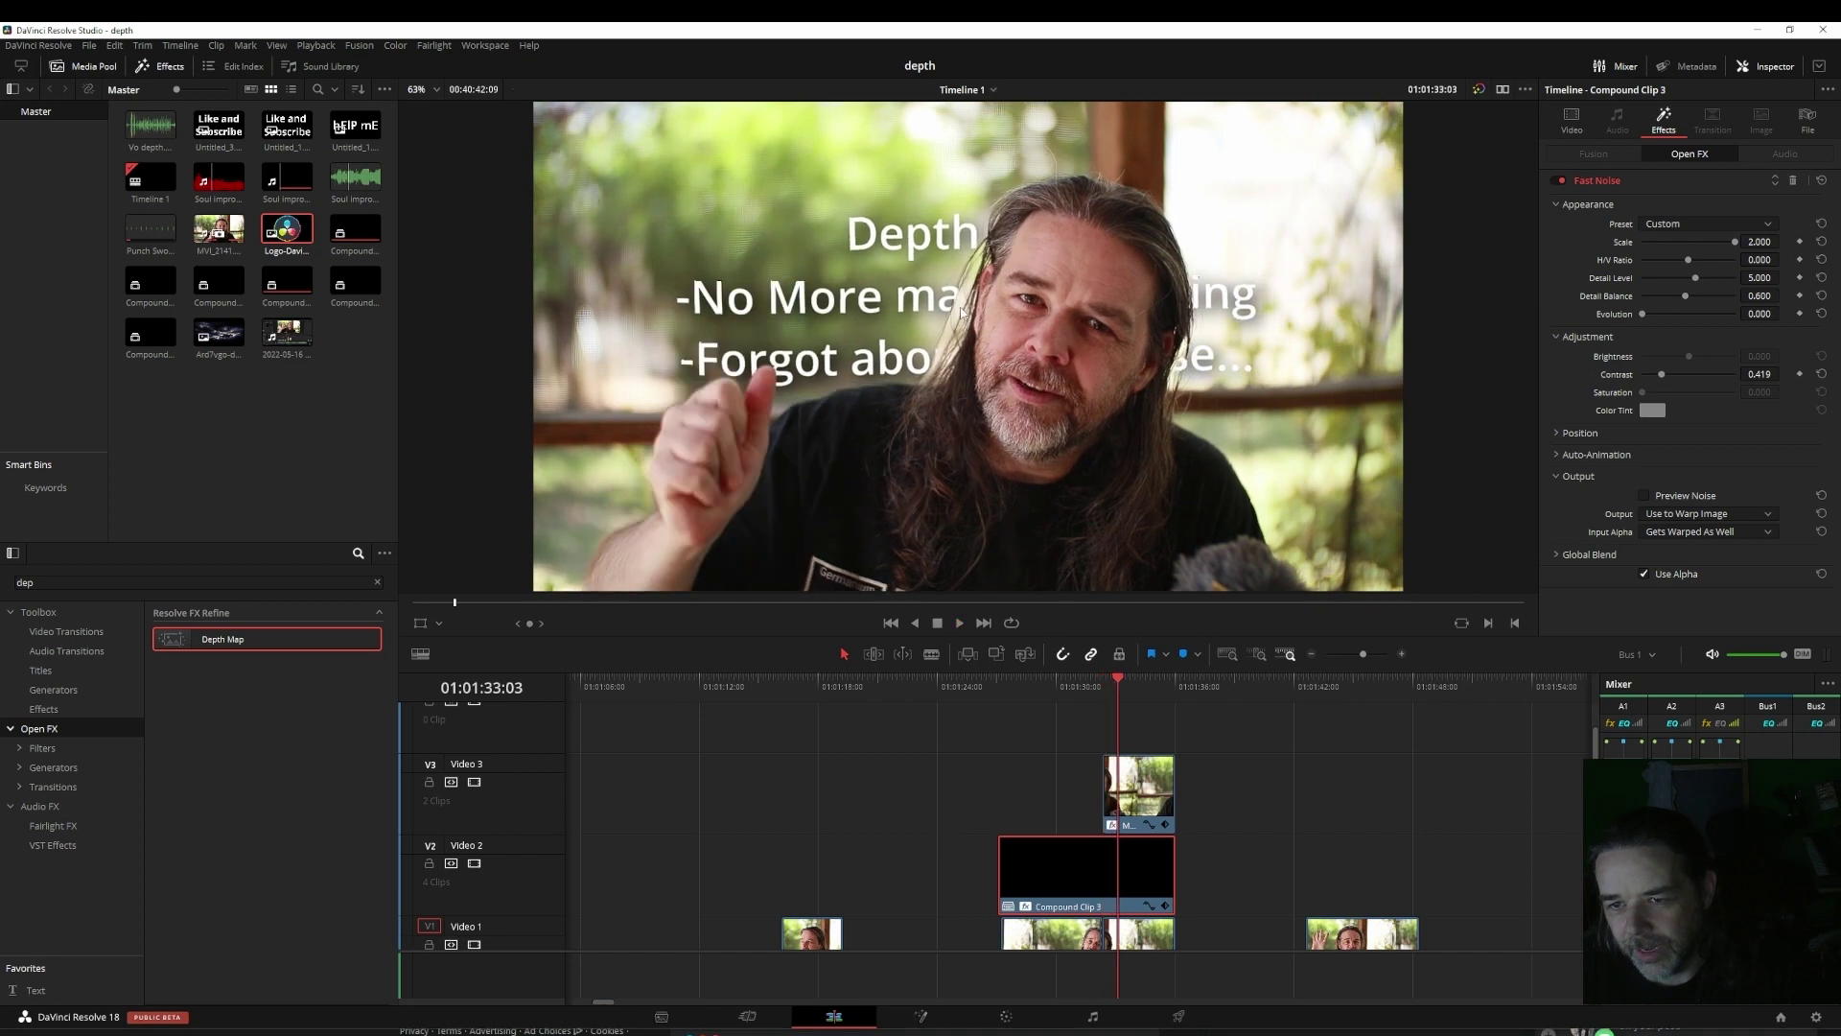
key(space)
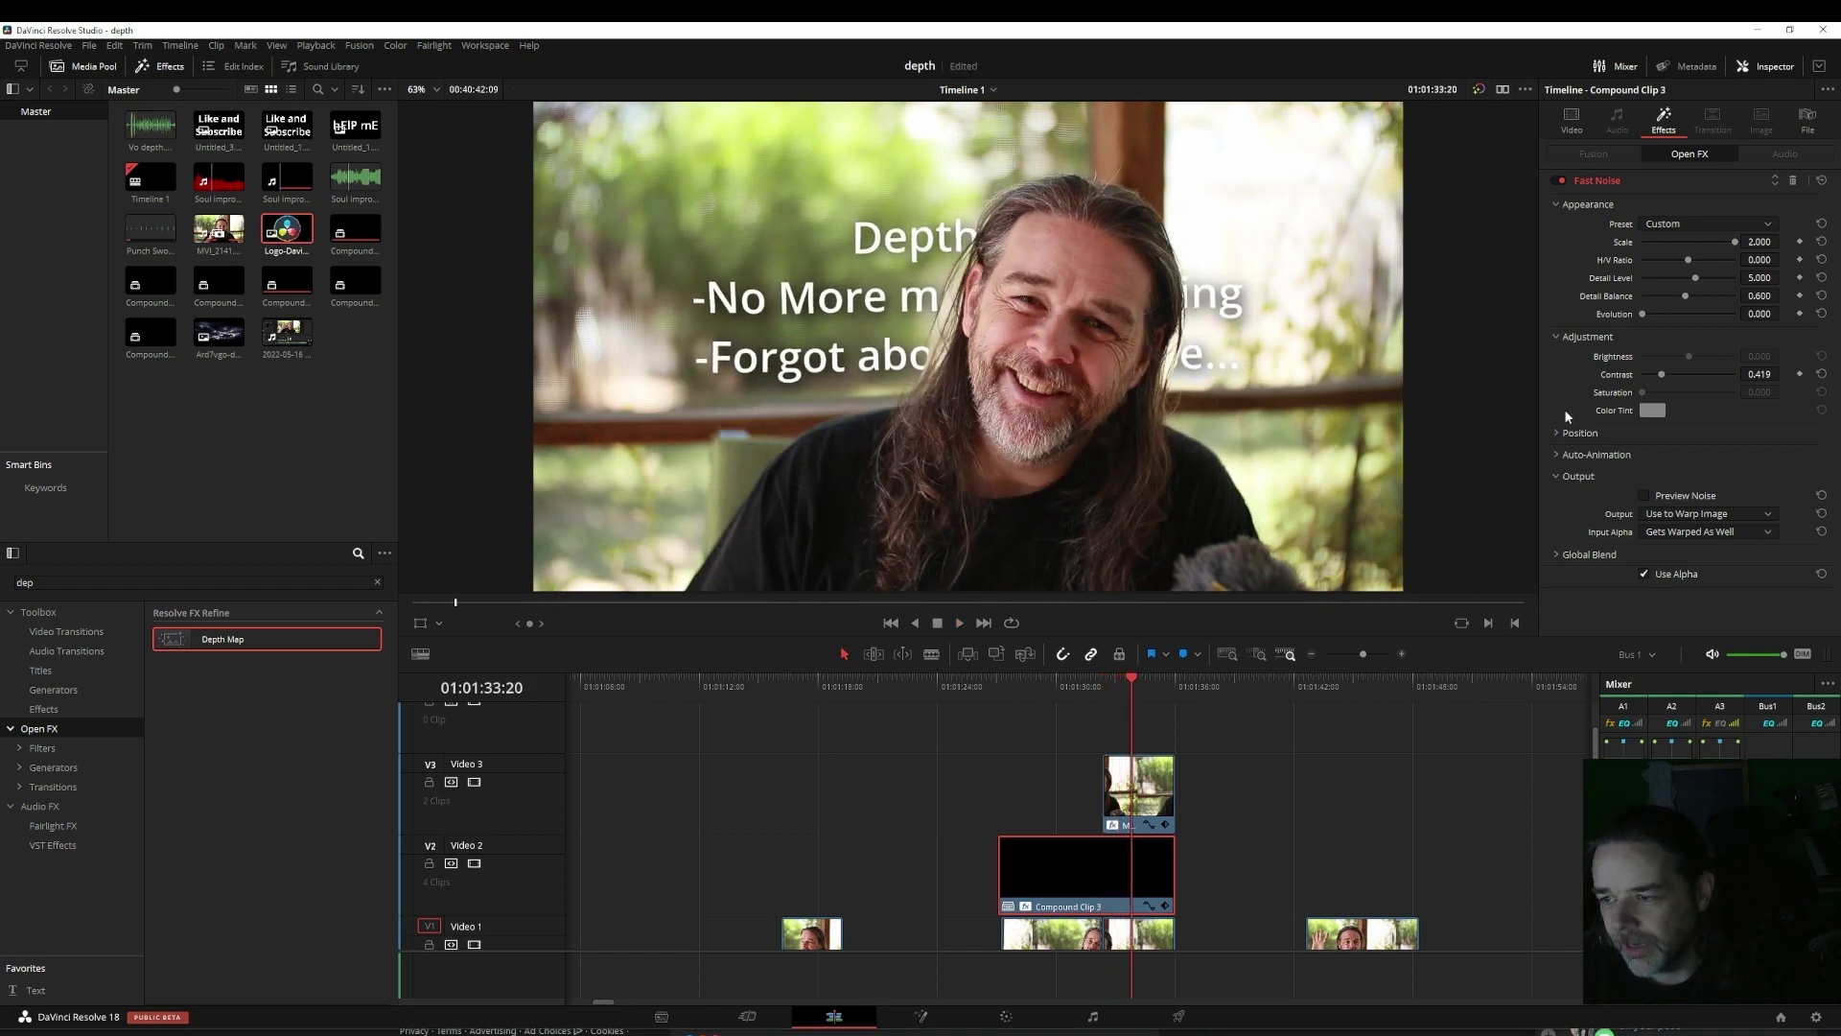
Step: Enable Postprocessing in the Video 3 copy's Depth Map with Expand / Contract at -0.488, saving the project after a playback check
click(1144, 799)
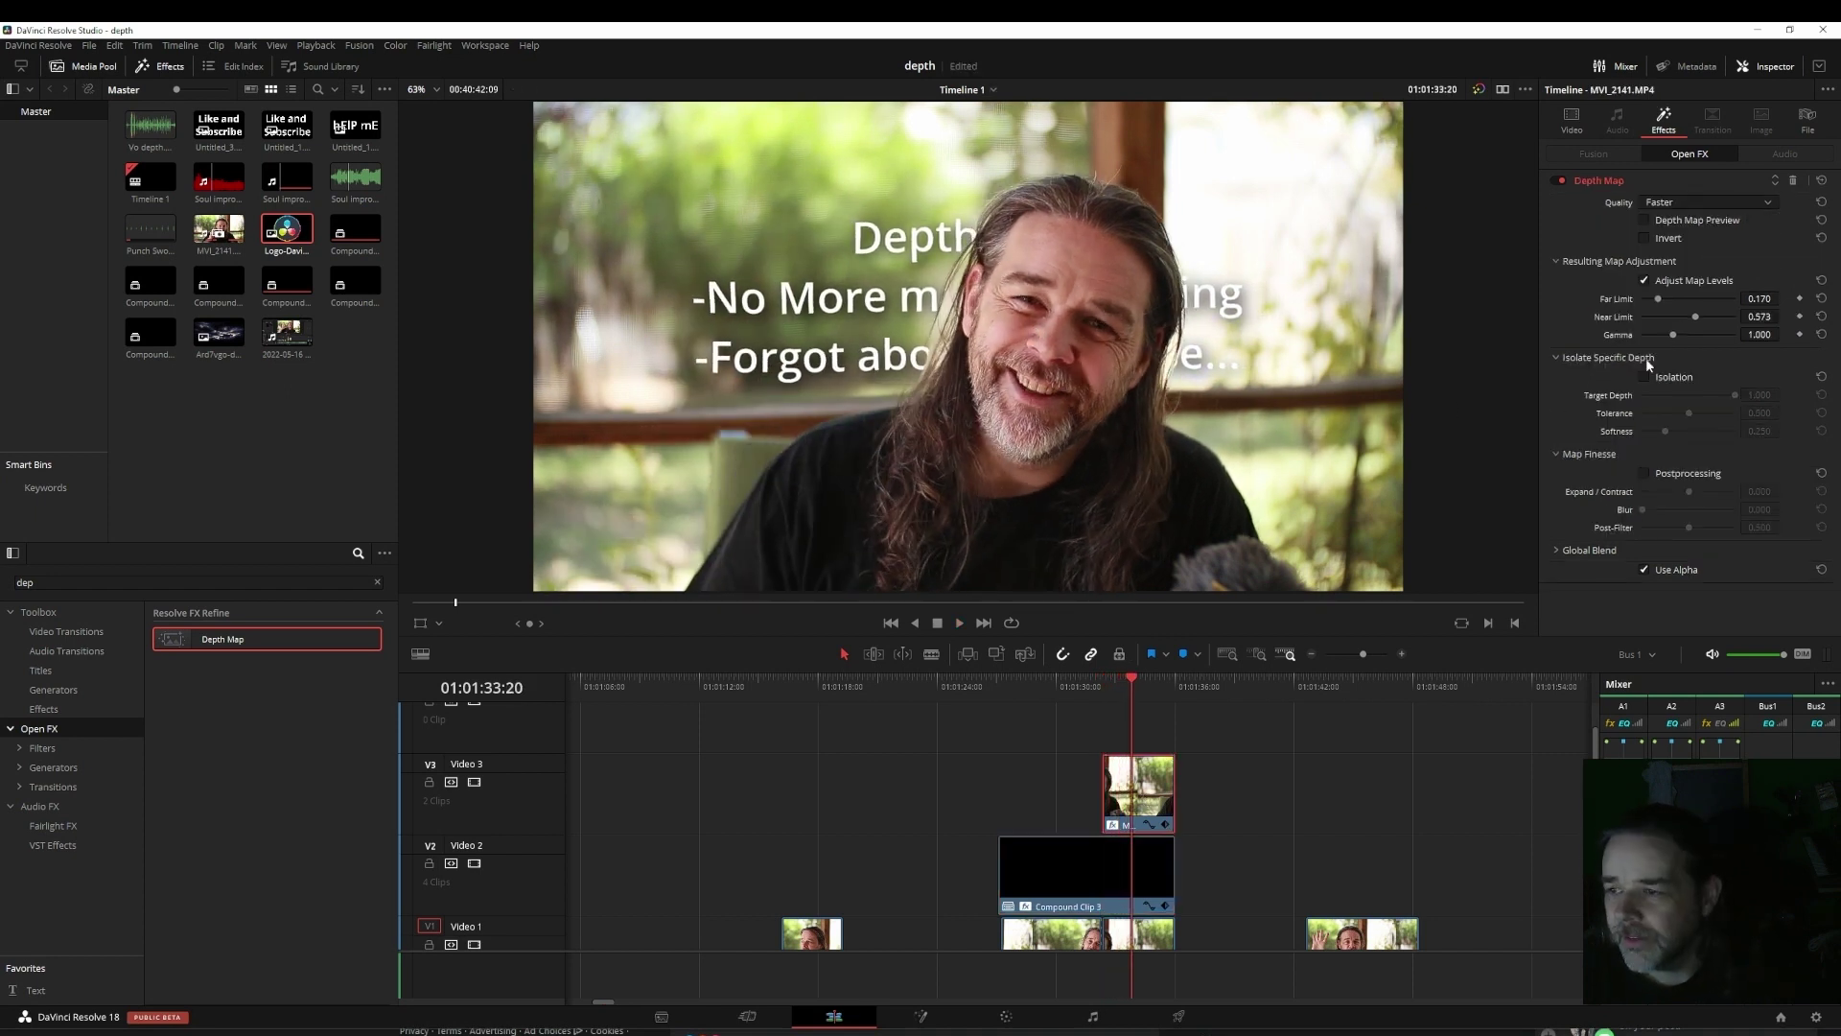
click(1646, 473)
drag(1689, 491, 1673, 493)
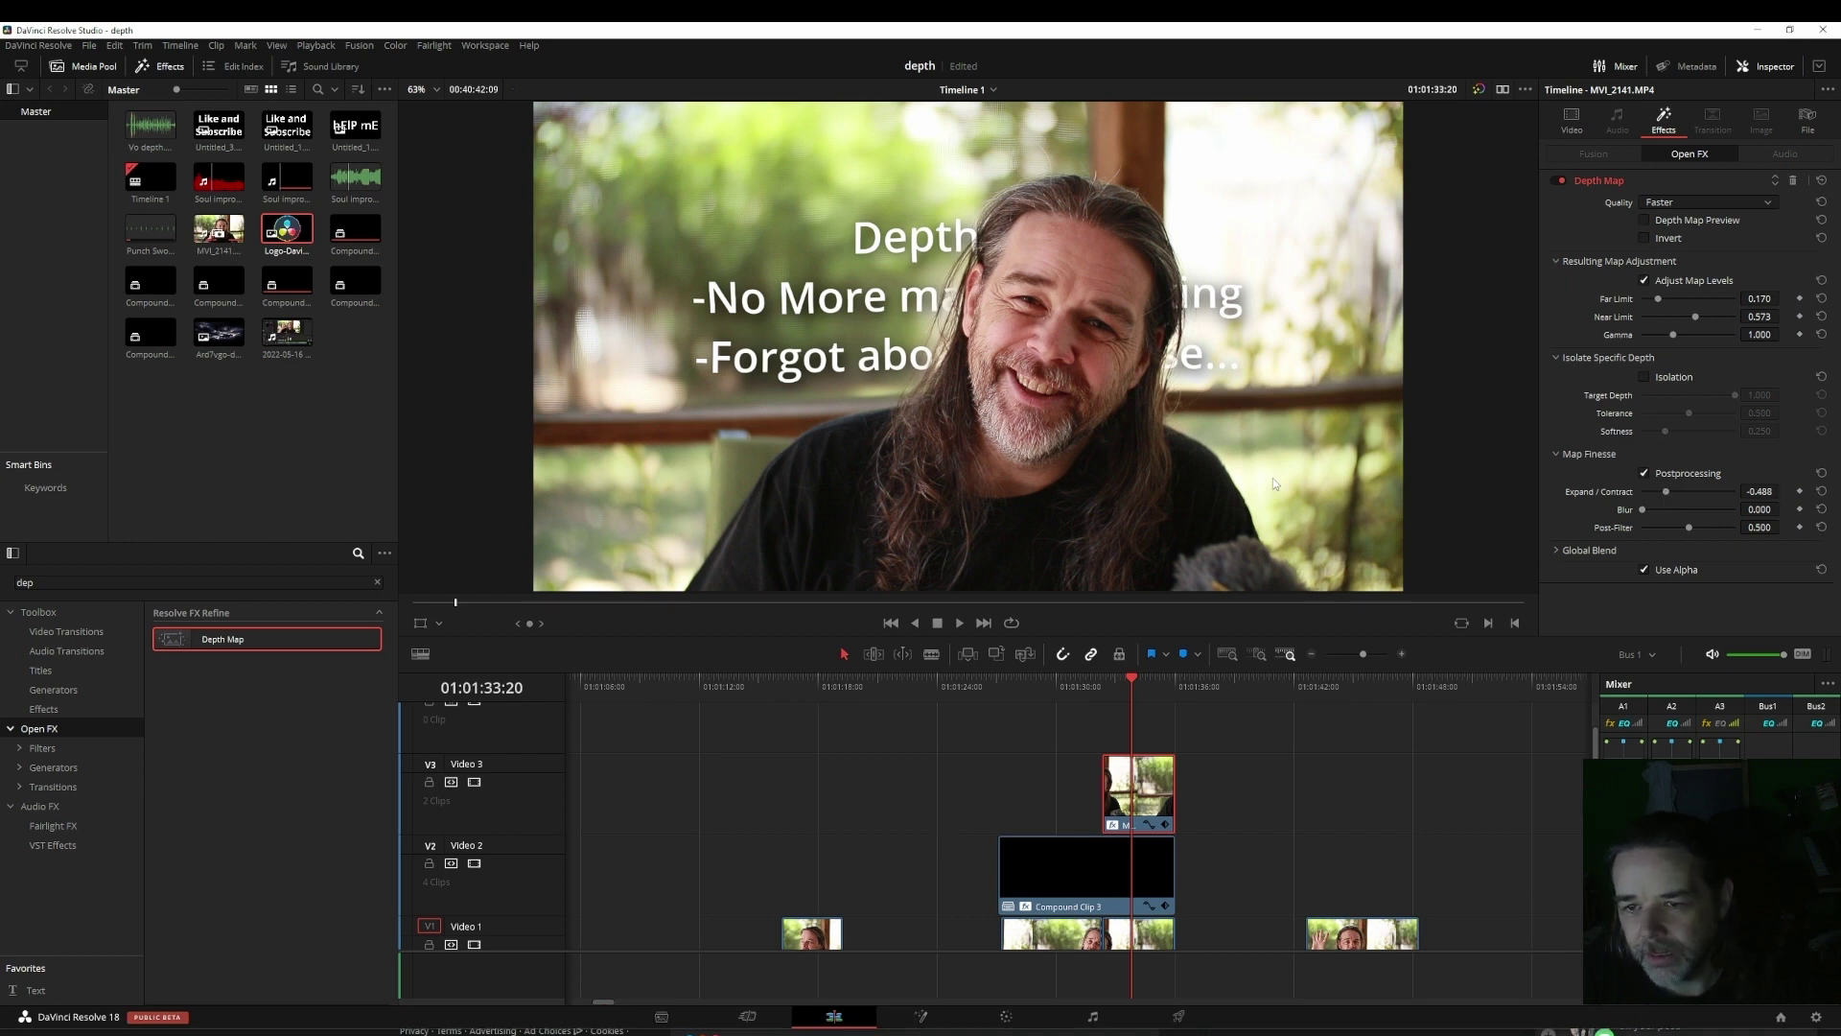
key(space)
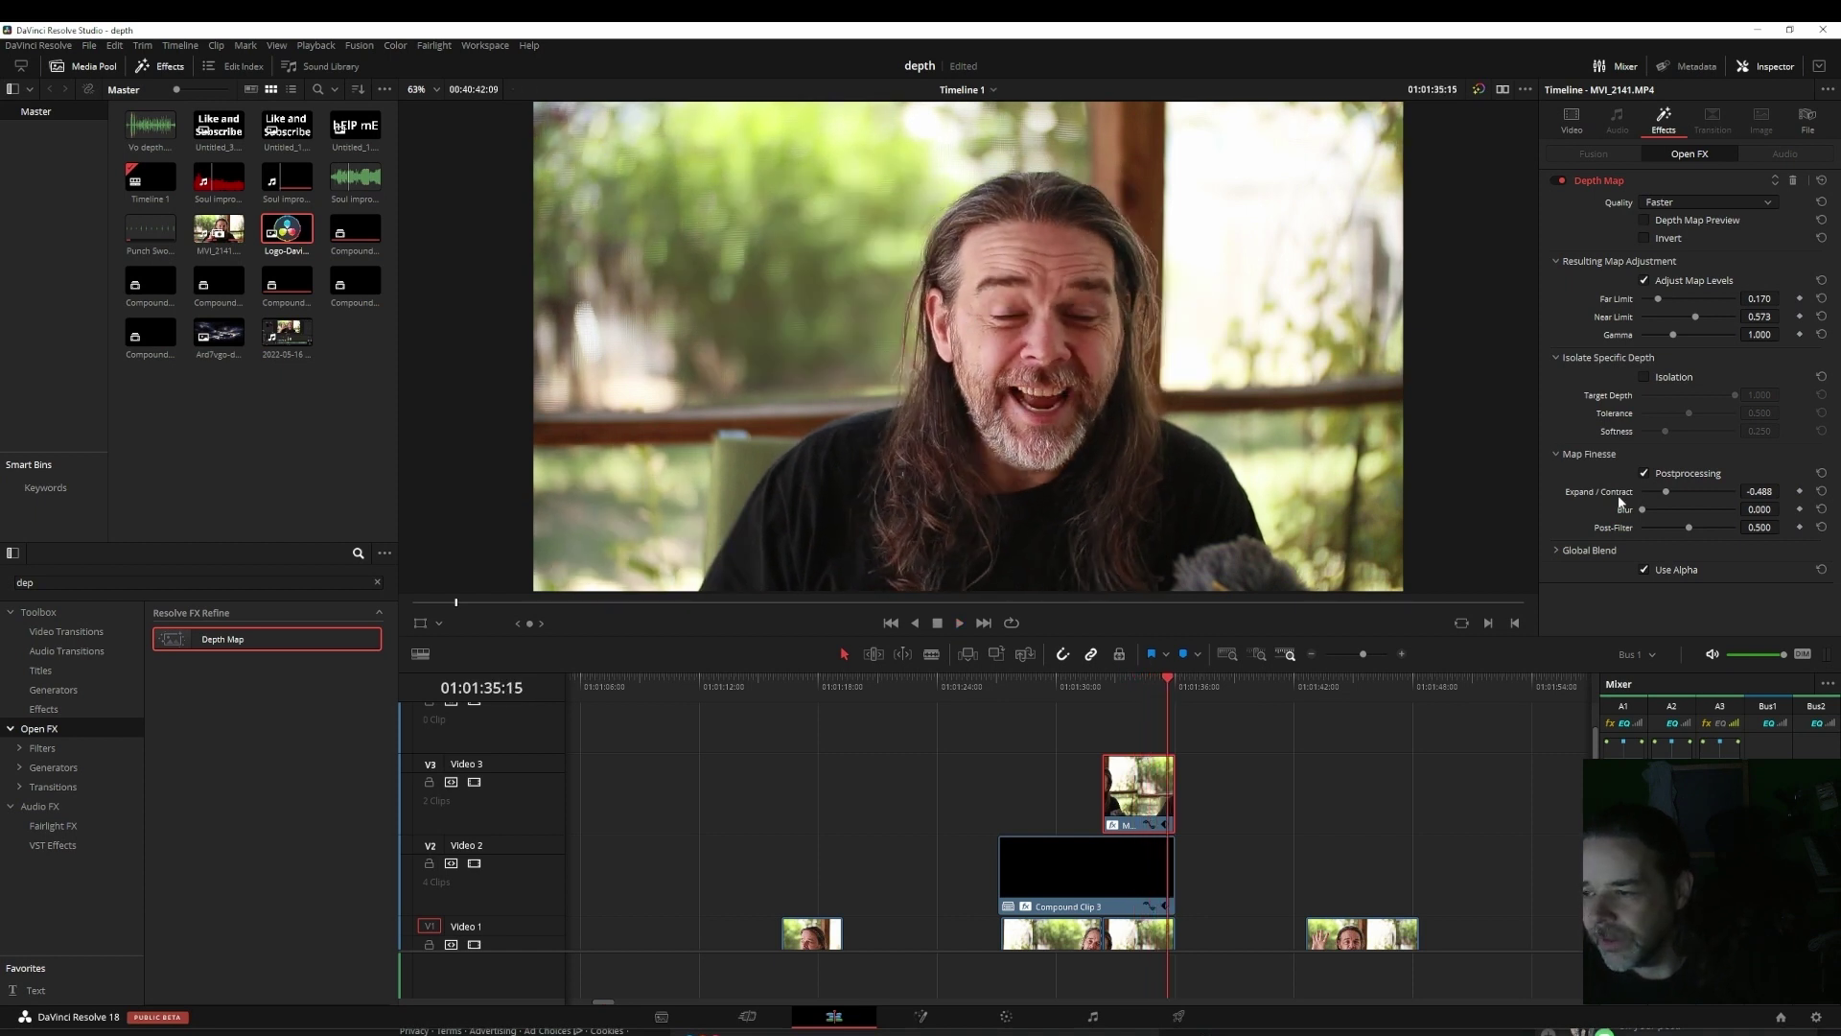
key(ctrl+s)
Step: On the frame at 01:01:32:21, set the Depth Map's Expand / Contract to -0.333 and Post-Filter to 0.078
drag(1132, 687, 1113, 687)
mouse_move(1664, 511)
mouse_down()
mouse_move(1709, 513)
mouse_move(1632, 530)
mouse_move(1660, 491)
mouse_move(1702, 493)
mouse_move(1674, 492)
mouse_up()
click(1647, 527)
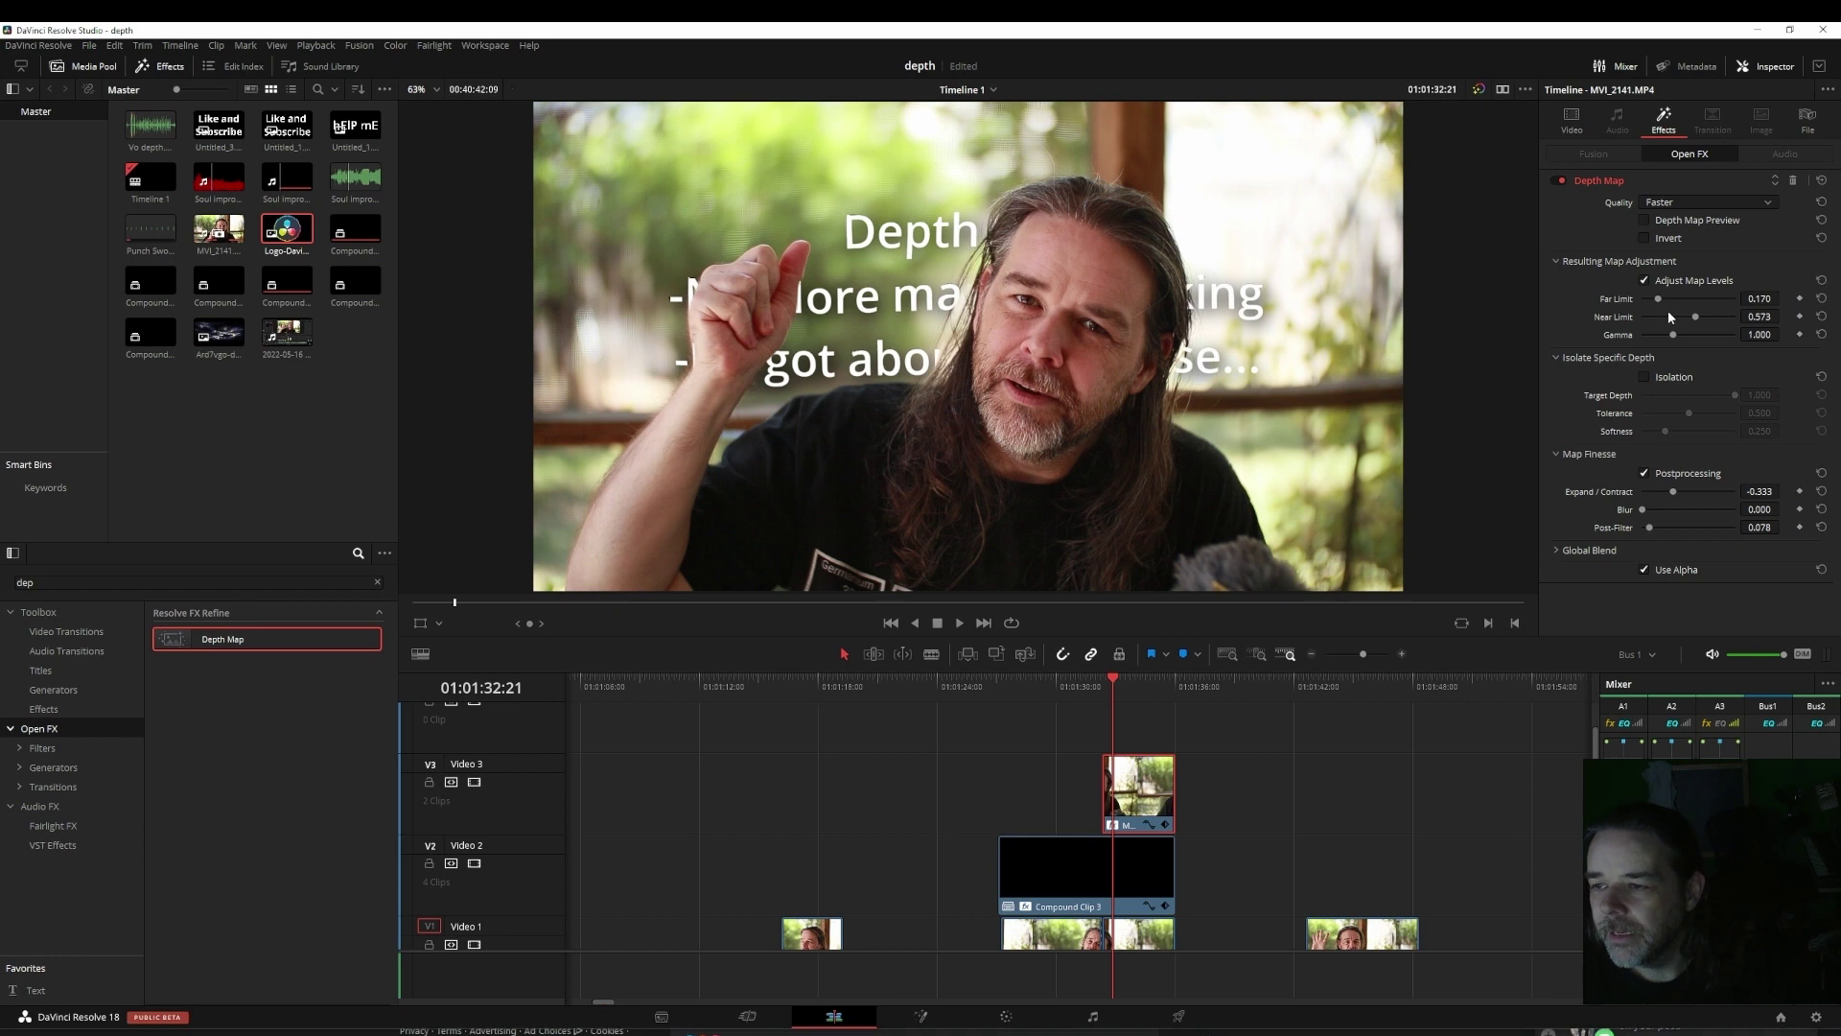
Step: Try the Depth Map's Isolation option by varying Target Depth, and turn Isolation back off
click(1646, 377)
mouse_move(1718, 395)
mouse_down()
mouse_move(1636, 394)
mouse_move(1798, 400)
mouse_move(1697, 401)
mouse_move(1732, 401)
mouse_up()
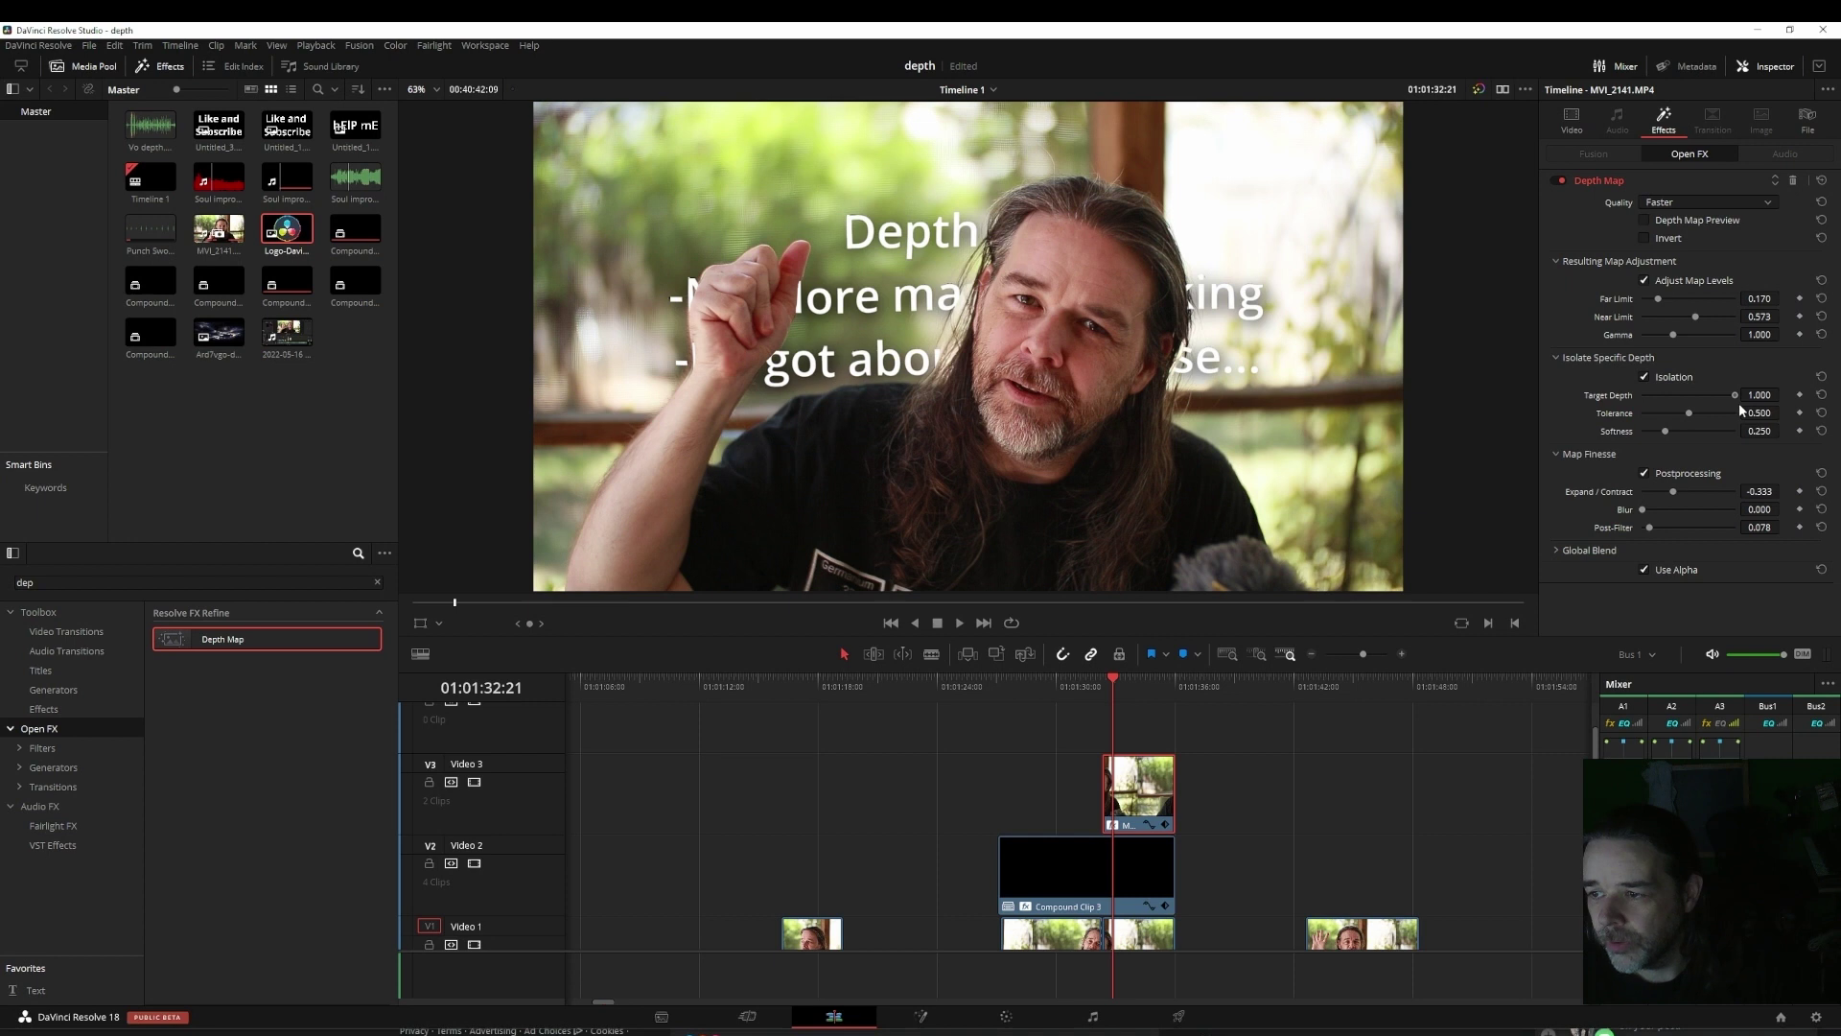
click(1644, 376)
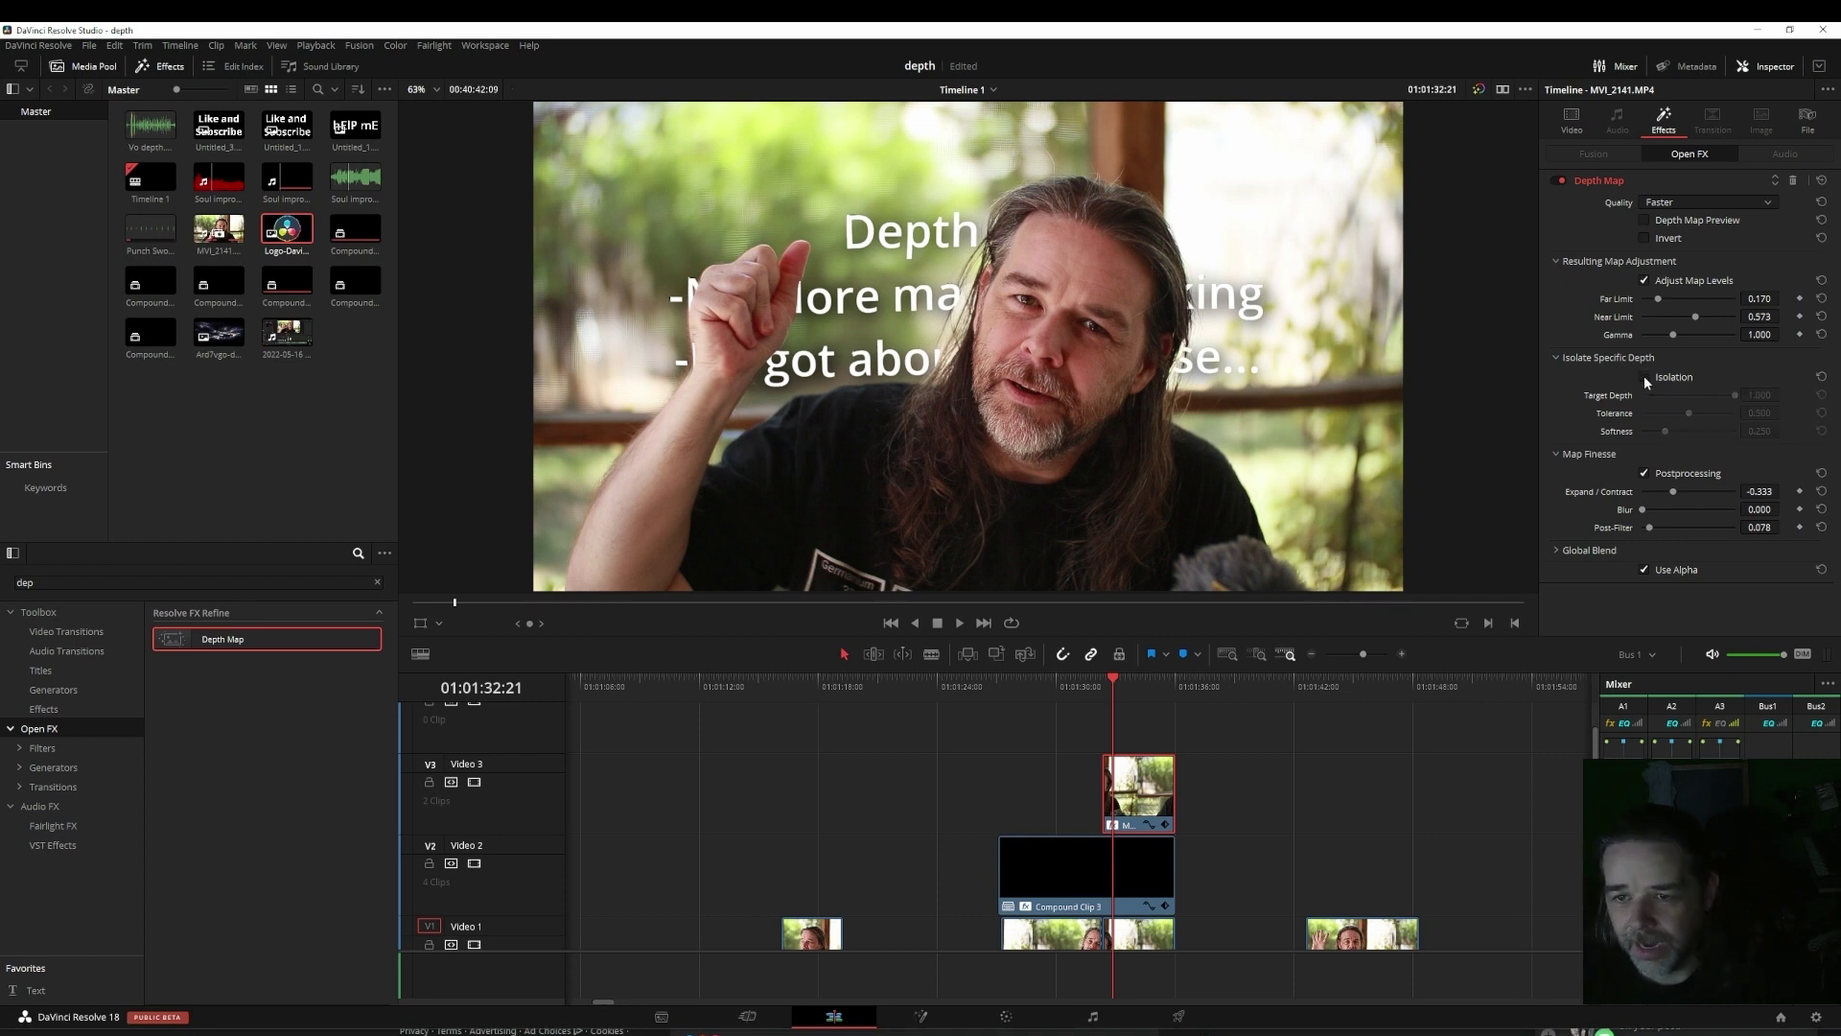
Step: Set the Depth Map's Expand / Contract to 0.163, Blur to 0.279 and Post-Filter to 0.458, and play the result from 01:01:31:18
mouse_move(1670, 493)
mouse_down()
mouse_move(1653, 527)
mouse_move(1696, 527)
mouse_move(1669, 527)
mouse_move(1709, 491)
mouse_move(1665, 528)
mouse_move(1685, 527)
mouse_up()
click(1669, 509)
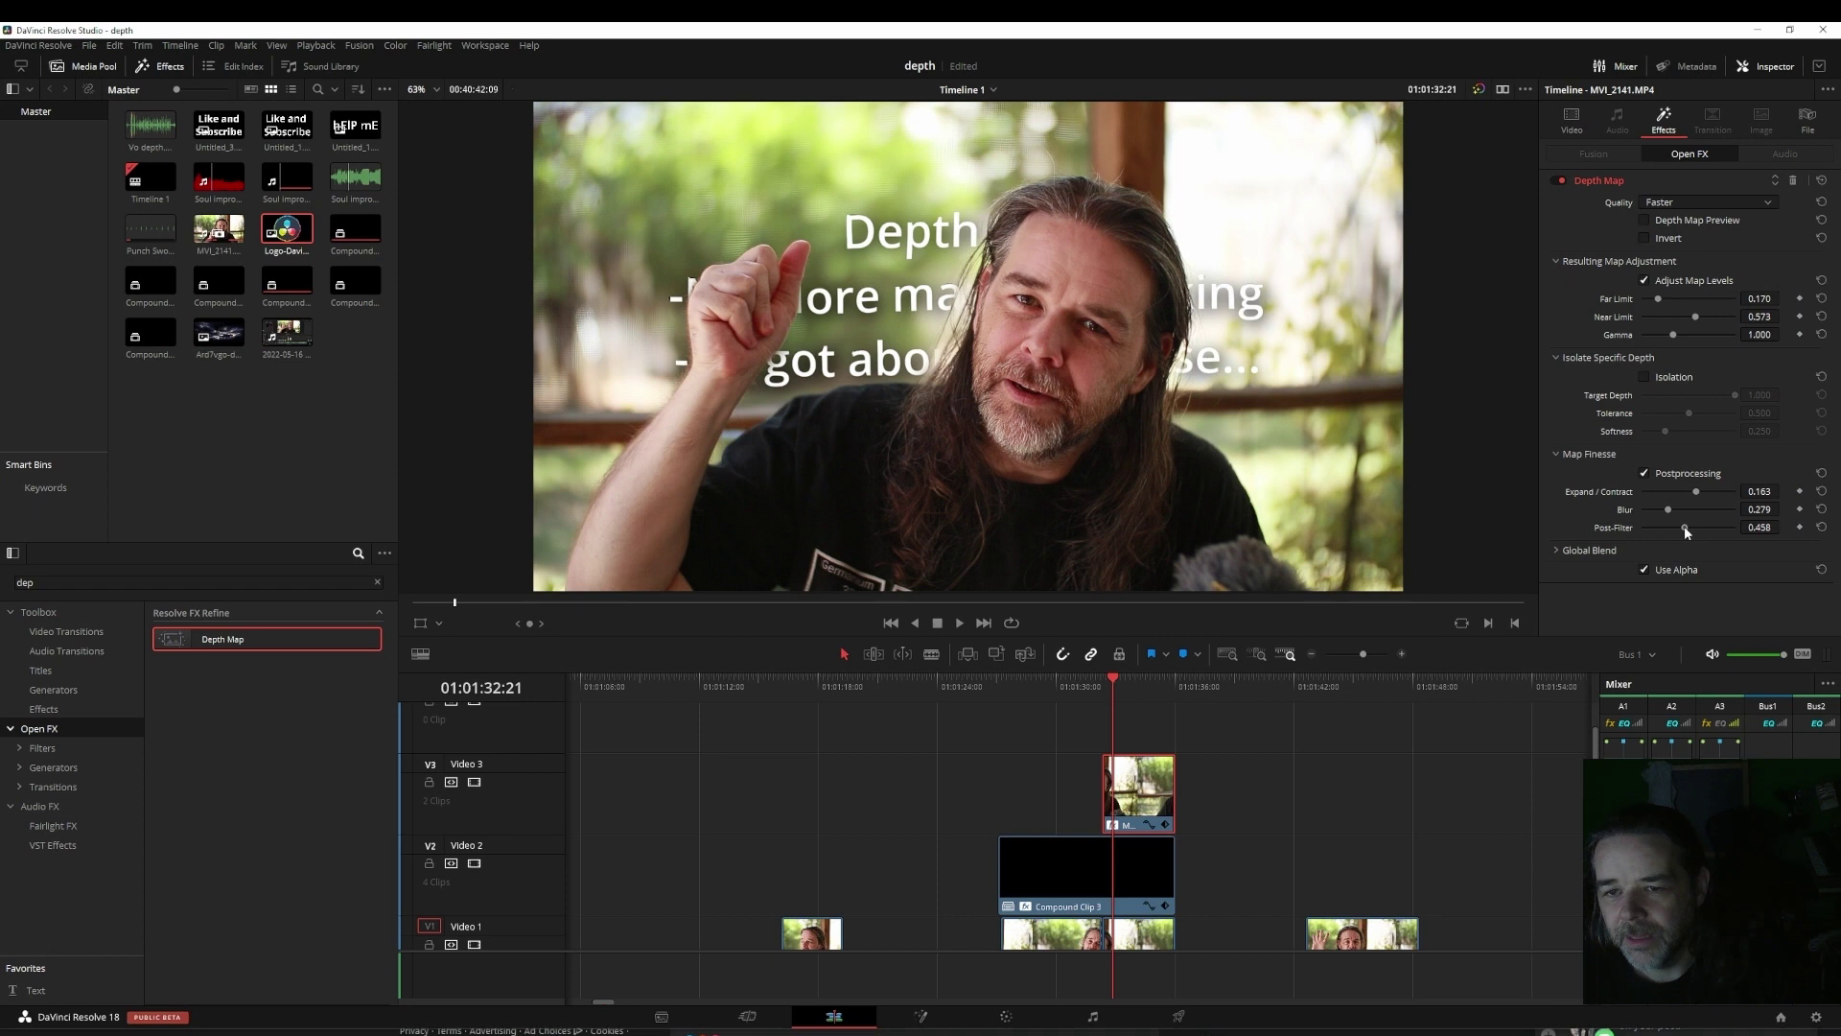
click(1089, 690)
key(space)
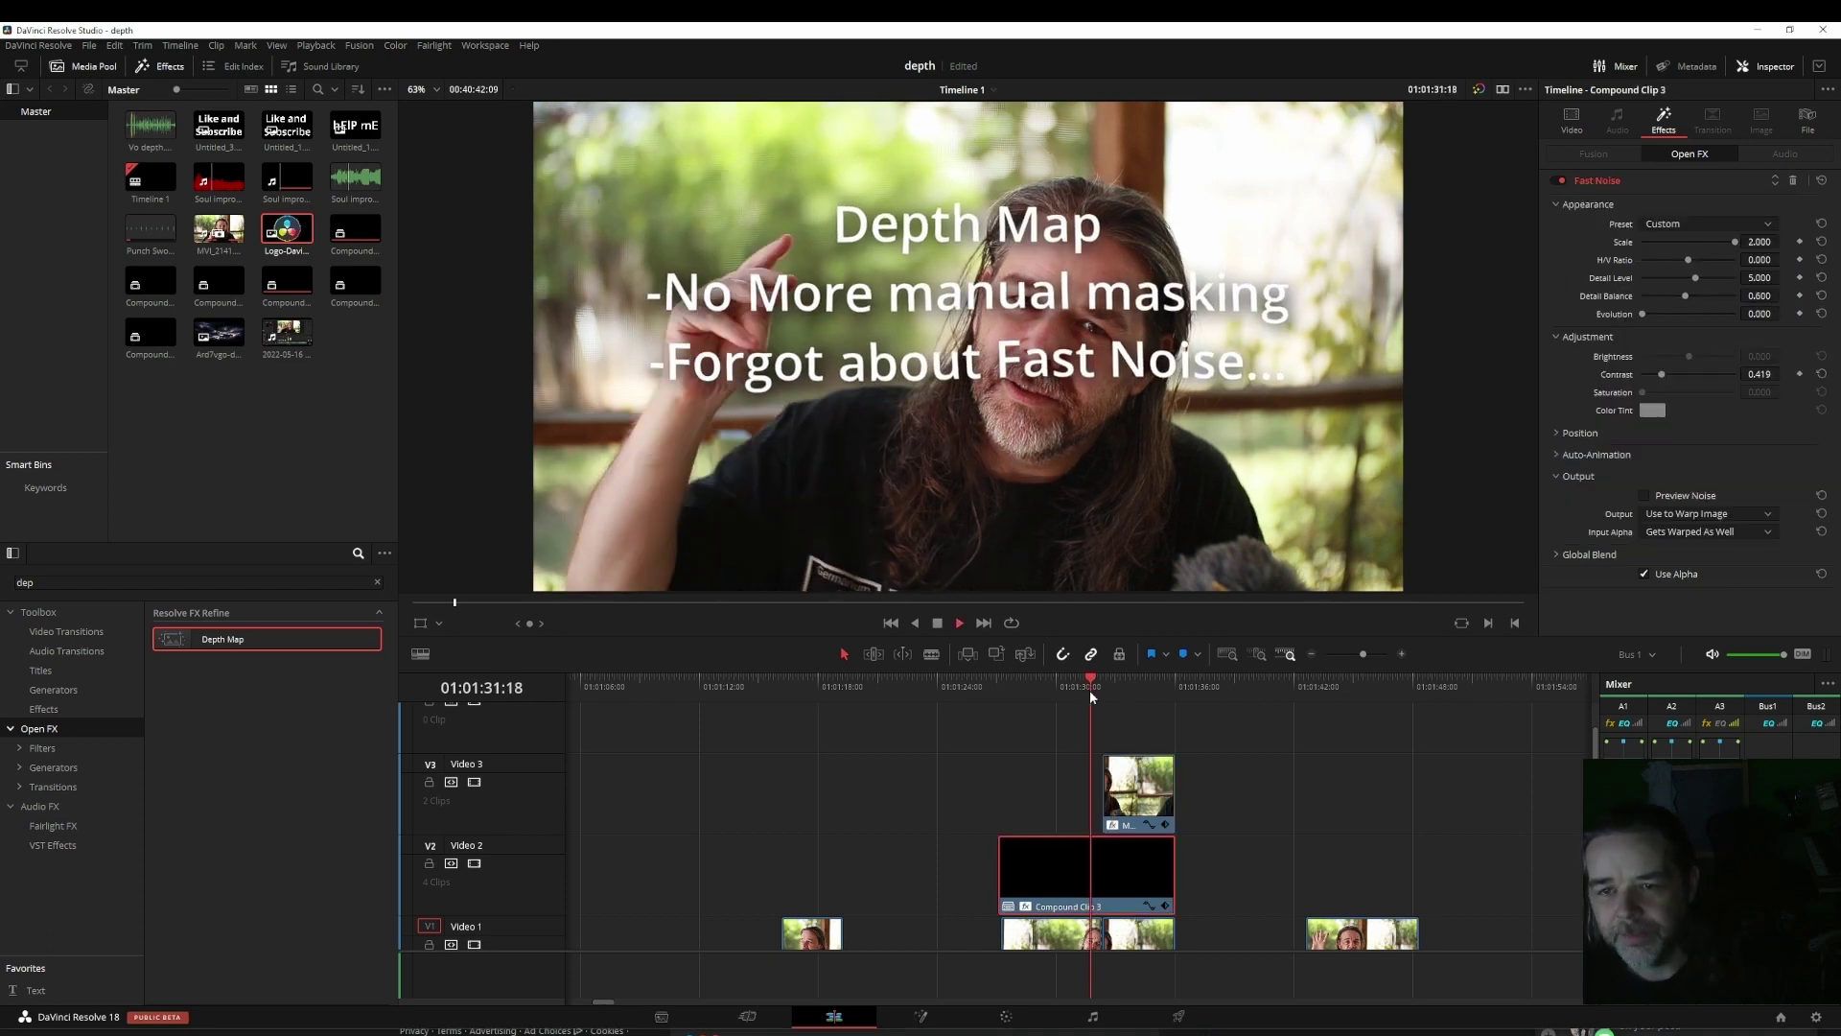
key(space)
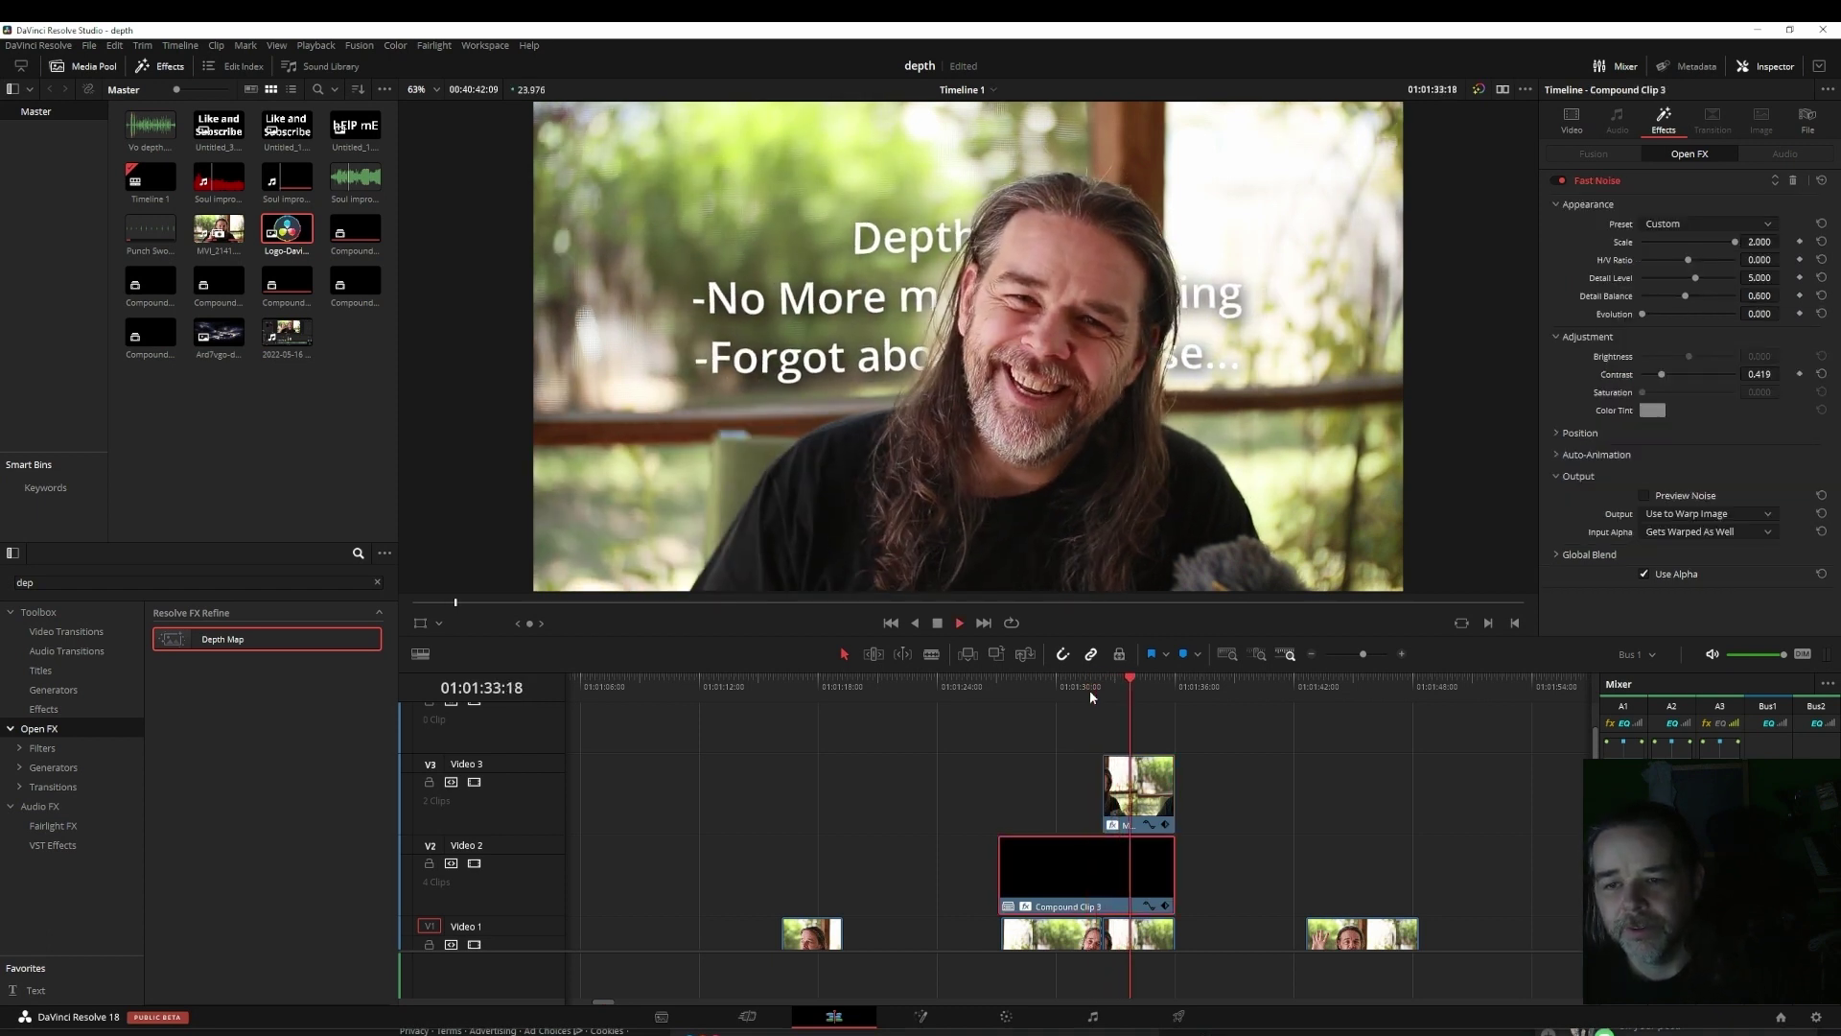
Step: Reduce the Depth Map's Expand / Contract to -0.070 on the Video 3 copy and briefly play the result
click(1148, 794)
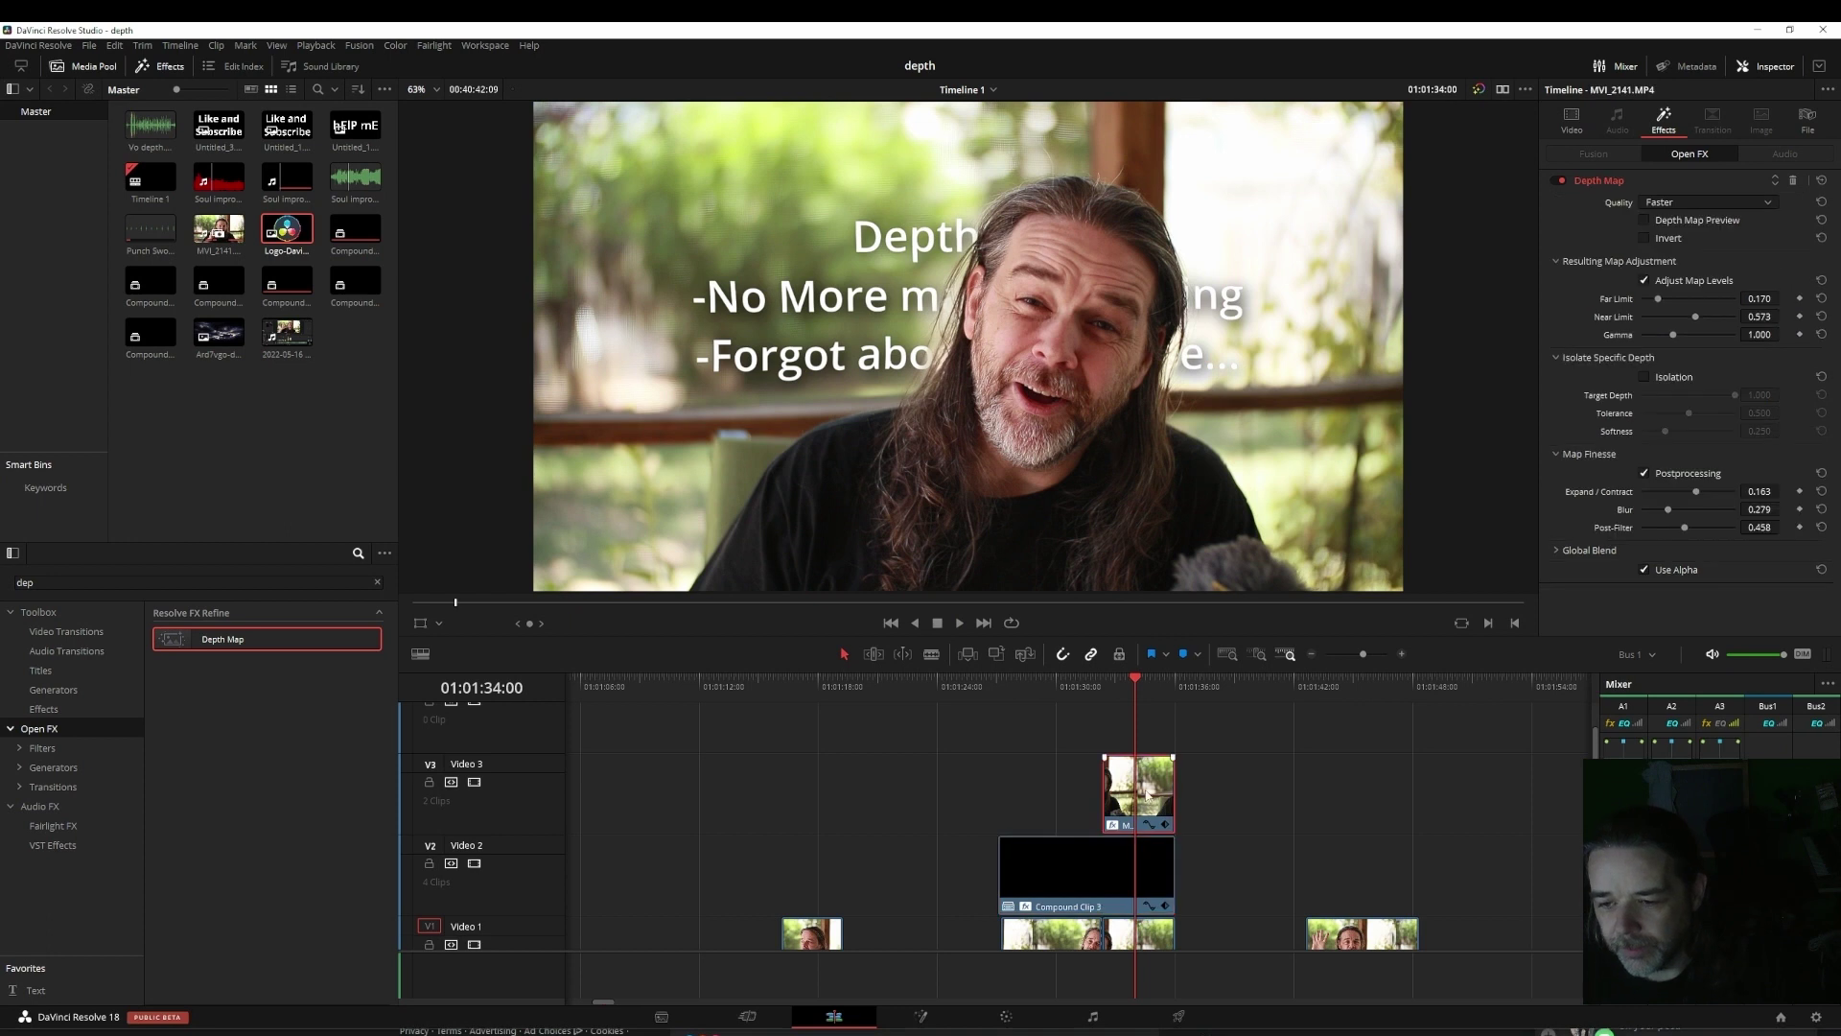
drag(1693, 491, 1685, 495)
key(space)
key(space)
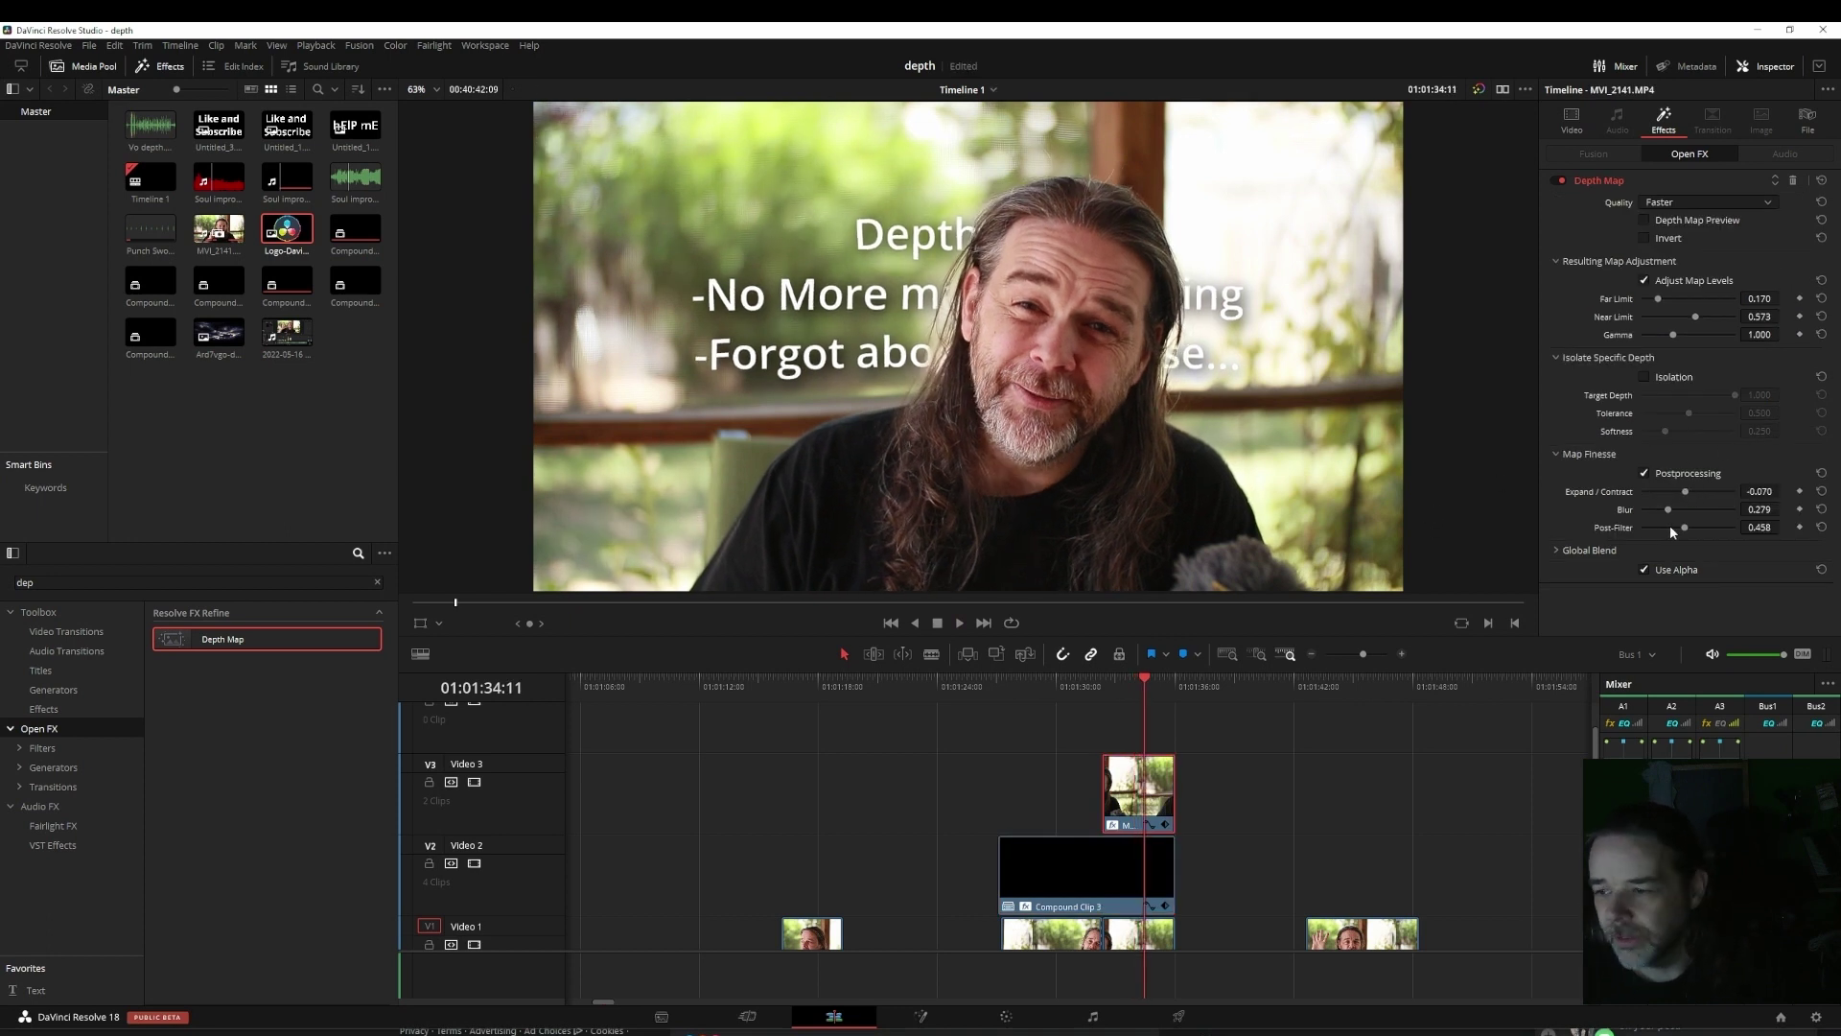
Step: Replay the title section from the Video 3 copy's first frame, and again from before it through its end
click(1111, 682)
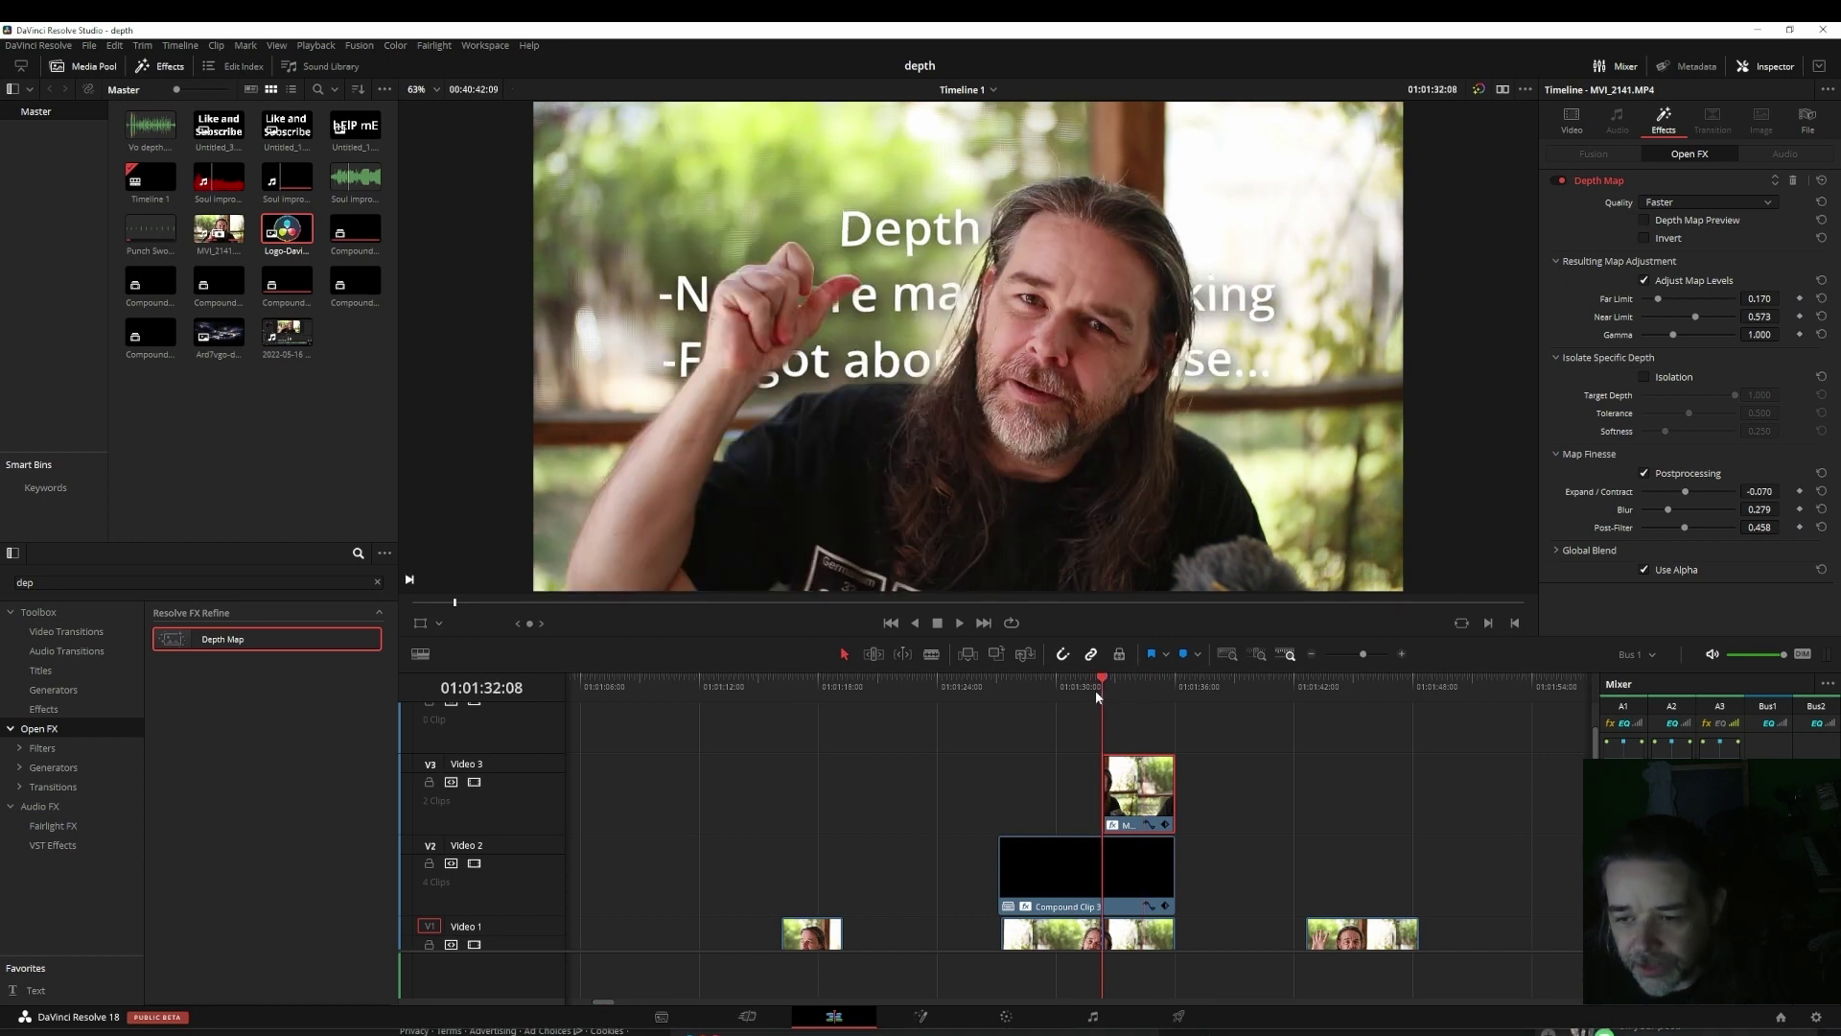
key(space)
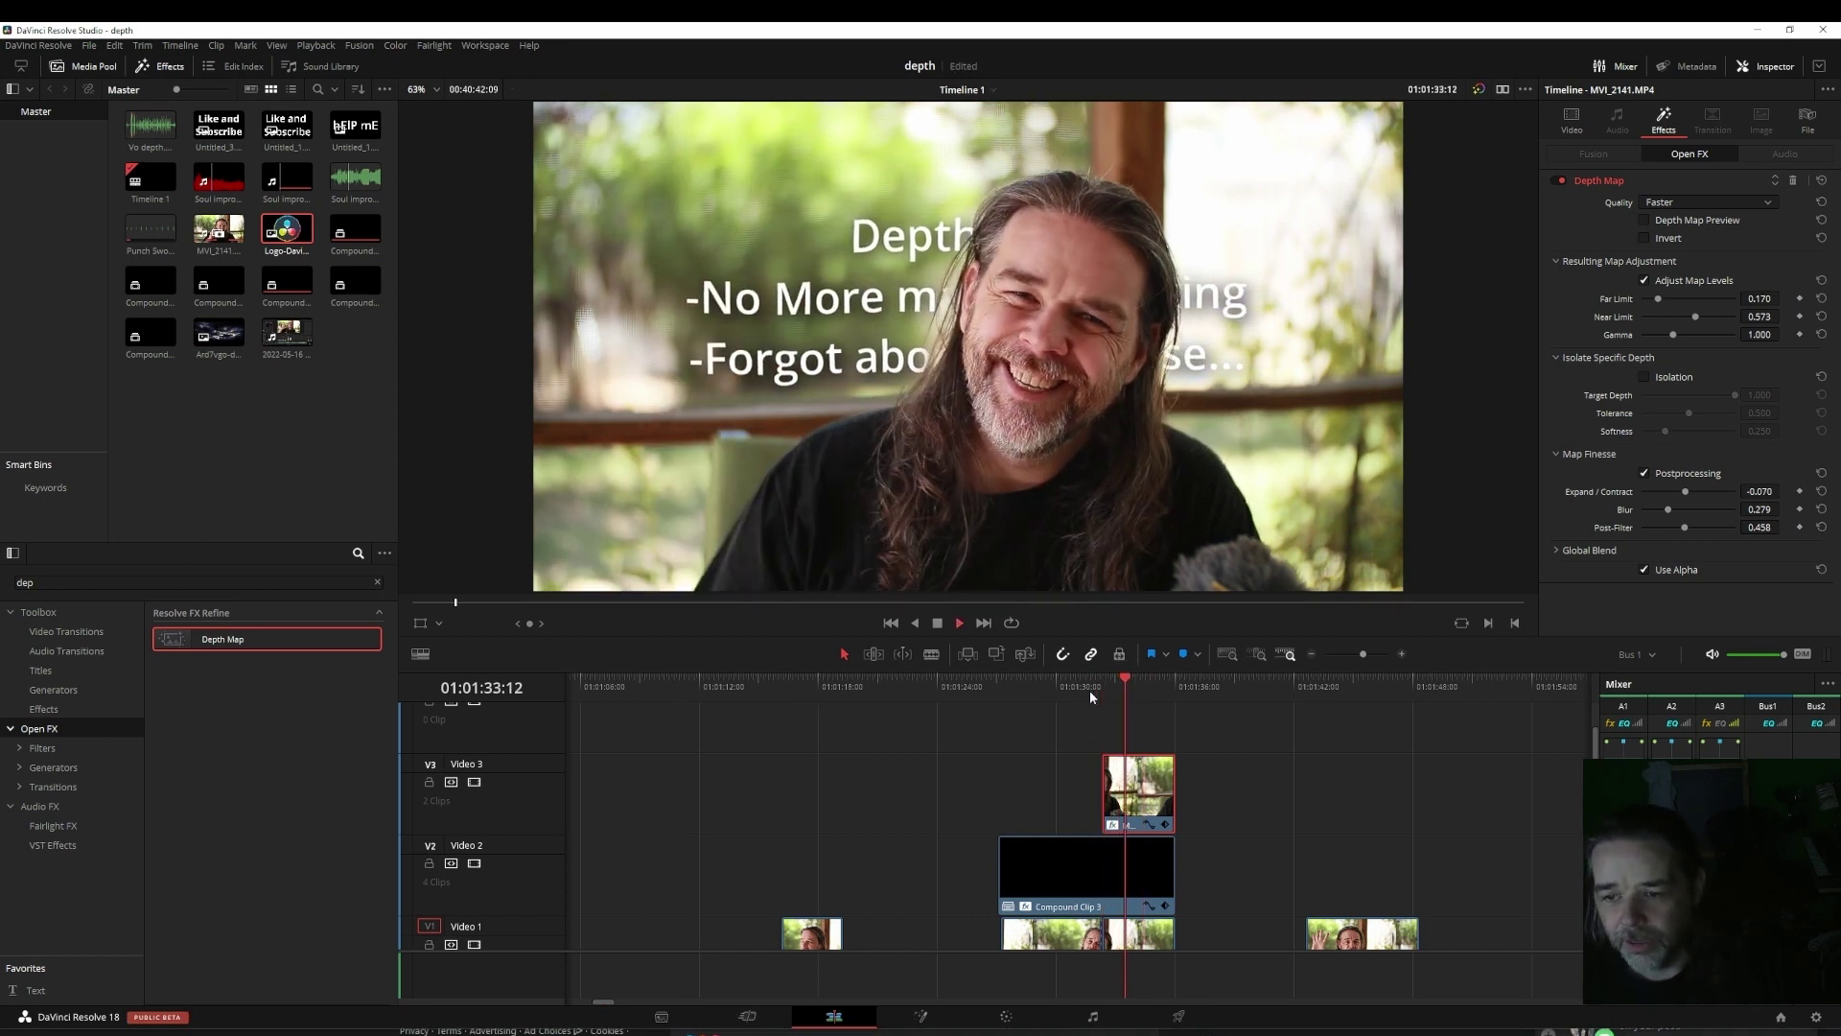
key(space)
click(1078, 685)
key(space)
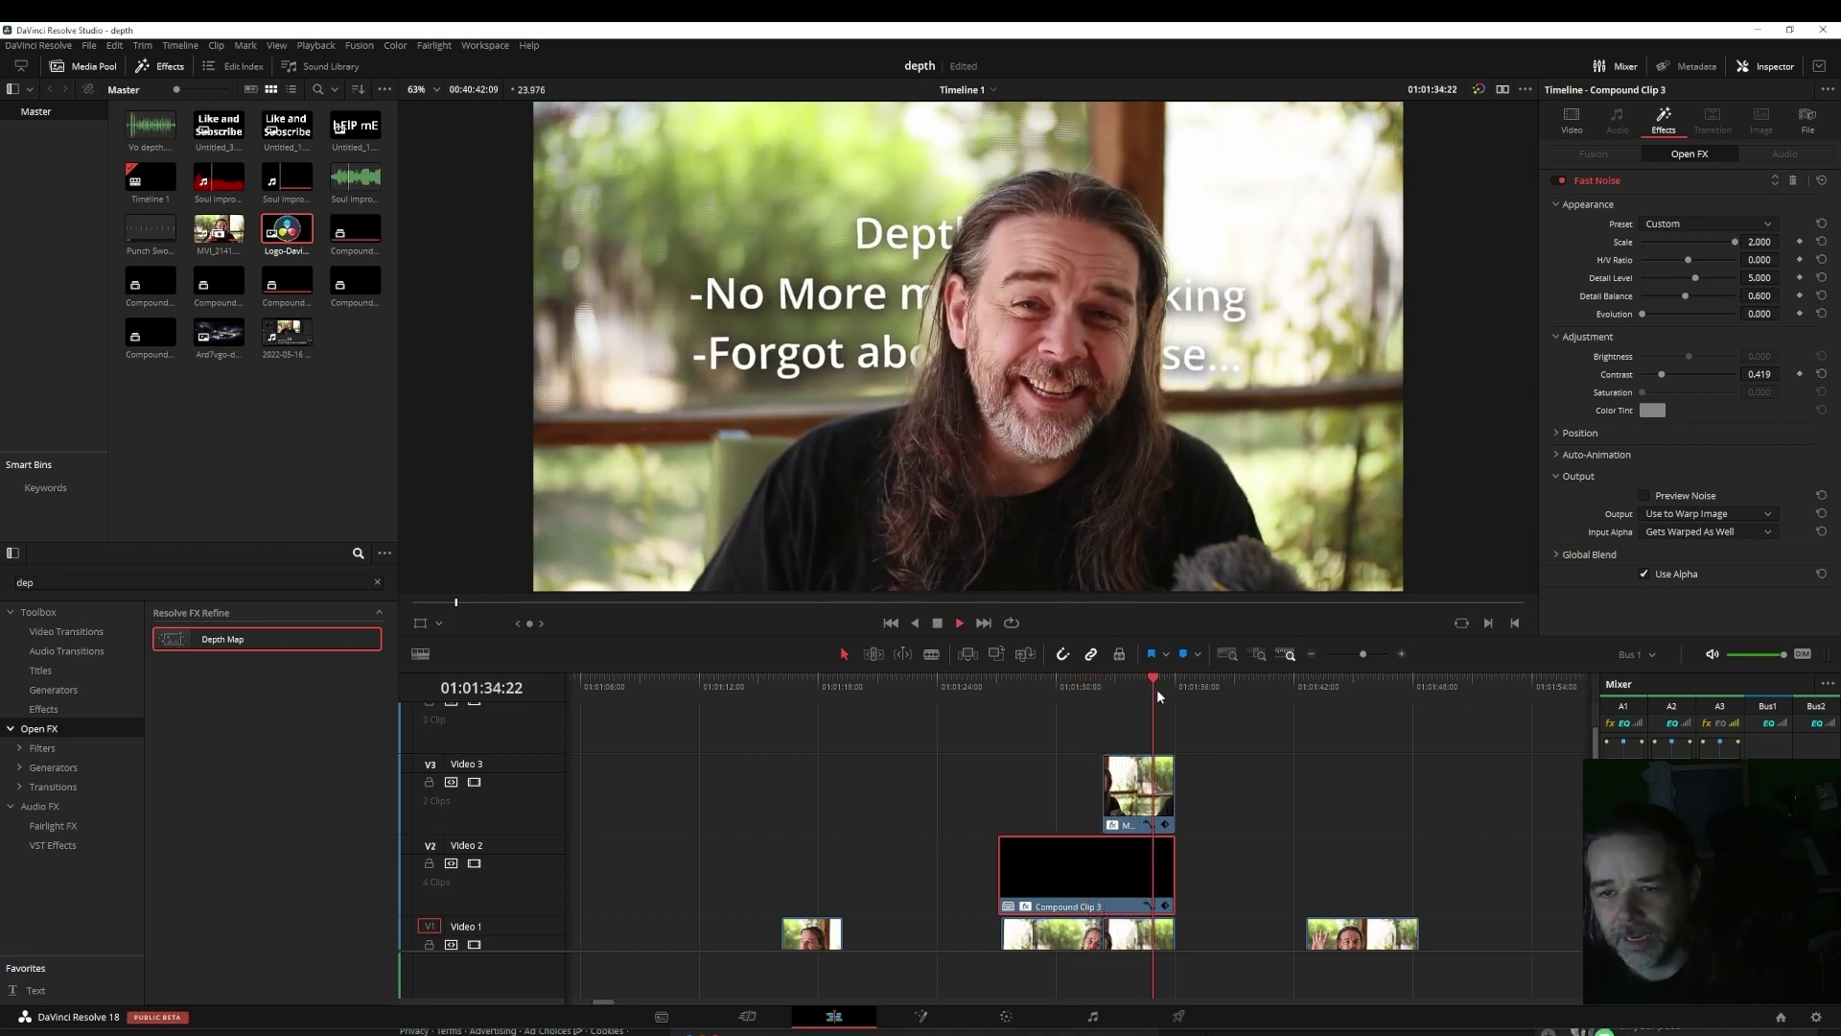
key(space)
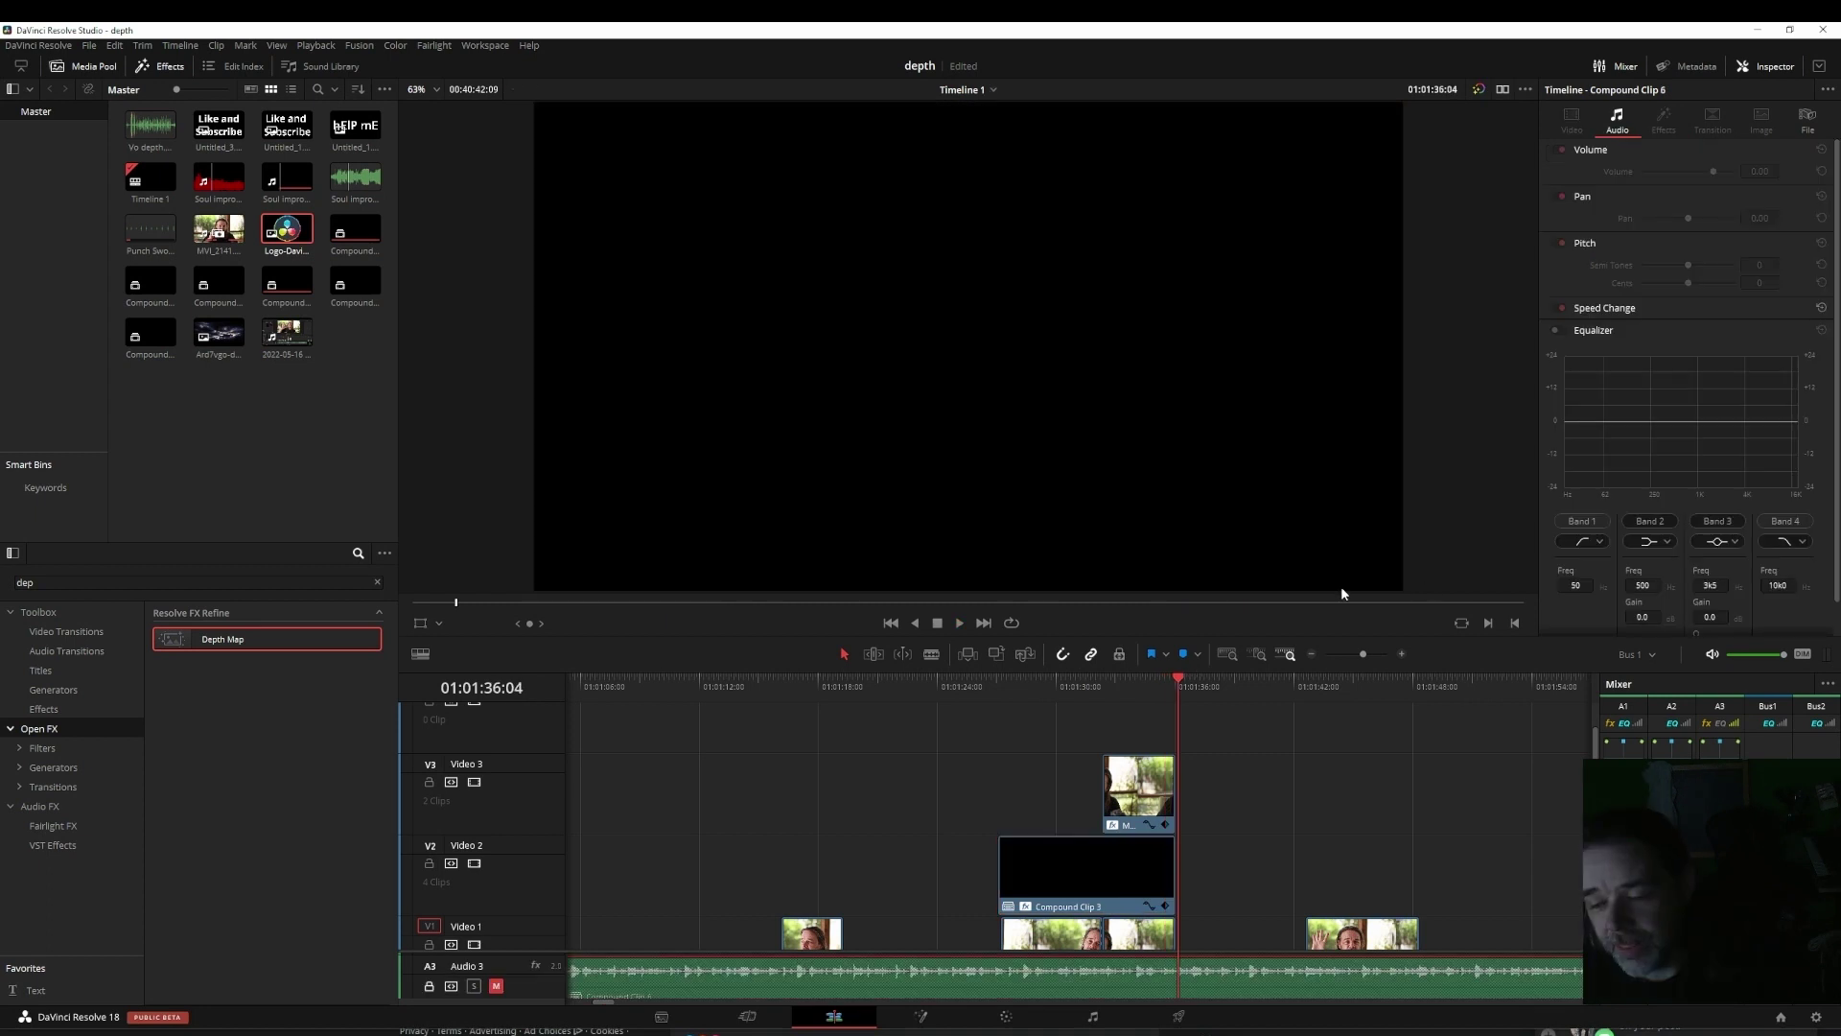
Step: Try Better quality for the Video 3 copy's Depth Map, scrub through the result, and return the quality to Faster
click(1127, 706)
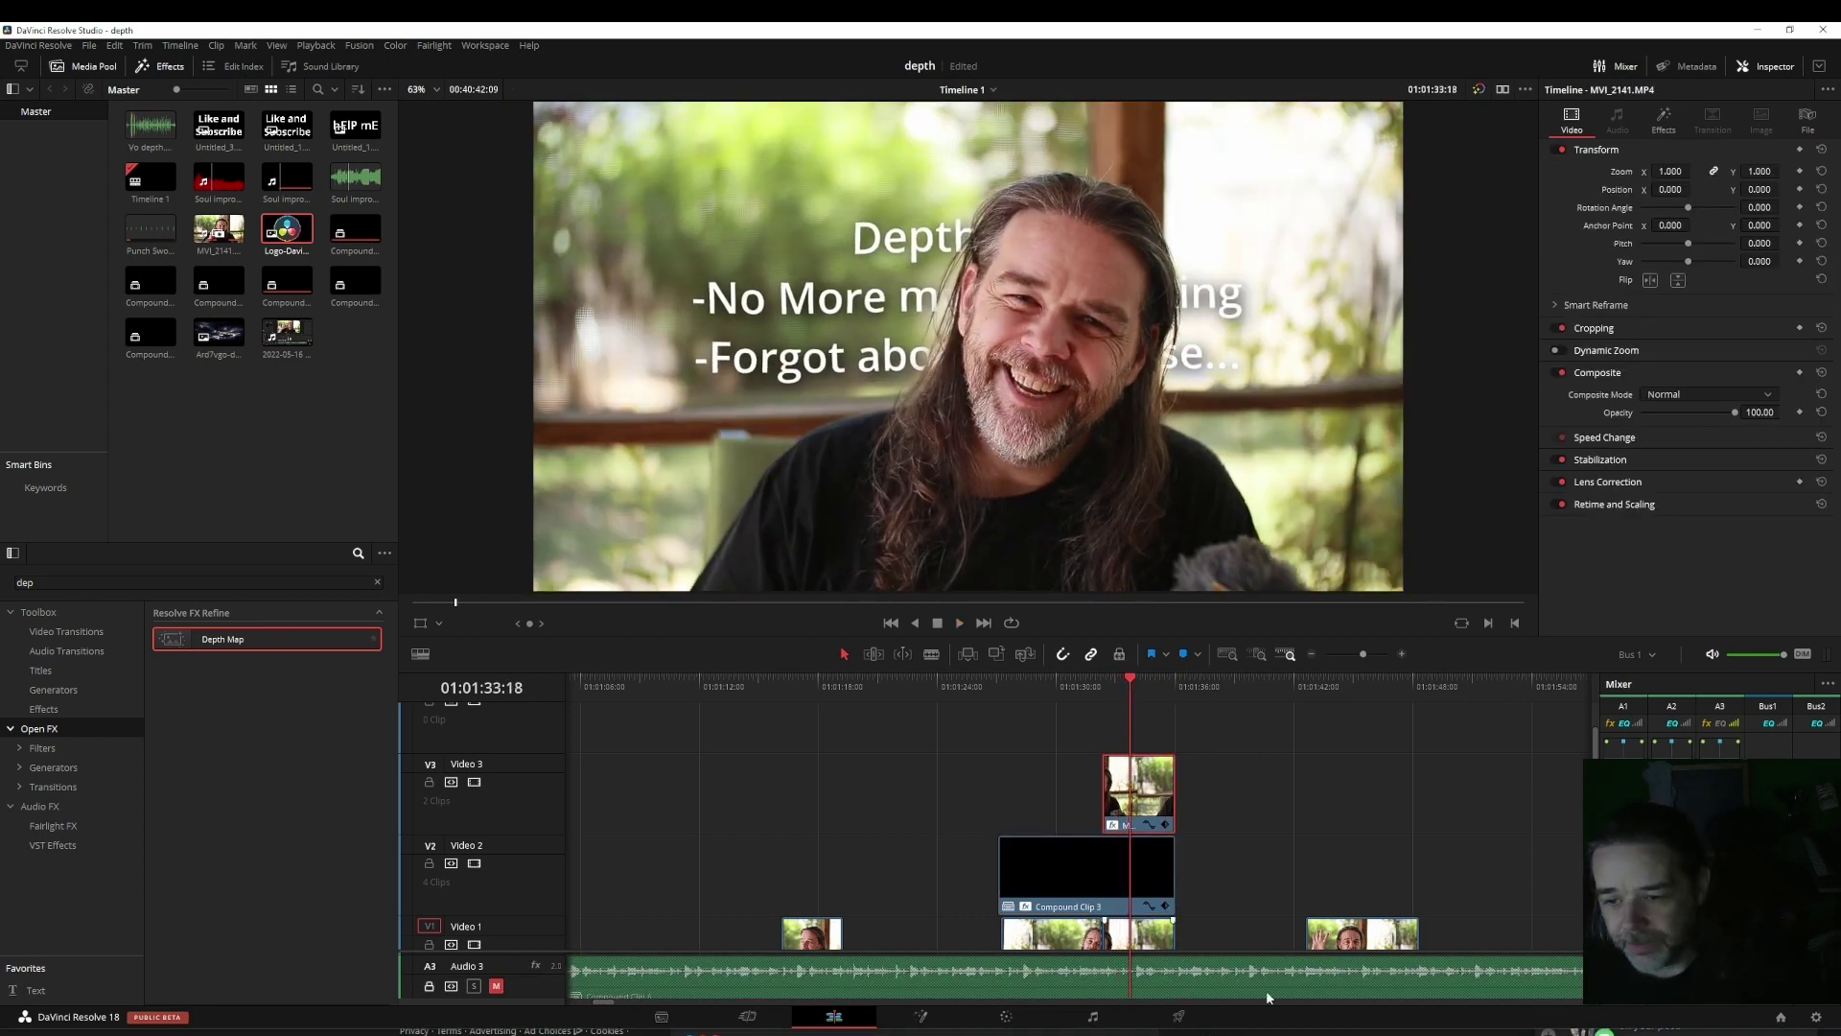
click(1666, 121)
click(1671, 205)
click(1663, 238)
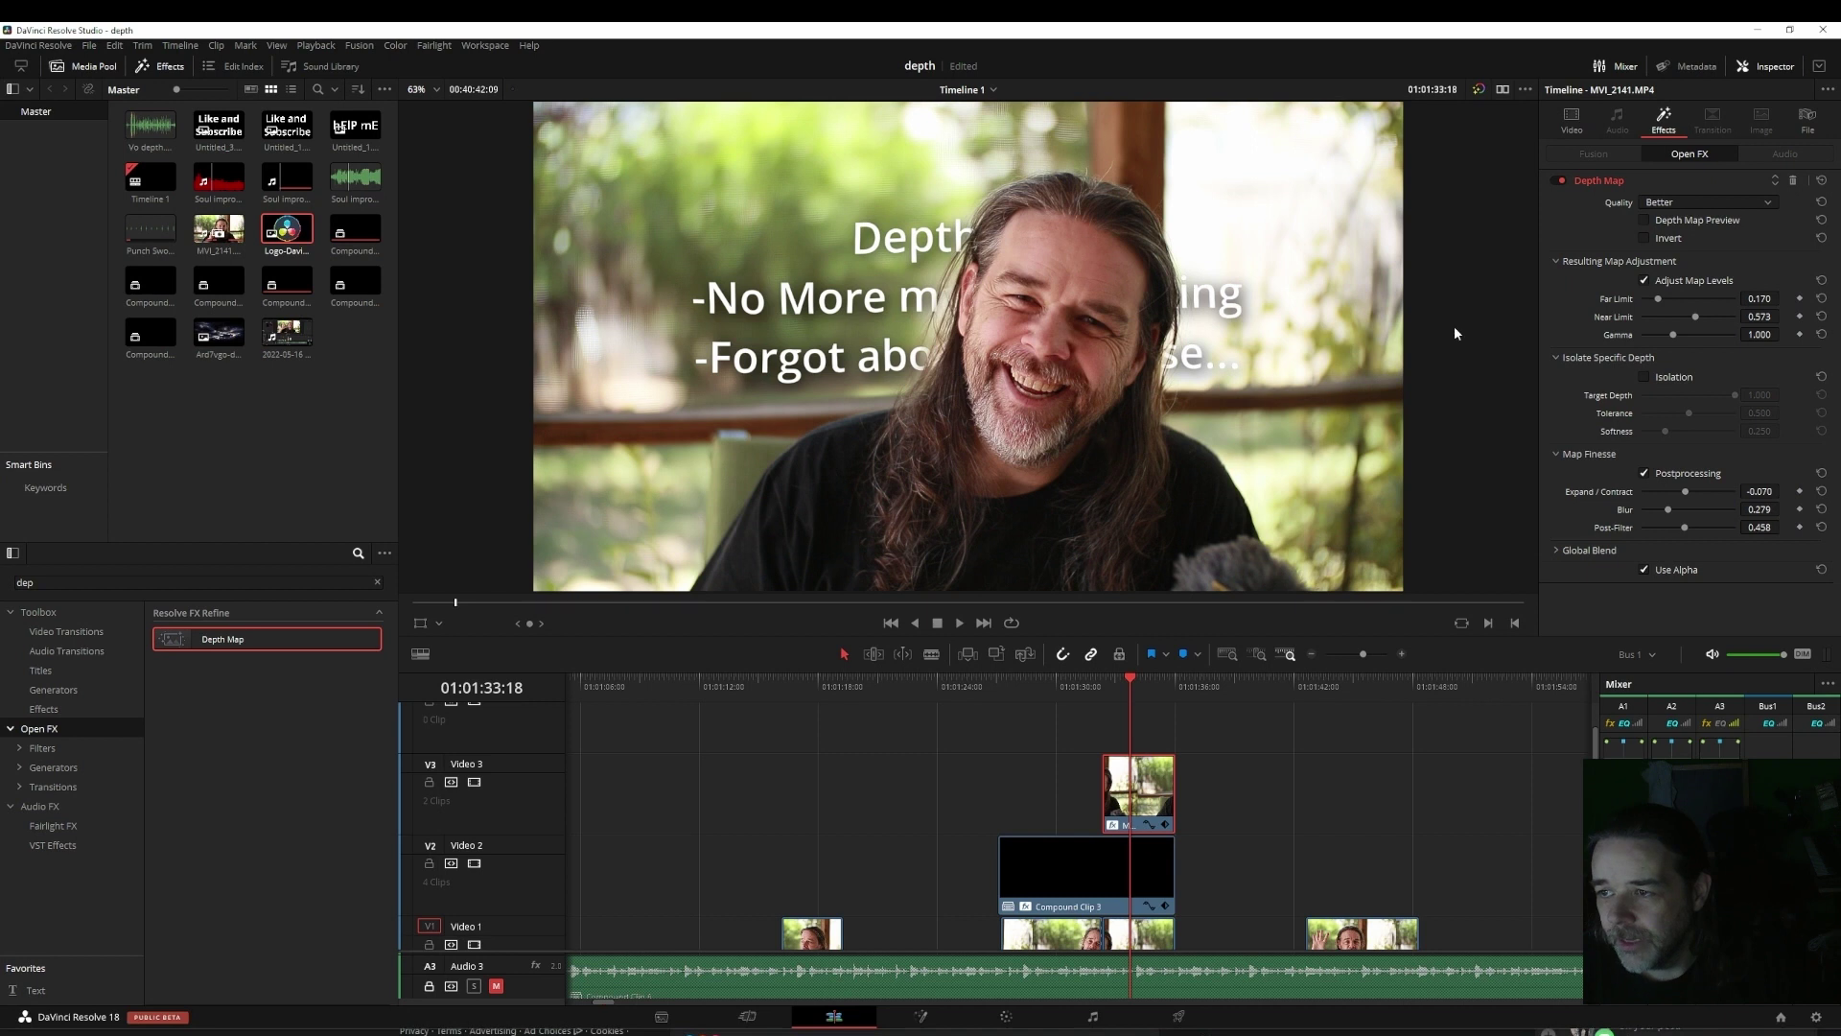
drag(1130, 681, 1116, 687)
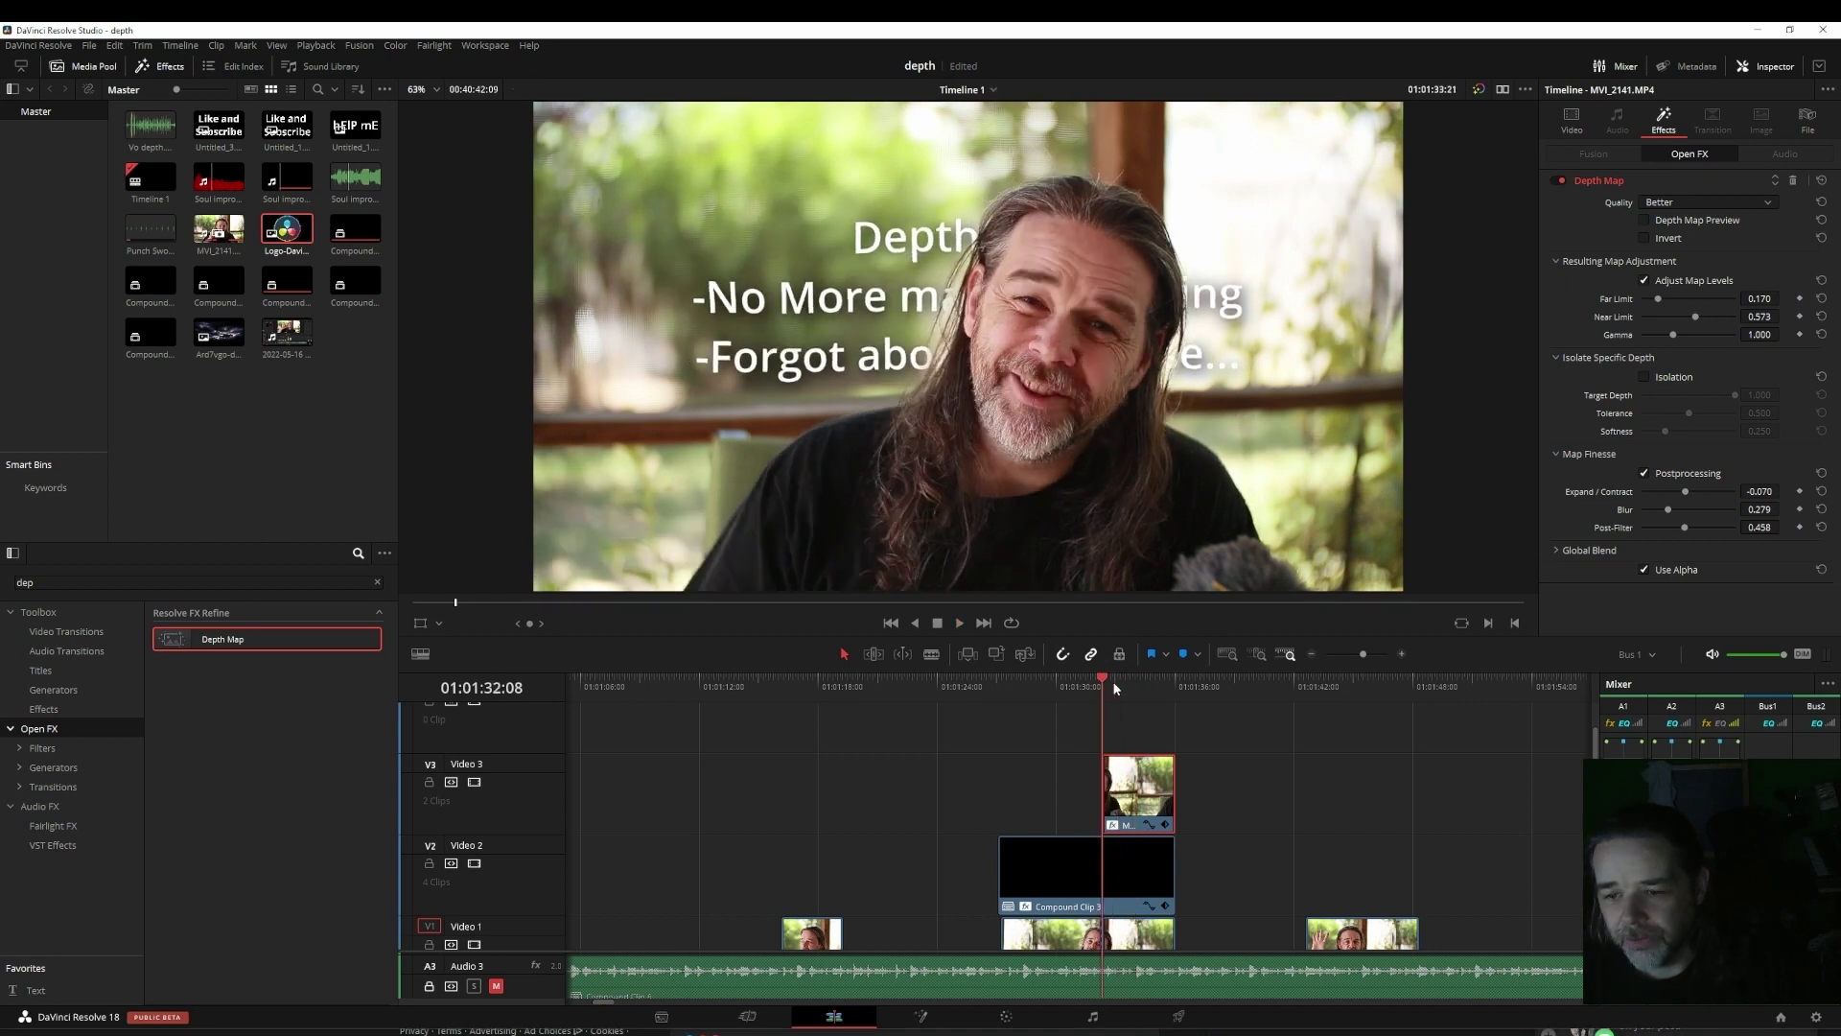
click(1133, 683)
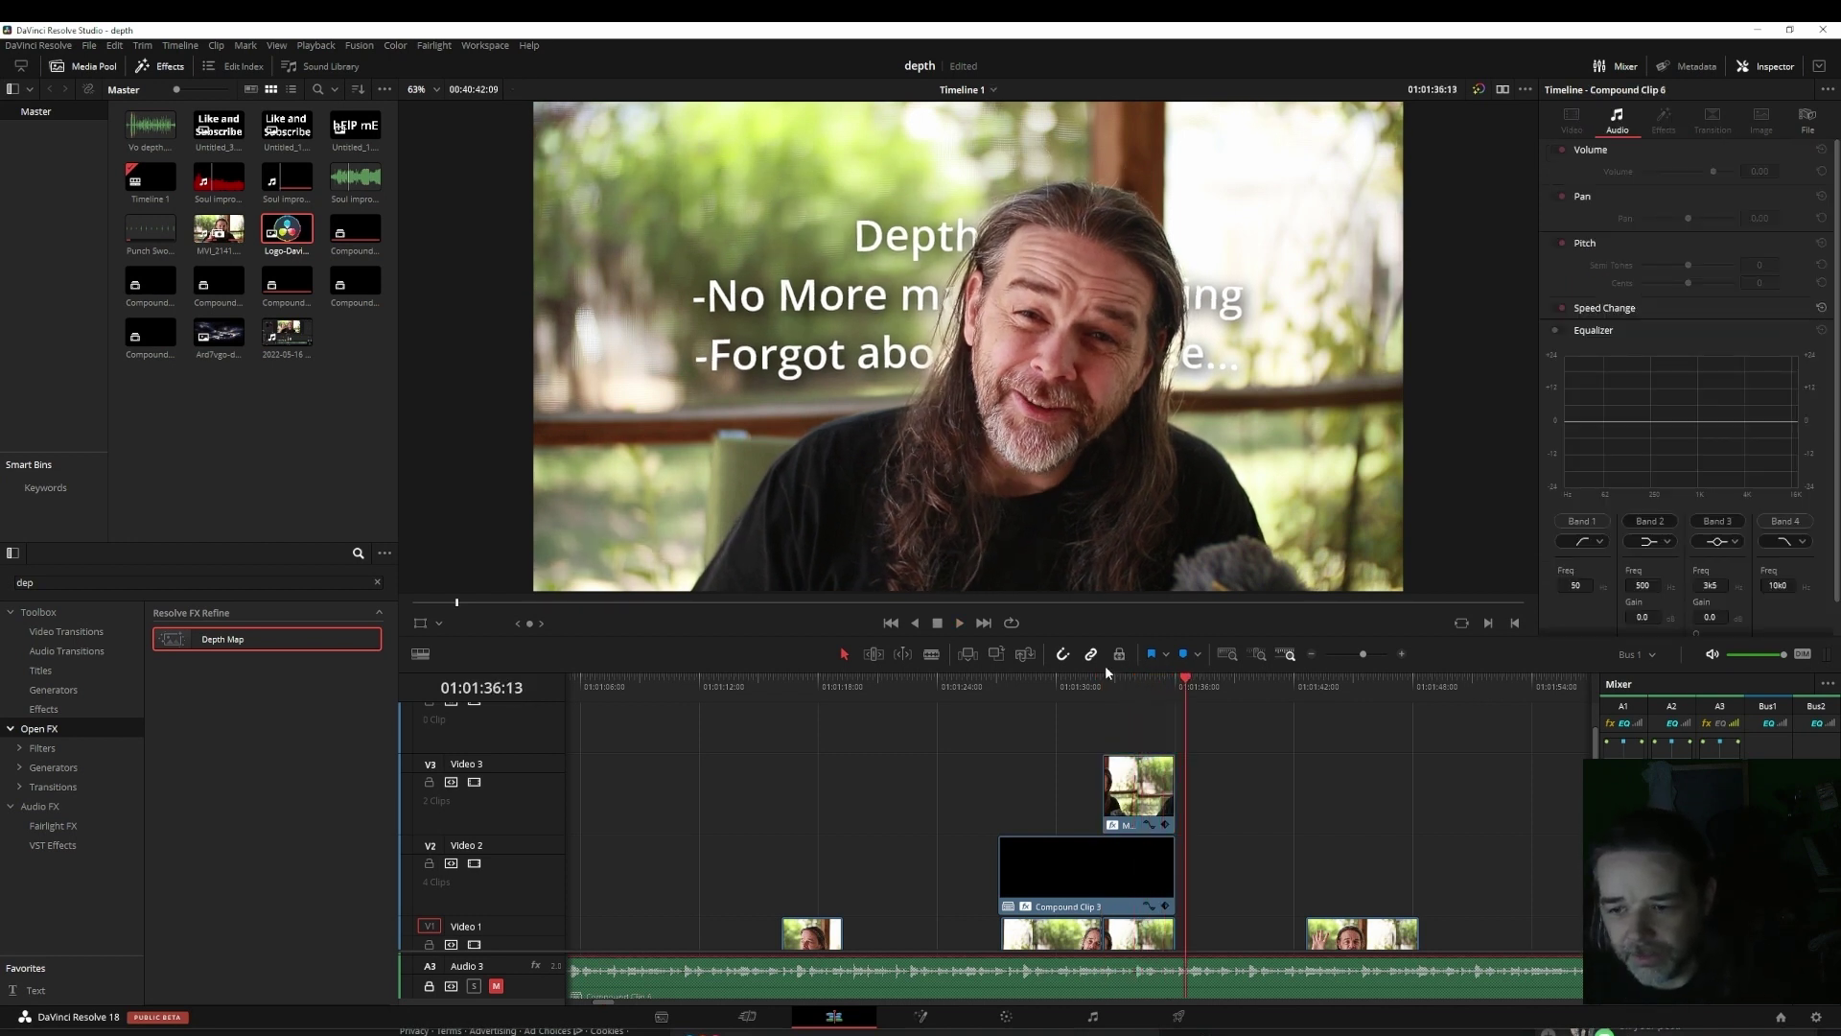
click(1136, 689)
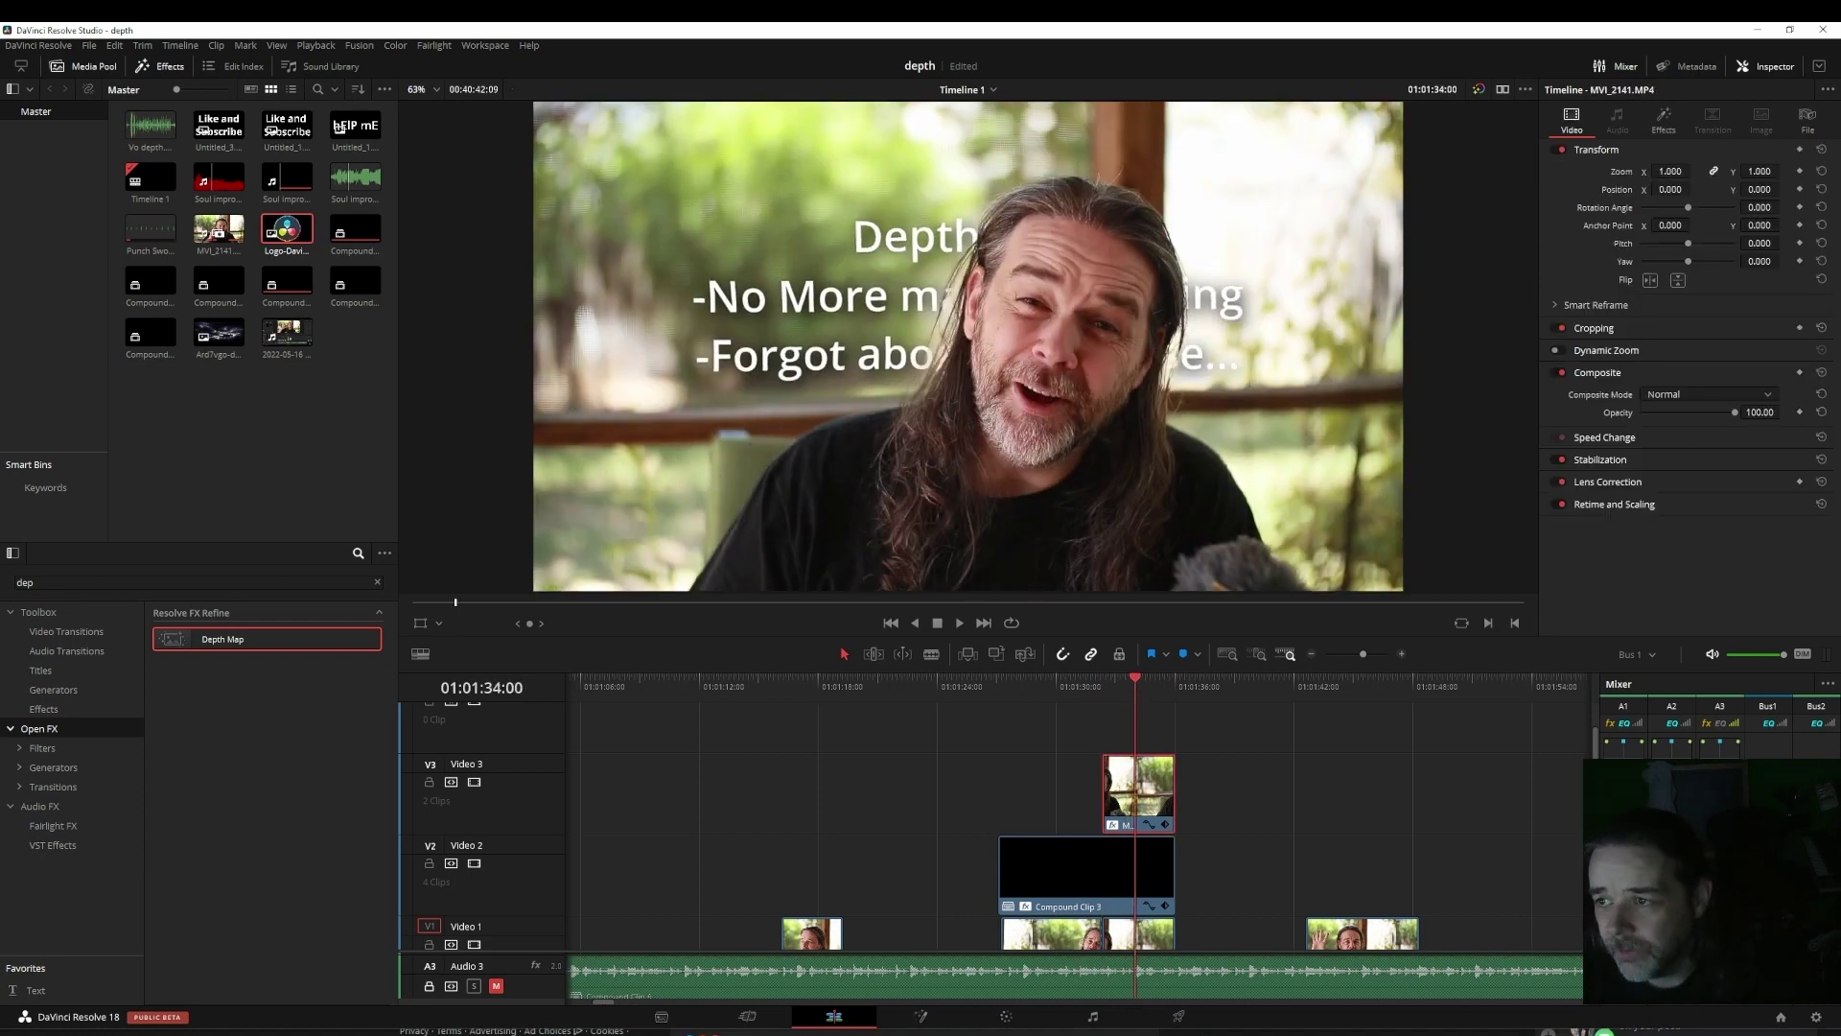
click(1677, 113)
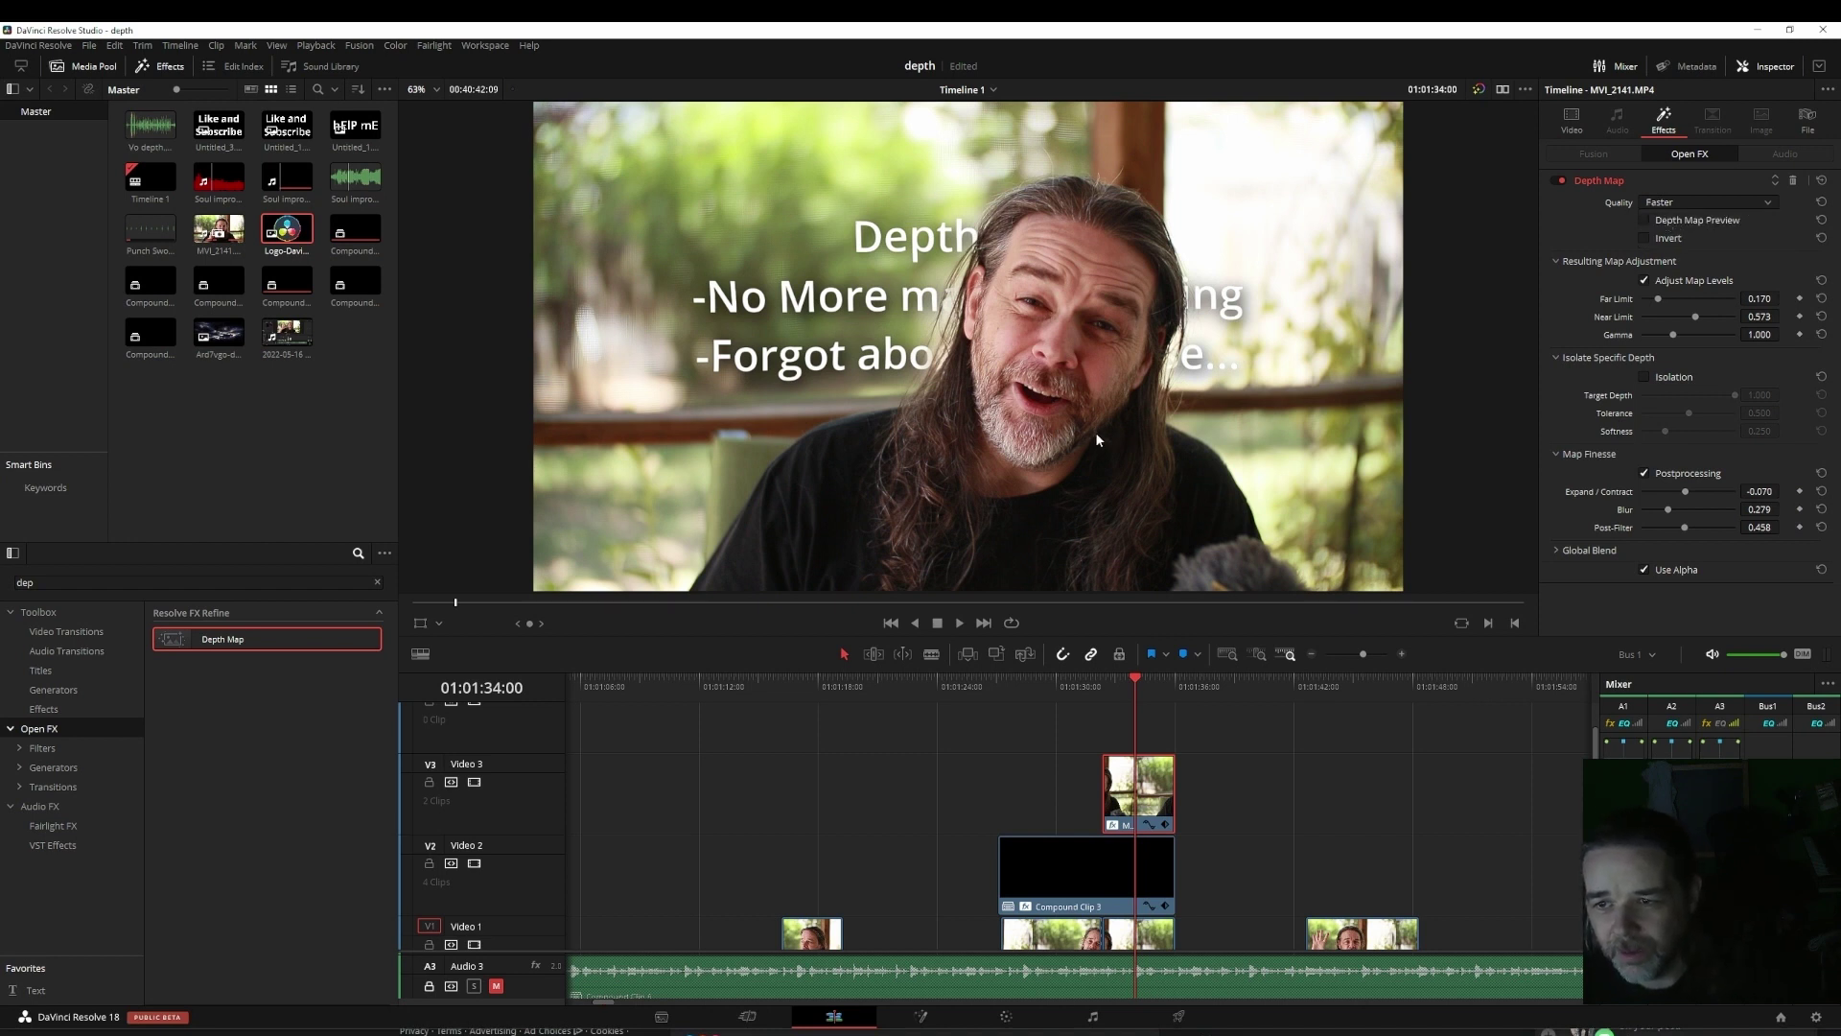
Step: Review the moment the title moves behind the man by replaying it around 01:01:32:08, and place the playhead at 01:01:30:10
click(1091, 677)
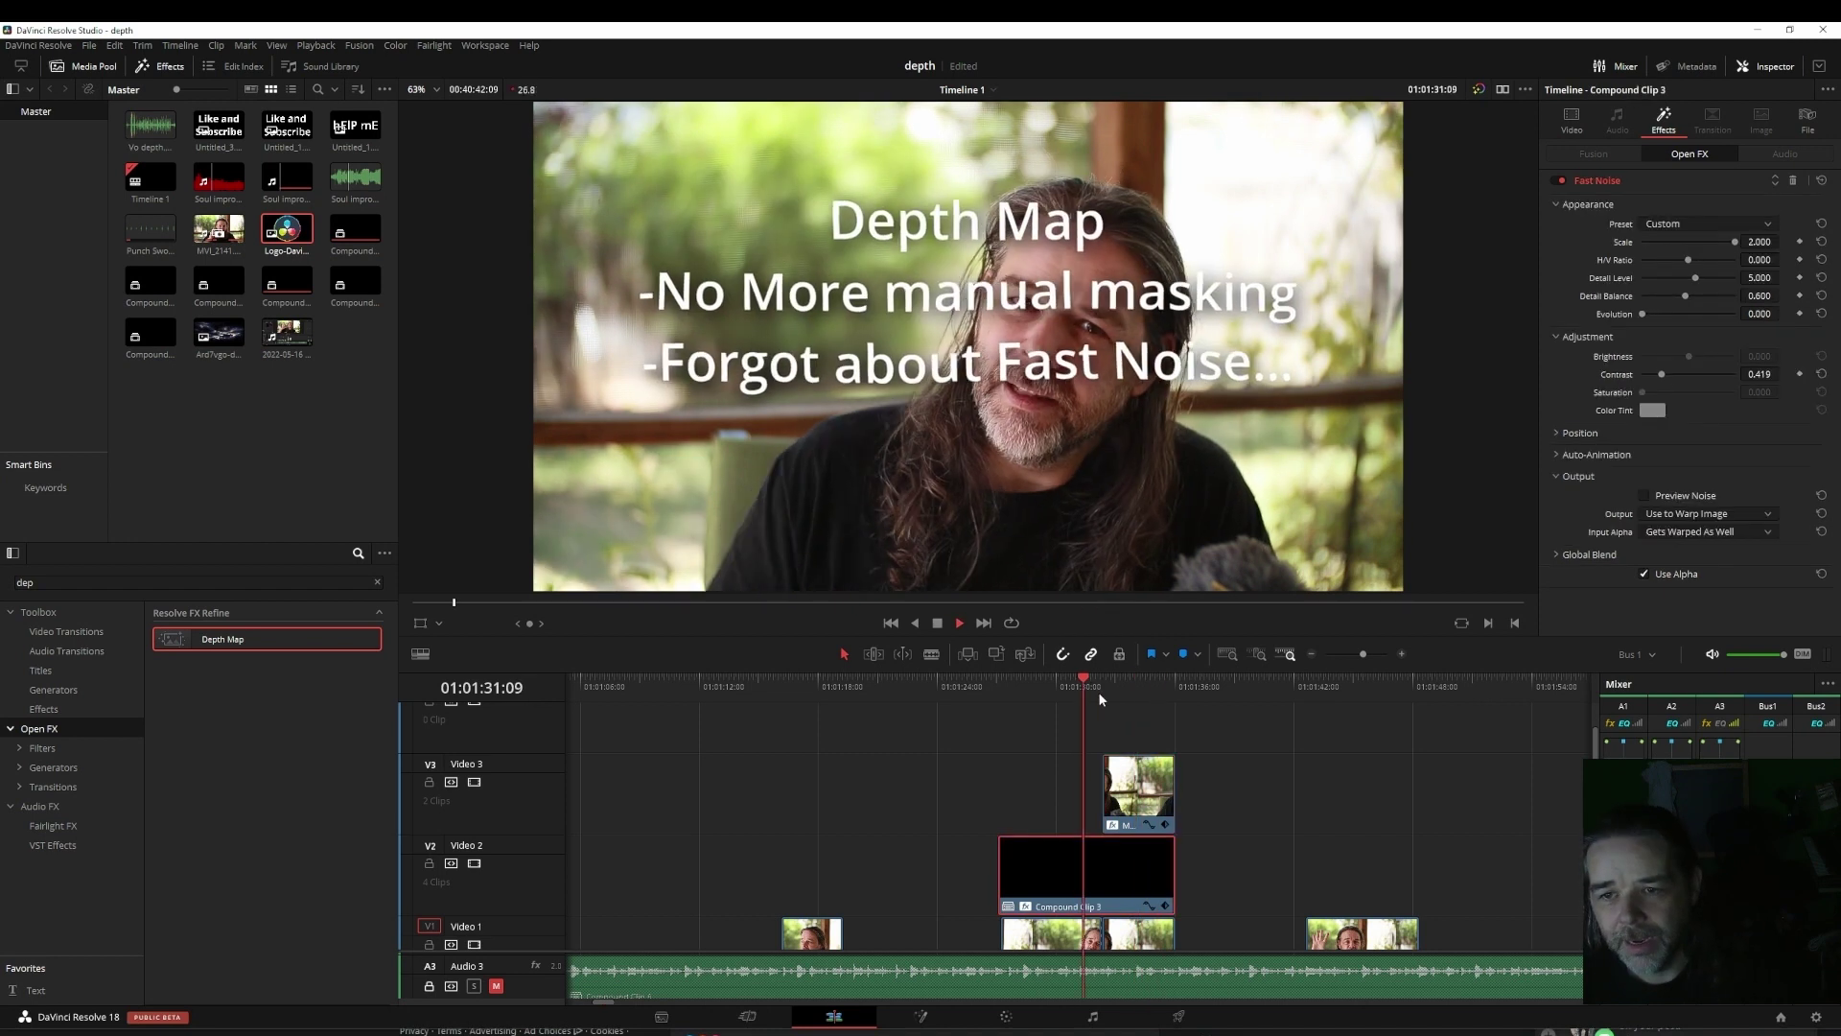
drag(1100, 691, 1100, 688)
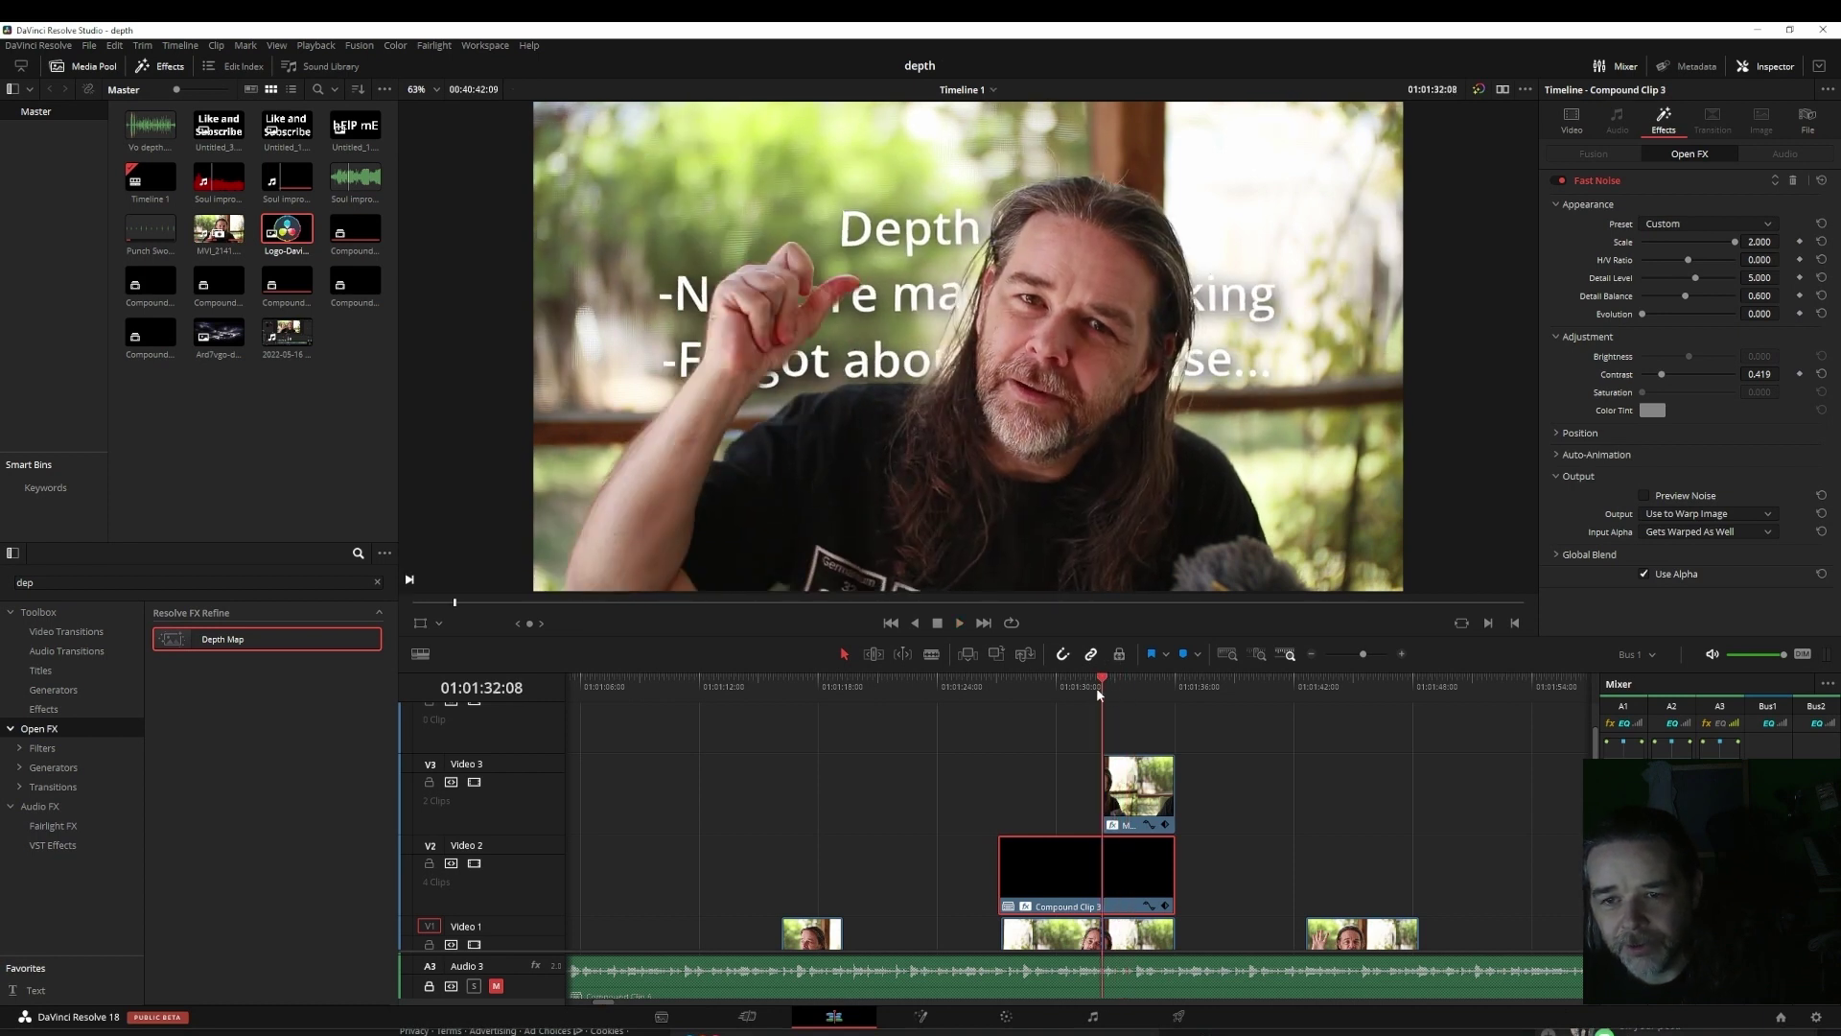
key(space)
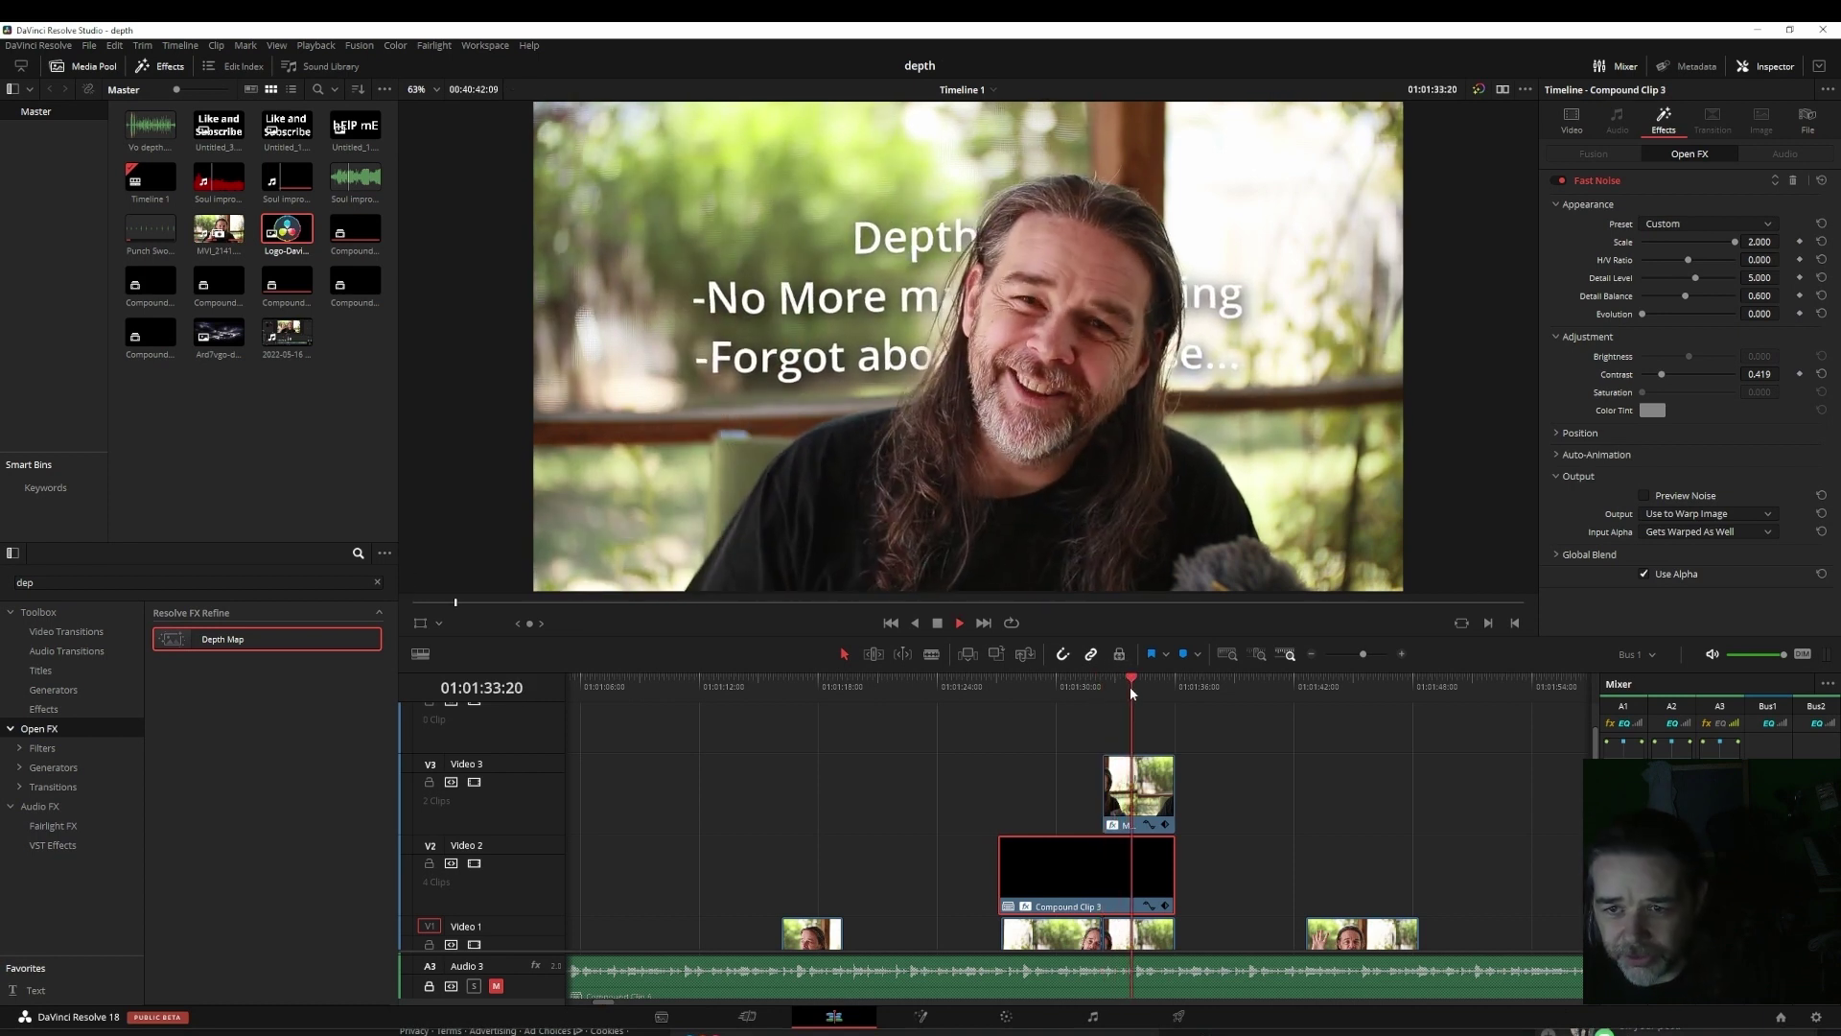
click(1109, 685)
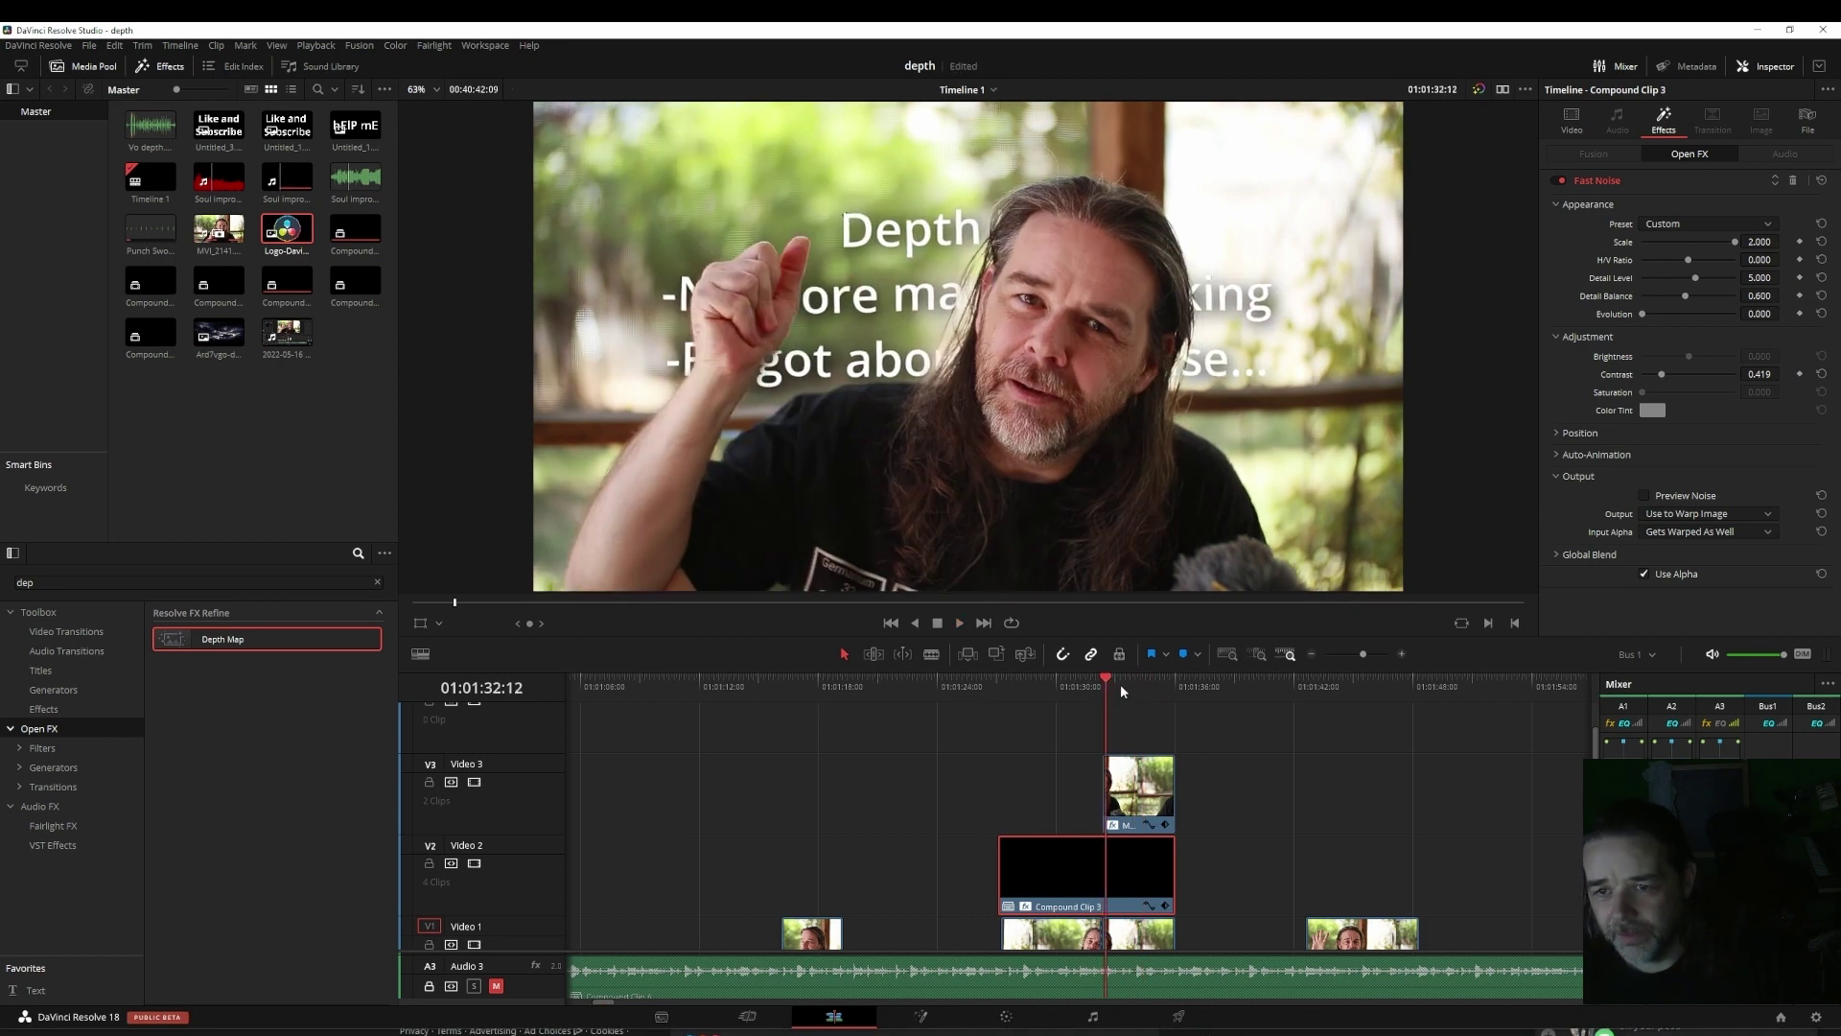
key(space)
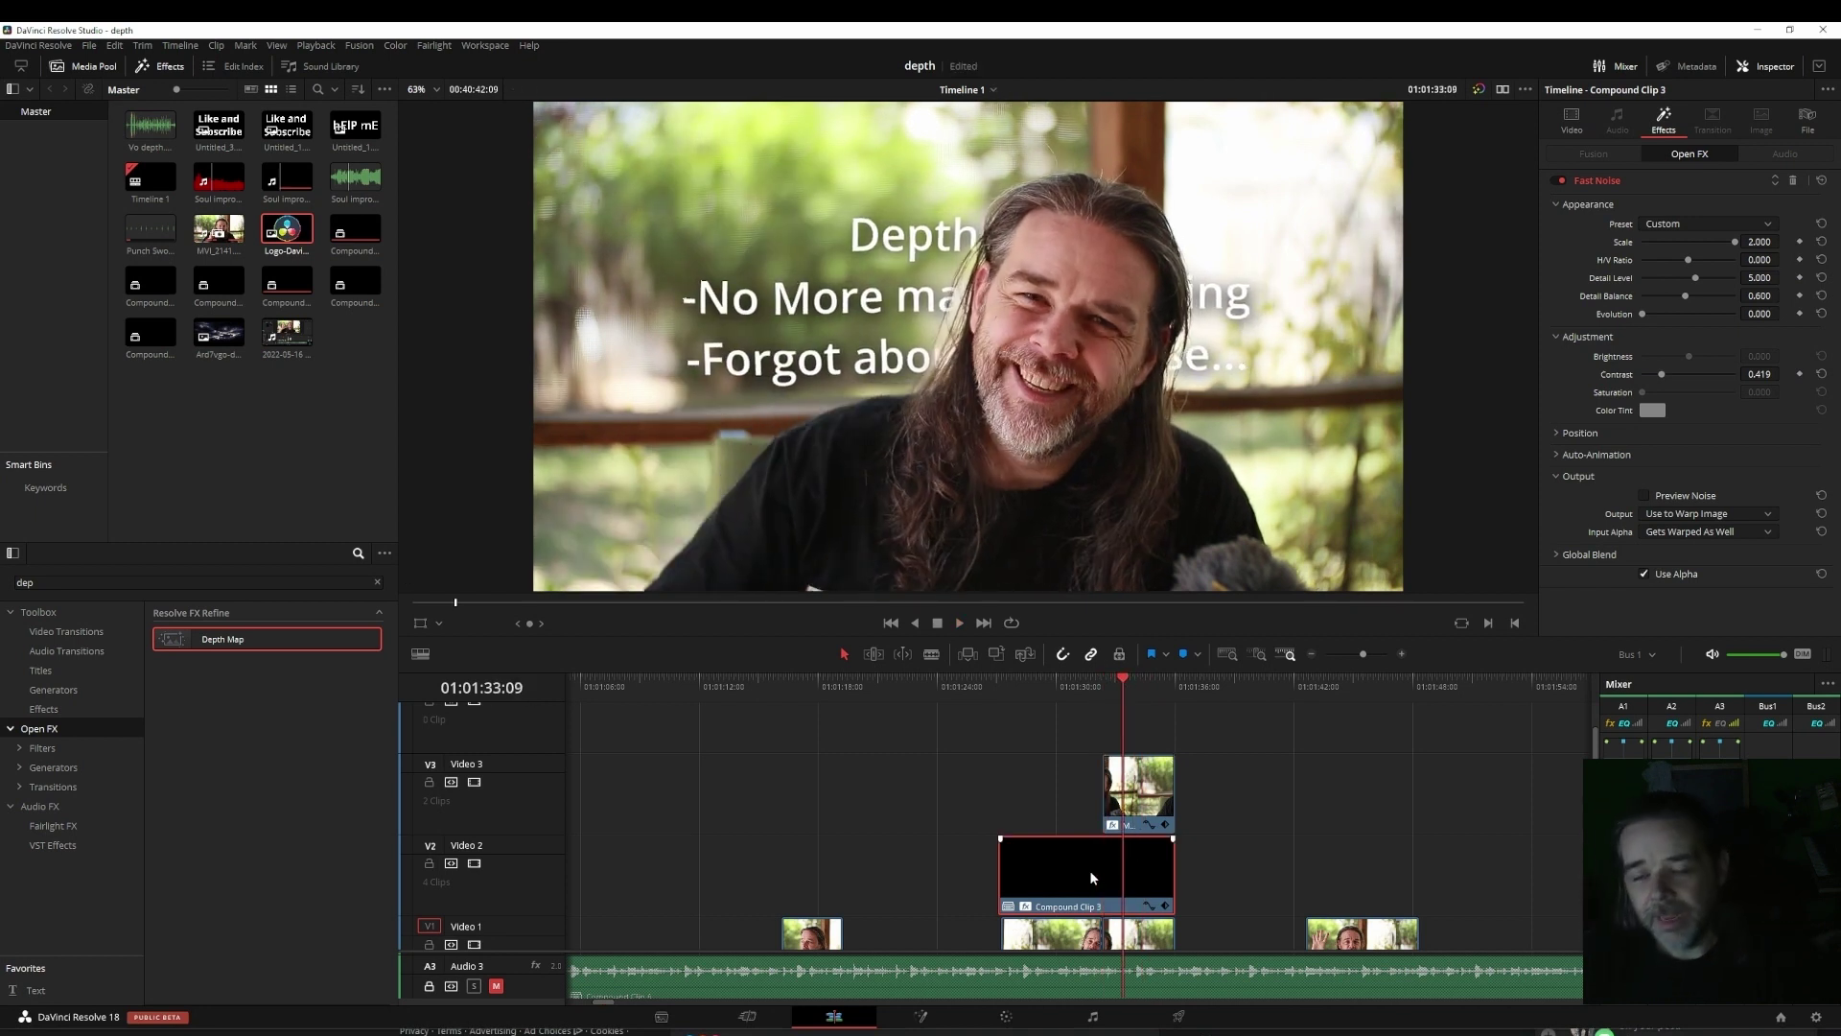
click(1066, 682)
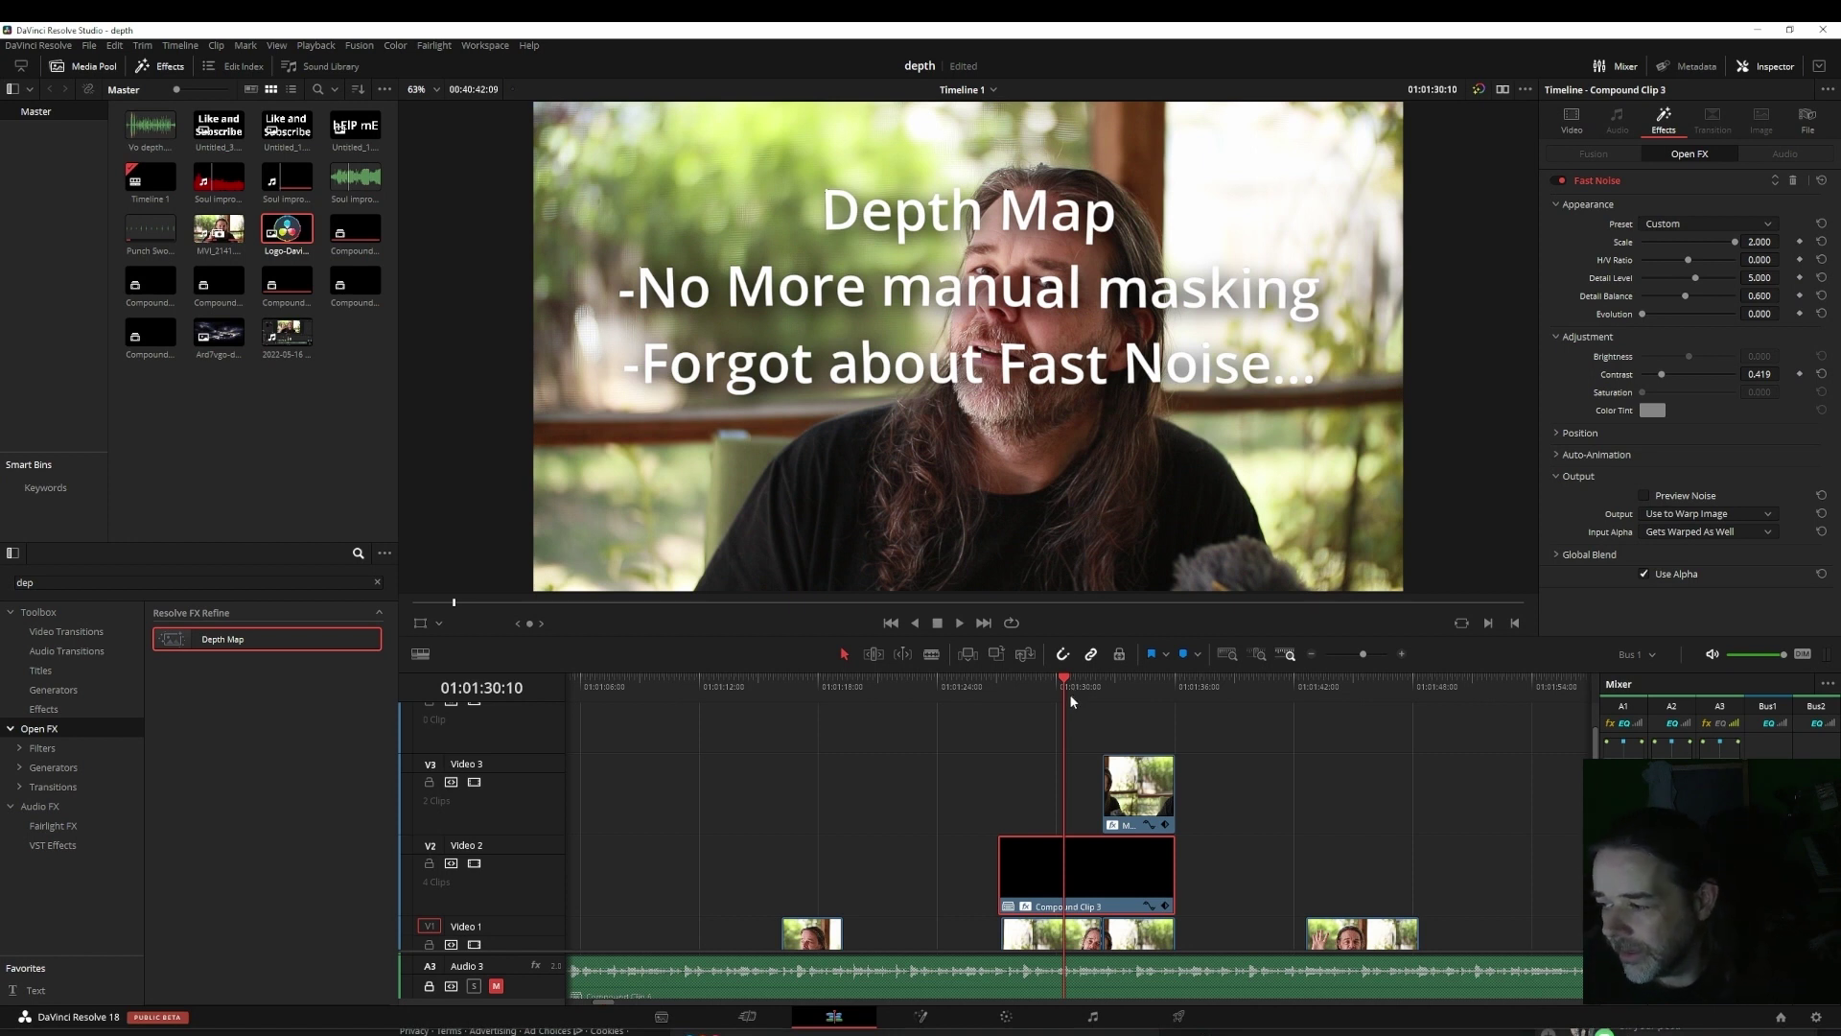
Step: Decompose the title's compound clip on Video 2 in place using clips only, and play the plain title briefly from around 01:01:30:10
right_click(1086, 883)
right_click(1049, 887)
right_click(1048, 887)
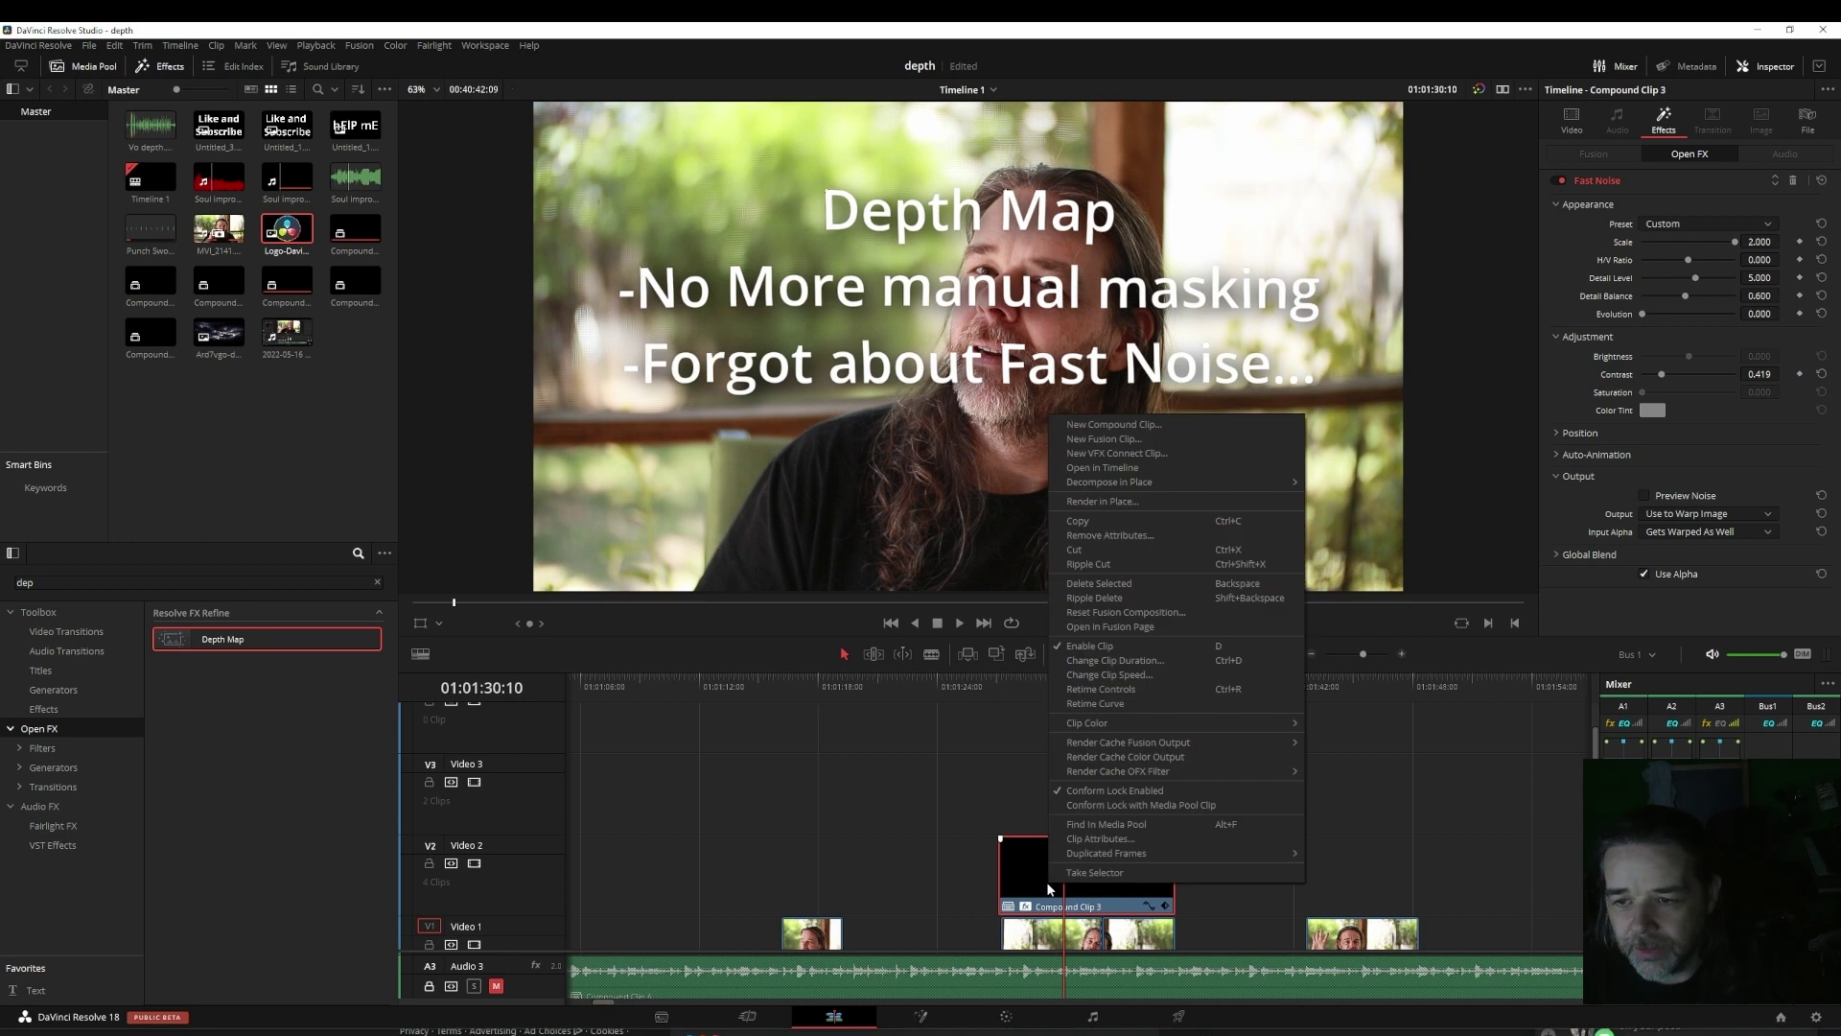
mouse_move(1101, 485)
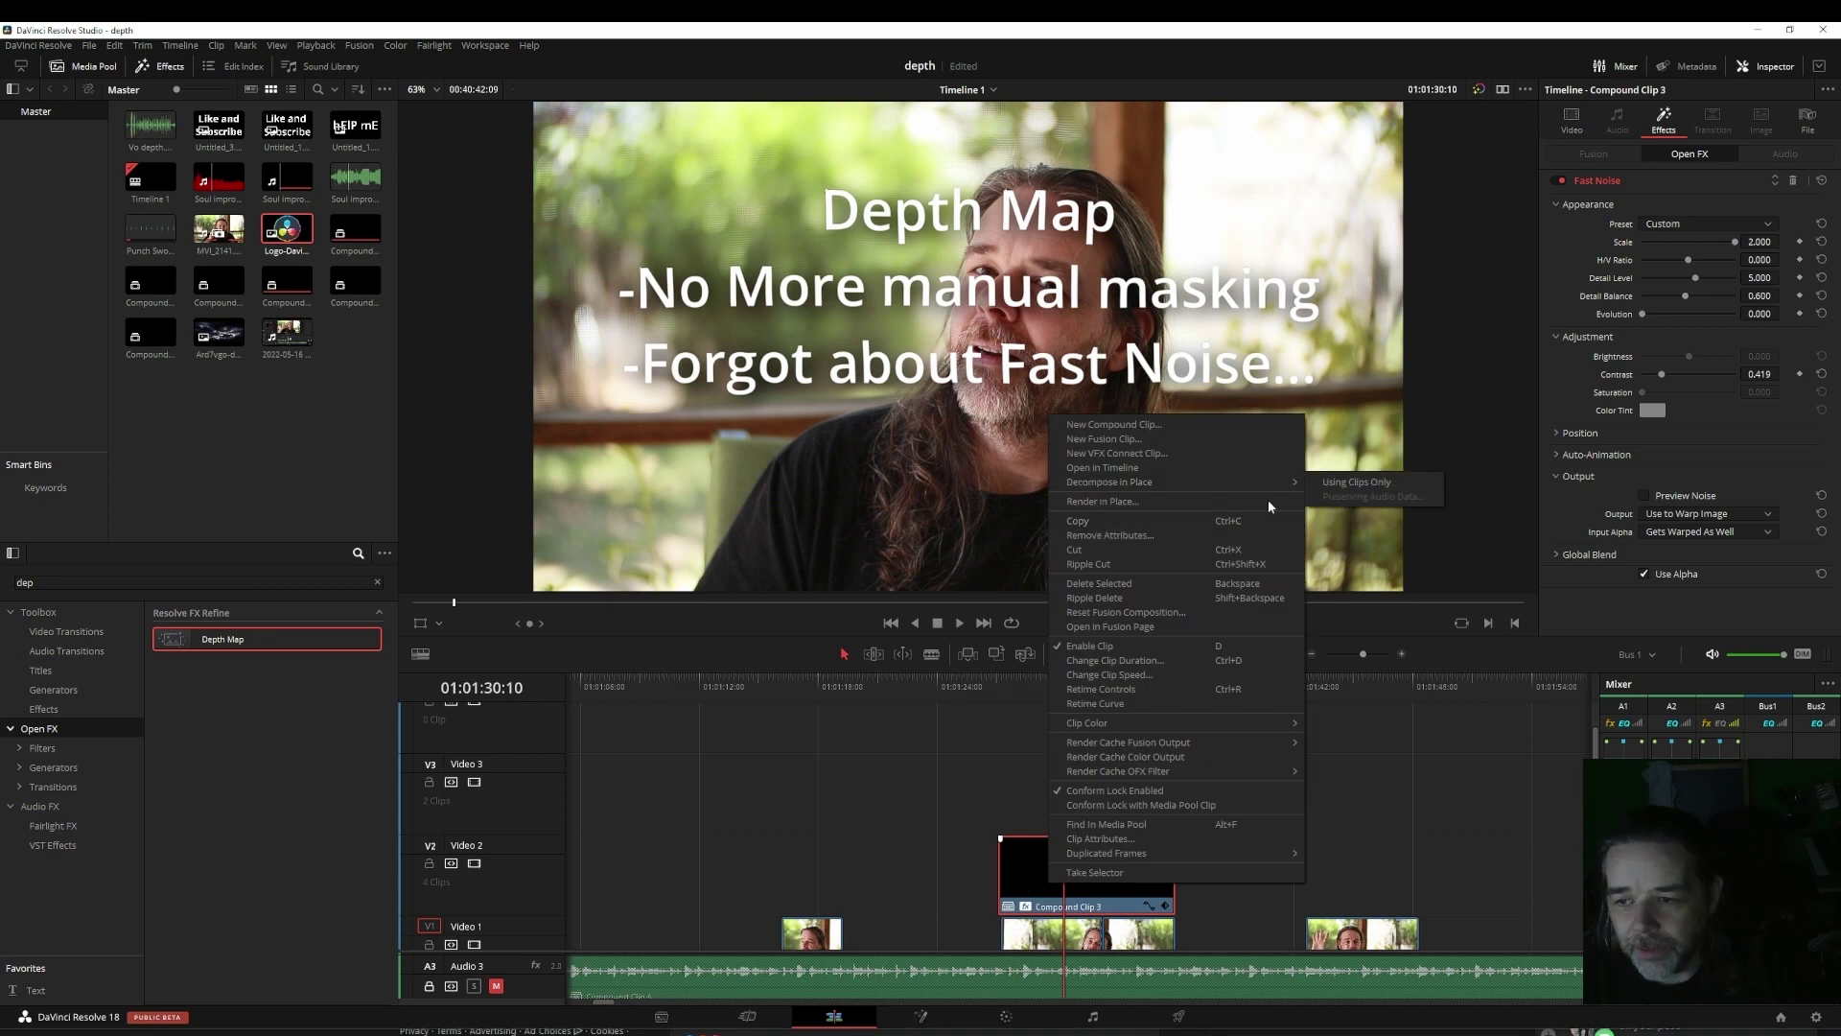
click(1356, 483)
drag(1039, 678, 1063, 677)
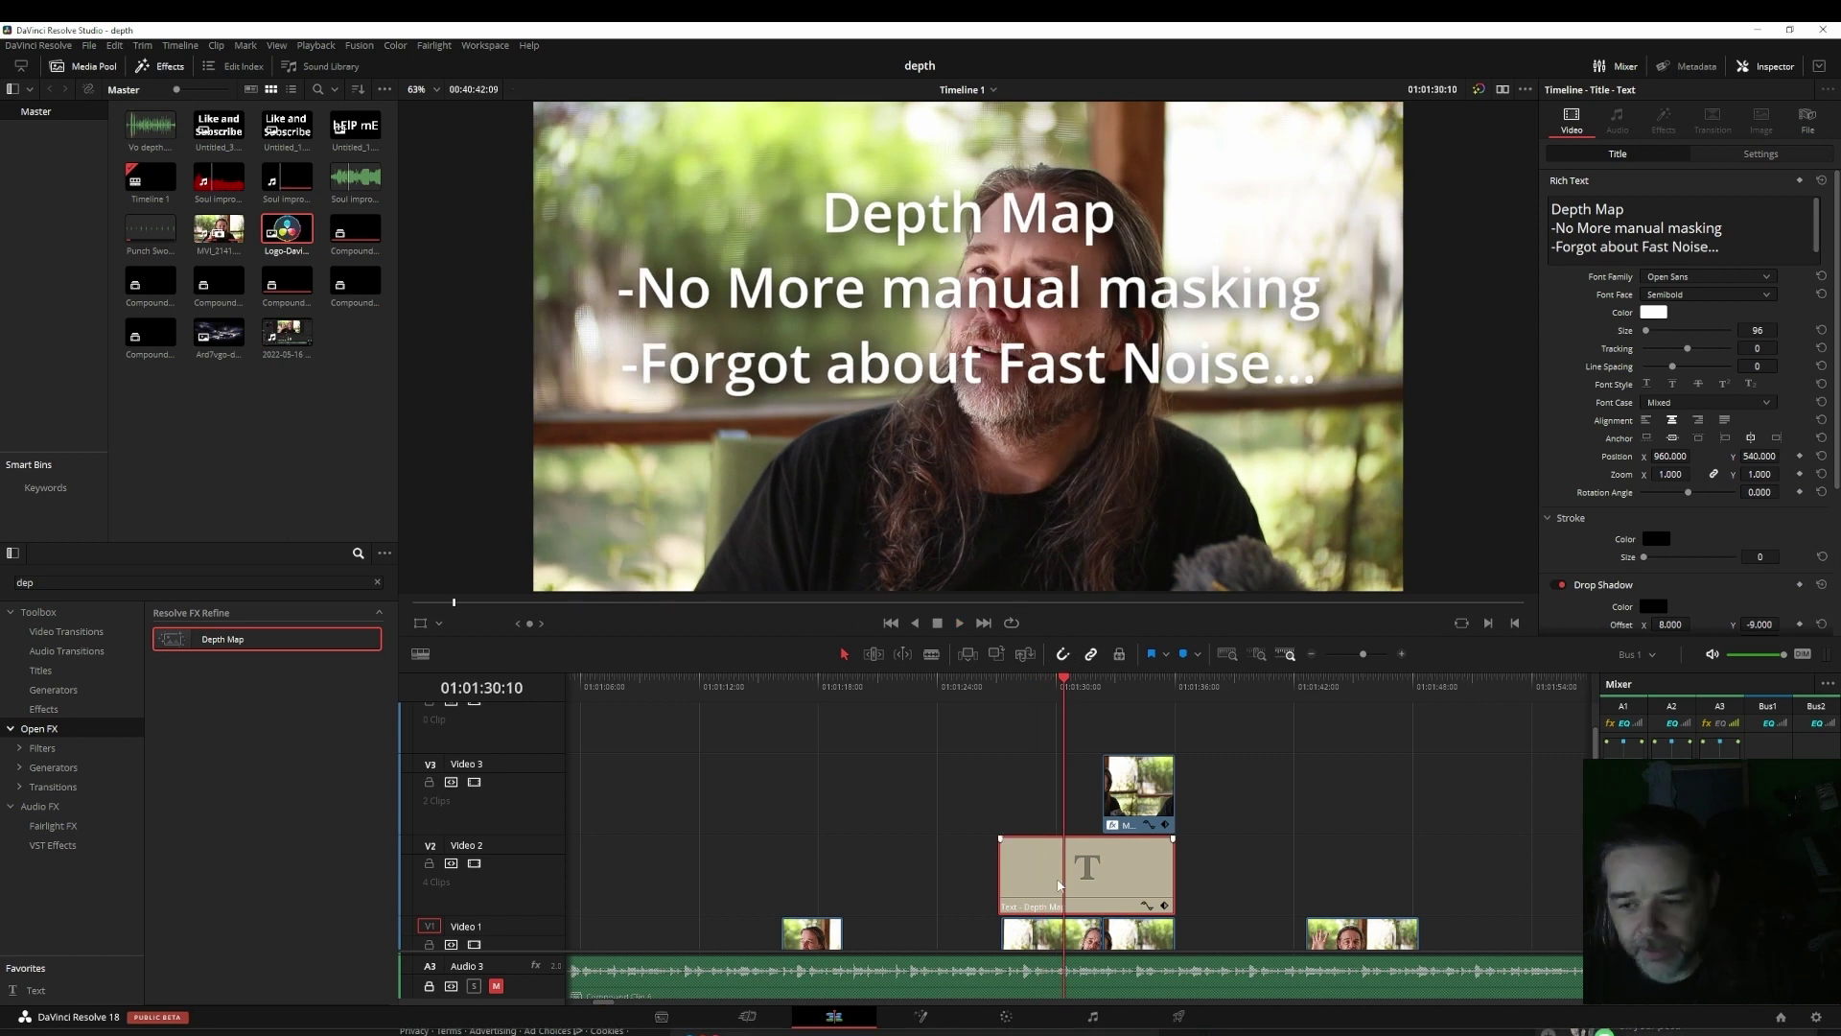
key(space)
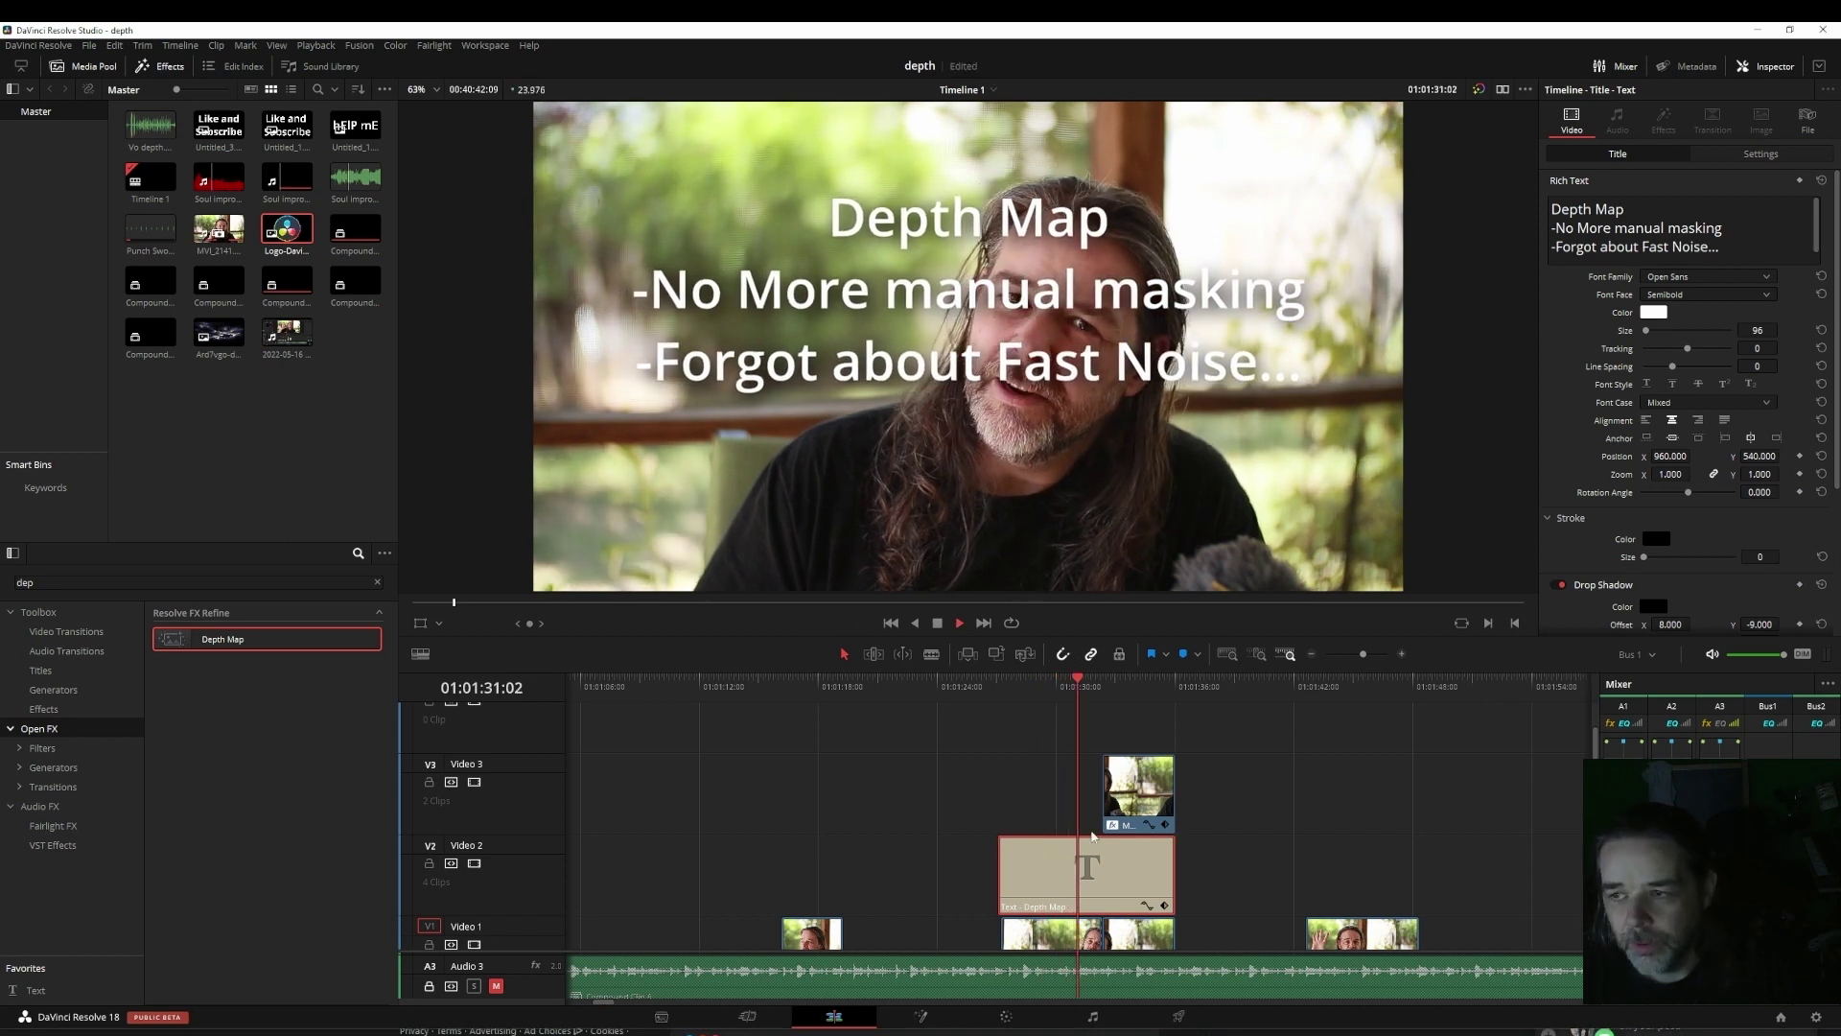
Step: Stop playback and make a new compound clip from the Video 2 title, keeping the suggested name
right_click(1090, 874)
click(1054, 872)
right_click(1043, 872)
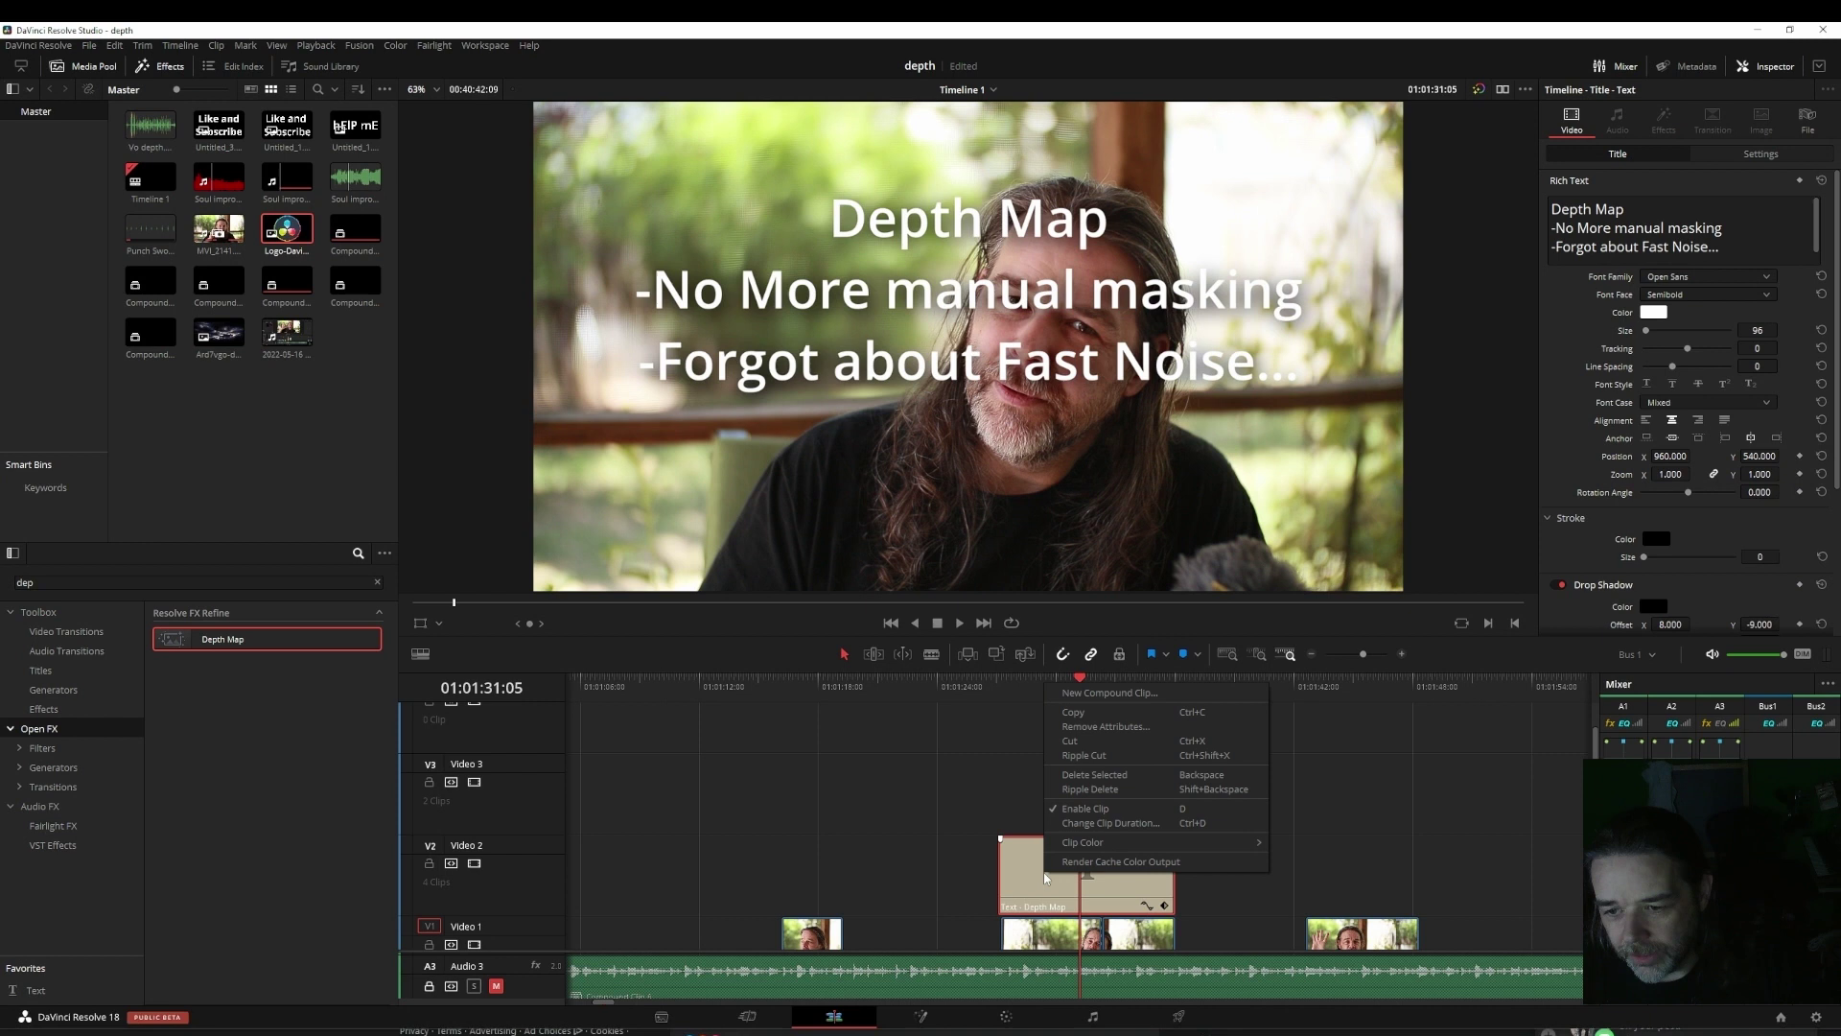
click(1098, 698)
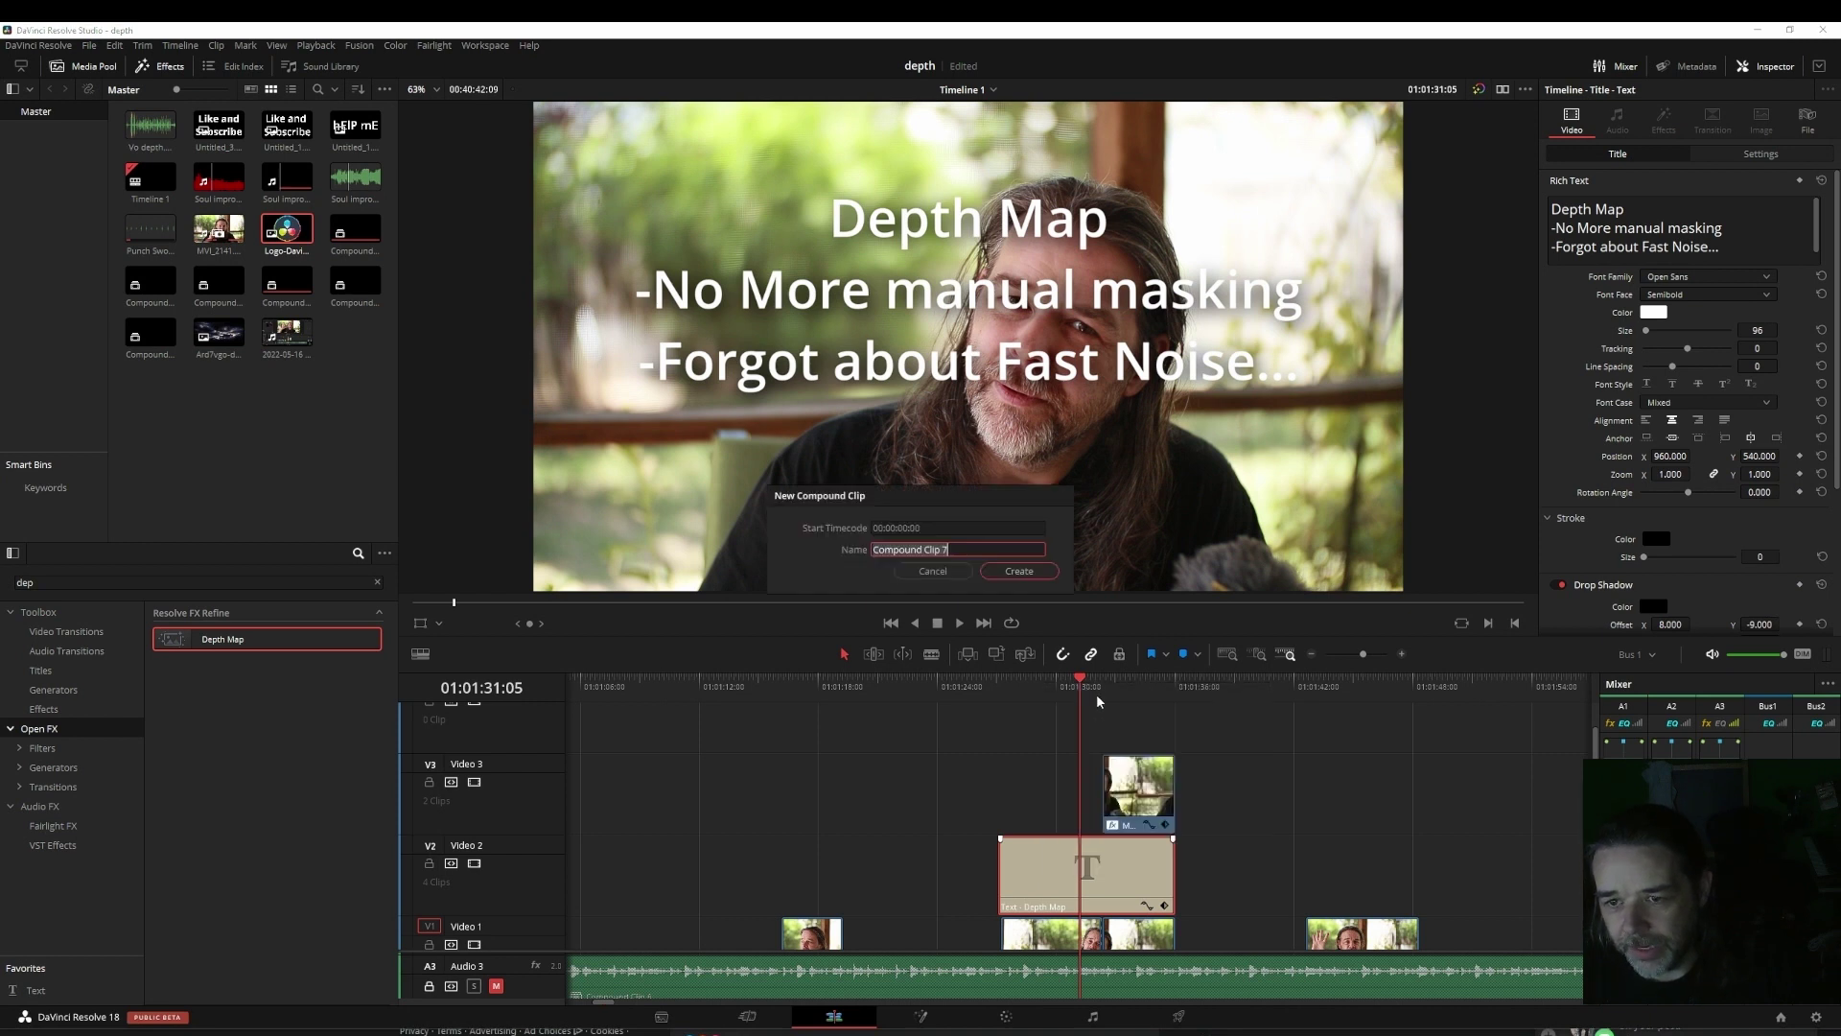
click(1018, 572)
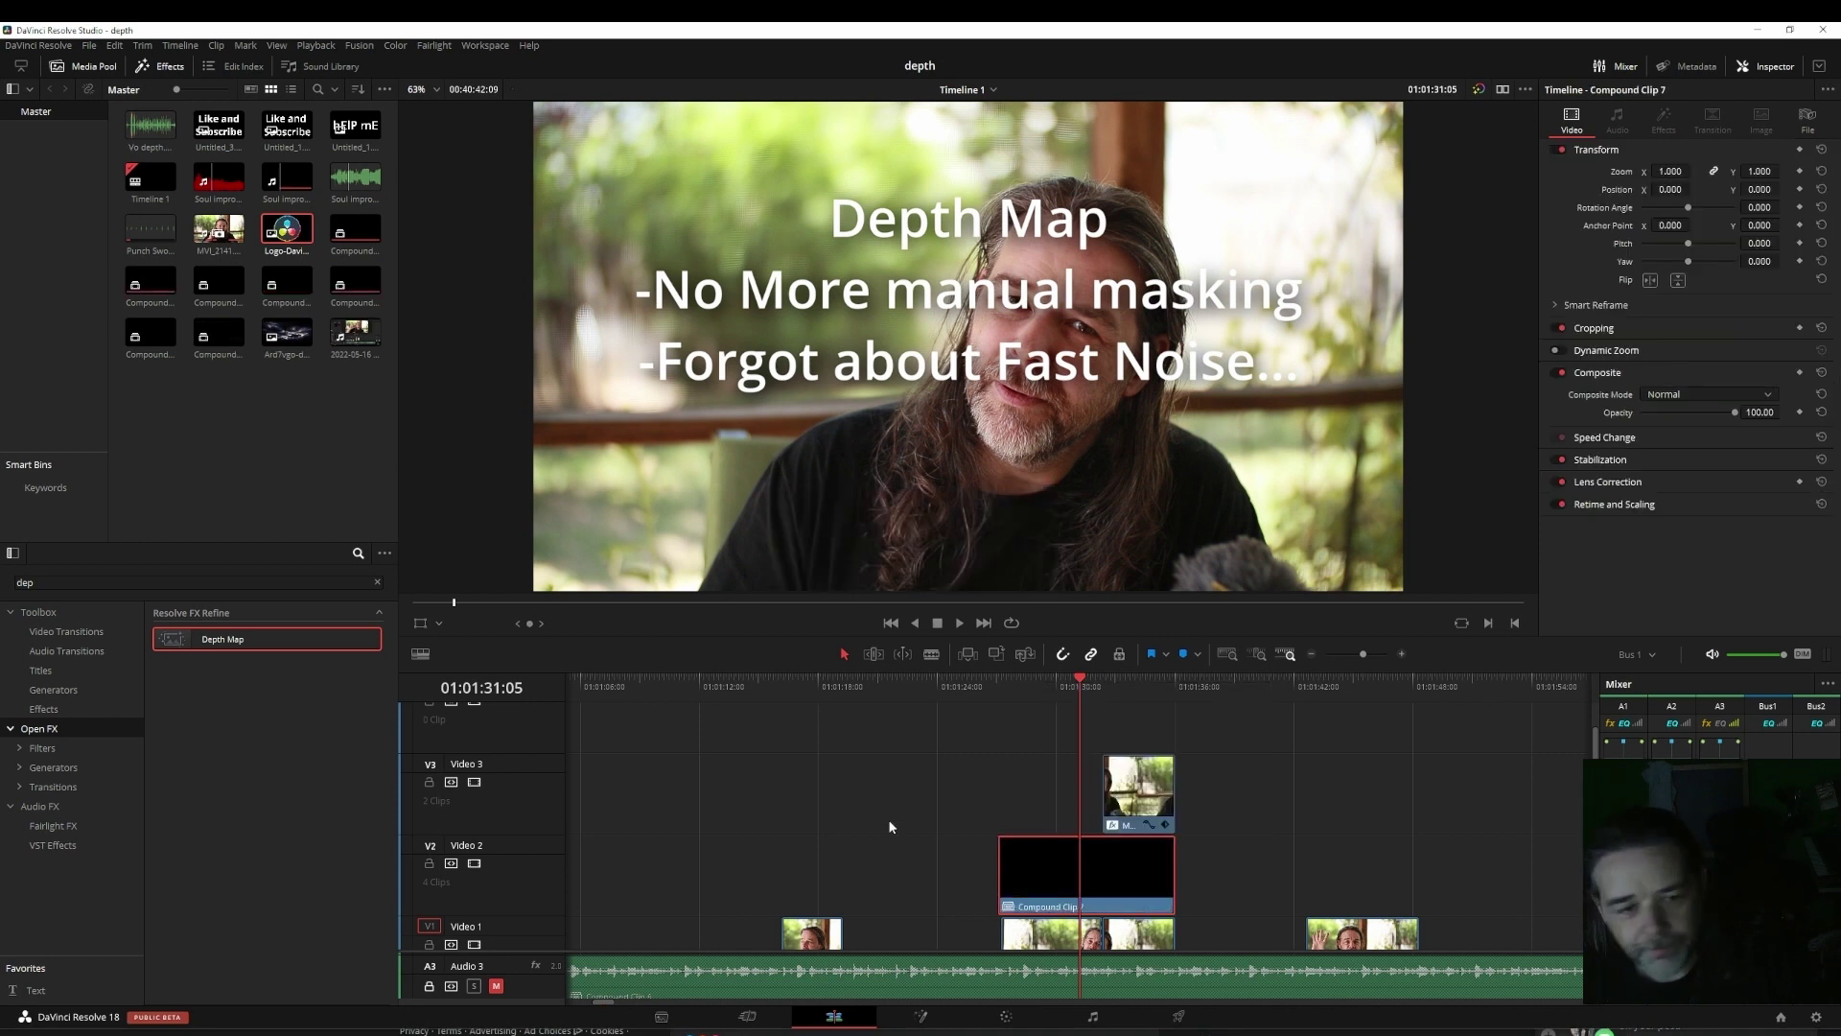
Step: Apply the Fast Noise effect to the title's new compound clip, set its preset to Water Surface, and play the result
double_click(113, 585)
text(fast)
drag(221, 650, 1072, 881)
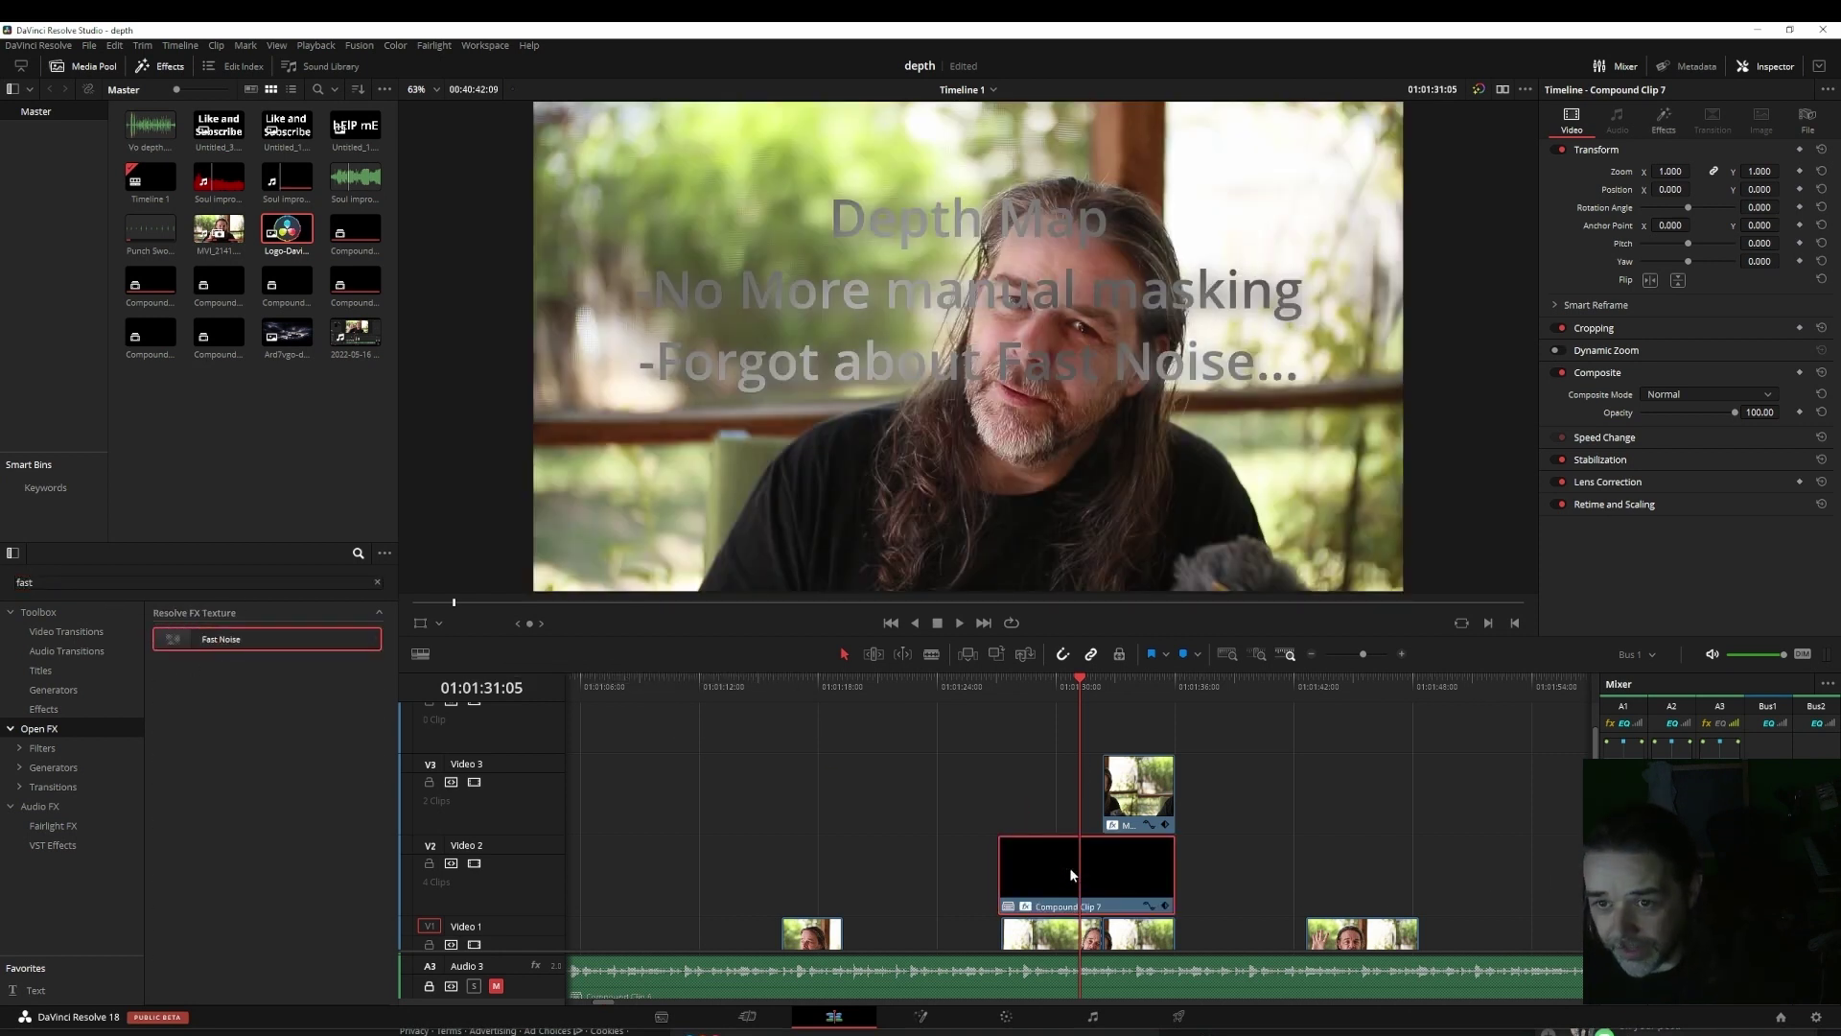
click(1664, 123)
click(1681, 226)
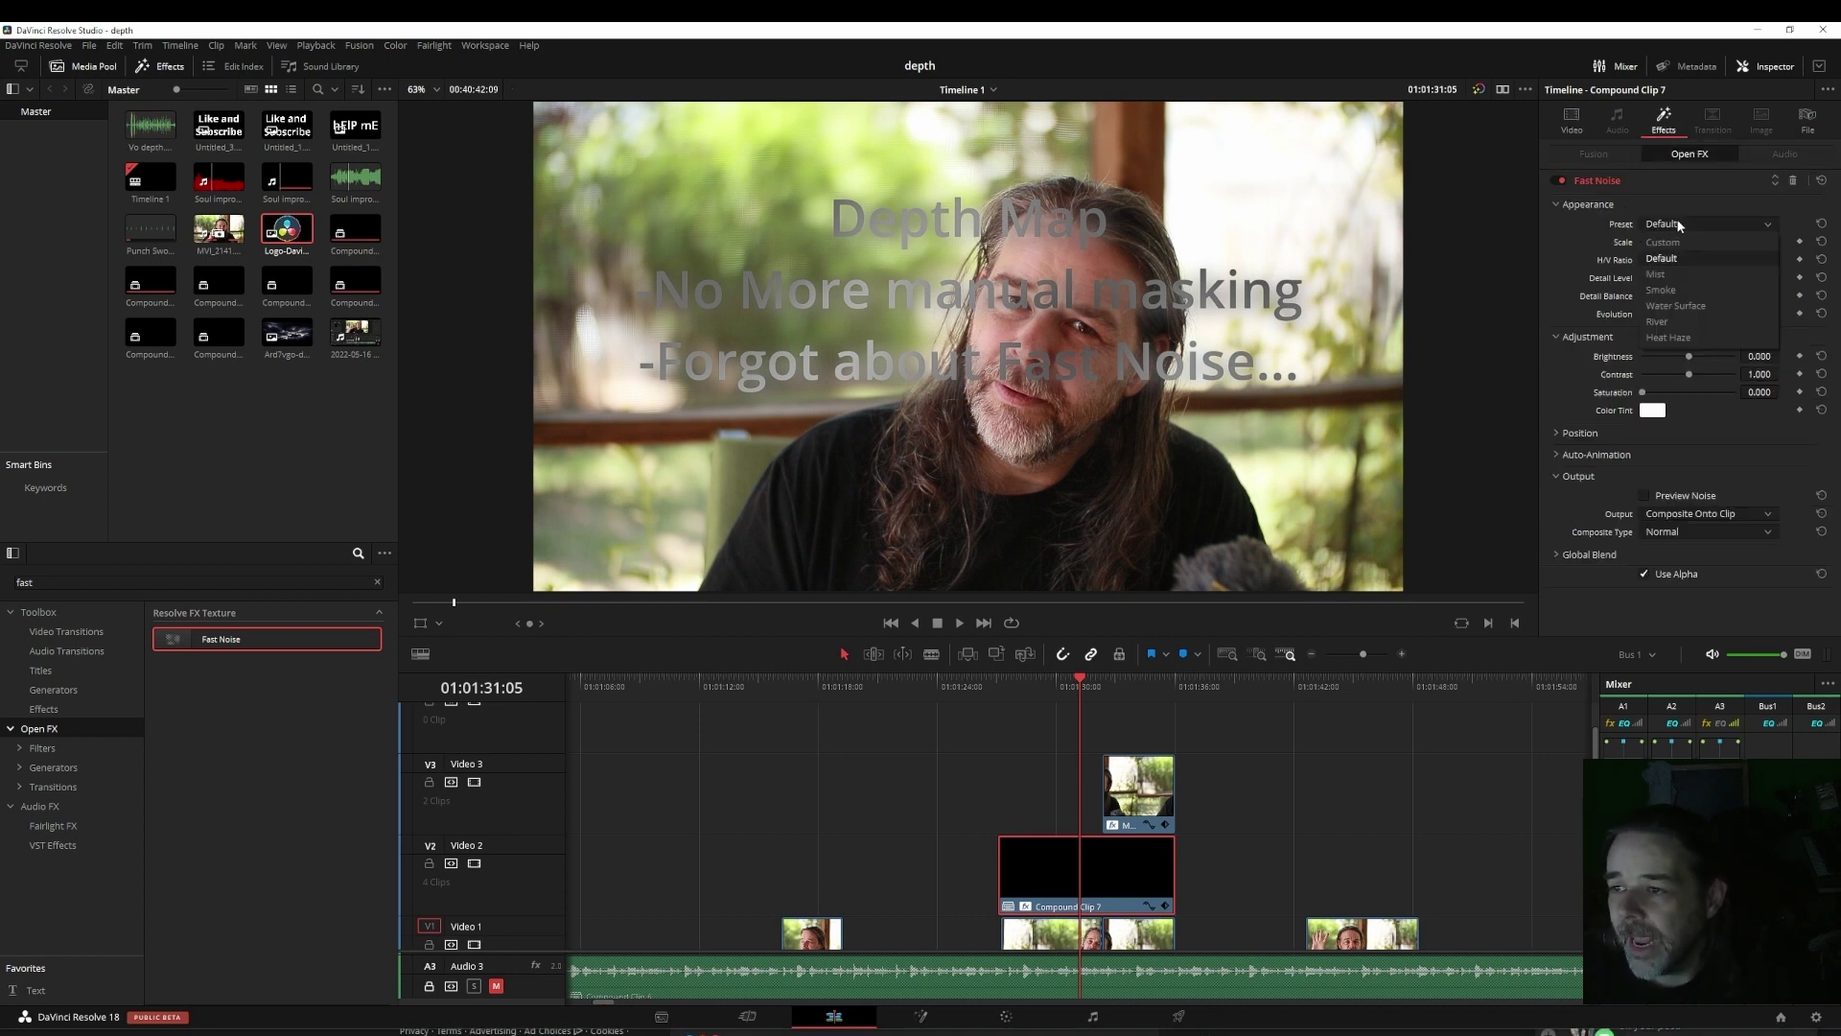
click(1674, 306)
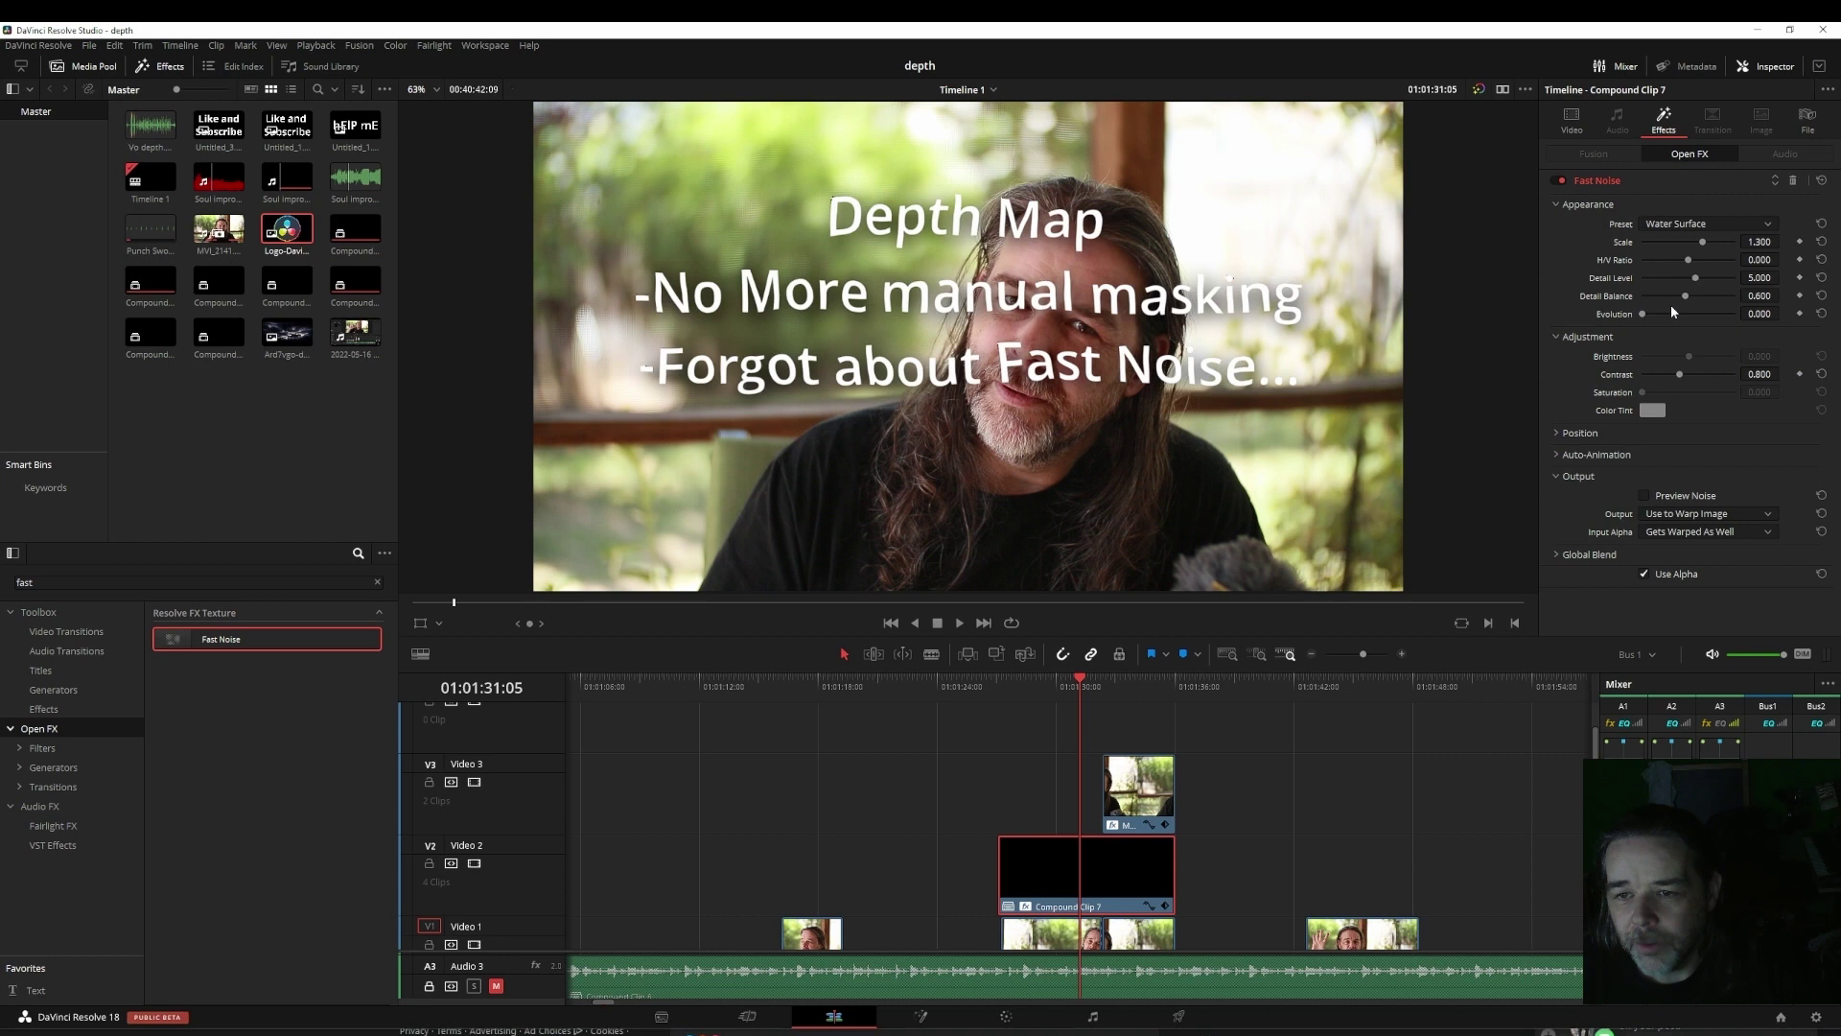
key(space)
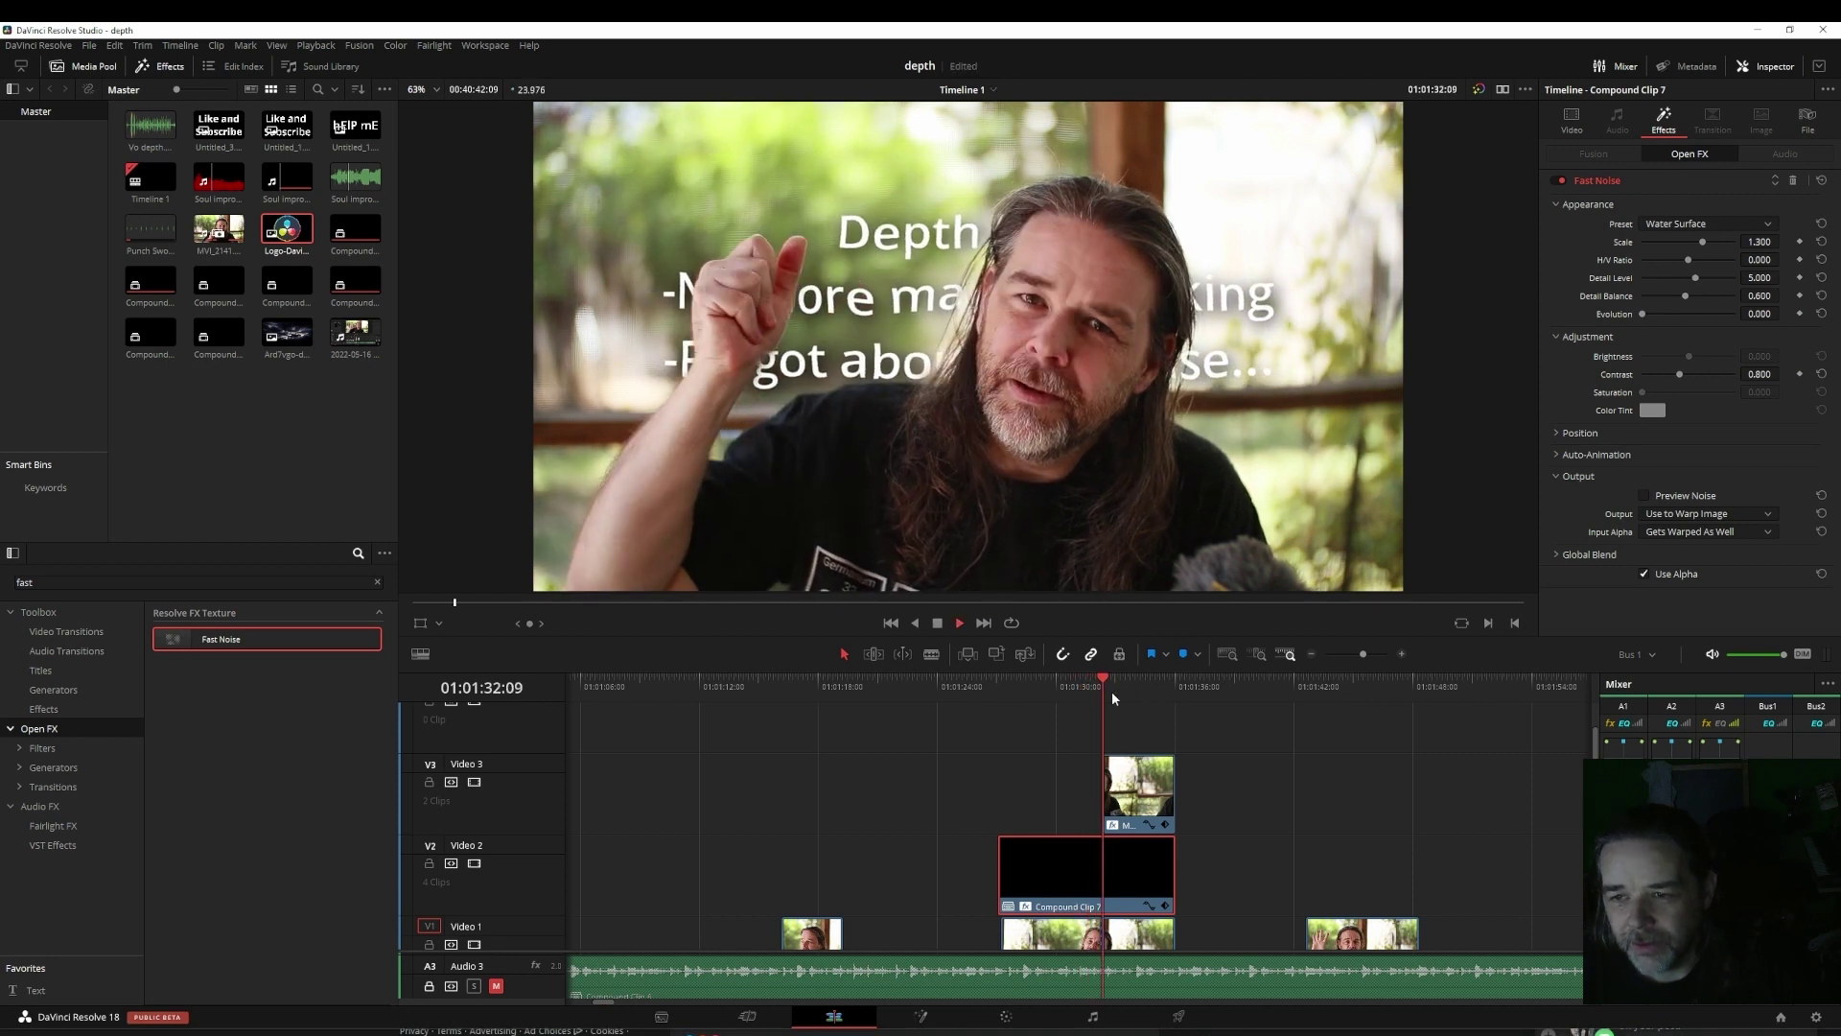
Step: Set the title's Fast Noise Evolution to 0.659 and Detail Balance to 0.250, and replay the title section
click(1052, 691)
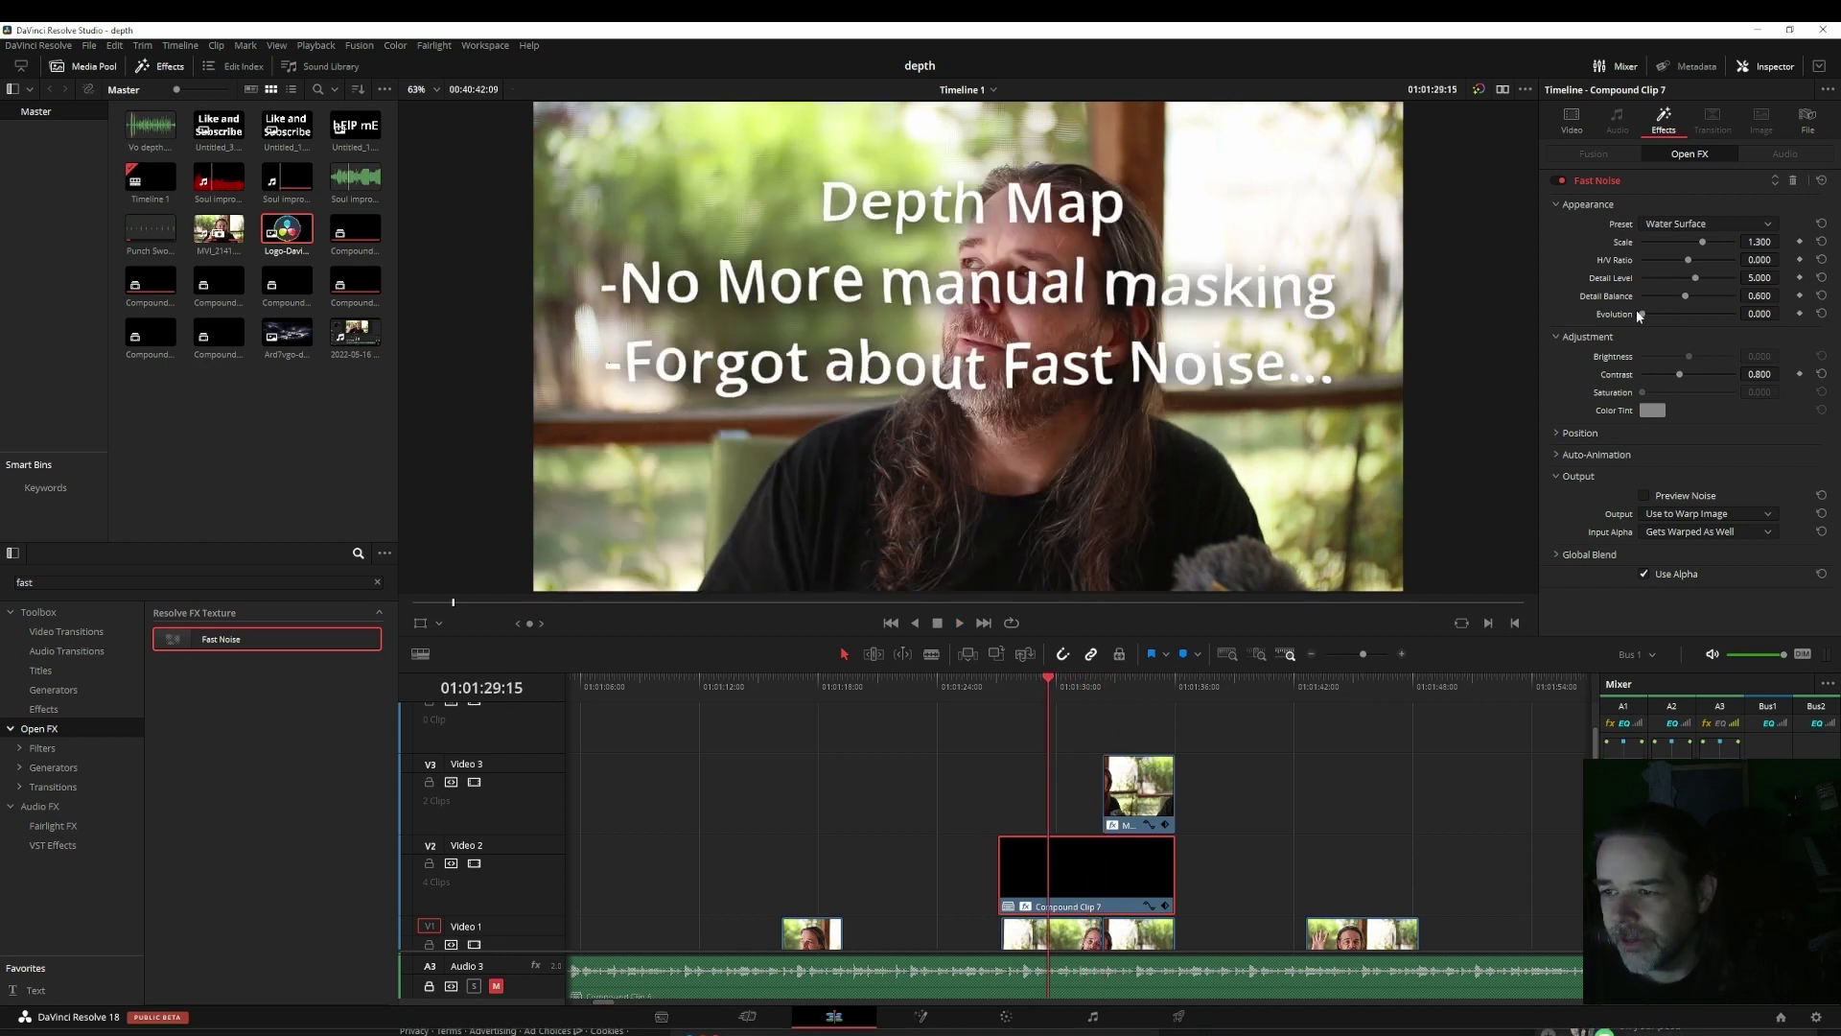
mouse_move(1655, 312)
mouse_down()
mouse_move(1748, 312)
mouse_move(1644, 298)
mouse_up()
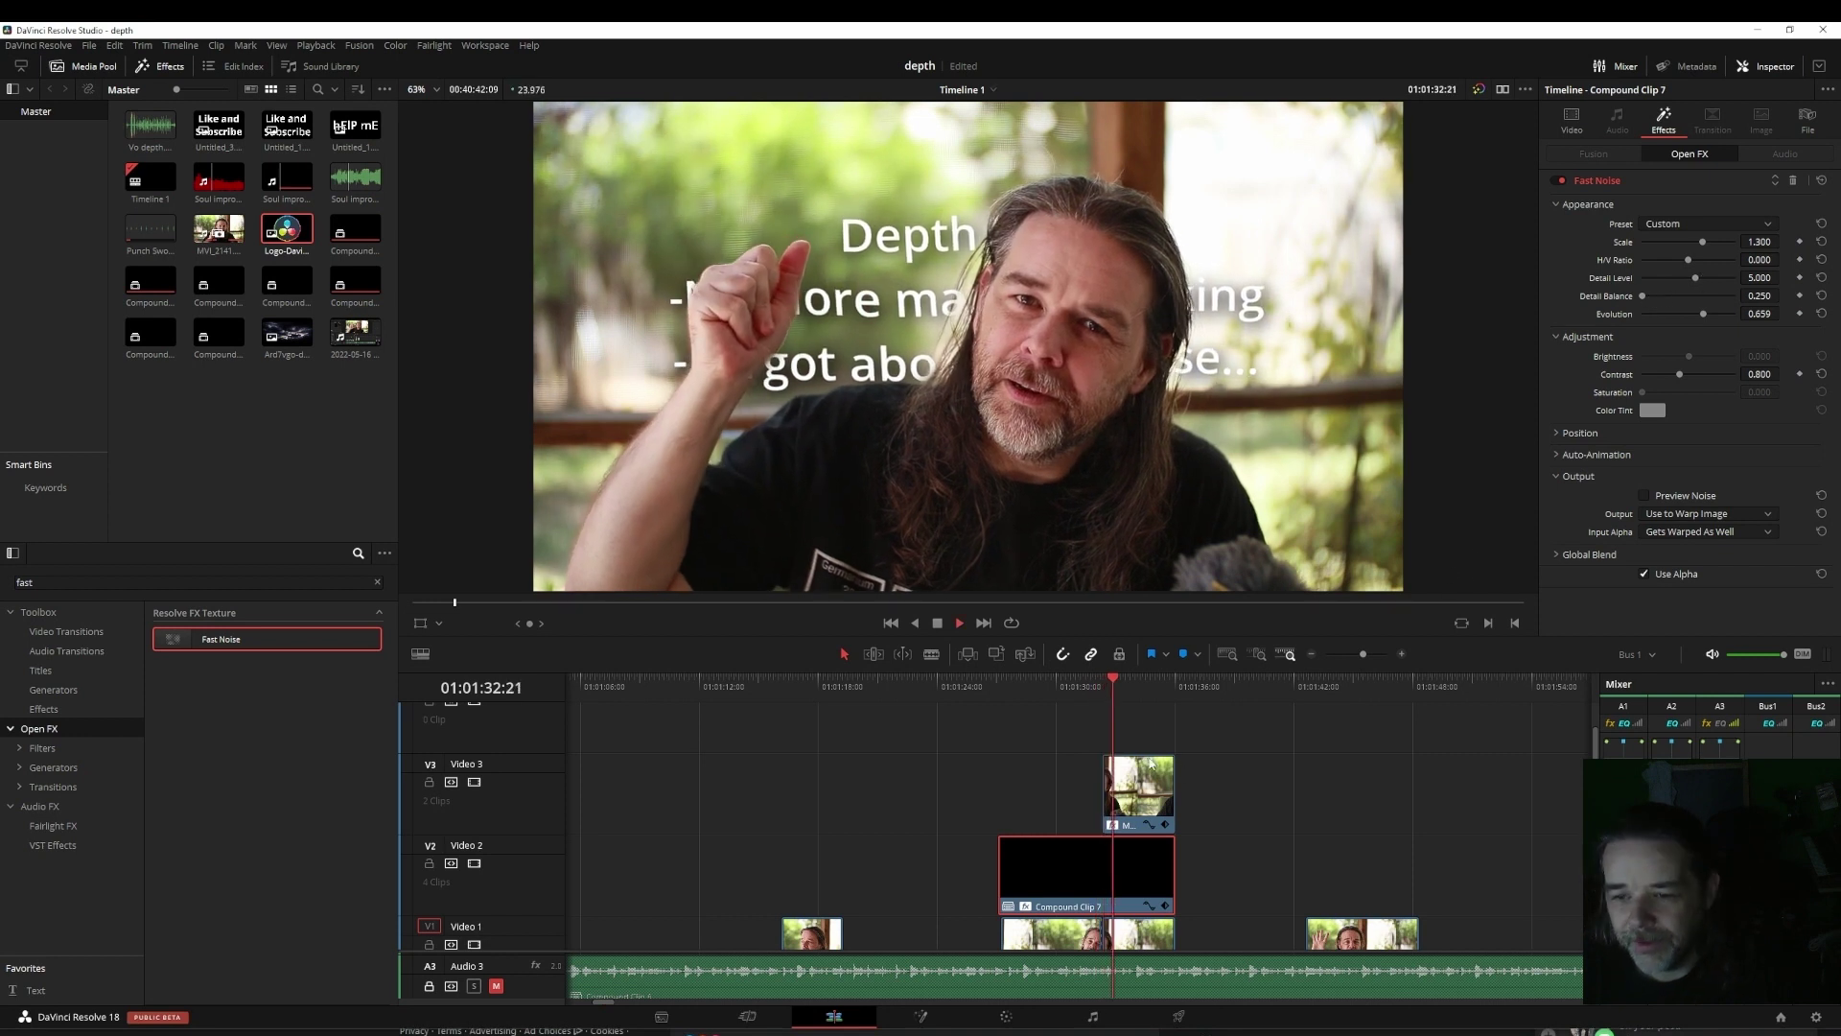
click(1068, 690)
Step: Apply Fast Noise to the Video 1 clip beneath the title, with the Water Surface preset and an adjusted Evolution
click(1128, 683)
click(1136, 932)
drag(268, 638, 1135, 909)
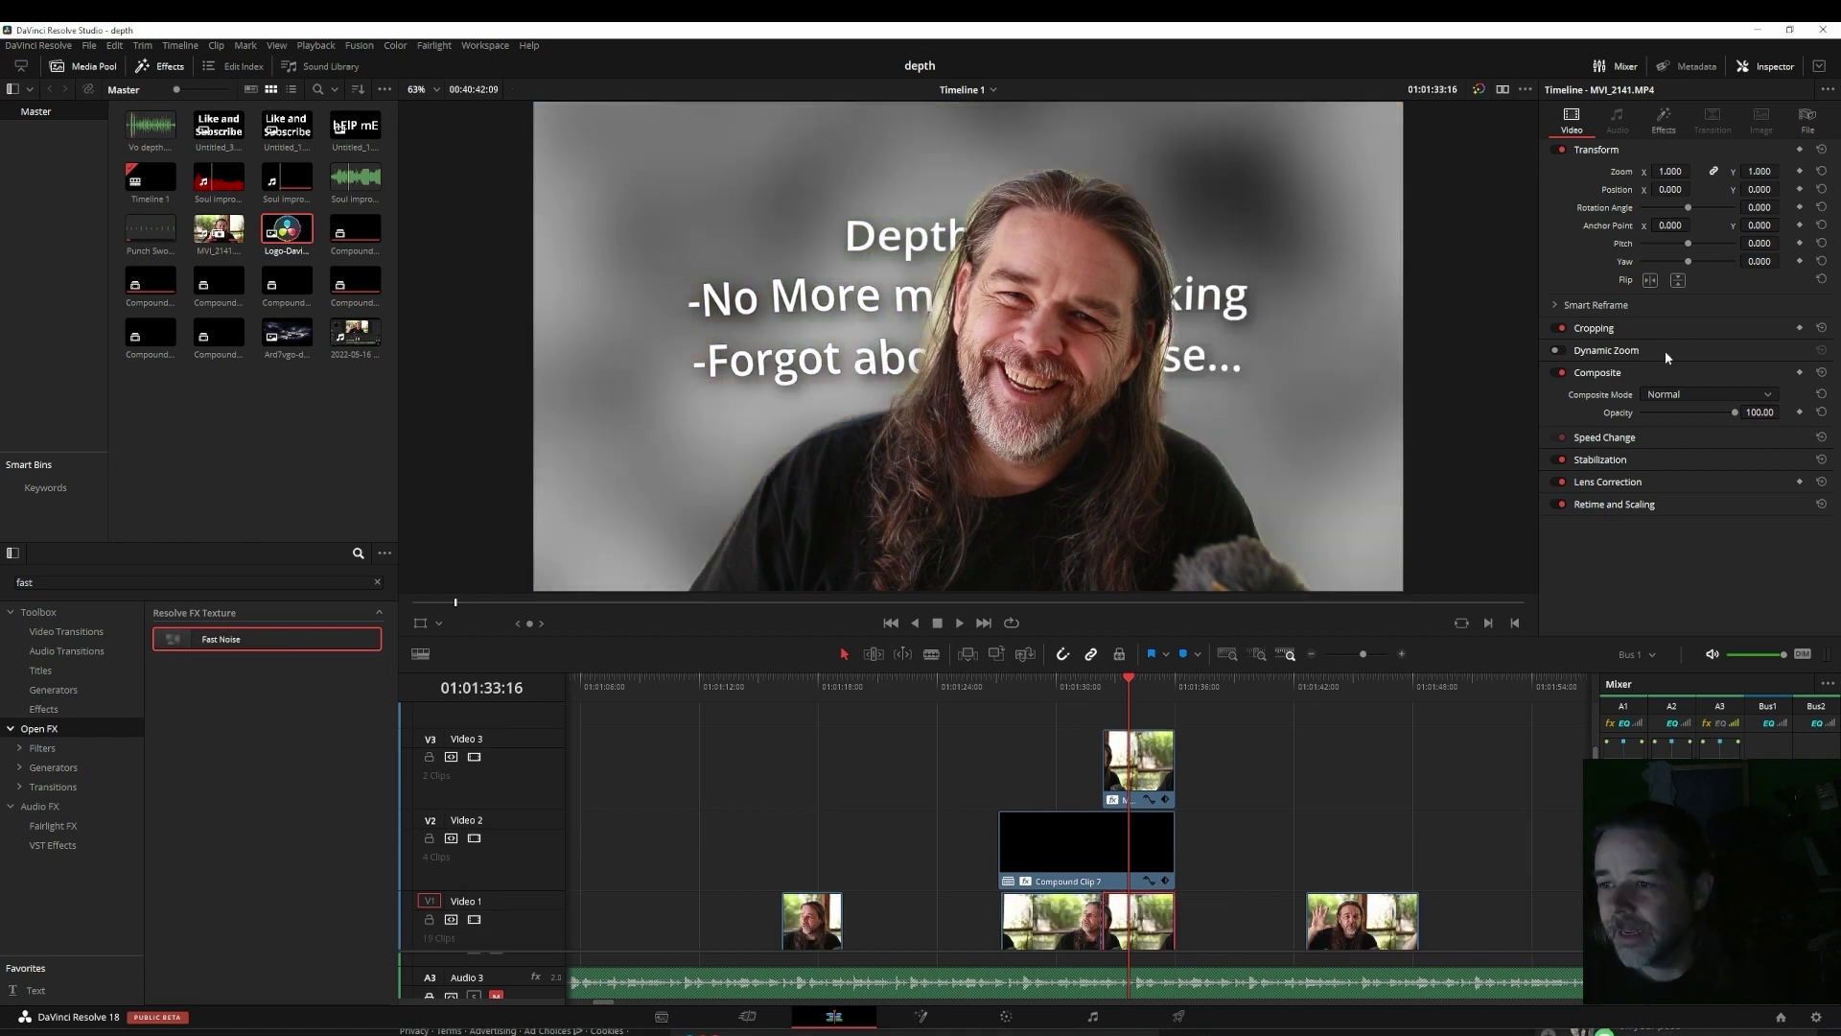
click(1663, 120)
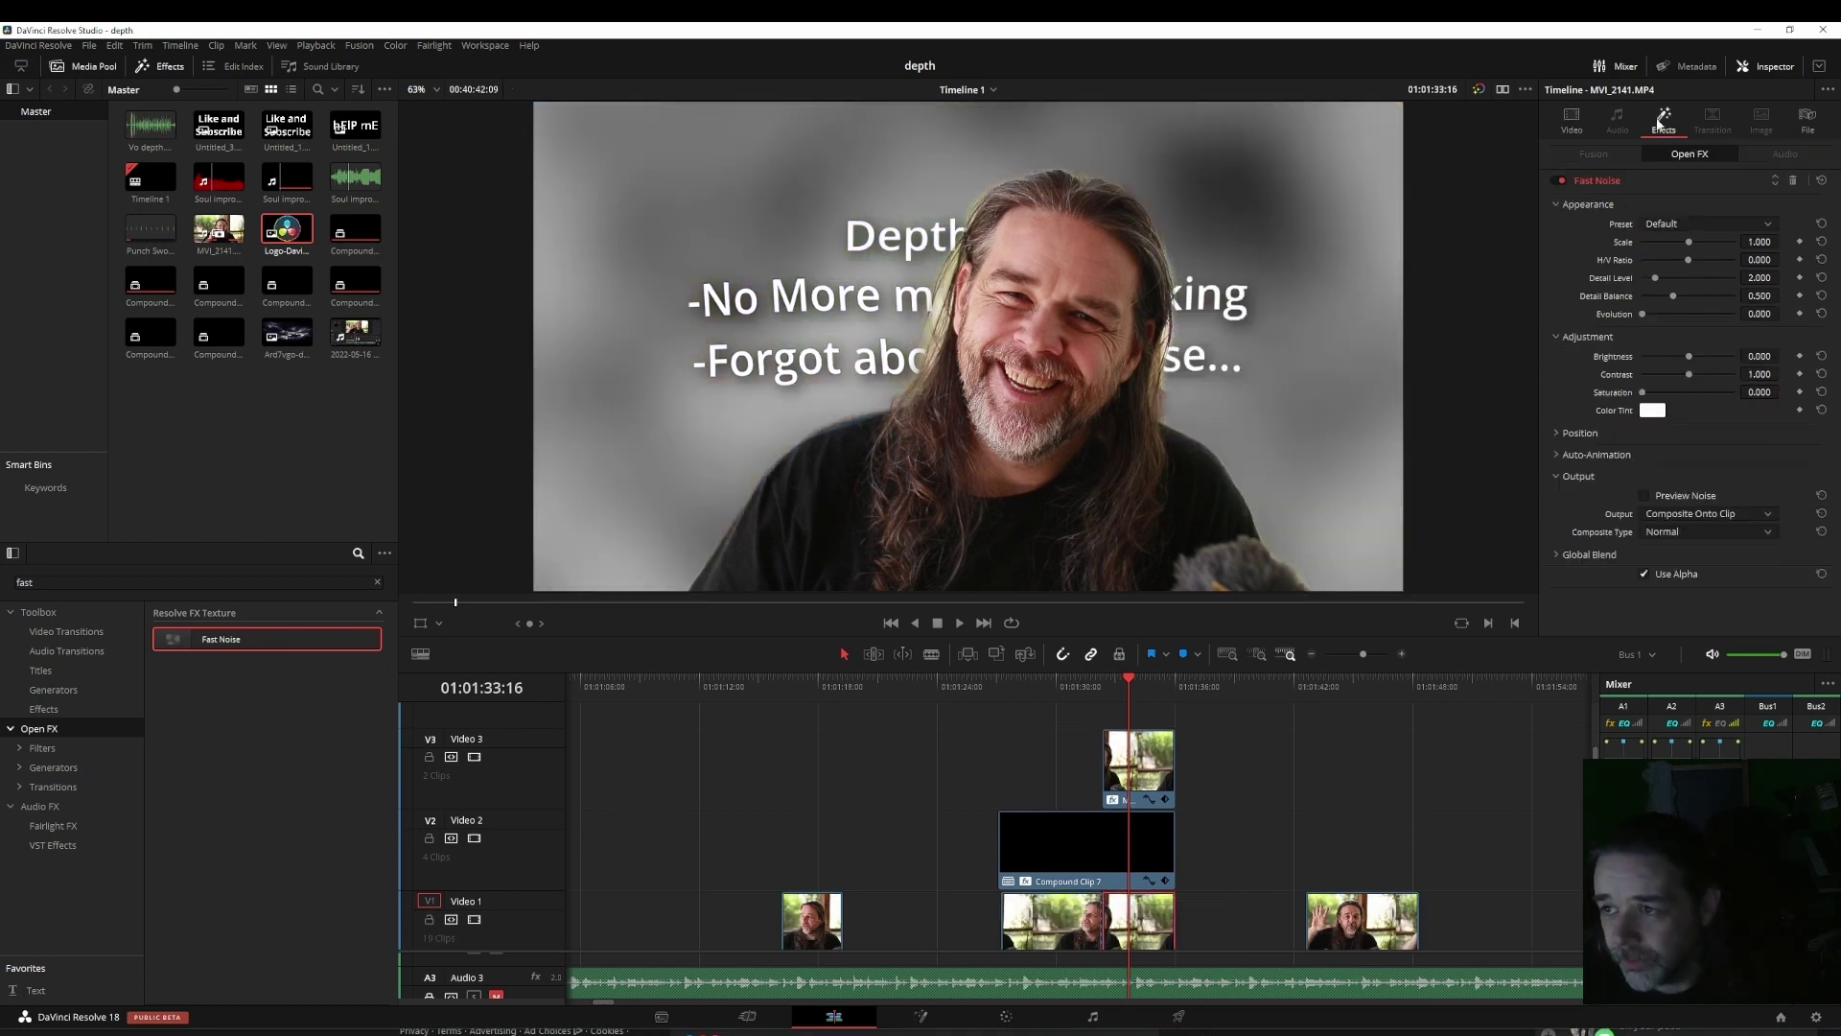
click(1674, 226)
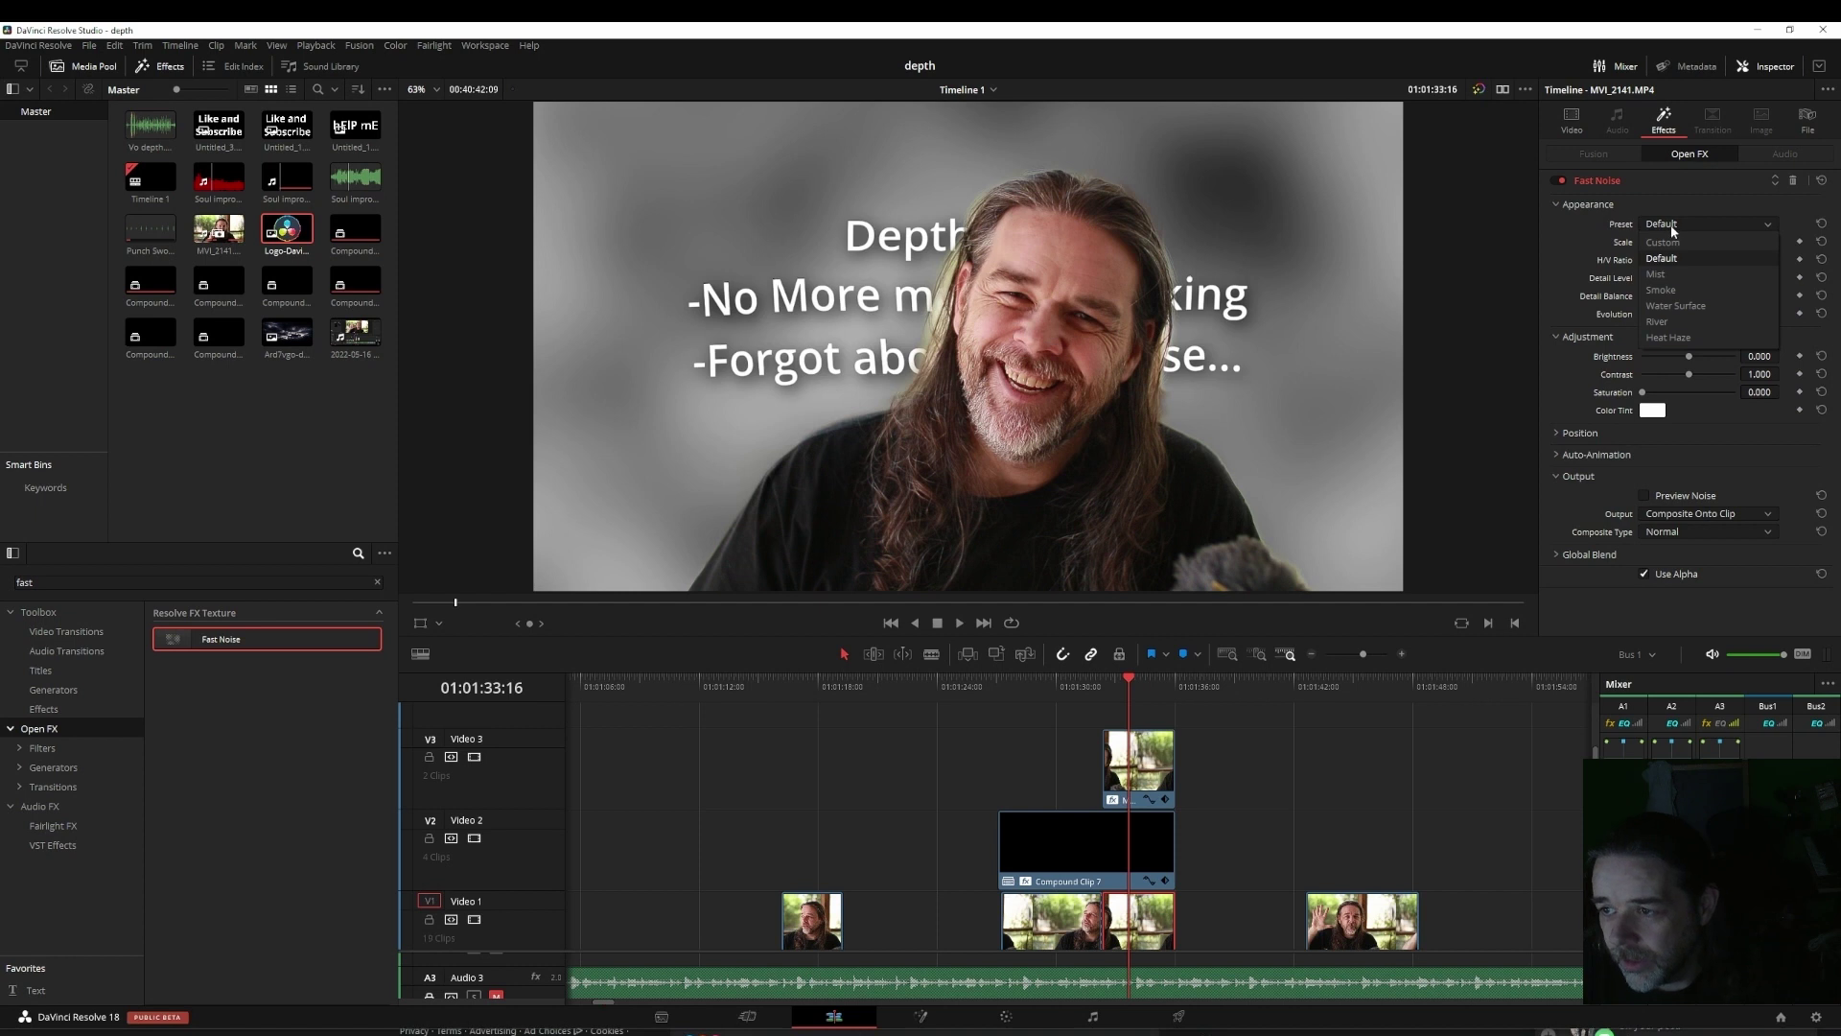
click(1673, 305)
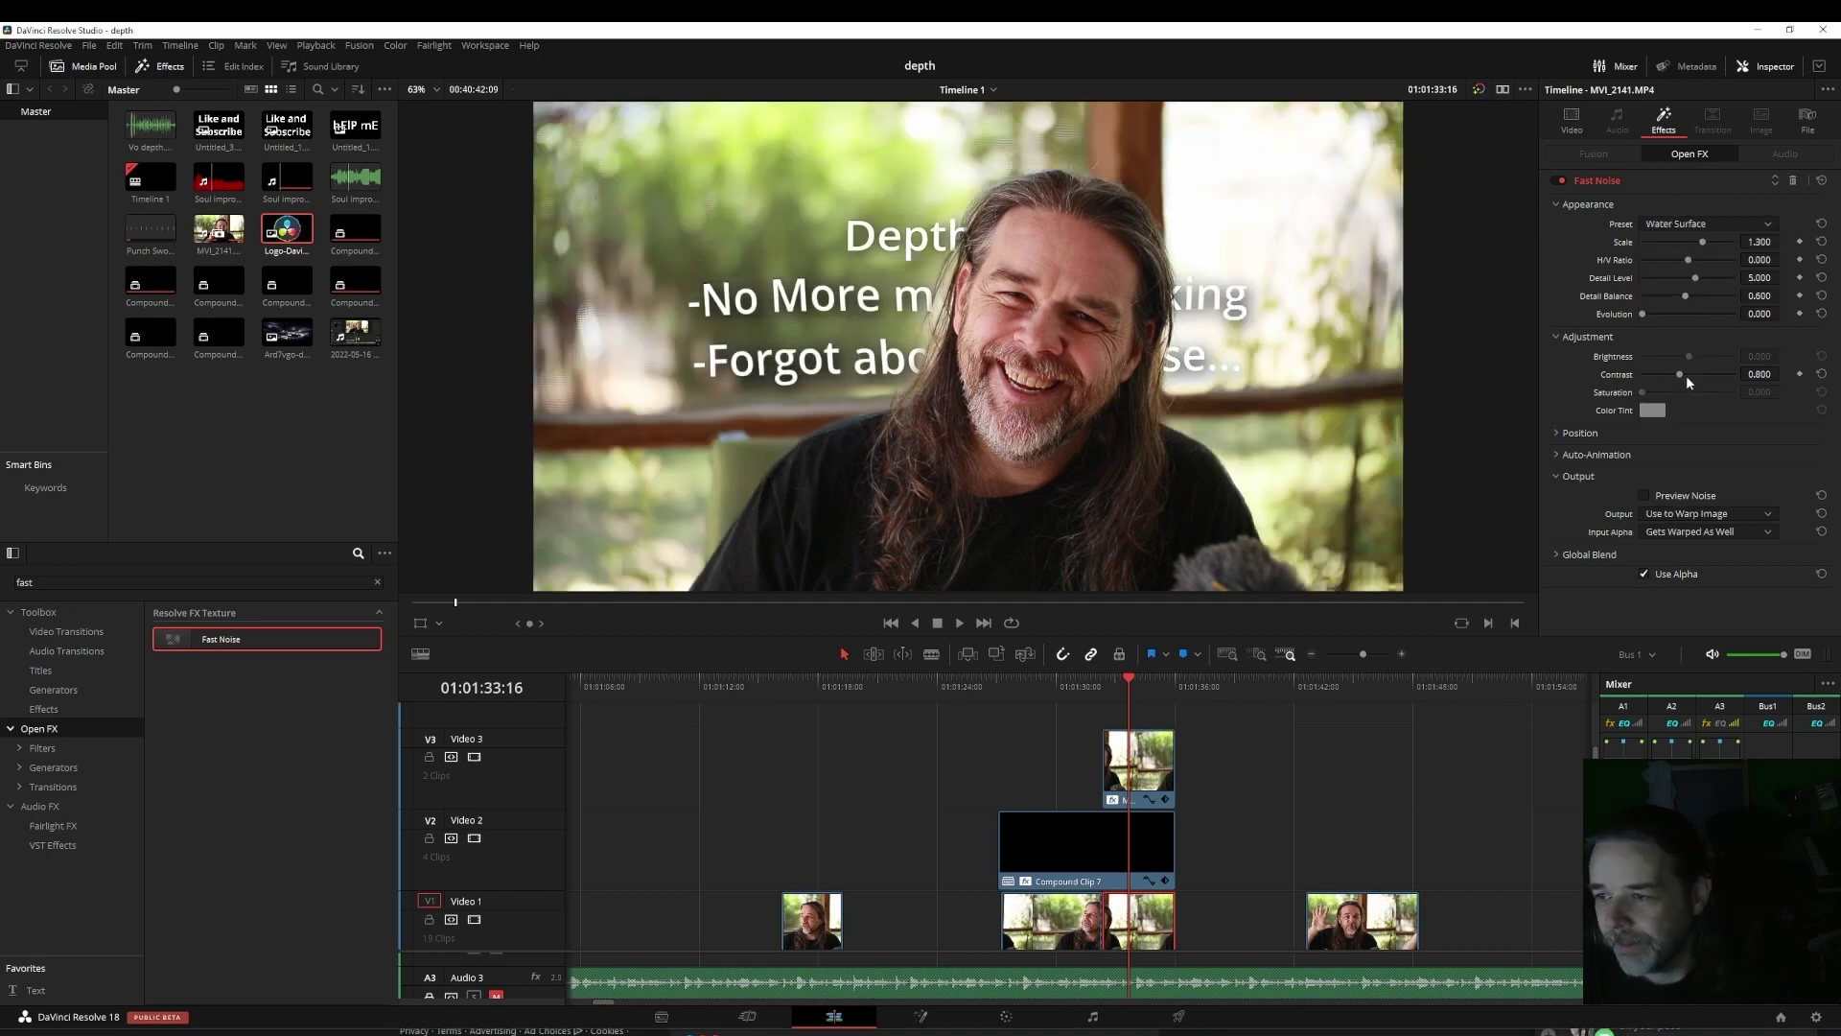
drag(1643, 313, 1740, 295)
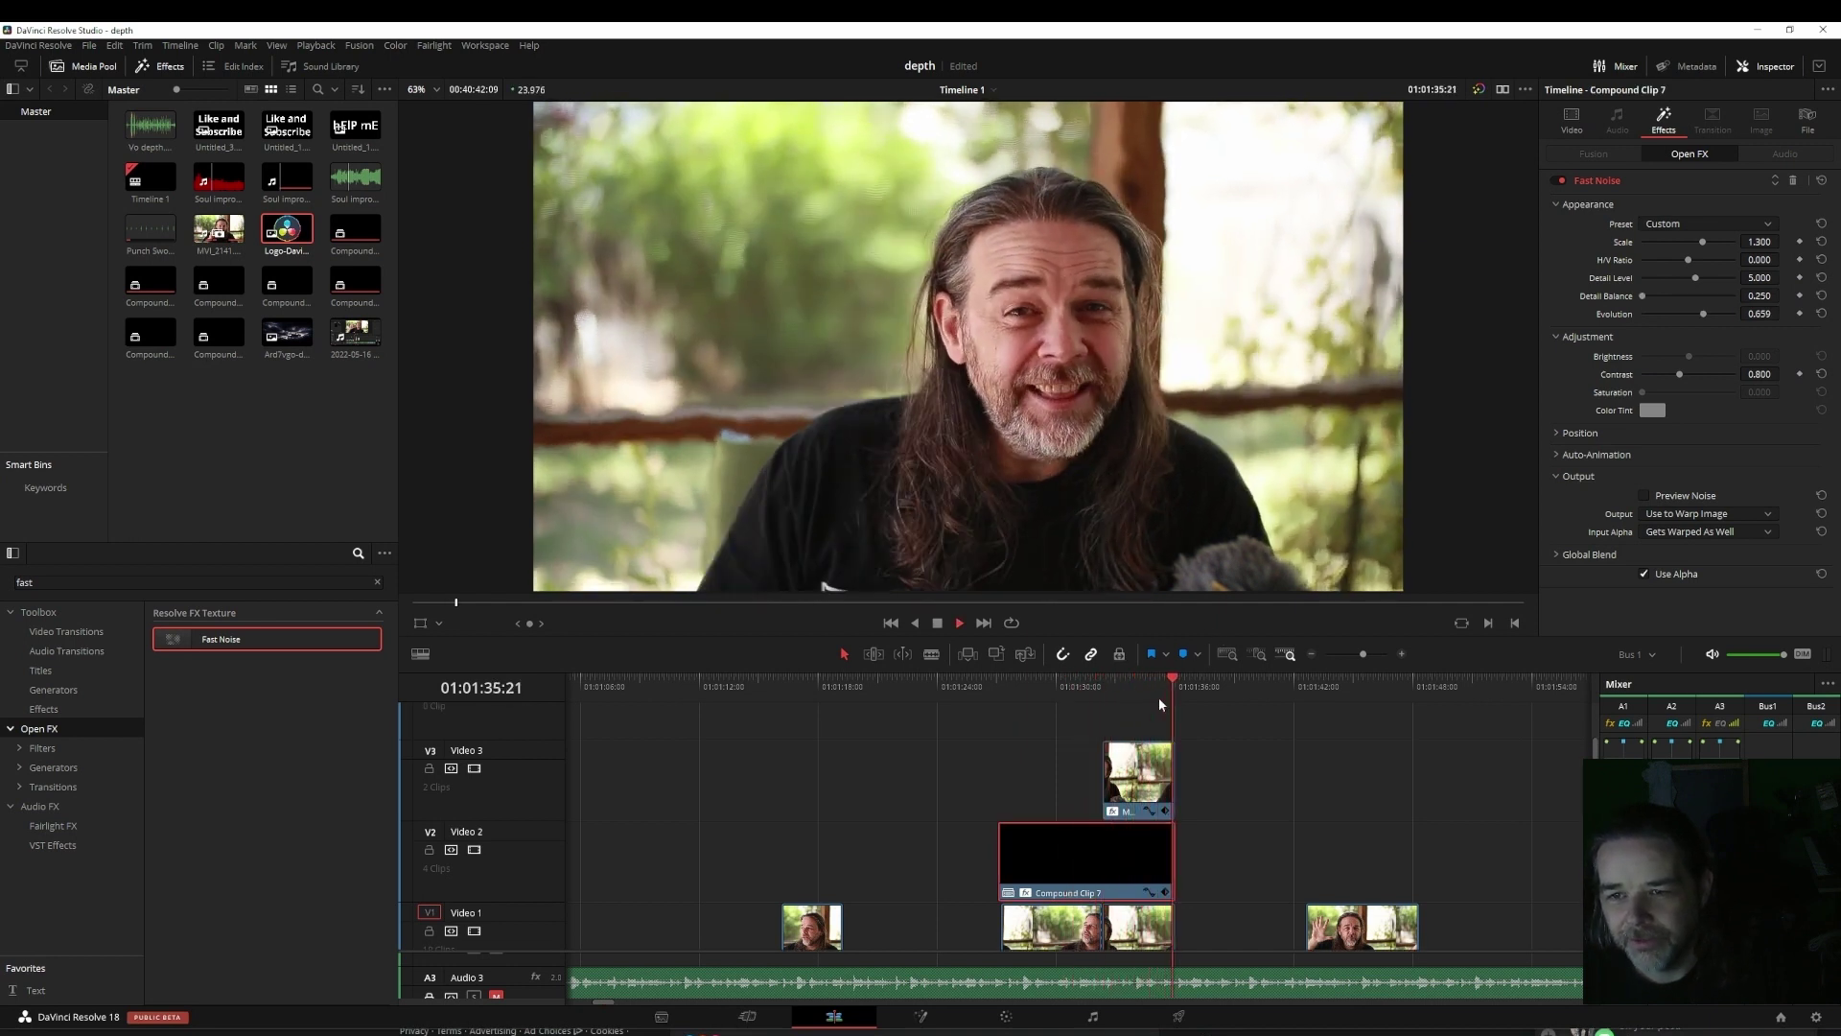
Step: Replay the title section from around the Video 3 copy's first frame to examine the title behind the man
click(1136, 683)
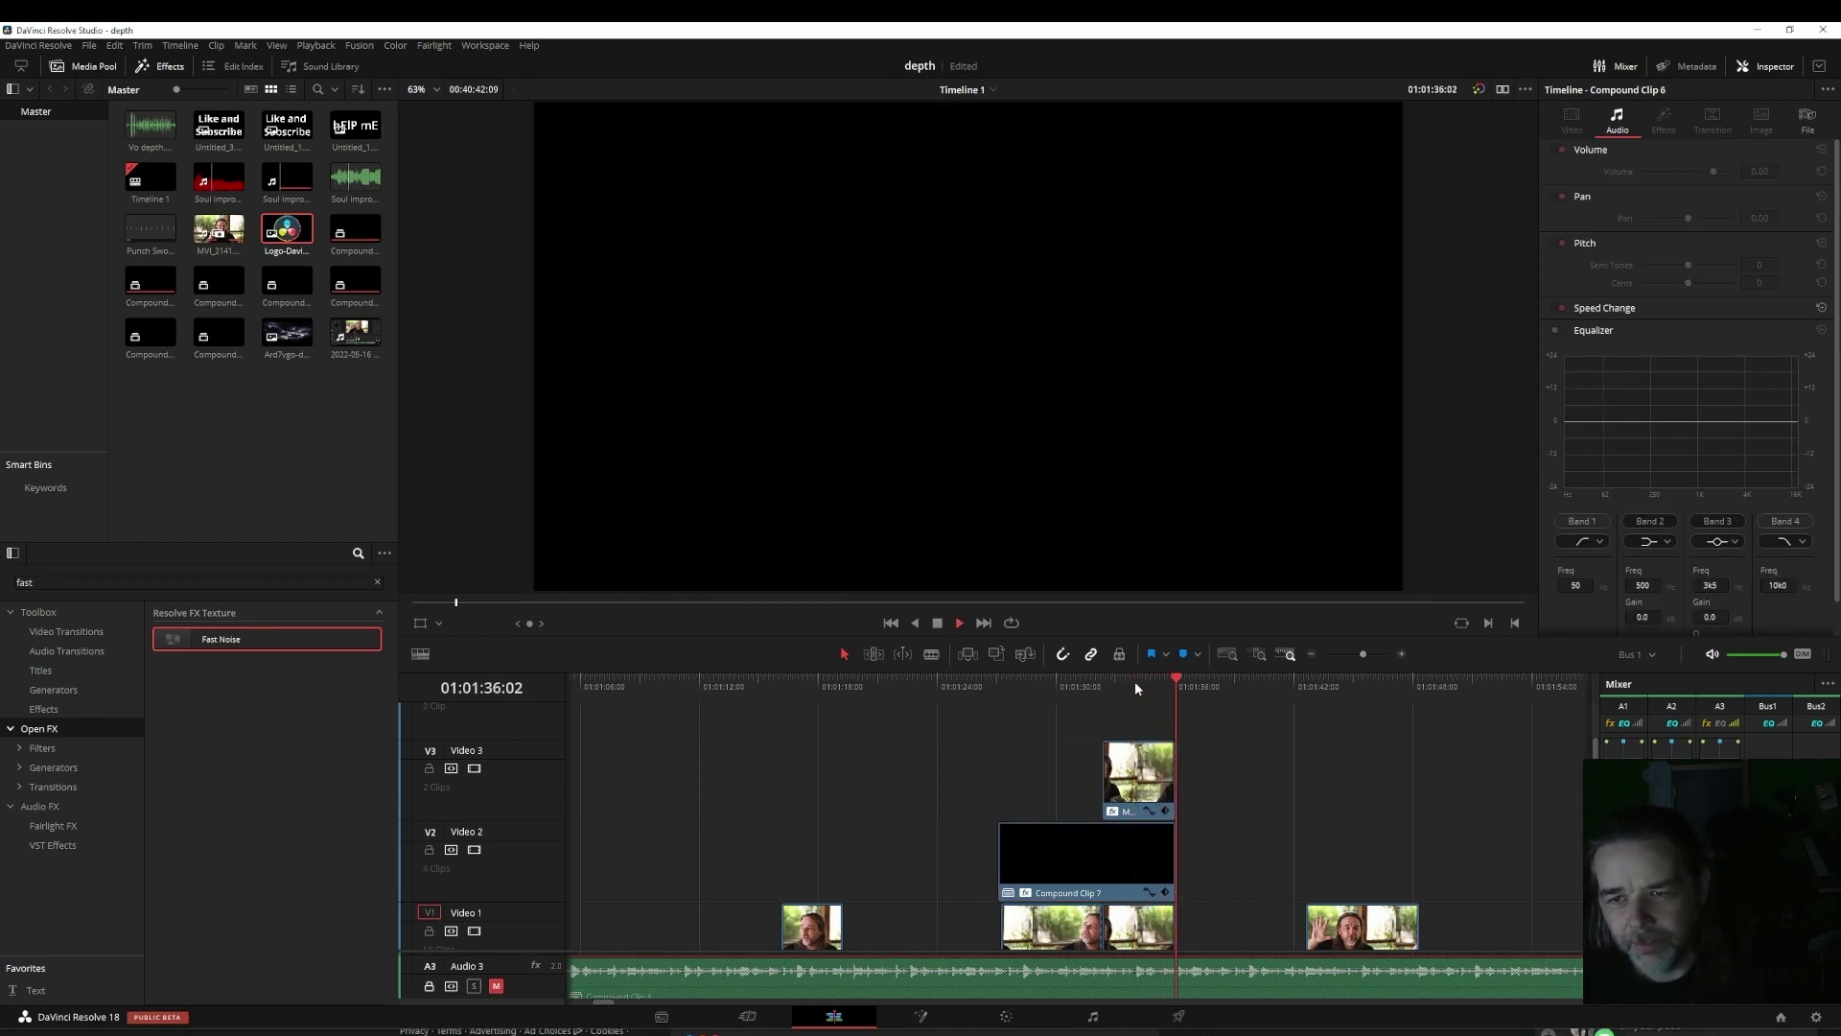
click(1104, 687)
key(space)
click(1139, 772)
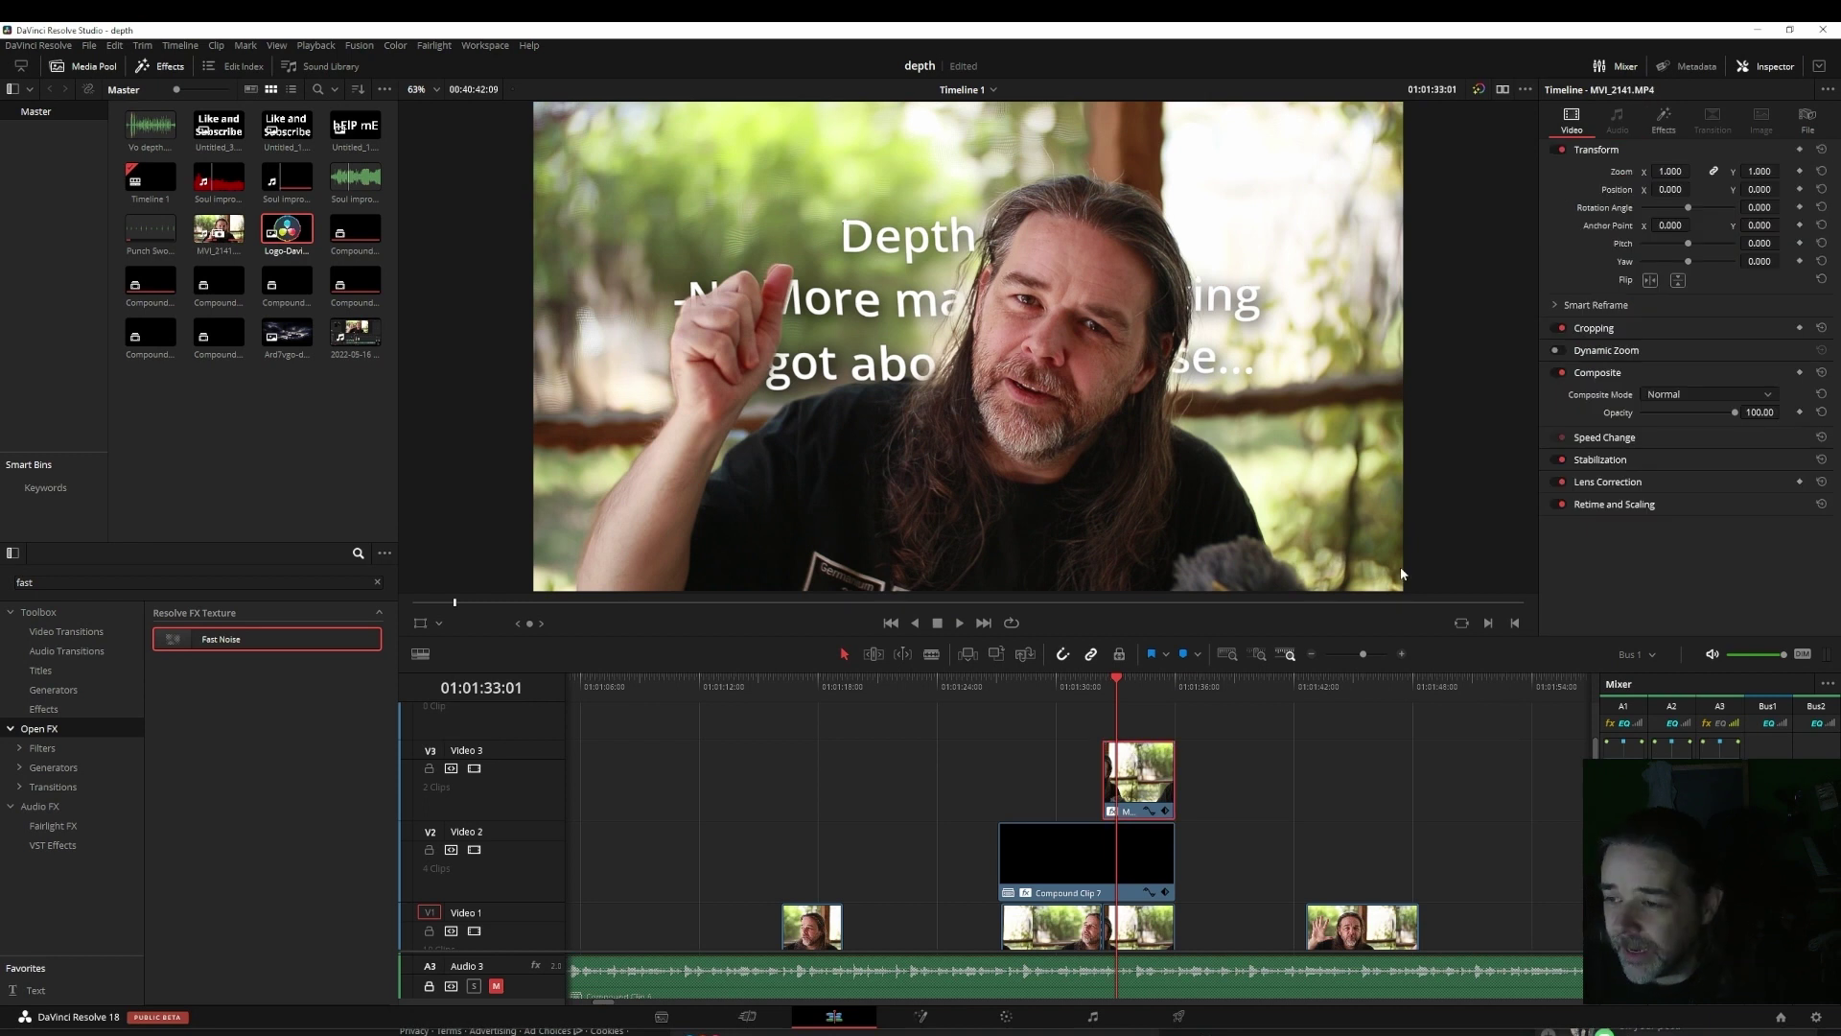
key(space)
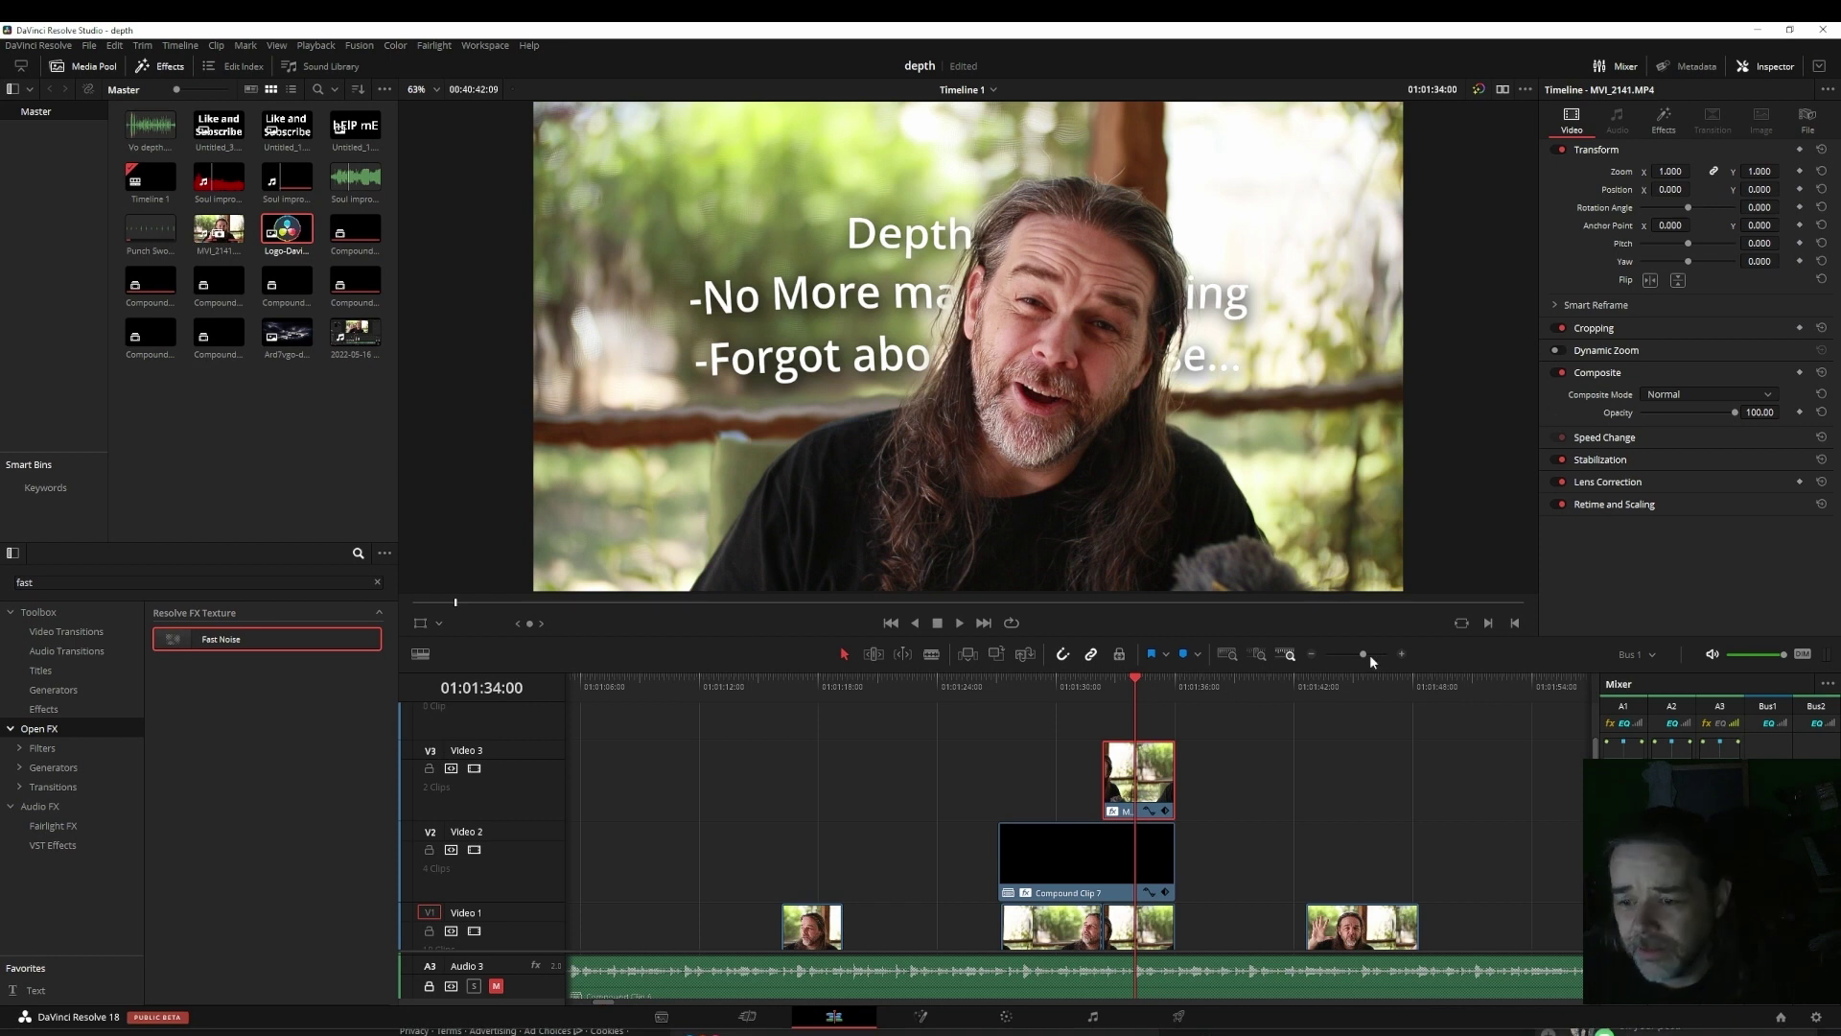
click(1117, 923)
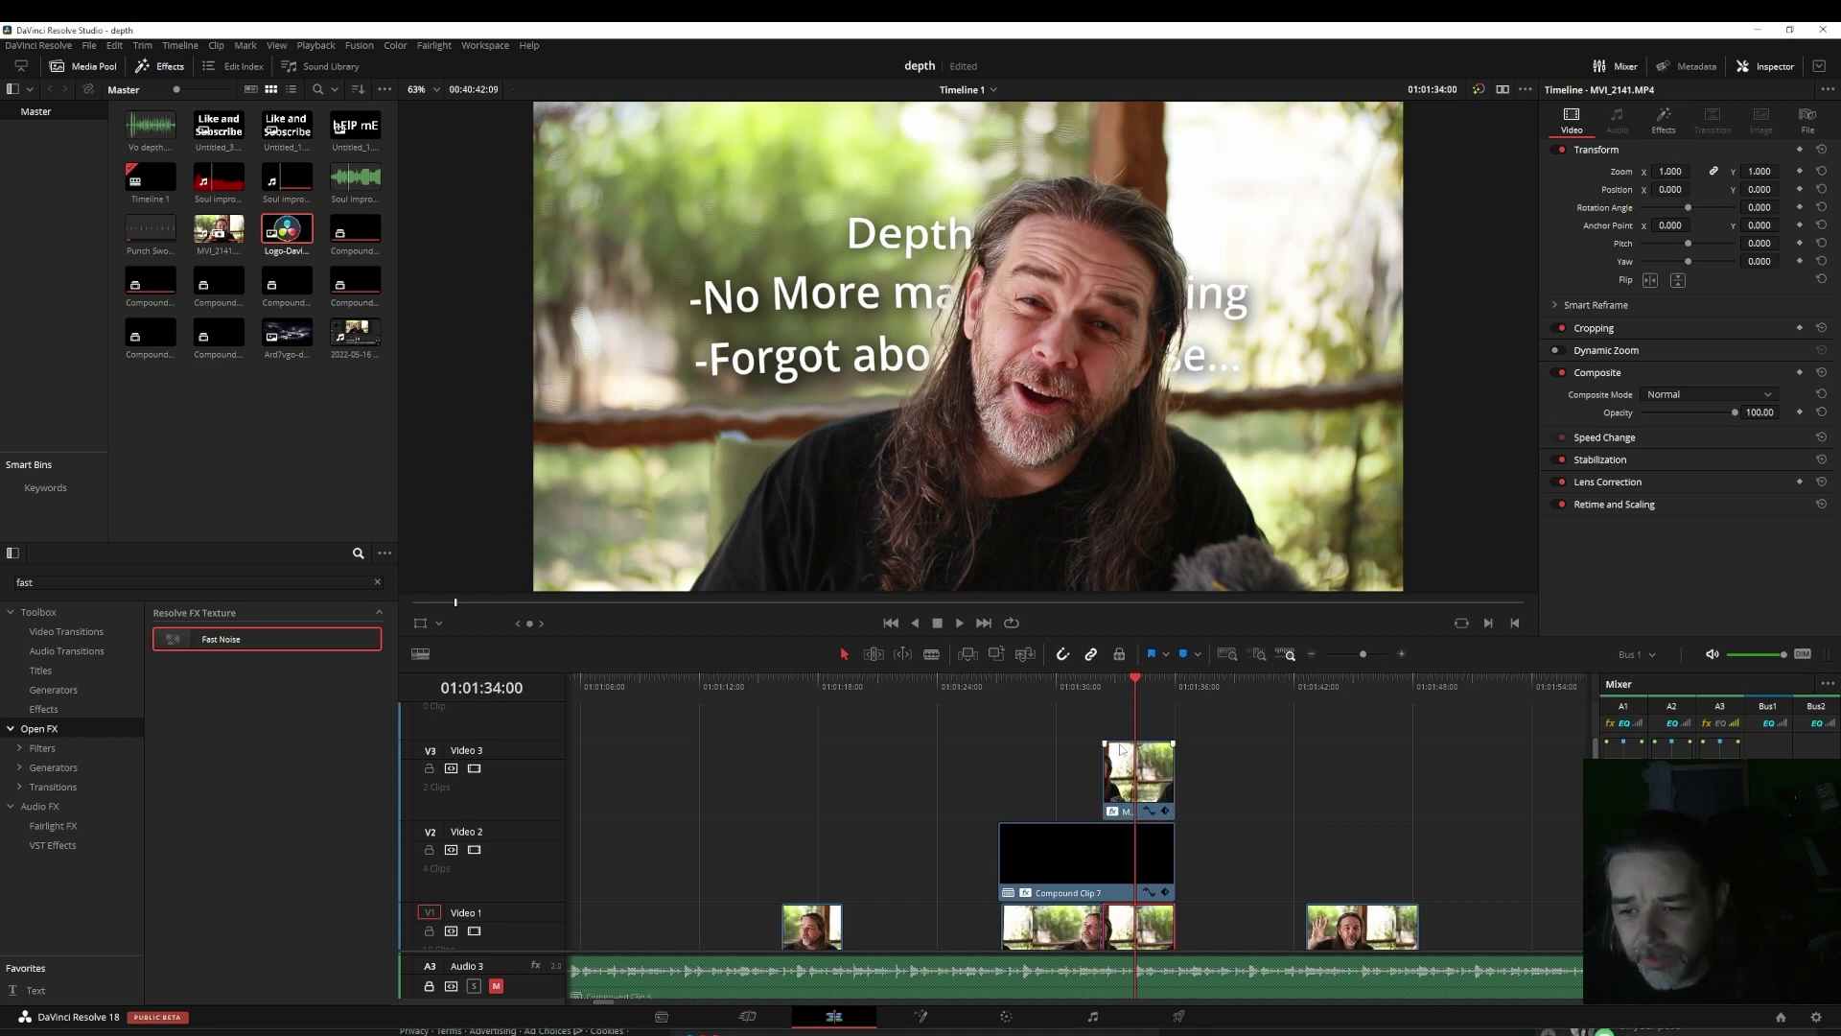
click(1103, 681)
key(space)
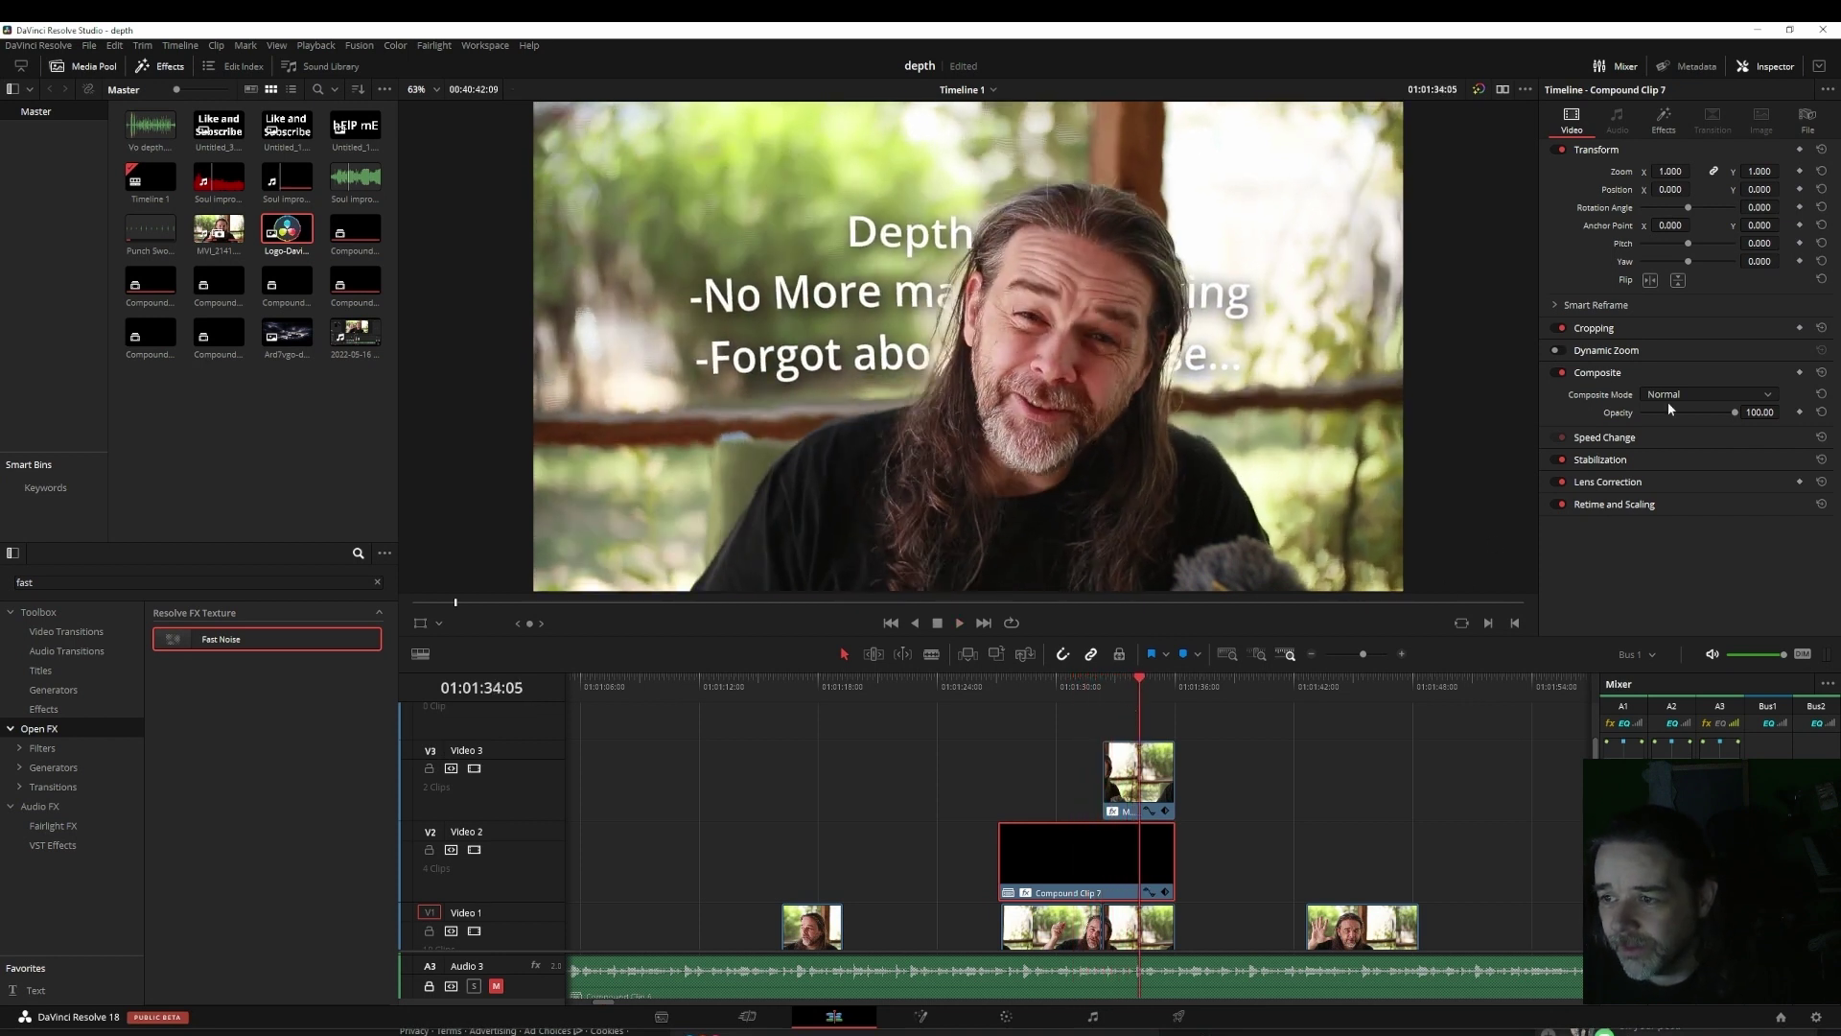
Step: Try the Smoke and Heat Haze presets for the Fast Noise on the title's compound clip, and play the result
click(1664, 120)
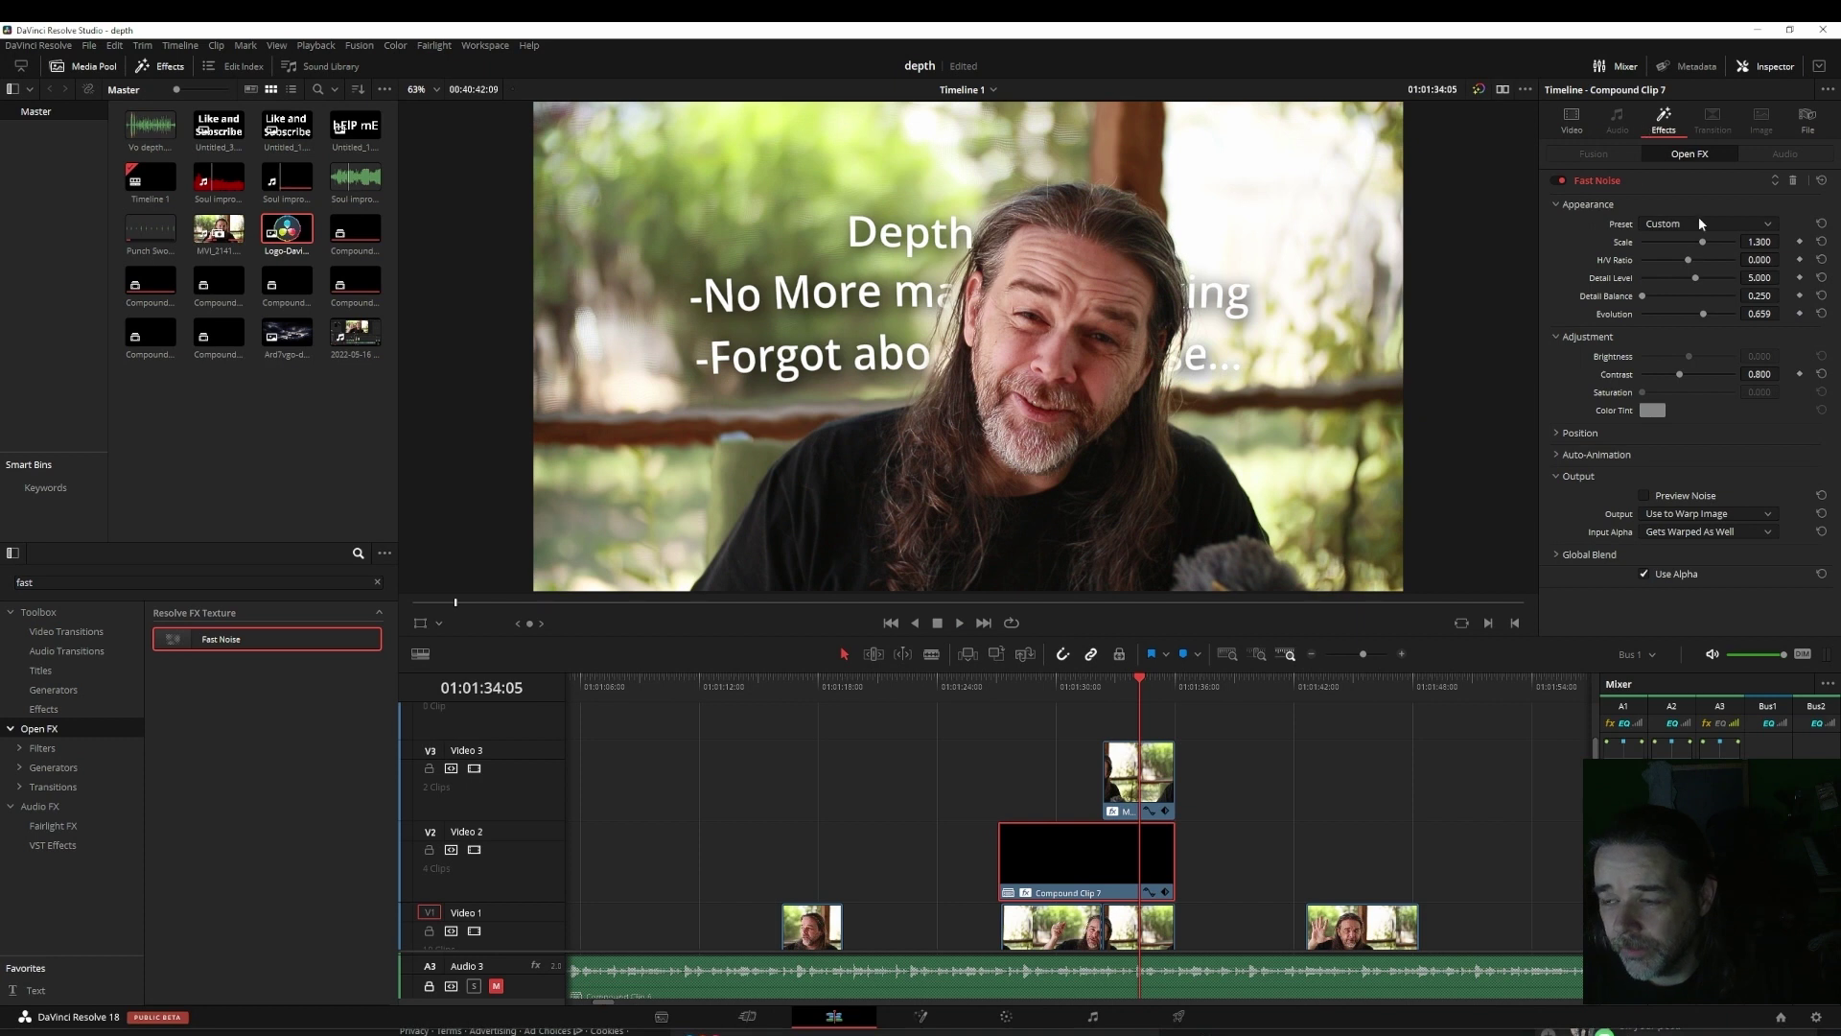
click(1144, 785)
click(1117, 869)
click(1741, 225)
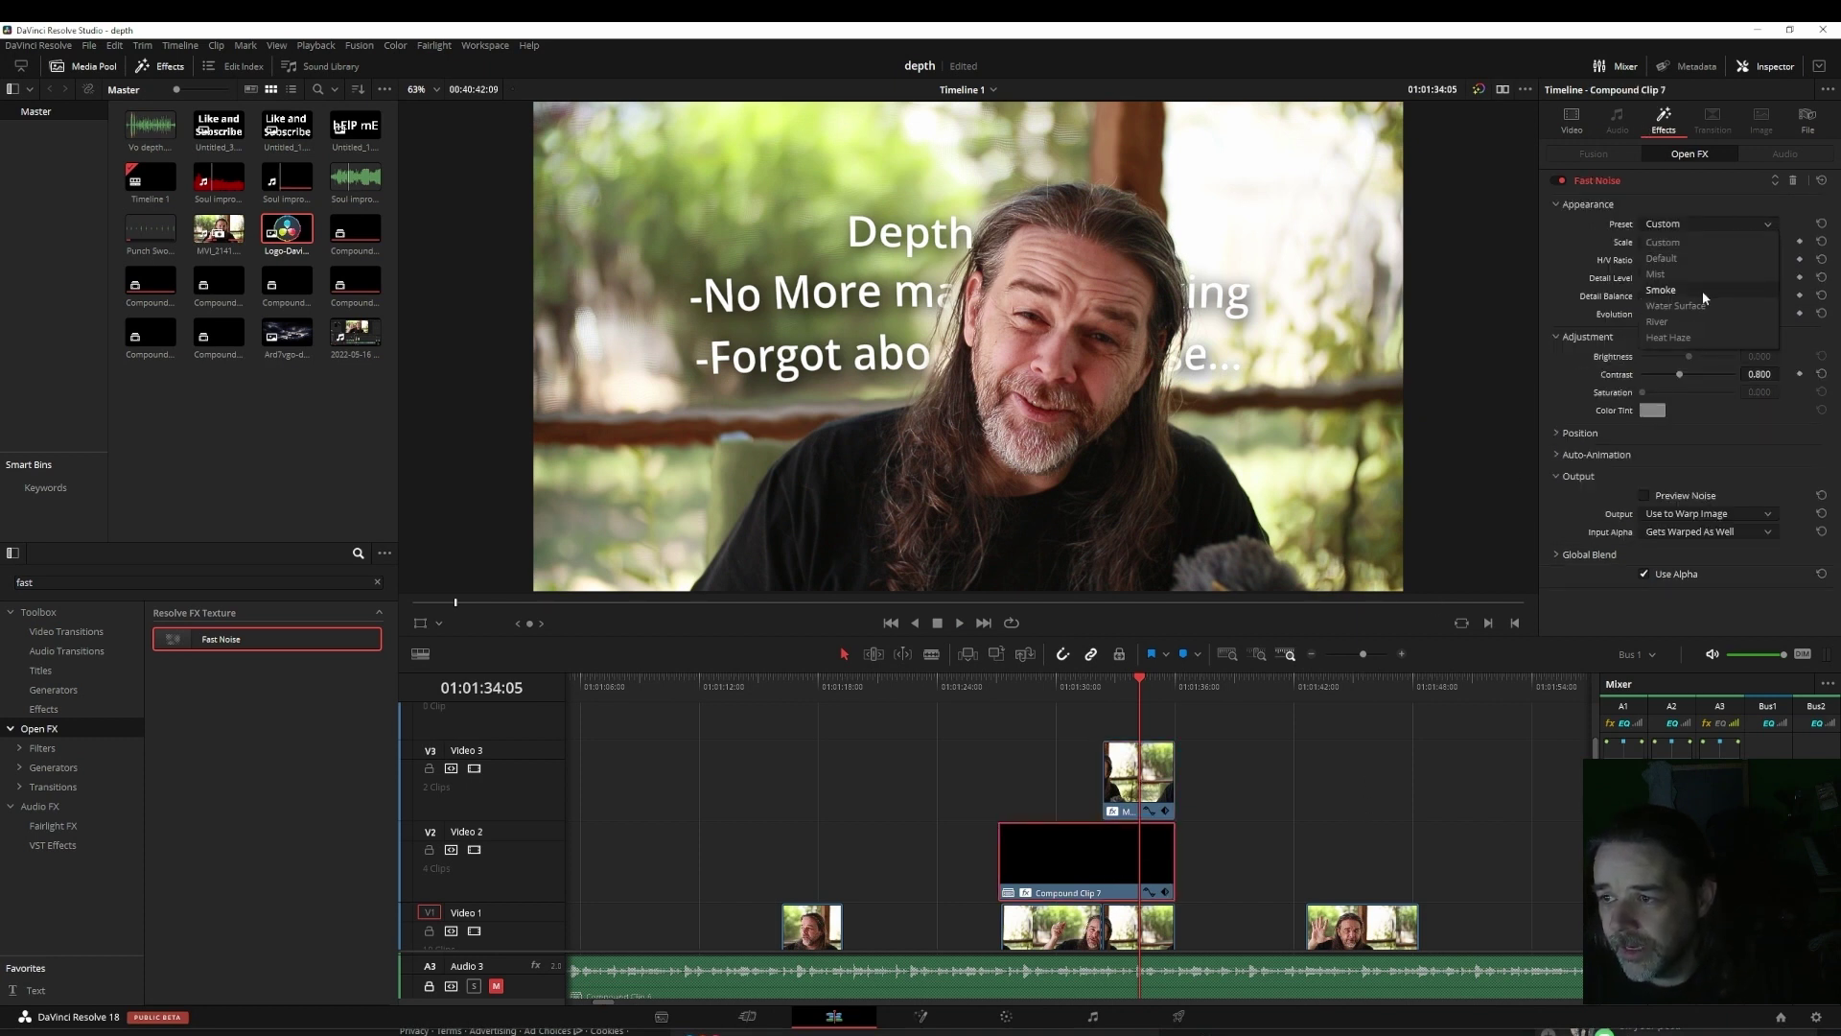
click(1702, 290)
click(1695, 225)
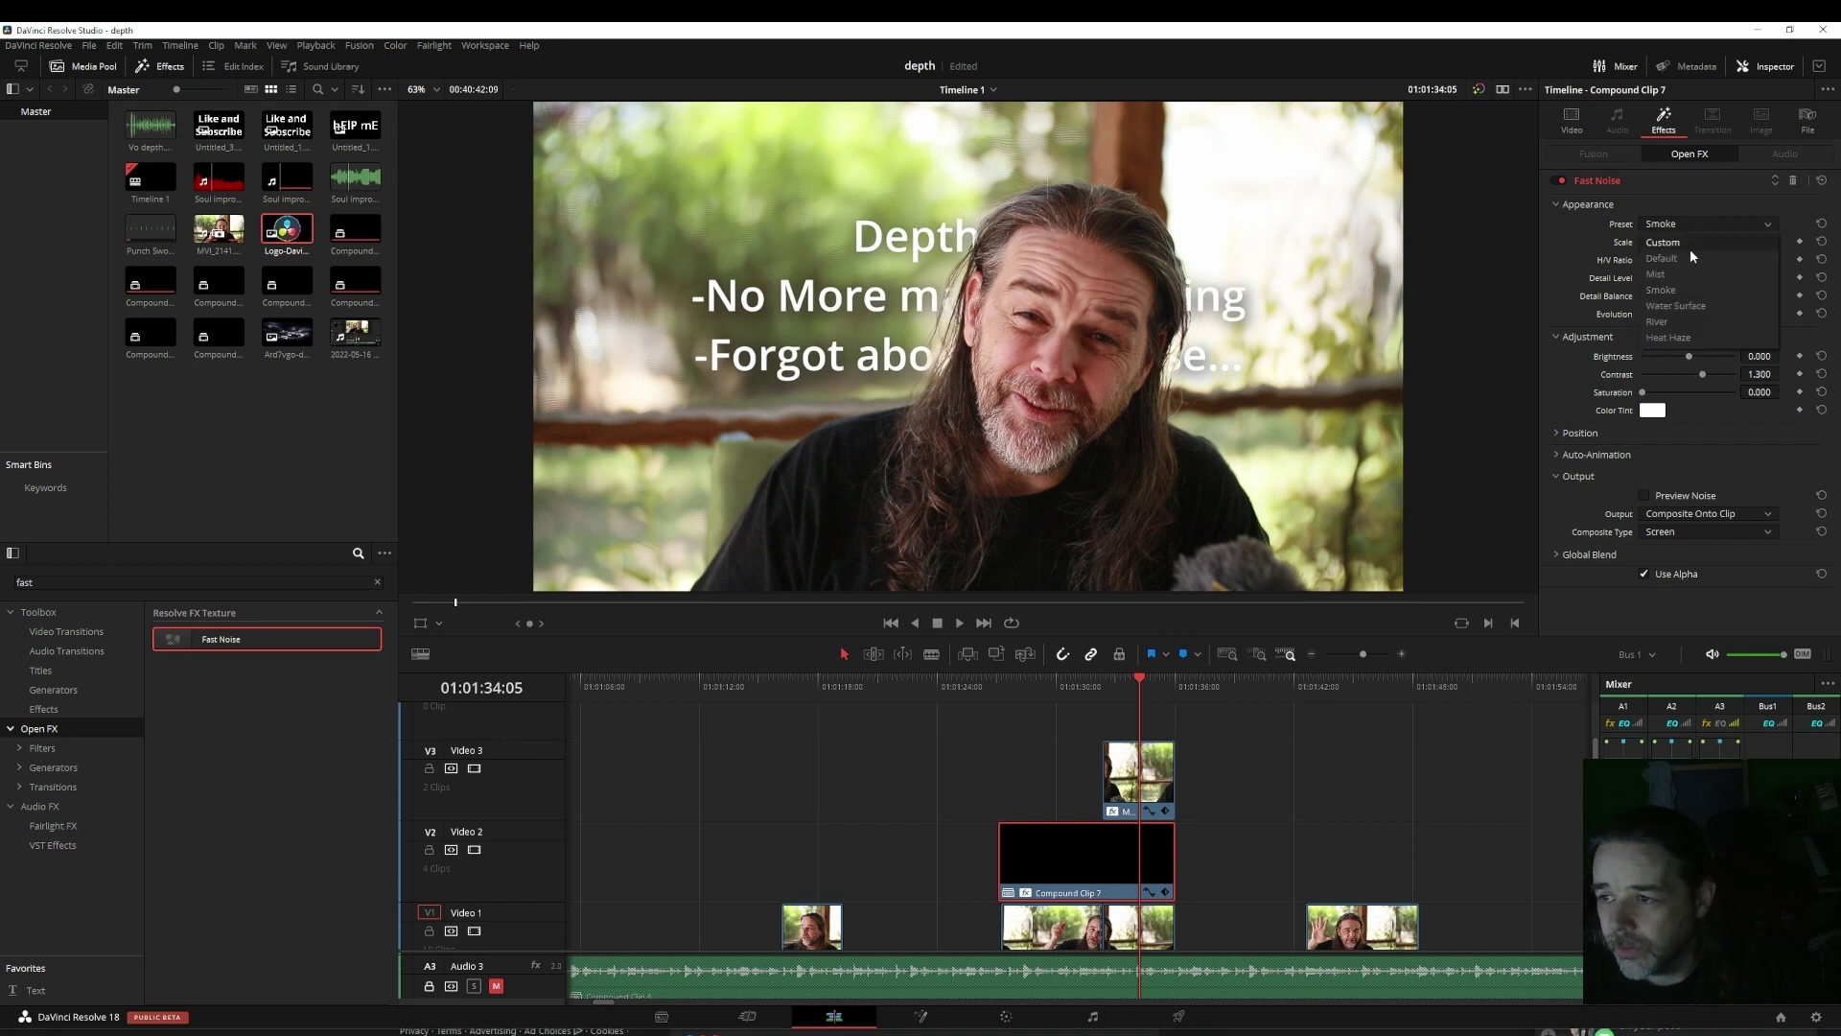
click(1674, 336)
key(space)
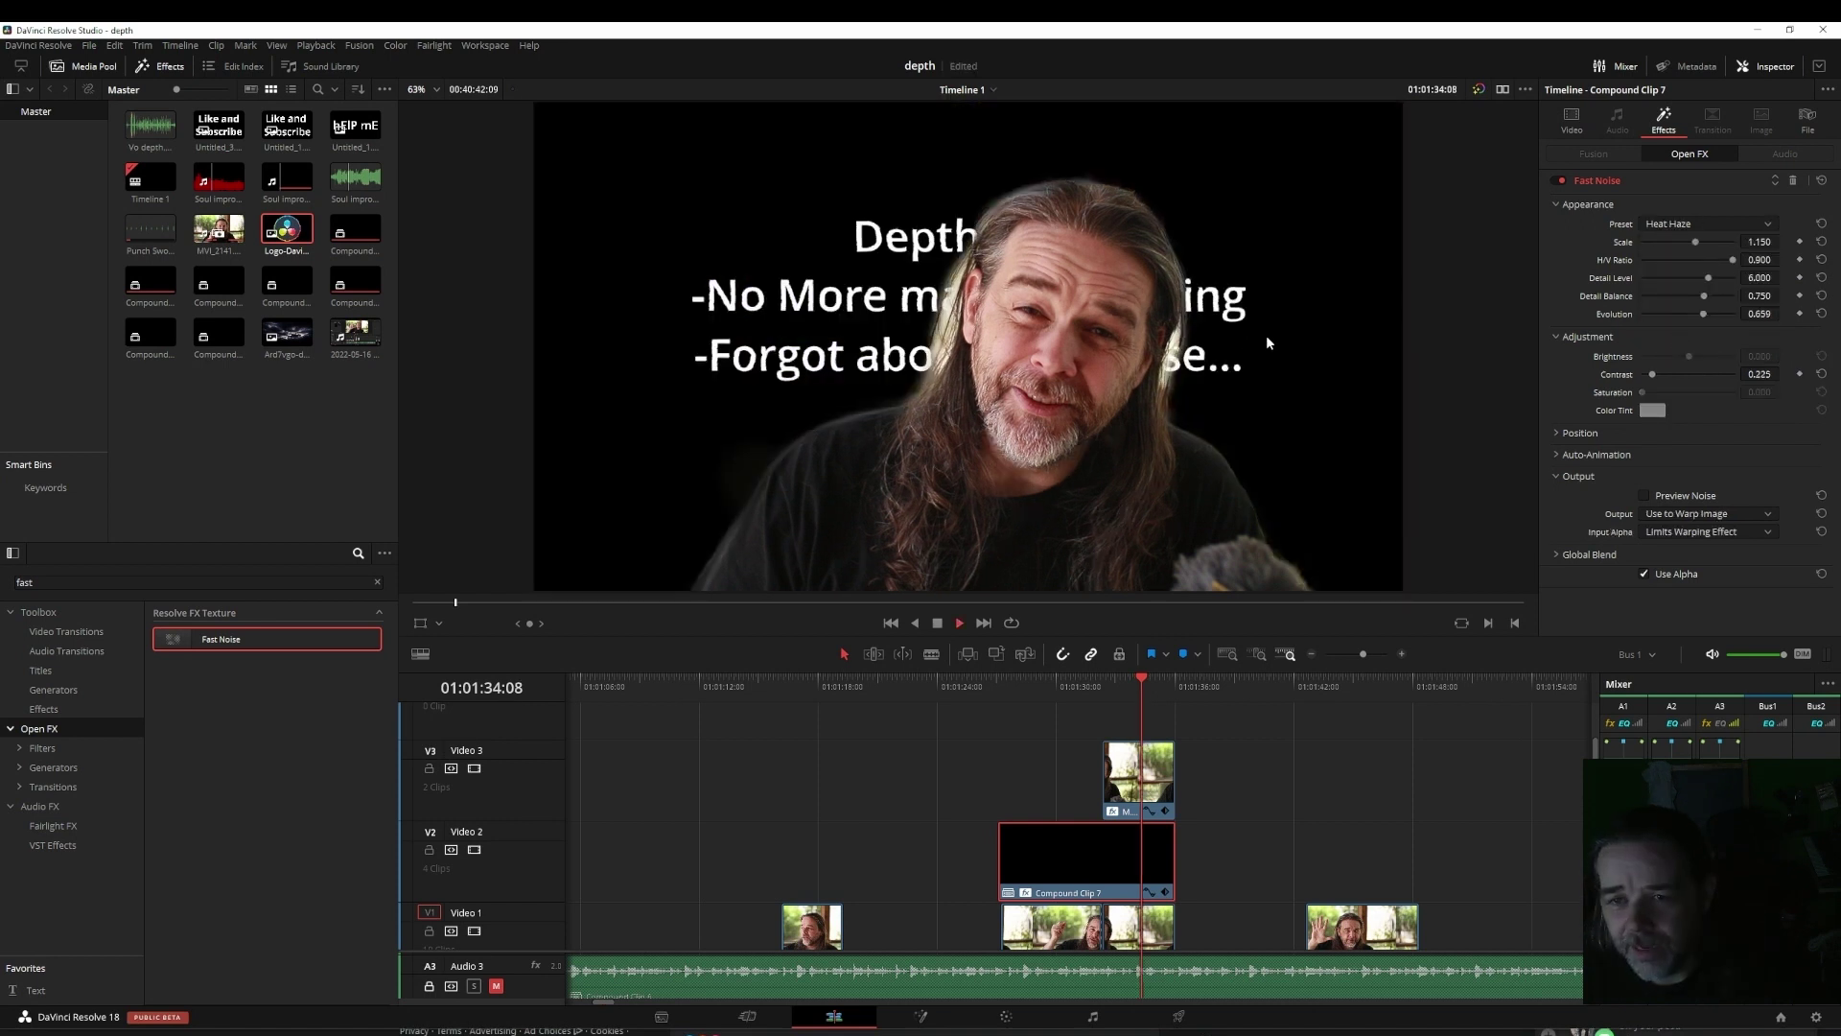
Step: Set the title's Fast Noise preset to Water Surface and its H/V Ratio to -0.950, replay it, and save the project
click(1704, 222)
click(1676, 305)
key(space)
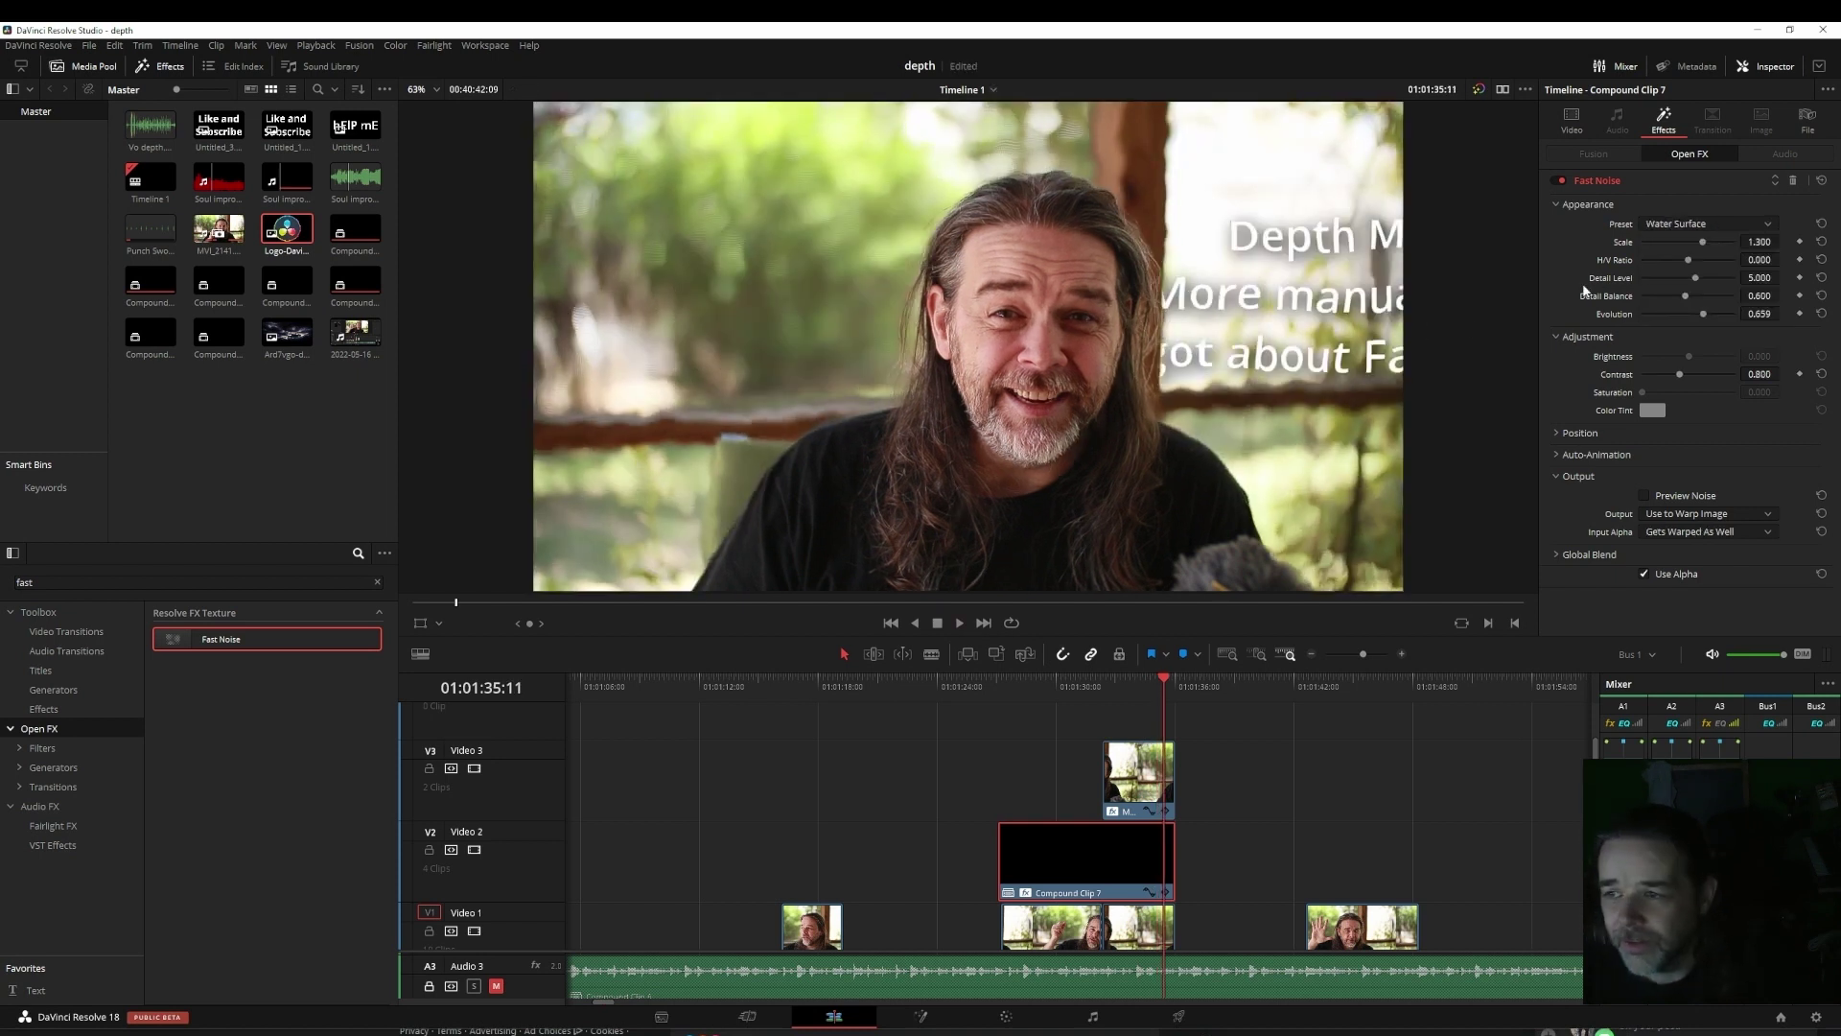
drag(1116, 698, 1027, 698)
drag(1688, 260, 1587, 281)
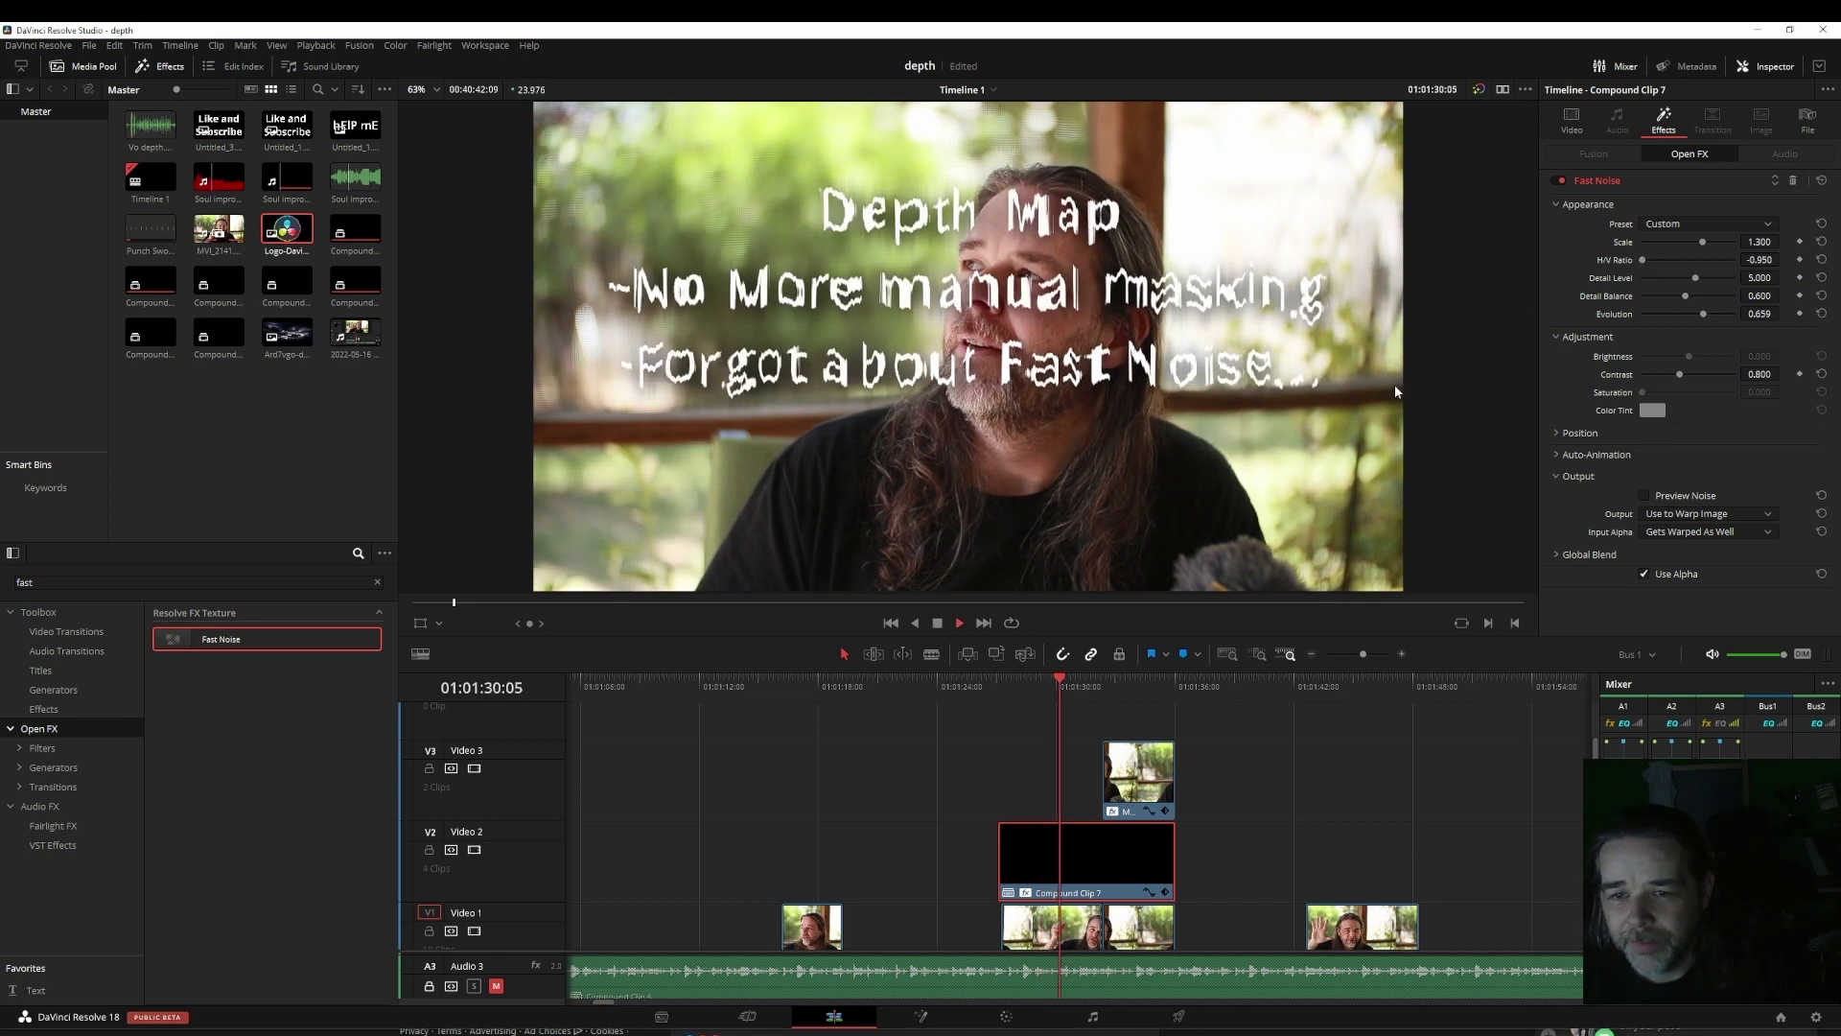
key(ctrl+s)
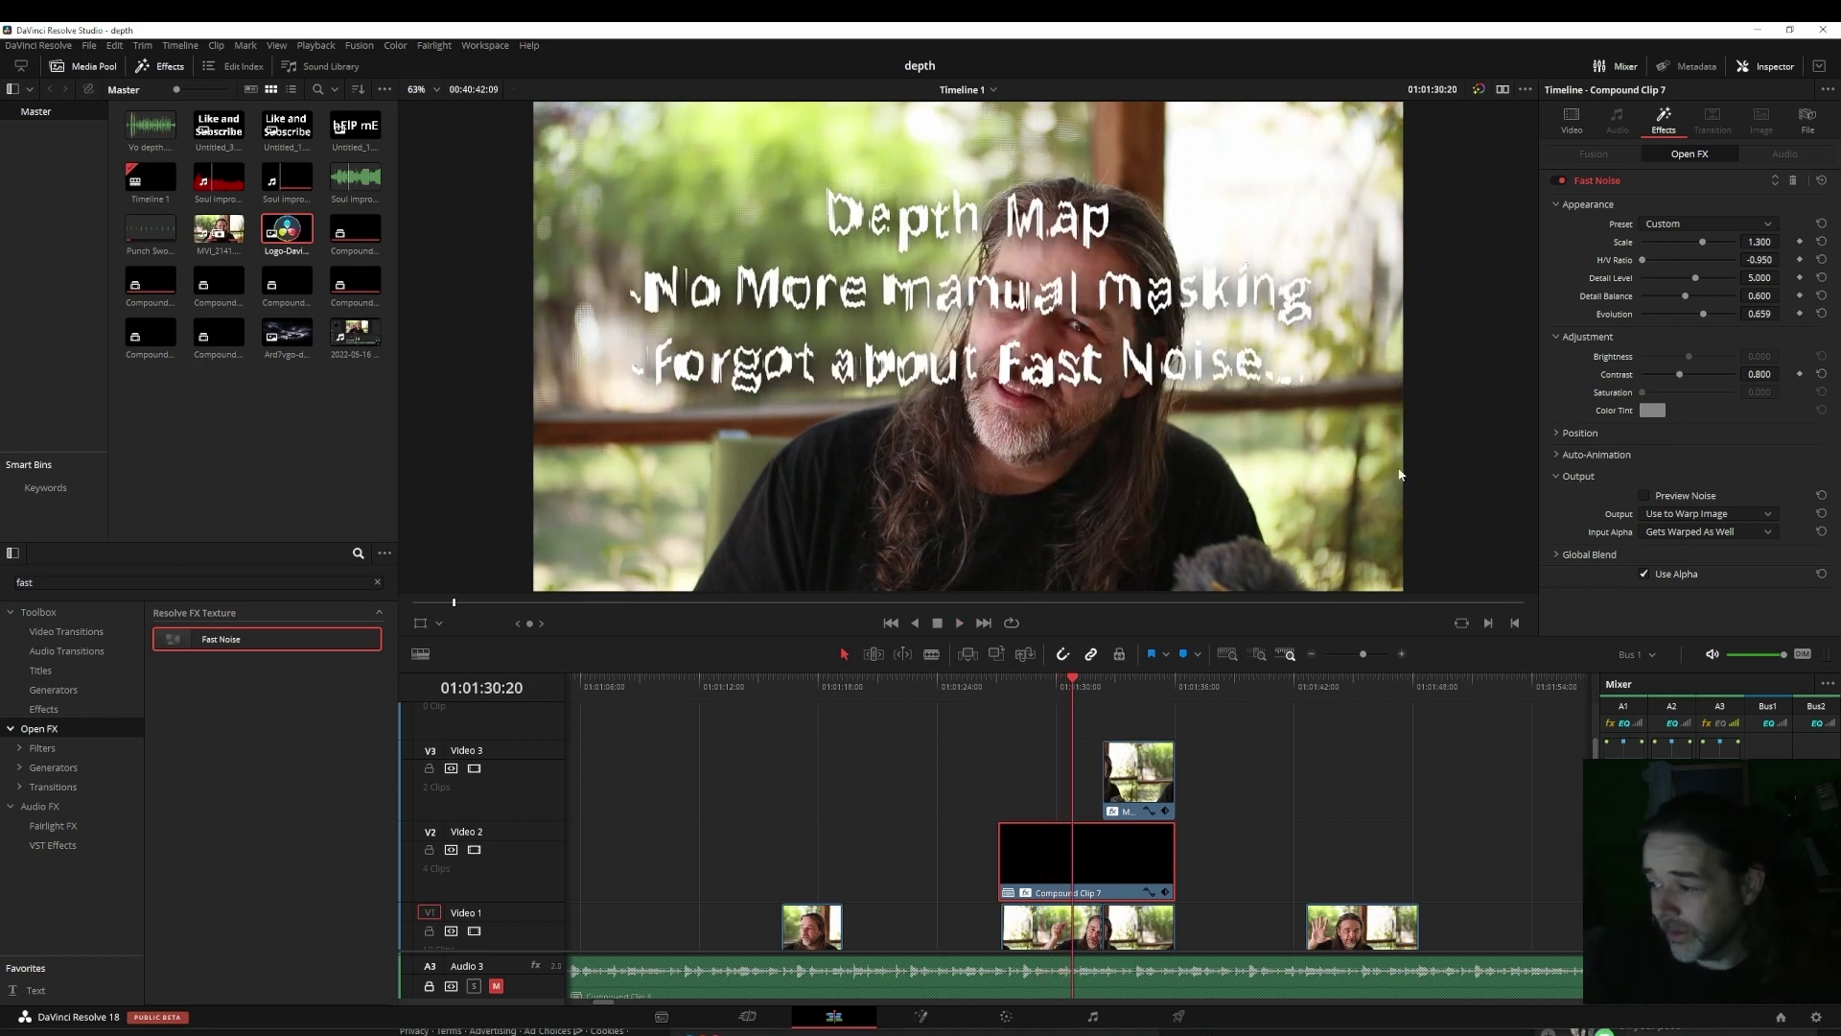
Step: Play the shot with the logo on the raised palm from 01:01:43:17, and return to the earliest visible Video 1 shot
click(1149, 688)
drag(1149, 689, 1327, 682)
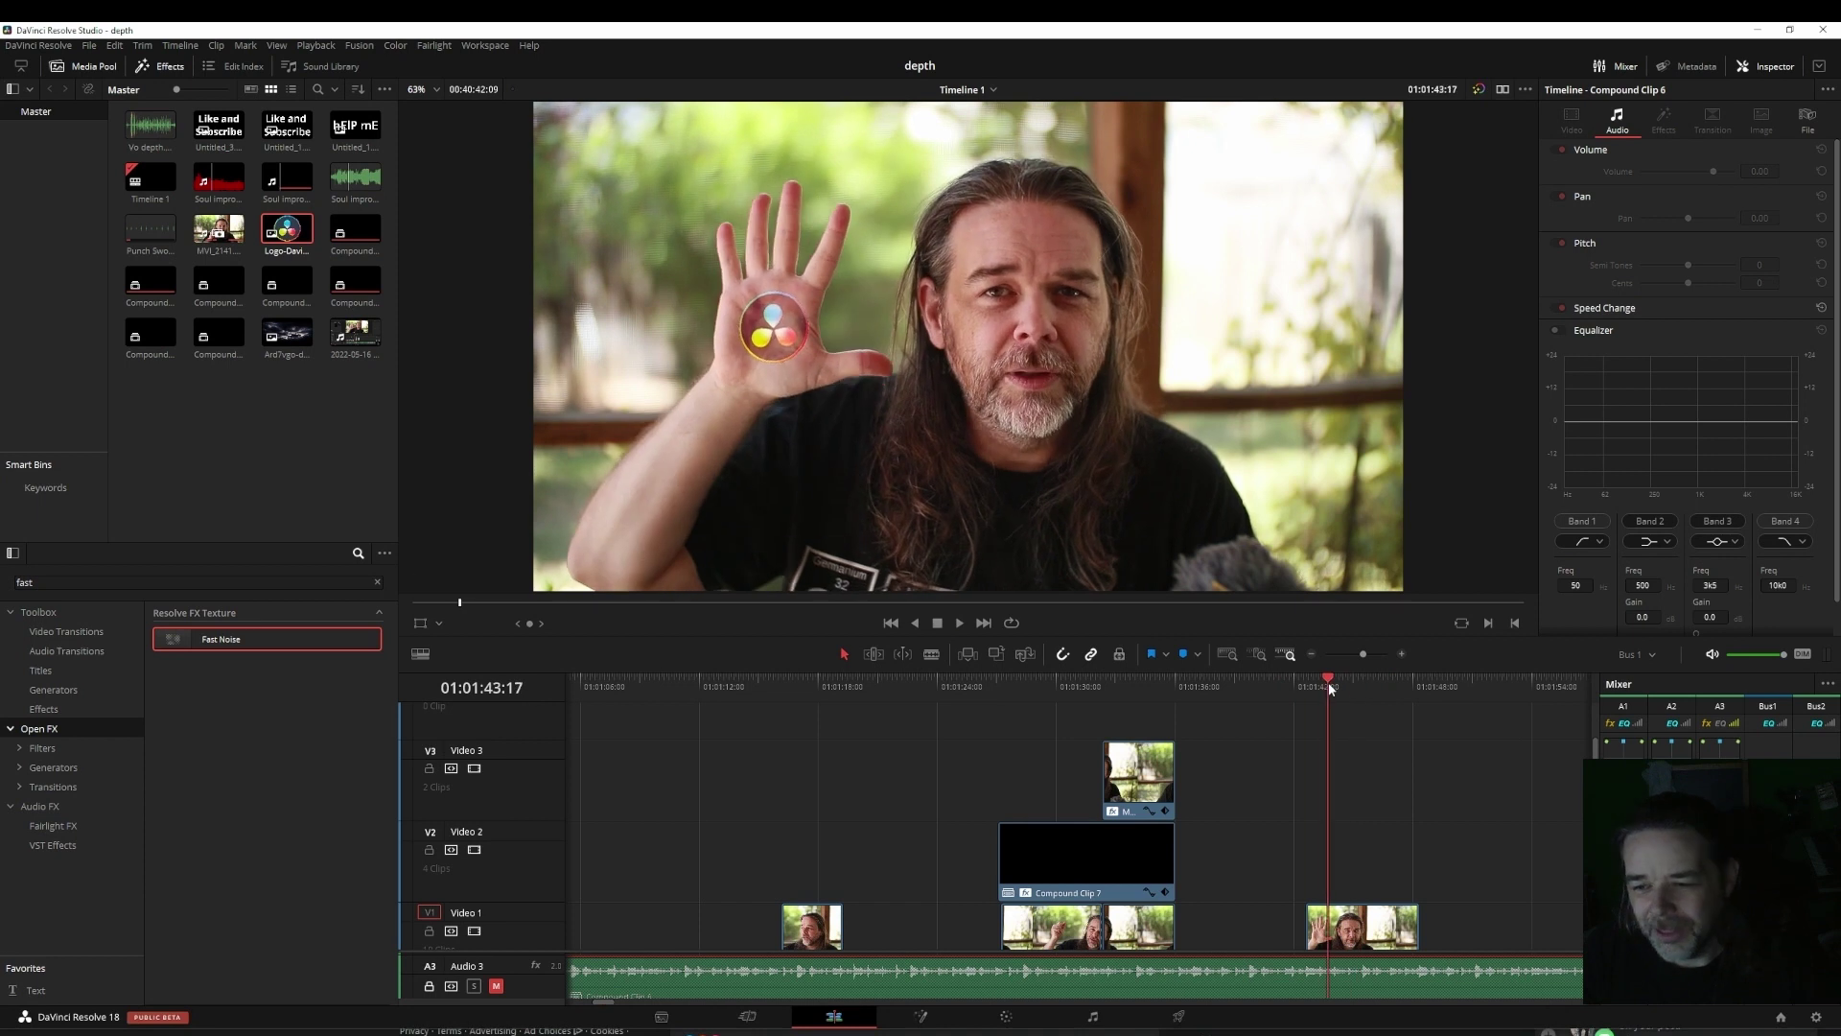
key(space)
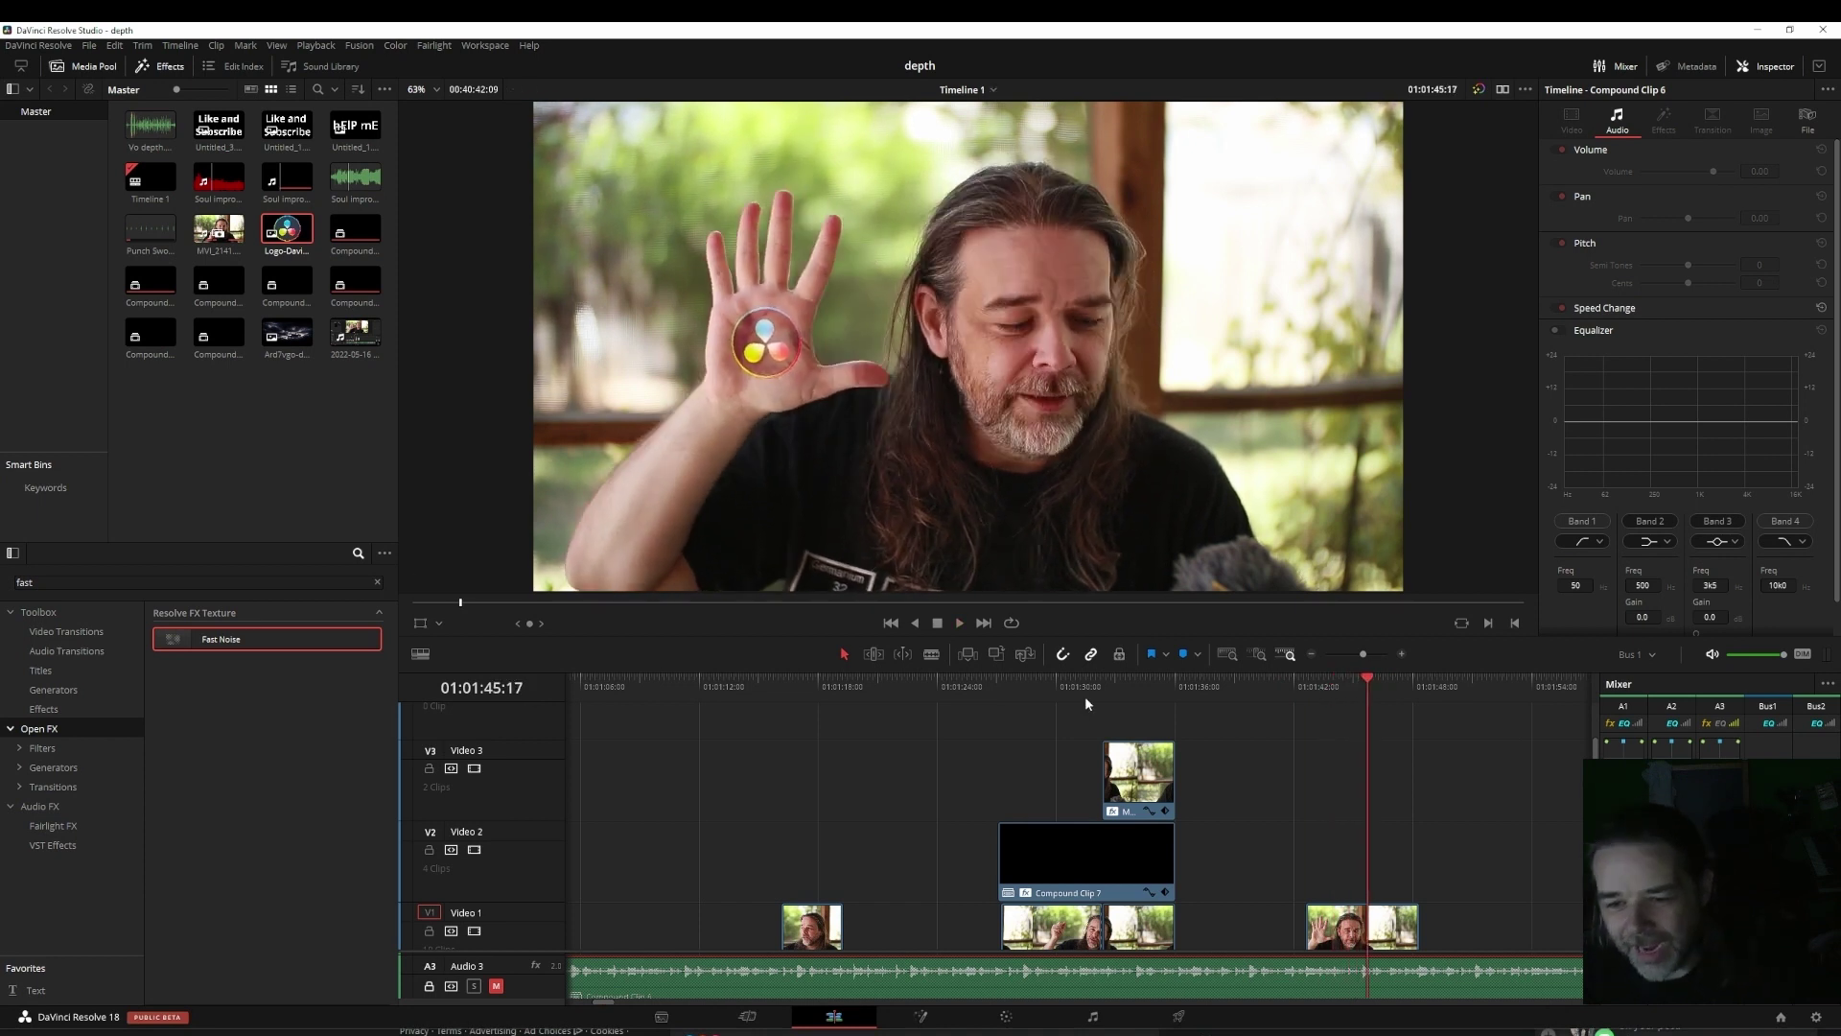
click(807, 688)
click(805, 684)
Step: Replay the distorted title section, place the playhead at 01:01:29:20, and pick the second Like and Subscribe clip in the media pool
click(1024, 684)
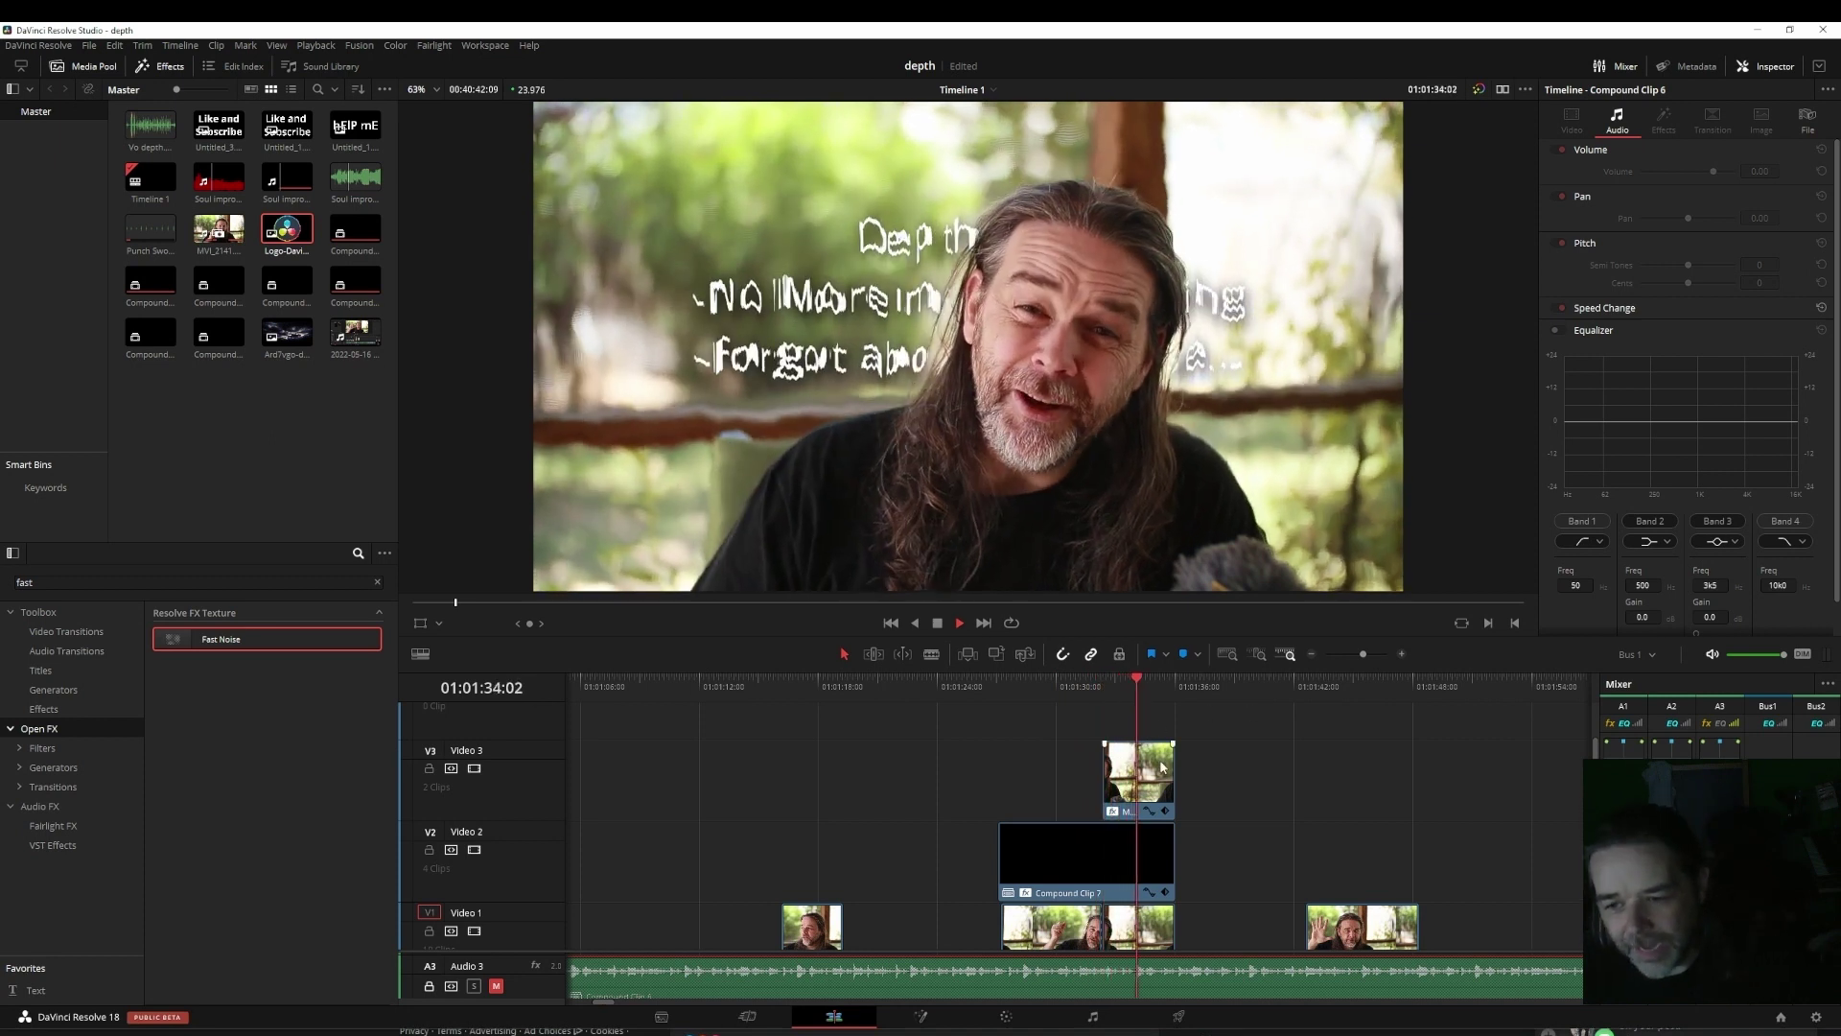
key(space)
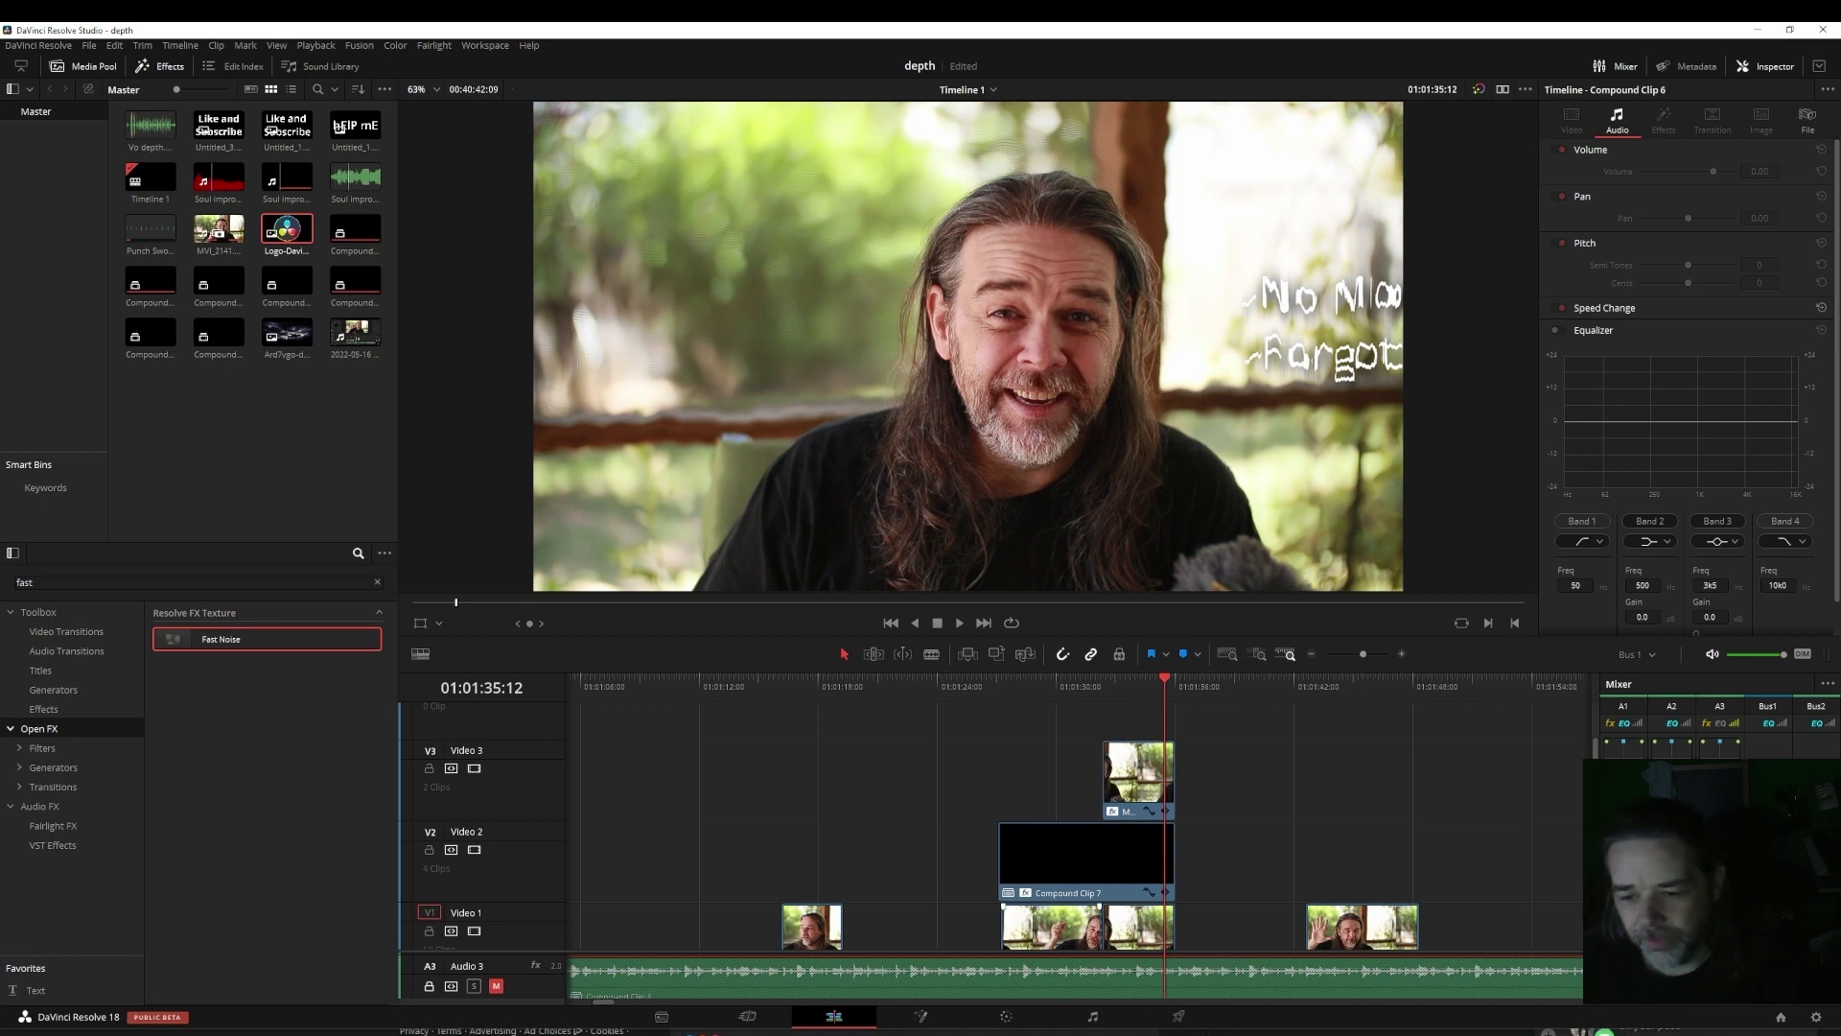
click(1106, 685)
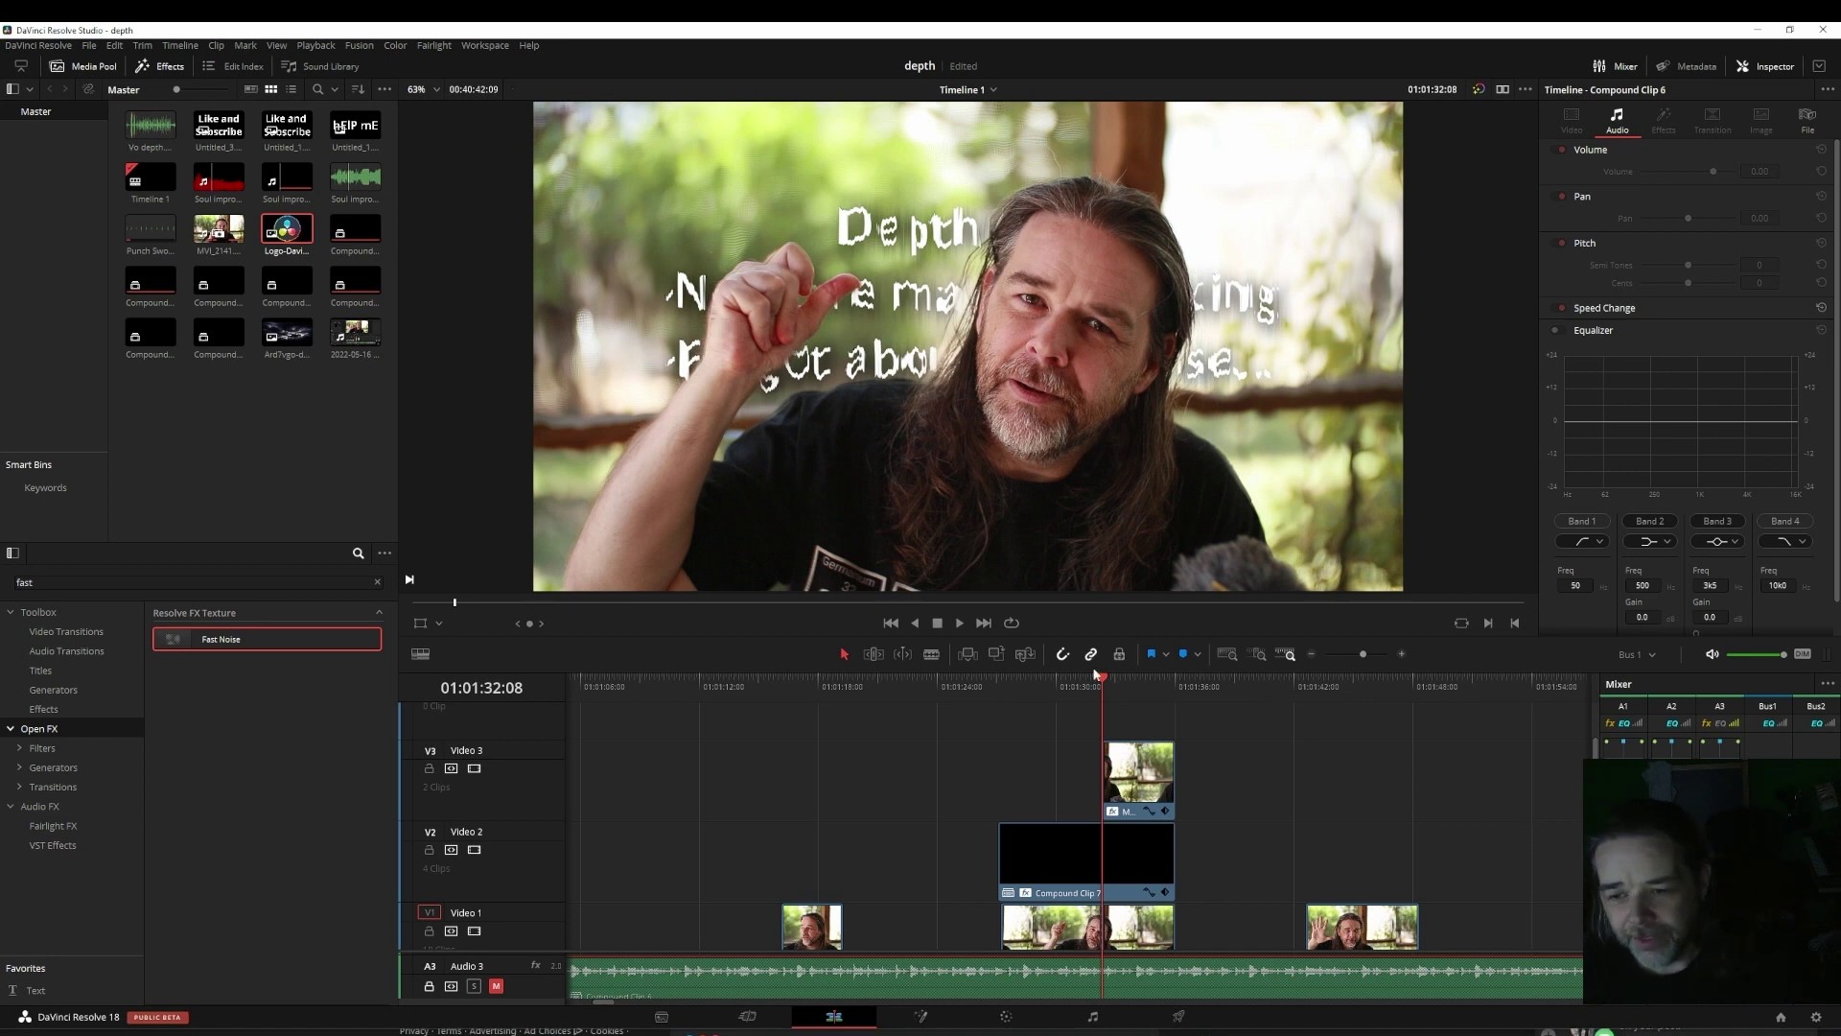
click(1052, 682)
double_click(287, 124)
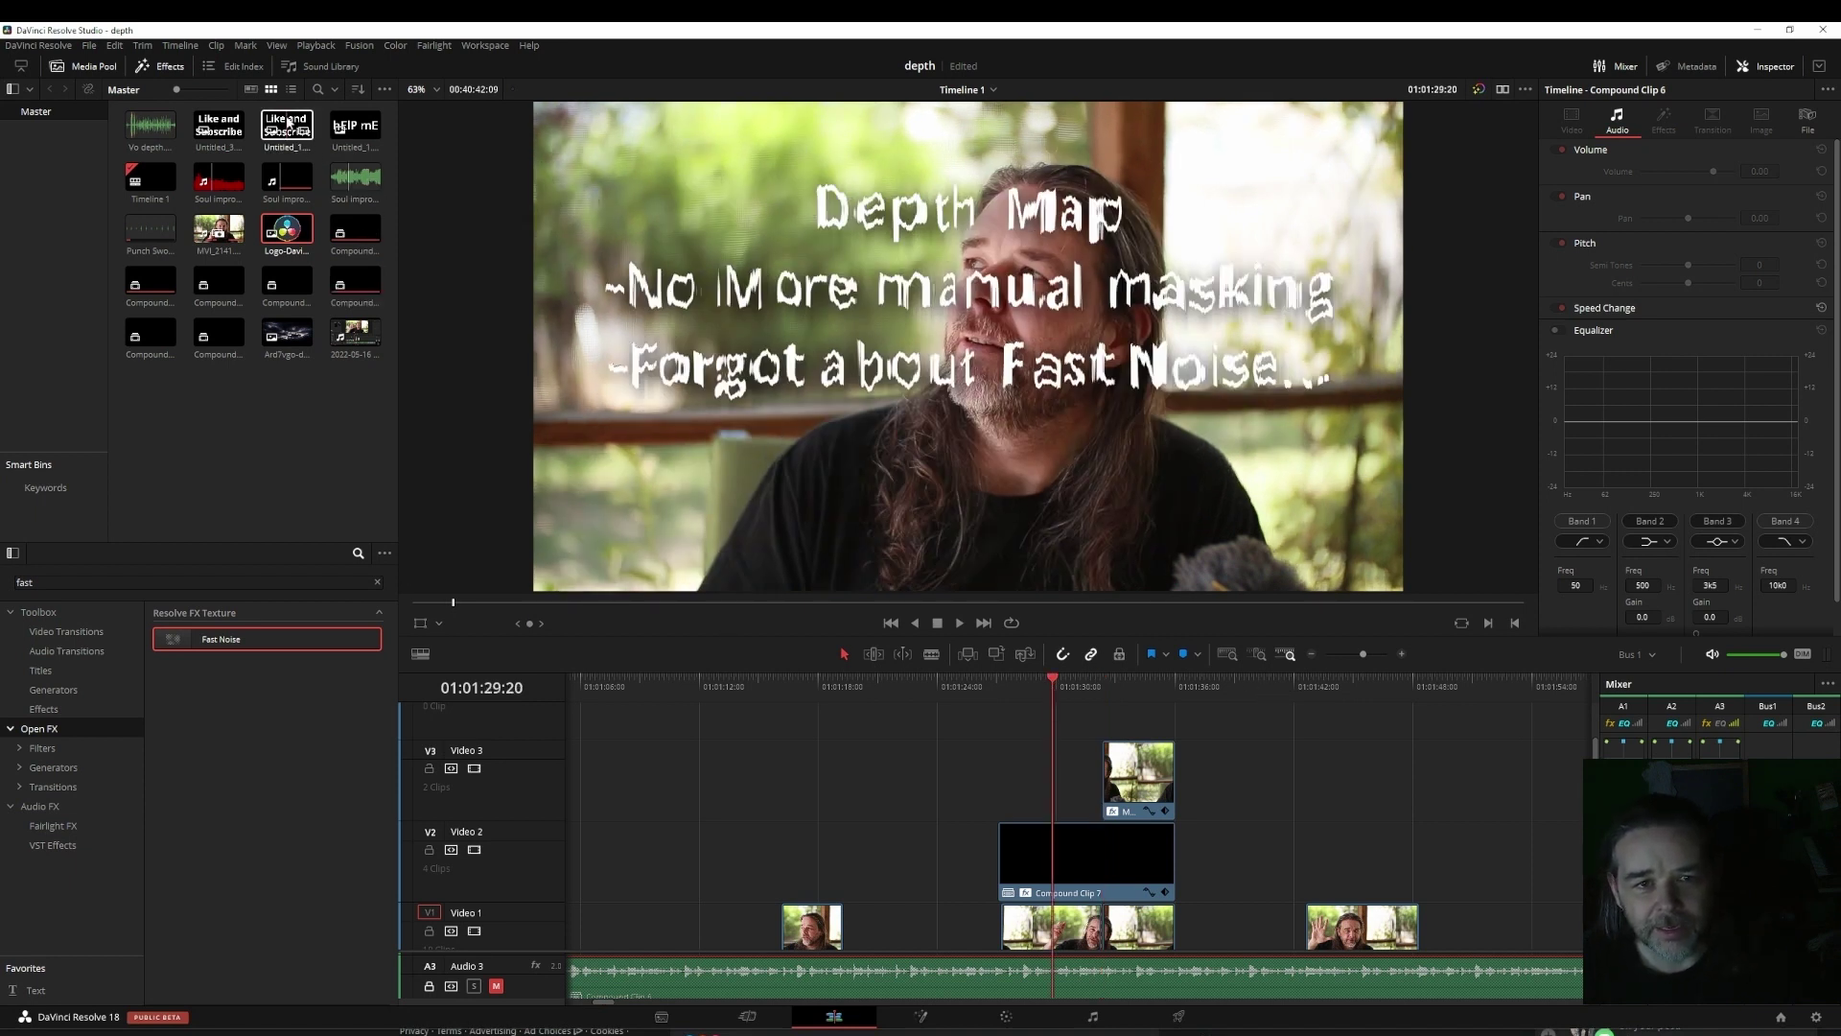